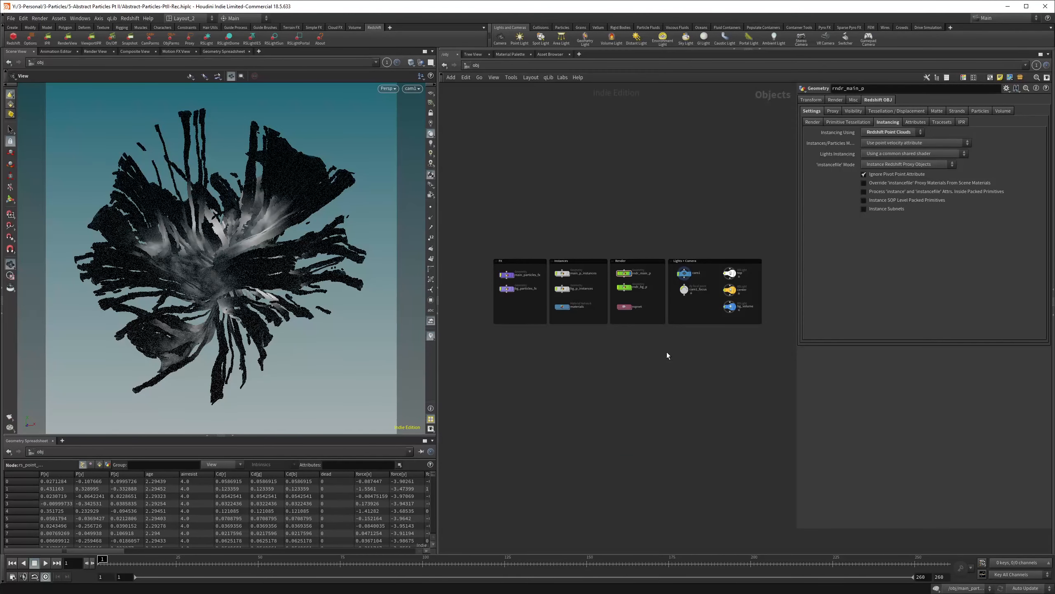
- Inspect the rs_point_instance wrangle inside rndr_main_p and return to the object-level network
{"action": "scroll", "coordinate": [644, 281], "scroll_direction": "up", "scroll_amount": 5}
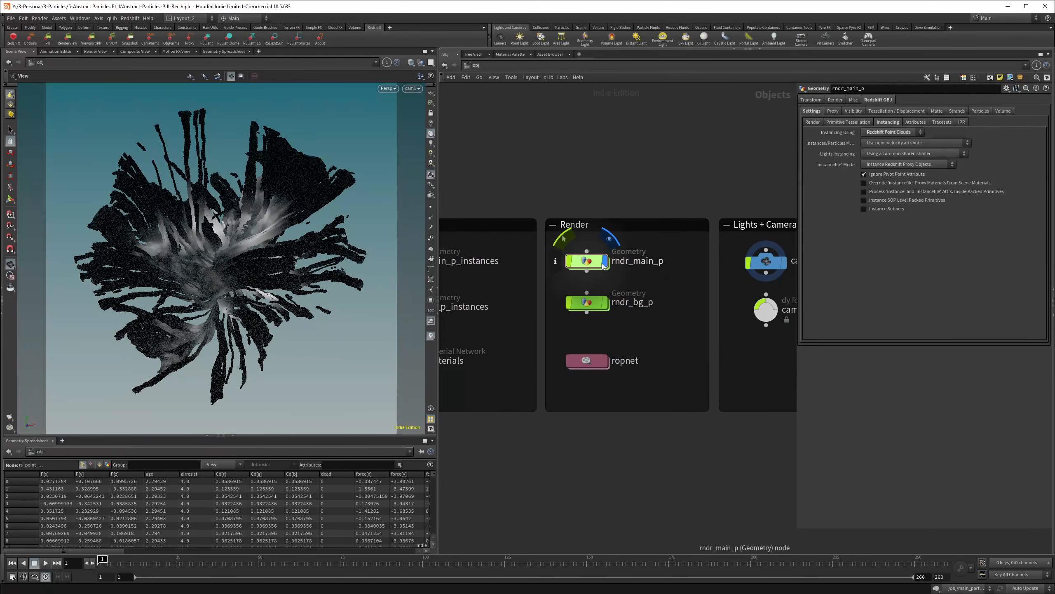
{"action": "double_click", "coordinate": [595, 262]}
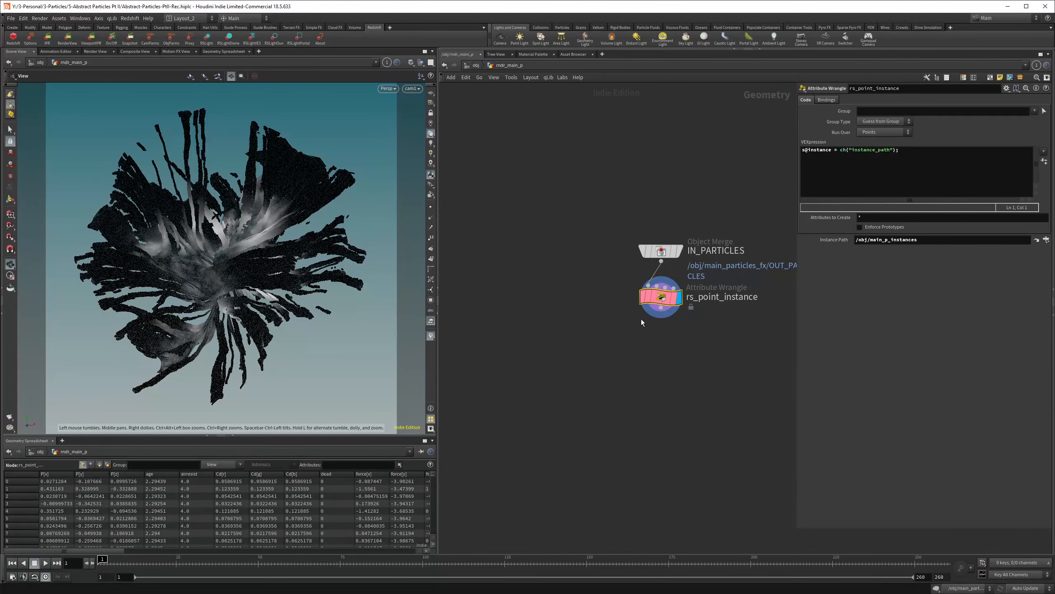
{"action": "left_click", "coordinate": [474, 67]}
{"action": "left_click", "coordinate": [617, 326]}
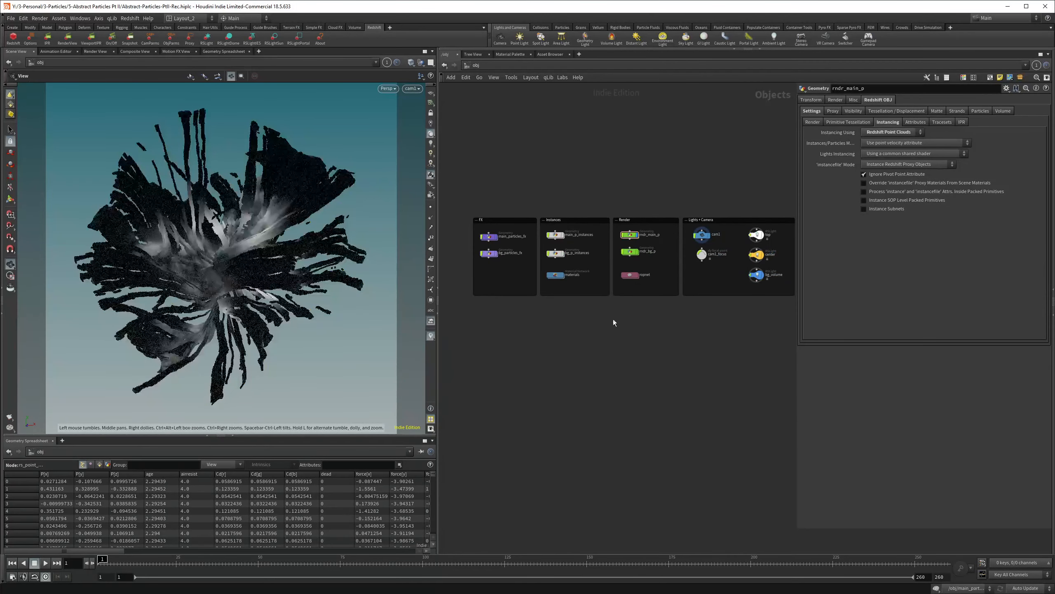
{"action": "scroll", "coordinate": [516, 253], "scroll_direction": "up", "scroll_amount": 1}
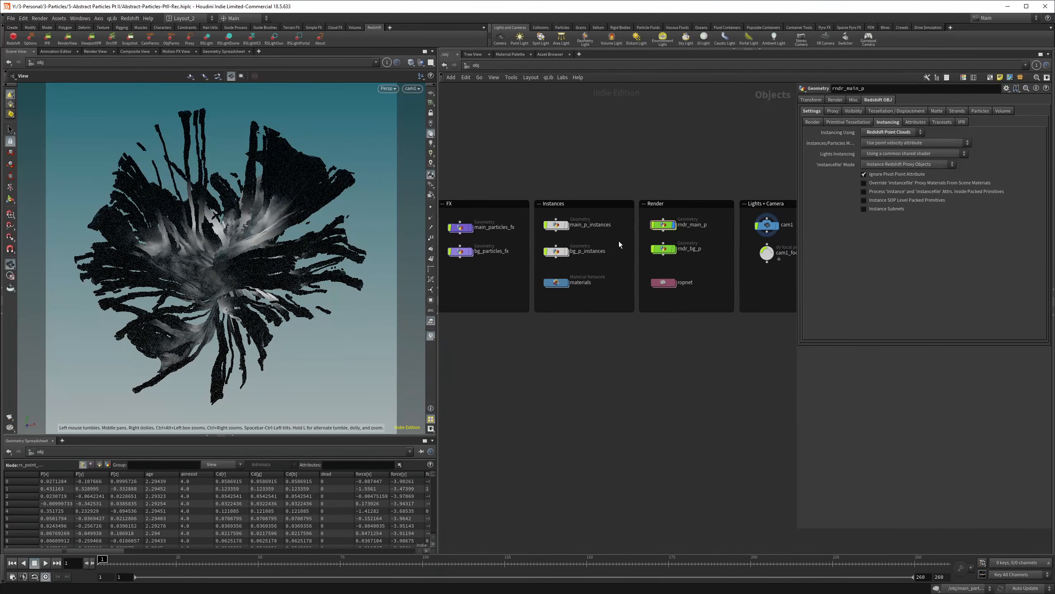
- Delete the background objects bg_p_instances and bg_particles_fx from the Instances and FX groups
{"action": "left_click", "coordinate": [557, 251]}
{"action": "key", "text": "Delete"}
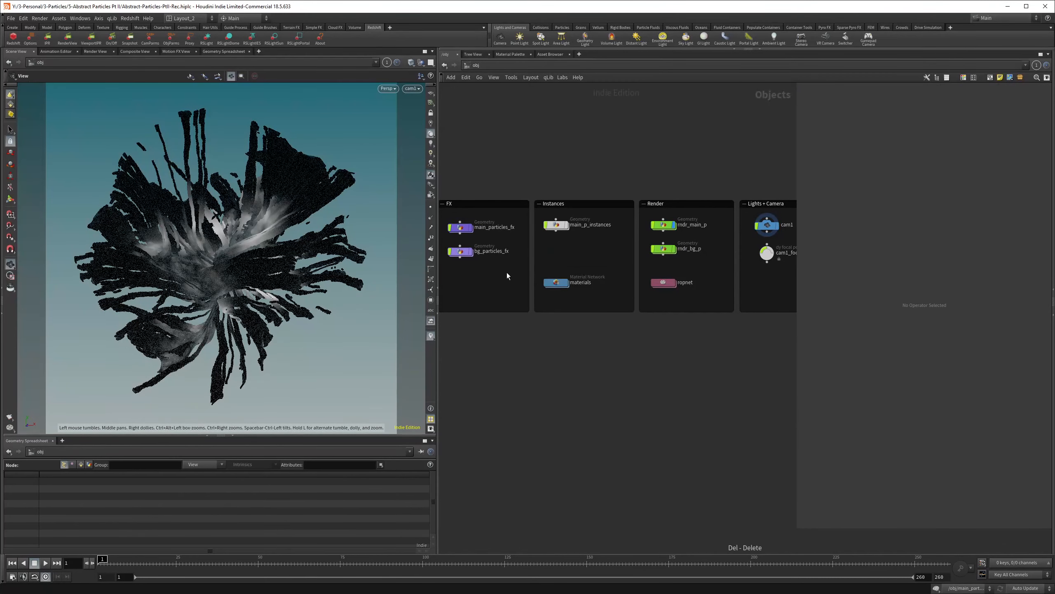
{"action": "left_click_drag", "start_coordinate": [499, 275], "coordinate": [453, 249]}
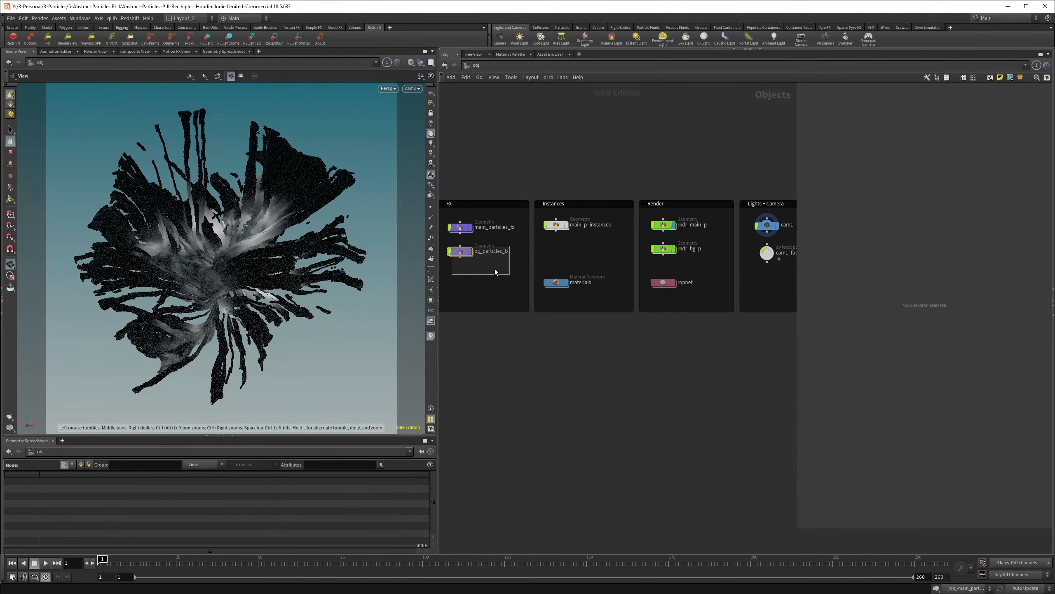
- Delete the bg_particles material builder inside the materials network, undo that deletion, and return to the object level
{"action": "double_click", "coordinate": [549, 279]}
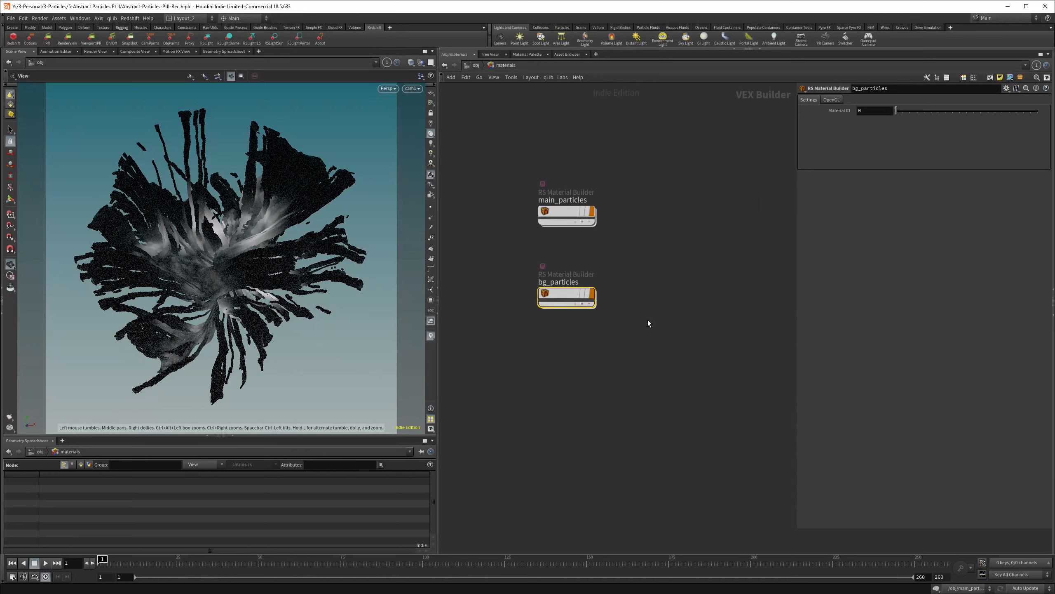
{"action": "left_click_drag", "start_coordinate": [662, 249], "coordinate": [508, 344]}
{"action": "key", "text": "Delete"}
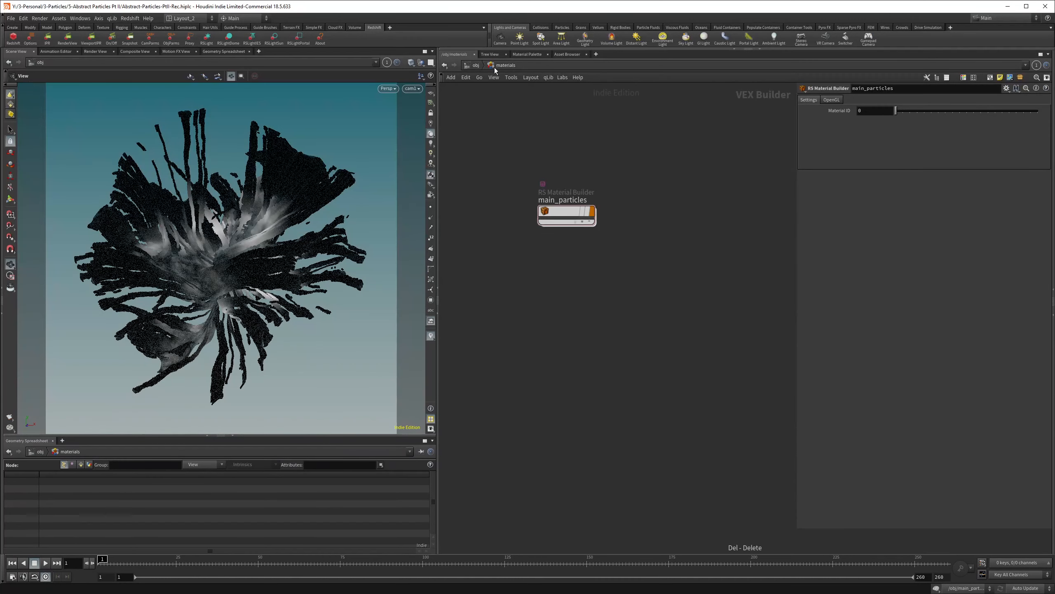
{"action": "key", "text": "ctrl+z"}
{"action": "key", "text": "u"}
- Delete rndr_bg_p from the Render group, and cam1 together with cam1_focus from the Lights + Camera group
{"action": "left_click_drag", "start_coordinate": [640, 269], "coordinate": [555, 233]}
{"action": "key", "text": "Delete"}
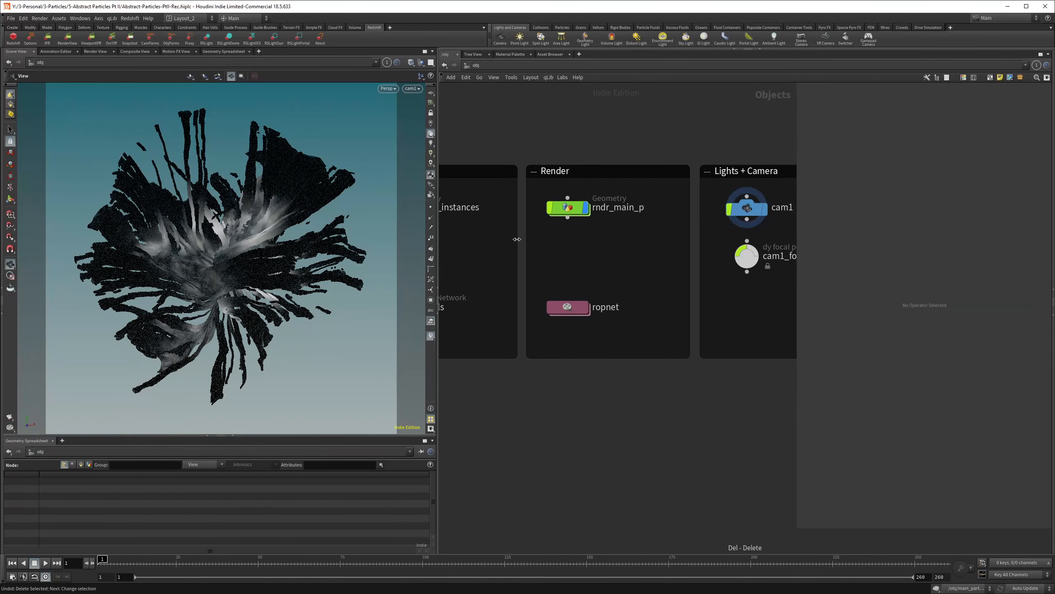
{"action": "scroll", "coordinate": [517, 239], "scroll_direction": "down", "scroll_amount": 3}
{"action": "middle_click_drag", "start_coordinate": [577, 245], "coordinate": [517, 239]}
{"action": "scroll", "coordinate": [652, 268], "scroll_direction": "up", "scroll_amount": 2}
{"action": "left_click_drag", "start_coordinate": [625, 270], "coordinate": [563, 193]}
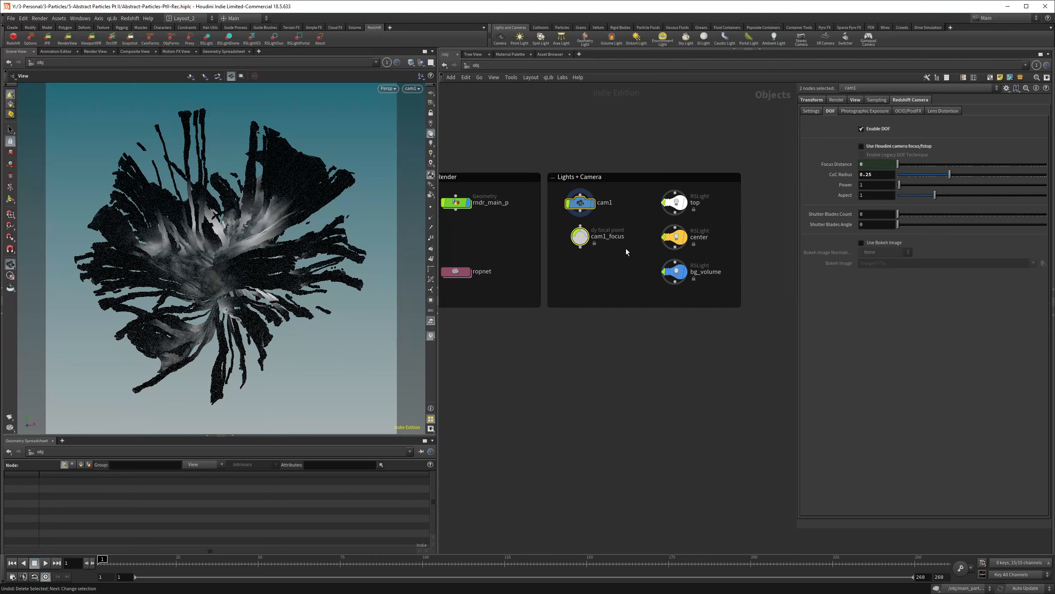
{"action": "key", "text": "Delete"}
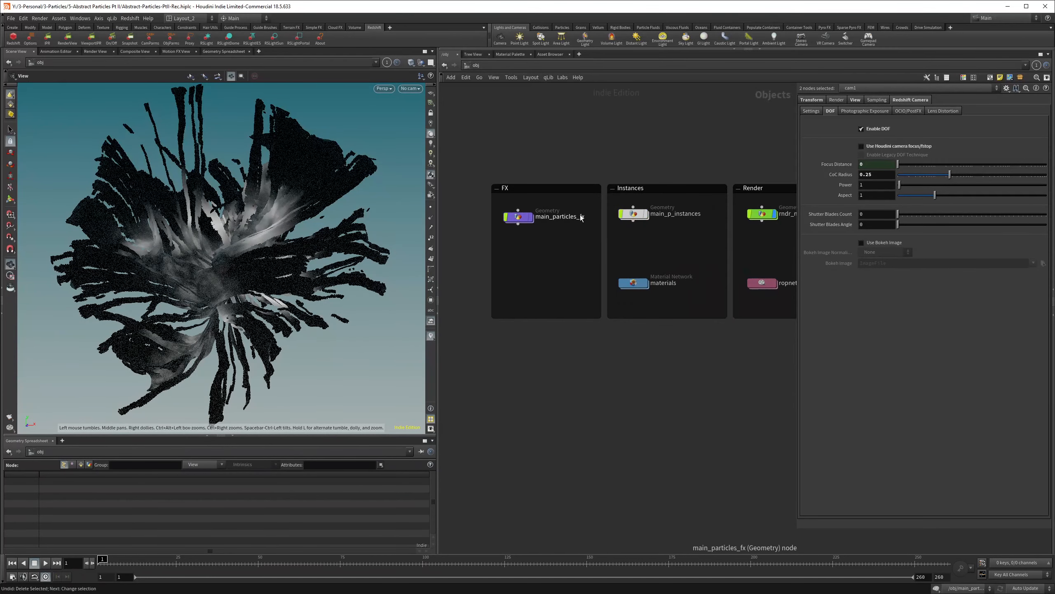
- Look over the remaining nodes in the FX, Instances, Render and Lights + Camera groups
{"action": "middle_click_drag", "start_coordinate": [690, 209], "coordinate": [643, 217]}
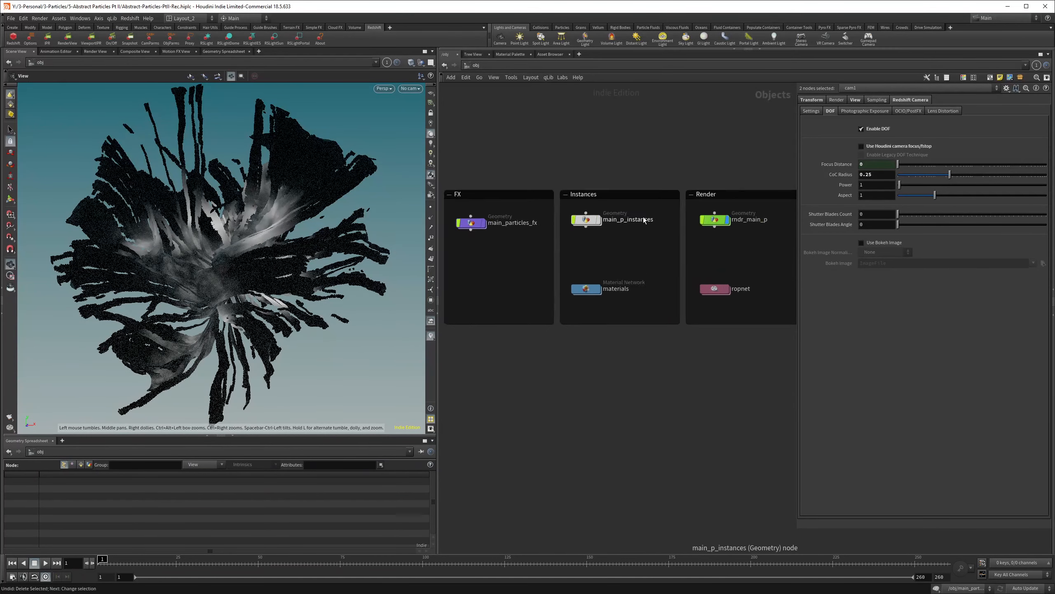
{"action": "scroll", "coordinate": [634, 220], "scroll_direction": "up", "scroll_amount": 1}
{"action": "scroll", "coordinate": [612, 230], "scroll_direction": "down", "scroll_amount": 2}
{"action": "scroll", "coordinate": [596, 279], "scroll_direction": "down", "scroll_amount": 1}
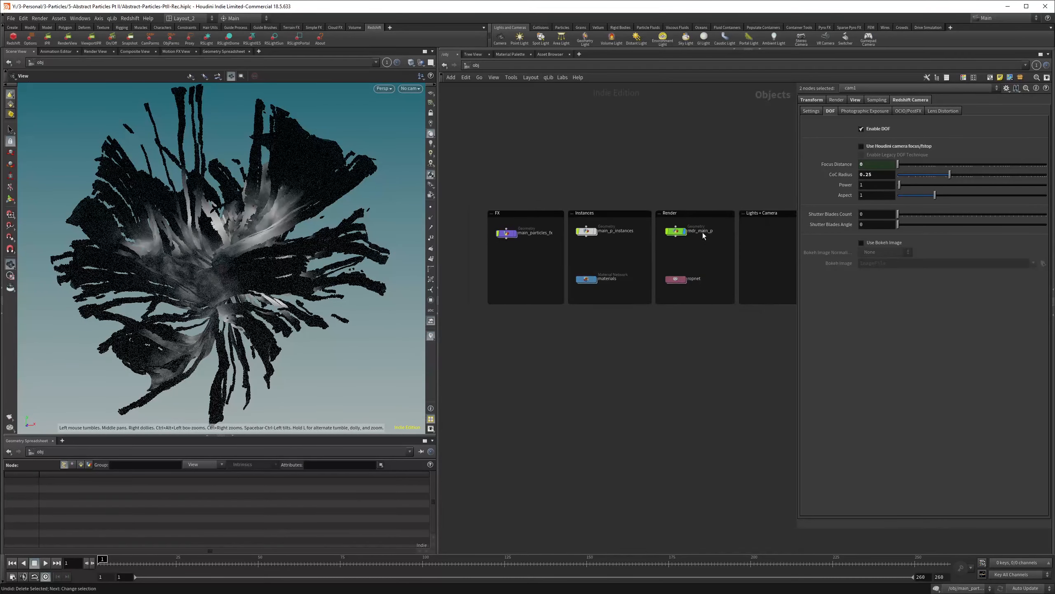
{"action": "scroll", "coordinate": [702, 233], "scroll_direction": "up", "scroll_amount": 4}
{"action": "scroll", "coordinate": [649, 307], "scroll_direction": "down", "scroll_amount": 2}
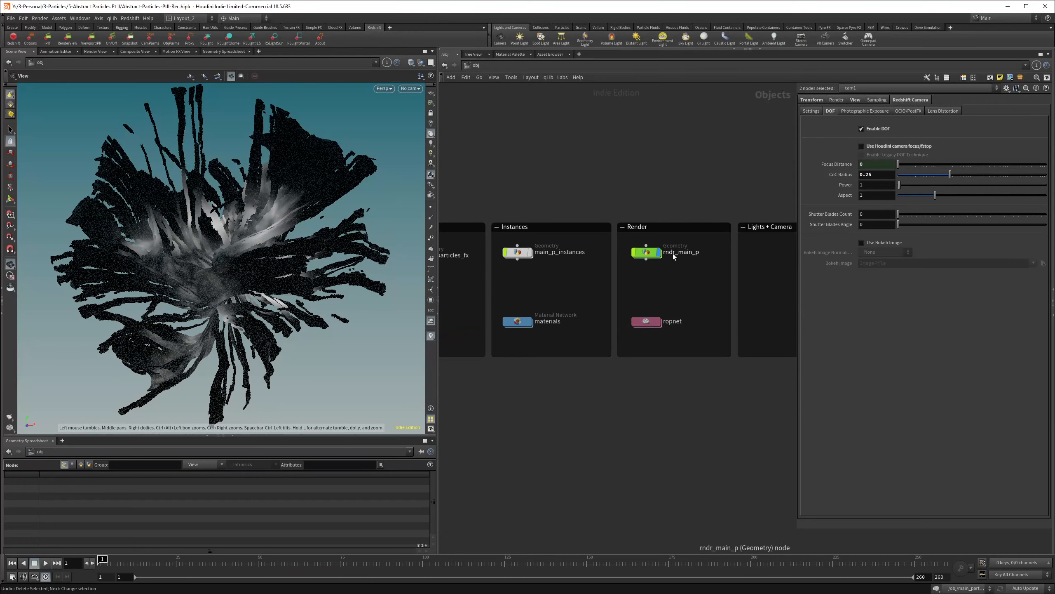
{"action": "scroll", "coordinate": [672, 253], "scroll_direction": "down", "scroll_amount": 3}
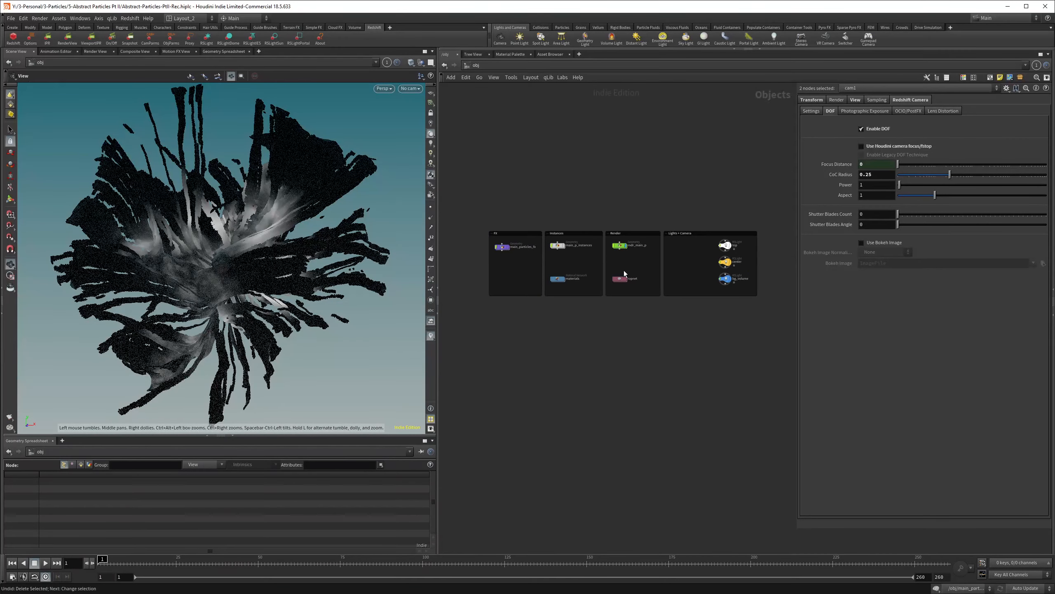
{"action": "scroll", "coordinate": [507, 250], "scroll_direction": "up", "scroll_amount": 3}
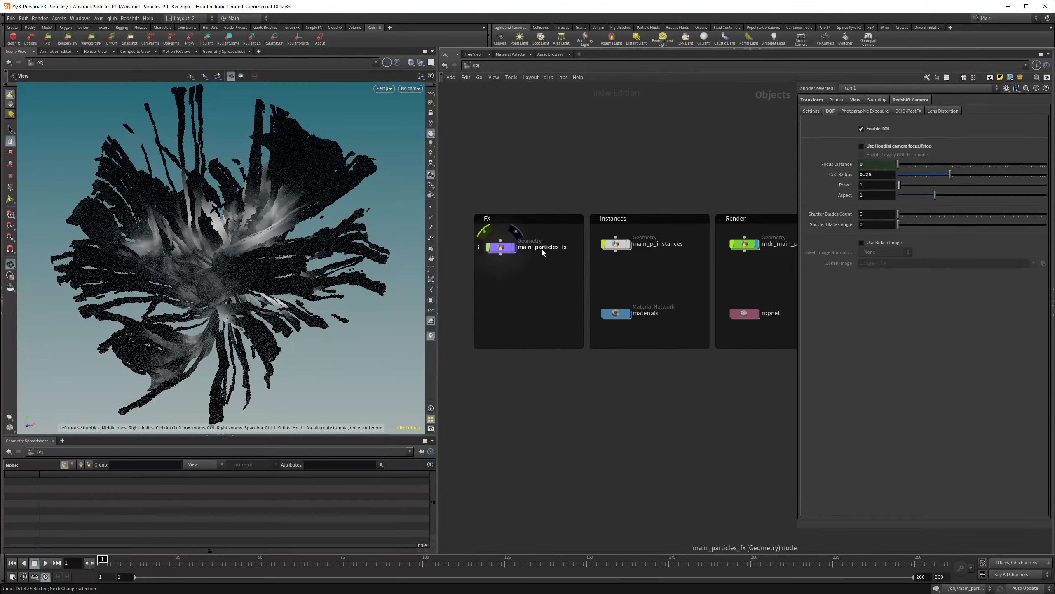
- Enter main_particles_fx and display the emitter nodes sphere1, noise, mountain1 and delete1 one after another
{"action": "double_click", "coordinate": [502, 248]}
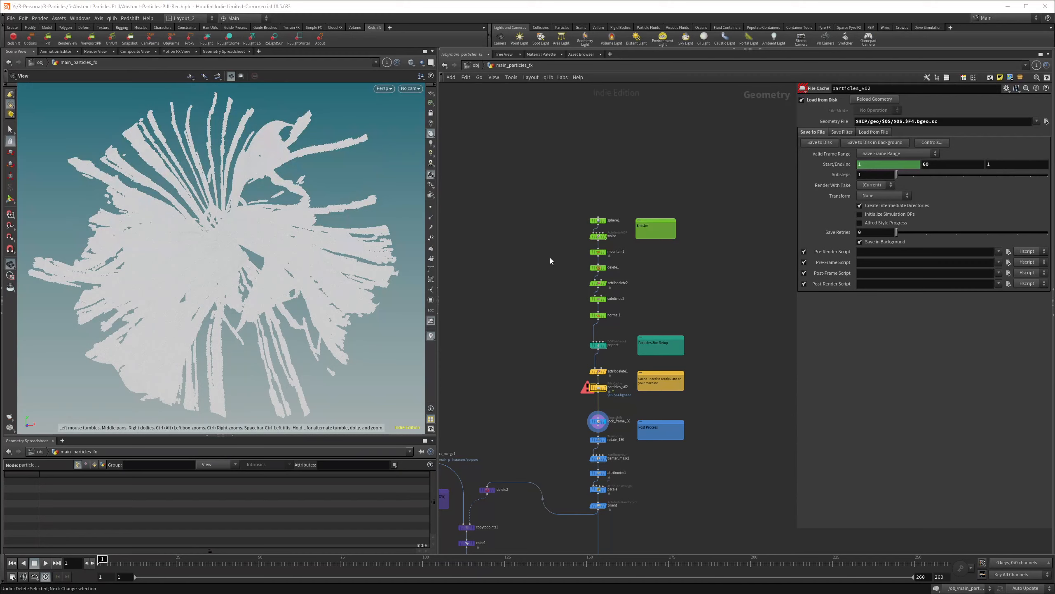
{"action": "scroll", "coordinate": [554, 254], "scroll_direction": "up", "scroll_amount": 4}
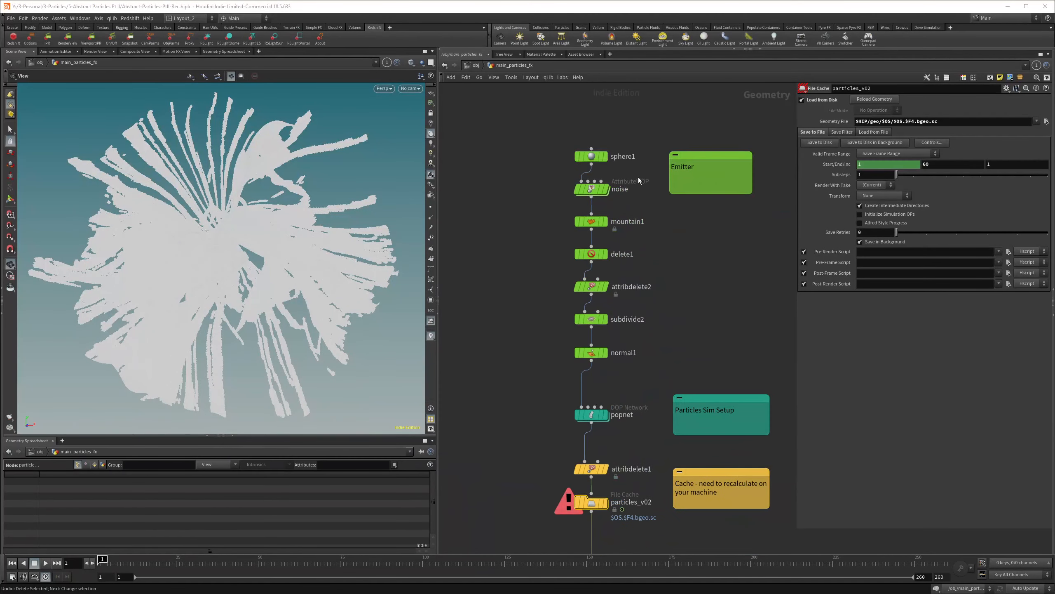
{"action": "left_click", "coordinate": [609, 157]}
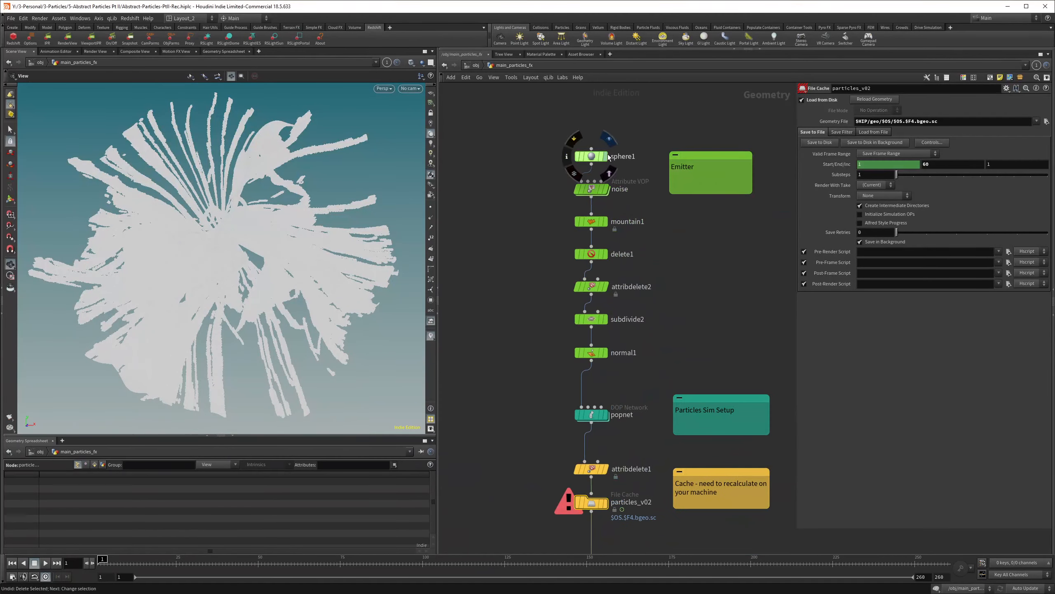
{"action": "left_click", "coordinate": [603, 192]}
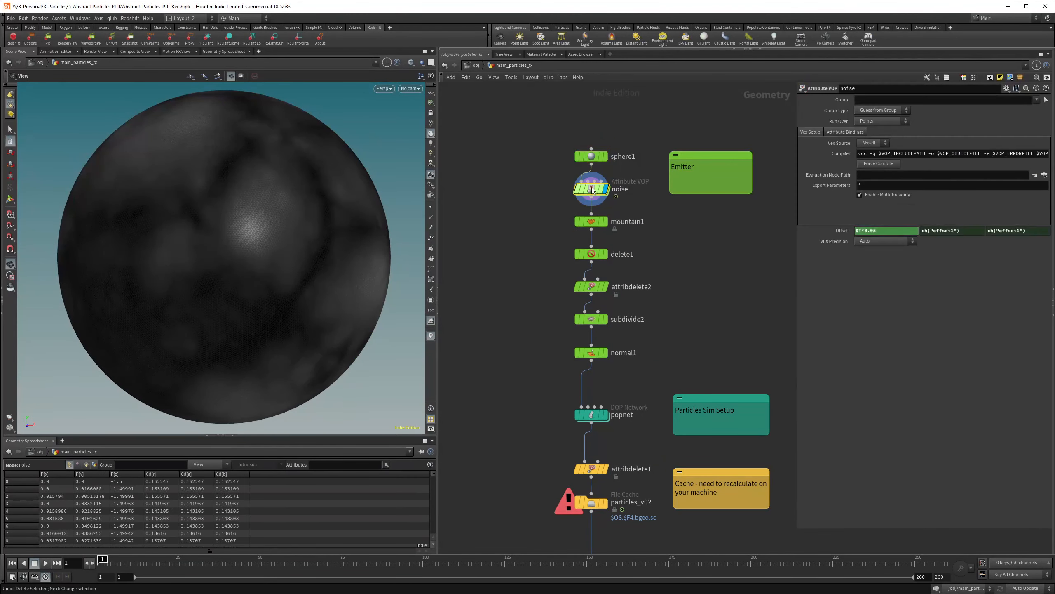
{"action": "left_click", "coordinate": [607, 223]}
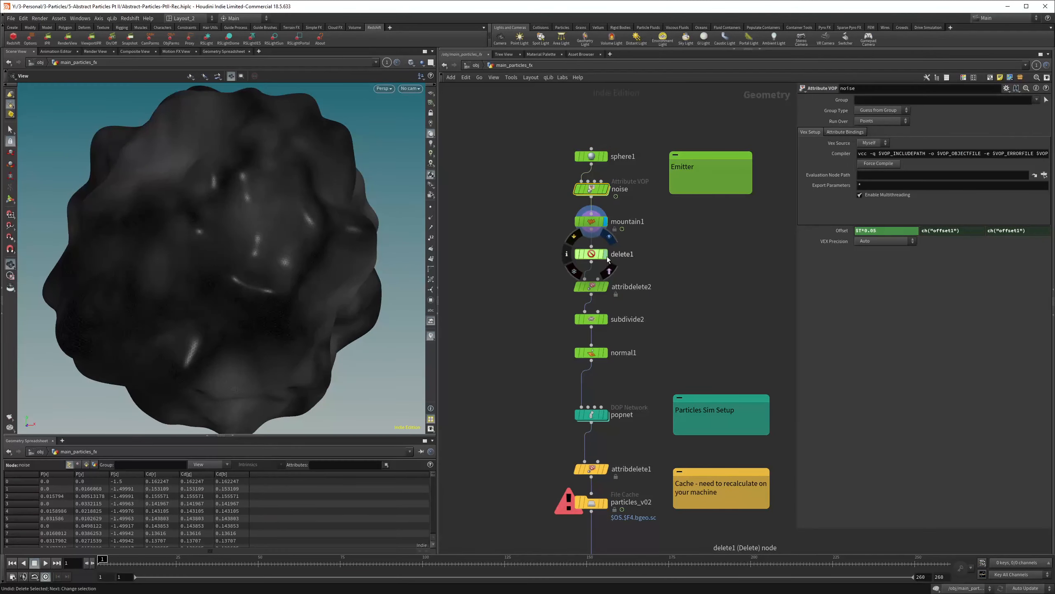
{"action": "left_click", "coordinate": [605, 254]}
- Check attribdelete2's settings and display subdivide2 to examine its mesh fragments up close
{"action": "left_click", "coordinate": [604, 287]}
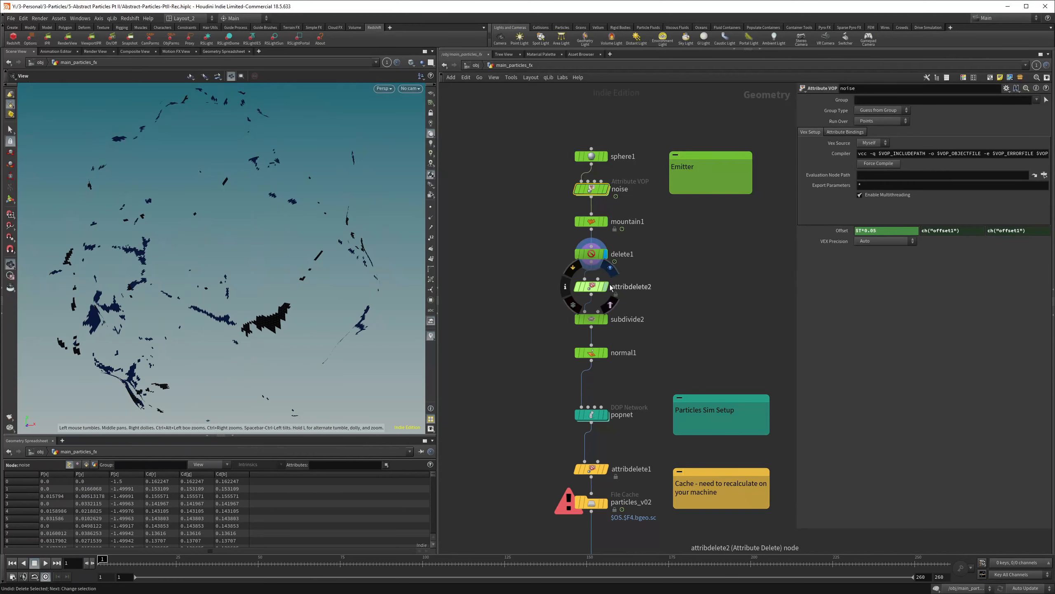
{"action": "left_click", "coordinate": [591, 287]}
{"action": "left_click", "coordinate": [605, 318]}
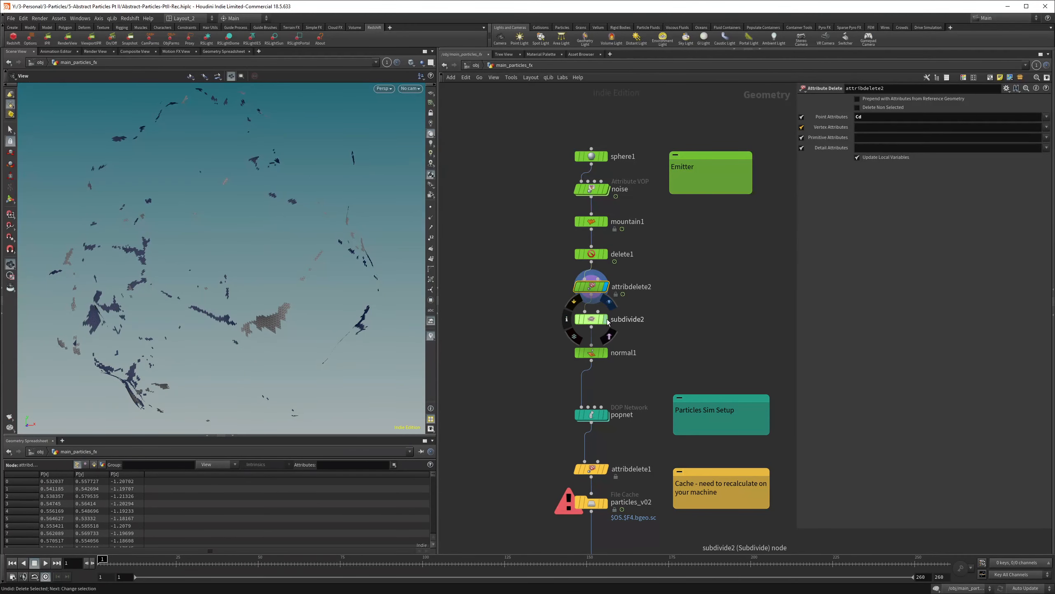
{"action": "mouse_move", "coordinate": [272, 323]}
{"action": "left_mouse_down"}
{"action": "mouse_move", "coordinate": [306, 241]}
{"action": "mouse_move", "coordinate": [276, 316]}
{"action": "left_mouse_up"}
{"action": "scroll", "coordinate": [276, 316], "scroll_direction": "up", "scroll_amount": 8}
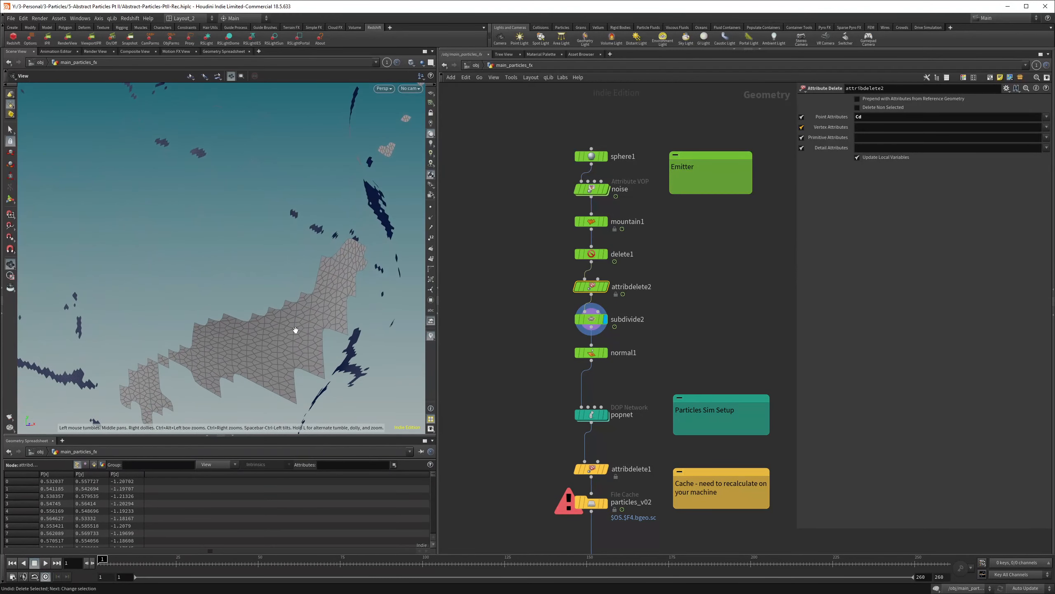
{"action": "scroll", "coordinate": [297, 330], "scroll_direction": "down", "scroll_amount": 8}
- Display the normal1 node and temporarily show its point normals to check their directions
{"action": "left_click", "coordinate": [606, 353]}
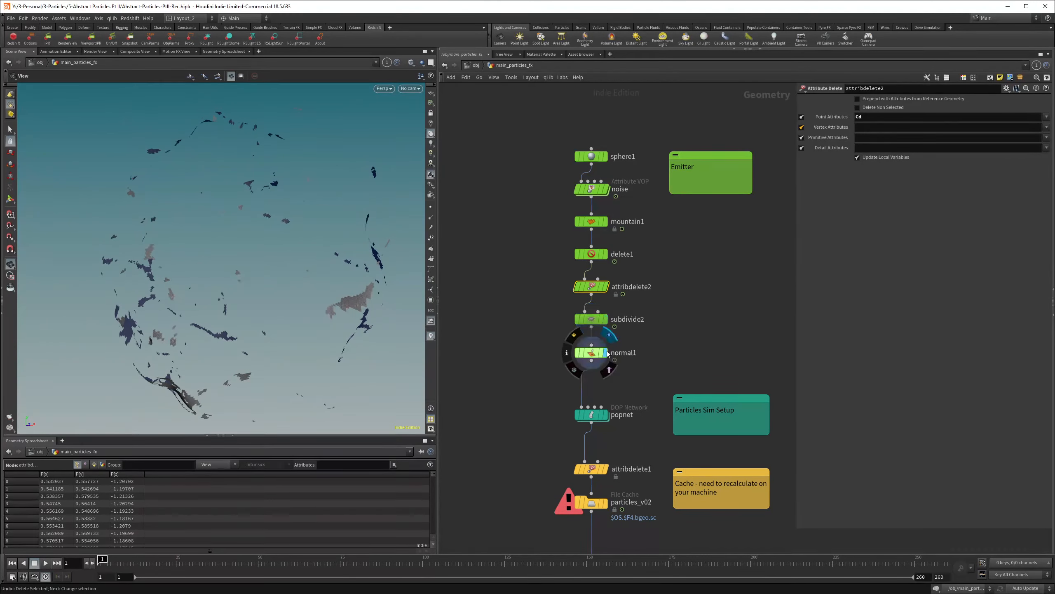
{"action": "left_click", "coordinate": [432, 218]}
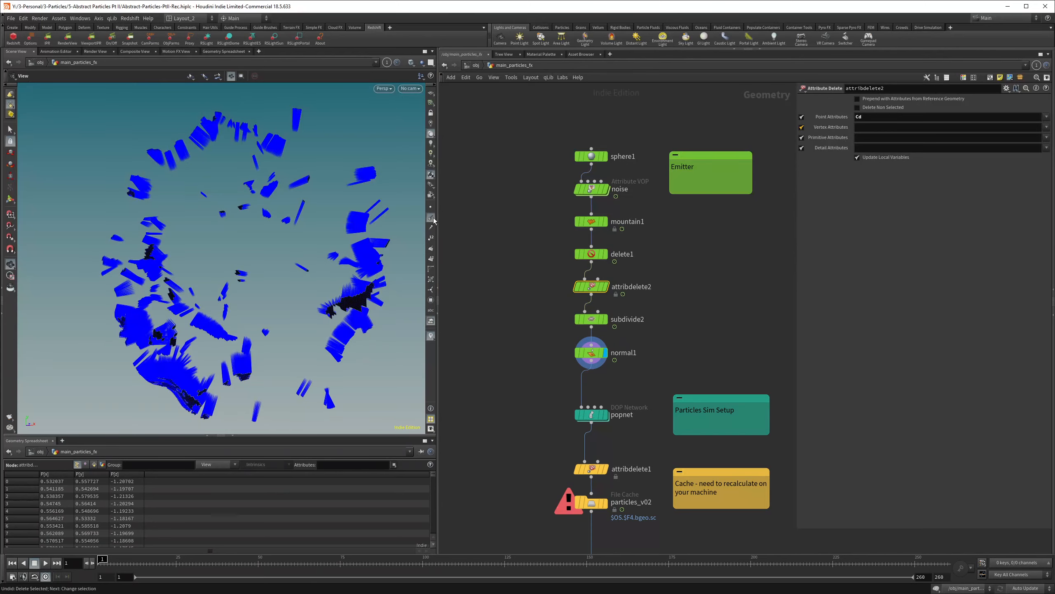
{"action": "left_click_drag", "start_coordinate": [341, 297], "coordinate": [388, 307]}
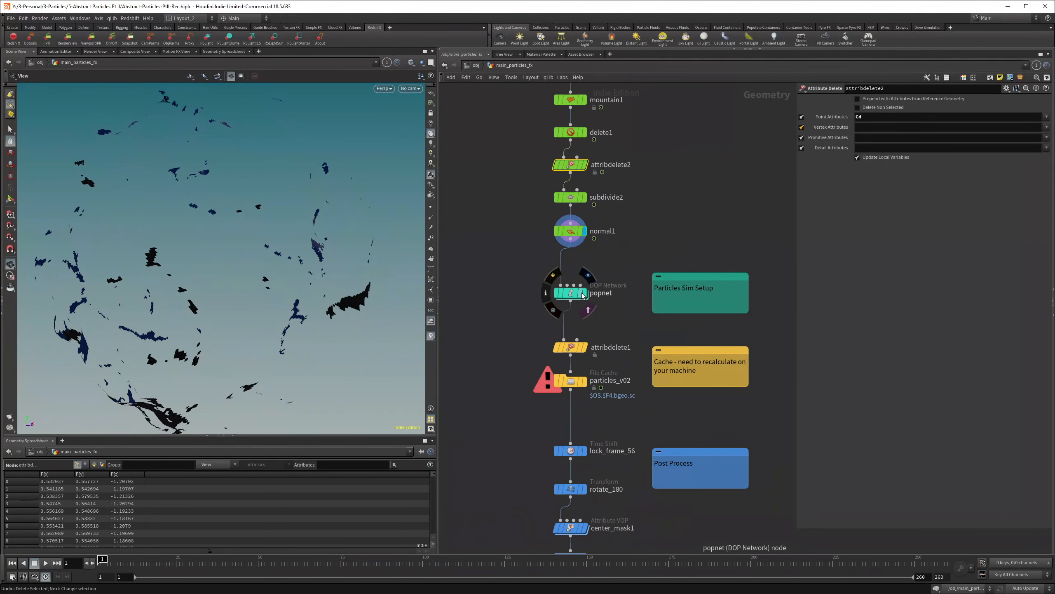
- Examine the popnet simulation section and the attributes that attribdelete1 removes before caching
{"action": "scroll", "coordinate": [579, 274], "scroll_direction": "up", "scroll_amount": 2}
{"action": "middle_click_drag", "start_coordinate": [583, 333], "coordinate": [587, 243]}
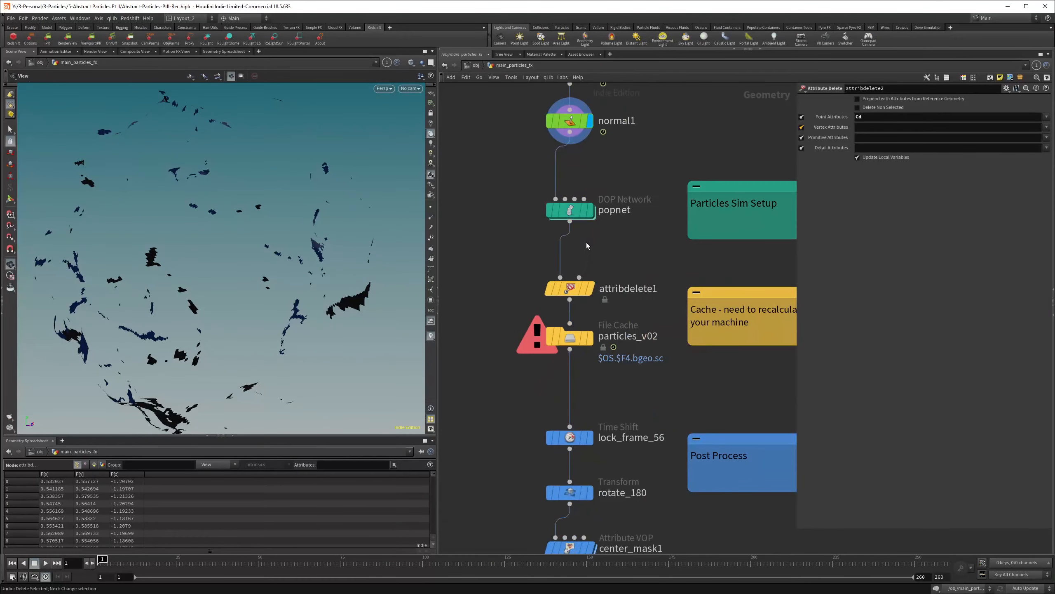
{"action": "scroll", "coordinate": [609, 229], "scroll_direction": "down", "scroll_amount": 3}
{"action": "scroll", "coordinate": [599, 263], "scroll_direction": "up", "scroll_amount": 2}
{"action": "left_click", "coordinate": [597, 262]}
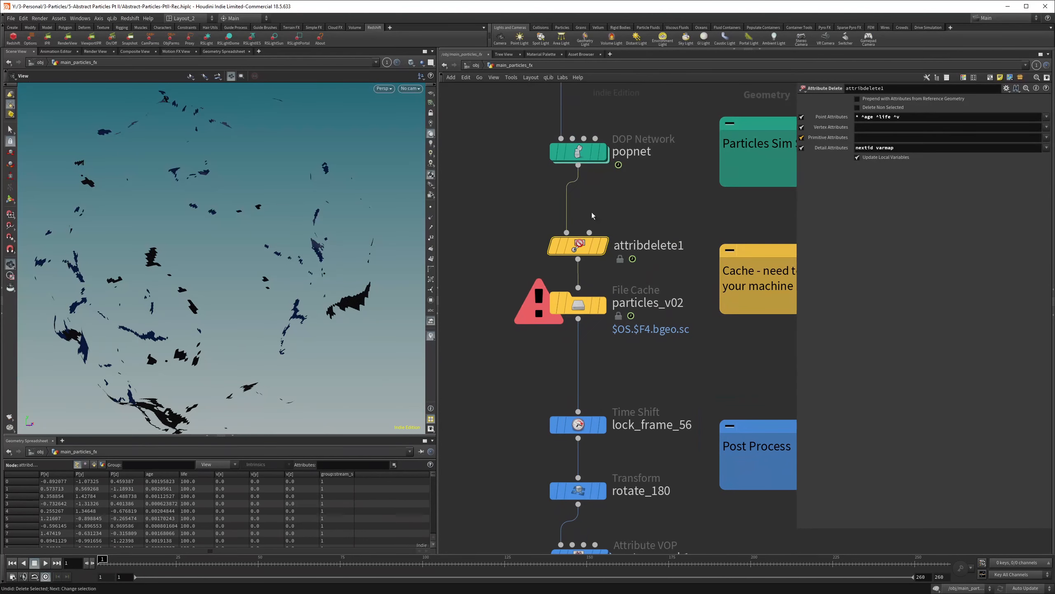
{"action": "scroll", "coordinate": [621, 251], "scroll_direction": "down", "scroll_amount": 4}
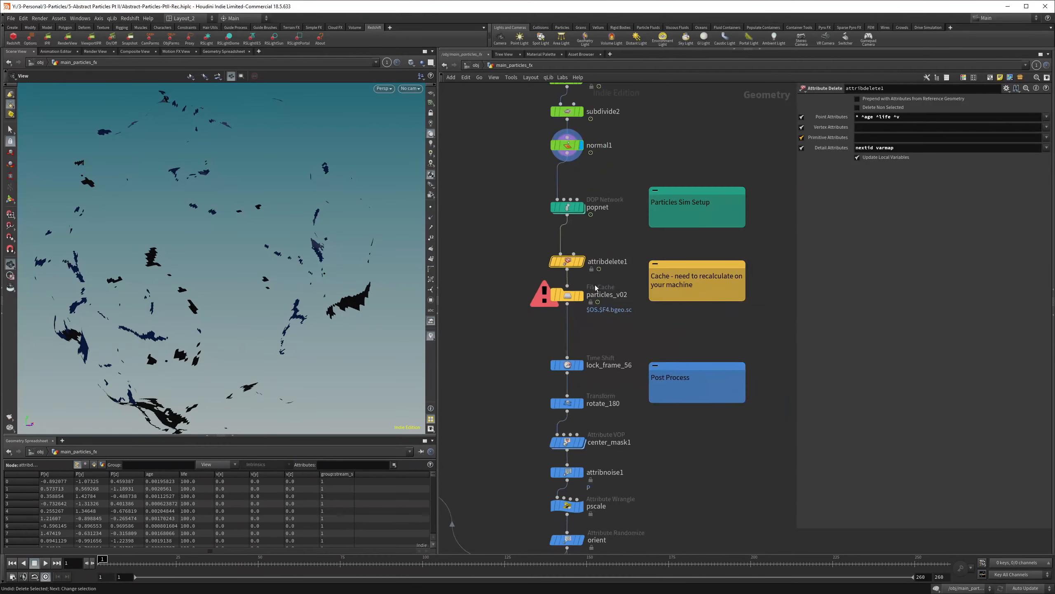
{"action": "scroll", "coordinate": [609, 312], "scroll_direction": "up", "scroll_amount": 3}
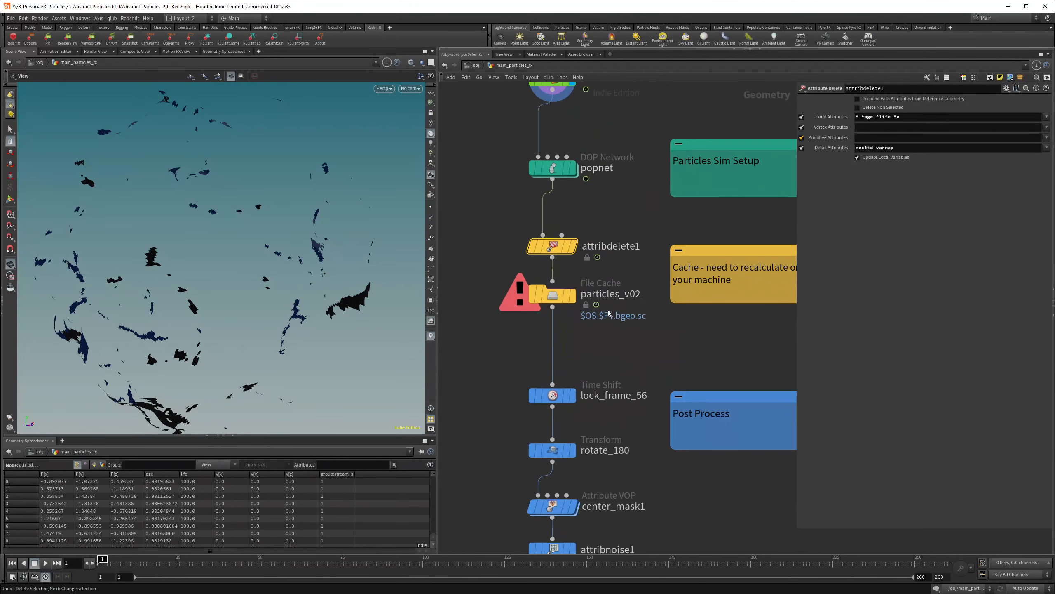
- Display the particles_v02 file cache and the lock_frame_56 time shift, and review both nodes' settings
{"action": "left_click", "coordinate": [571, 295]}
{"action": "left_click", "coordinate": [550, 298]}
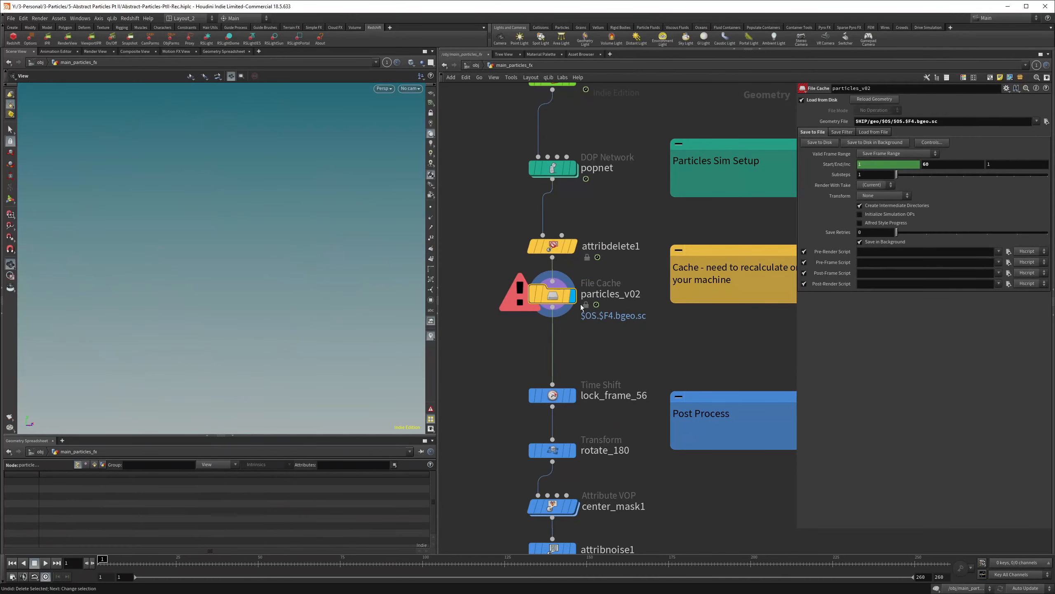
{"action": "scroll", "coordinate": [555, 293], "scroll_direction": "down", "scroll_amount": 1}
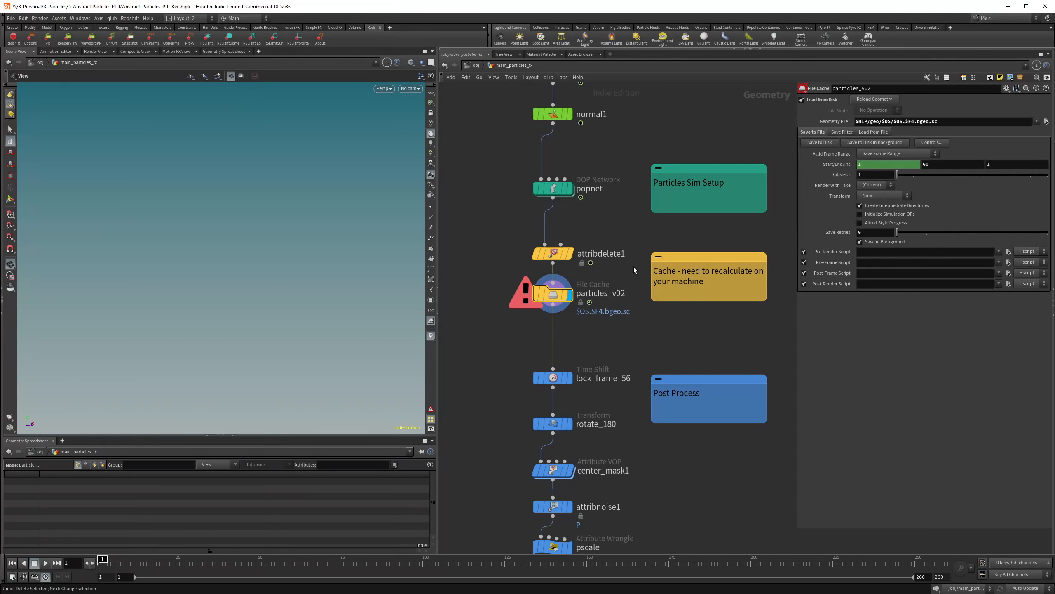
{"action": "left_click", "coordinate": [550, 378]}
{"action": "left_click", "coordinate": [570, 378]}
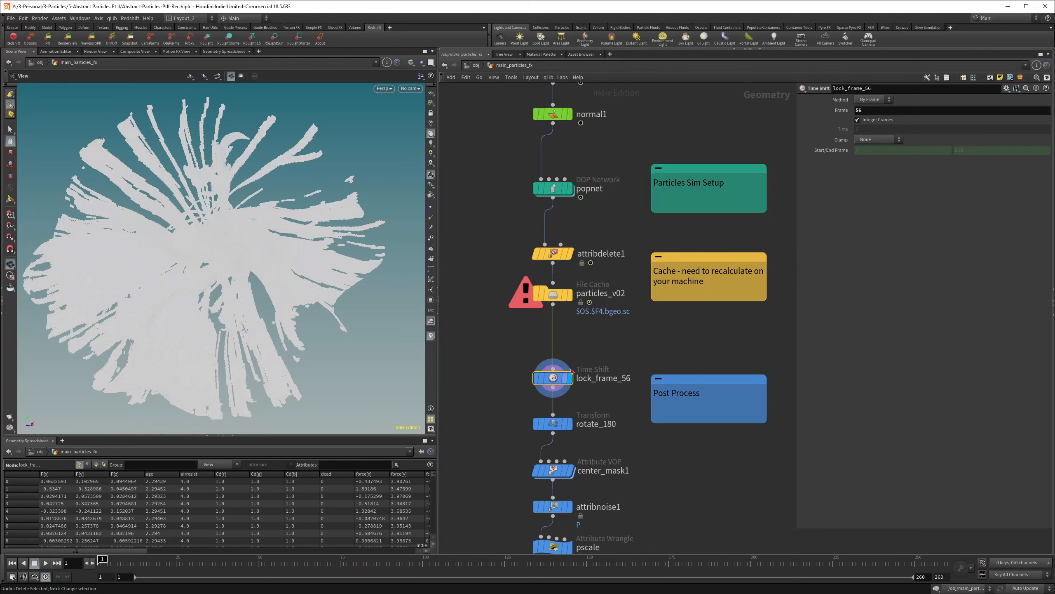
{"action": "scroll", "coordinate": [630, 378], "scroll_direction": "down", "scroll_amount": 3}
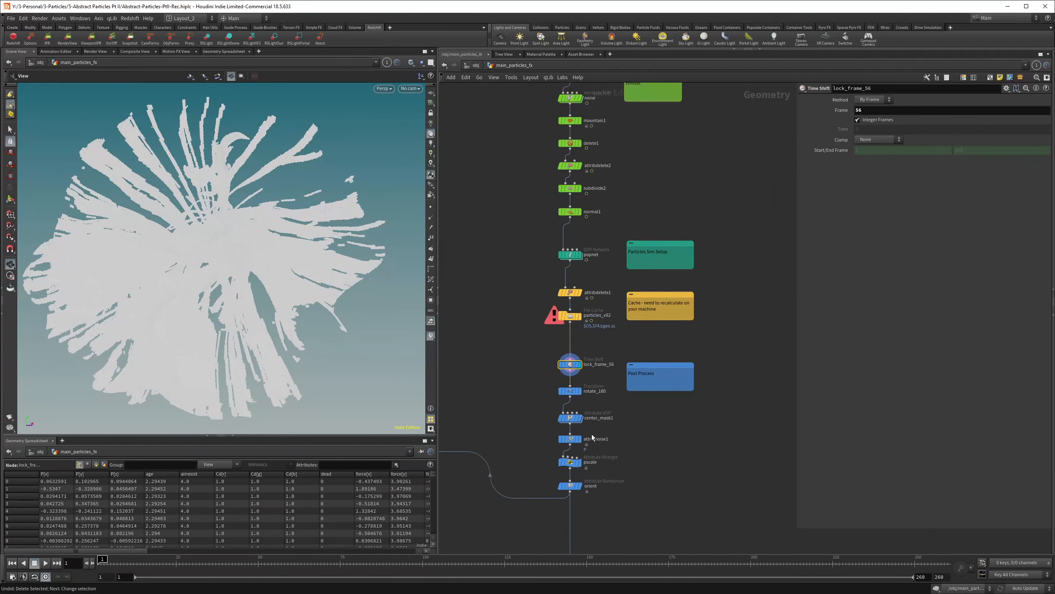
- Display the rotate_180 and center_mask1 post-process nodes and review center_mask1's settings and its effect on the particles
{"action": "scroll", "coordinate": [586, 416], "scroll_direction": "up", "scroll_amount": 4}
{"action": "scroll", "coordinate": [568, 347], "scroll_direction": "down", "scroll_amount": 4}
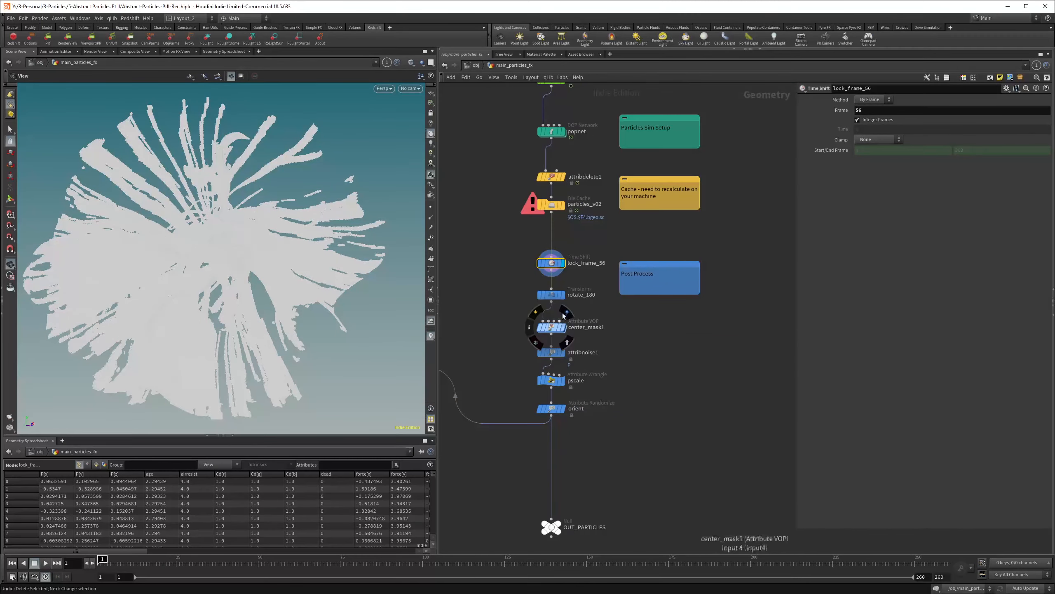
{"action": "scroll", "coordinate": [558, 296], "scroll_direction": "up", "scroll_amount": 3}
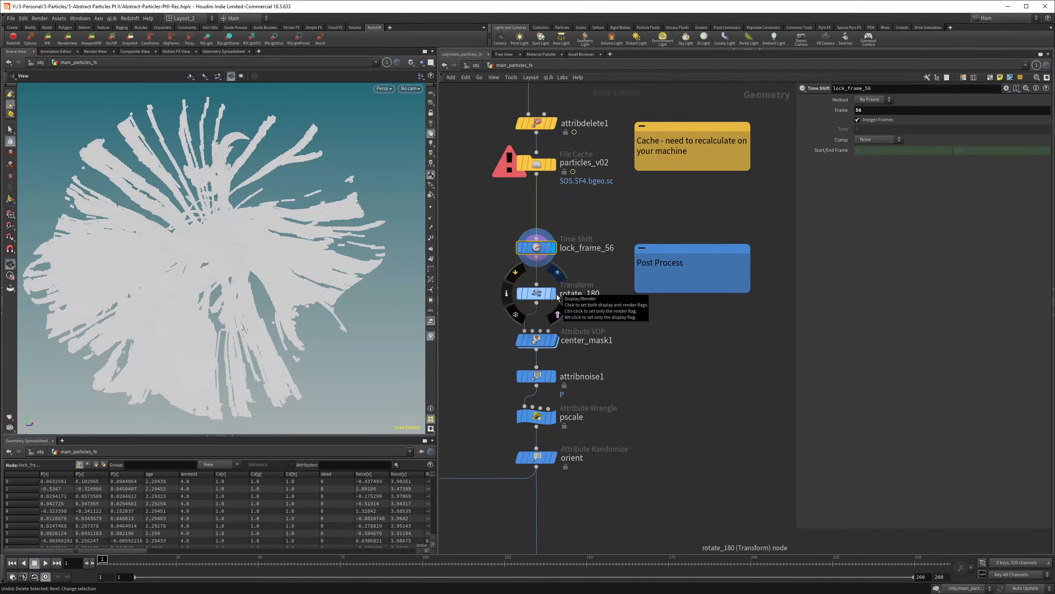
{"action": "left_click", "coordinate": [558, 296]}
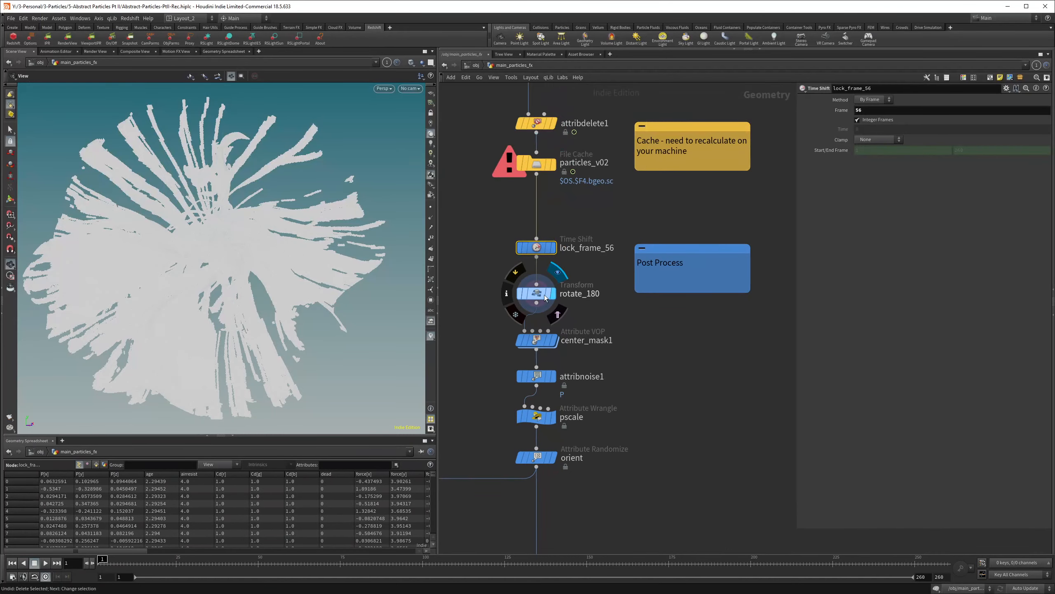
{"action": "left_click", "coordinate": [552, 340]}
{"action": "scroll", "coordinate": [674, 344], "scroll_direction": "down", "scroll_amount": 4}
{"action": "scroll", "coordinate": [674, 343], "scroll_direction": "up", "scroll_amount": 2}
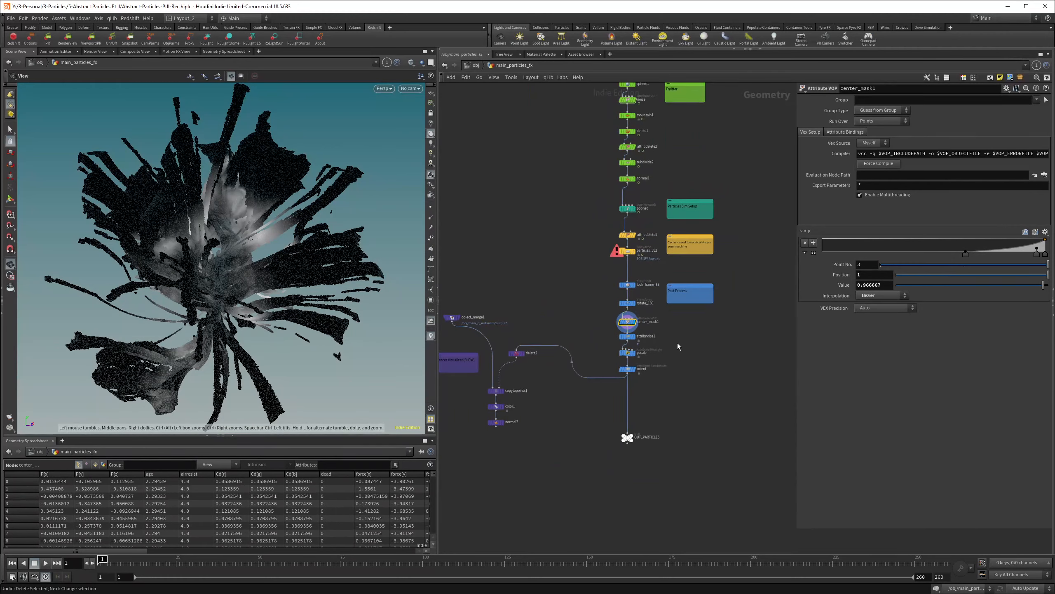
{"action": "scroll", "coordinate": [646, 294], "scroll_direction": "up", "scroll_amount": 5}
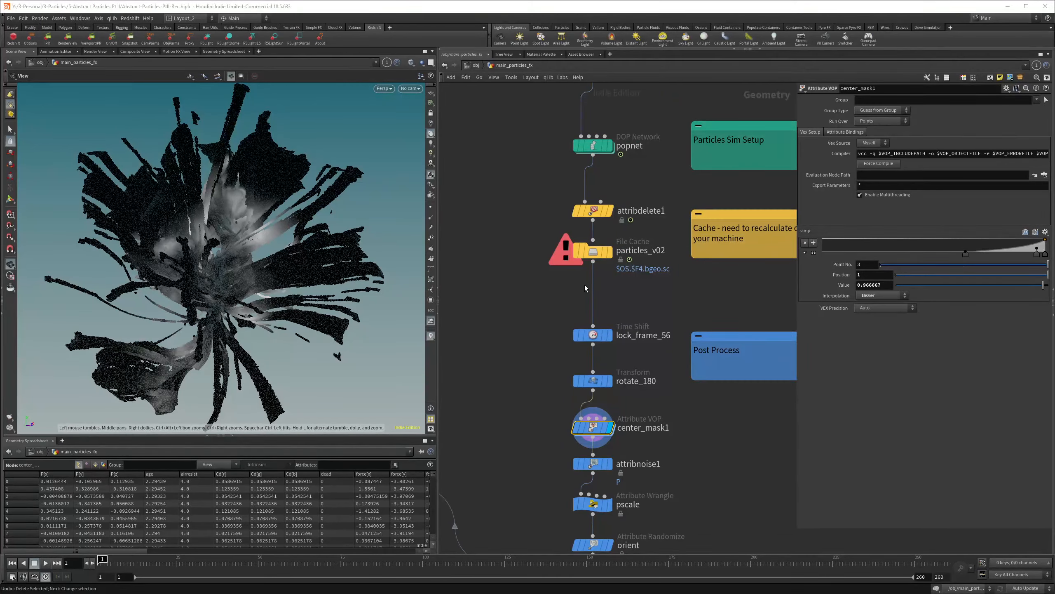
- Move the lock_frame_56 node up beneath particles_v02 and display it while scrubbing the timeline to frame 127
{"action": "scroll", "coordinate": [560, 231], "scroll_direction": "up", "scroll_amount": 2}
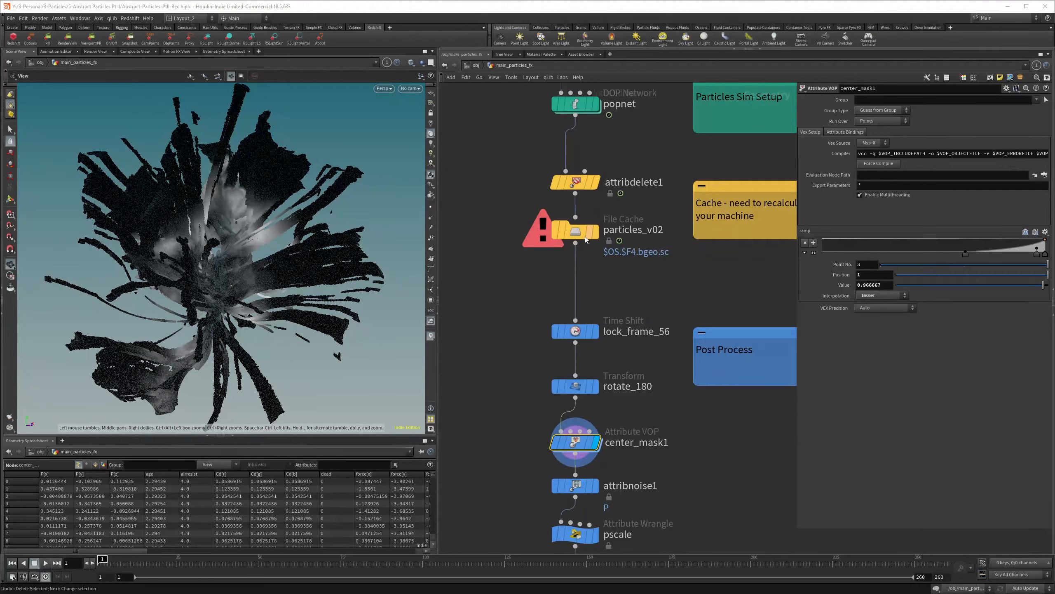
{"action": "mouse_move", "coordinate": [592, 239]}
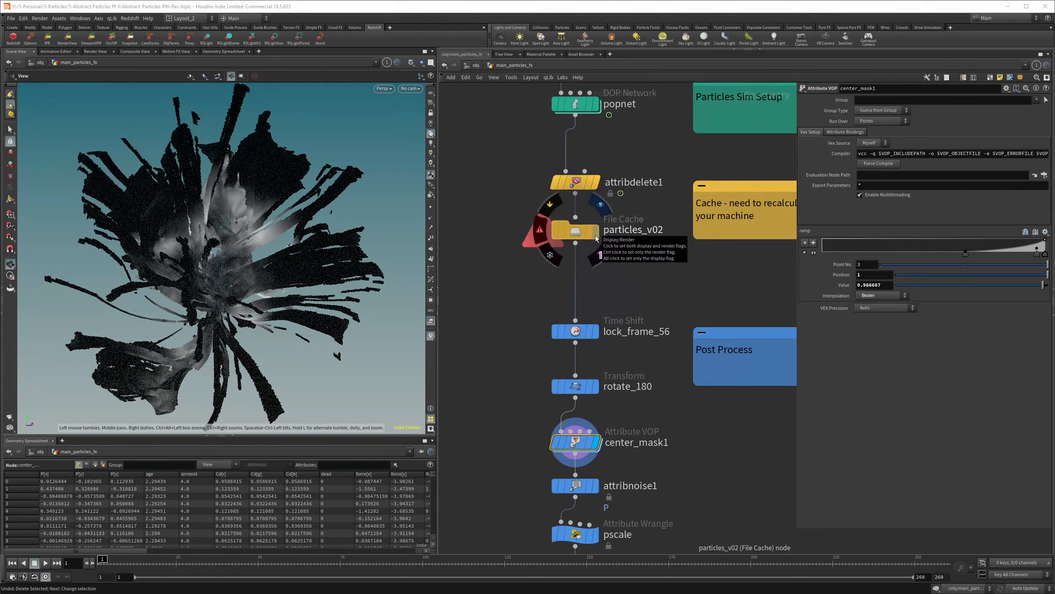
{"action": "mouse_move", "coordinate": [580, 336]}
{"action": "left_click_drag", "start_coordinate": [580, 336], "coordinate": [580, 282]}
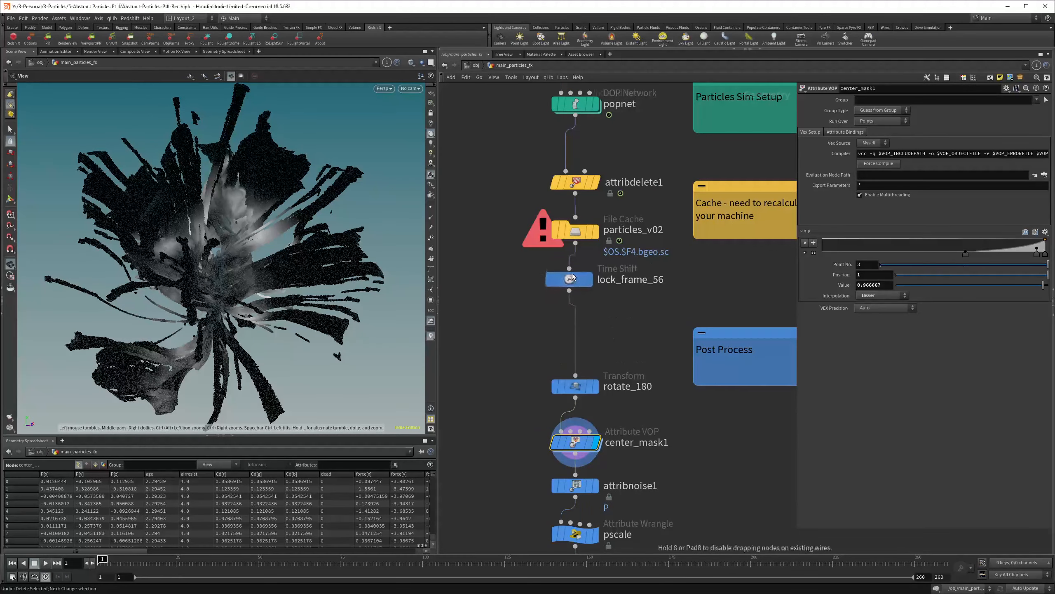
{"action": "left_click", "coordinate": [597, 283]}
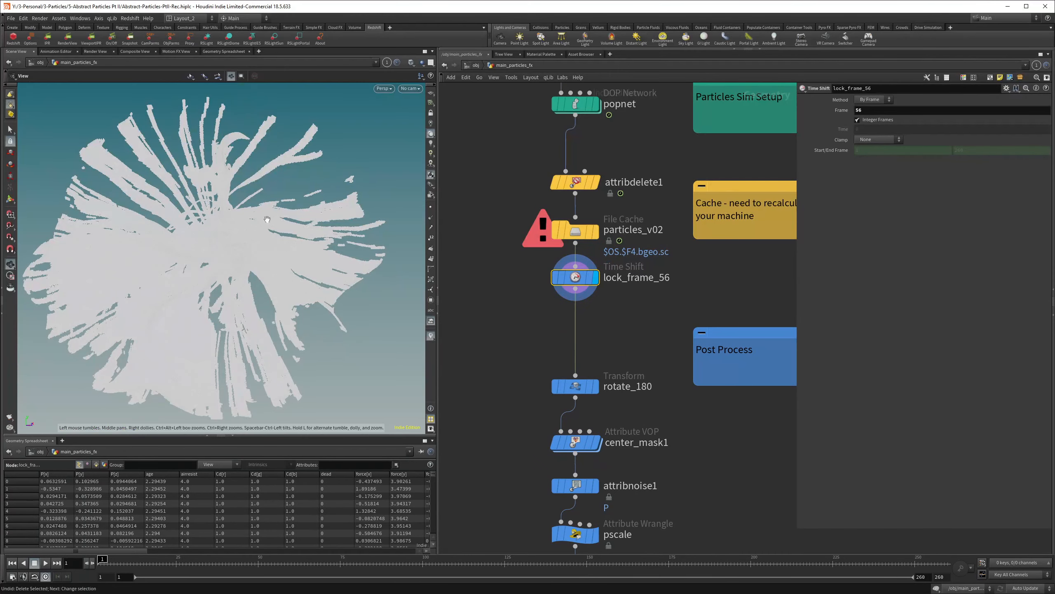
{"action": "mouse_move", "coordinate": [103, 560]}
{"action": "left_mouse_down"}
{"action": "mouse_move", "coordinate": [672, 559]}
{"action": "mouse_move", "coordinate": [488, 559]}
{"action": "left_mouse_up"}
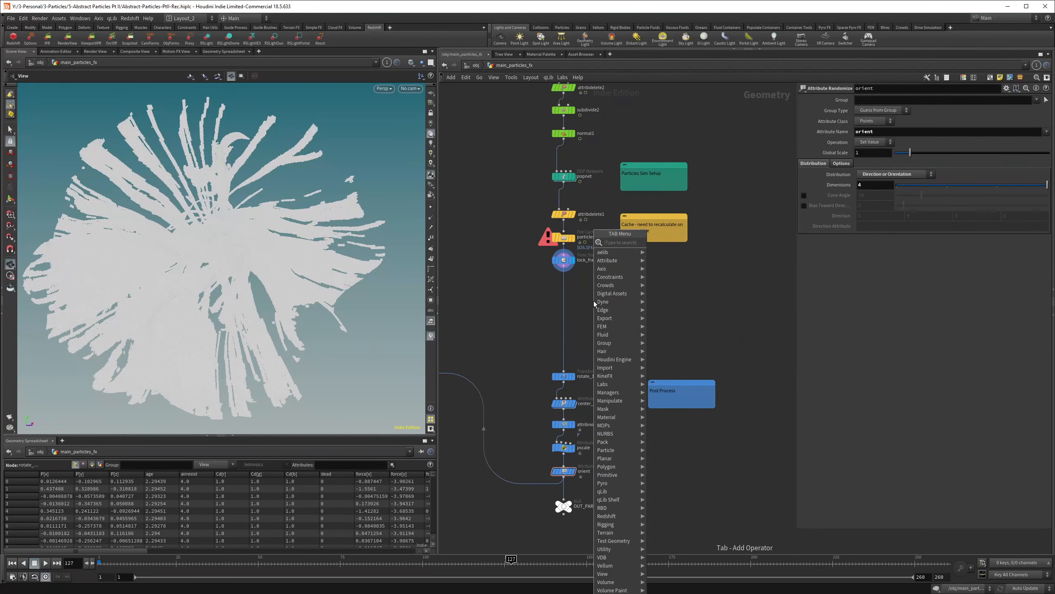
- Add a Null named POINT_CLOUD and insert it between lock_frame_56 and rotate_180
{"action": "type", "text": "nu"}
{"action": "key", "text": "Return"}
{"action": "scroll", "coordinate": [594, 300], "scroll_direction": "up", "scroll_amount": 3}
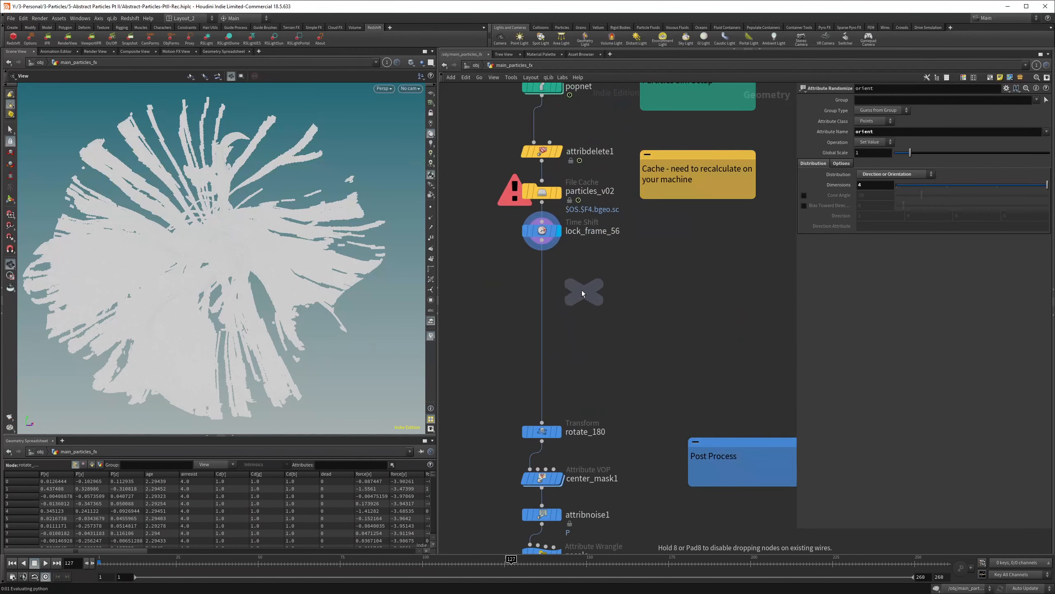
{"action": "left_click", "coordinate": [589, 298]}
{"action": "double_click", "coordinate": [599, 299]}
{"action": "type", "text": "POINT_CLOUD"}
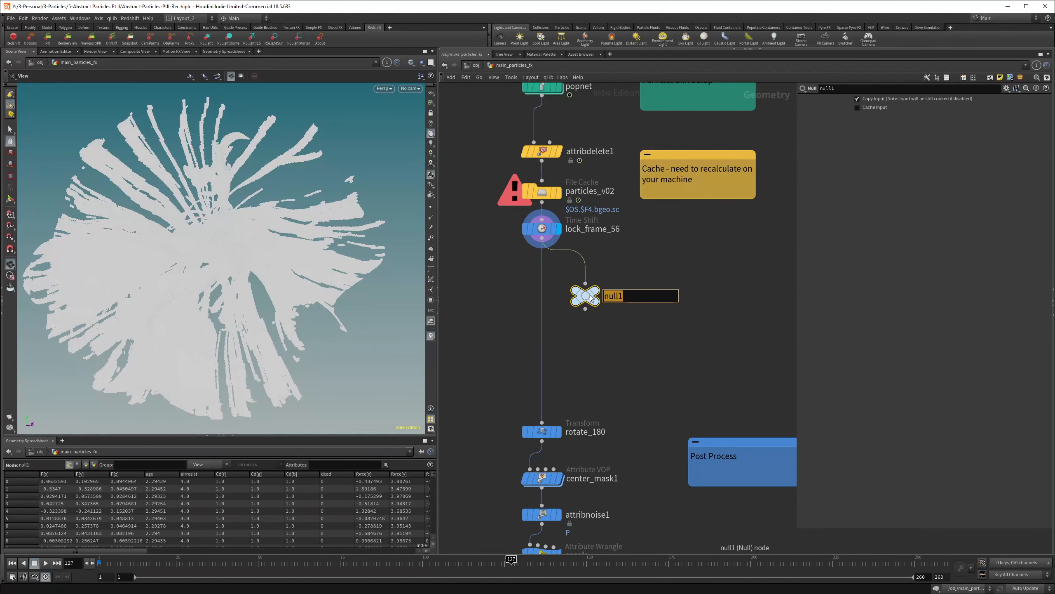
{"action": "key", "text": "Return"}
{"action": "left_click_drag", "start_coordinate": [584, 293], "coordinate": [541, 282]}
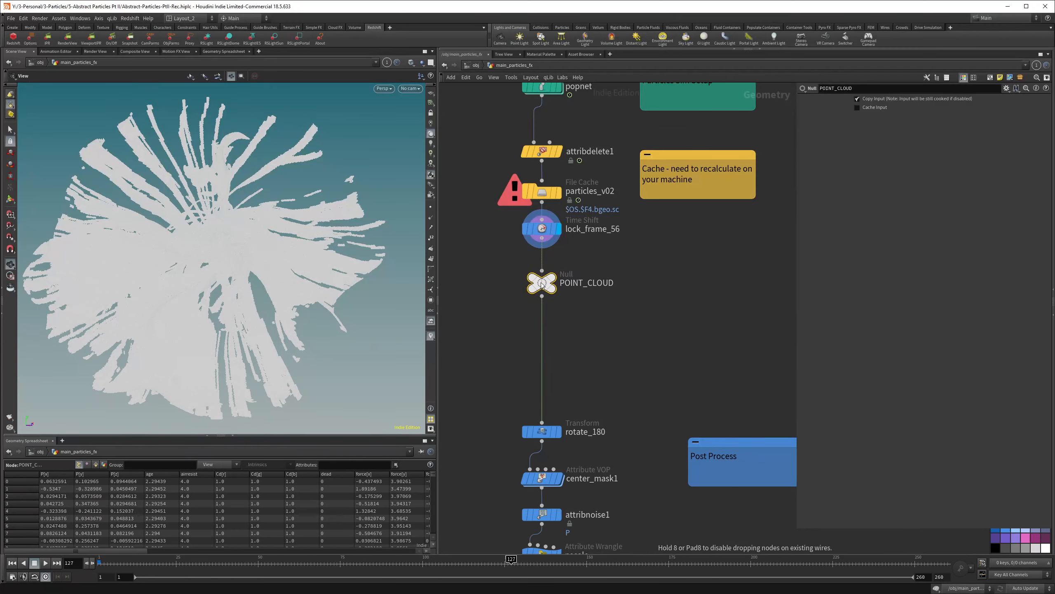
- Branch an Attribute Wrangle off the POINT_CLOUD null's output, beside the existing post-process chain
{"action": "middle_click_drag", "start_coordinate": [600, 335], "coordinate": [565, 292]}
{"action": "scroll", "coordinate": [565, 292], "scroll_direction": "down", "scroll_amount": 2}
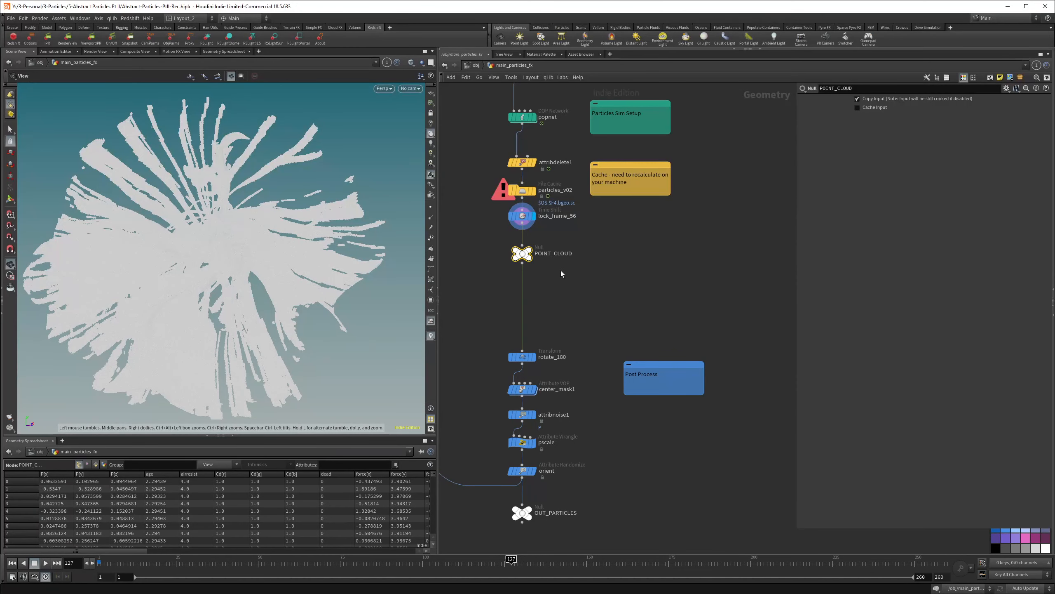
{"action": "scroll", "coordinate": [561, 270], "scroll_direction": "up", "scroll_amount": 2}
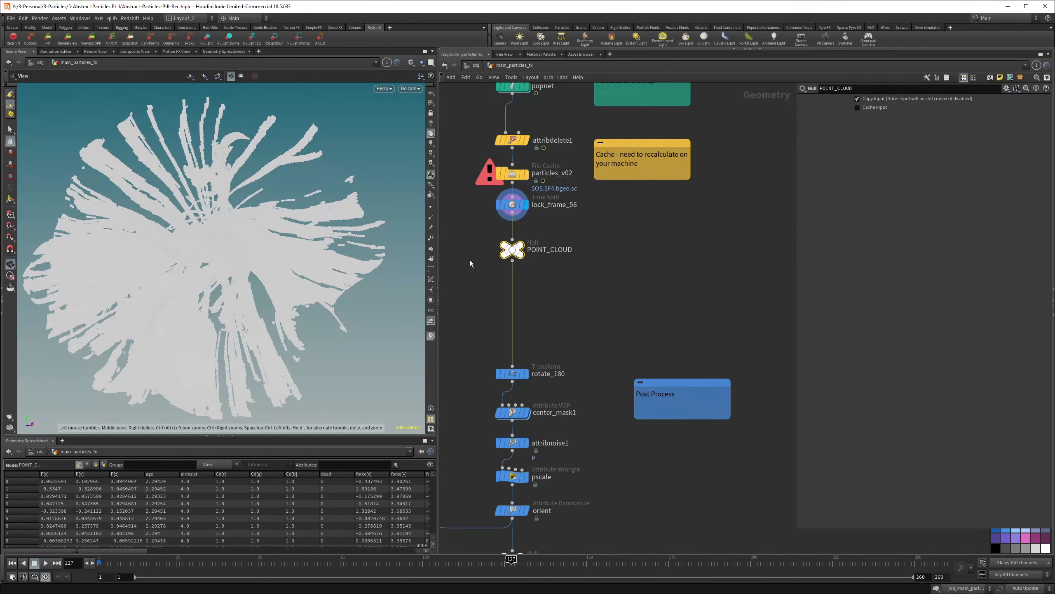
{"action": "left_click", "coordinate": [512, 261]}
{"action": "key", "text": "Tab"}
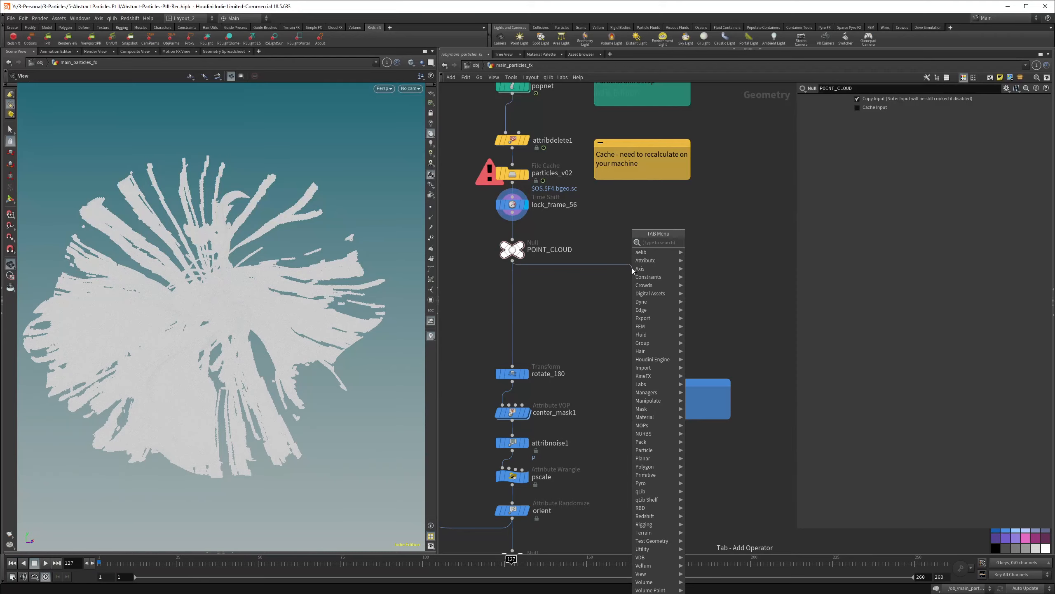
{"action": "type", "text": "a"}
{"action": "left_click", "coordinate": [856, 175]}
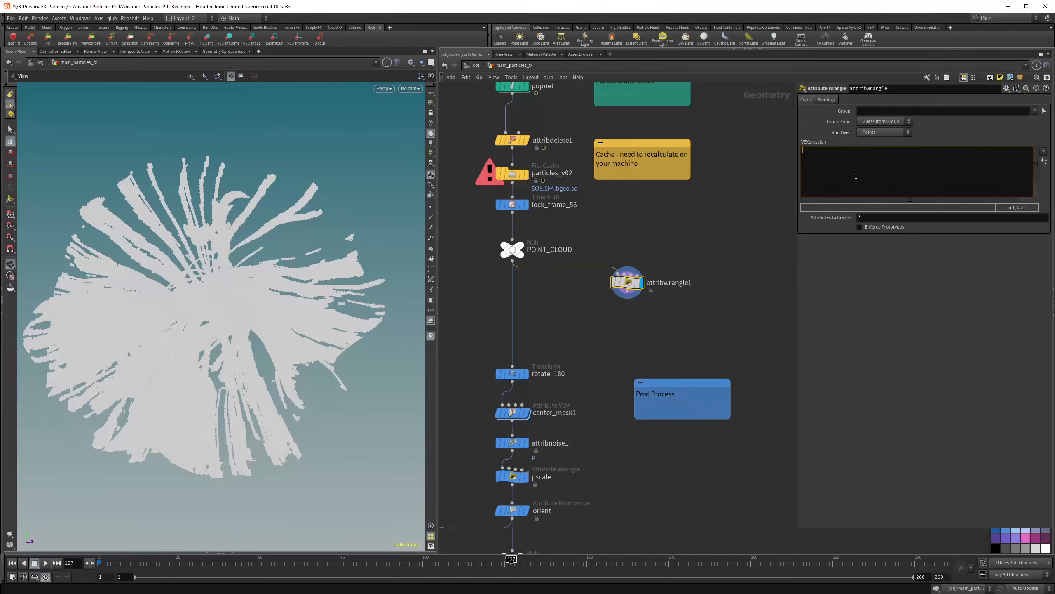
{"action": "type", "text": "if(@age "}
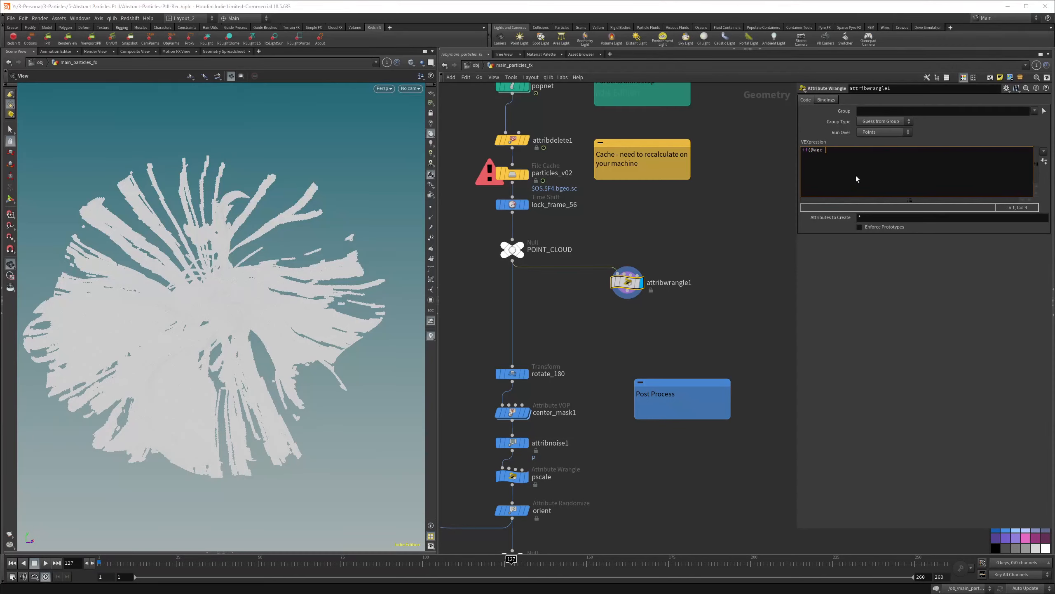
{"action": "type", "text": "> ch"}
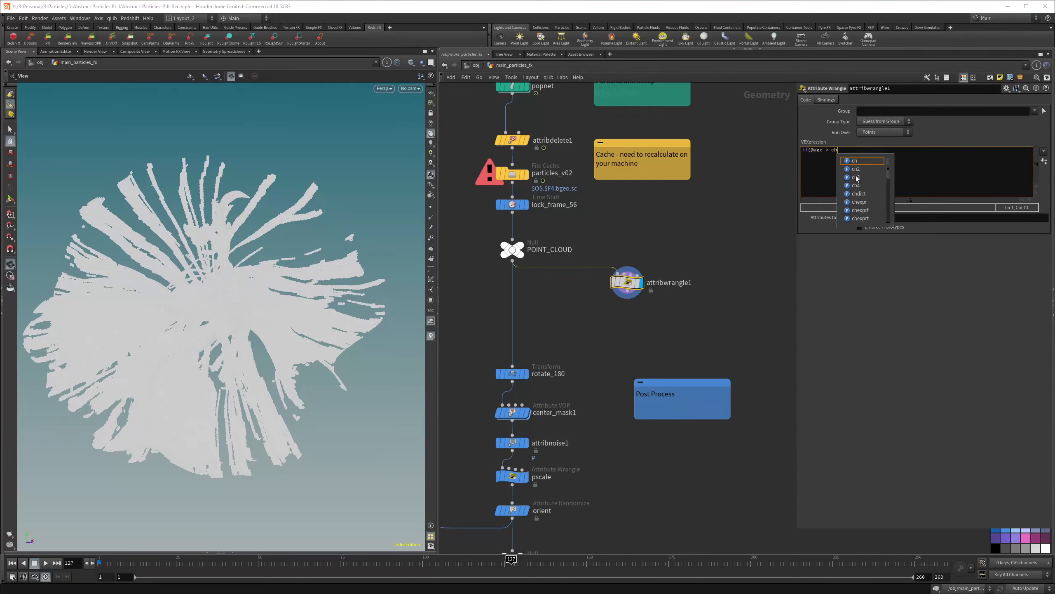
{"action": "type", "text": "f(\"thresh\"){"}
{"action": "key", "text": "Return"}
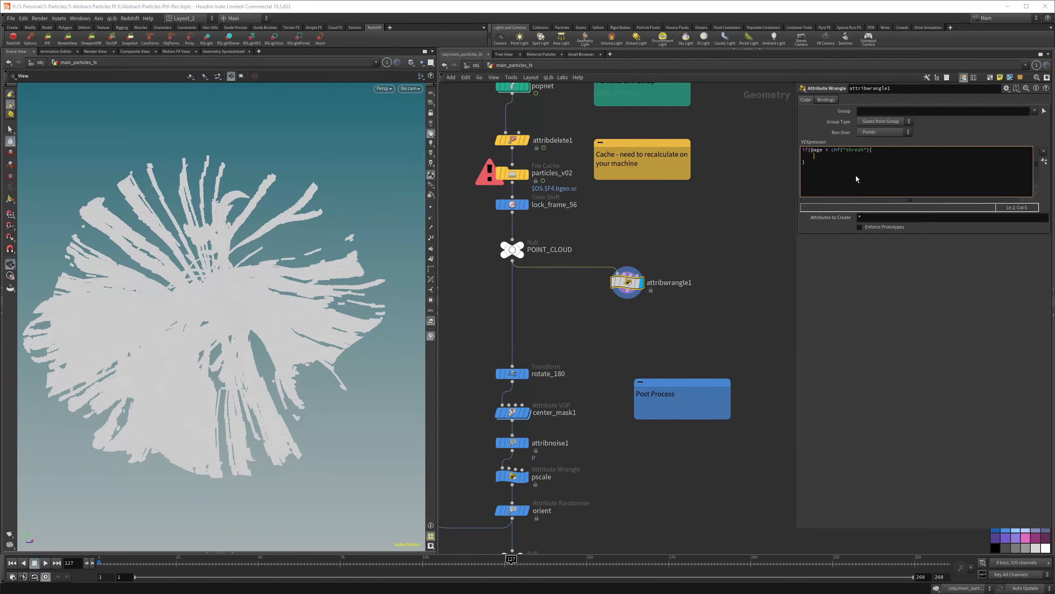
{"action": "left_click", "coordinate": [870, 150]}
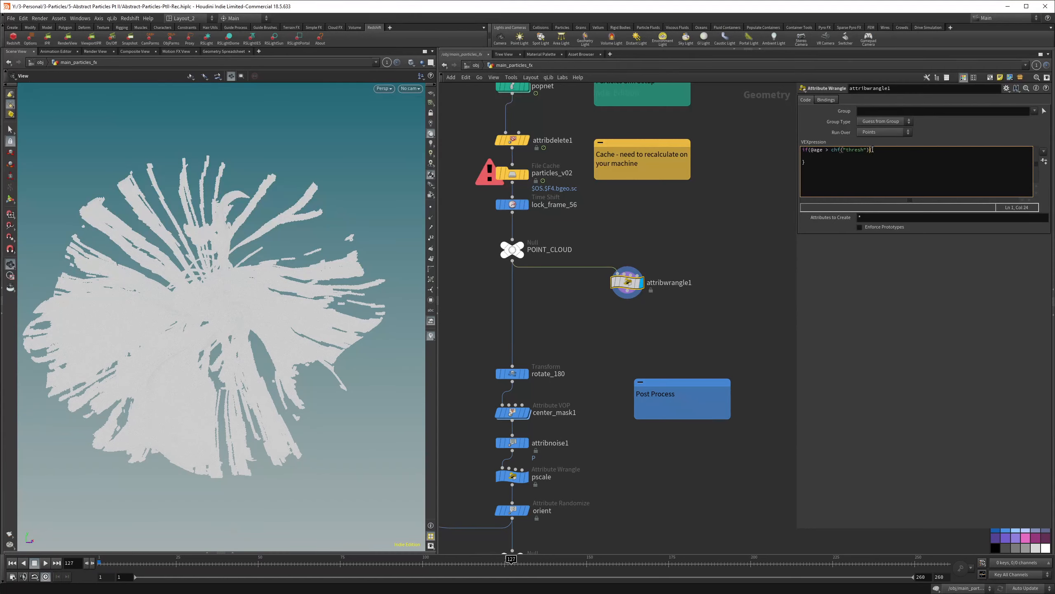
{"action": "key", "text": "Down"}
{"action": "type", "text": "removepoint(0, @ptnum);"}
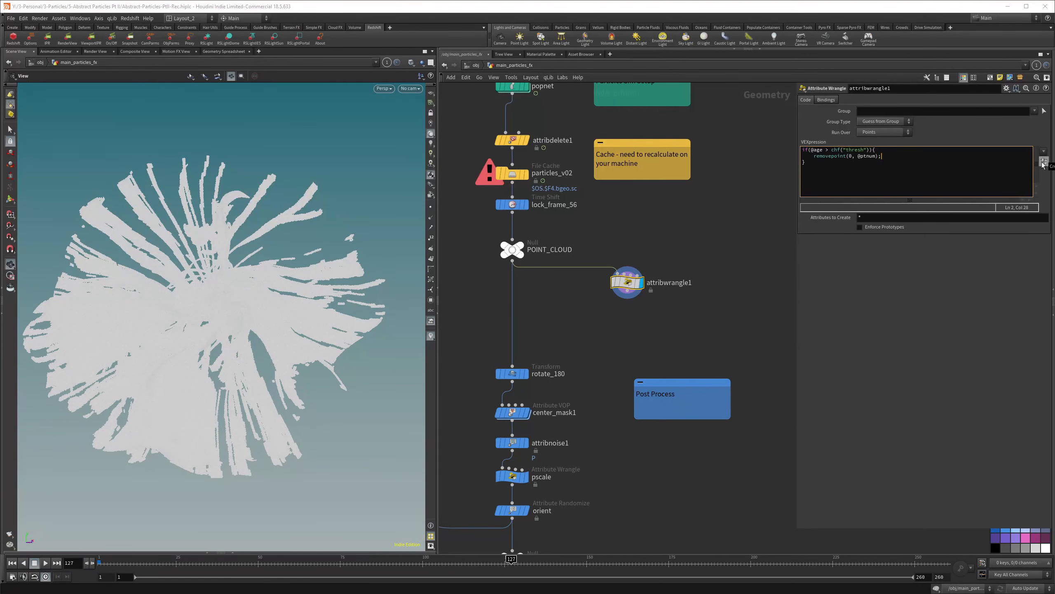
- Create the wrangle's Thresh parameter from the code and set it to 0.18
{"action": "left_click", "coordinate": [862, 264]}
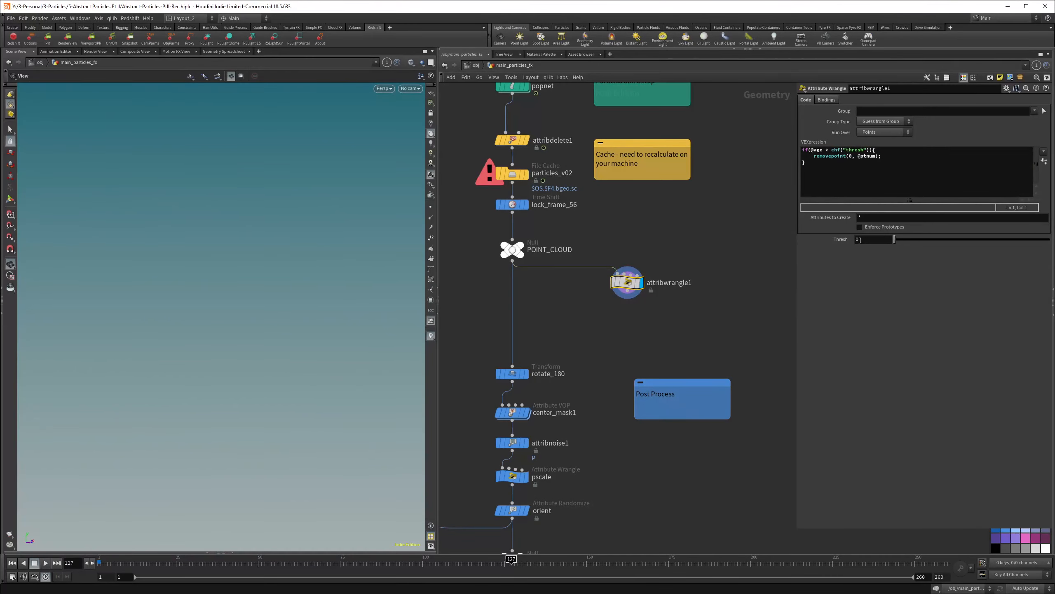
{"action": "left_click", "coordinate": [879, 239]}
{"action": "type", "text": ".18"}
{"action": "key", "text": "Return"}
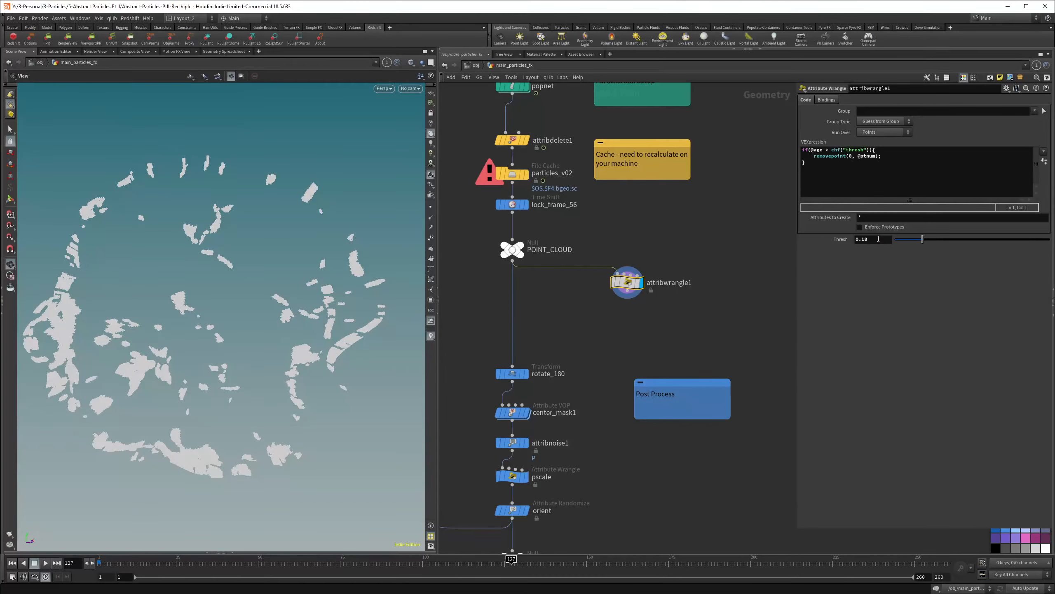
- Try raising the wrangle's Thresh to 0.471 to compare the remaining points, and undo the change
{"action": "left_click_drag", "start_coordinate": [393, 264], "coordinate": [363, 262]}
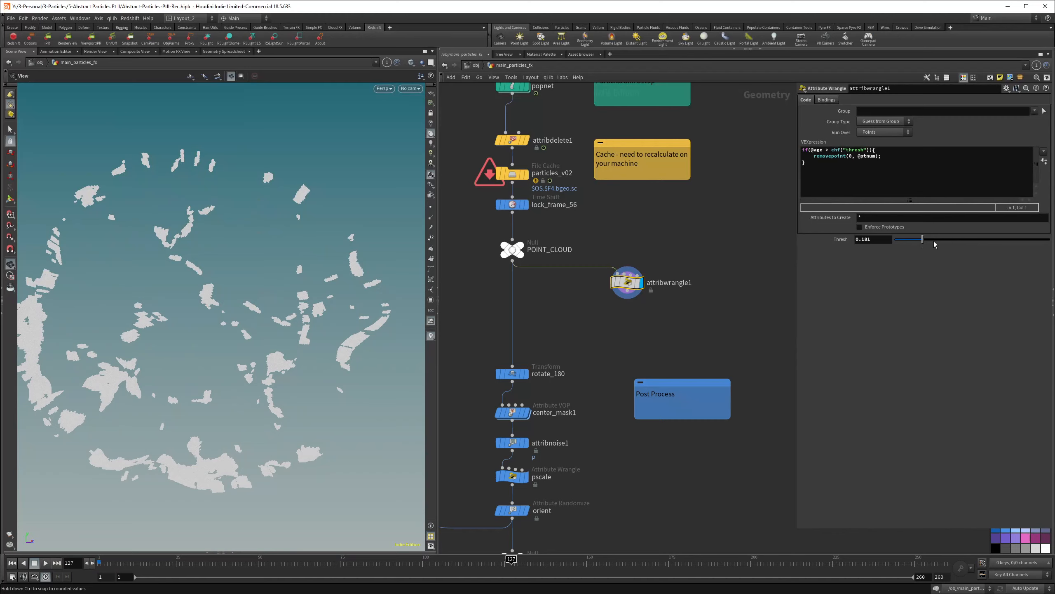
{"action": "left_click_drag", "start_coordinate": [952, 245], "coordinate": [967, 241]}
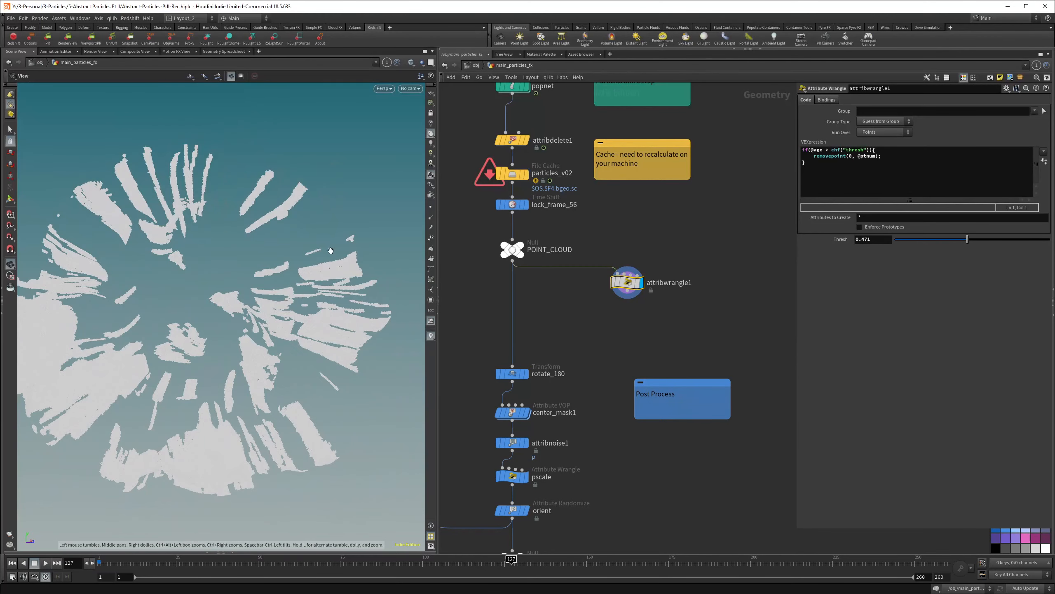
{"action": "key", "text": "ctrl+z"}
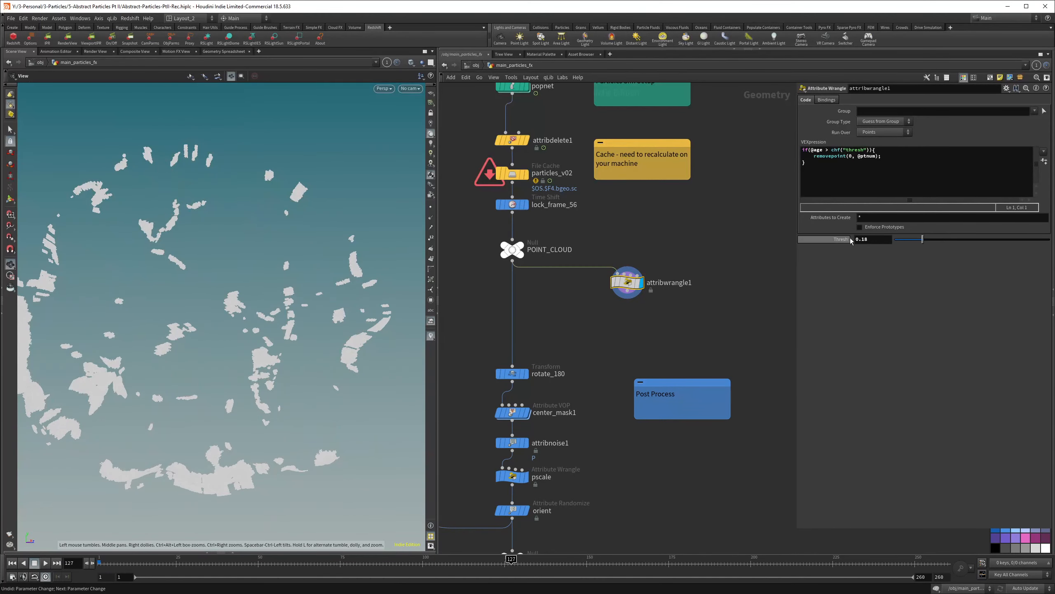
- Move the age-filtering wrangle farther from the main chain and rename it delete_by_age
{"action": "left_click_drag", "start_coordinate": [630, 284], "coordinate": [694, 289]}
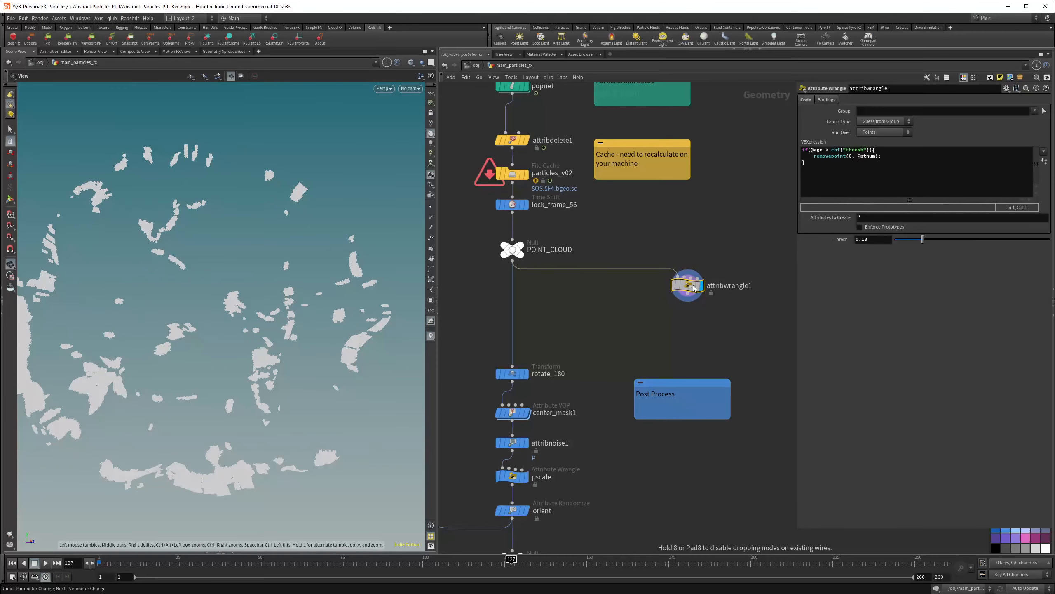
{"action": "left_click", "coordinate": [749, 286]}
{"action": "left_click_drag", "start_coordinate": [762, 286], "coordinate": [686, 288]}
{"action": "type", "text": "d"}
{"action": "type", "text": "lete_by_age"}
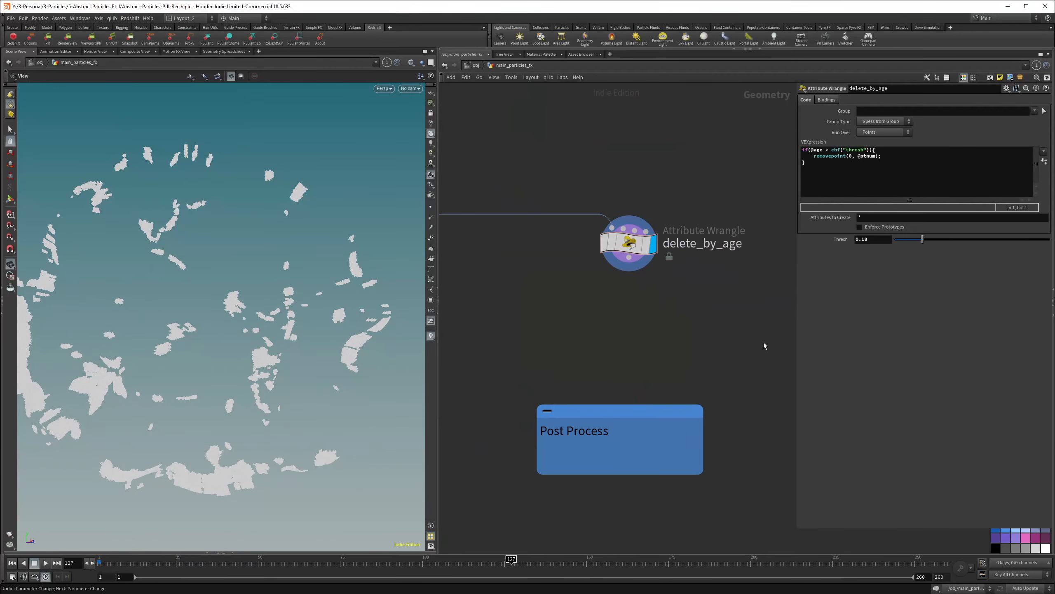
{"action": "scroll", "coordinate": [695, 249], "scroll_direction": "down", "scroll_amount": 3}
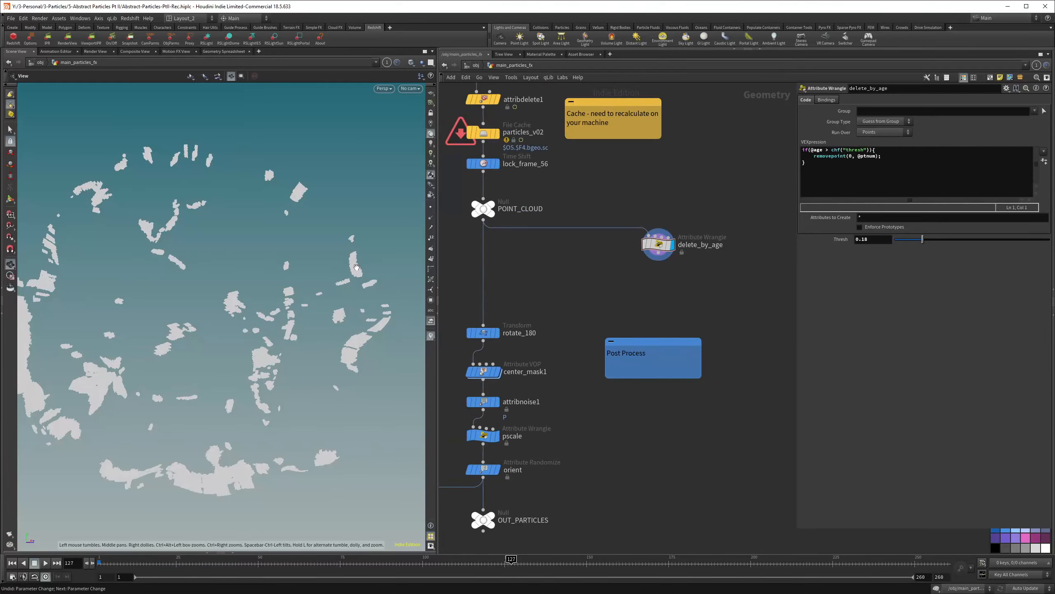
- Add an Attribute Wrangle named set_pscale after delete_by_age and give it the code f@pscale = 0.01;
{"action": "left_click_drag", "start_coordinate": [356, 266], "coordinate": [323, 295]}
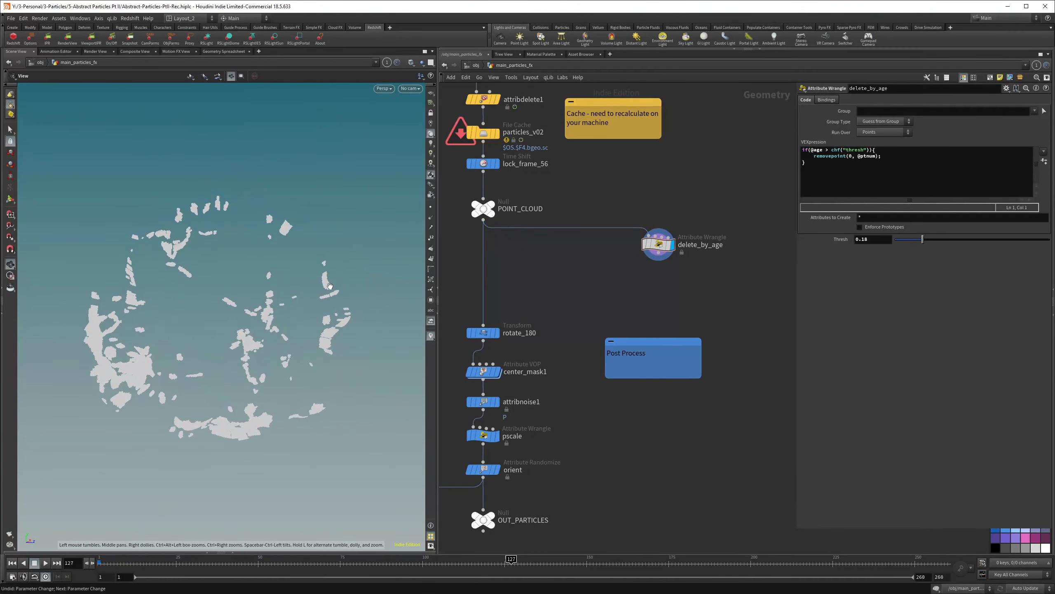
{"action": "scroll", "coordinate": [666, 280], "scroll_direction": "up", "scroll_amount": 5}
{"action": "key", "text": "Tab"}
{"action": "key", "text": "Escape"}
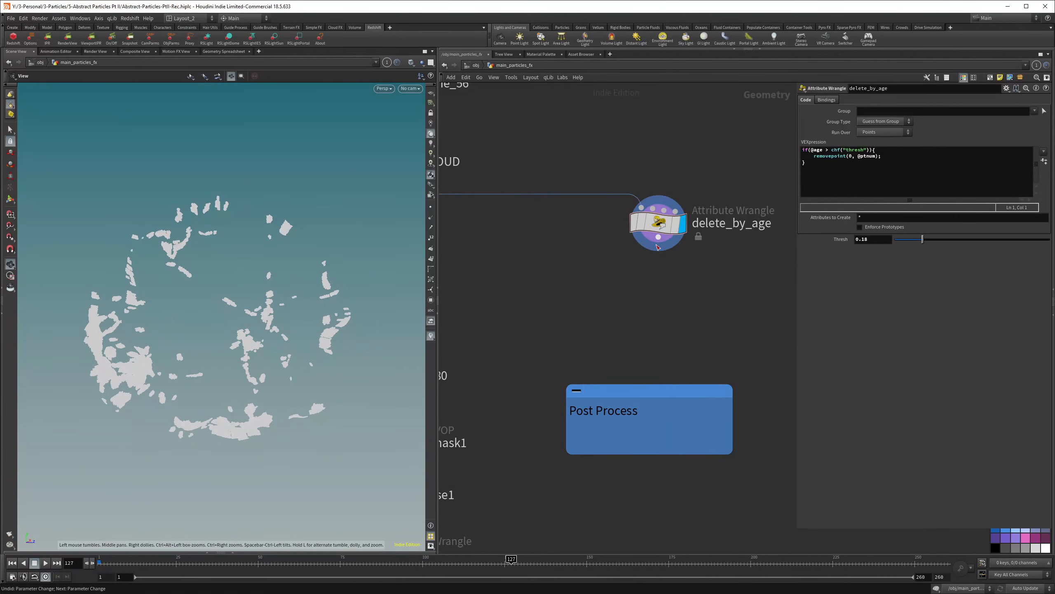
{"action": "key", "text": "Tab"}
{"action": "type", "text": "attrib"}
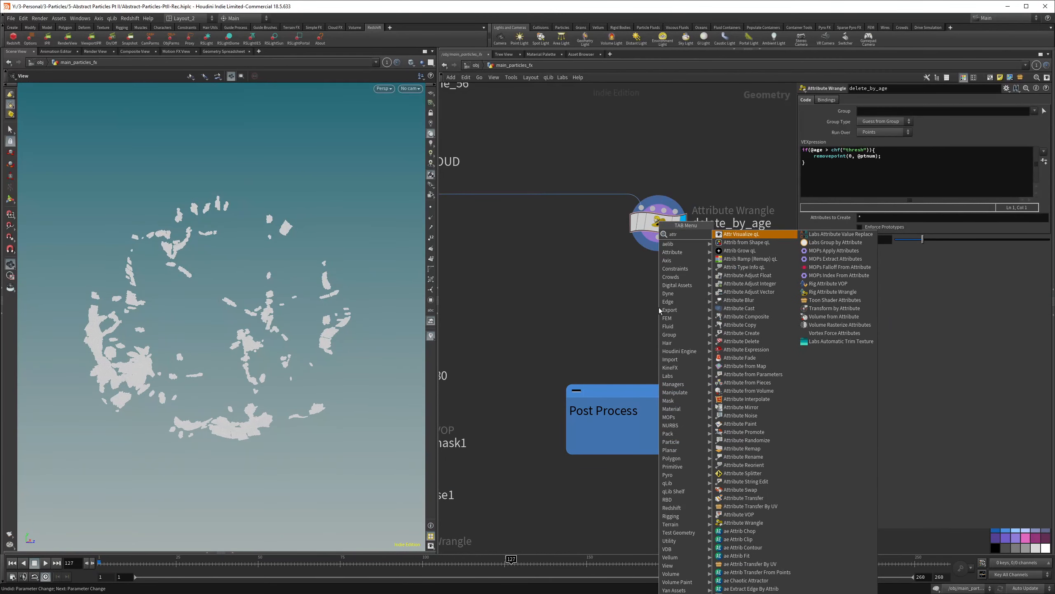
{"action": "key", "text": "Return"}
{"action": "double_click", "coordinate": [709, 284]}
{"action": "type", "text": "set_pscale"}
{"action": "key", "text": "Return"}
{"action": "left_click", "coordinate": [859, 188]}
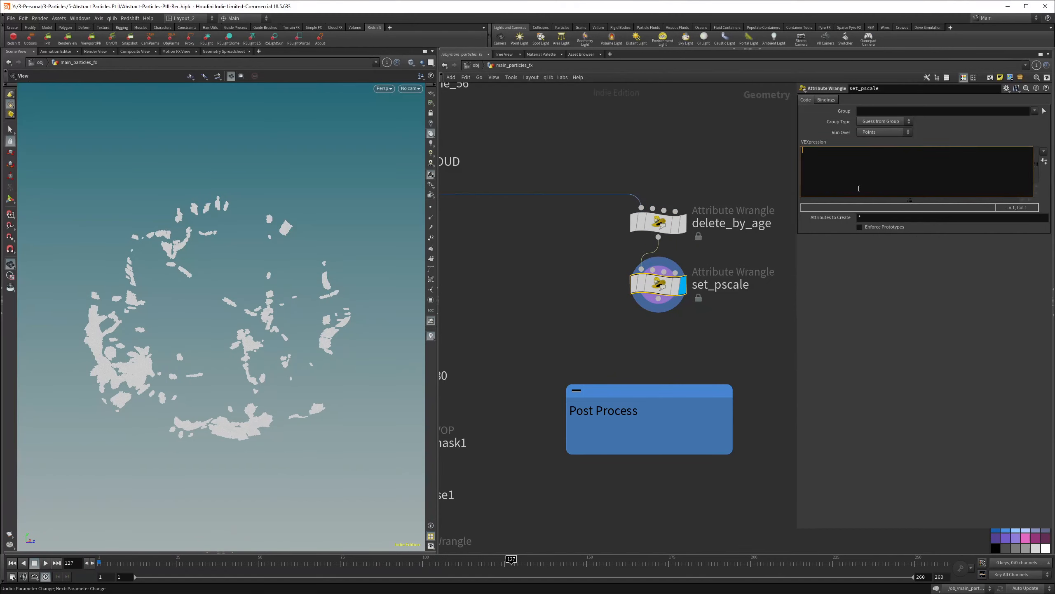
{"action": "type", "text": "f@pscale = 0.01;"}
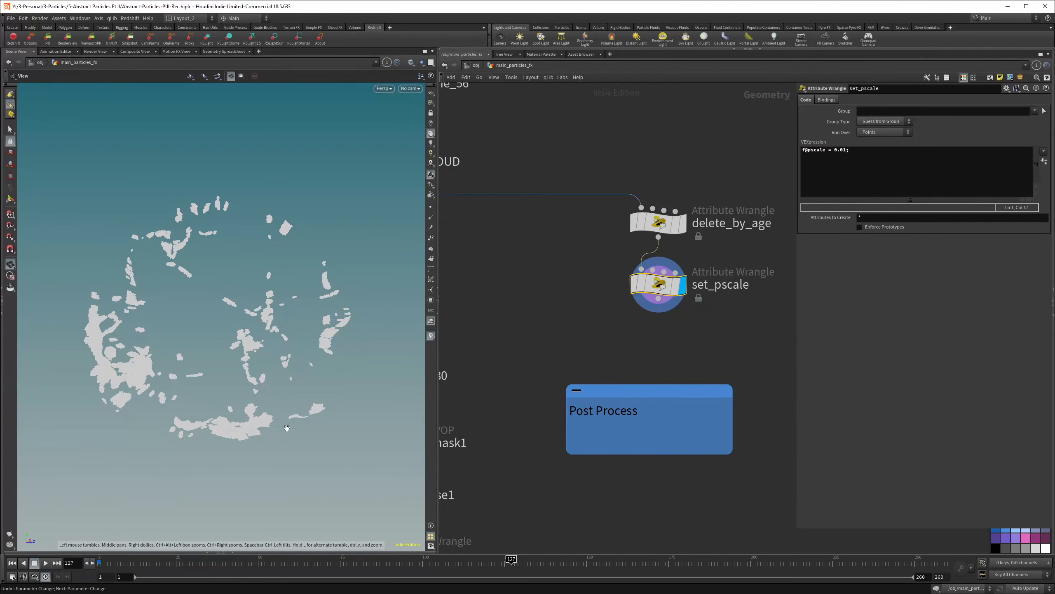
- Try displaying the particles as discs in the viewport's geometry display options, then switch them back to points
{"action": "scroll", "coordinate": [288, 416], "scroll_direction": "up", "scroll_amount": 5}
{"action": "left_click_drag", "start_coordinate": [288, 414], "coordinate": [334, 326]}
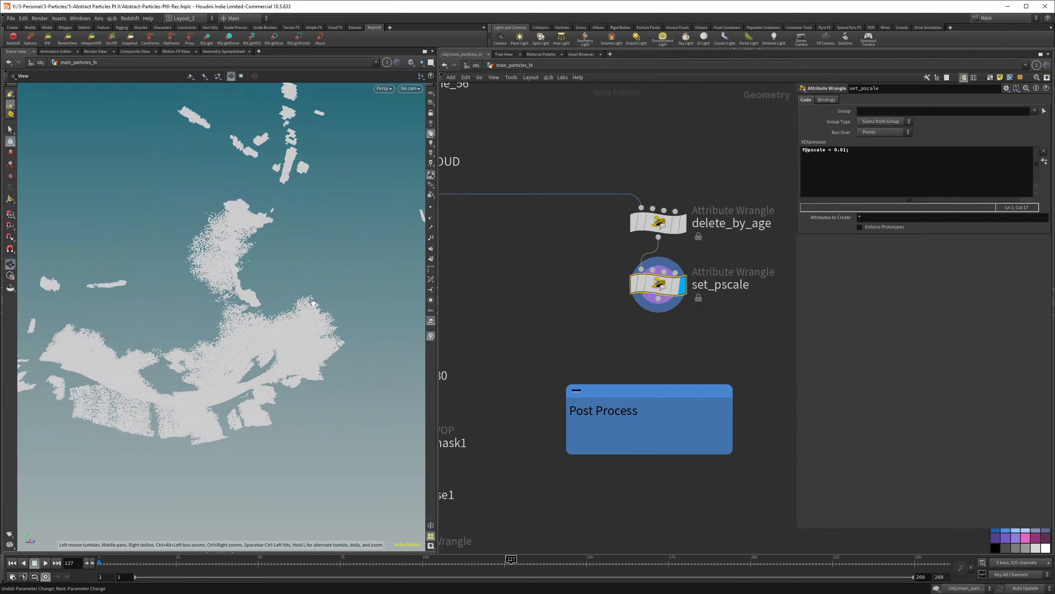
{"action": "key", "text": "d"}
{"action": "left_click", "coordinate": [211, 223]}
{"action": "left_click_drag", "start_coordinate": [208, 210], "coordinate": [372, 208]}
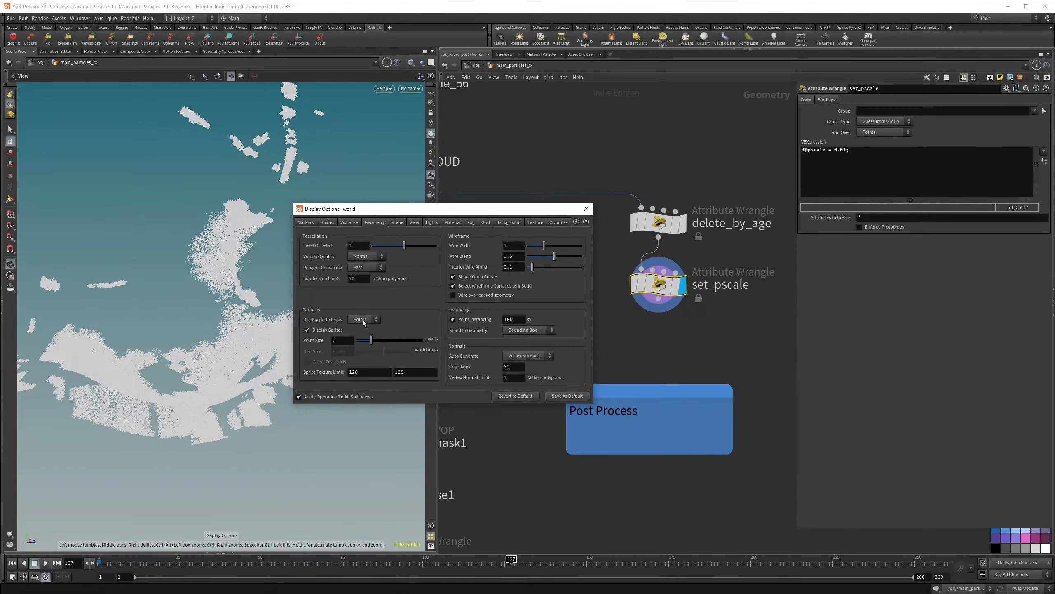
{"action": "left_click", "coordinate": [365, 354]}
{"action": "left_click_drag", "start_coordinate": [374, 209], "coordinate": [466, 207]}
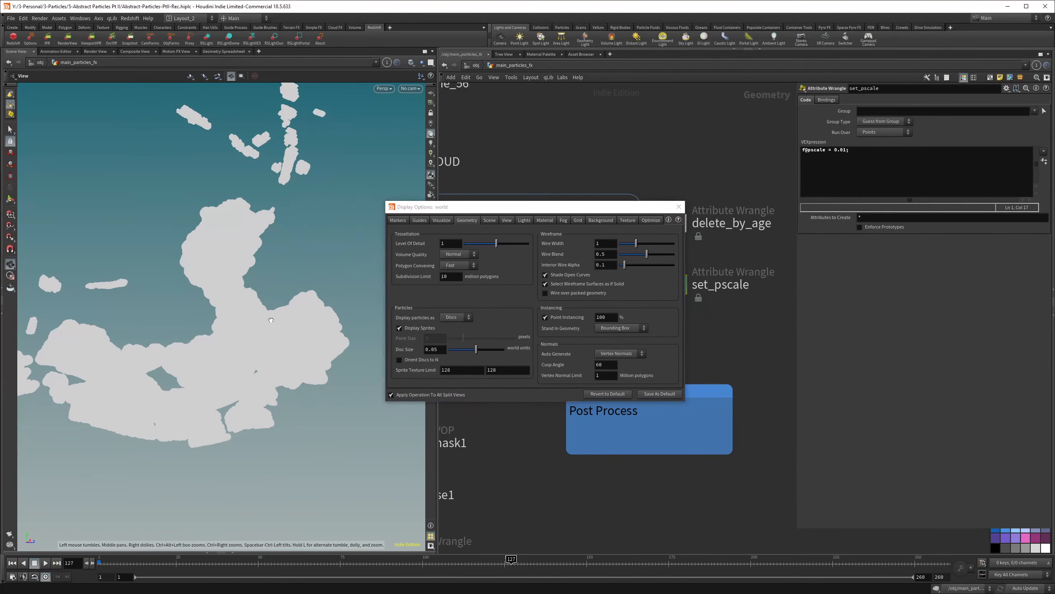
{"action": "mouse_move", "coordinate": [274, 366]}
{"action": "left_mouse_down"}
{"action": "mouse_move", "coordinate": [270, 312]}
{"action": "mouse_move", "coordinate": [279, 325]}
{"action": "mouse_move", "coordinate": [210, 329]}
{"action": "left_mouse_up"}
{"action": "left_click", "coordinate": [456, 317]}
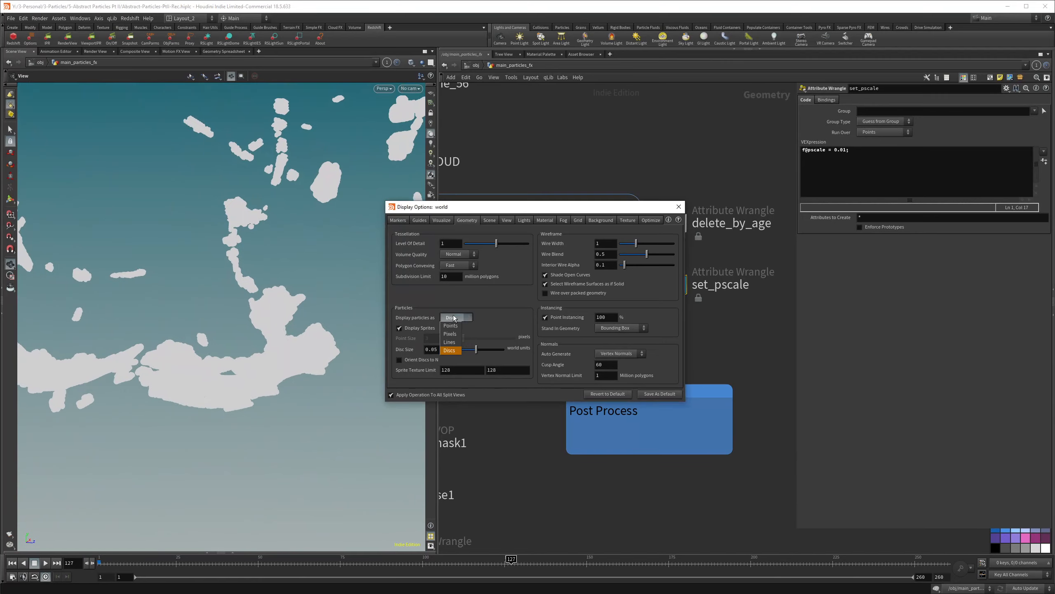
{"action": "left_click", "coordinate": [453, 317]}
{"action": "key", "text": "d"}
- Add a VDB from Particles node after set_pscale and display its result
{"action": "left_click_drag", "start_coordinate": [365, 340], "coordinate": [219, 287]}
{"action": "middle_click_drag", "start_coordinate": [298, 294], "coordinate": [268, 302]}
{"action": "right_click_drag", "start_coordinate": [268, 303], "coordinate": [530, 242]}
{"action": "right_click_drag", "start_coordinate": [208, 270], "coordinate": [258, 291]}
{"action": "key", "text": "Tab"}
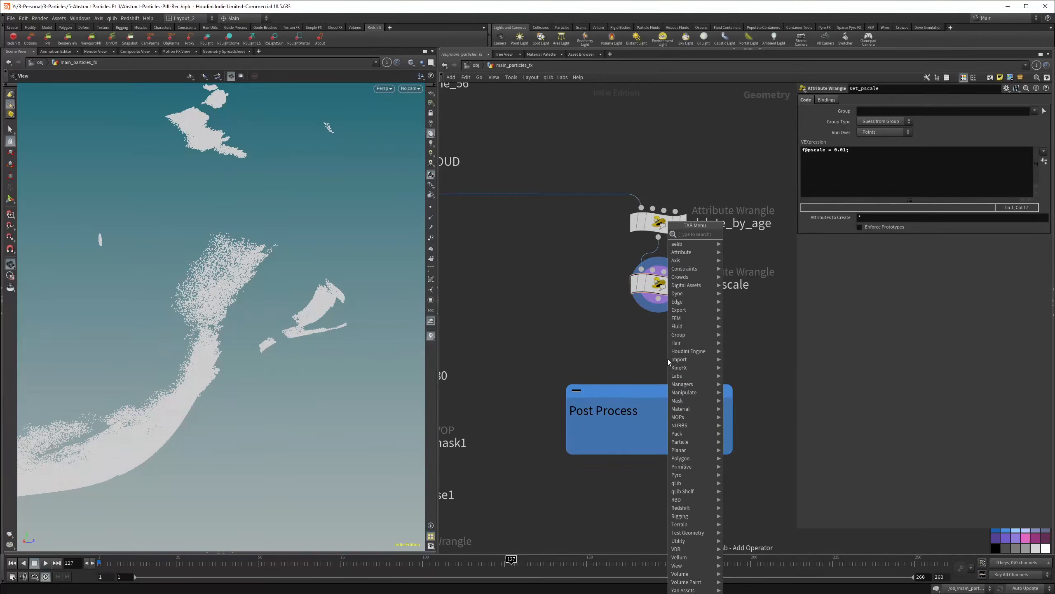
{"action": "type", "text": "vdbf"}
{"action": "key", "text": "Down"}
{"action": "key", "text": "Down"}
{"action": "key", "text": "Down"}
{"action": "key", "text": "Return"}
{"action": "key", "text": "Return"}
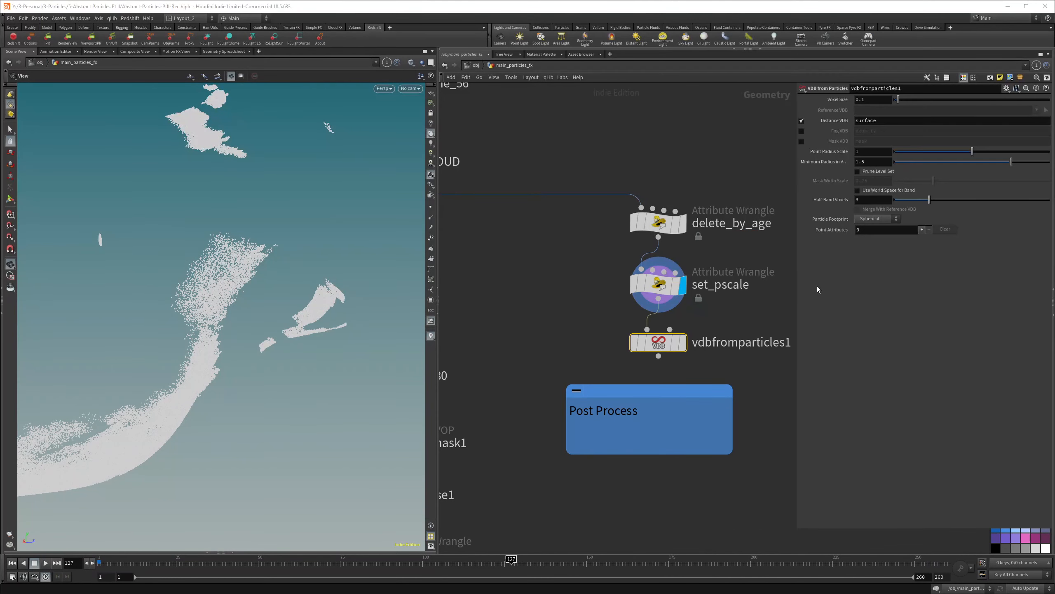
{"action": "left_click", "coordinate": [683, 343]}
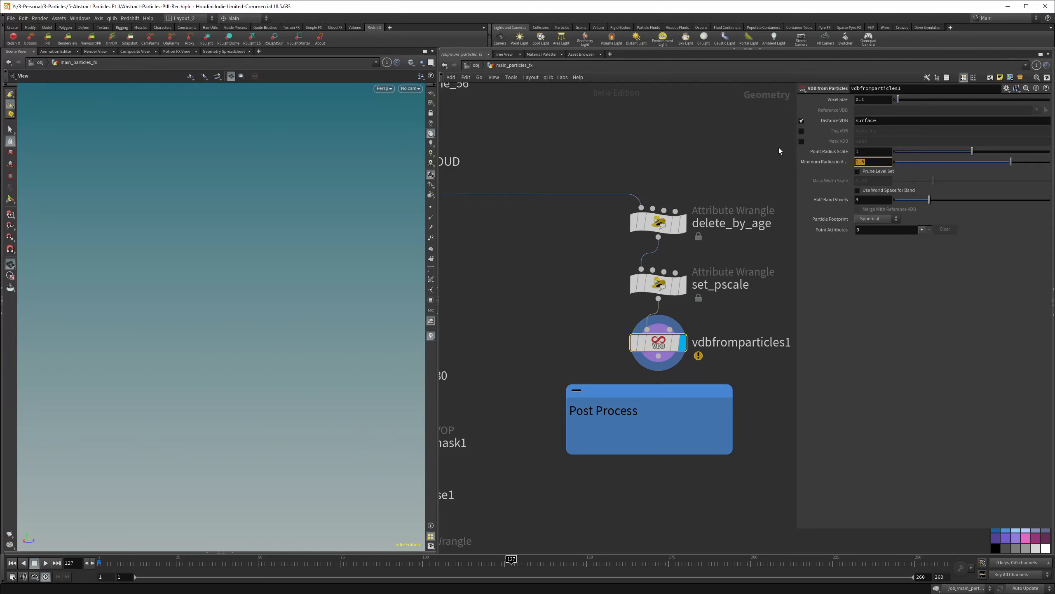
- Set the VDB from Particles node's minimum radius to 0.075 voxels and its voxel size to 0.005, and widen the viewport
{"action": "type", "text": "0.075"}
{"action": "key", "text": "Return"}
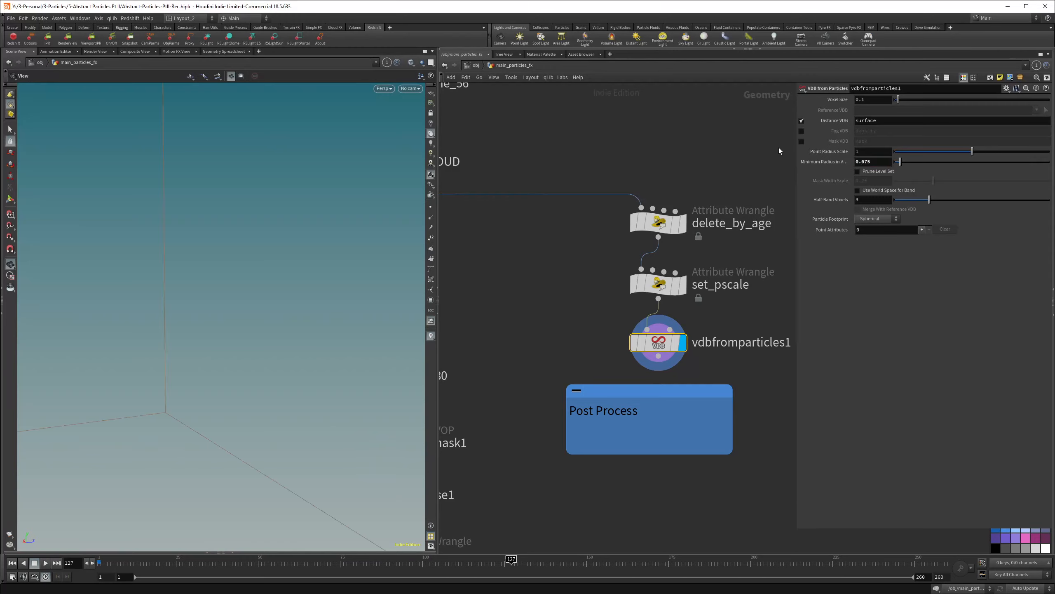
{"action": "left_click", "coordinate": [872, 101]}
{"action": "type", "text": "0.05"}
{"action": "key", "text": "Return"}
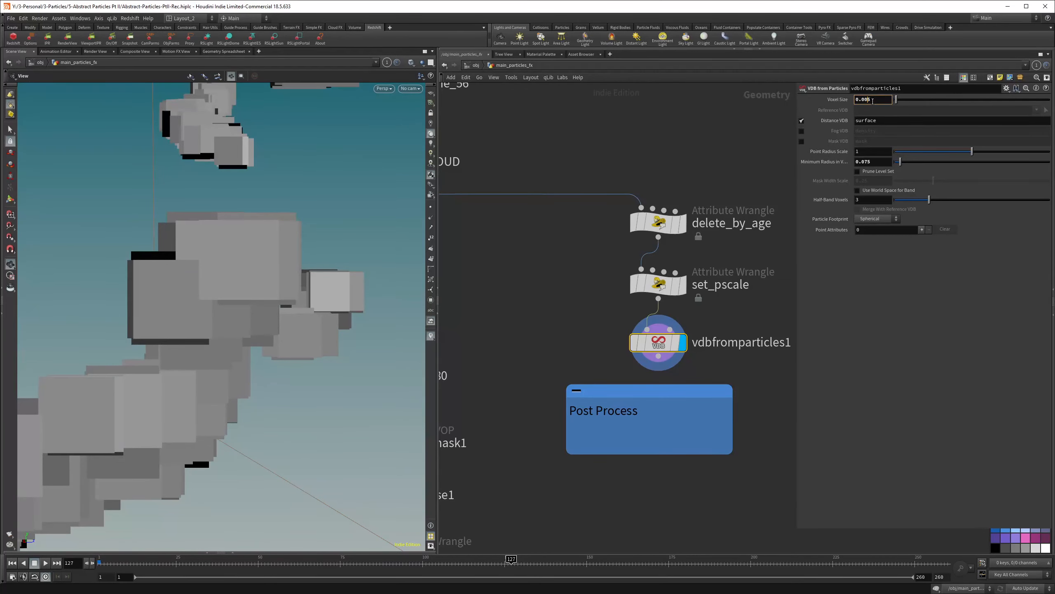
{"action": "mouse_move", "coordinate": [333, 289]}
{"action": "left_mouse_down"}
{"action": "mouse_move", "coordinate": [189, 300]}
{"action": "mouse_move", "coordinate": [278, 307]}
{"action": "mouse_move", "coordinate": [262, 286]}
{"action": "mouse_move", "coordinate": [274, 304]}
{"action": "mouse_move", "coordinate": [342, 296]}
{"action": "left_mouse_up"}
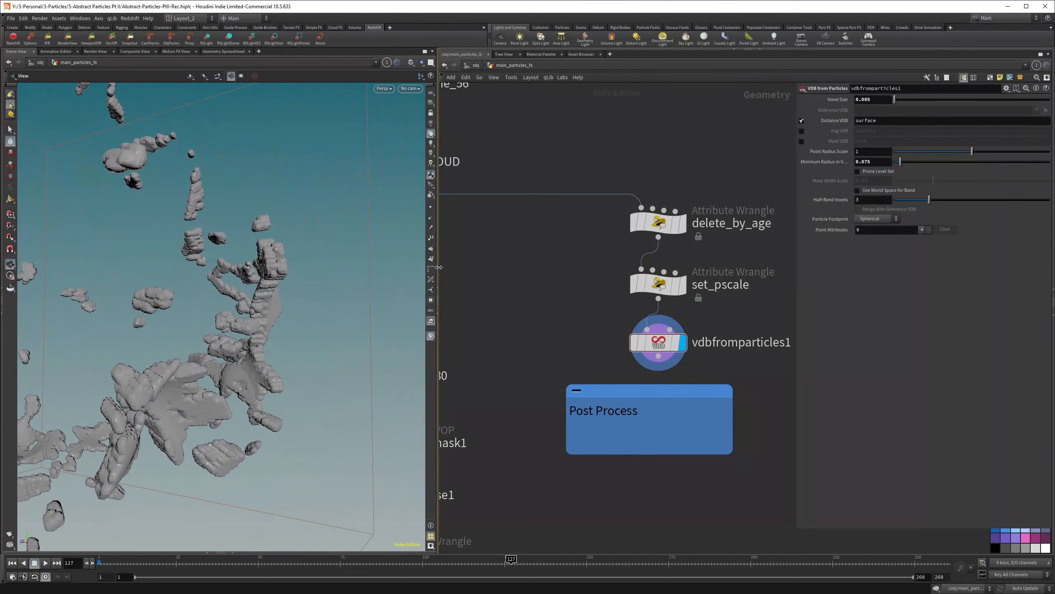
{"action": "left_click_drag", "start_coordinate": [438, 268], "coordinate": [487, 270]}
{"action": "left_click_drag", "start_coordinate": [316, 292], "coordinate": [357, 268]}
- Move the Post Process note down and add a Convert VDB node after vdbfromparticles1 that converts to Polygons
{"action": "left_click_drag", "start_coordinate": [663, 392], "coordinate": [644, 460]}
{"action": "middle_click_drag", "start_coordinate": [644, 329], "coordinate": [626, 264]}
{"action": "key", "text": "Tab"}
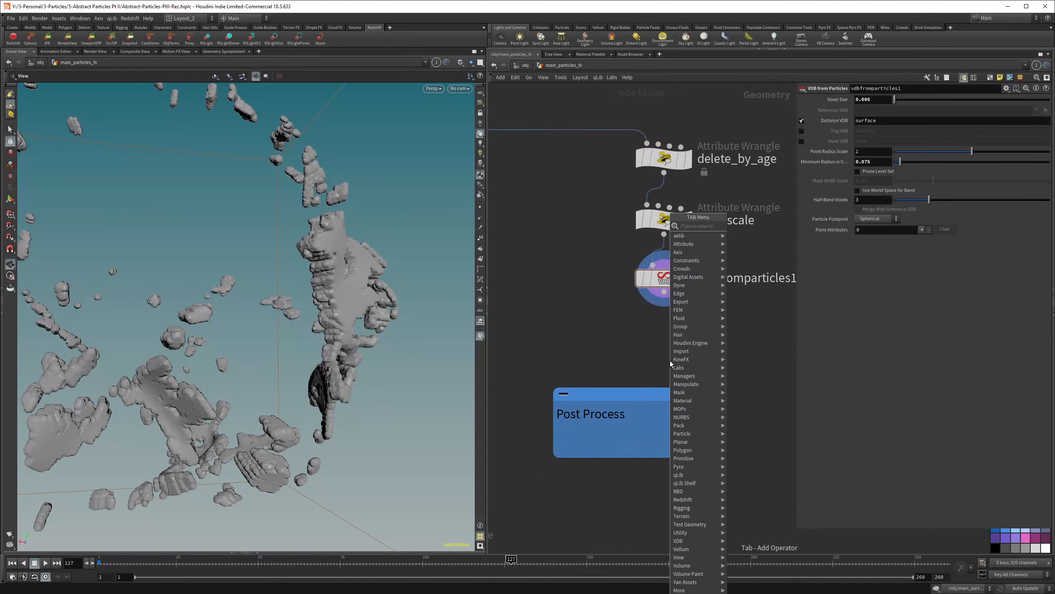
{"action": "type", "text": "conve"}
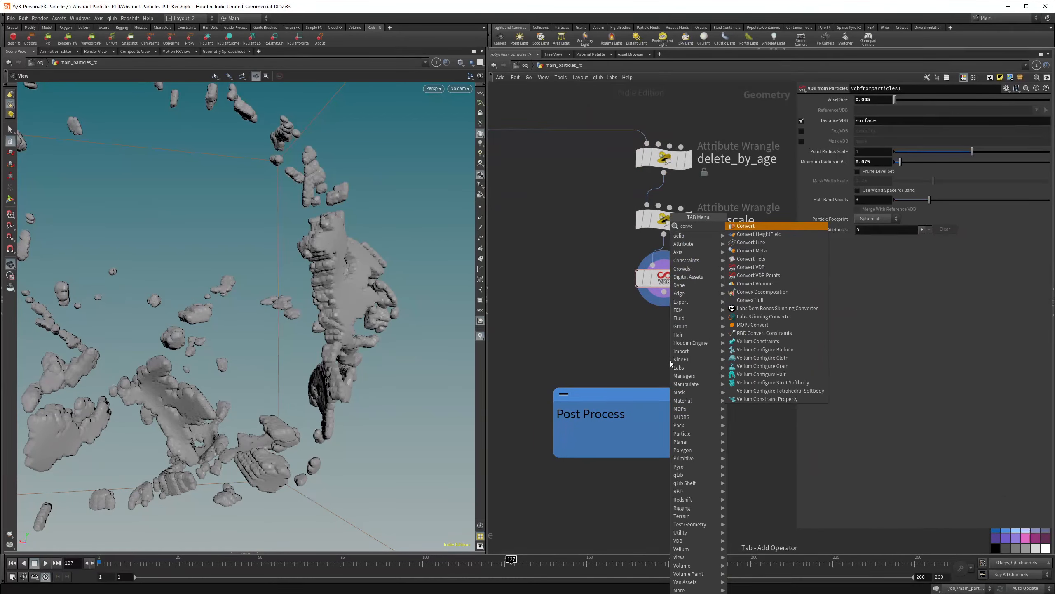
{"action": "key", "text": "Return"}
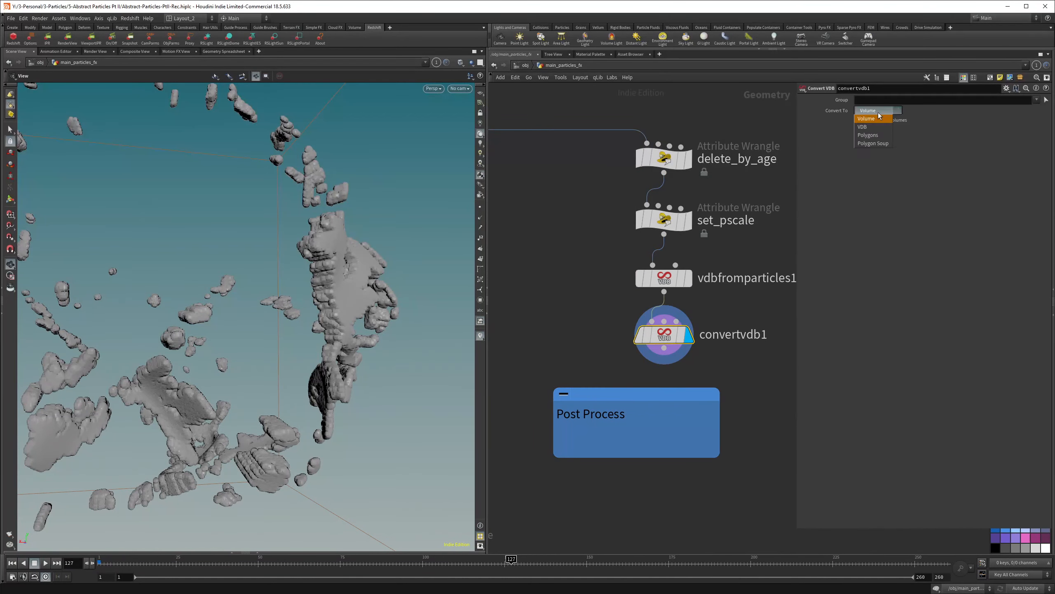
{"action": "left_click", "coordinate": [876, 137]}
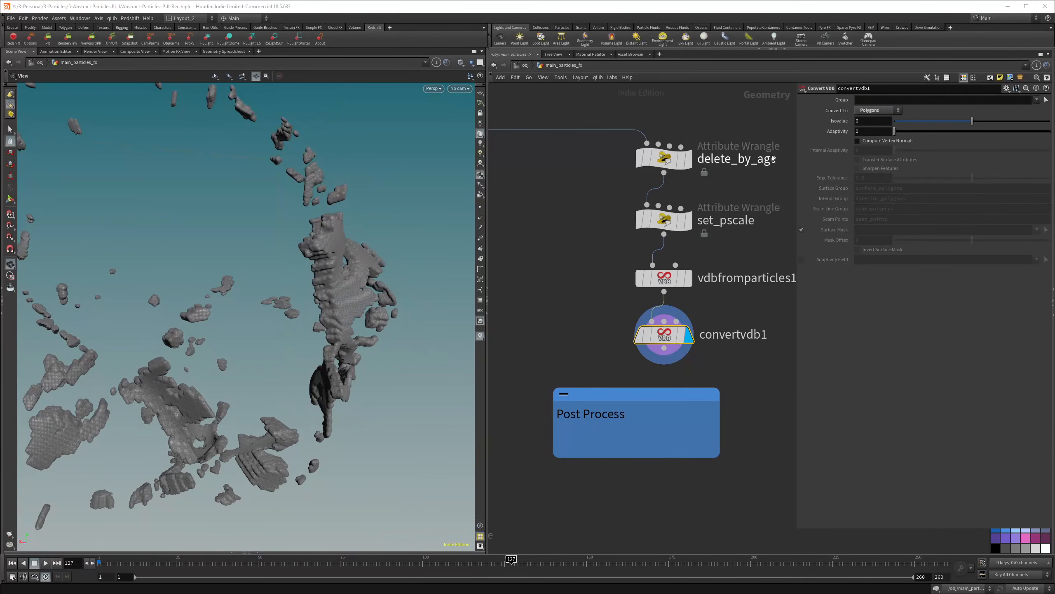
- Move the Post Process note farther below the branch, check the mesh's wireframe, and lock the convertvdb1 node
{"action": "scroll", "coordinate": [357, 283], "scroll_direction": "up", "scroll_amount": 5}
{"action": "right_click_drag", "start_coordinate": [511, 251], "coordinate": [537, 244]}
{"action": "left_click_drag", "start_coordinate": [372, 291], "coordinate": [620, 251]}
{"action": "right_click_drag", "start_coordinate": [621, 251], "coordinate": [661, 315]}
{"action": "scroll", "coordinate": [655, 206], "scroll_direction": "up", "scroll_amount": 3}
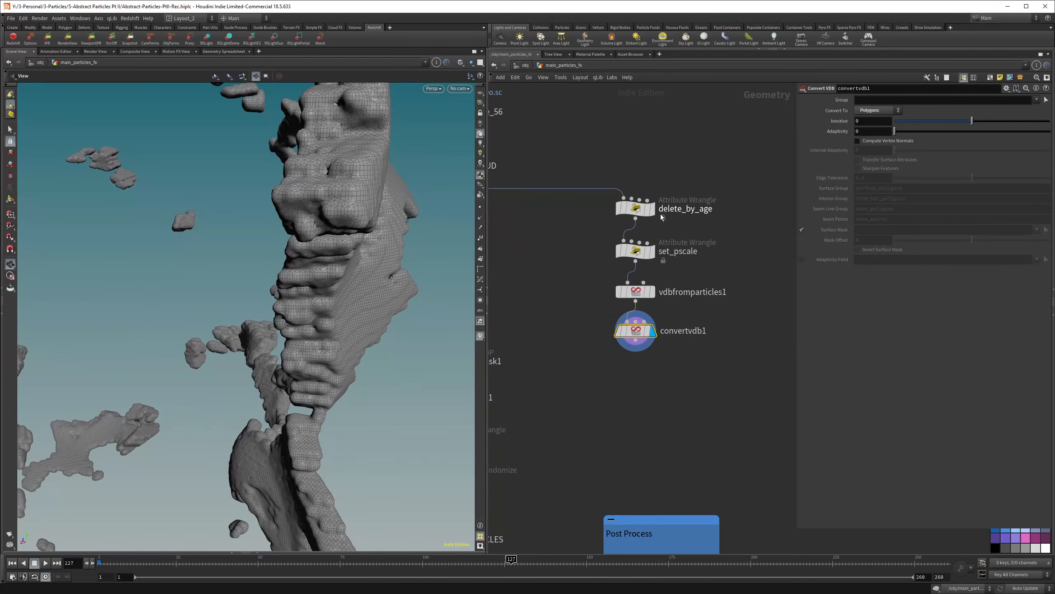
{"action": "left_click_drag", "start_coordinate": [372, 286], "coordinate": [415, 265]}
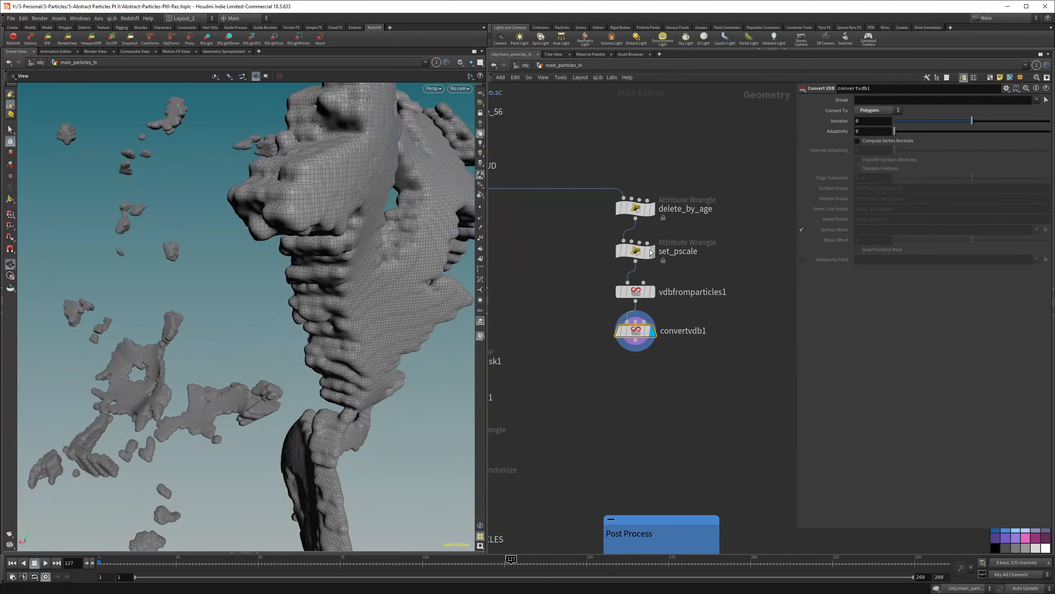
{"action": "scroll", "coordinate": [647, 326], "scroll_direction": "up", "scroll_amount": 2}
{"action": "mouse_move", "coordinate": [647, 325]}
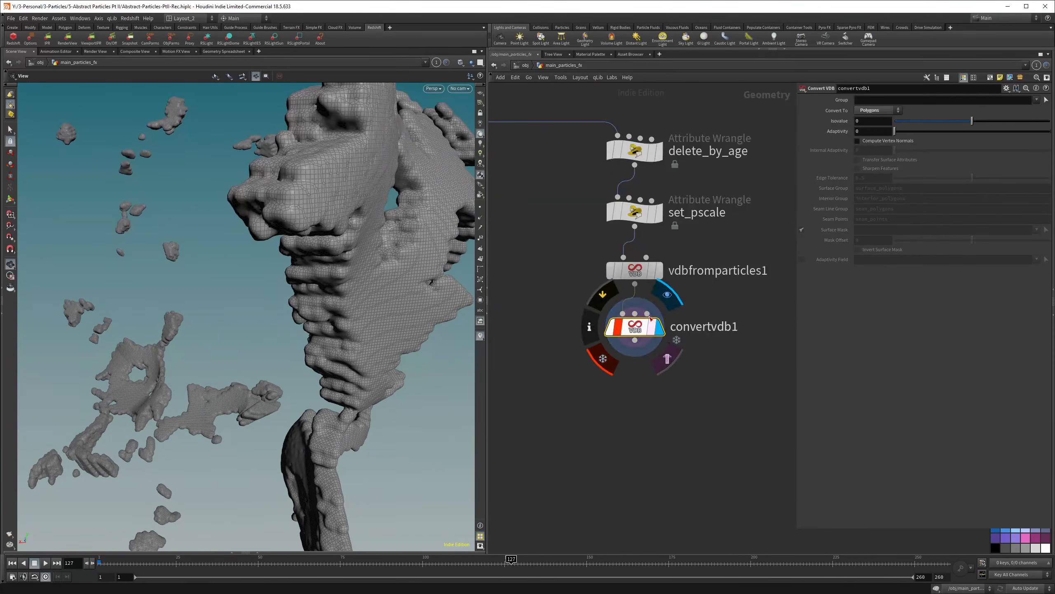
- Lay out the four nodes from delete_by_age to convertvdb1 and move them farther away from the main chain
{"action": "left_click_drag", "start_coordinate": [710, 90], "coordinate": [616, 343]}
{"action": "key", "text": "l"}
{"action": "scroll", "coordinate": [656, 242], "scroll_direction": "down", "scroll_amount": 3}
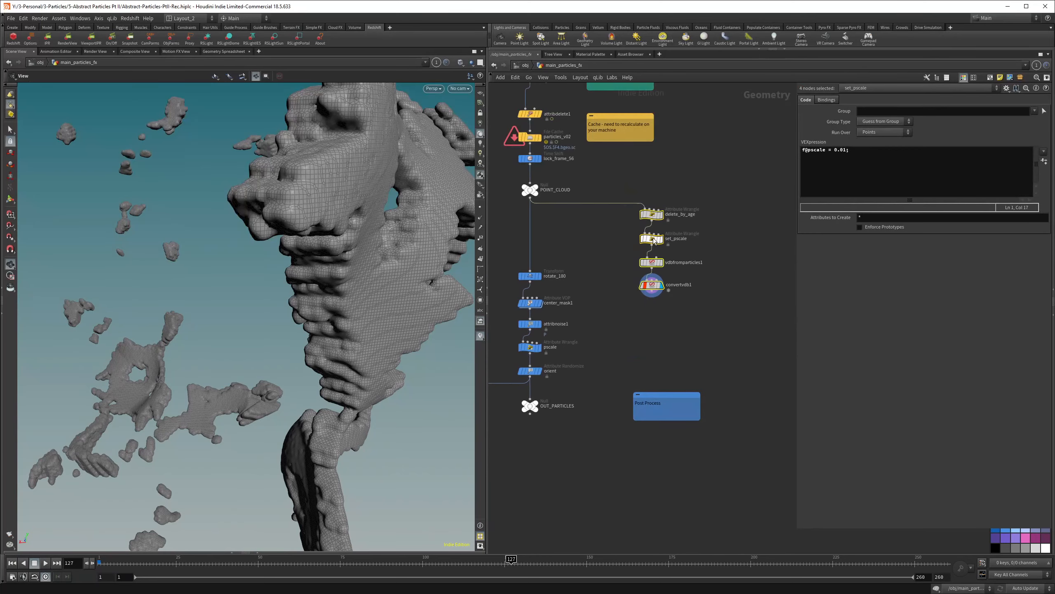
{"action": "left_click_drag", "start_coordinate": [656, 243], "coordinate": [719, 246]}
- Examine the age-filtered polygon mesh as a whole from several angles
{"action": "left_click_drag", "start_coordinate": [347, 269], "coordinate": [300, 282]}
{"action": "right_click_drag", "start_coordinate": [301, 281], "coordinate": [308, 283]}
{"action": "middle_click_drag", "start_coordinate": [309, 283], "coordinate": [242, 316]}
{"action": "left_click_drag", "start_coordinate": [242, 315], "coordinate": [305, 294]}
{"action": "scroll", "coordinate": [626, 246], "scroll_direction": "up", "scroll_amount": 2}
{"action": "left_click", "coordinate": [593, 218]}
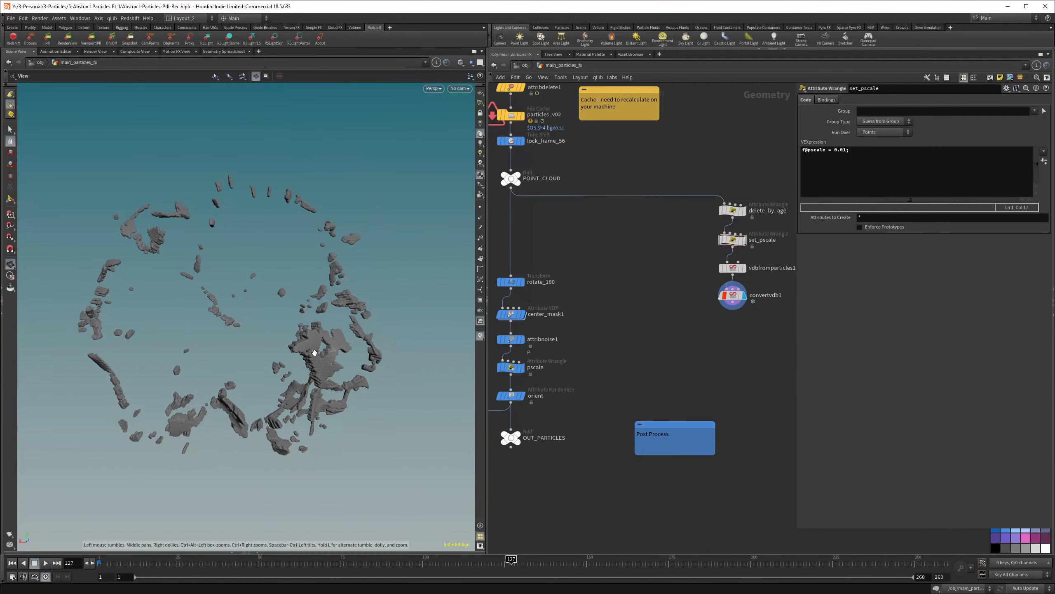
{"action": "mouse_move", "coordinate": [315, 352]}
{"action": "left_mouse_down"}
{"action": "mouse_move", "coordinate": [353, 353]}
{"action": "mouse_move", "coordinate": [318, 342]}
{"action": "mouse_move", "coordinate": [365, 358]}
{"action": "mouse_move", "coordinate": [319, 355]}
{"action": "left_mouse_up"}
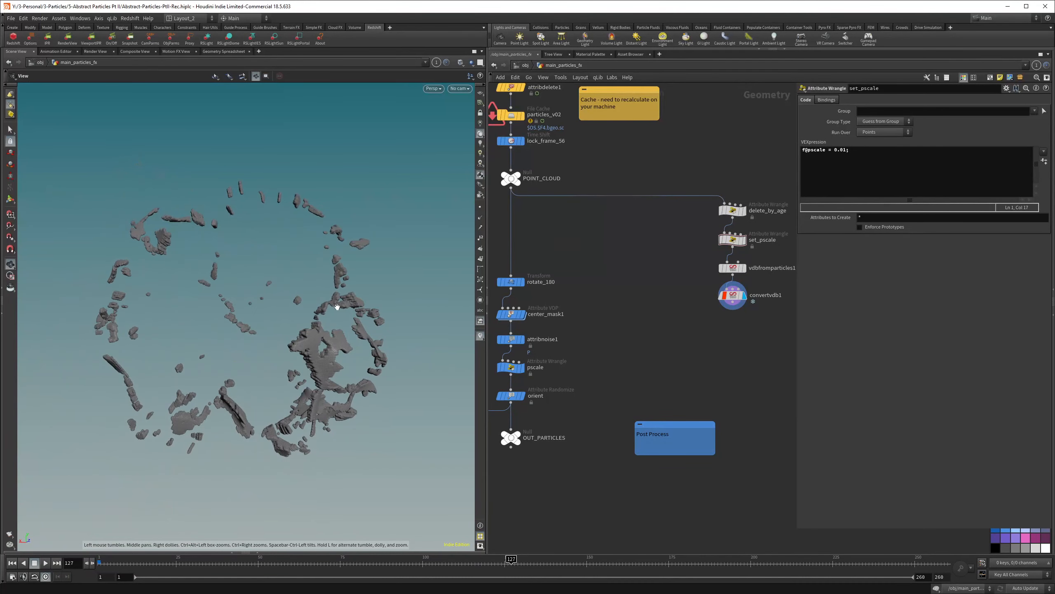
{"action": "left_click_drag", "start_coordinate": [343, 295], "coordinate": [349, 323]}
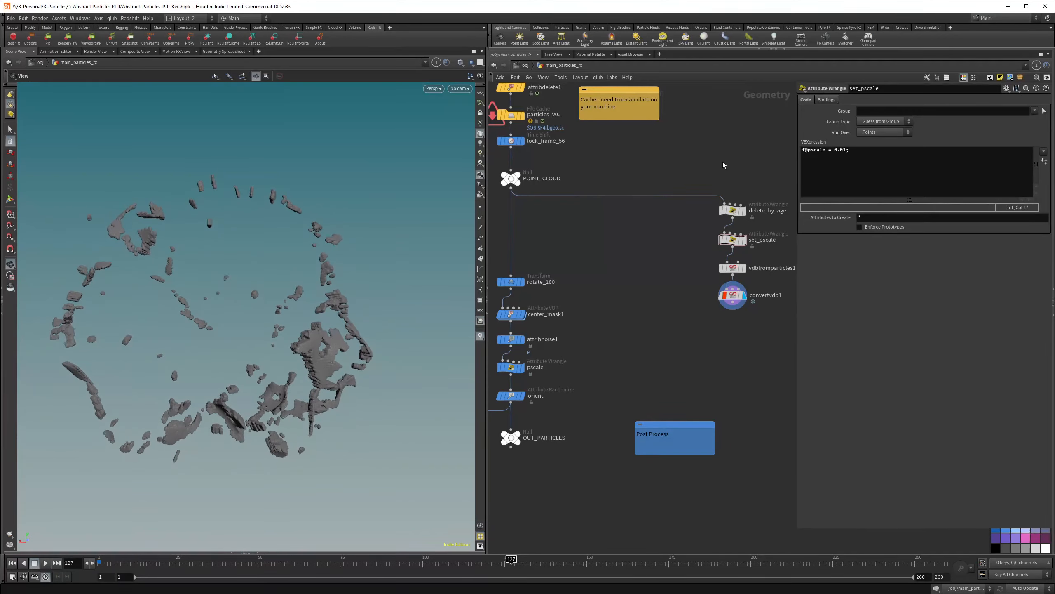
- Duplicate the four-node branch next to the main chain, delete the duplicate's age-filtering wrangle, and move the three remaining nodes up
{"action": "left_click_drag", "start_coordinate": [766, 167], "coordinate": [720, 344]}
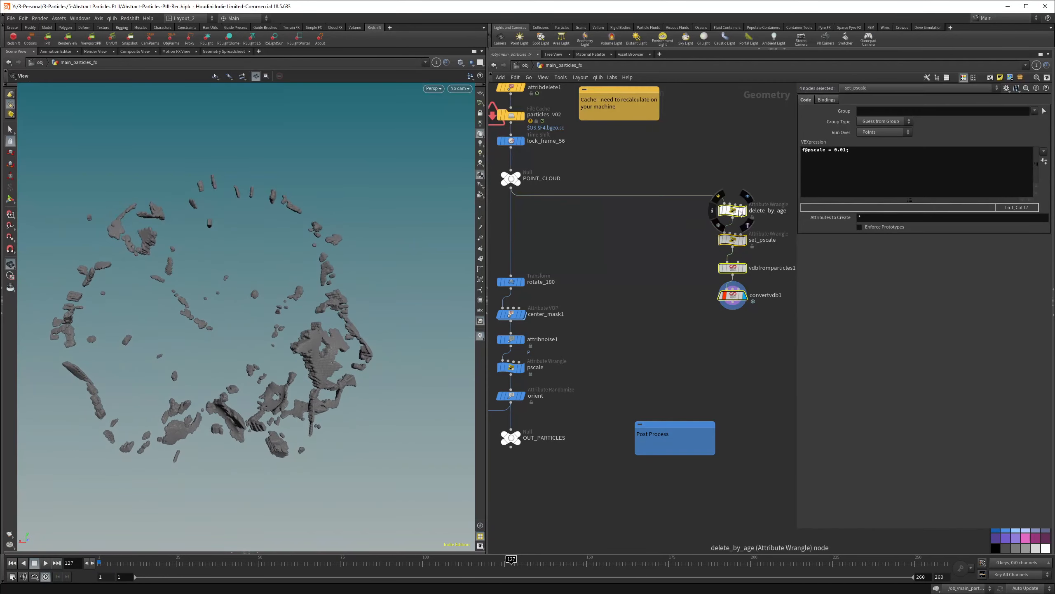
{"action": "left_click_drag", "start_coordinate": [739, 210], "coordinate": [639, 219]}
{"action": "scroll", "coordinate": [640, 219], "scroll_direction": "up", "scroll_amount": 3}
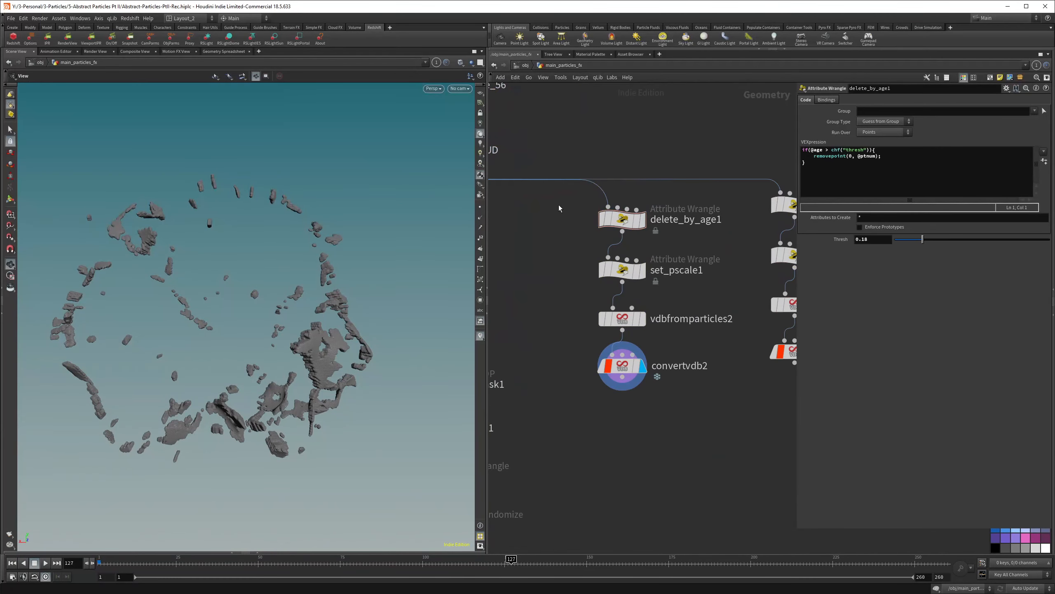
{"action": "left_click", "coordinate": [622, 219]}
{"action": "key", "text": "Delete"}
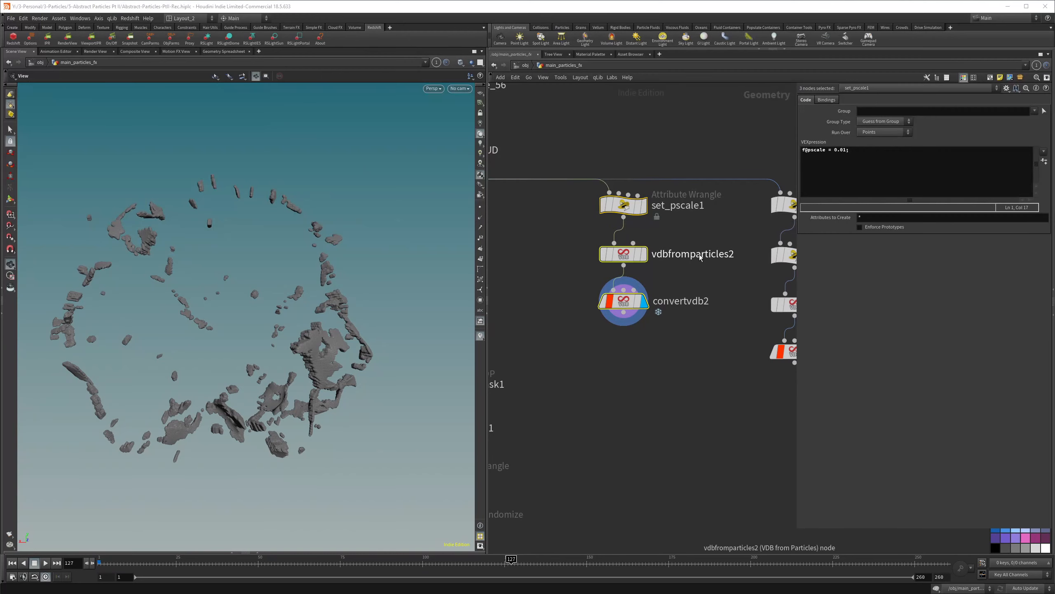
{"action": "left_click", "coordinate": [736, 201]}
{"action": "left_click", "coordinate": [645, 214]}
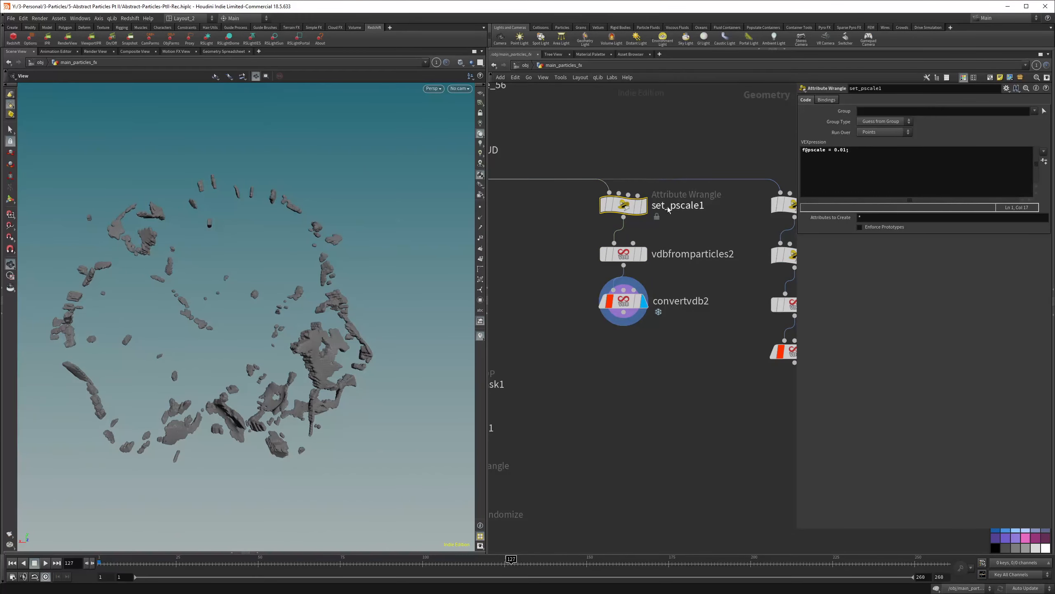
- Display vdbfromparticles2, then unlock convertvdb2 and display its unfiltered polygon mesh
{"action": "left_click", "coordinate": [644, 254]}
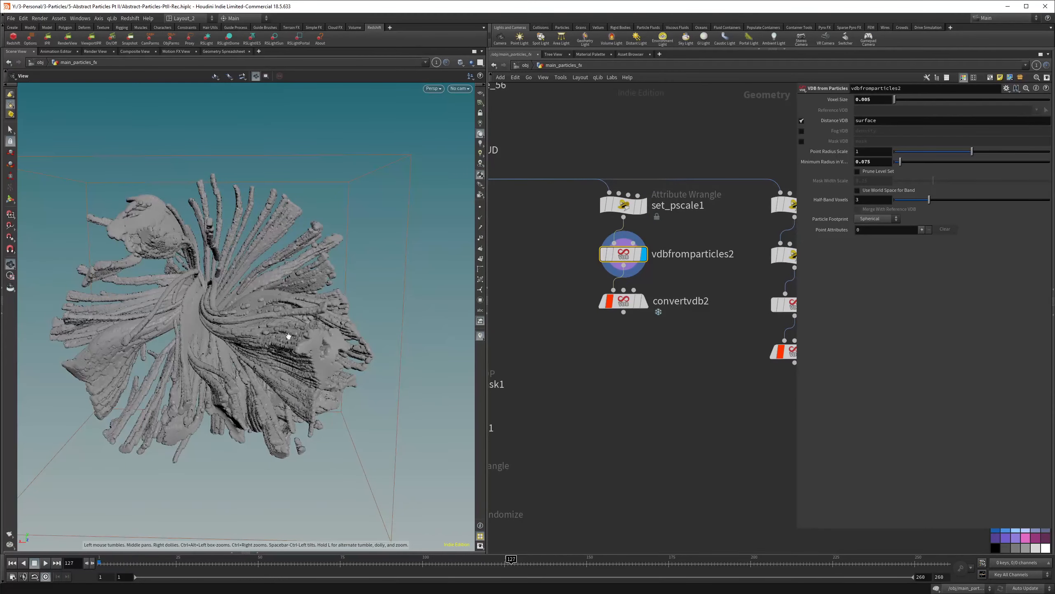
{"action": "right_click_drag", "start_coordinate": [251, 341], "coordinate": [433, 300]}
{"action": "left_click_drag", "start_coordinate": [433, 300], "coordinate": [208, 382]}
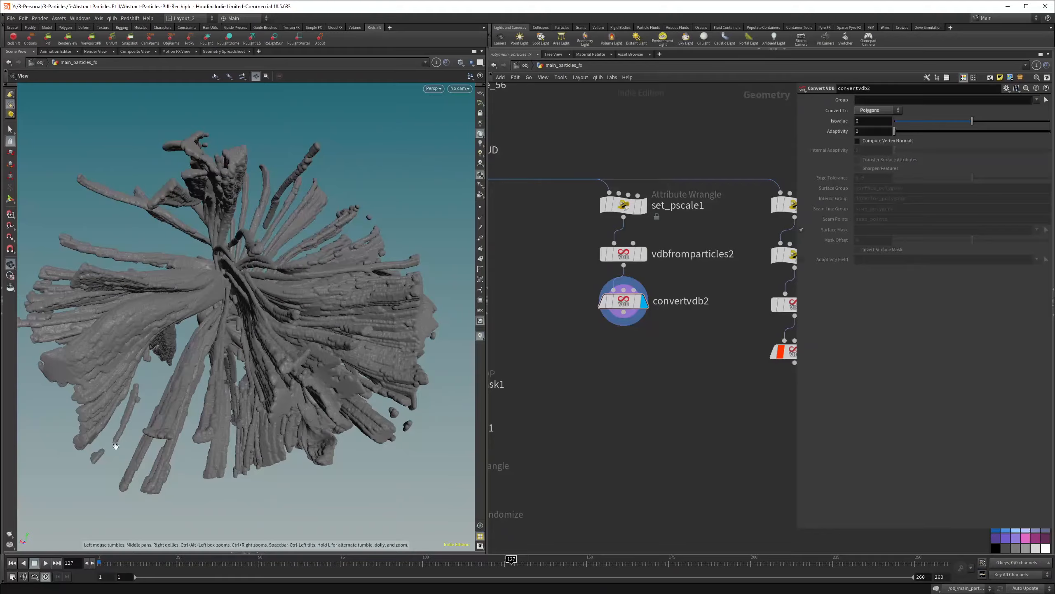
{"action": "right_click_drag", "start_coordinate": [116, 445], "coordinate": [236, 390]}
{"action": "left_click_drag", "start_coordinate": [237, 391], "coordinate": [50, 233]}
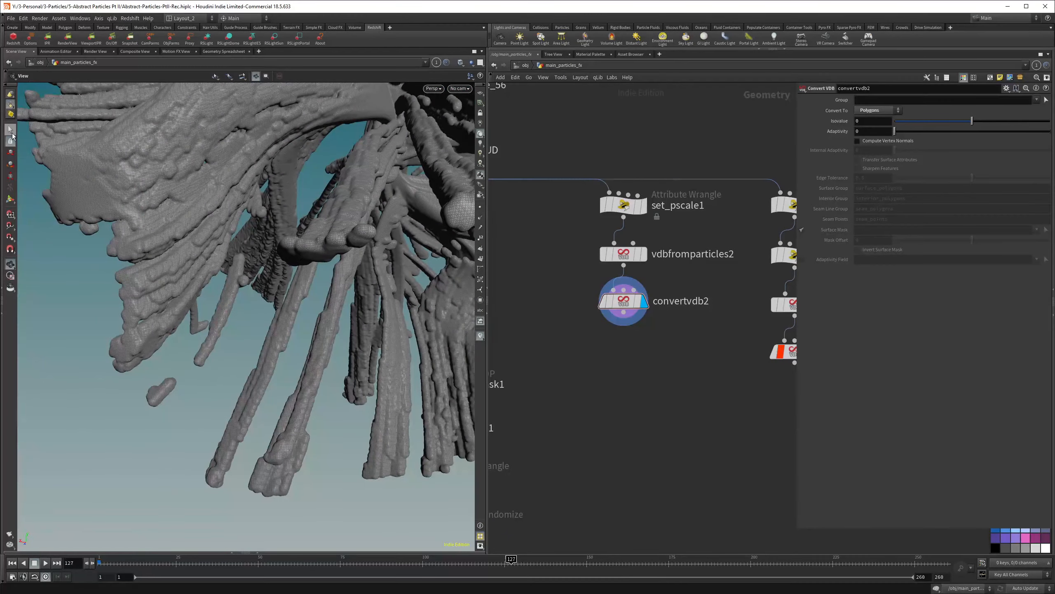
- Activate the viewport's Select tool and set it to pick 3D Connected Geometry
{"action": "left_click", "coordinate": [12, 131]}
{"action": "left_click", "coordinate": [277, 76]}
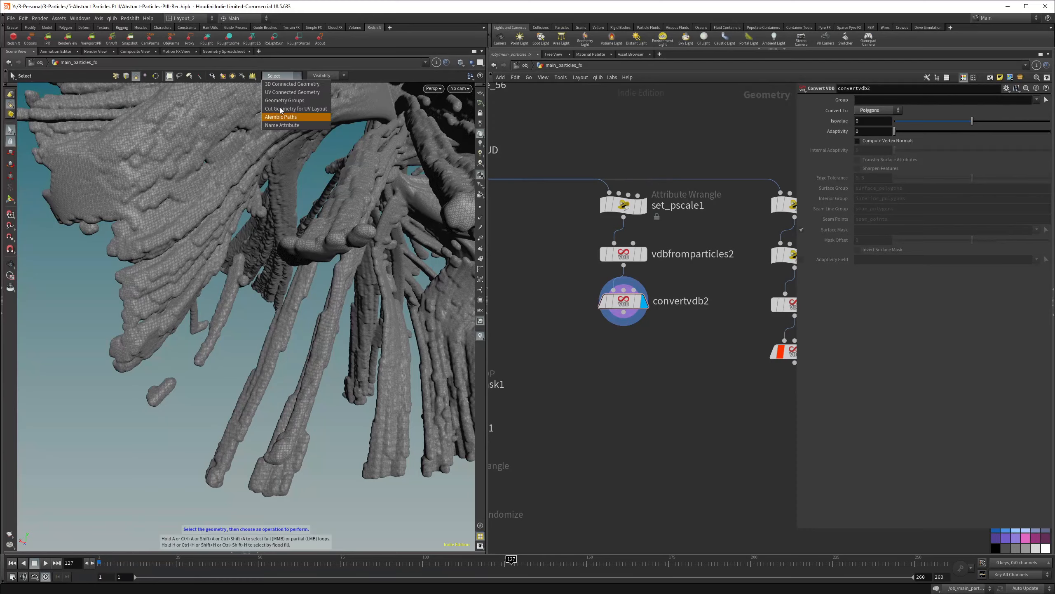
{"action": "left_click", "coordinate": [292, 84]}
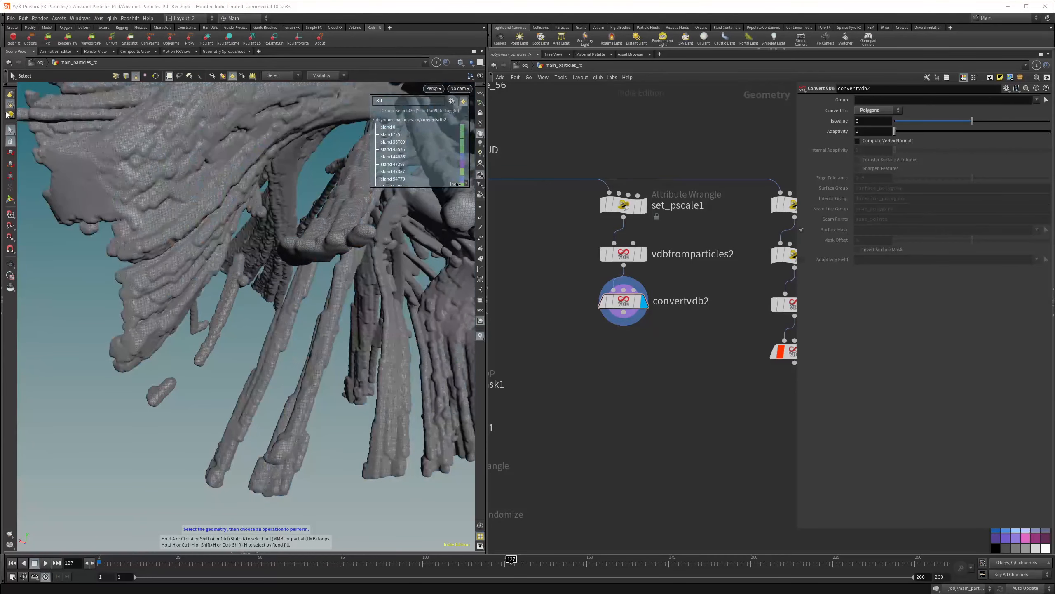
{"action": "left_click", "coordinate": [275, 76]}
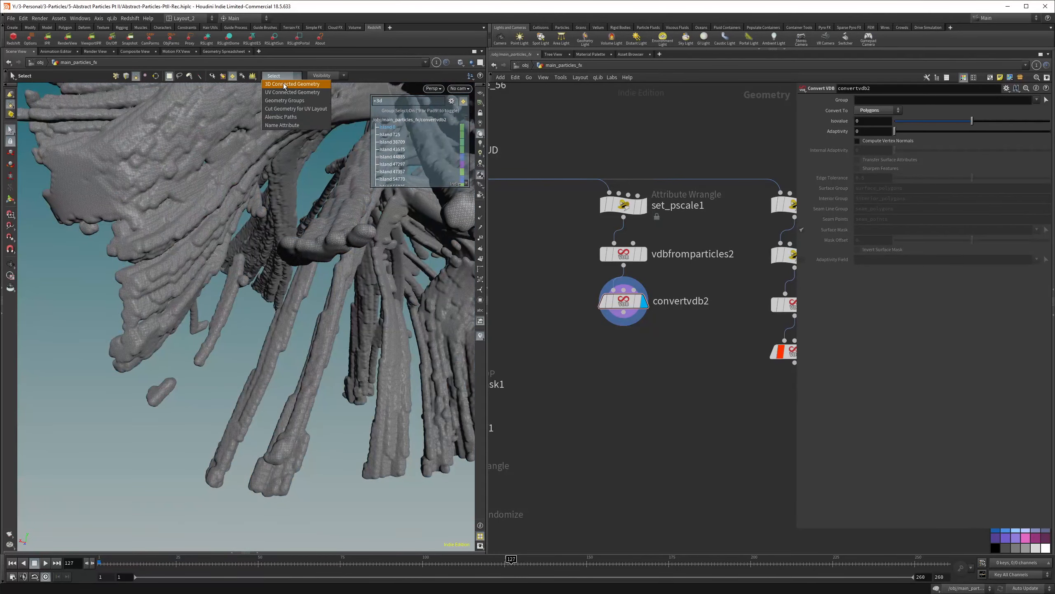
{"action": "left_click", "coordinate": [285, 87]}
- Try selecting several small detached islands around the edge of the convertvdb2 mesh
{"action": "left_click", "coordinate": [223, 313]}
{"action": "left_click", "coordinate": [166, 388], "text": "shift"}
{"action": "middle_click_drag", "start_coordinate": [121, 336], "coordinate": [328, 295], "text": "alt"}
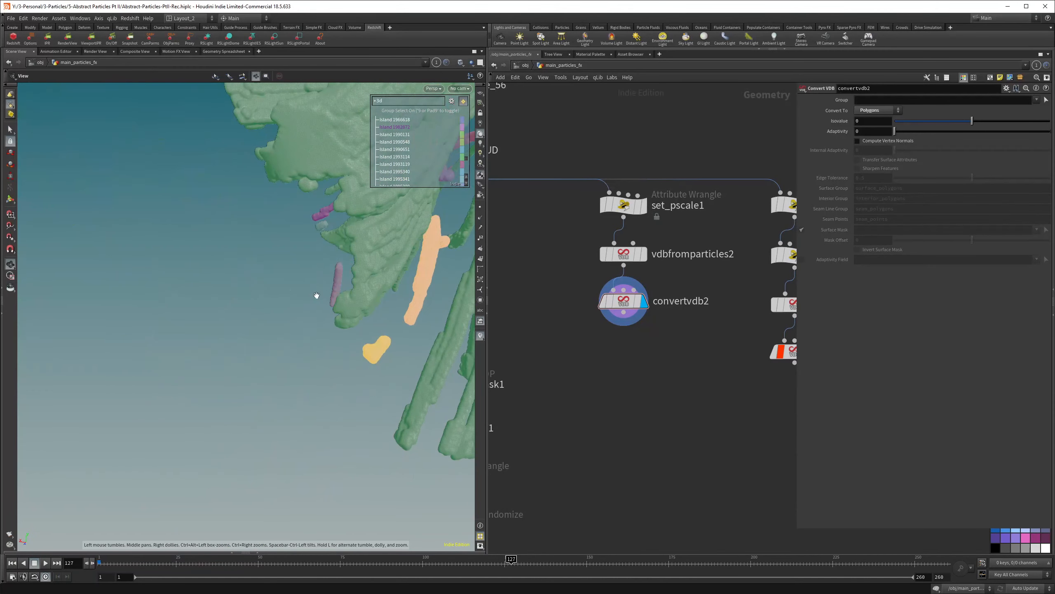
{"action": "left_click_drag", "start_coordinate": [328, 294], "coordinate": [313, 292]}
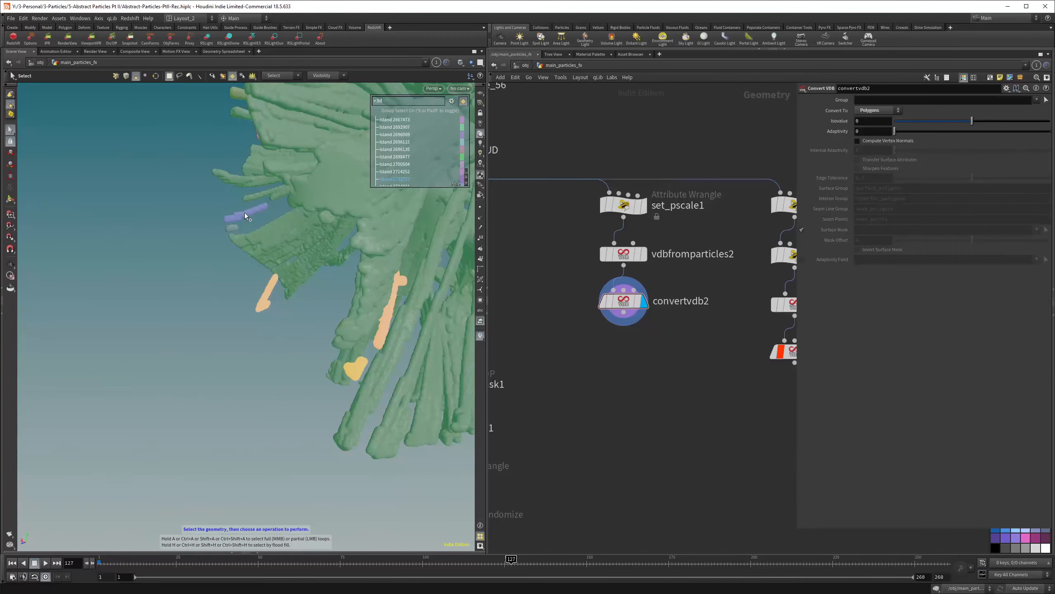
{"action": "left_click_drag", "start_coordinate": [307, 214], "coordinate": [250, 359], "text": "alt"}
{"action": "right_click_drag", "start_coordinate": [250, 358], "coordinate": [326, 312], "text": "alt"}
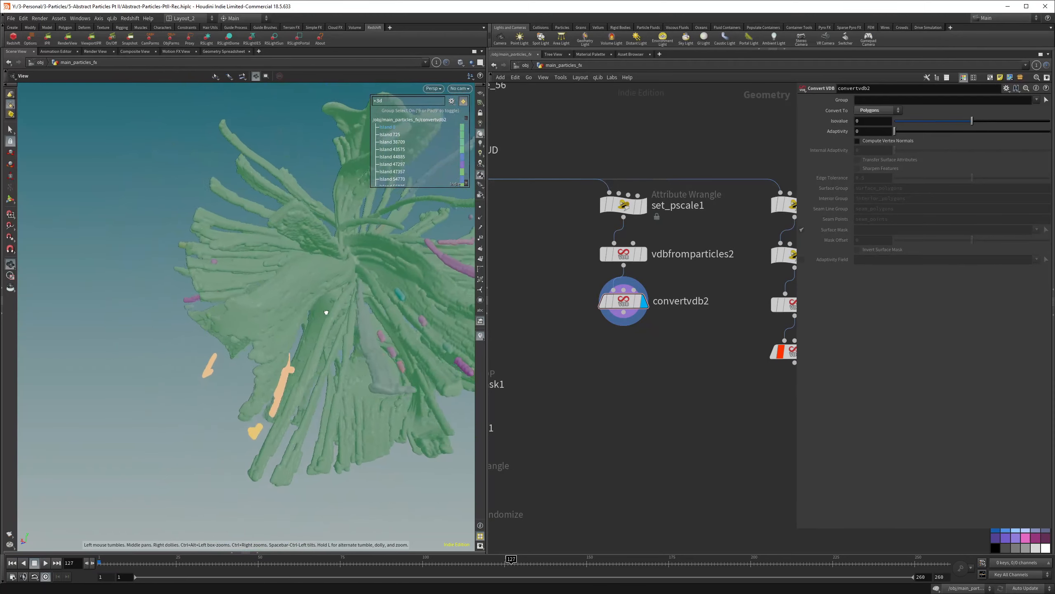
- Select the main connected piece of the convertvdb2 mesh and add a Blast that deletes everything not selected
{"action": "left_click_drag", "start_coordinate": [326, 312], "coordinate": [215, 312], "text": "alt"}
{"action": "left_click_drag", "start_coordinate": [214, 372], "coordinate": [295, 289], "text": "alt"}
{"action": "scroll", "coordinate": [213, 305], "scroll_direction": "up", "scroll_amount": 6}
{"action": "scroll", "coordinate": [295, 288], "scroll_direction": "down", "scroll_amount": 5}
{"action": "left_click_drag", "start_coordinate": [230, 312], "coordinate": [360, 259], "text": "alt"}
{"action": "key", "text": "Tab"}
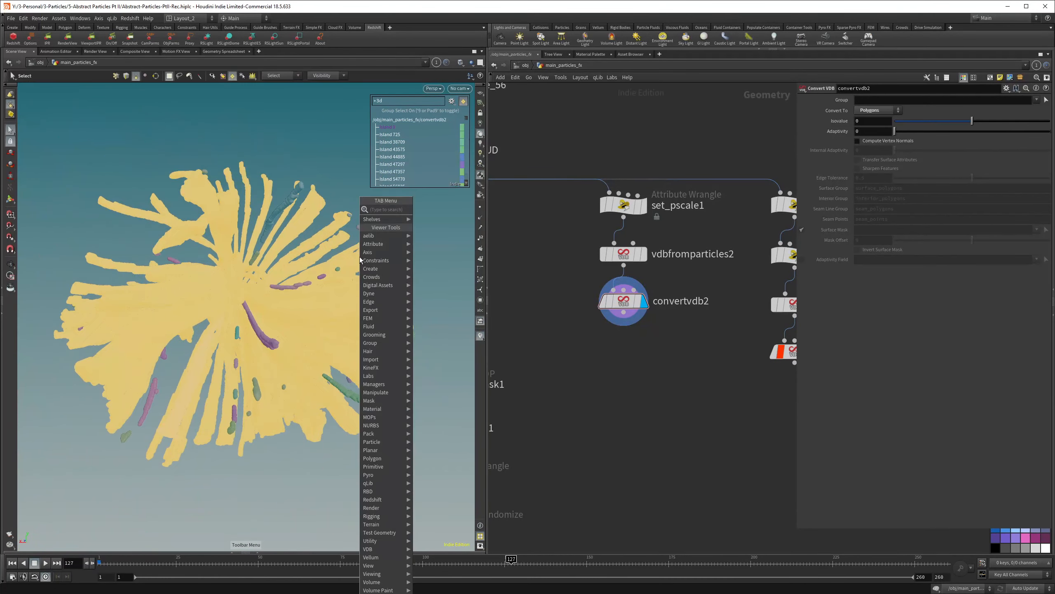
{"action": "type", "text": "bla"}
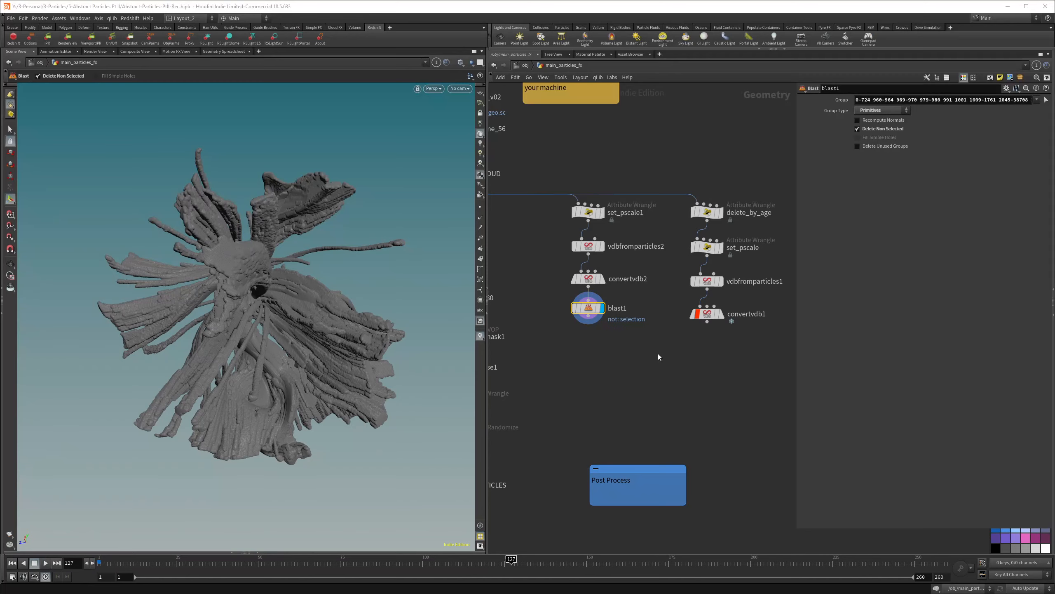
- Add a MOPs Spread Falloff node below blast1, between the two mesh branches
{"action": "key", "text": "Tab"}
{"action": "type", "text": "mop"}
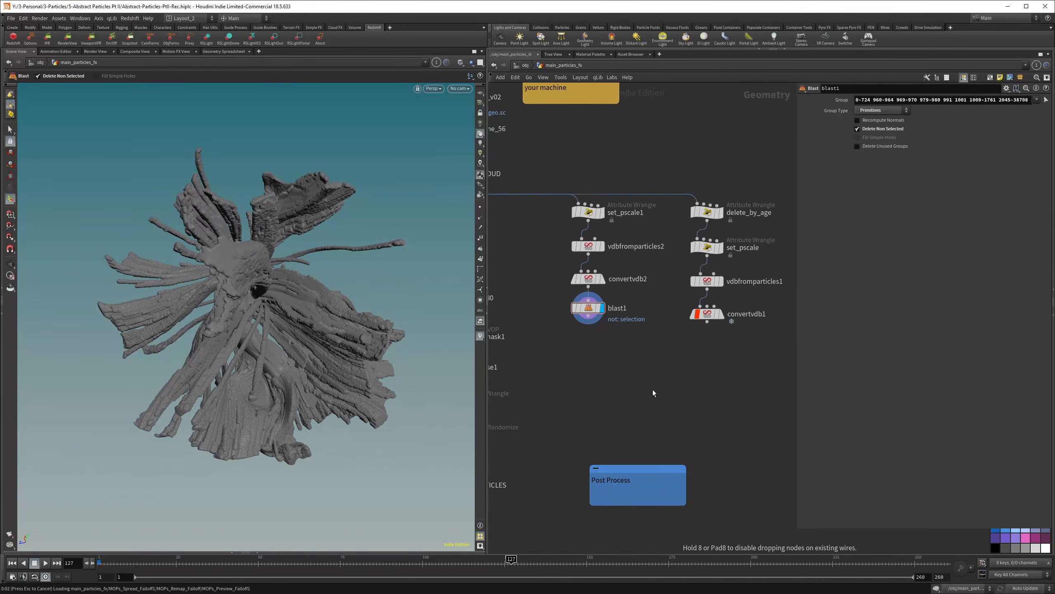
{"action": "scroll", "coordinate": [661, 392], "scroll_direction": "up", "scroll_amount": 2}
{"action": "left_click", "coordinate": [674, 378]}
{"action": "left_click_drag", "start_coordinate": [674, 379], "coordinate": [655, 363]}
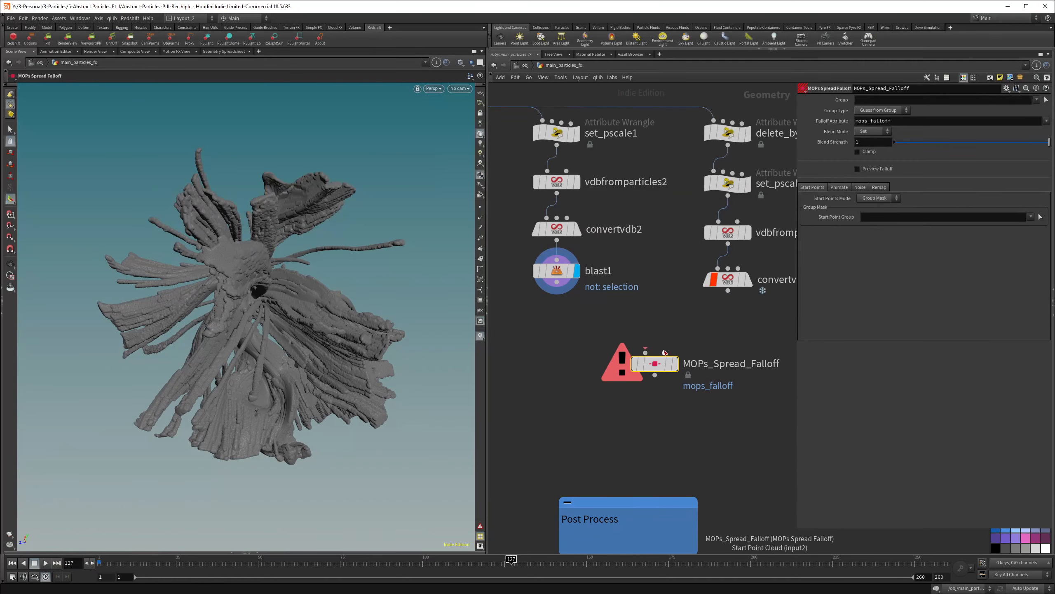
{"action": "left_click_drag", "start_coordinate": [657, 364], "coordinate": [654, 358]}
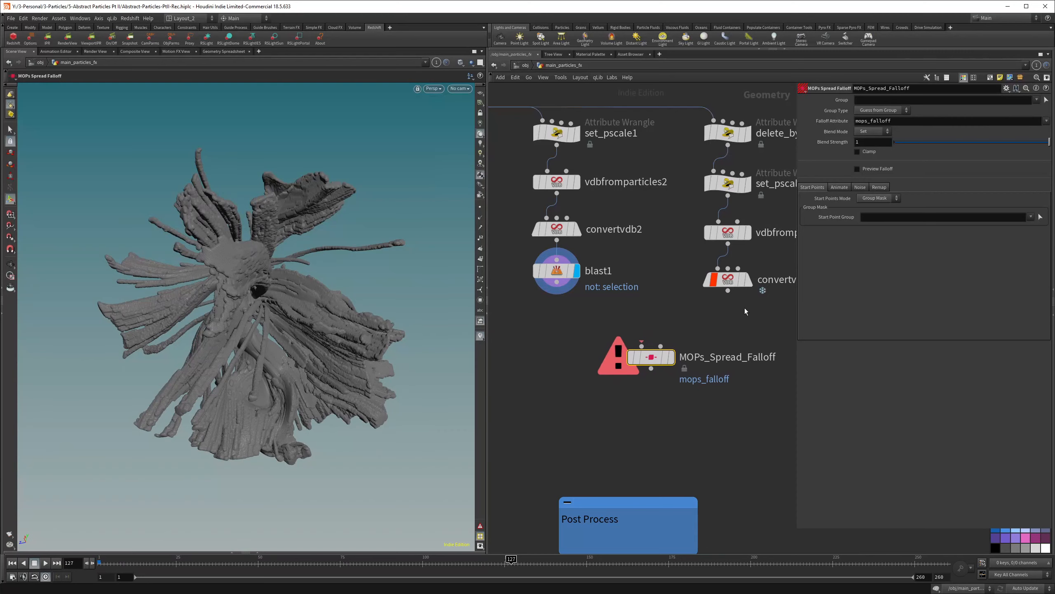
- Feed blast1 into the first input of MOPs_Spread_Falloff and display its result at frame 1
{"action": "scroll", "coordinate": [636, 292], "scroll_direction": "down", "scroll_amount": 3}
{"action": "scroll", "coordinate": [643, 293], "scroll_direction": "up", "scroll_amount": 2}
{"action": "left_click_drag", "start_coordinate": [548, 286], "coordinate": [619, 337]}
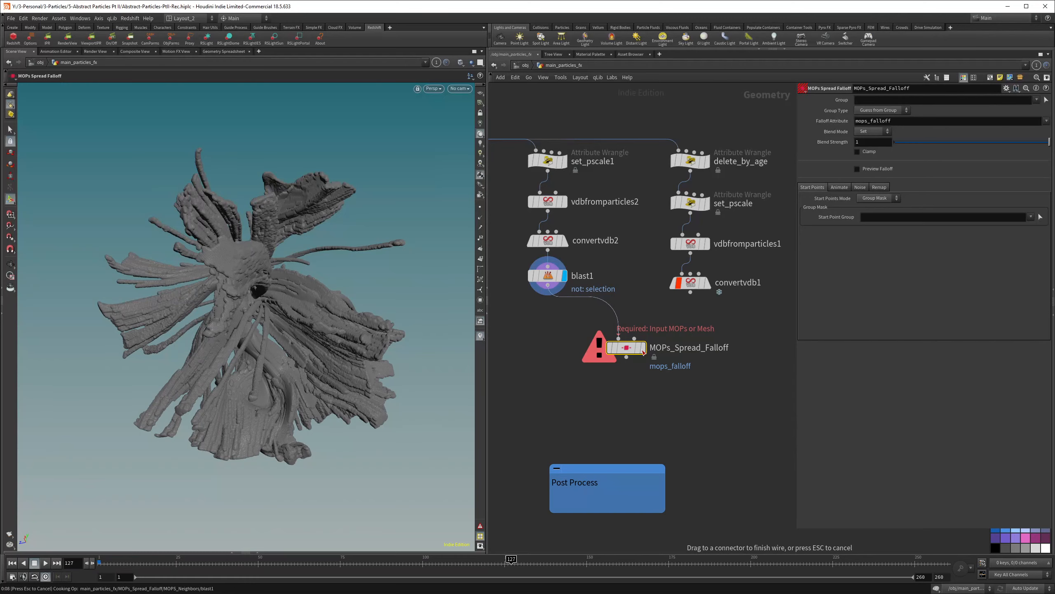
{"action": "mouse_move", "coordinate": [633, 354]}
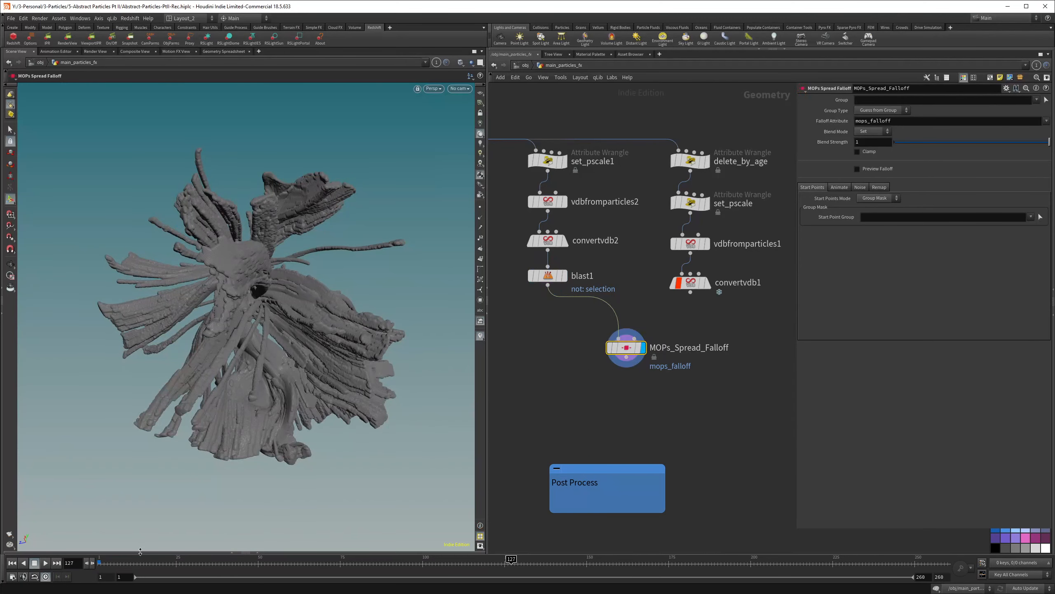
{"action": "left_click", "coordinate": [101, 559]}
{"action": "scroll", "coordinate": [646, 355], "scroll_direction": "up", "scroll_amount": 1}
{"action": "scroll", "coordinate": [598, 292], "scroll_direction": "down", "scroll_amount": 2}
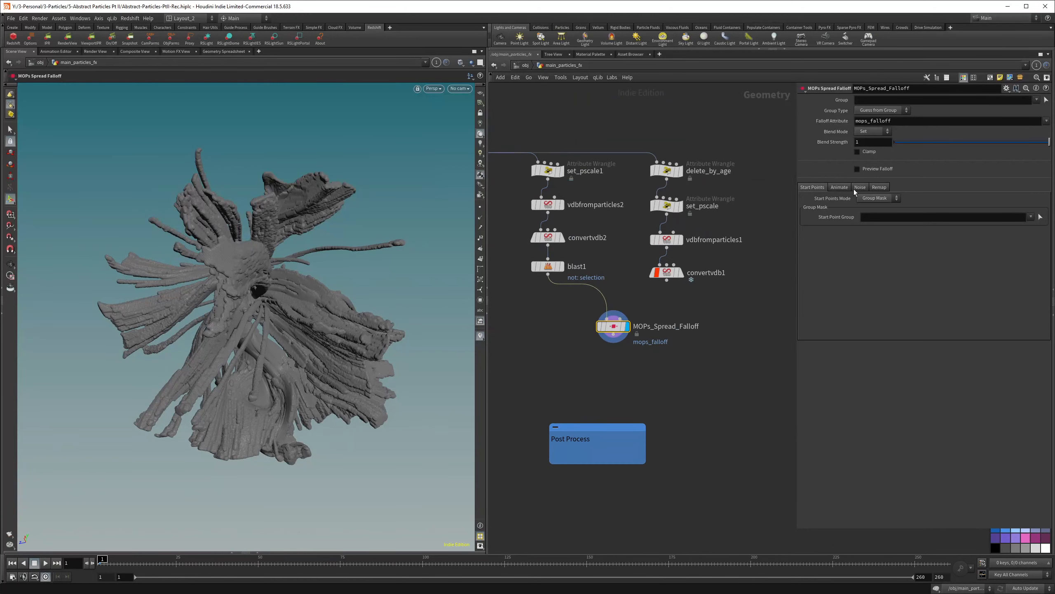
- Add and display a MOPs Preview Falloff node fed by MOPs_Spread_Falloff, leaving the spread node's own Preview Falloff off
{"action": "left_click", "coordinate": [869, 170]}
{"action": "key", "text": "Tab"}
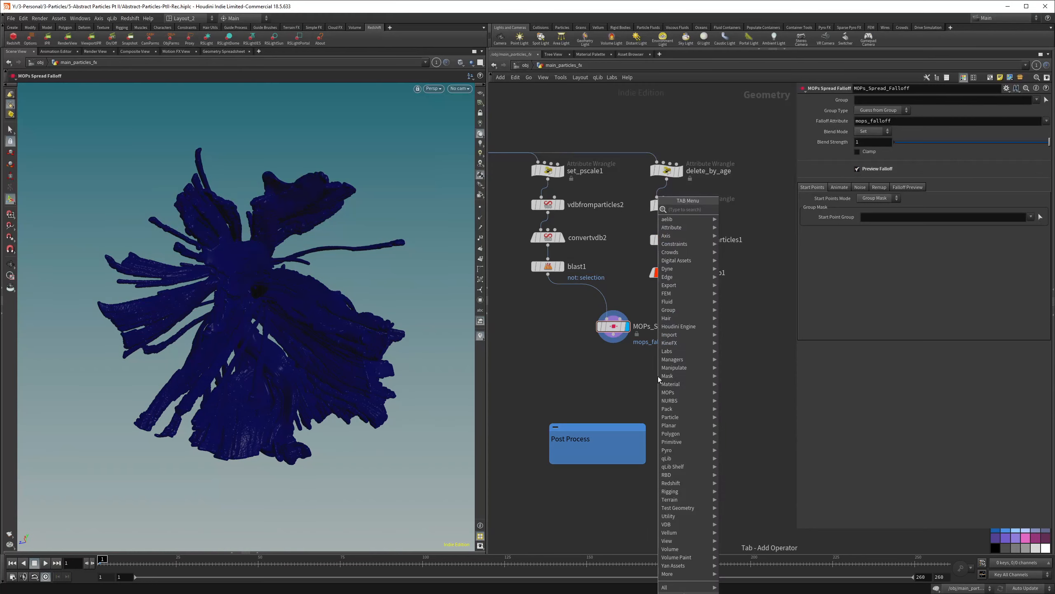
{"action": "type", "text": "mops"}
{"action": "key", "text": "Return"}
{"action": "left_click", "coordinate": [696, 367]}
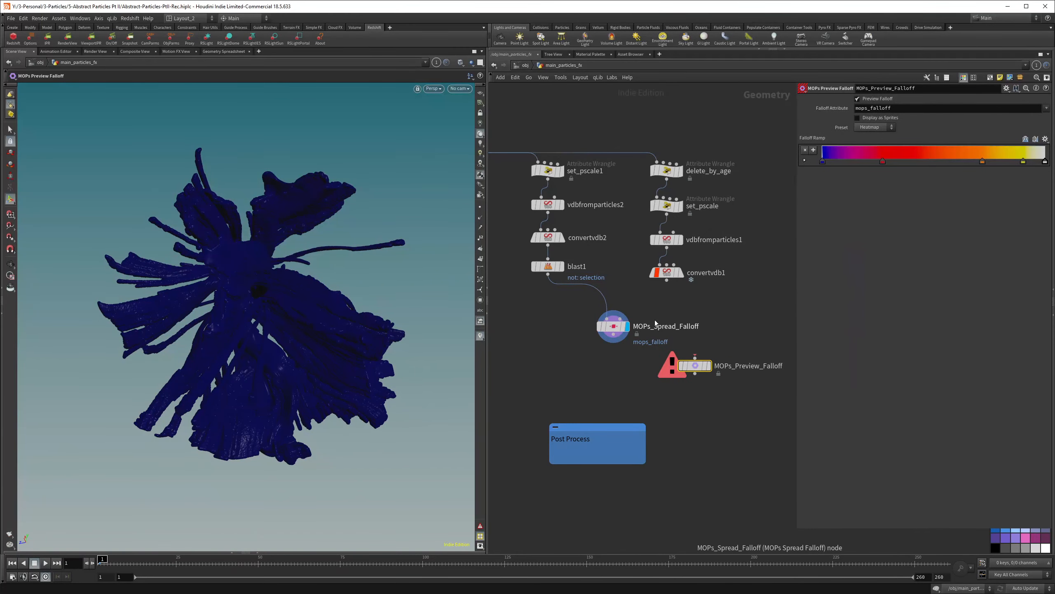
{"action": "left_click", "coordinate": [866, 170]}
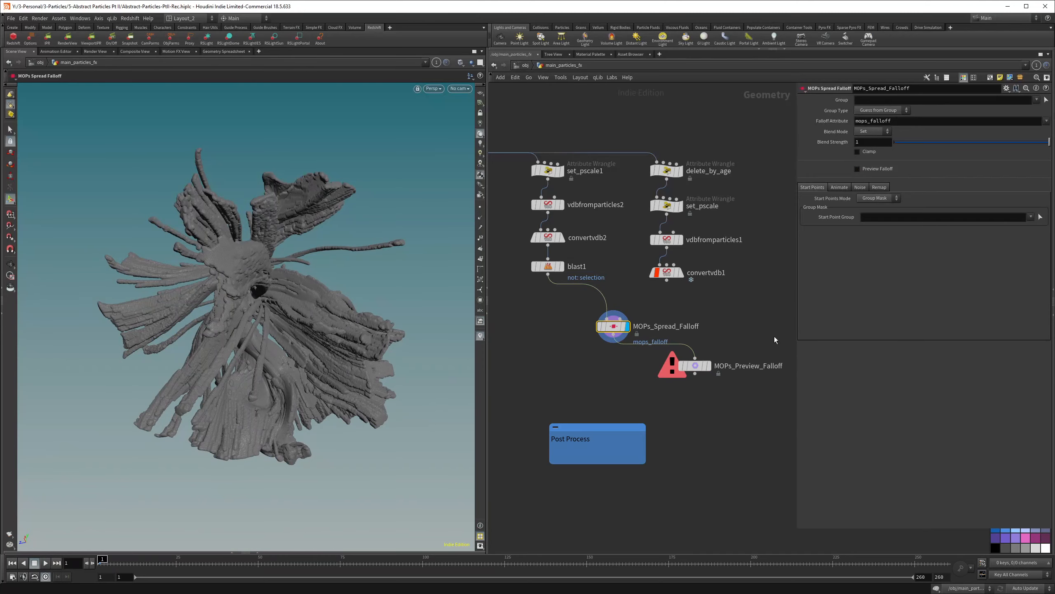
{"action": "left_click", "coordinate": [708, 365]}
{"action": "left_click_drag", "start_coordinate": [696, 367], "coordinate": [518, 380]}
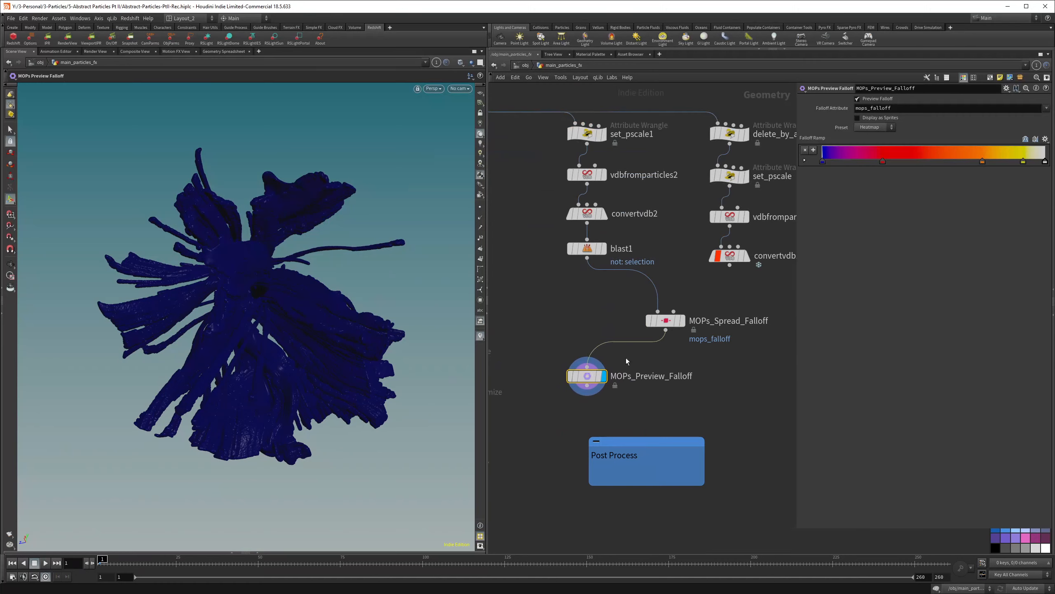
- On MOPs_Spread_Falloff, name the falloff attribute infection and set Start Points Mode to Point Cloud
{"action": "left_click", "coordinate": [669, 322]}
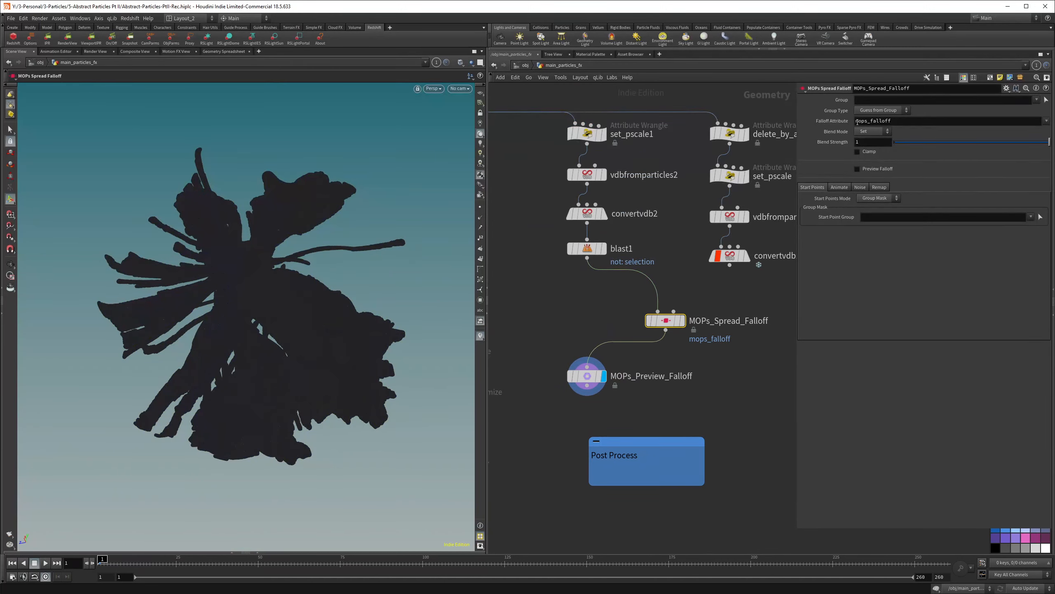
{"action": "left_click_drag", "start_coordinate": [856, 121], "coordinate": [893, 121]}
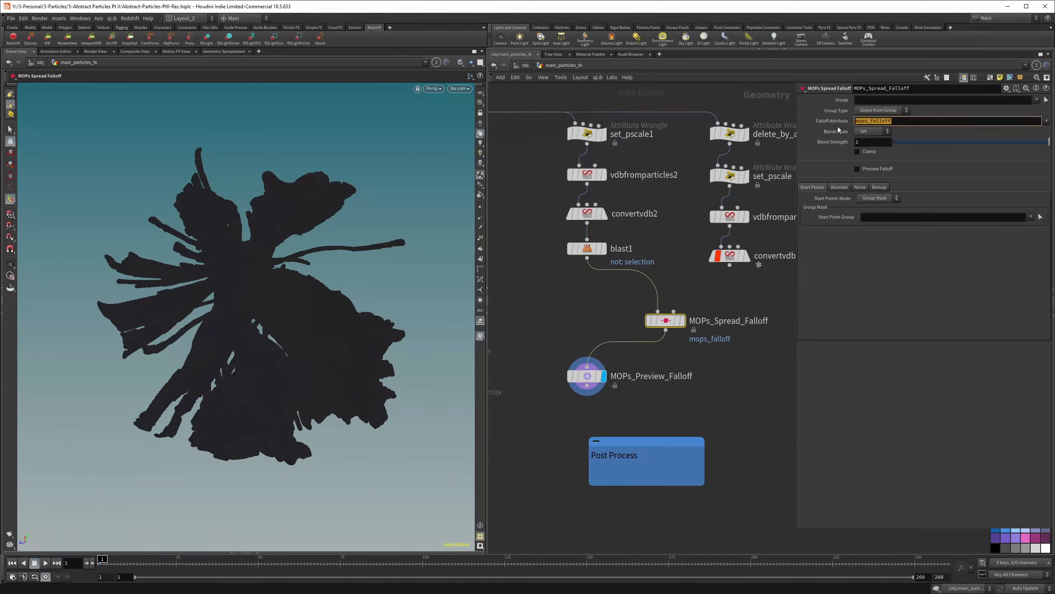
{"action": "type", "text": "infection"}
{"action": "key", "text": "Return"}
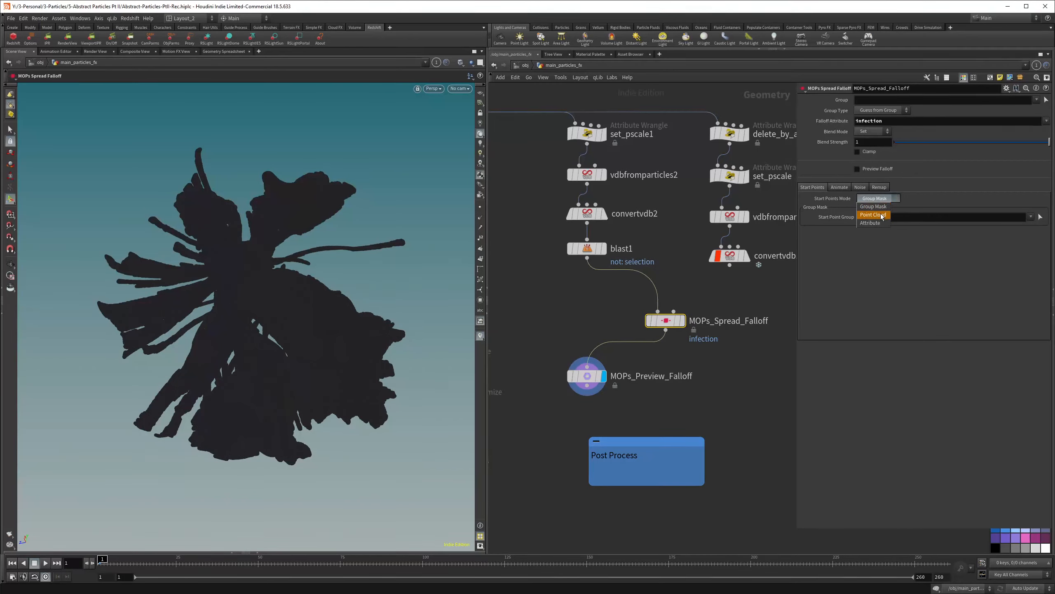
{"action": "left_click", "coordinate": [881, 215]}
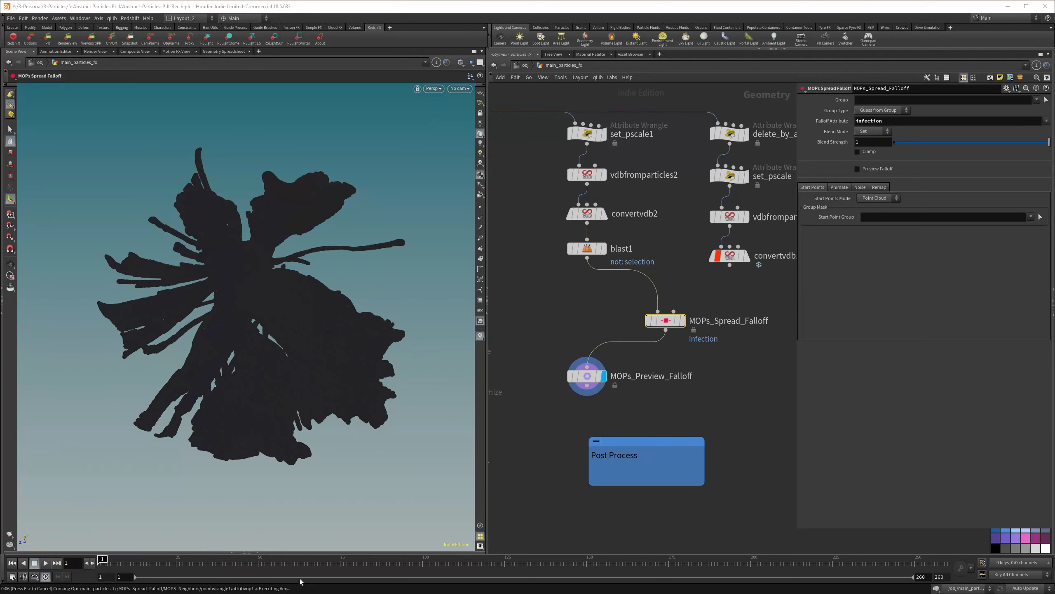
- Feed set_pscale's age-filtered points into MOPs_Spread_Falloff's second input and compare them with convertvdb1's mesh
{"action": "left_click_drag", "start_coordinate": [730, 265], "coordinate": [686, 318]}
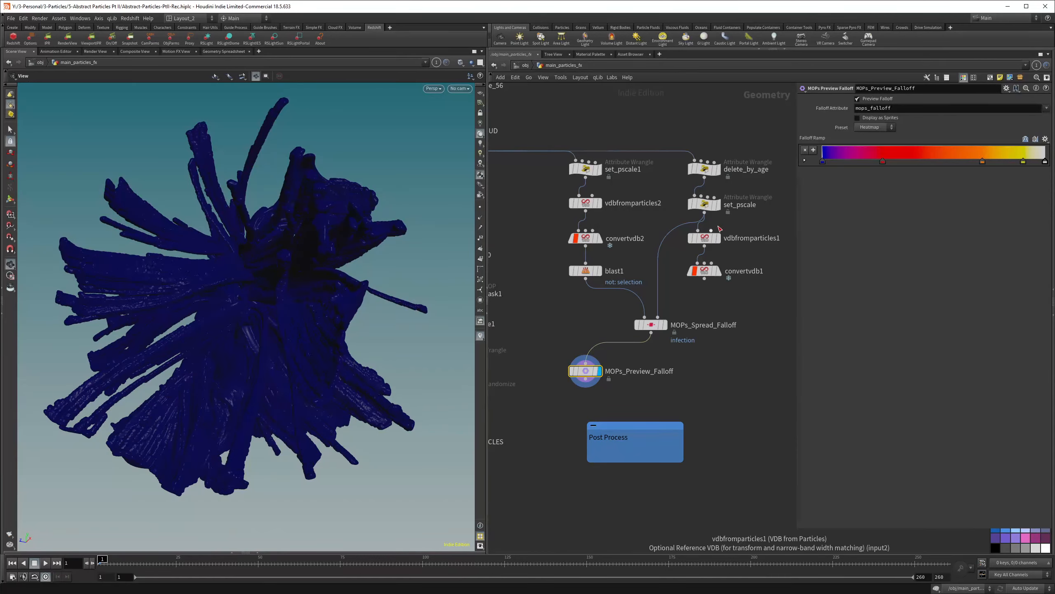
{"action": "mouse_move", "coordinate": [702, 287]}
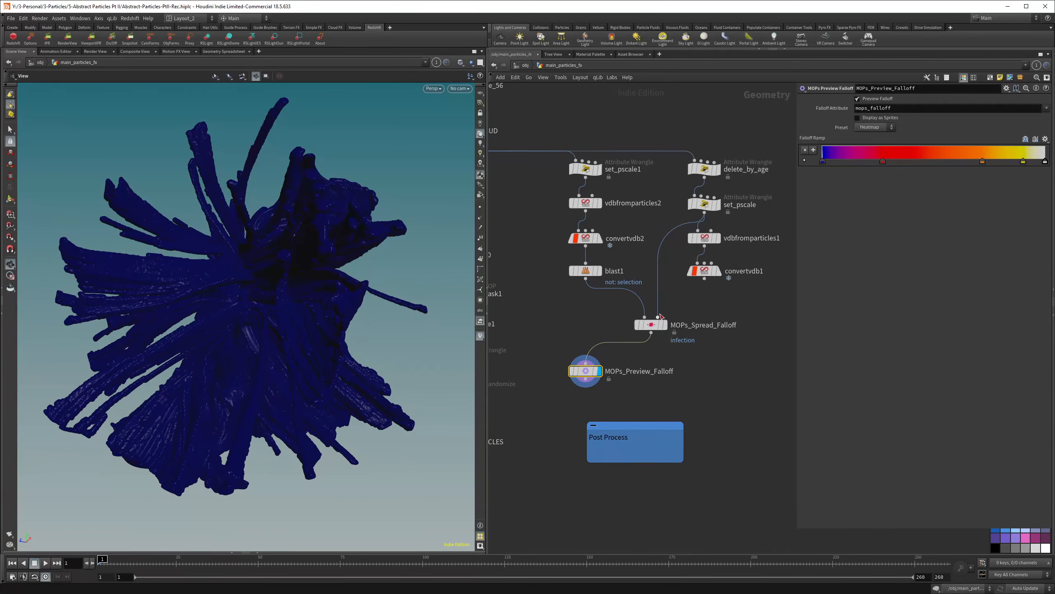
{"action": "left_click", "coordinate": [718, 204]}
{"action": "left_click", "coordinate": [705, 205]}
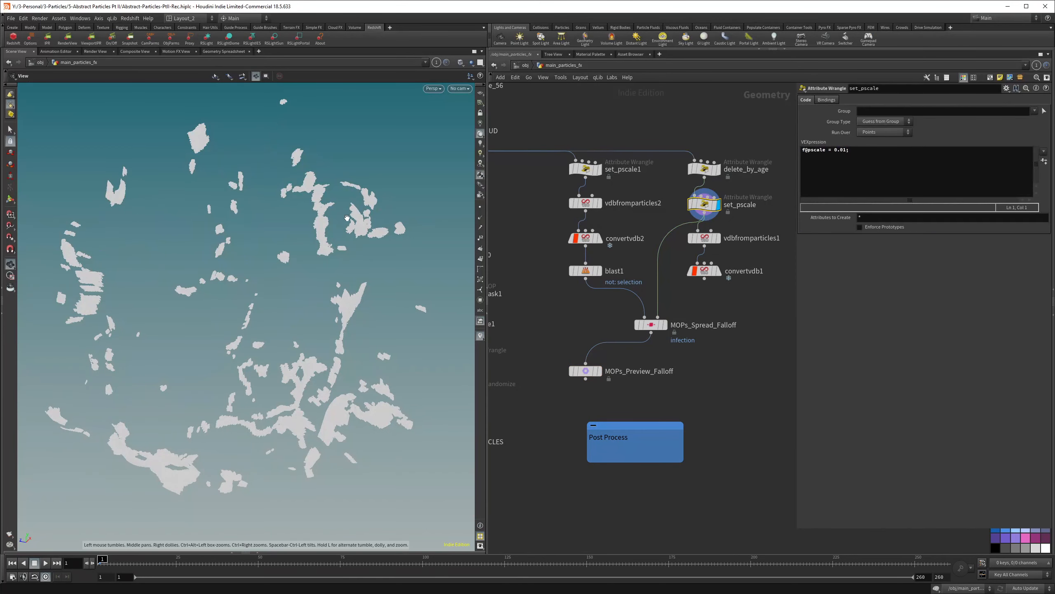
{"action": "left_click", "coordinate": [717, 270]}
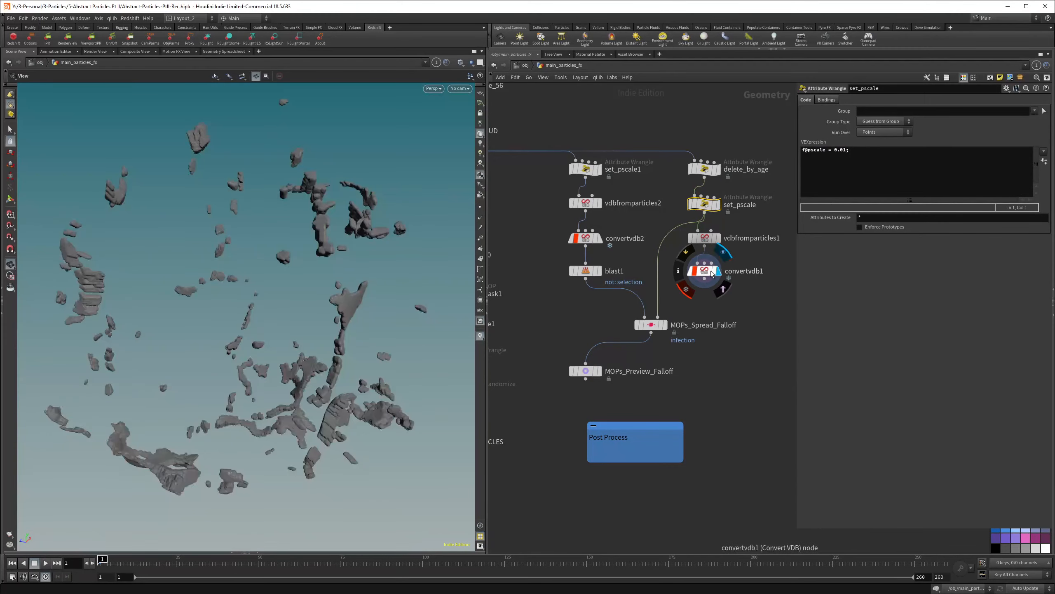
- Delete vdbfromparticles1 and convertvdb1, and move delete_by_age and set_pscale down beside the blast1 branch
{"action": "left_click", "coordinate": [704, 270]}
{"action": "left_click_drag", "start_coordinate": [763, 313], "coordinate": [748, 128]}
{"action": "key", "text": "Delete"}
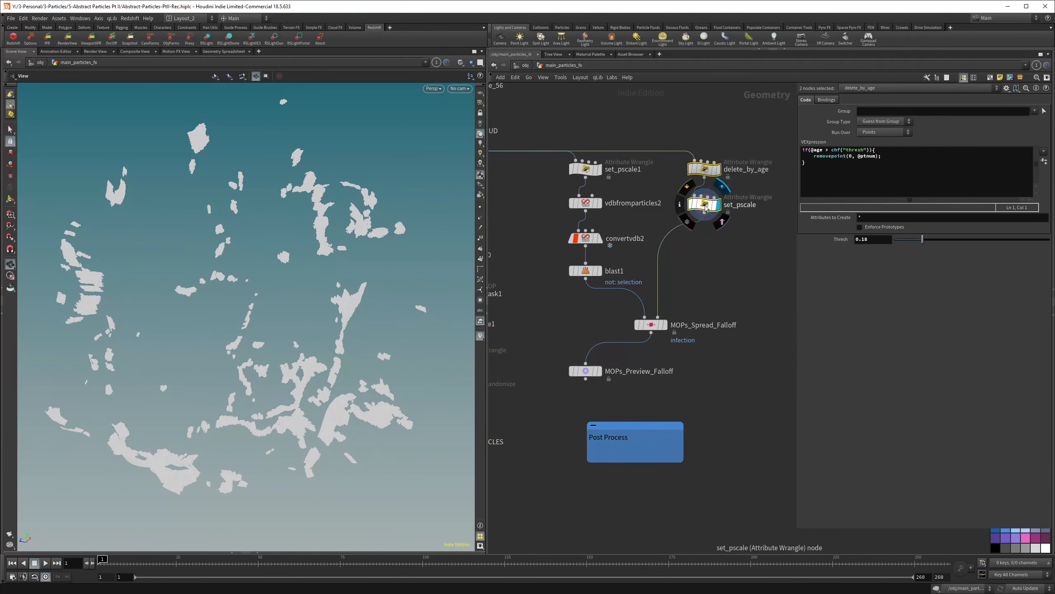
{"action": "left_click_drag", "start_coordinate": [706, 203], "coordinate": [702, 270]}
- Enable a Distance Threshold of 0.1 for MOPs_Spread_Falloff's start points and test a Spread of 0.071 in the falloff preview
{"action": "left_click", "coordinate": [650, 329]}
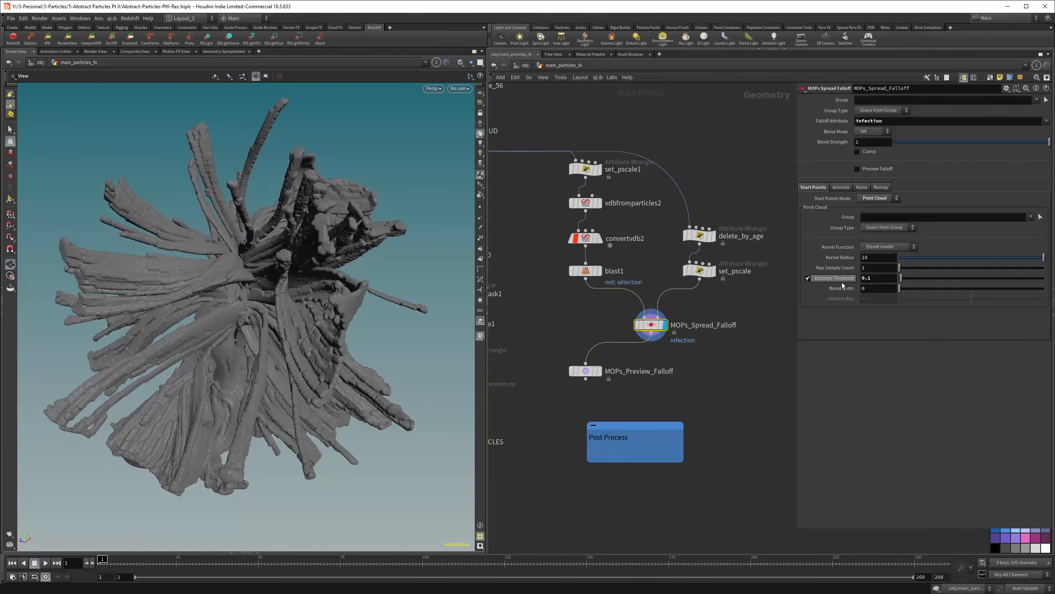
{"action": "left_click", "coordinate": [599, 372]}
{"action": "left_click", "coordinate": [589, 371]}
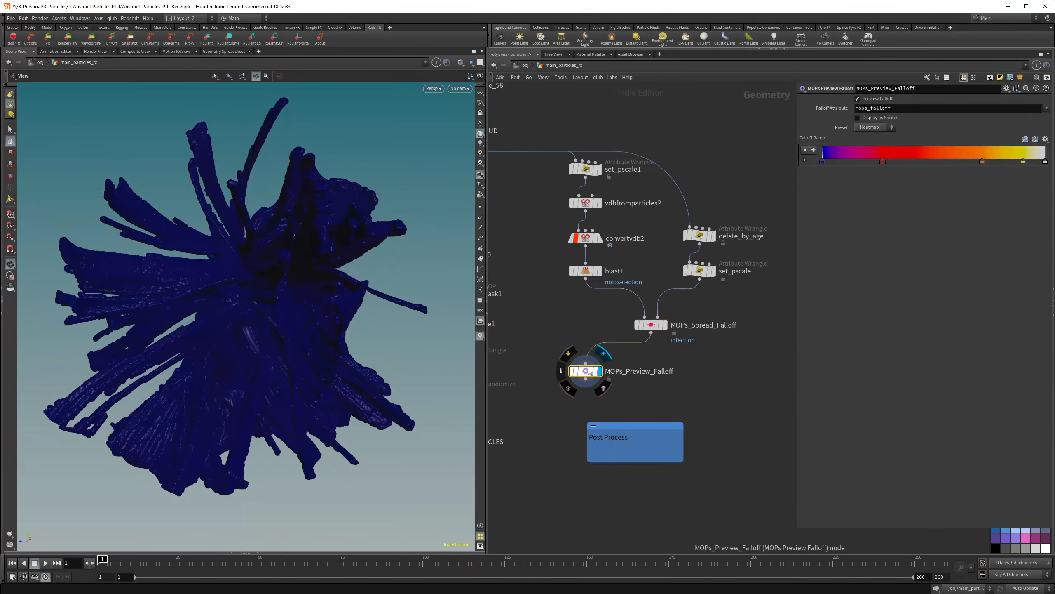
{"action": "left_click", "coordinate": [651, 325]}
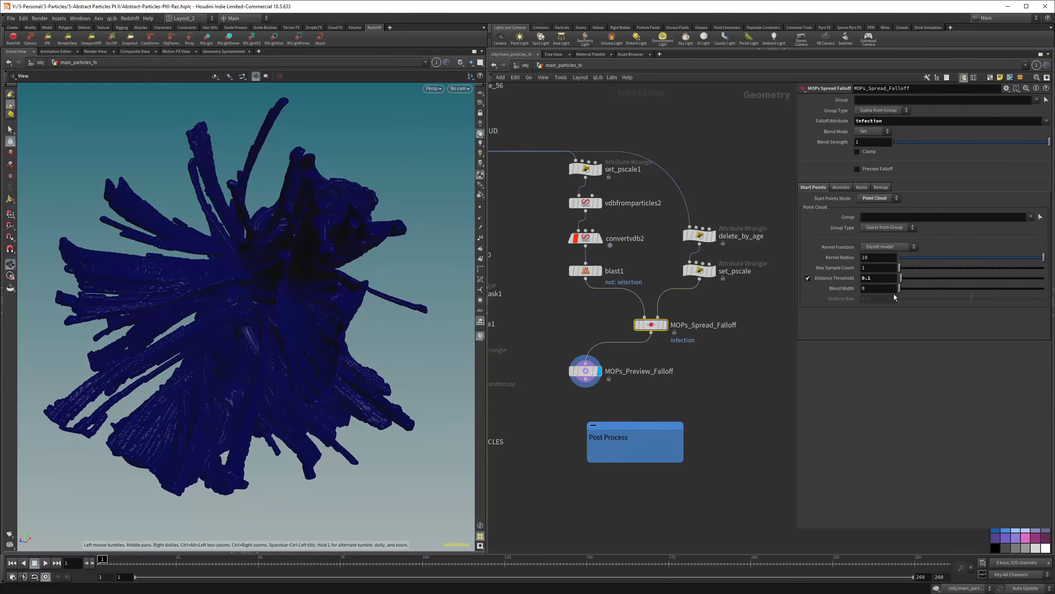
{"action": "left_click_drag", "start_coordinate": [899, 244], "coordinate": [897, 241]}
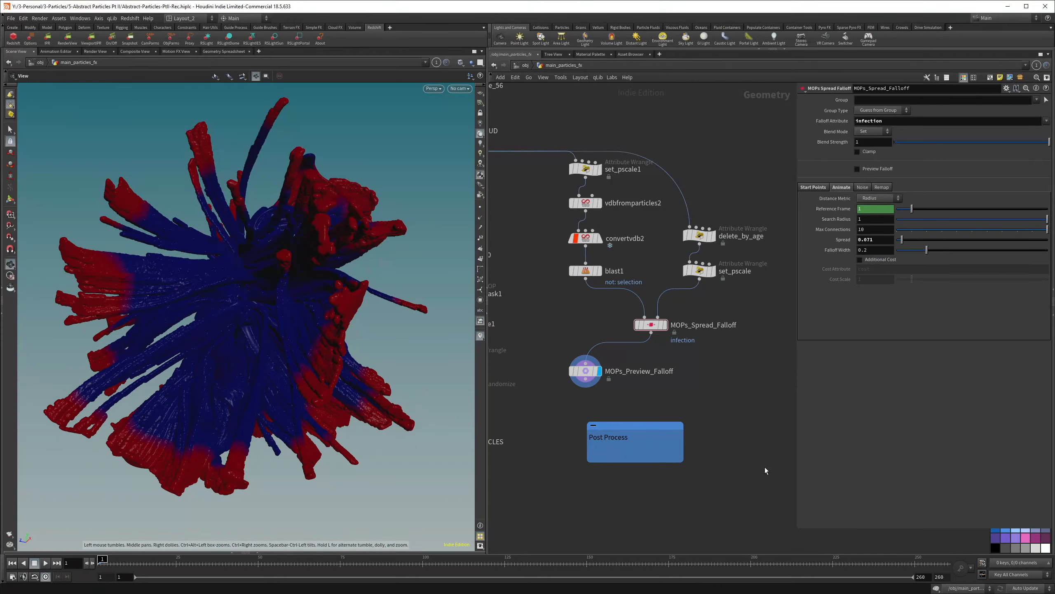
- Extend the animation's end frame to 320
{"action": "left_click", "coordinate": [942, 577]}
{"action": "type", "text": "320"}
{"action": "key", "text": "Return"}
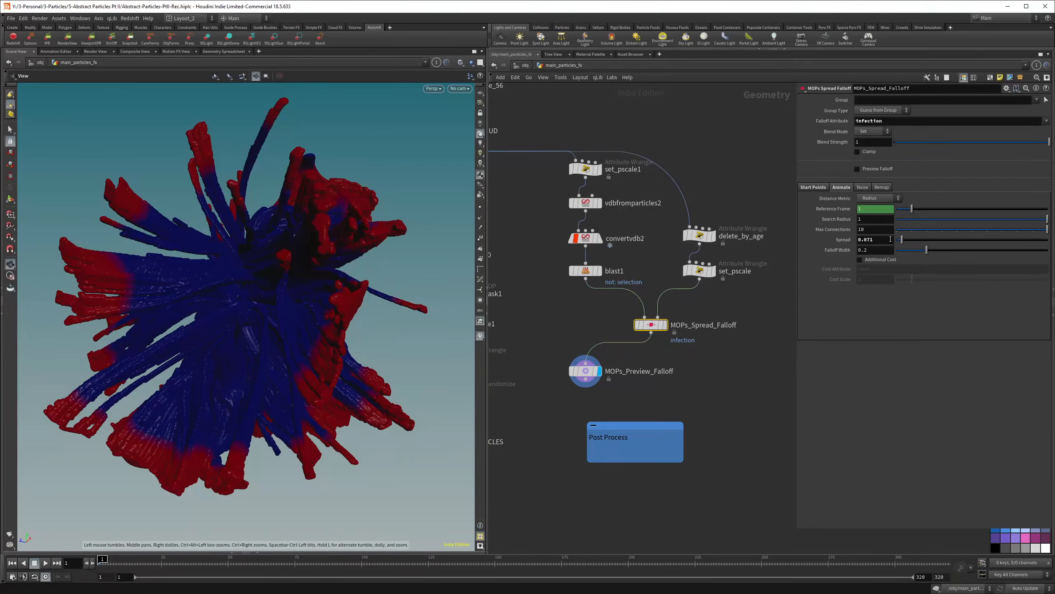
- Keyframe MOPs_Spread_Falloff's Spread at 0 on frame 1, and set it to 1 at frame 320
{"action": "left_click_drag", "start_coordinate": [902, 241], "coordinate": [886, 242]}
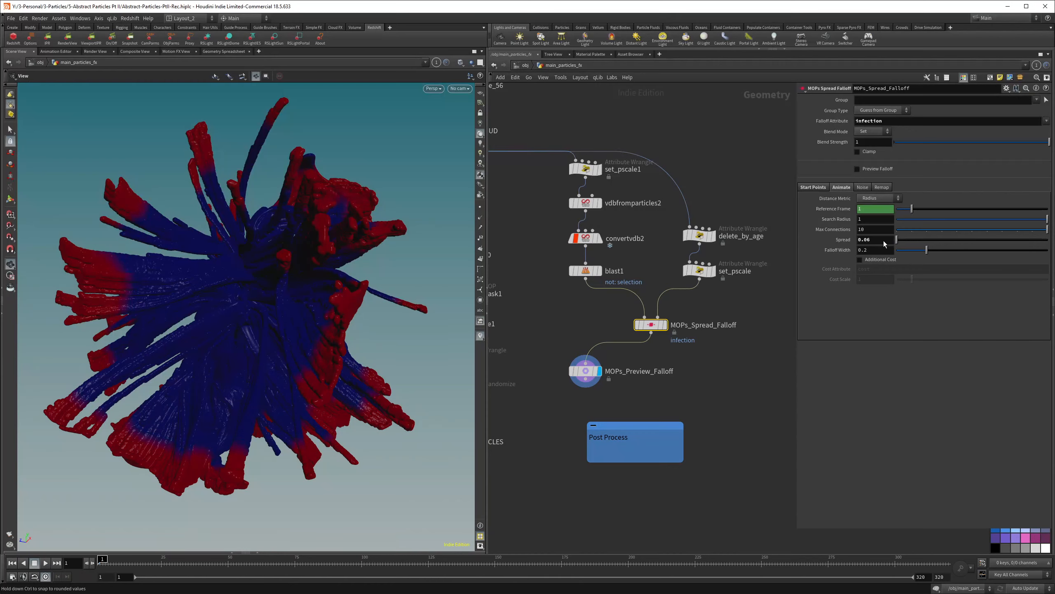
{"action": "left_click", "coordinate": [842, 240], "text": "alt"}
{"action": "key", "text": "ctrl+Down"}
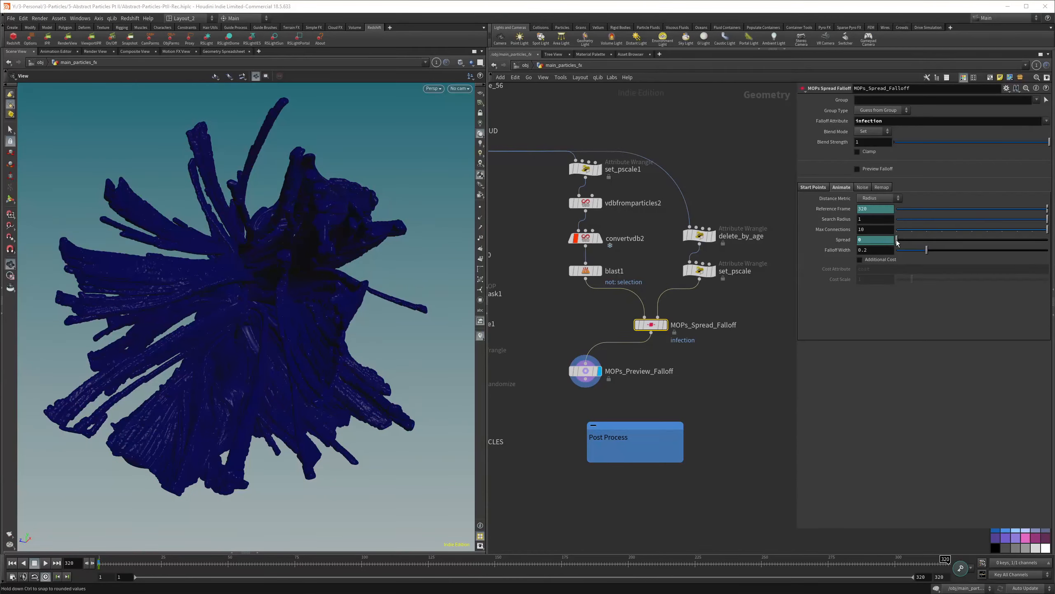
{"action": "double_click", "coordinate": [873, 240]}
{"action": "type", "text": "1"}
{"action": "key", "text": "Return"}
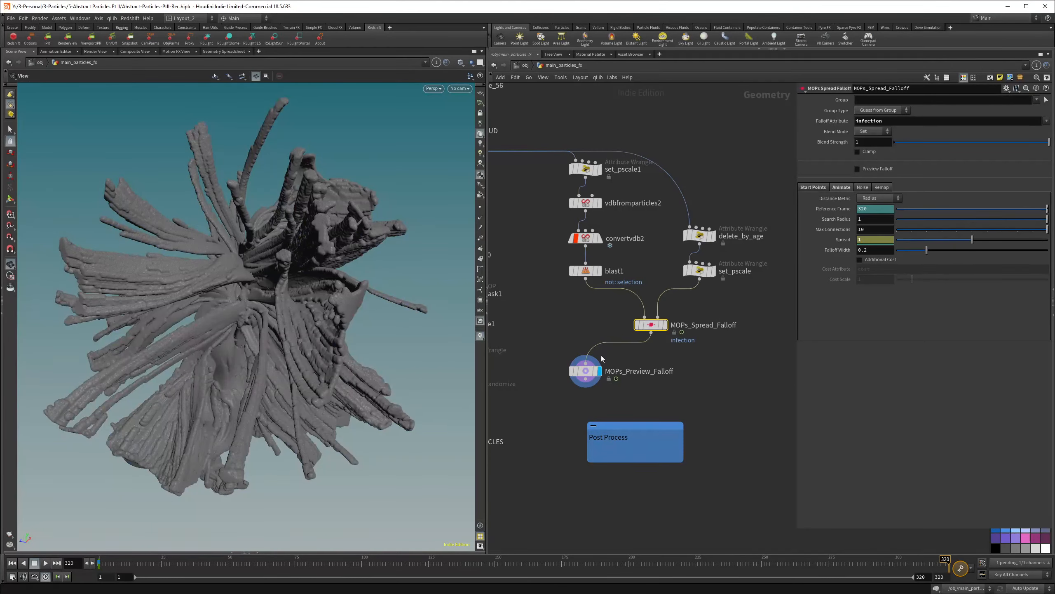
- Raise Spread to 1.2 at frame 320 to cover the remaining uninfected strand, and keyframe it
{"action": "left_click_drag", "start_coordinate": [239, 285], "coordinate": [363, 321]}
{"action": "middle_click_drag", "start_coordinate": [134, 347], "coordinate": [293, 324]}
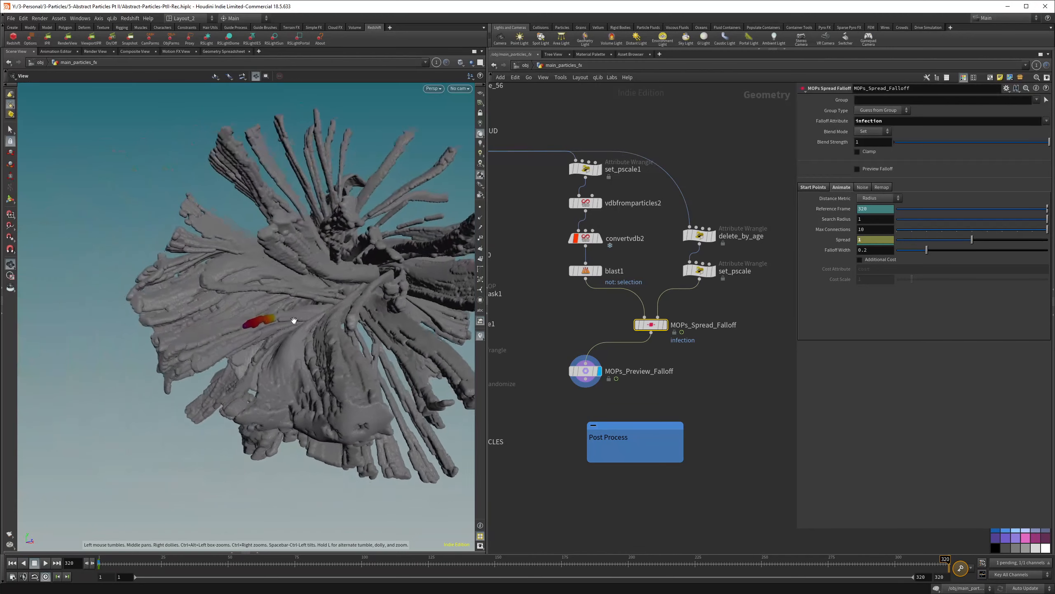
{"action": "right_click_drag", "start_coordinate": [293, 324], "coordinate": [325, 301]}
{"action": "left_click_drag", "start_coordinate": [325, 301], "coordinate": [261, 309]}
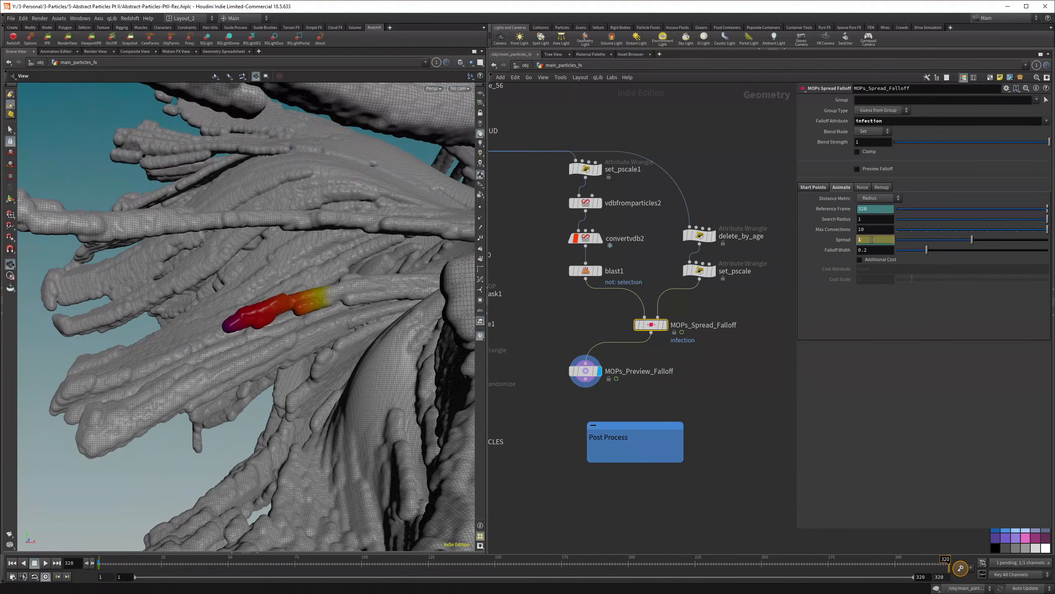
{"action": "type", "text": "2"}
{"action": "key", "text": "Return"}
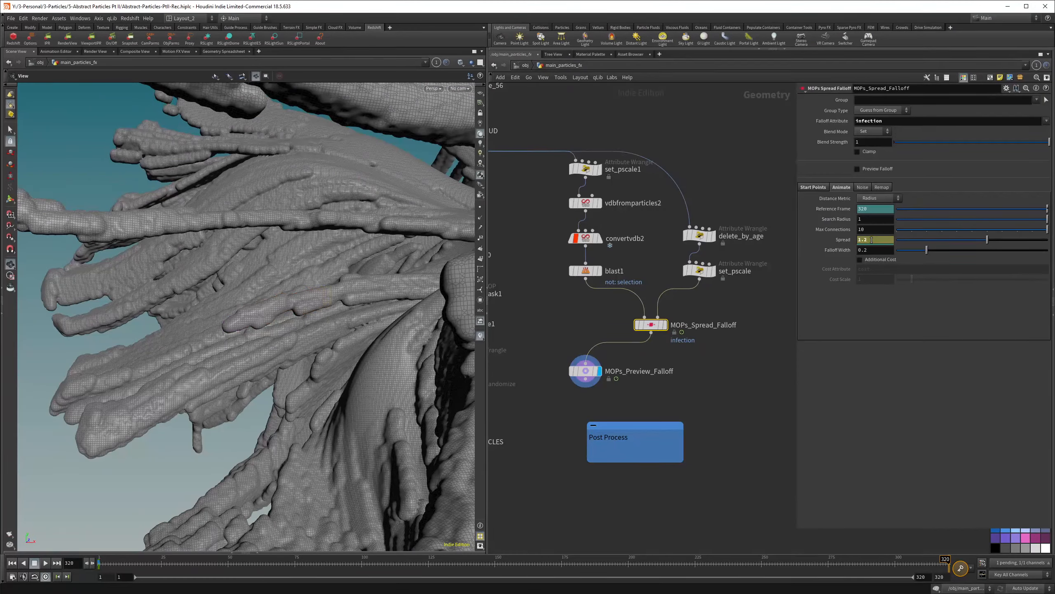
{"action": "left_click", "coordinate": [848, 240], "text": "alt"}
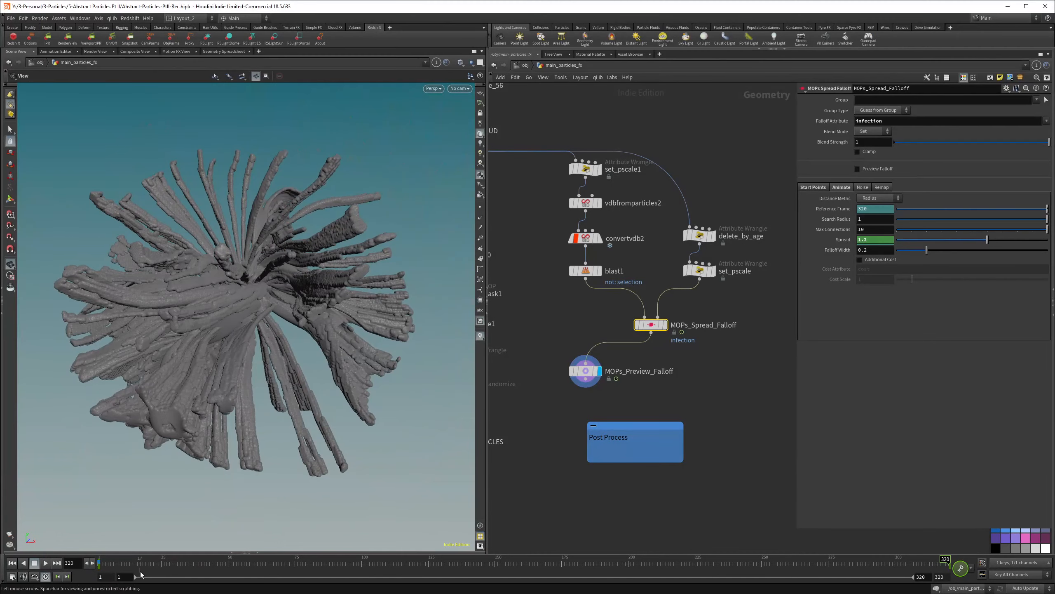
- Check the spread at frame 153 and apply noise to MOPs_Spread_Falloff with a Roughness of 0.583
{"action": "left_click_drag", "start_coordinate": [108, 562], "coordinate": [503, 562]}
{"action": "left_click", "coordinate": [862, 188]}
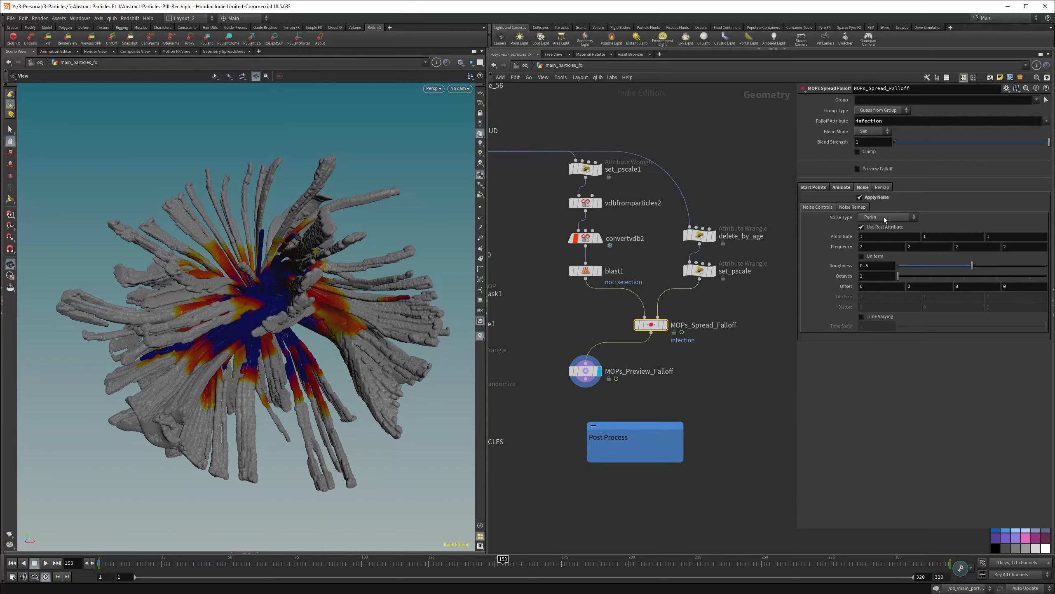
{"action": "left_click_drag", "start_coordinate": [972, 265], "coordinate": [984, 272]}
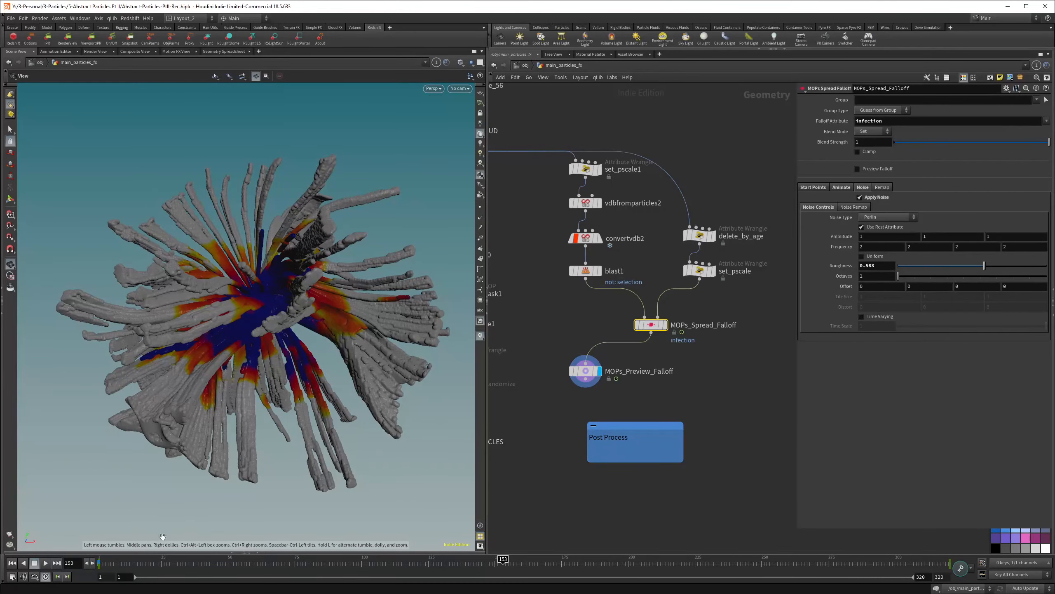
- Scrub back to frame 102 and examine the noisy infection falloff up close and across the whole mesh
{"action": "left_click_drag", "start_coordinate": [110, 567], "coordinate": [368, 567]}
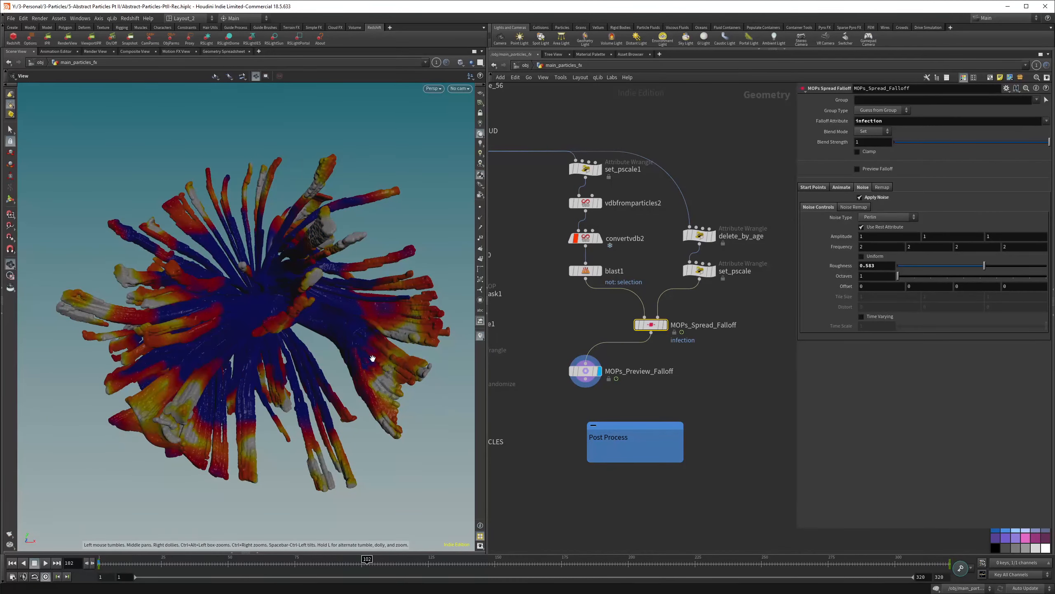
{"action": "scroll", "coordinate": [369, 355], "scroll_direction": "up", "scroll_amount": 6}
{"action": "left_click_drag", "start_coordinate": [299, 356], "coordinate": [252, 273]}
{"action": "left_click", "coordinate": [876, 199]}
{"action": "left_click", "coordinate": [877, 198]}
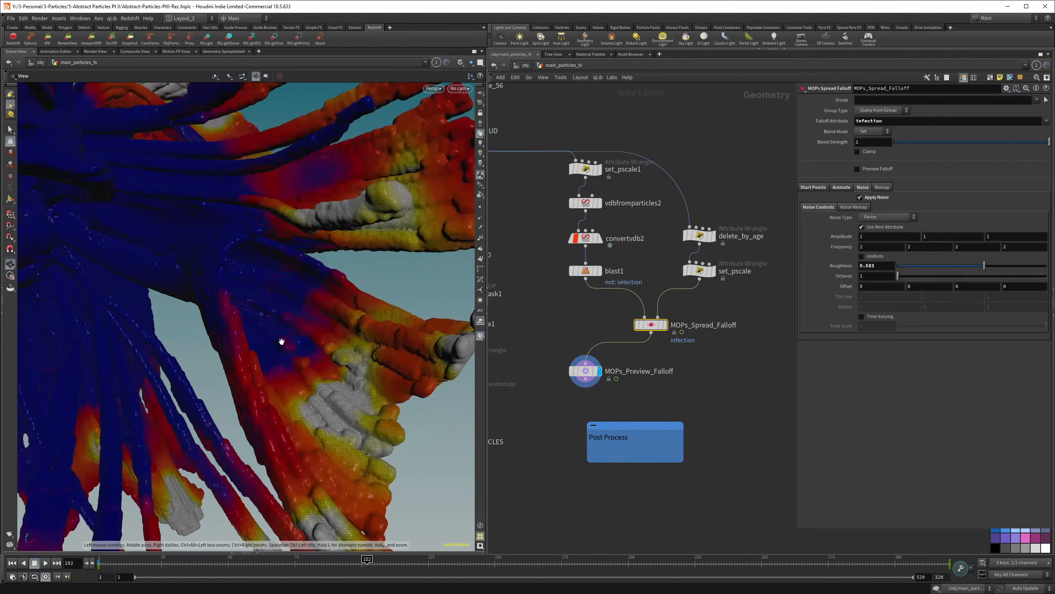
{"action": "mouse_move", "coordinate": [317, 353]}
{"action": "left_mouse_down"}
{"action": "mouse_move", "coordinate": [298, 378]}
{"action": "mouse_move", "coordinate": [320, 367]}
{"action": "left_mouse_up"}
{"action": "scroll", "coordinate": [320, 366], "scroll_direction": "down", "scroll_amount": 8}
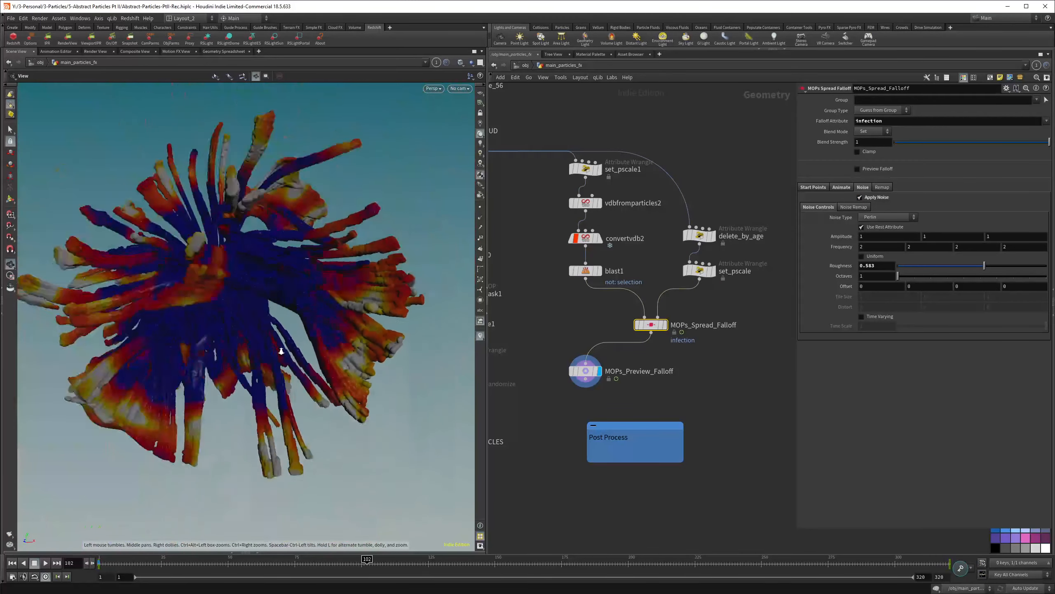
{"action": "left_click_drag", "start_coordinate": [276, 333], "coordinate": [302, 358]}
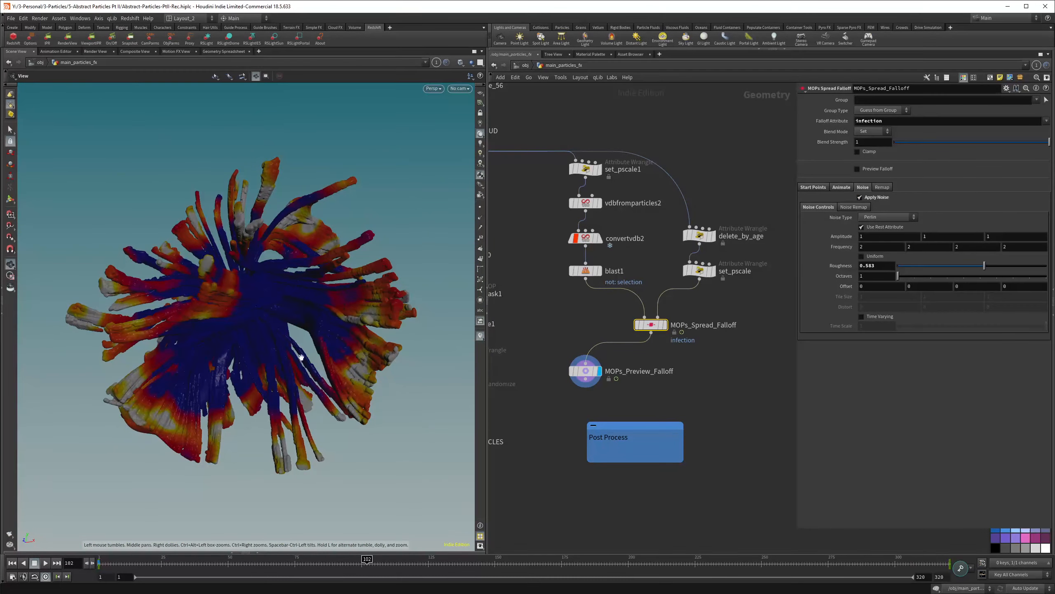
- Render a flipbook of the infection spread from frame 1 and review its playback in MPlay
{"action": "left_click", "coordinate": [97, 566]}
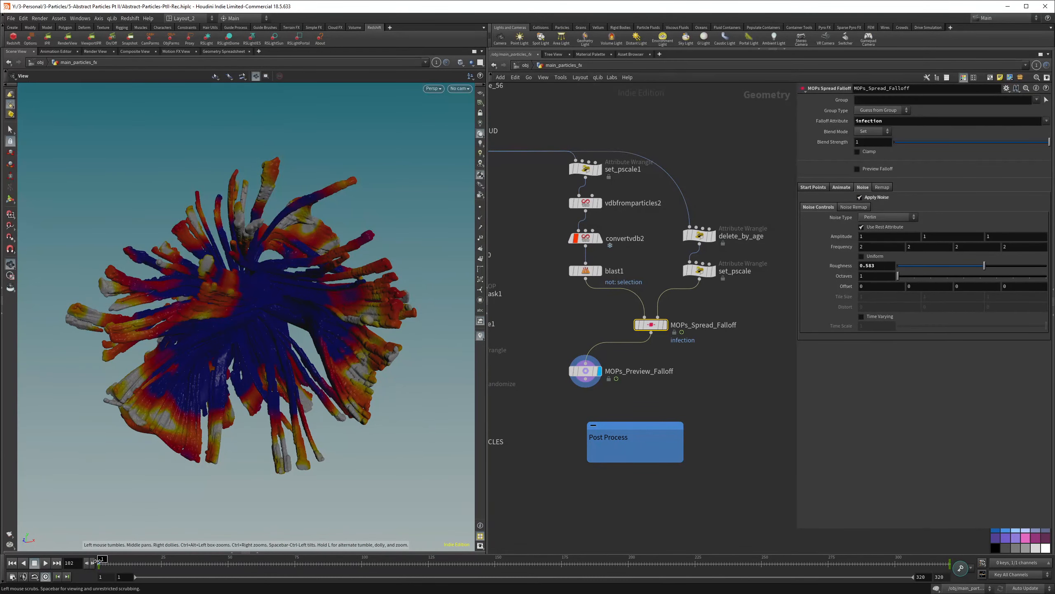
{"action": "left_click", "coordinate": [9, 534]}
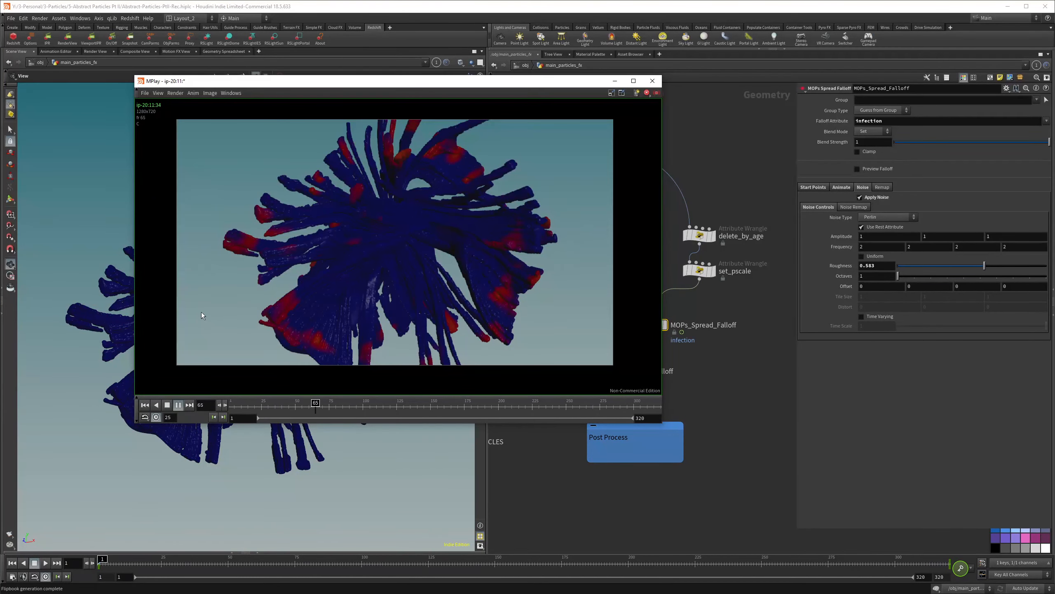
{"action": "scroll", "coordinate": [427, 265], "scroll_direction": "up", "scroll_amount": 2}
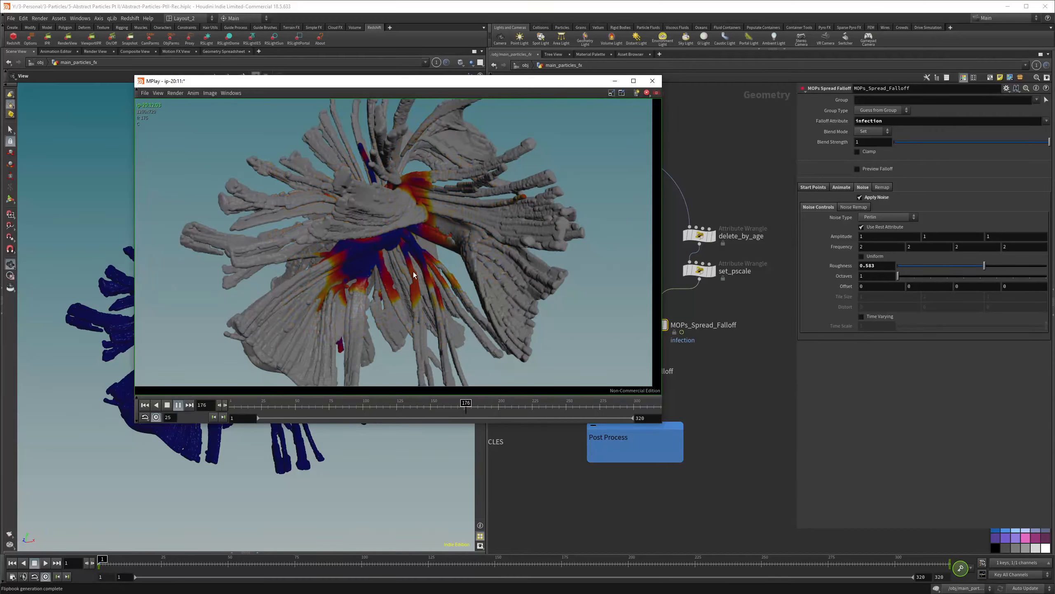
{"action": "scroll", "coordinate": [398, 244], "scroll_direction": "down", "scroll_amount": 3}
{"action": "scroll", "coordinate": [398, 245], "scroll_direction": "up", "scroll_amount": 4}
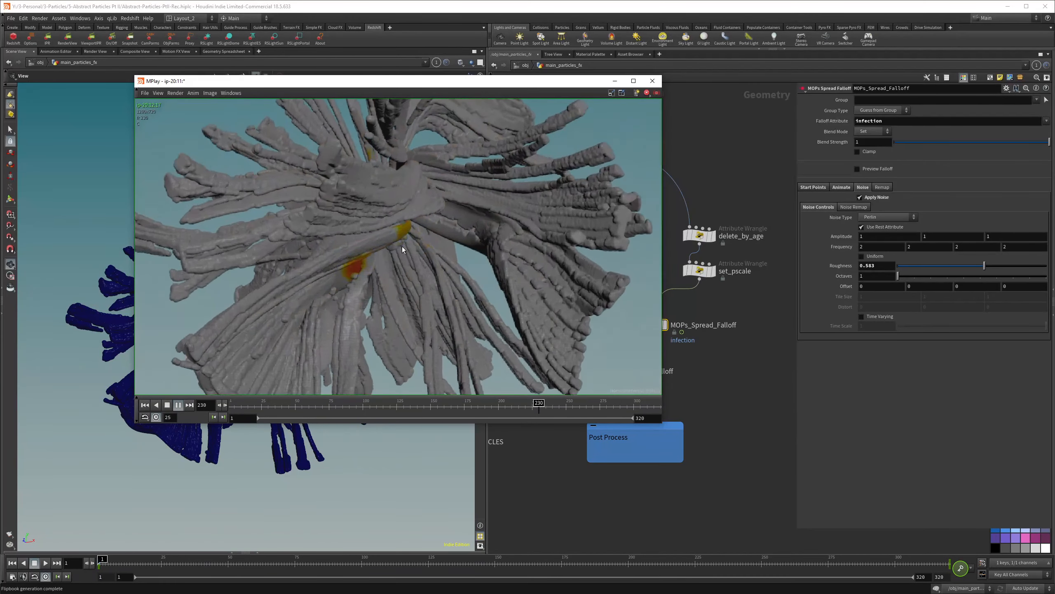
{"action": "scroll", "coordinate": [379, 246], "scroll_direction": "down", "scroll_amount": 2}
{"action": "scroll", "coordinate": [379, 246], "scroll_direction": "down", "scroll_amount": 2}
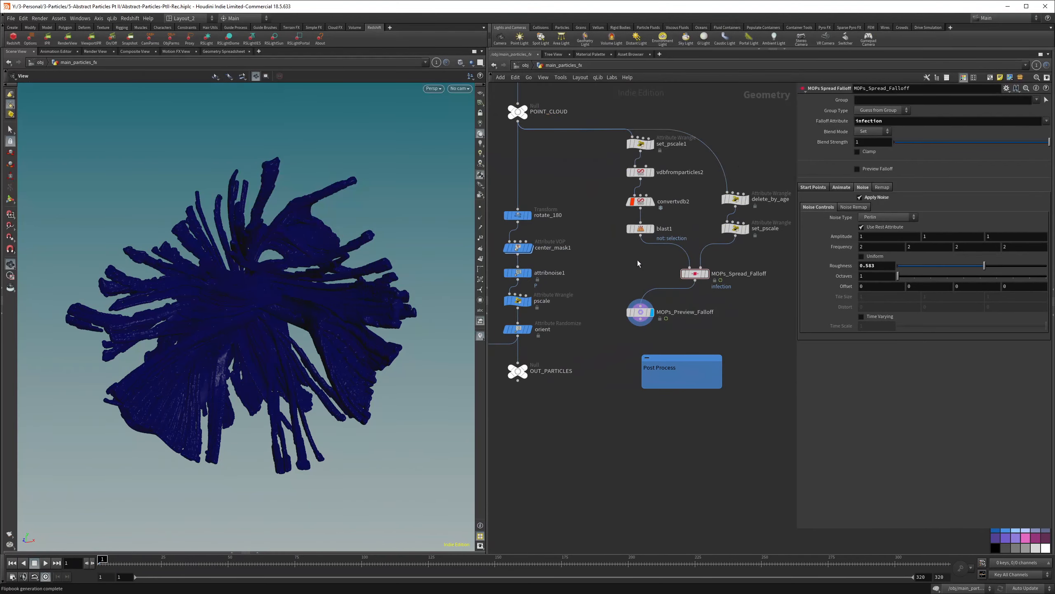
- Add an Attribute Transfer node below the MOPs_Preview_Falloff node
{"action": "scroll", "coordinate": [609, 287], "scroll_direction": "down", "scroll_amount": 3}
{"action": "scroll", "coordinate": [579, 208], "scroll_direction": "up", "scroll_amount": 3}
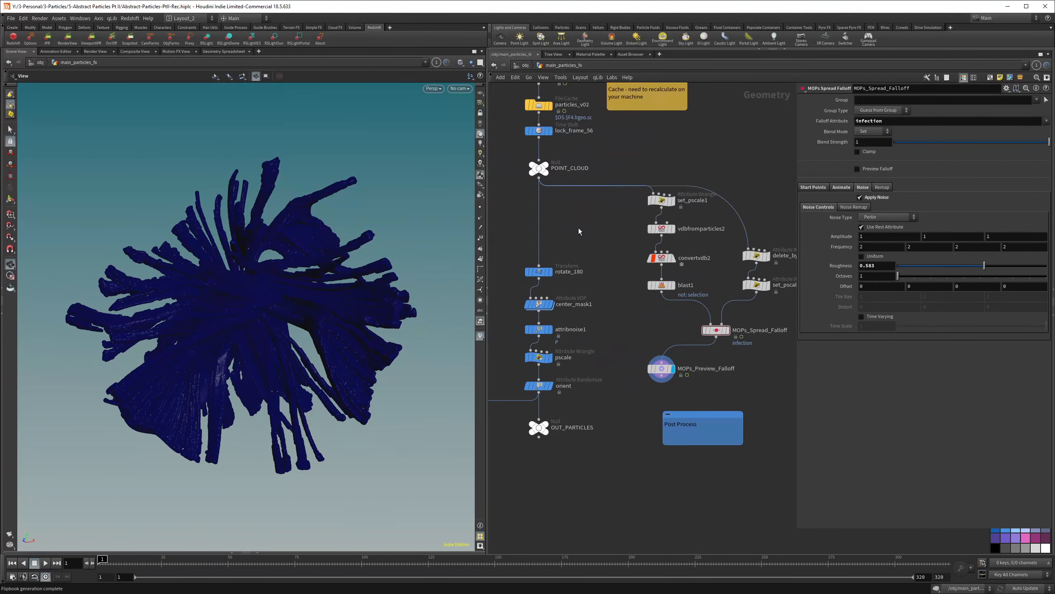
{"action": "scroll", "coordinate": [586, 268], "scroll_direction": "down", "scroll_amount": 2}
{"action": "scroll", "coordinate": [682, 266], "scroll_direction": "up", "scroll_amount": 1}
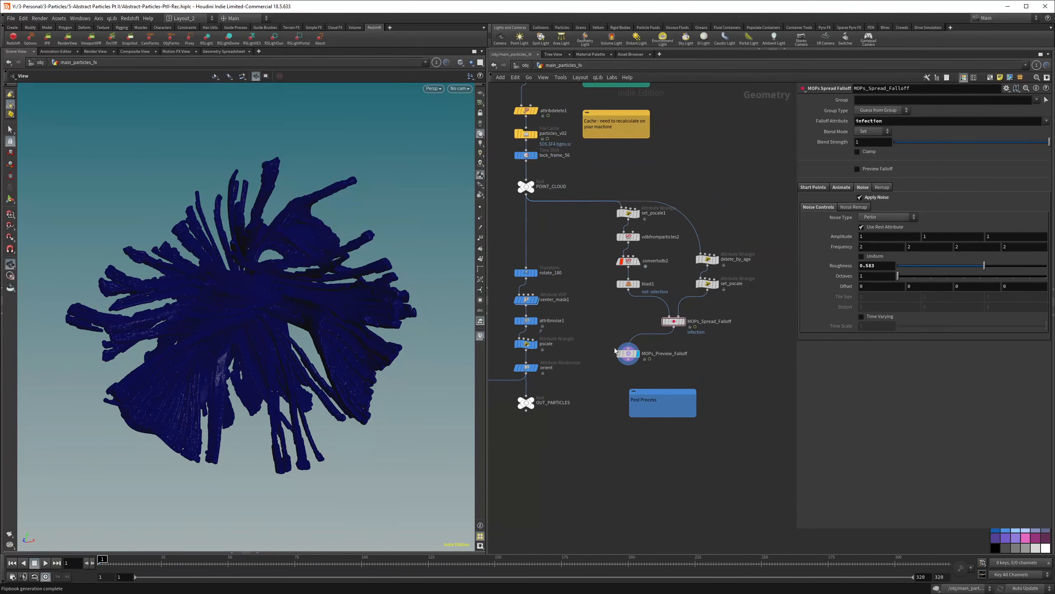
{"action": "middle_click_drag", "start_coordinate": [525, 286], "coordinate": [542, 281]}
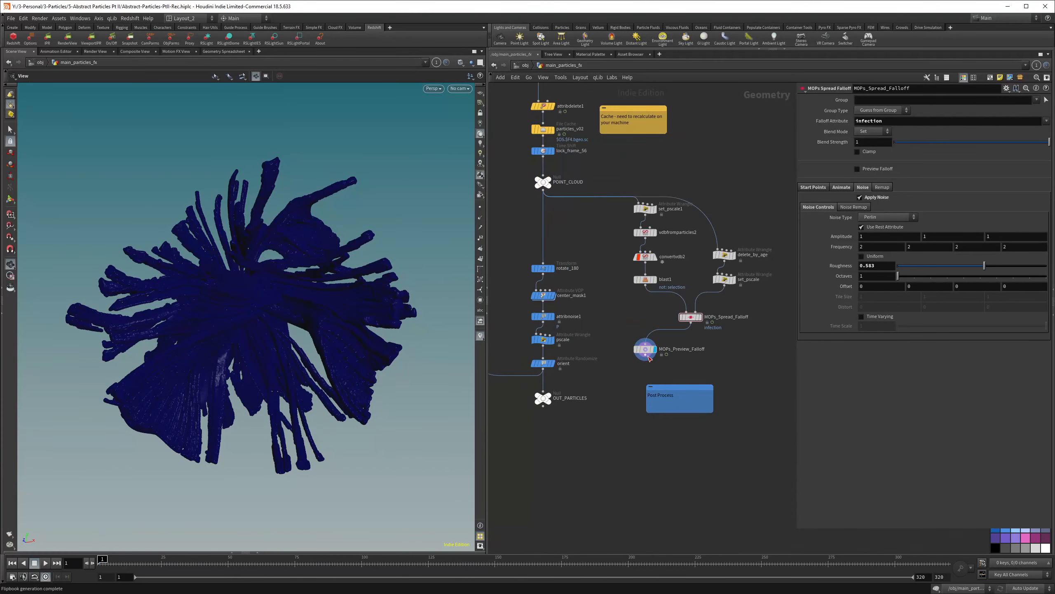
{"action": "scroll", "coordinate": [609, 304], "scroll_direction": "down", "scroll_amount": 2}
{"action": "scroll", "coordinate": [603, 332], "scroll_direction": "up", "scroll_amount": 2}
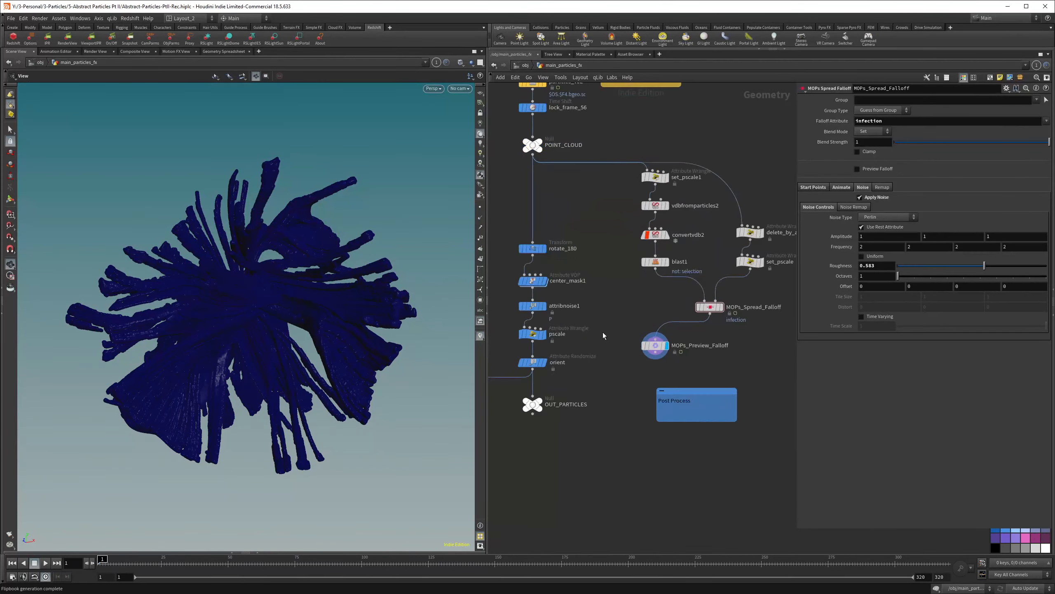
{"action": "key", "text": "Tab"}
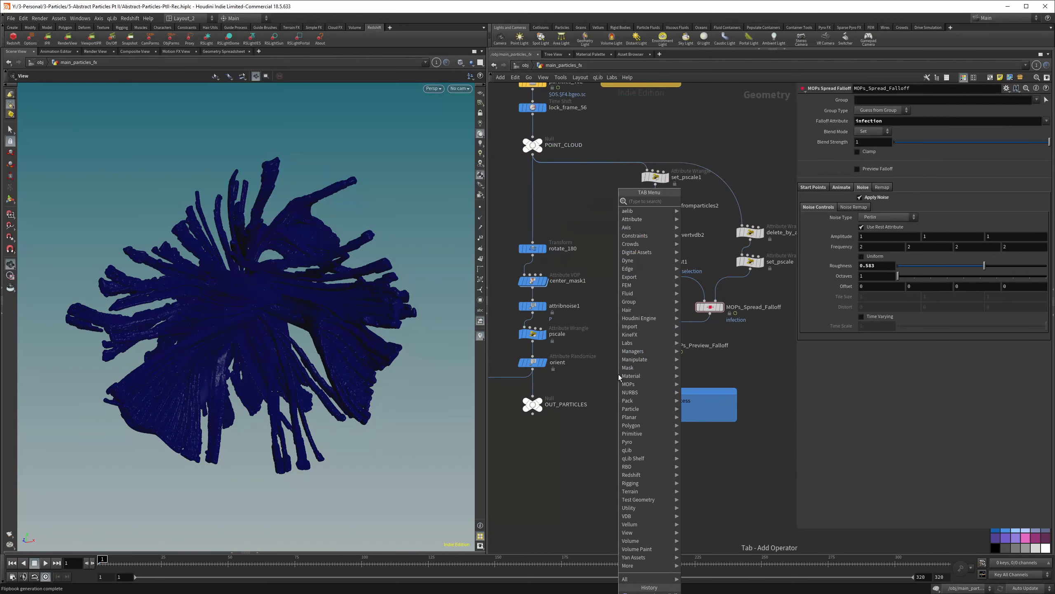
{"action": "type", "text": "attribt"}
{"action": "key", "text": "Return"}
{"action": "left_click", "coordinate": [619, 375]}
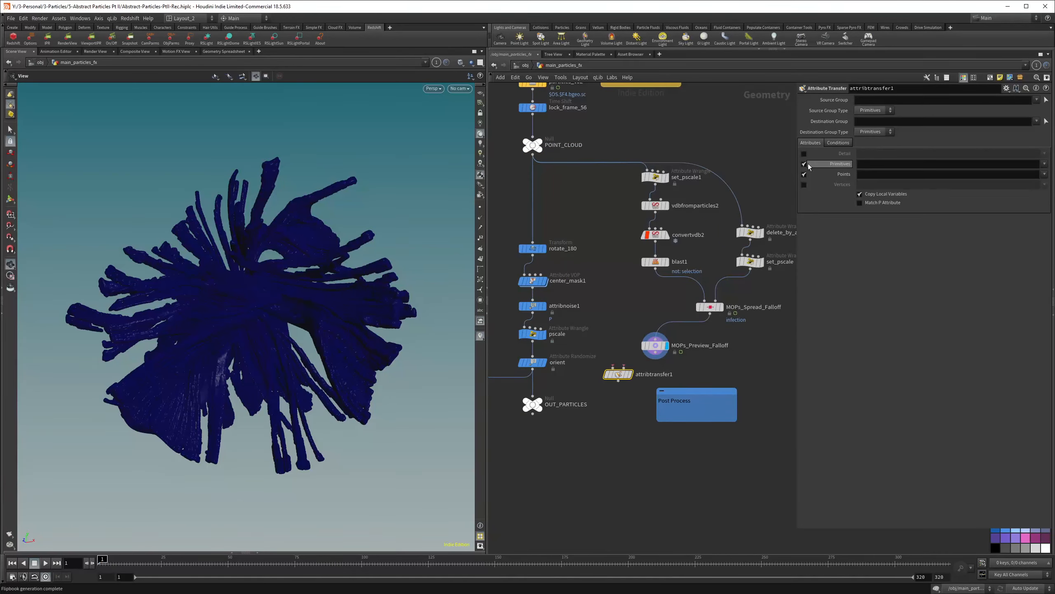
- Turn off primitive attributes on the Attribute Transfer node and set its point attributes to infection
{"action": "left_click", "coordinate": [805, 164]}
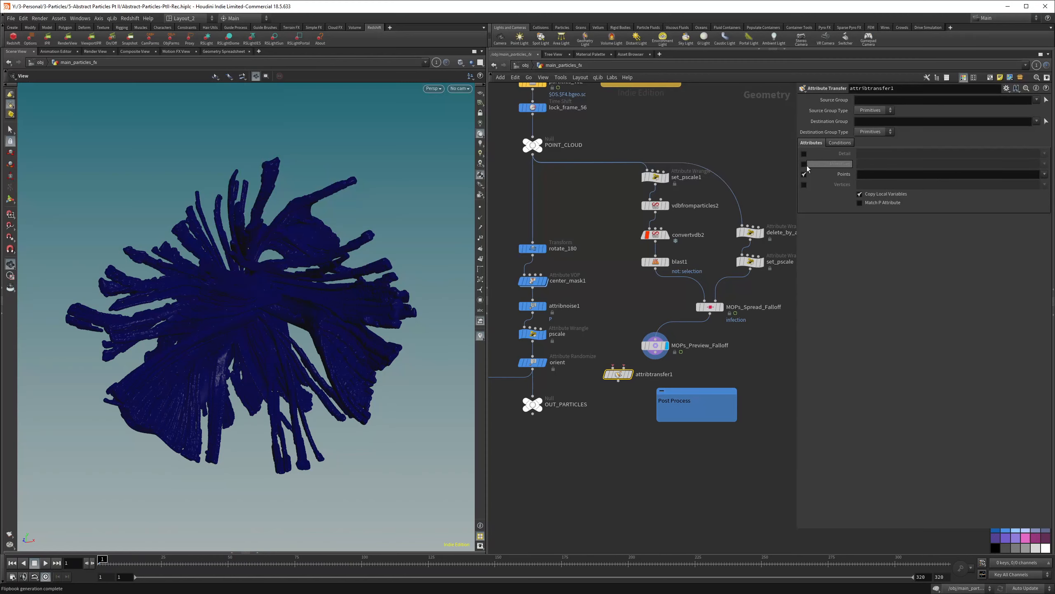
{"action": "left_click", "coordinate": [869, 177]}
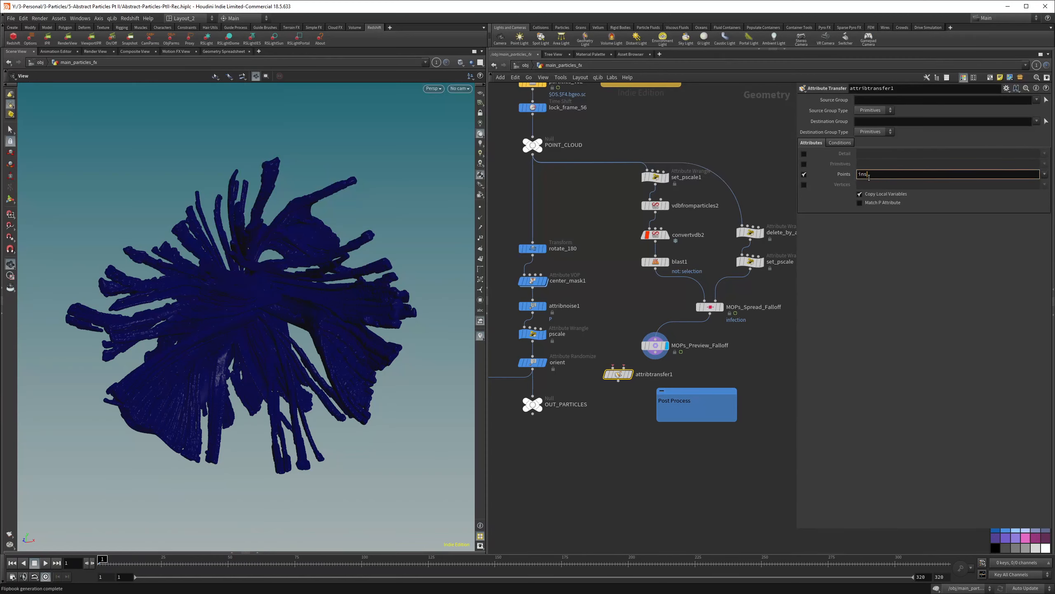
{"action": "type", "text": "insfection"}
{"action": "key", "text": "Return"}
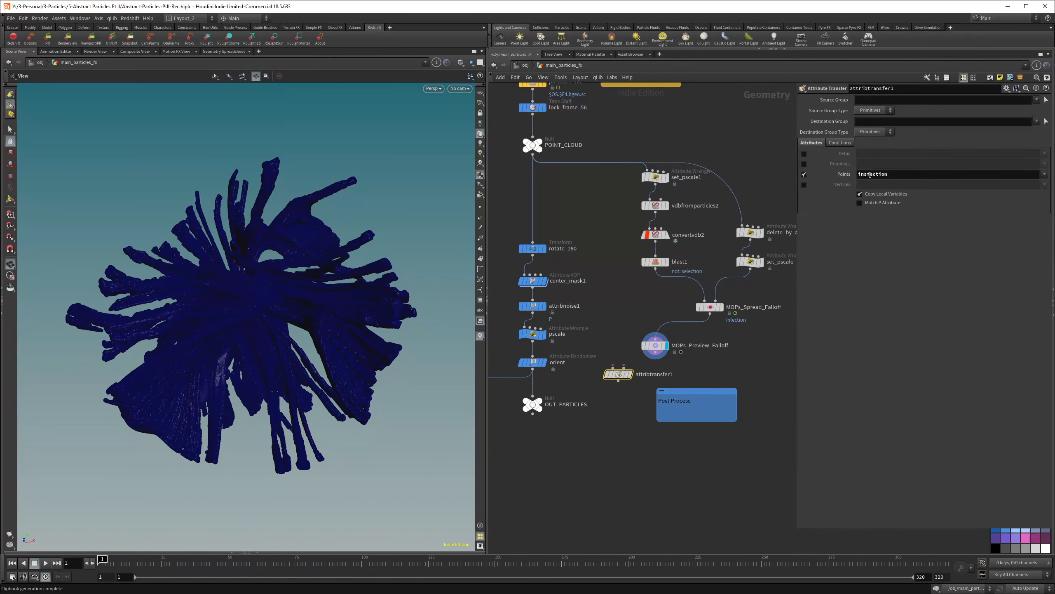
{"action": "left_click", "coordinate": [867, 174]}
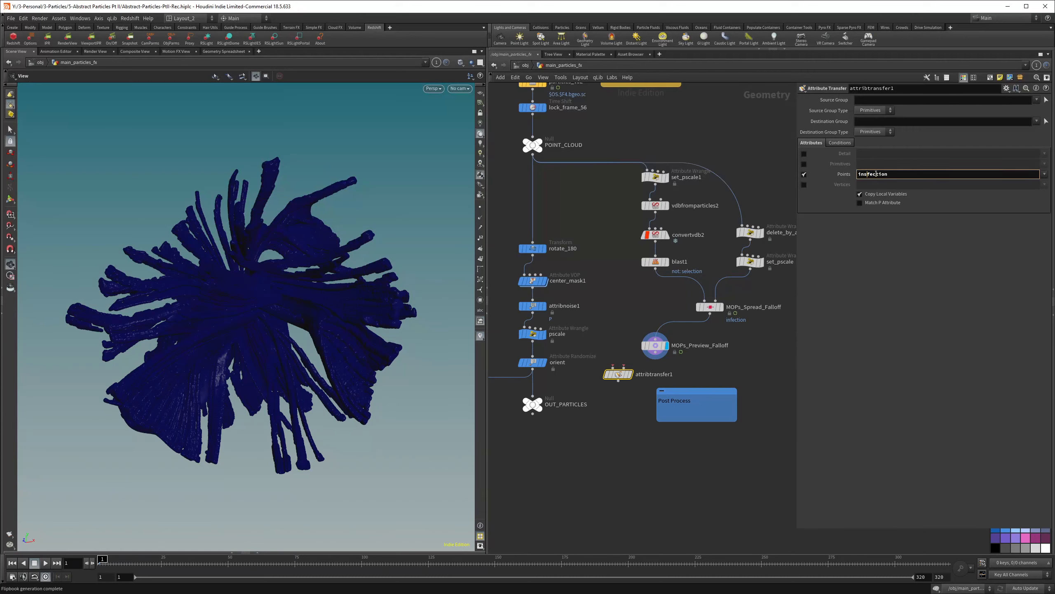
{"action": "key", "text": "BackSpace"}
{"action": "key", "text": "Return"}
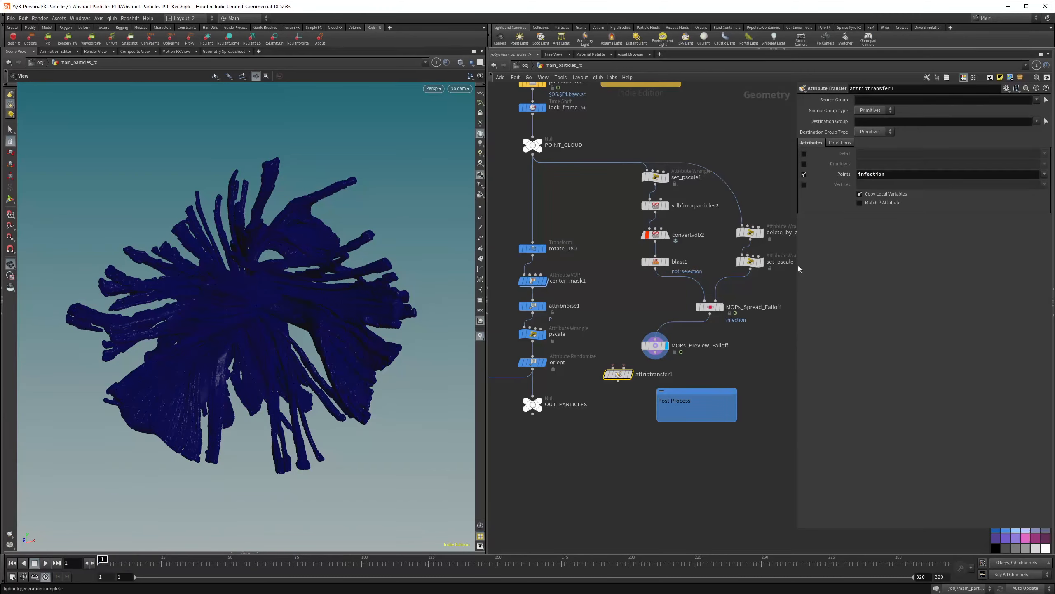
- Wire POINT_CLOUD and MOPs_Spread_Falloff into attribtransfer1, and feed its output into the relocated MOPs_Preview_Falloff
{"action": "left_click_drag", "start_coordinate": [536, 158], "coordinate": [614, 366]}
{"action": "left_click_drag", "start_coordinate": [709, 313], "coordinate": [624, 368]}
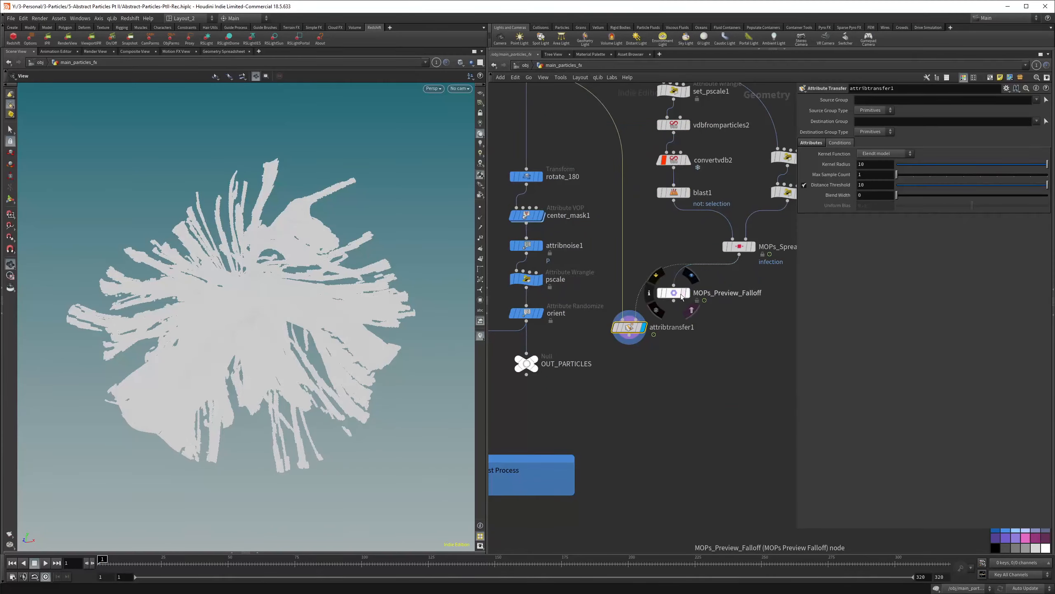
{"action": "left_click_drag", "start_coordinate": [679, 295], "coordinate": [652, 406]}
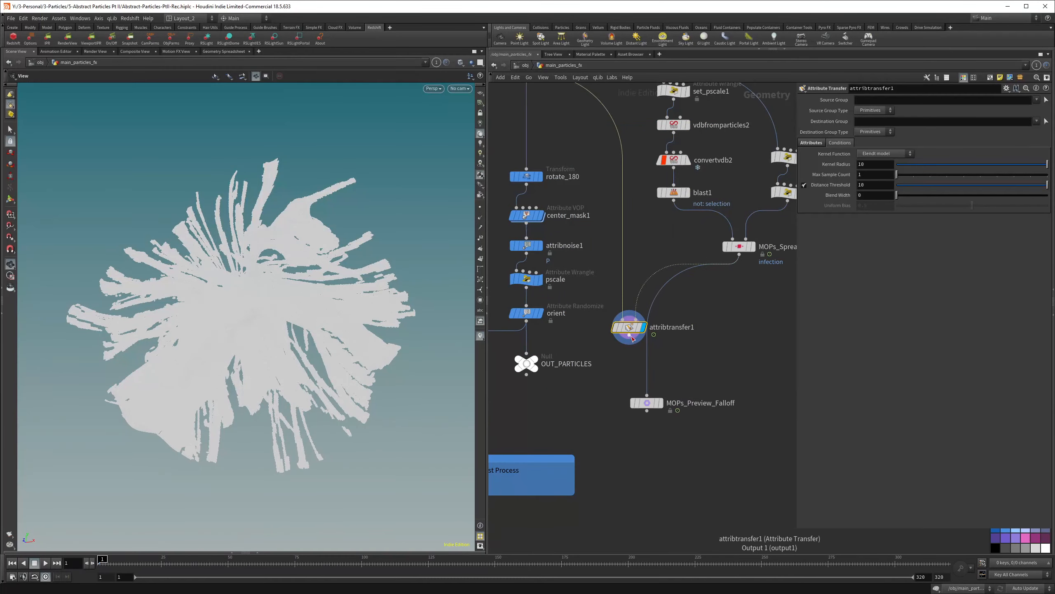
{"action": "left_click_drag", "start_coordinate": [632, 339], "coordinate": [647, 394]}
- Display MOPs_Preview_Falloff at frame 151 and set its Falloff Attribute to infection
{"action": "left_click", "coordinate": [660, 403]}
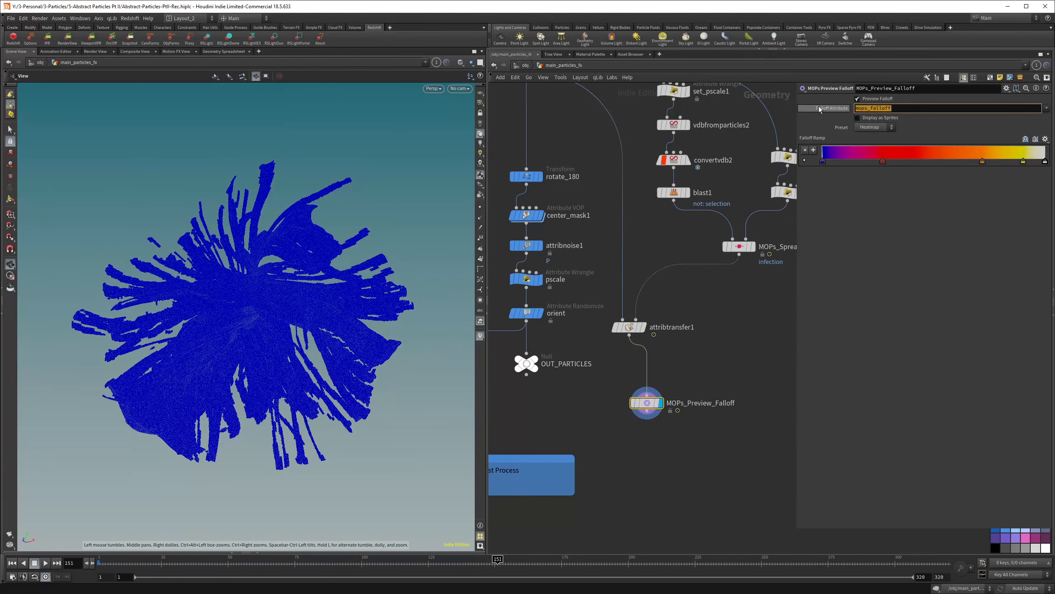
{"action": "key", "text": "BackSpace"}
{"action": "type", "text": "infection"}
{"action": "key", "text": "Return"}
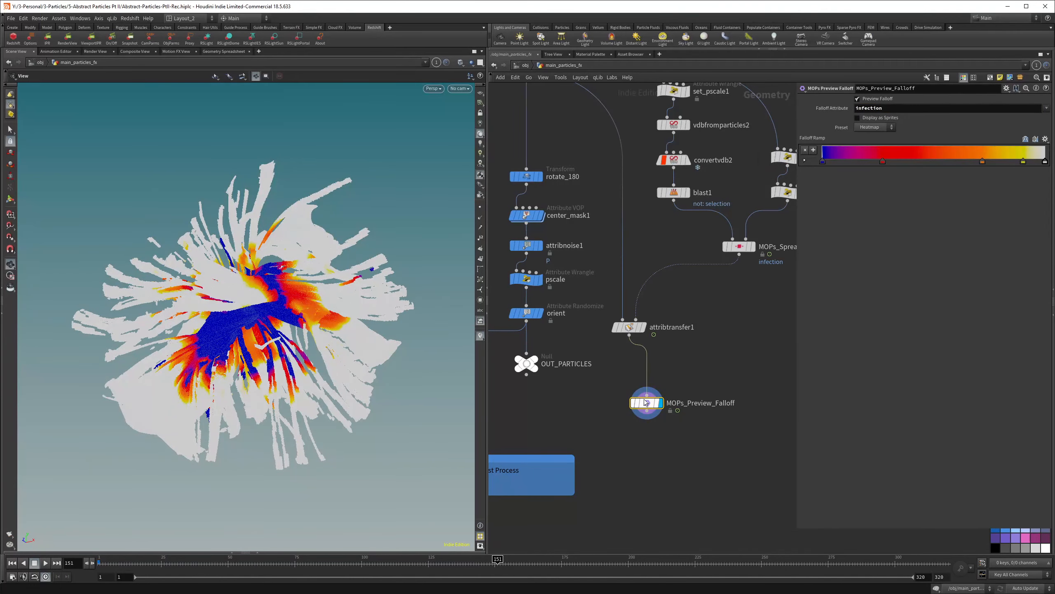
- Examine the transferred infection falloff on the point cloud, and review the node branches that feed it
{"action": "left_click_drag", "start_coordinate": [269, 329], "coordinate": [279, 324]}
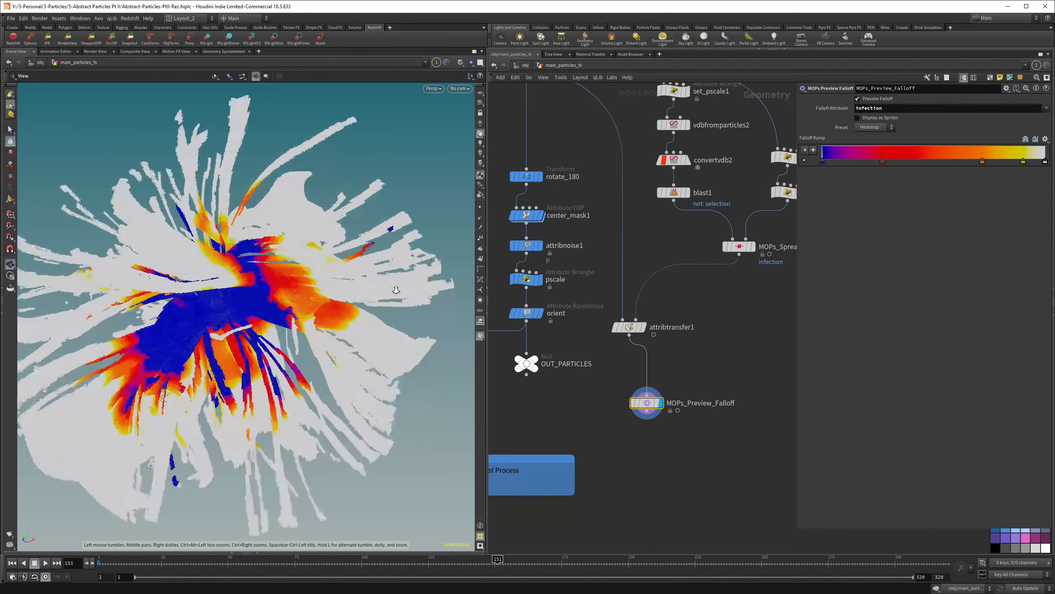
{"action": "scroll", "coordinate": [278, 322], "scroll_direction": "up", "scroll_amount": 6}
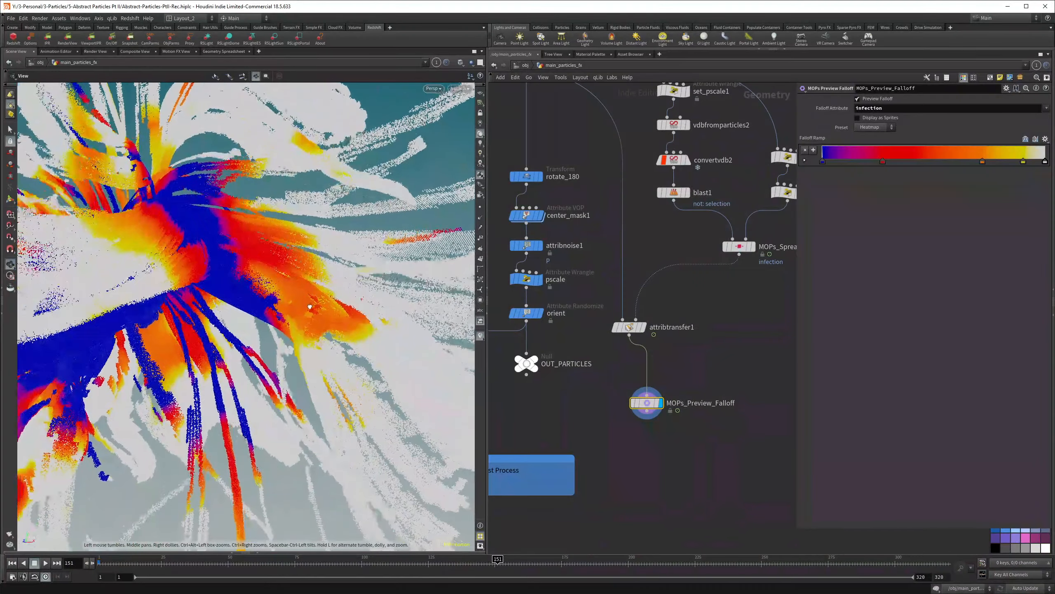
{"action": "scroll", "coordinate": [310, 305], "scroll_direction": "down", "scroll_amount": 6}
{"action": "left_click_drag", "start_coordinate": [246, 338], "coordinate": [256, 296]}
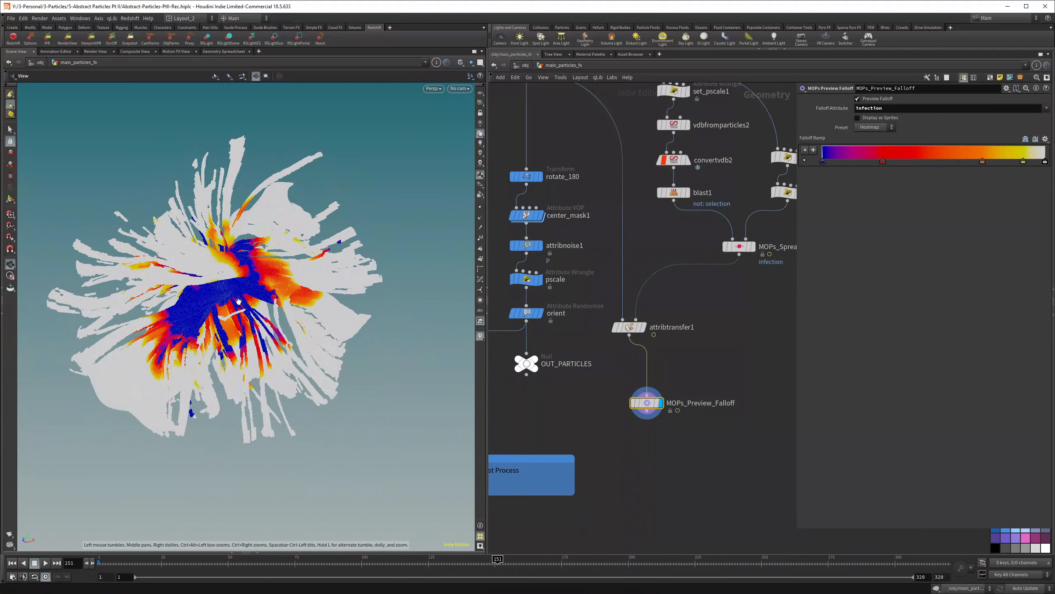
{"action": "scroll", "coordinate": [698, 250], "scroll_direction": "down", "scroll_amount": 5}
{"action": "scroll", "coordinate": [698, 249], "scroll_direction": "up", "scroll_amount": 3}
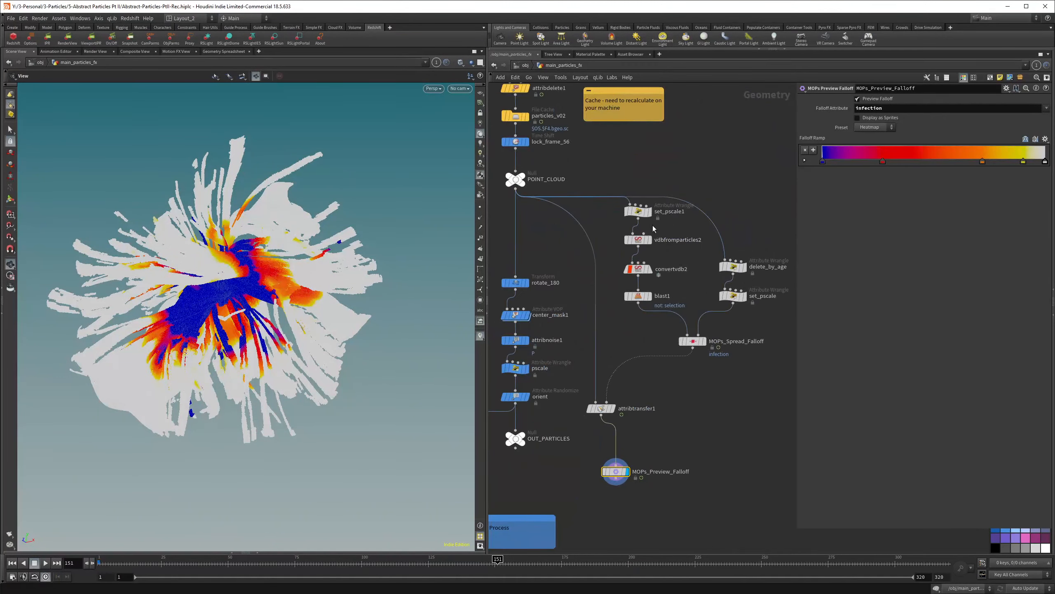
{"action": "scroll", "coordinate": [696, 347], "scroll_direction": "down", "scroll_amount": 3}
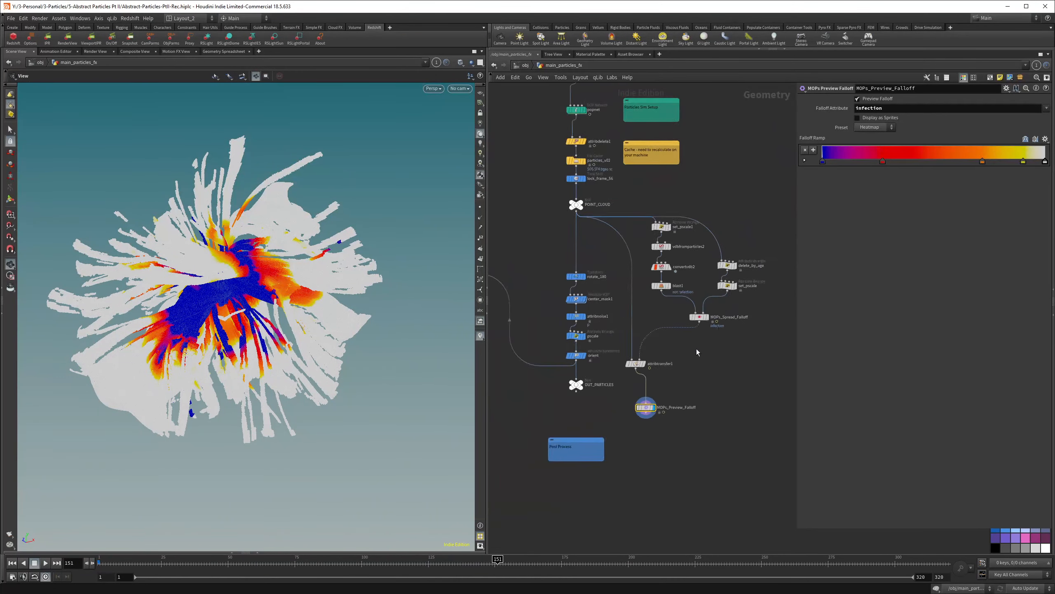
{"action": "scroll", "coordinate": [650, 337], "scroll_direction": "up", "scroll_amount": 3}
{"action": "scroll", "coordinate": [652, 352], "scroll_direction": "down", "scroll_amount": 3}
{"action": "scroll", "coordinate": [670, 308], "scroll_direction": "up", "scroll_amount": 3}
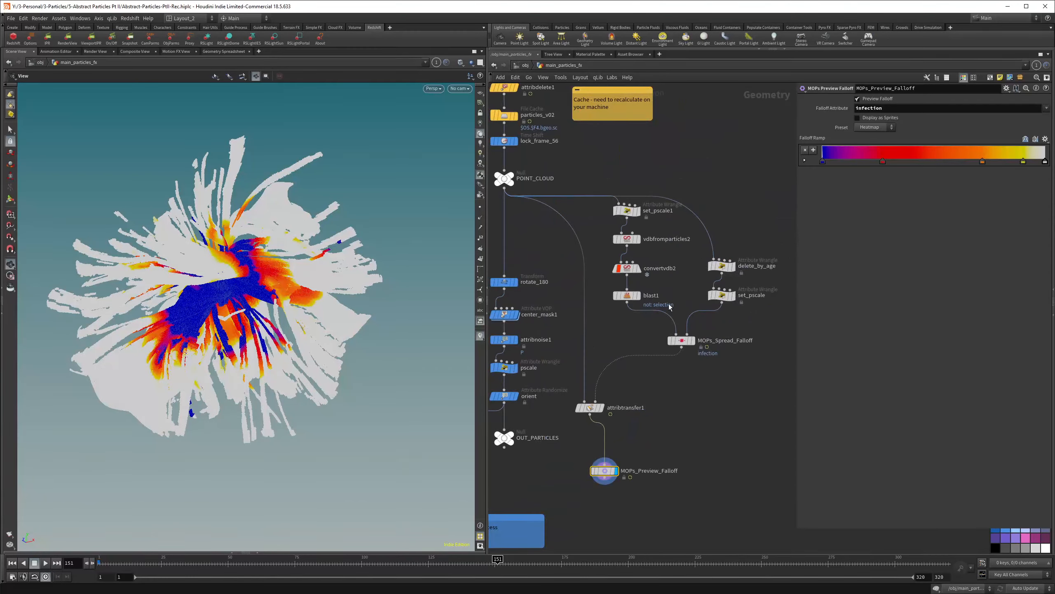
- Move the blue and purple downstream nodes lower to make room, and colour attribtransfer1 yellow and the infection branch red
{"action": "scroll", "coordinate": [670, 307], "scroll_direction": "down", "scroll_amount": 3}
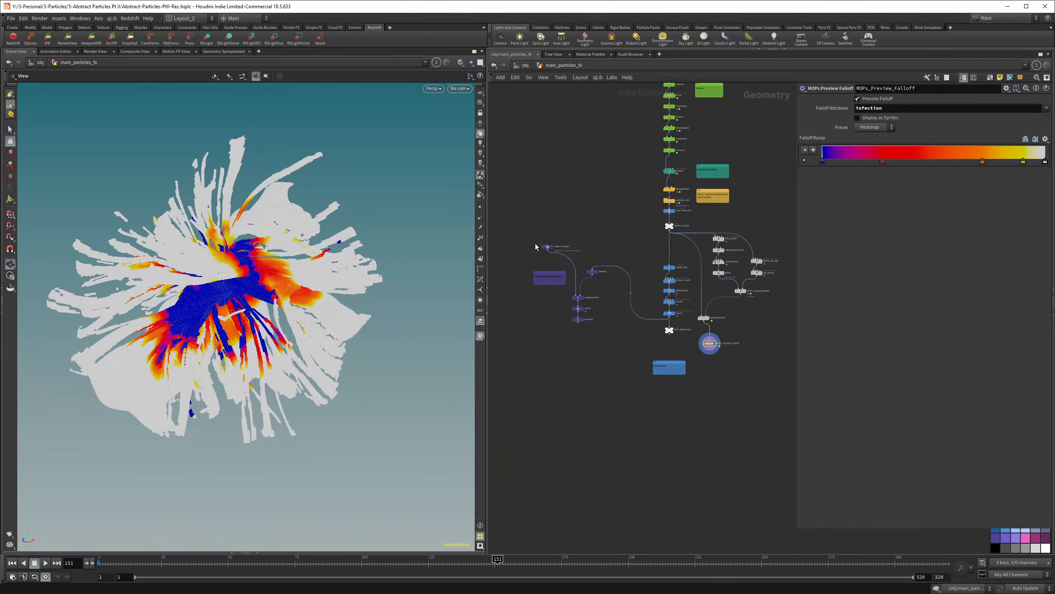
{"action": "left_click_drag", "start_coordinate": [518, 230], "coordinate": [640, 398]}
{"action": "left_click_drag", "start_coordinate": [646, 256], "coordinate": [685, 368], "text": "shift"}
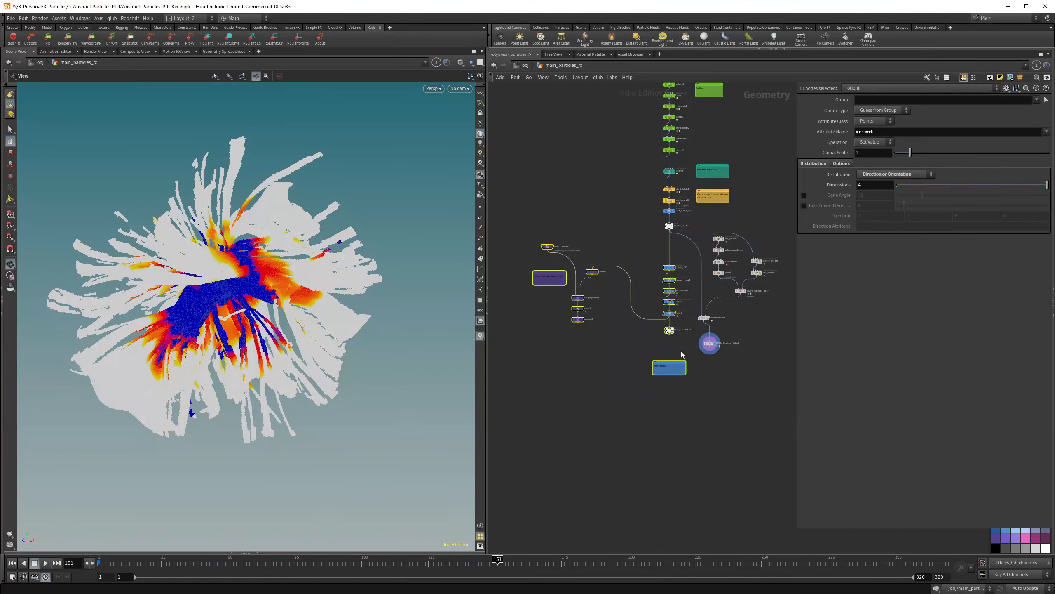
{"action": "left_click", "coordinate": [669, 279]}
{"action": "scroll", "coordinate": [661, 268], "scroll_direction": "up", "scroll_amount": 5}
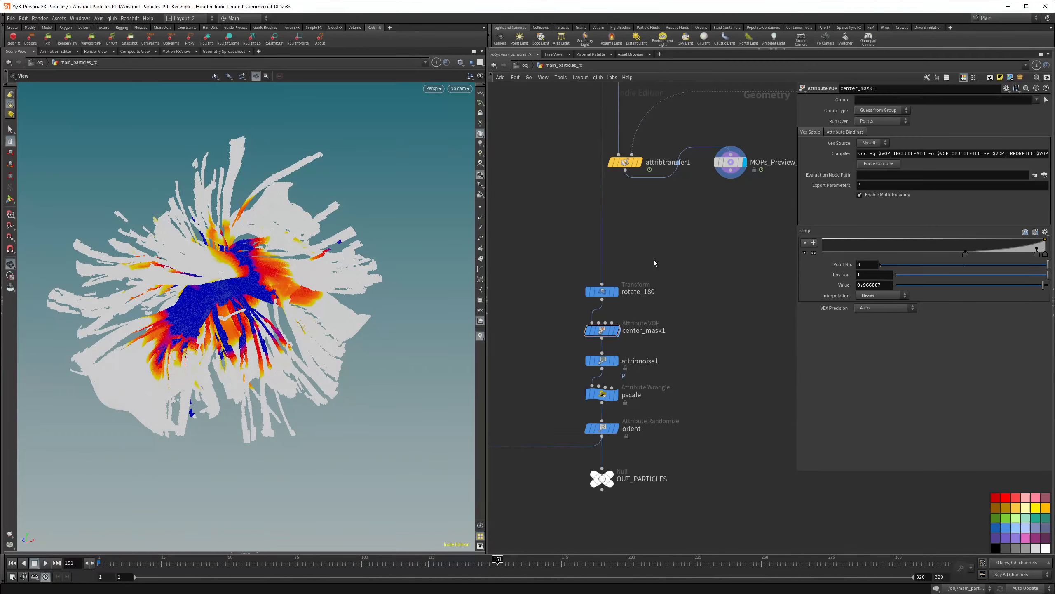
{"action": "scroll", "coordinate": [627, 405], "scroll_direction": "down", "scroll_amount": 3}
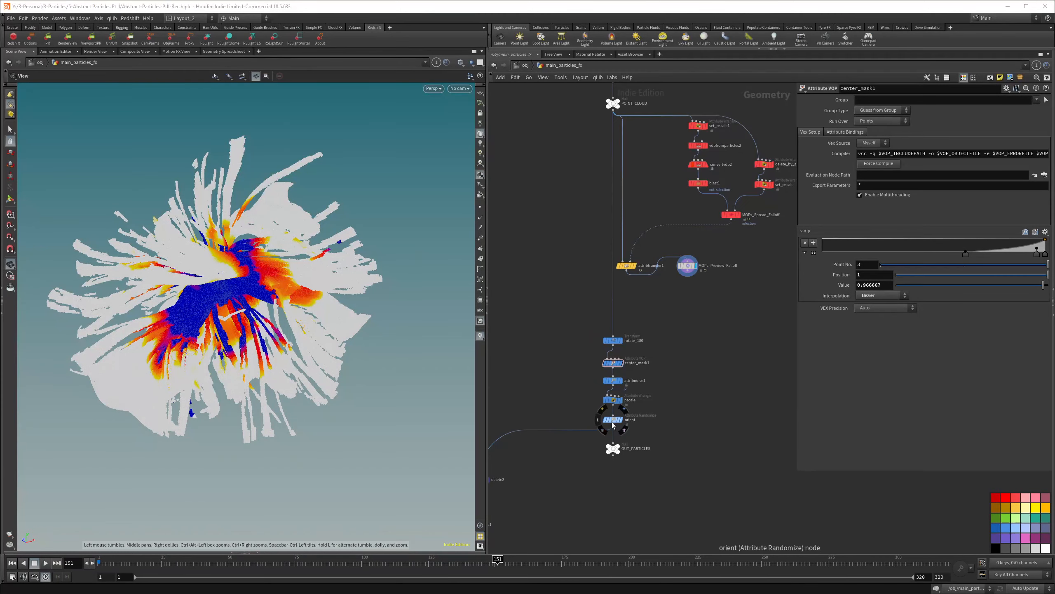
- Pull the orient node out of the lower chain, wire POINT_CLOUD into it above attribtransfer1, and display it
{"action": "scroll", "coordinate": [612, 418], "scroll_direction": "up", "scroll_amount": 2}
{"action": "left_click_drag", "start_coordinate": [611, 420], "coordinate": [602, 260]}
{"action": "scroll", "coordinate": [647, 453], "scroll_direction": "down", "scroll_amount": 3}
{"action": "scroll", "coordinate": [613, 212], "scroll_direction": "up", "scroll_amount": 3}
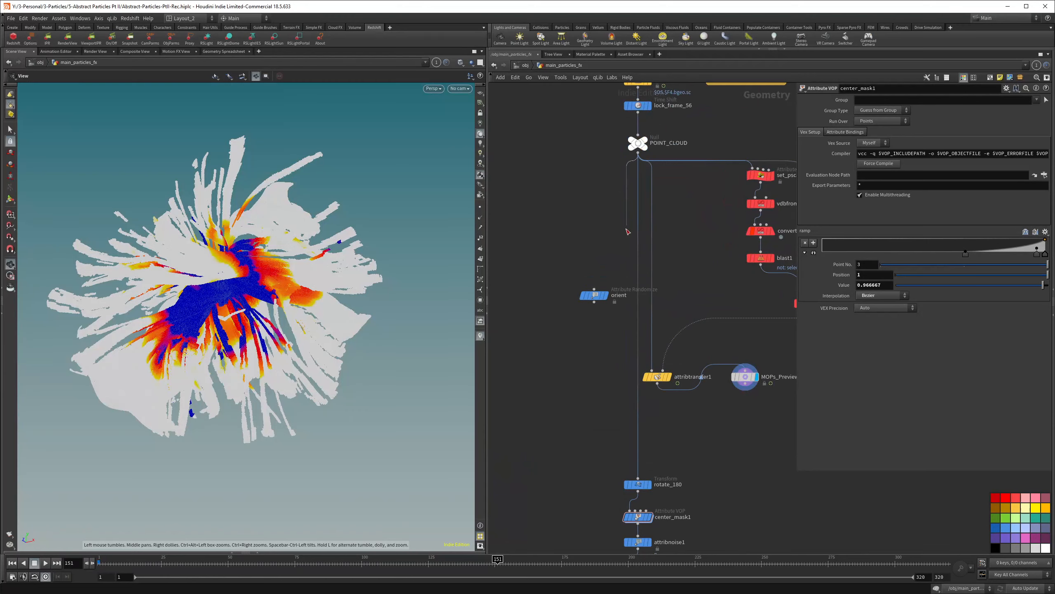
{"action": "left_click_drag", "start_coordinate": [639, 156], "coordinate": [594, 289]}
{"action": "scroll", "coordinate": [617, 303], "scroll_direction": "up", "scroll_amount": 3}
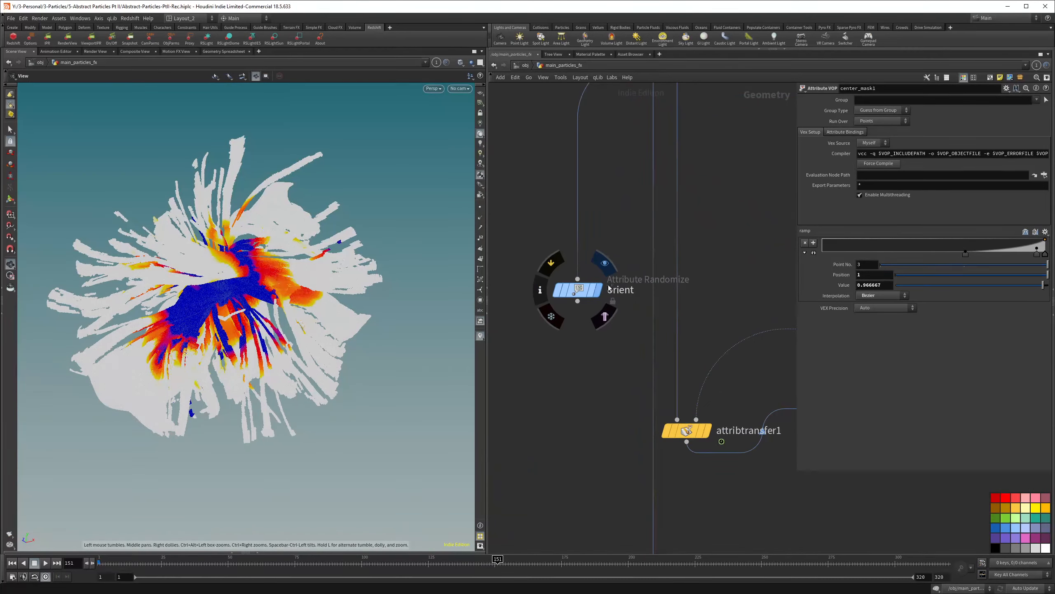
{"action": "left_click", "coordinate": [605, 262]}
{"action": "left_click_drag", "start_coordinate": [583, 293], "coordinate": [608, 305]}
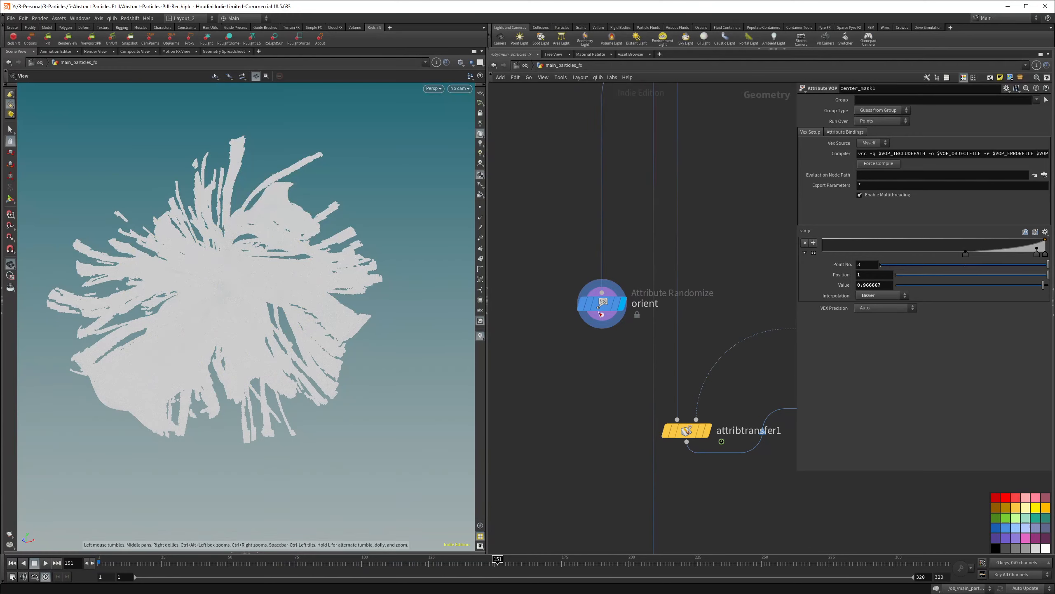
- Feed the orient node's output into attribtransfer1 and rename the node randomize_rotation
{"action": "left_click_drag", "start_coordinate": [602, 307], "coordinate": [672, 400]}
{"action": "scroll", "coordinate": [600, 290], "scroll_direction": "down", "scroll_amount": 4}
{"action": "scroll", "coordinate": [600, 293], "scroll_direction": "up", "scroll_amount": 2}
{"action": "left_click_drag", "start_coordinate": [612, 280], "coordinate": [637, 284]}
{"action": "left_click", "coordinate": [636, 285]}
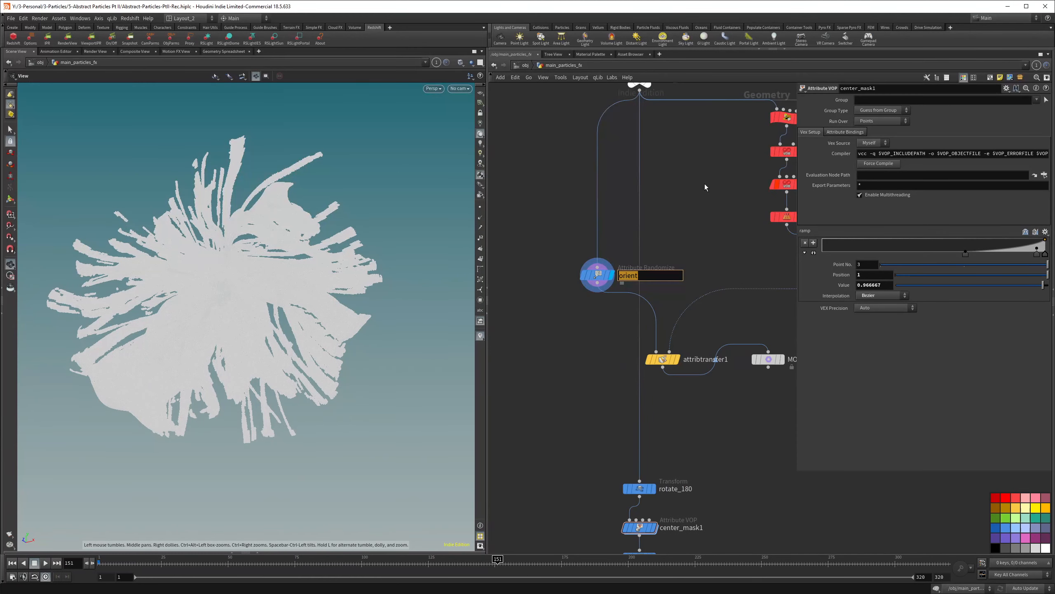
{"action": "type", "text": "randomize_rotation"}
{"action": "key", "text": "Return"}
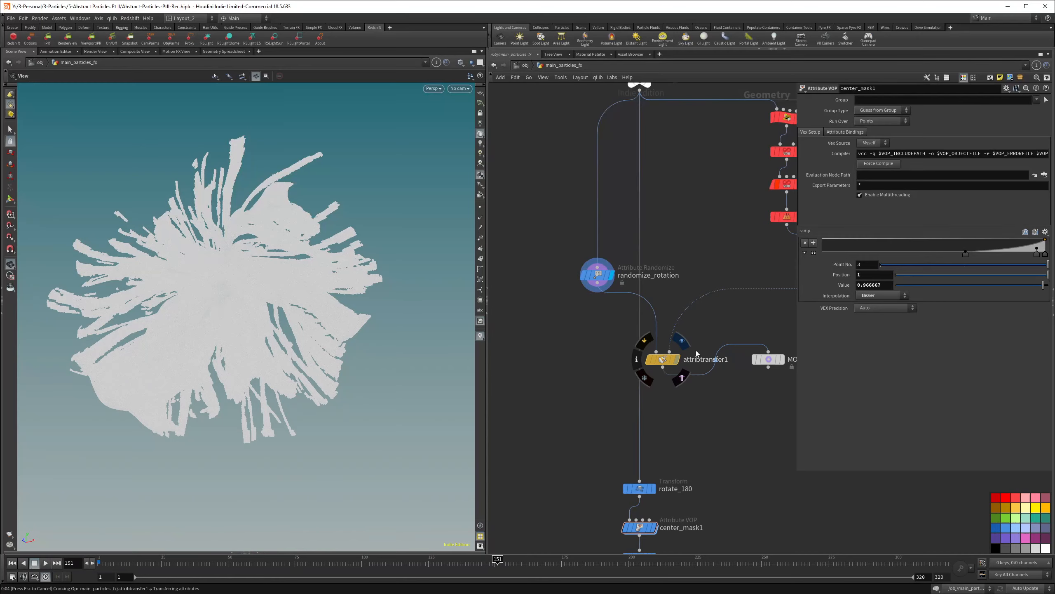
- Display attribtransfer1, move the pscale wrangle out of the lower chain, wire it after attribtransfer1, and display pscale
{"action": "scroll", "coordinate": [619, 198], "scroll_direction": "down", "scroll_amount": 3}
{"action": "scroll", "coordinate": [649, 421], "scroll_direction": "up", "scroll_amount": 3}
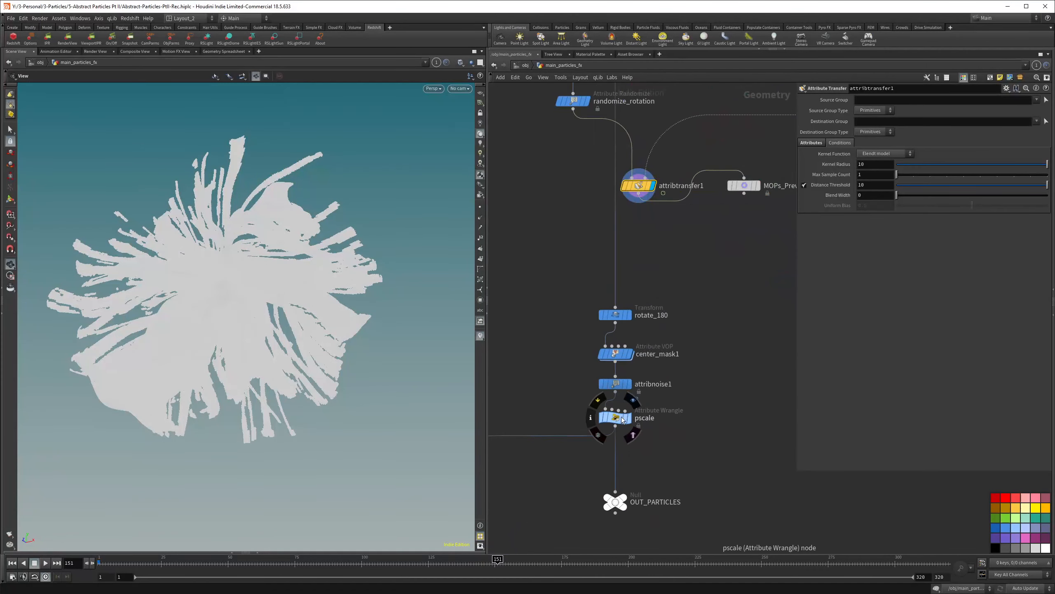
{"action": "left_click_drag", "start_coordinate": [622, 420], "coordinate": [655, 250]}
{"action": "scroll", "coordinate": [655, 250], "scroll_direction": "up", "scroll_amount": 3}
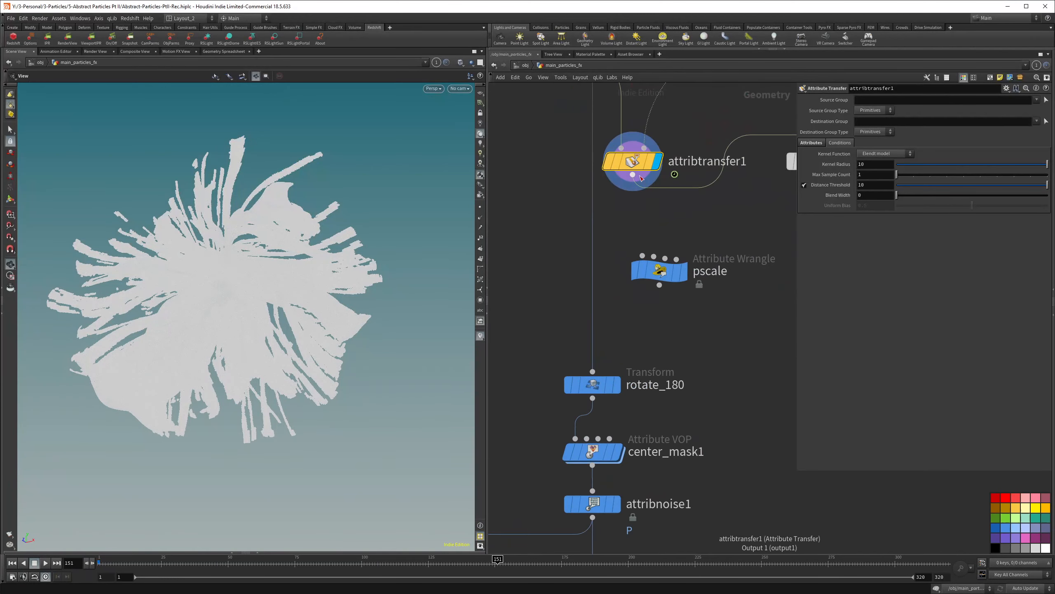
{"action": "left_click", "coordinate": [685, 274]}
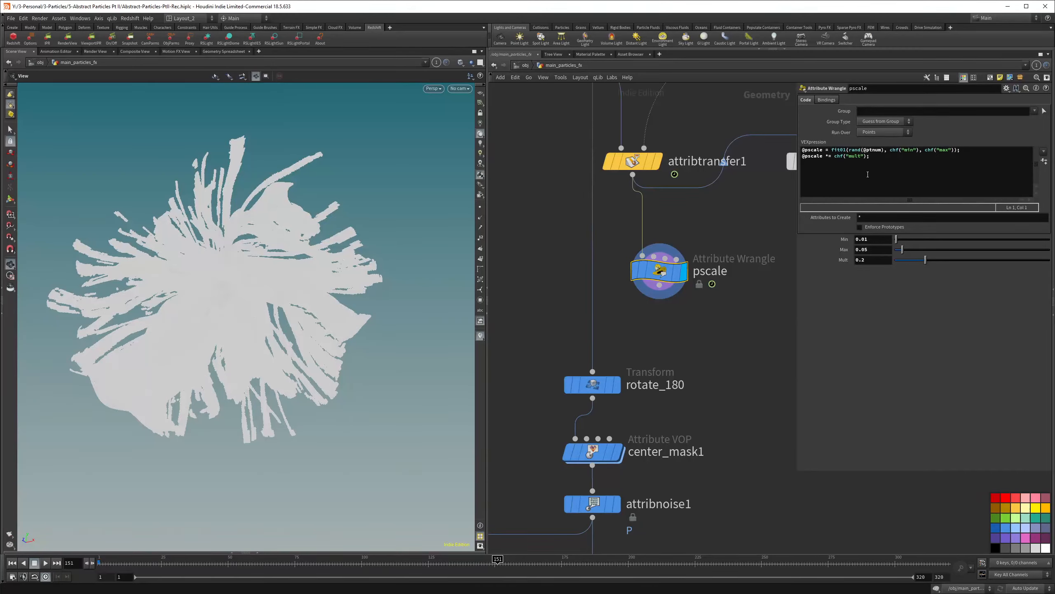
{"action": "left_click", "coordinate": [894, 165]}
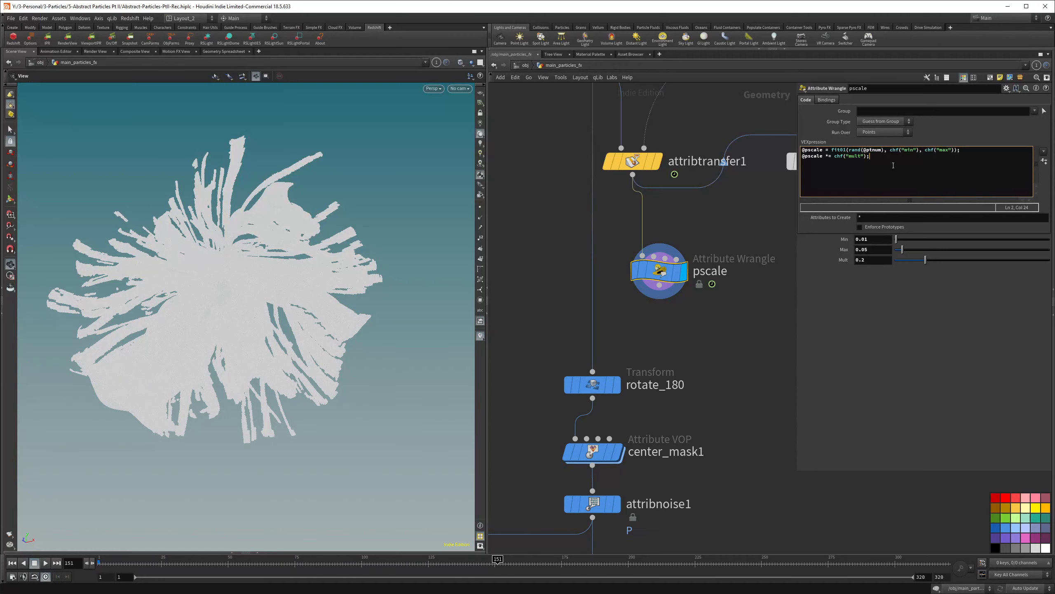
{"action": "key", "text": "ctrl+Home"}
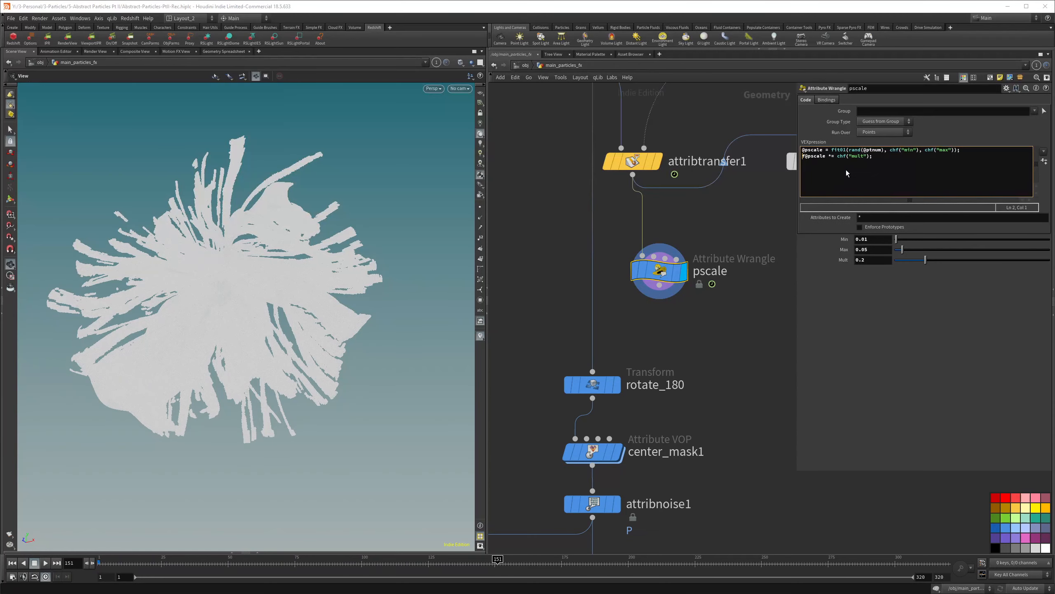
{"action": "type", "text": "f"}
{"action": "key", "text": "Escape"}
{"action": "left_click", "coordinate": [883, 161]}
{"action": "key", "text": "Return"}
{"action": "type", "text": "f@p"}
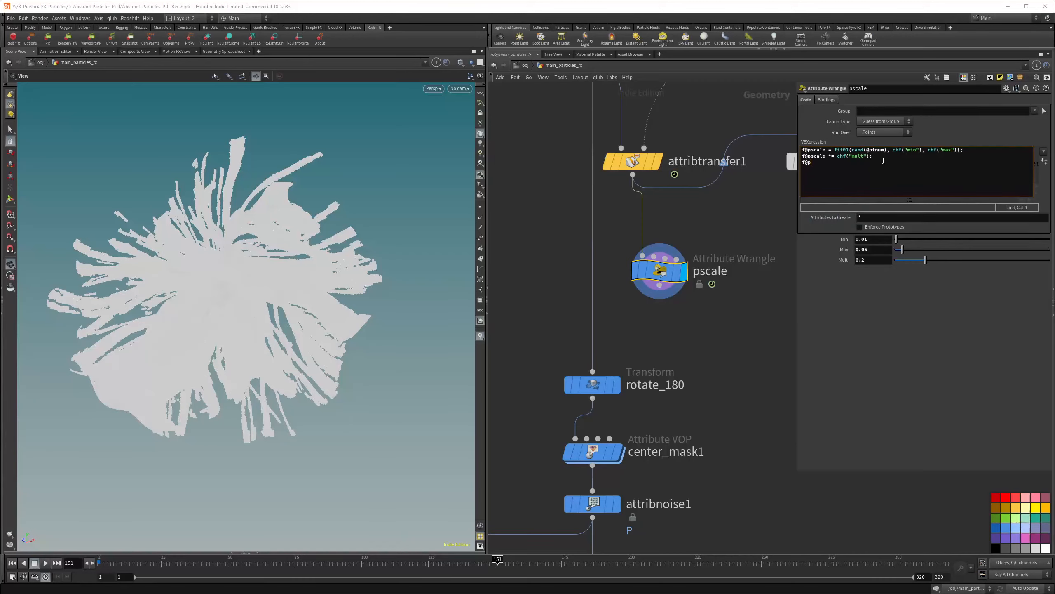
{"action": "type", "text": "scale =*= @injection;"}
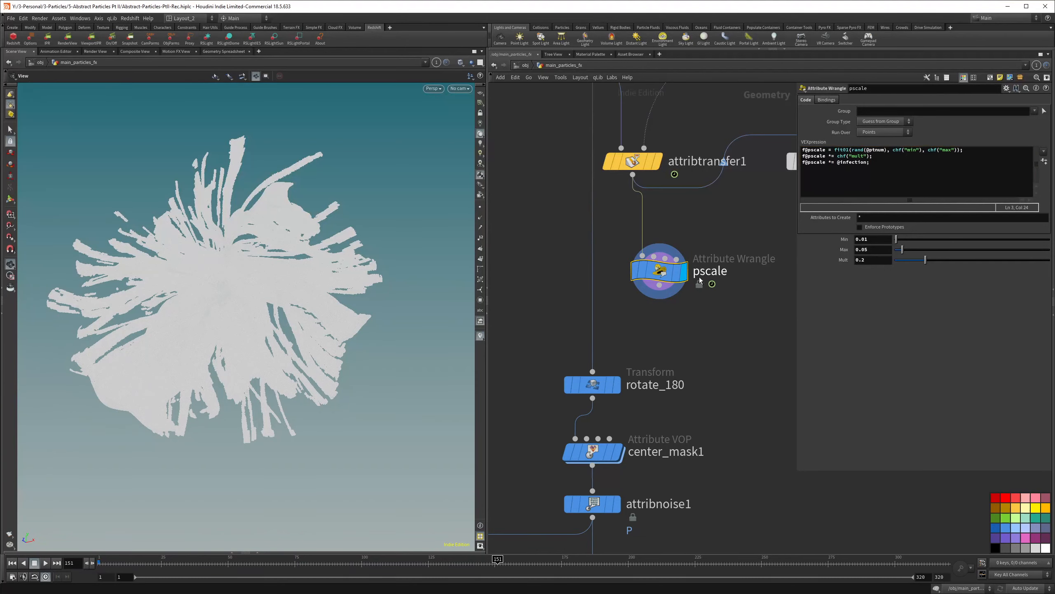
- Align pscale beneath attribtransfer1 and preview the scaled particles as discs at frame 64 through the viewport display options
{"action": "scroll", "coordinate": [640, 200], "scroll_direction": "down", "scroll_amount": 2}
{"action": "scroll", "coordinate": [649, 176], "scroll_direction": "up", "scroll_amount": 2}
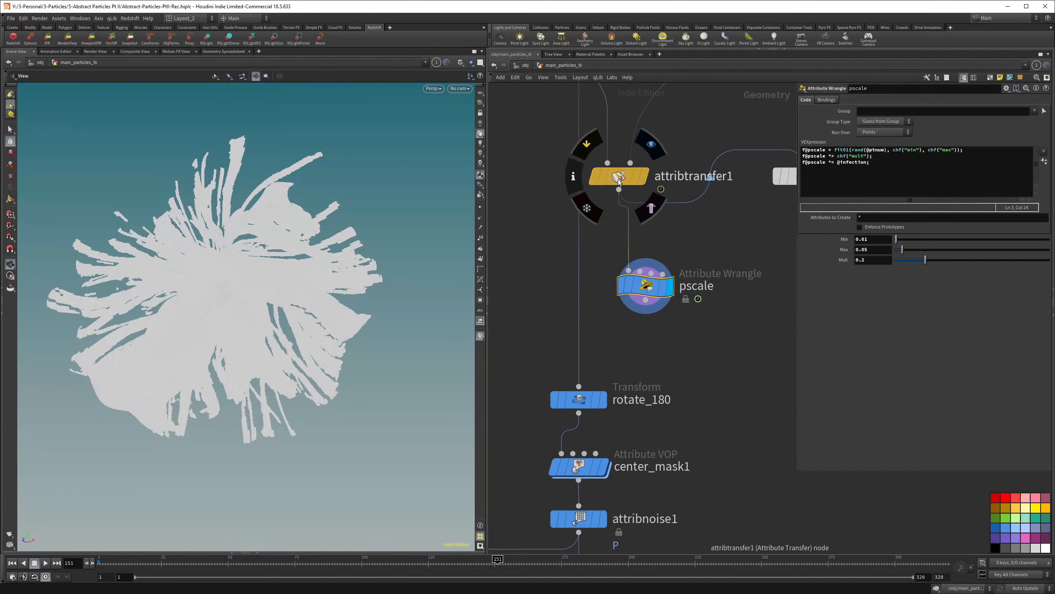
{"action": "left_click_drag", "start_coordinate": [648, 287], "coordinate": [623, 287]}
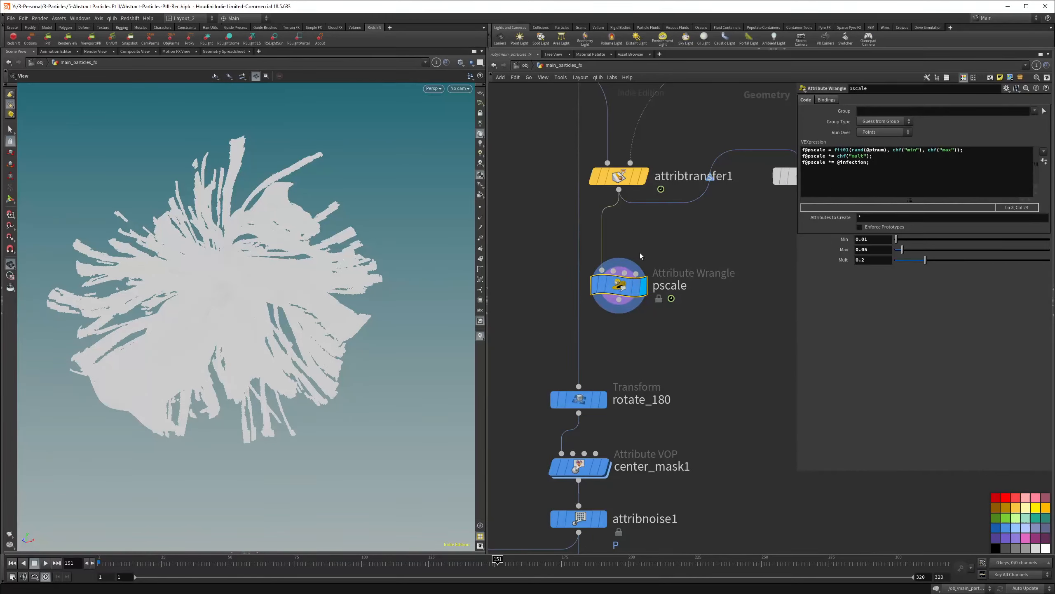
{"action": "key", "text": "d"}
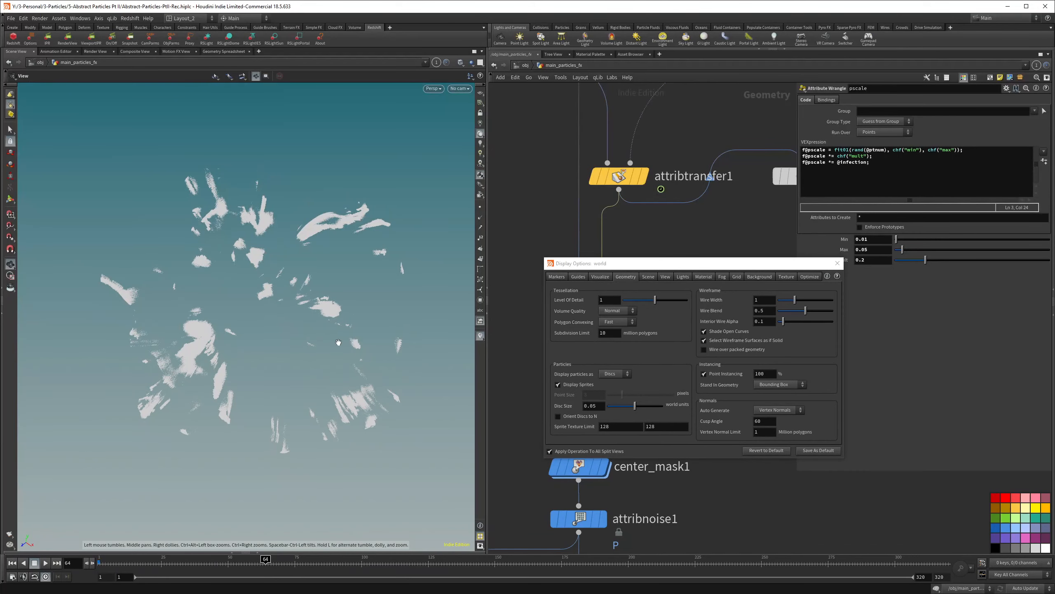
{"action": "left_click", "coordinate": [615, 373]}
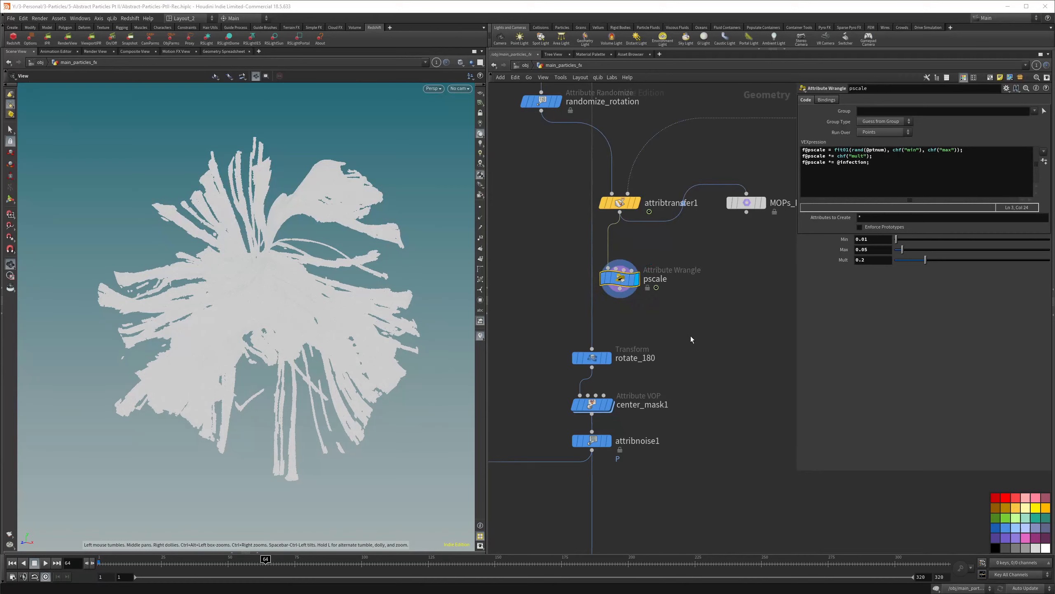
{"action": "key", "text": "Tab"}
{"action": "type", "text": "at"}
{"action": "left_click", "coordinate": [809, 498]}
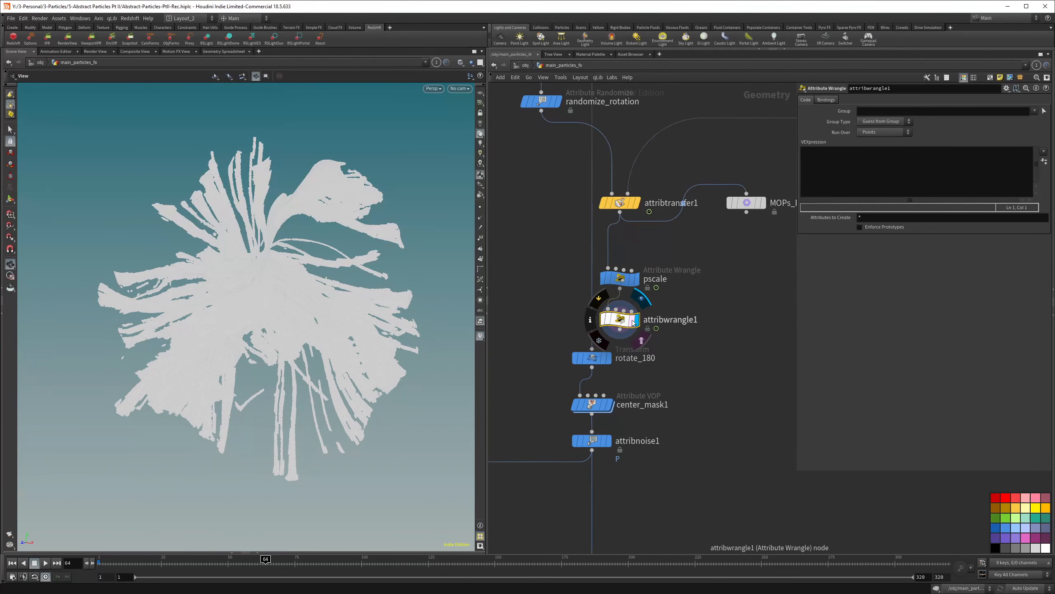
{"action": "left_click", "coordinate": [817, 179]}
{"action": "type", "text": "if (@infection < 0.001){"}
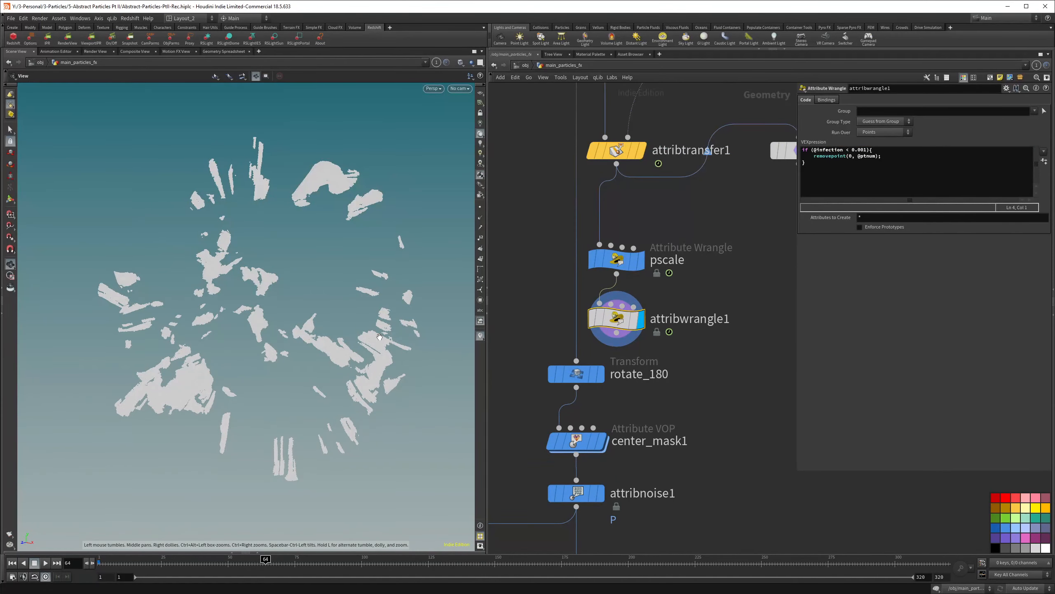
- Orbit around the remaining particles and check the point count in attribwrangle1's node information
{"action": "left_click_drag", "start_coordinate": [380, 337], "coordinate": [445, 326]}
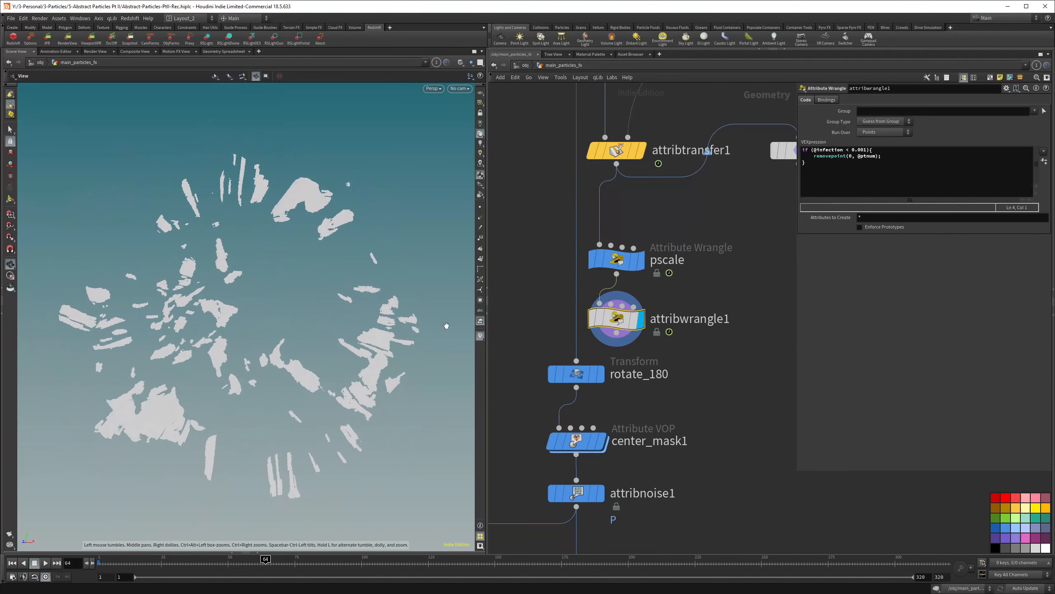
{"action": "left_click", "coordinate": [575, 260]}
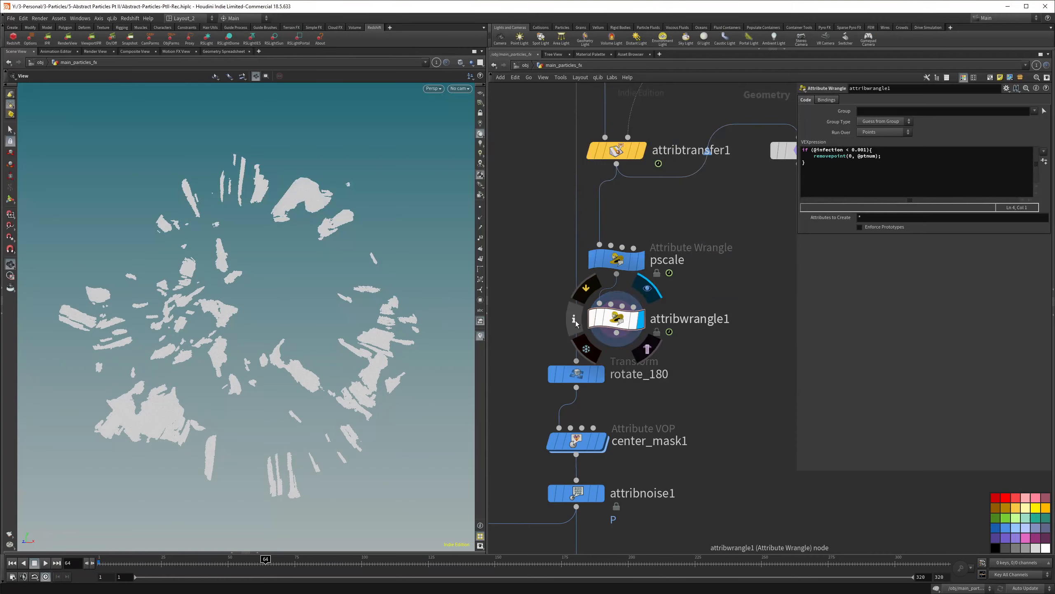
{"action": "left_click", "coordinate": [577, 322]}
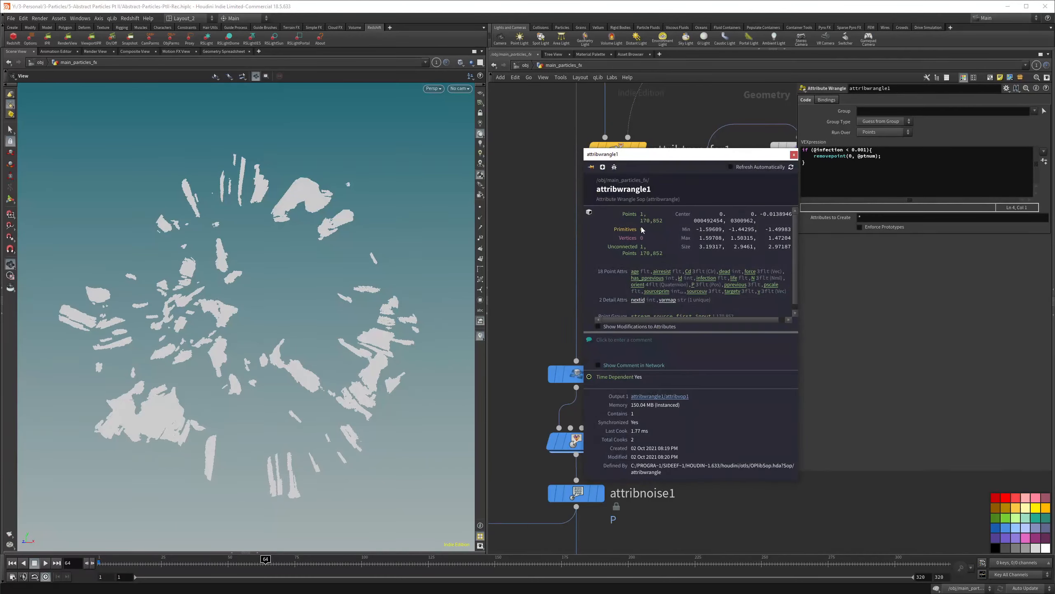
{"action": "left_click", "coordinate": [545, 237]}
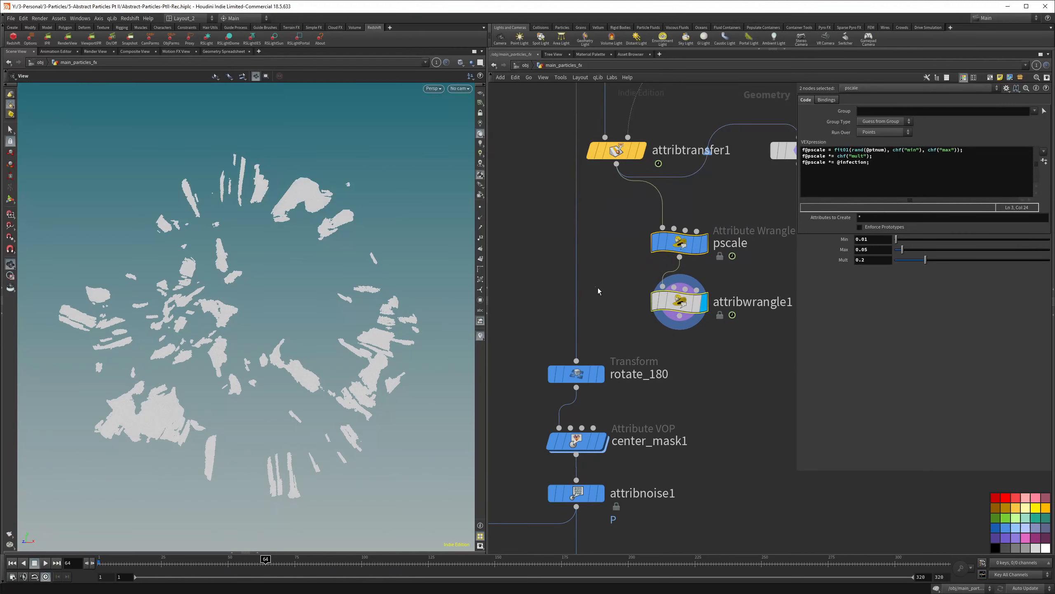
{"action": "left_click", "coordinate": [705, 301]}
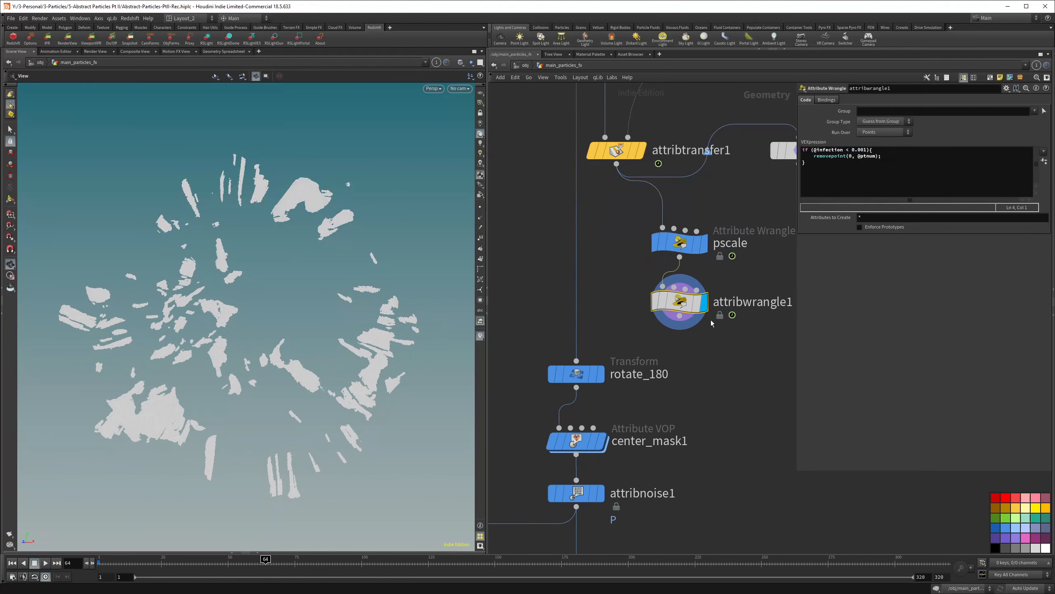
{"action": "left_click", "coordinate": [831, 169]}
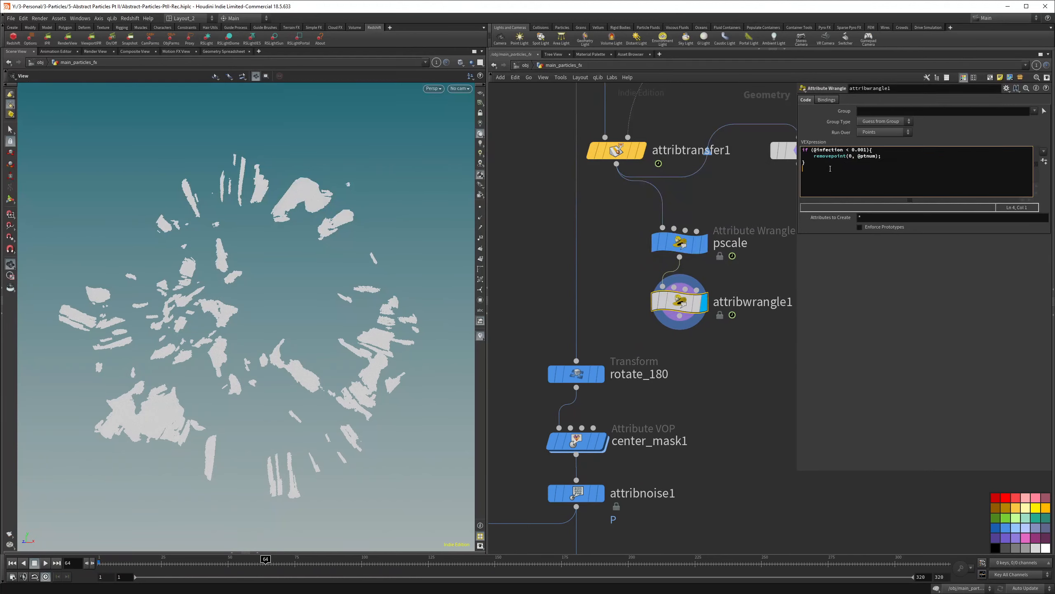
{"action": "type", "text": "f"}
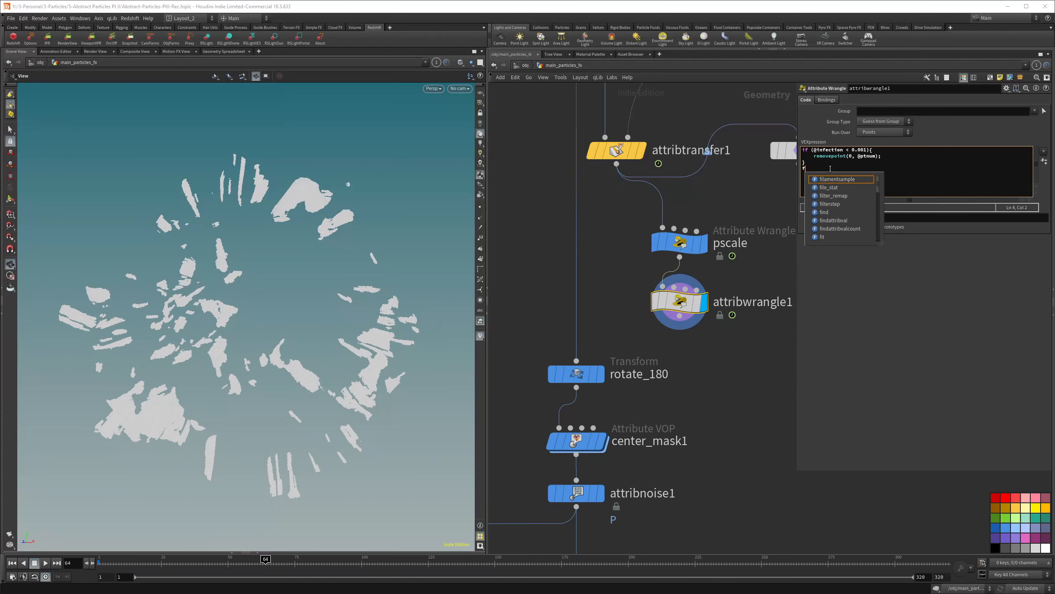
{"action": "type", "text": "@Alp"}
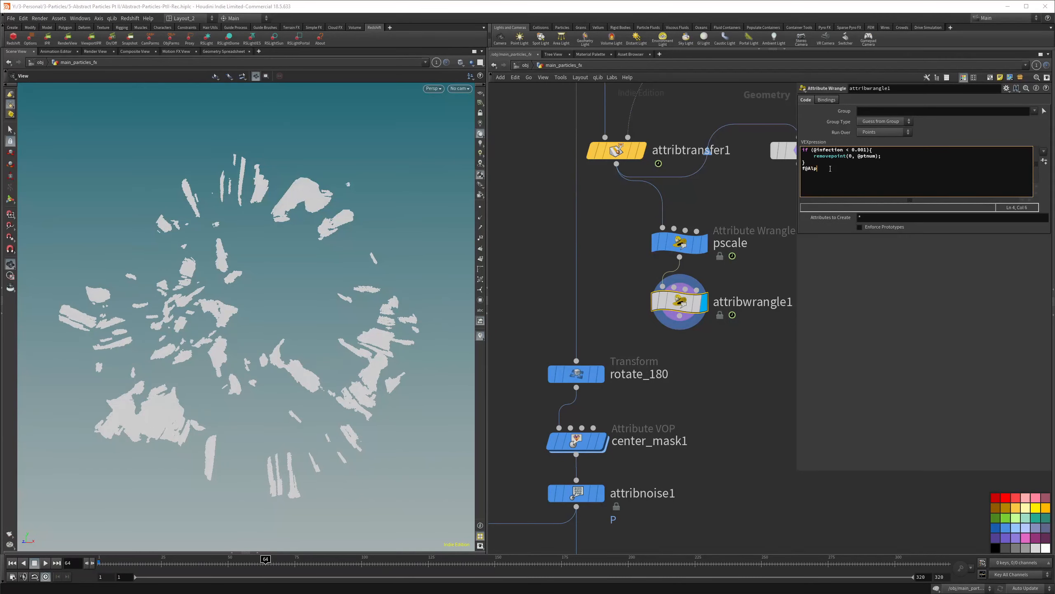
{"action": "type", "text": "ha = chramp("}
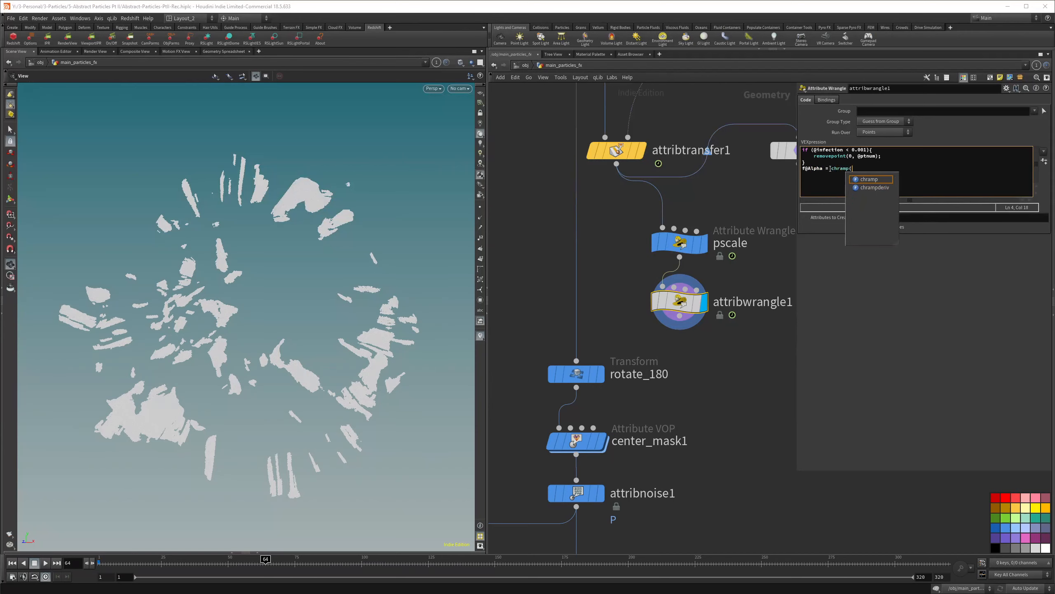
{"action": "type", "text": "\"ramp\""}
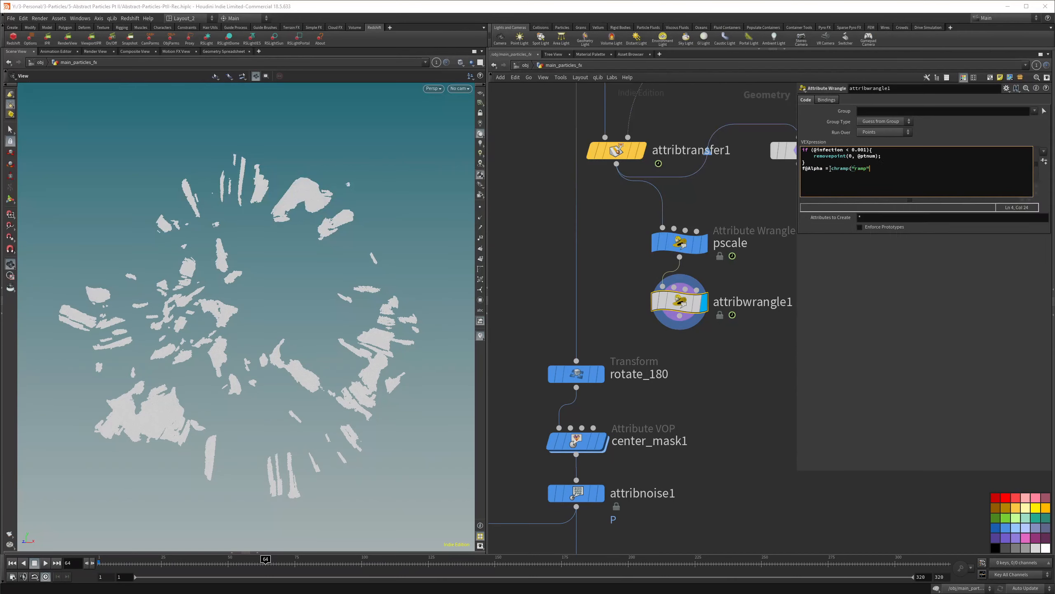
{"action": "type", "text": ", @infection)_"}
{"action": "key", "text": "BackSpace"}
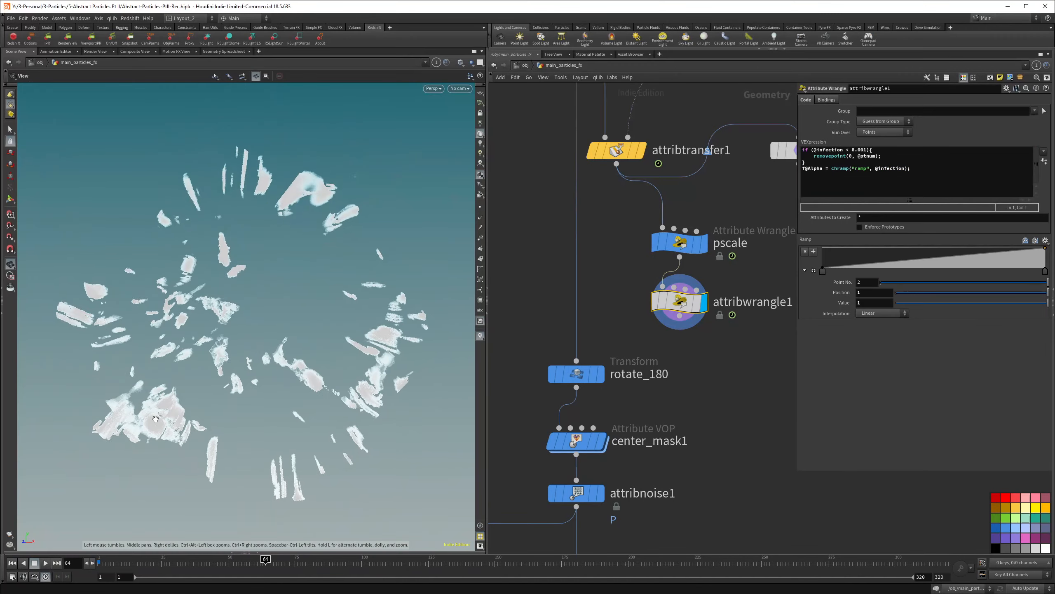
- Examine the alpha fade up close, try moving the ramp's first point to position 0.385185, and undo that move
{"action": "scroll", "coordinate": [171, 406], "scroll_direction": "up", "scroll_amount": 10}
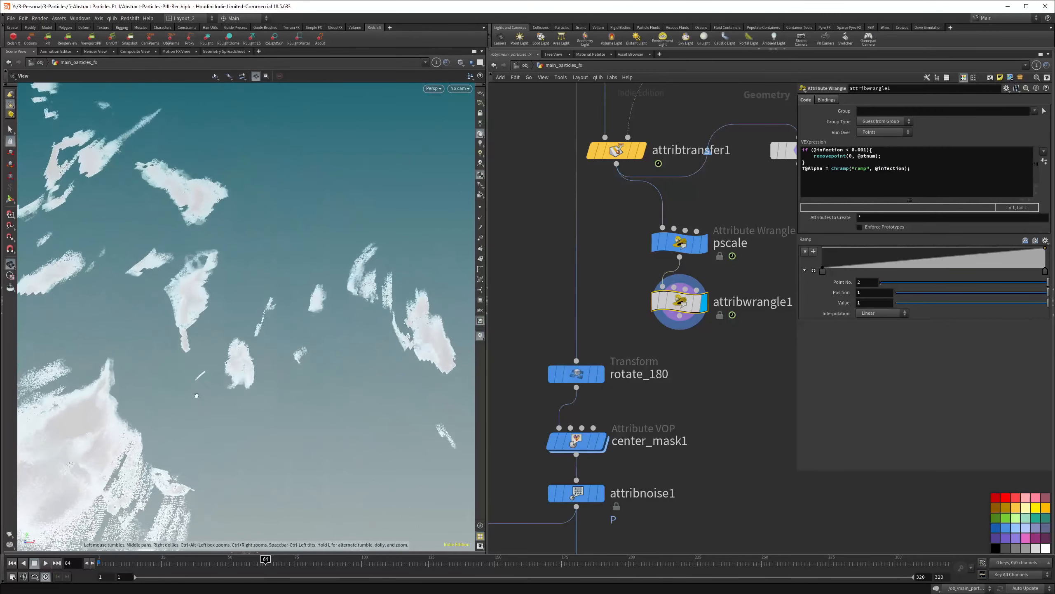
{"action": "middle_click_drag", "start_coordinate": [171, 405], "coordinate": [328, 328]}
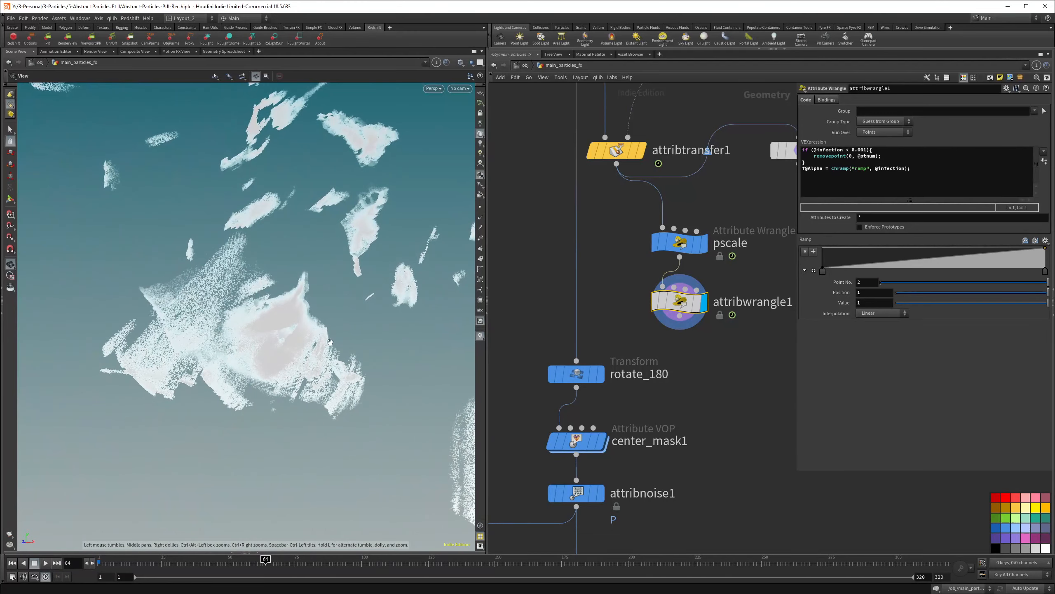
{"action": "middle_click_drag", "start_coordinate": [415, 357], "coordinate": [297, 373]}
{"action": "scroll", "coordinate": [297, 373], "scroll_direction": "up", "scroll_amount": 3}
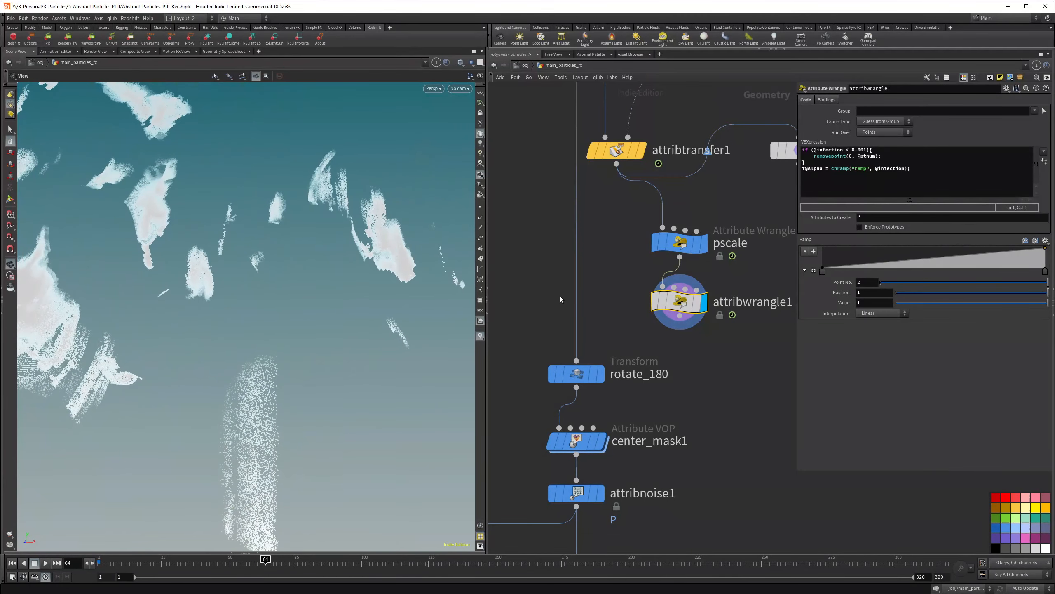
{"action": "scroll", "coordinate": [285, 381], "scroll_direction": "down", "scroll_amount": 10}
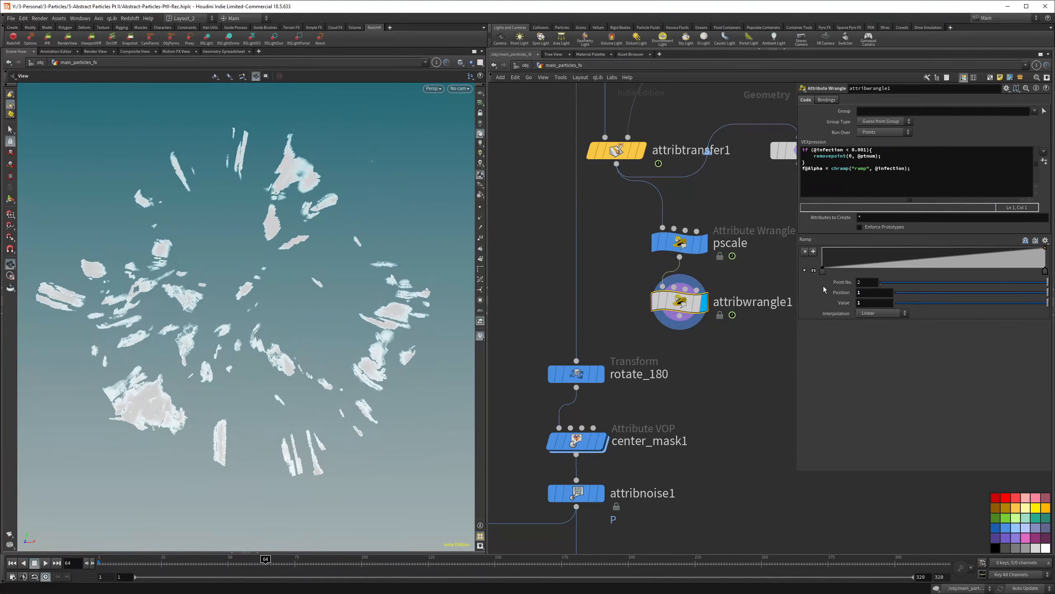
{"action": "left_click_drag", "start_coordinate": [823, 271], "coordinate": [909, 266]}
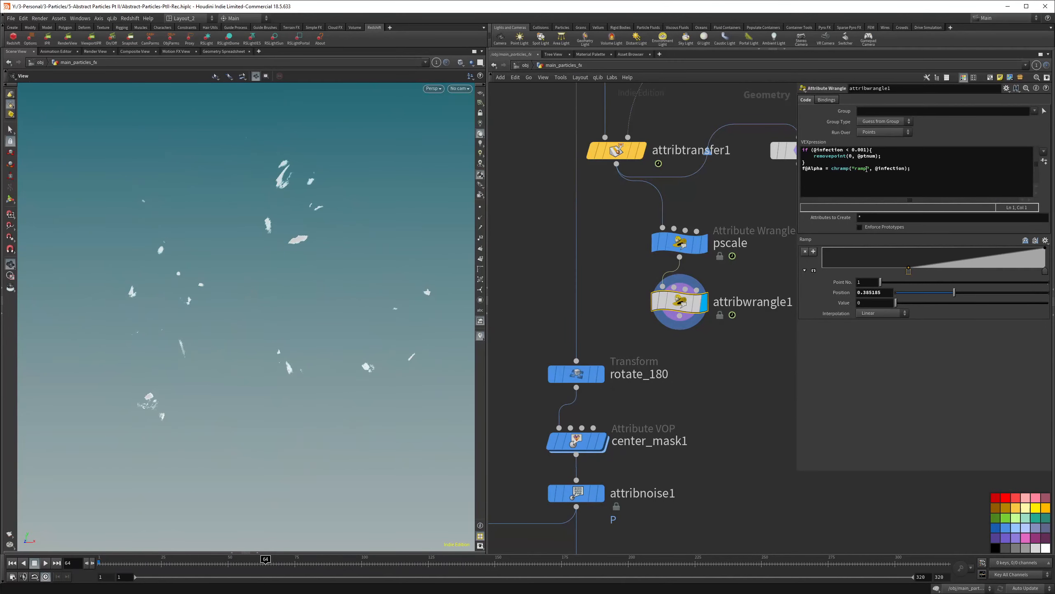
{"action": "key", "text": "ctrl+z"}
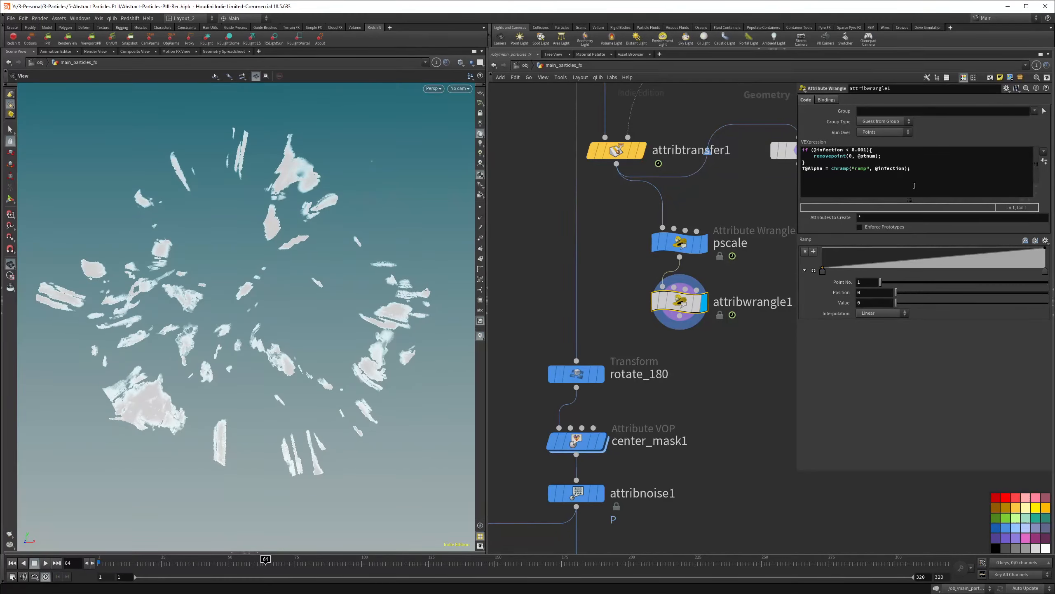
- Add an Attribute VOP after attribwrangle1 and open its inner network
{"action": "scroll", "coordinate": [614, 270], "scroll_direction": "down", "scroll_amount": 3}
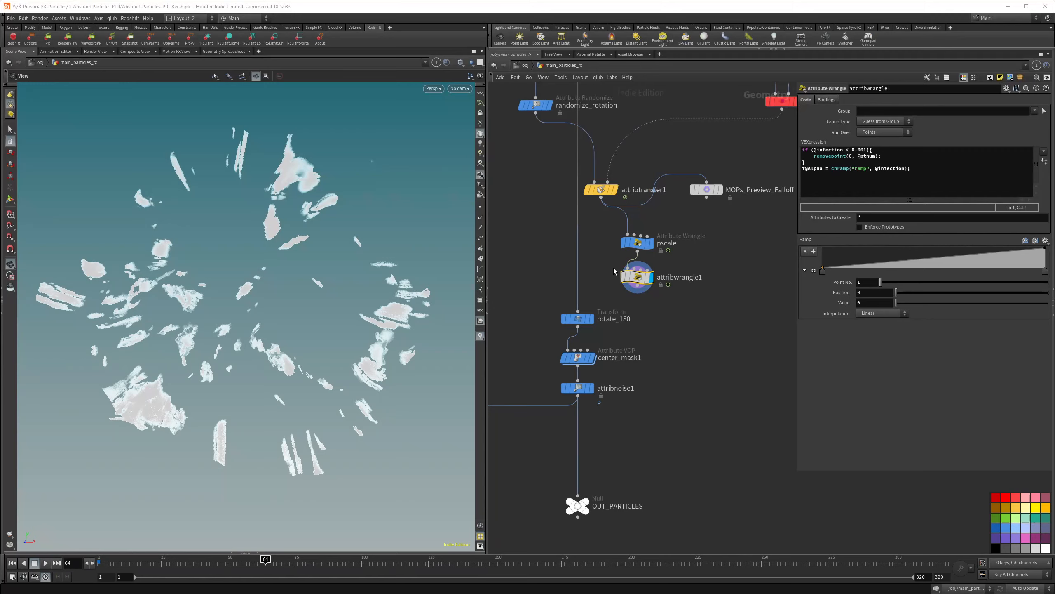
{"action": "key", "text": "Tab"}
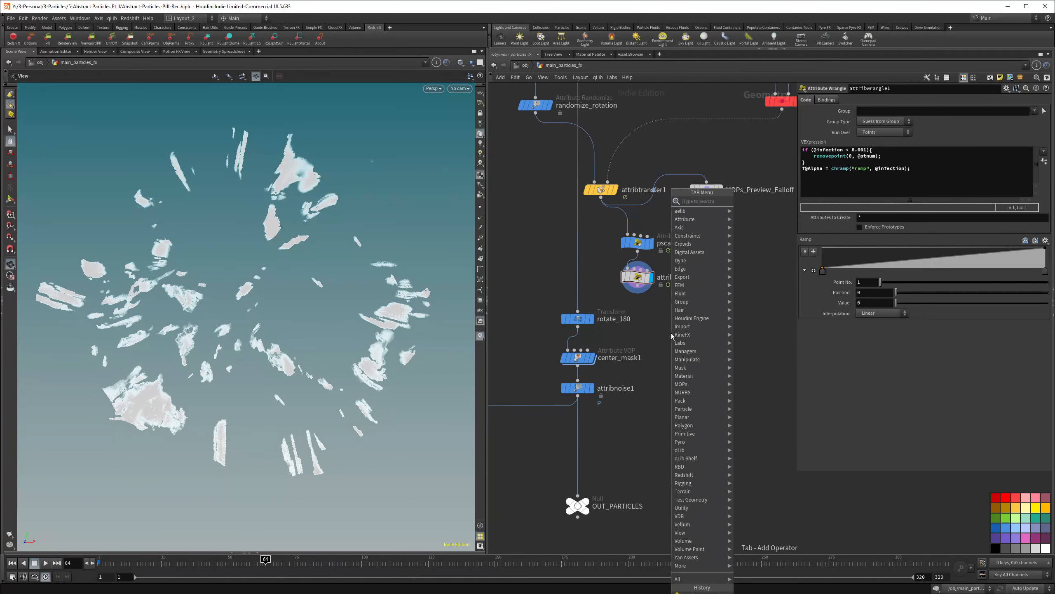
{"action": "type", "text": "attr"}
{"action": "key", "text": "Return"}
{"action": "left_click", "coordinate": [654, 309]}
{"action": "double_click", "coordinate": [652, 309]}
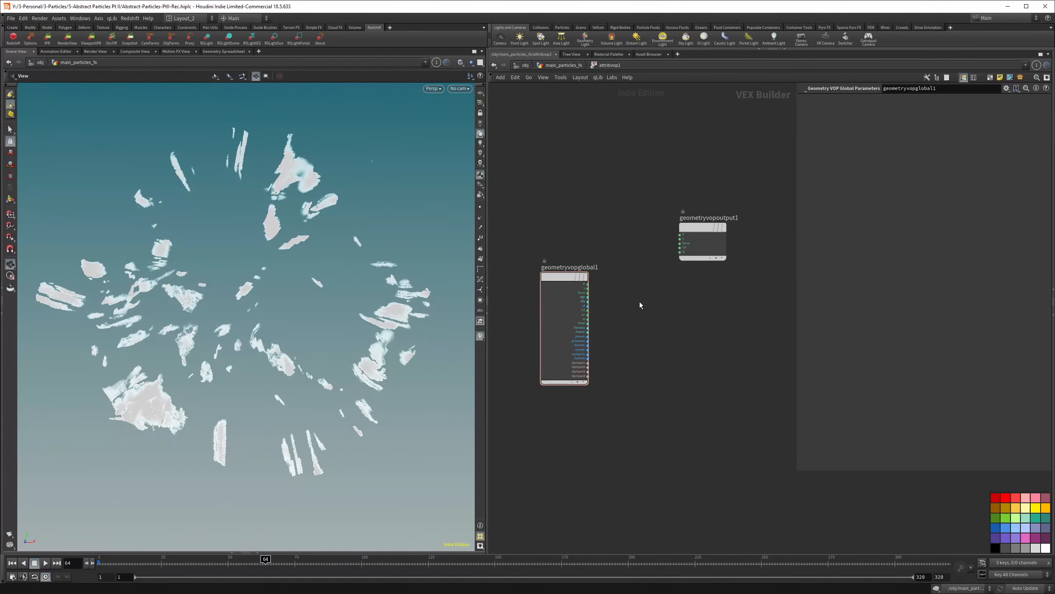
- Add a Turbulent Noise node and feed the global P into its pos input
{"action": "key", "text": "Tab"}
{"action": "type", "text": "turb"}
{"action": "key", "text": "Return"}
{"action": "left_click_drag", "start_coordinate": [533, 266], "coordinate": [584, 330]}
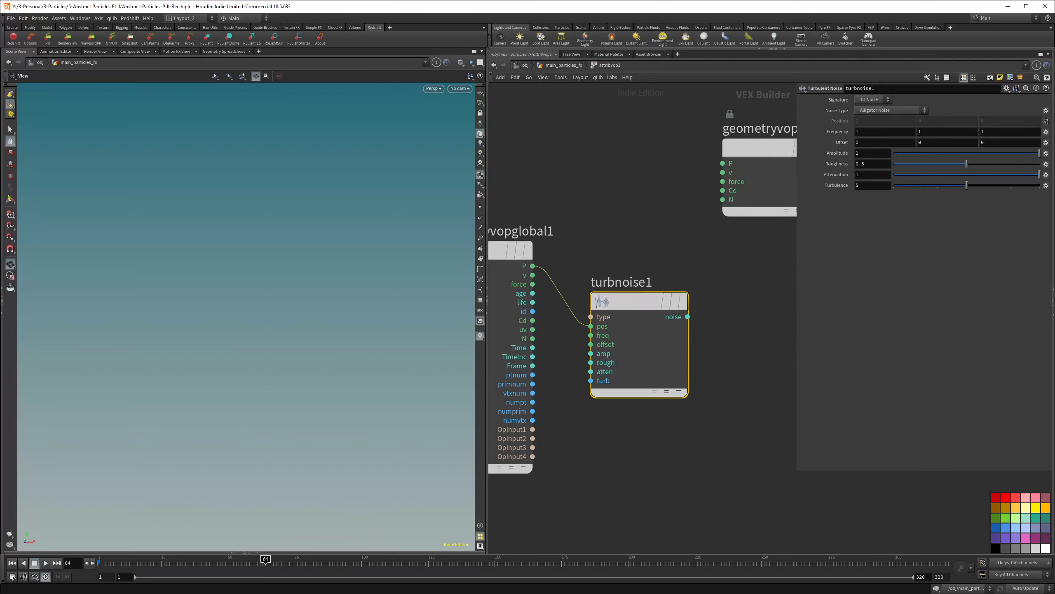
- Promote turbnoise1's type, freq, amp and rough inputs as parameters and return to the parent network to check them
{"action": "right_click", "coordinate": [591, 316]}
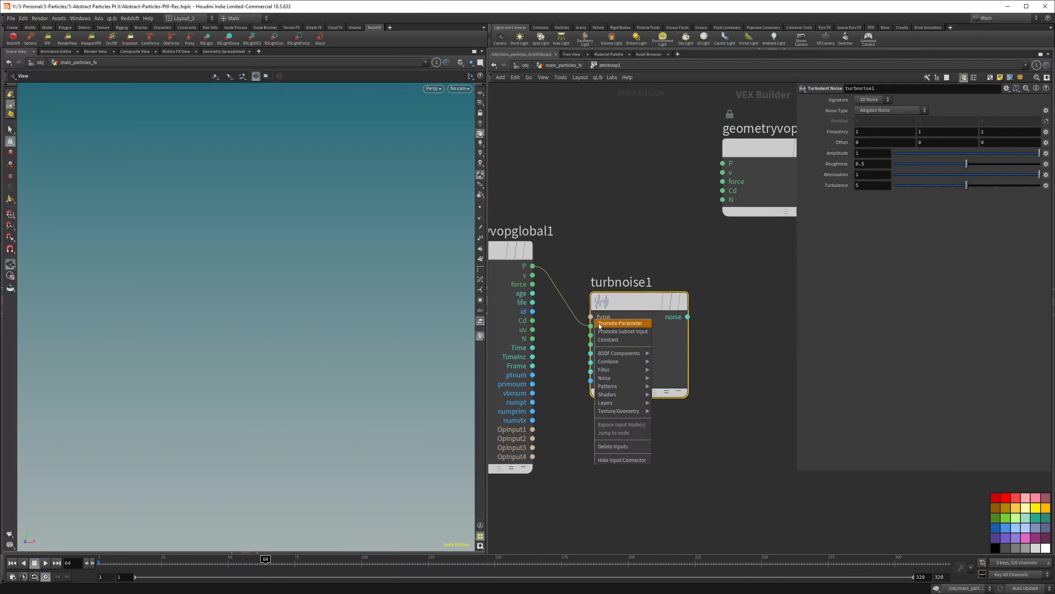
{"action": "left_click", "coordinate": [608, 320]}
{"action": "right_click", "coordinate": [605, 336]}
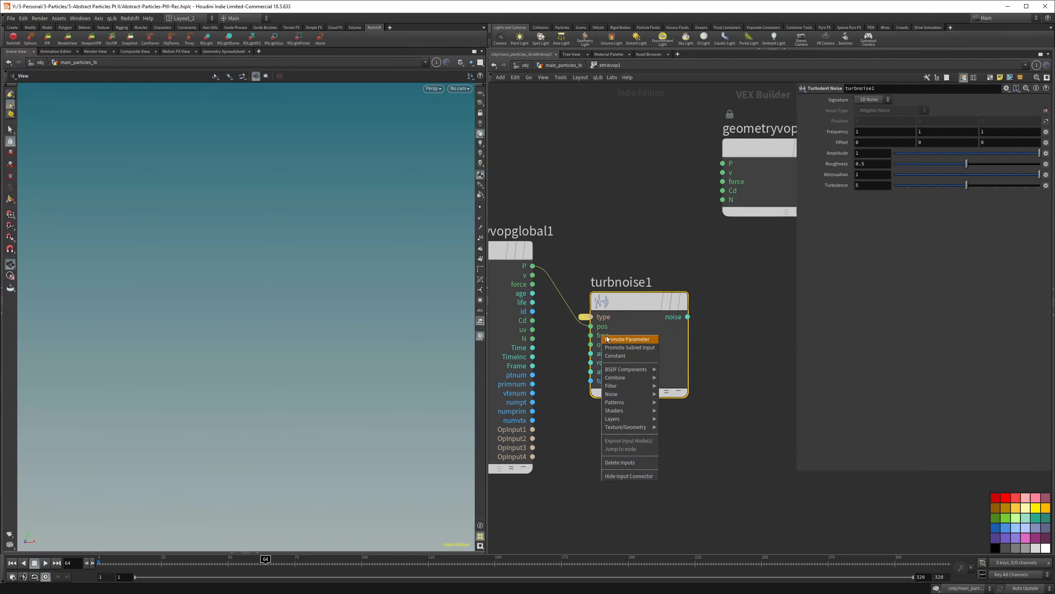
{"action": "left_click", "coordinate": [607, 339]}
{"action": "right_click", "coordinate": [600, 353]}
{"action": "left_click", "coordinate": [604, 358]}
{"action": "right_click", "coordinate": [605, 368]}
{"action": "left_click", "coordinate": [608, 370]}
{"action": "scroll", "coordinate": [687, 324], "scroll_direction": "down", "scroll_amount": 3}
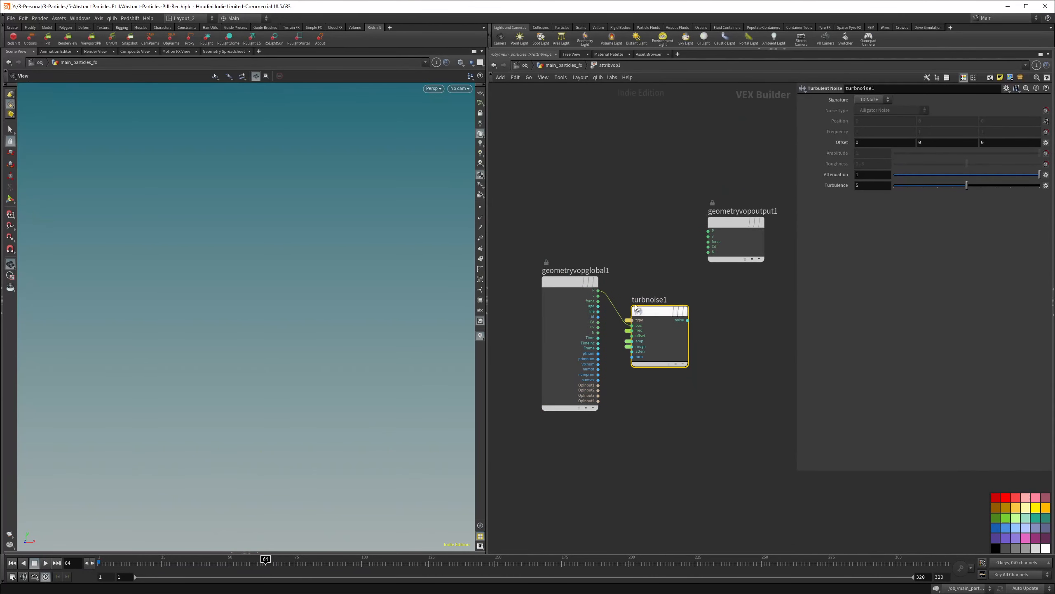
{"action": "key", "text": "u"}
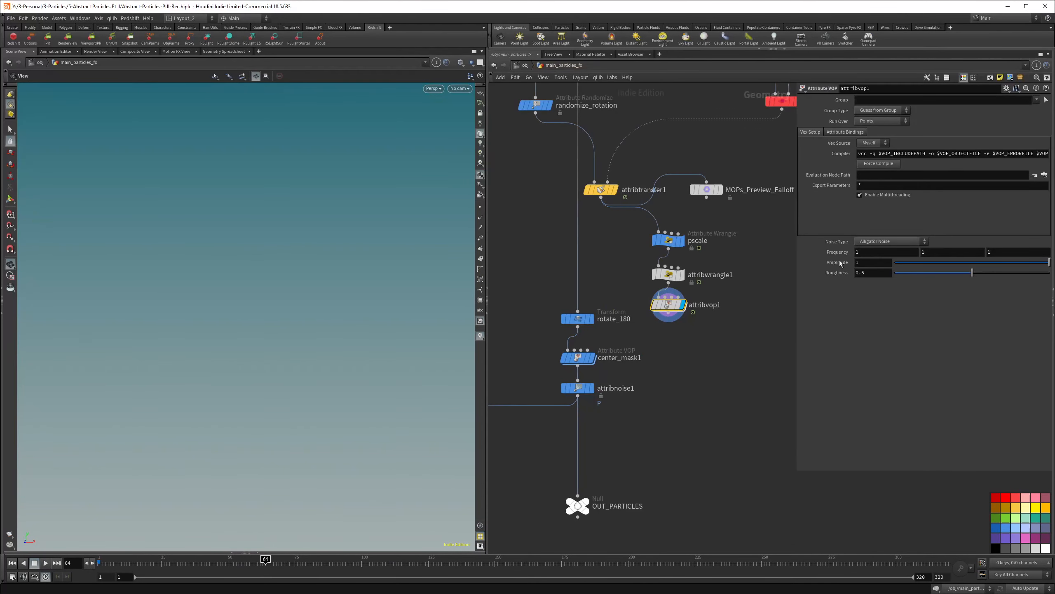
- Inside attribvop1, add a Bind node below turbnoise1 and name it infection
{"action": "double_click", "coordinate": [668, 306]}
{"action": "key", "text": "Tab"}
{"action": "type", "text": "bin"}
{"action": "key", "text": "Return"}
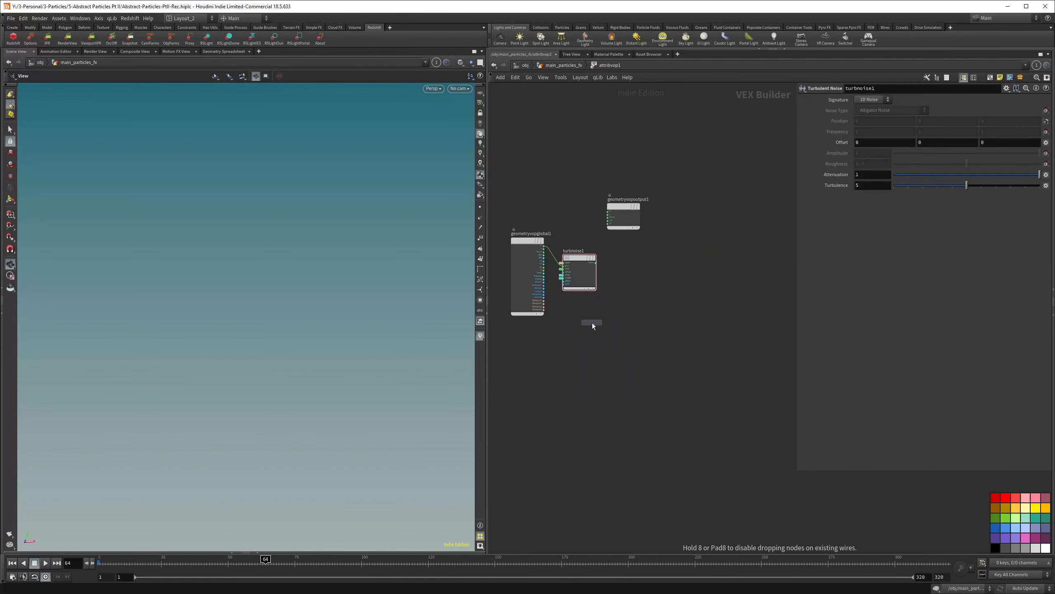
{"action": "left_click", "coordinate": [592, 323]}
{"action": "scroll", "coordinate": [592, 322], "scroll_direction": "up", "scroll_amount": 3}
{"action": "left_click_drag", "start_coordinate": [574, 329], "coordinate": [571, 330]}
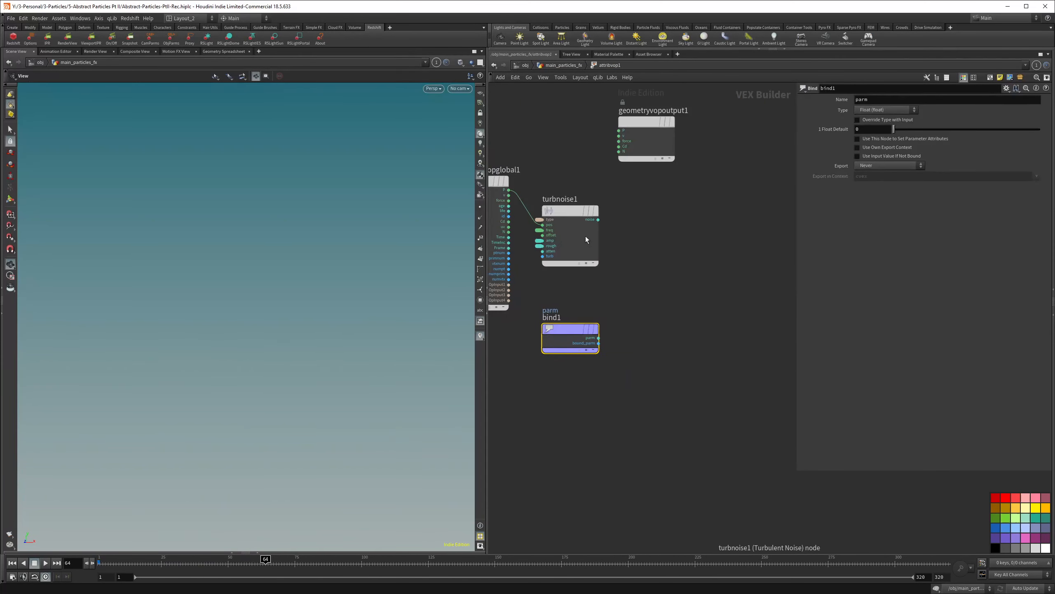
{"action": "key", "text": "u"}
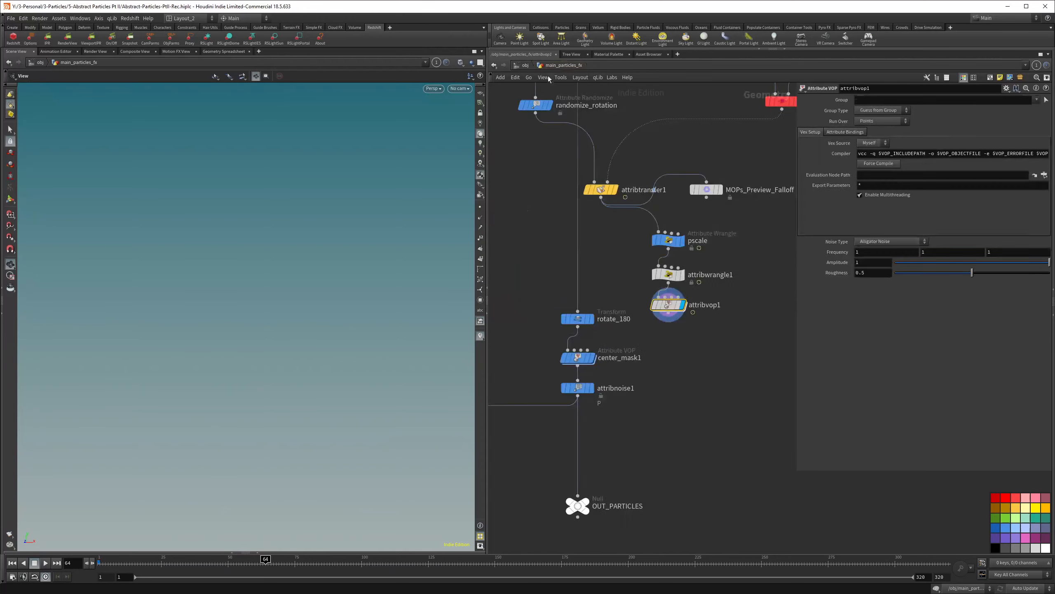
{"action": "double_click", "coordinate": [668, 307]}
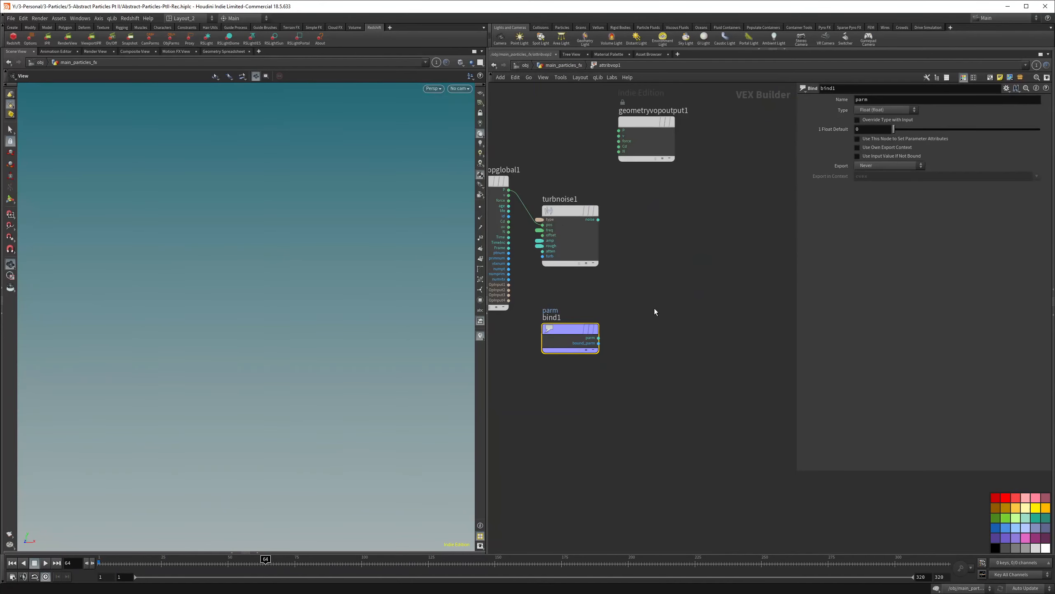
- Add a Fit Range node driven by the infection bind and promote its destmin and destmax inputs
{"action": "type", "text": "fit"}
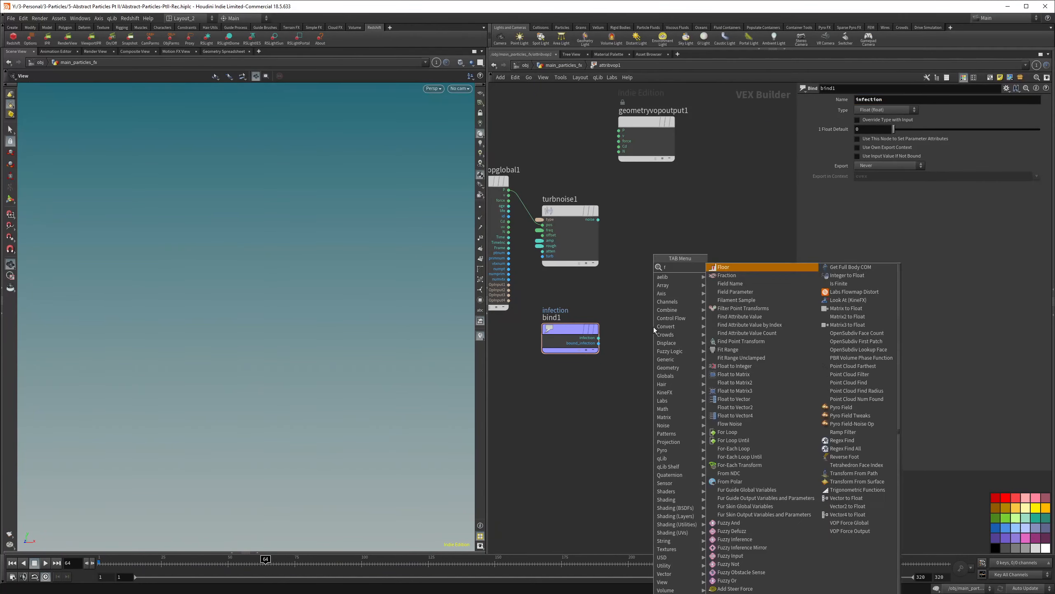
{"action": "key", "text": "Return"}
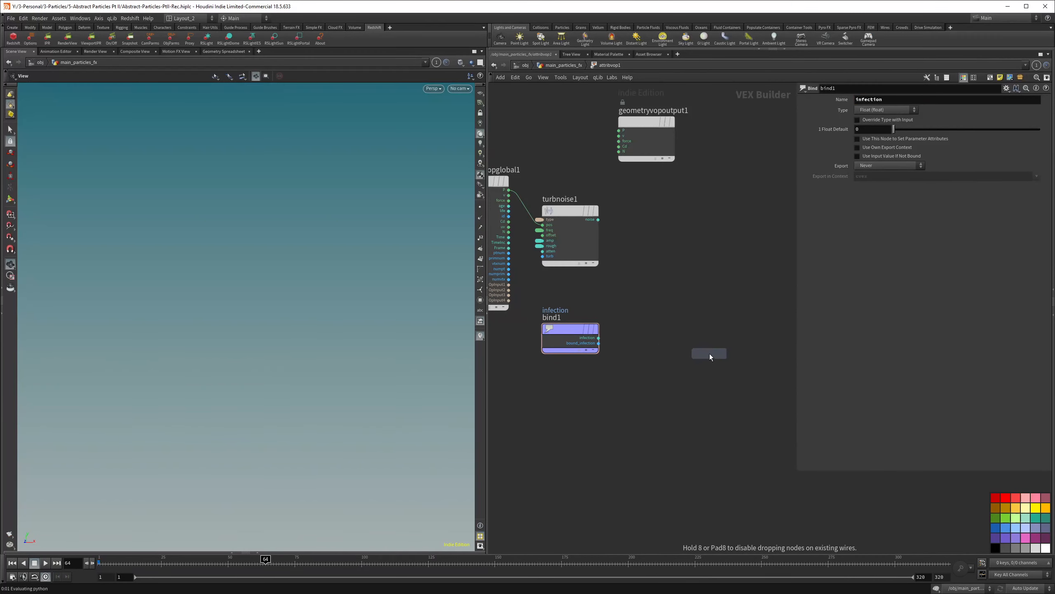
{"action": "left_click", "coordinate": [706, 351]}
{"action": "scroll", "coordinate": [631, 357], "scroll_direction": "up", "scroll_amount": 3}
{"action": "right_click", "coordinate": [631, 363]}
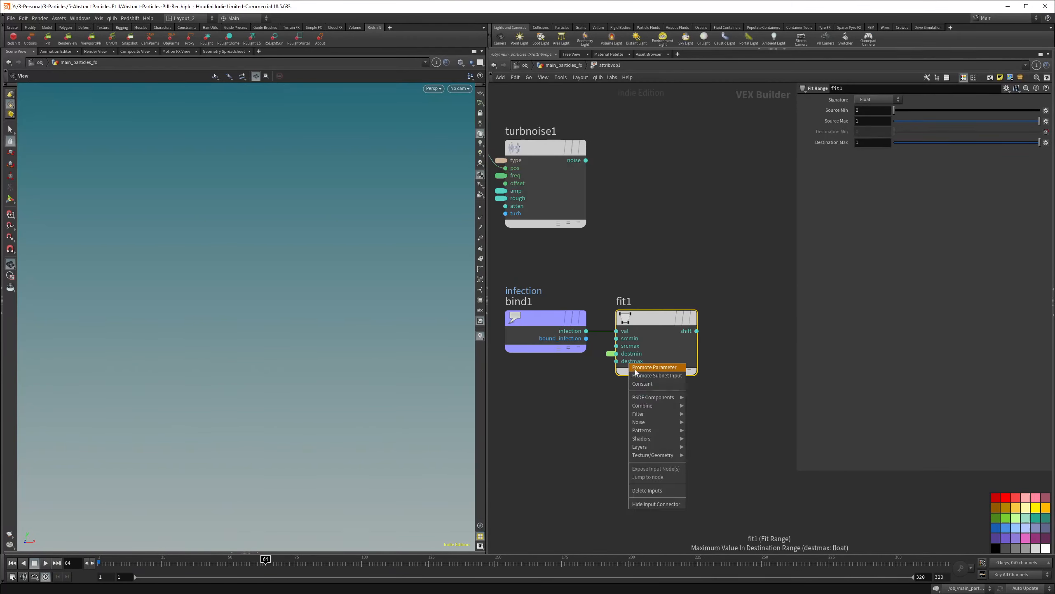
{"action": "left_click", "coordinate": [636, 371]}
- Create an Add node that sums the global P with turbnoise1's noise output
{"action": "scroll", "coordinate": [624, 361], "scroll_direction": "down", "scroll_amount": 3}
{"action": "key", "text": "Tab"}
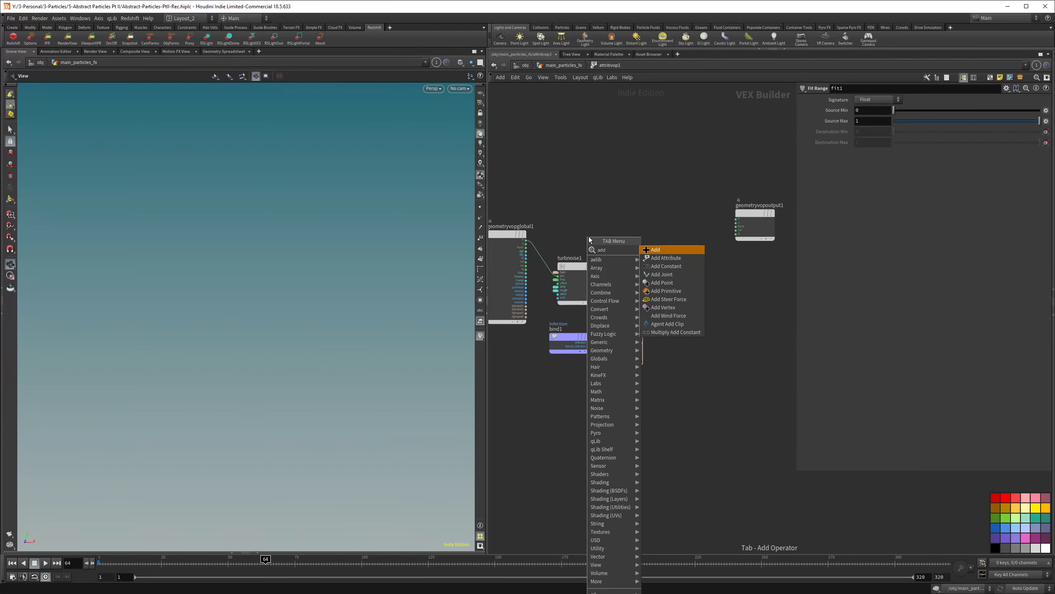
{"action": "type", "text": "add"}
{"action": "key", "text": "Return"}
{"action": "left_click", "coordinate": [632, 232]}
{"action": "scroll", "coordinate": [567, 241], "scroll_direction": "up", "scroll_amount": 2}
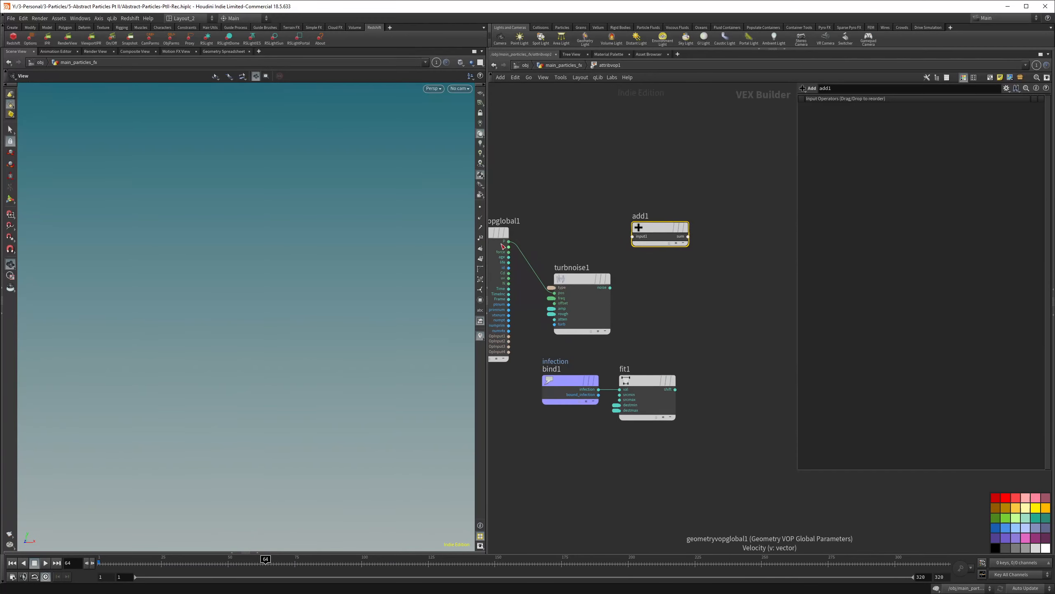
{"action": "left_click_drag", "start_coordinate": [509, 241], "coordinate": [632, 237]}
{"action": "left_click_drag", "start_coordinate": [610, 287], "coordinate": [634, 245]}
{"action": "middle_click_drag", "start_coordinate": [648, 262], "coordinate": [686, 263]}
{"action": "left_click_drag", "start_coordinate": [698, 228], "coordinate": [729, 234]}
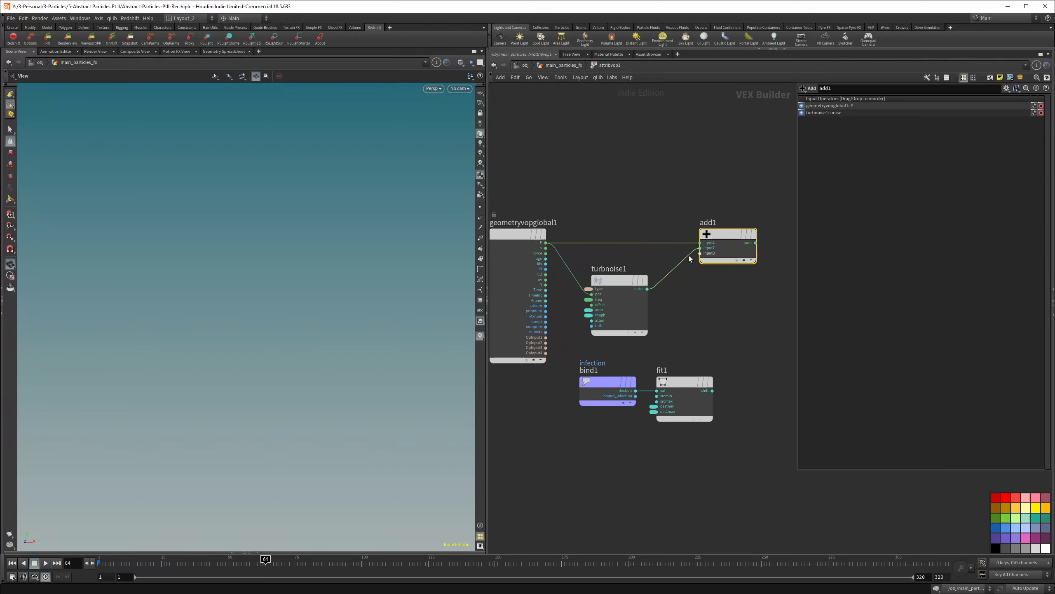
- Connect add1's sum to the geometry output's P and orbit around the displaced particles
{"action": "scroll", "coordinate": [625, 270], "scroll_direction": "down", "scroll_amount": 4}
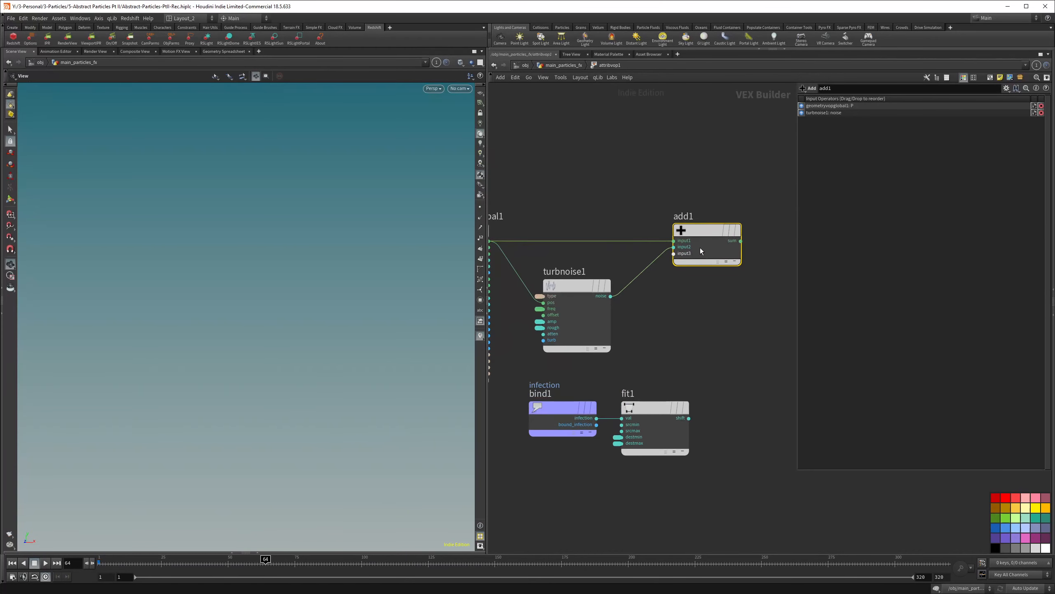
{"action": "left_click", "coordinate": [564, 65]}
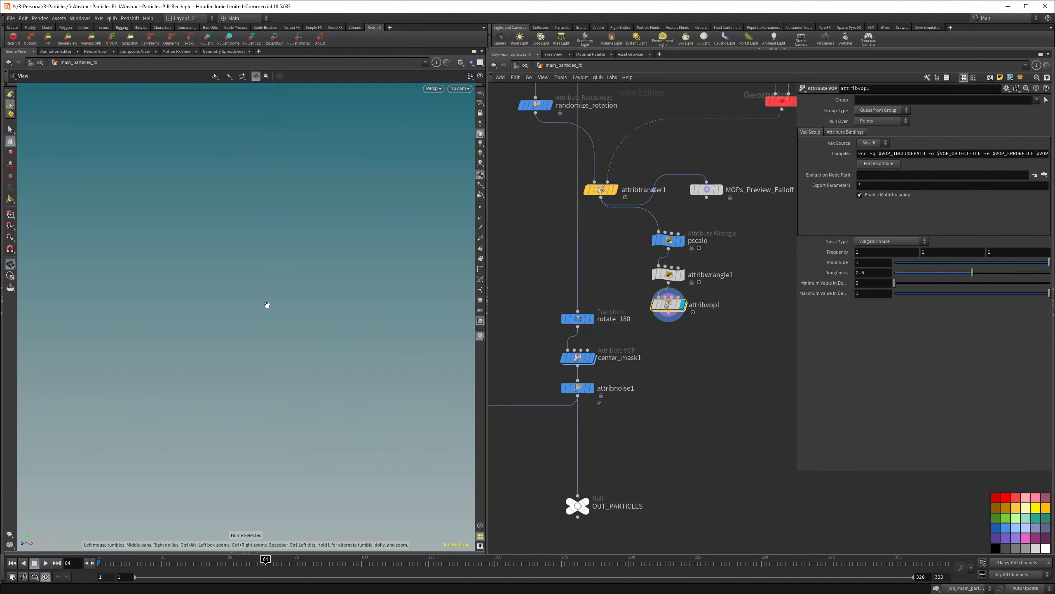
{"action": "double_click", "coordinate": [669, 304]}
{"action": "left_click_drag", "start_coordinate": [688, 250], "coordinate": [754, 242]}
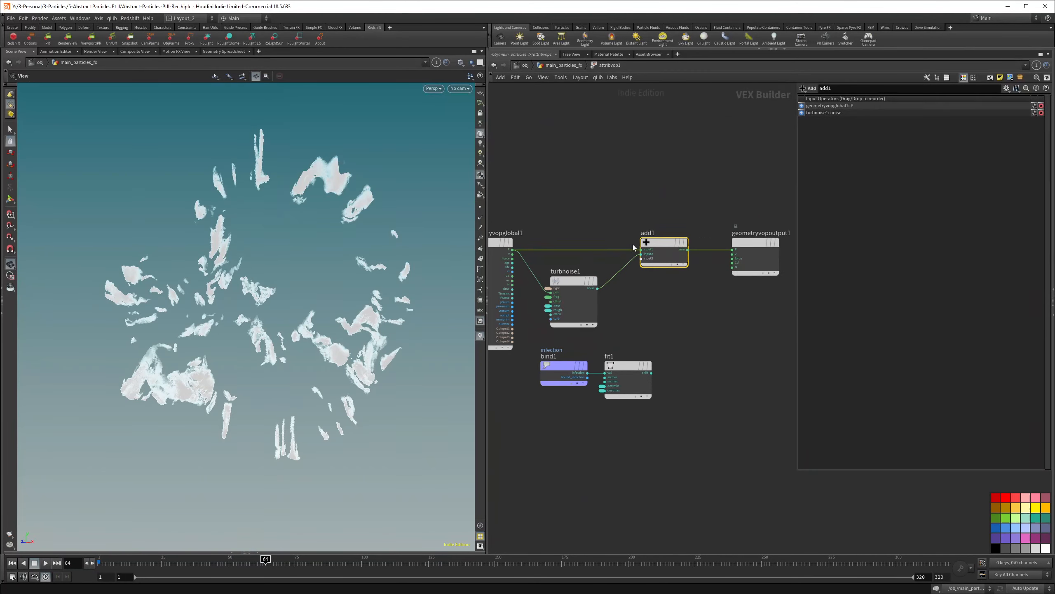
{"action": "left_click_drag", "start_coordinate": [310, 322], "coordinate": [444, 294]}
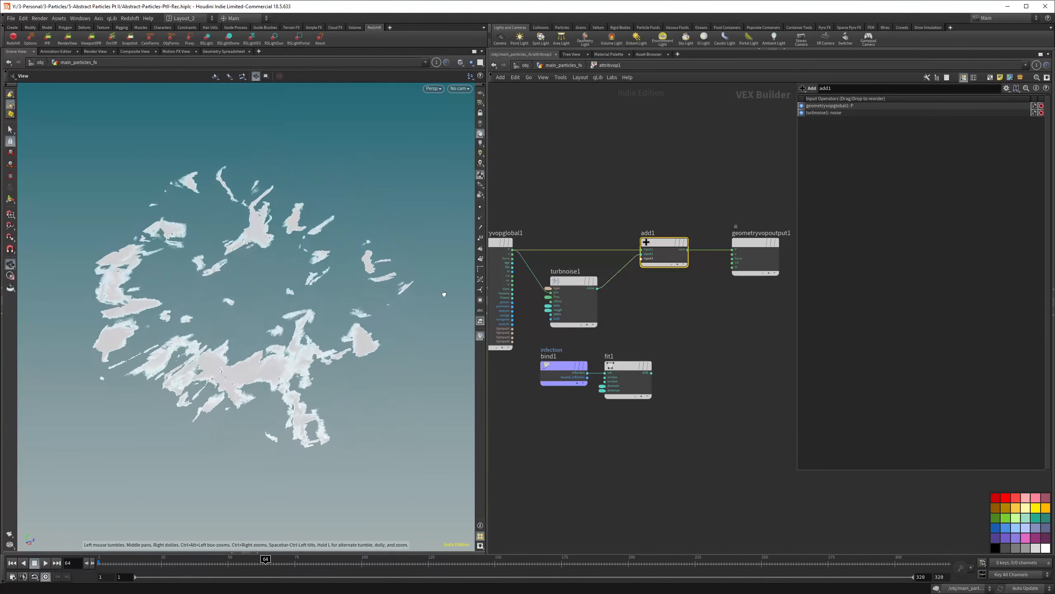
- Add a Mix node with the global P as its first input and add1's sum as its second
{"action": "key", "text": "Tab"}
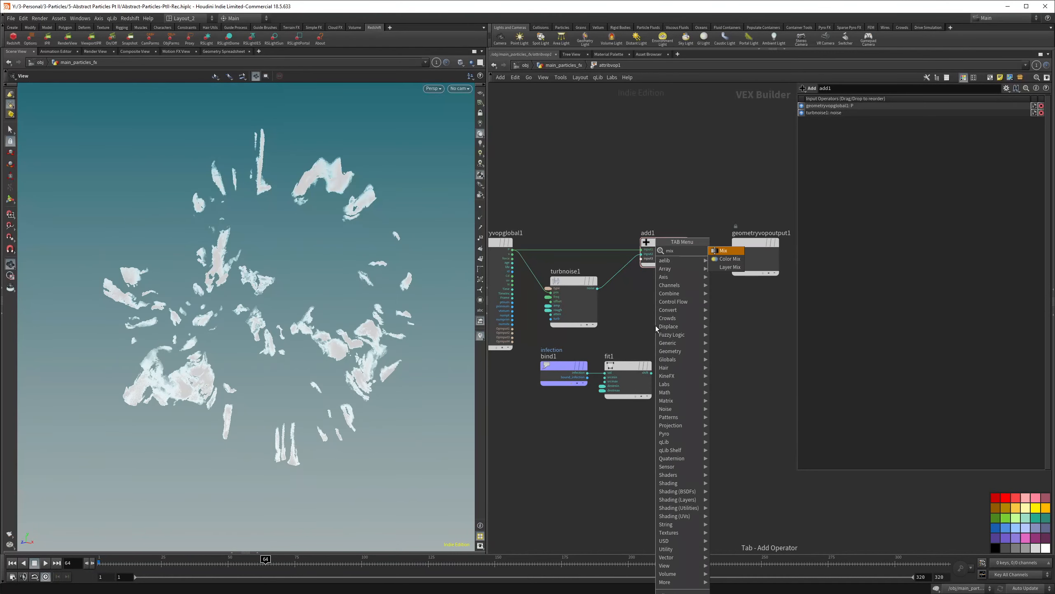
{"action": "type", "text": "mix"}
{"action": "key", "text": "Return"}
{"action": "left_click", "coordinate": [696, 319]}
{"action": "scroll", "coordinate": [679, 283], "scroll_direction": "down", "scroll_amount": 1}
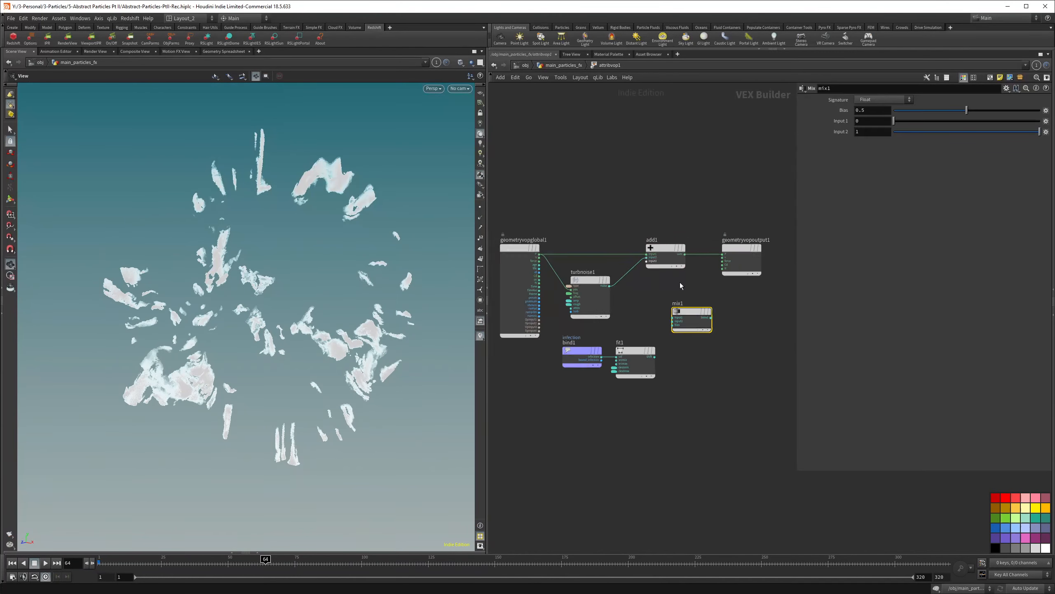
{"action": "scroll", "coordinate": [680, 286], "scroll_direction": "up", "scroll_amount": 4}
{"action": "left_click_drag", "start_coordinate": [604, 188], "coordinate": [640, 328]}
{"action": "left_click", "coordinate": [675, 326]}
{"action": "scroll", "coordinate": [675, 327], "scroll_direction": "down", "scroll_amount": 4}
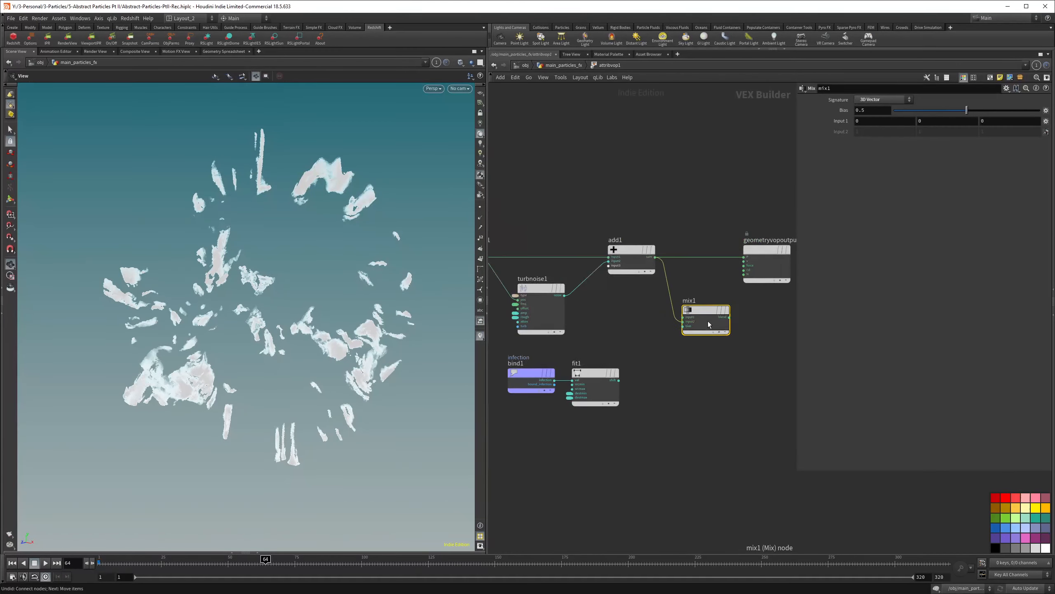
{"action": "scroll", "coordinate": [542, 256], "scroll_direction": "up", "scroll_amount": 2}
{"action": "left_click_drag", "start_coordinate": [542, 256], "coordinate": [747, 315]}
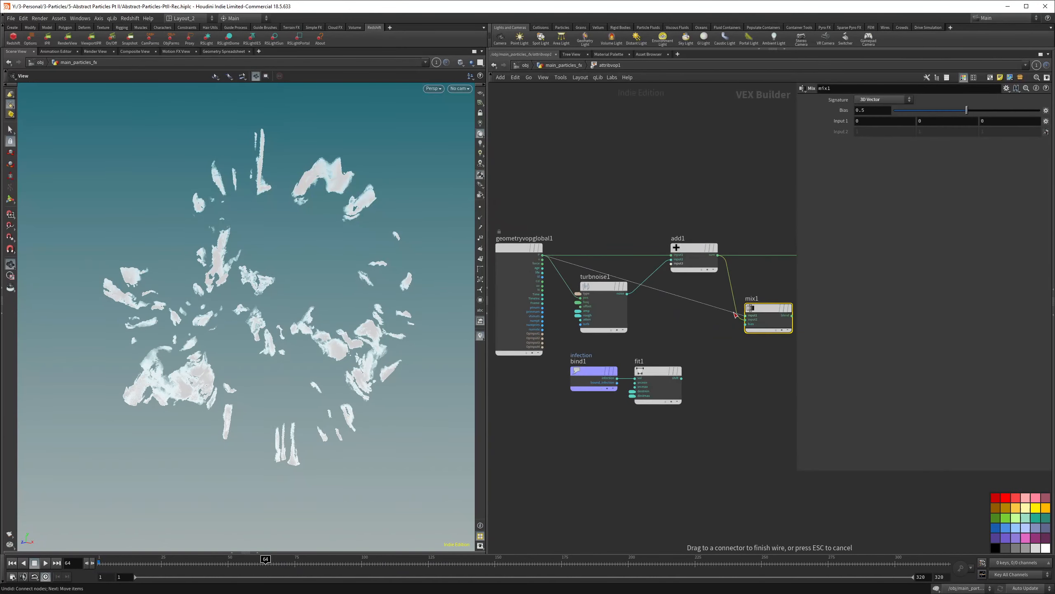
{"action": "scroll", "coordinate": [766, 342], "scroll_direction": "down", "scroll_amount": 3}
- Drive mix1's bias with fit1's output and connect the blended result to the geometry output's P
{"action": "scroll", "coordinate": [695, 353], "scroll_direction": "up", "scroll_amount": 4}
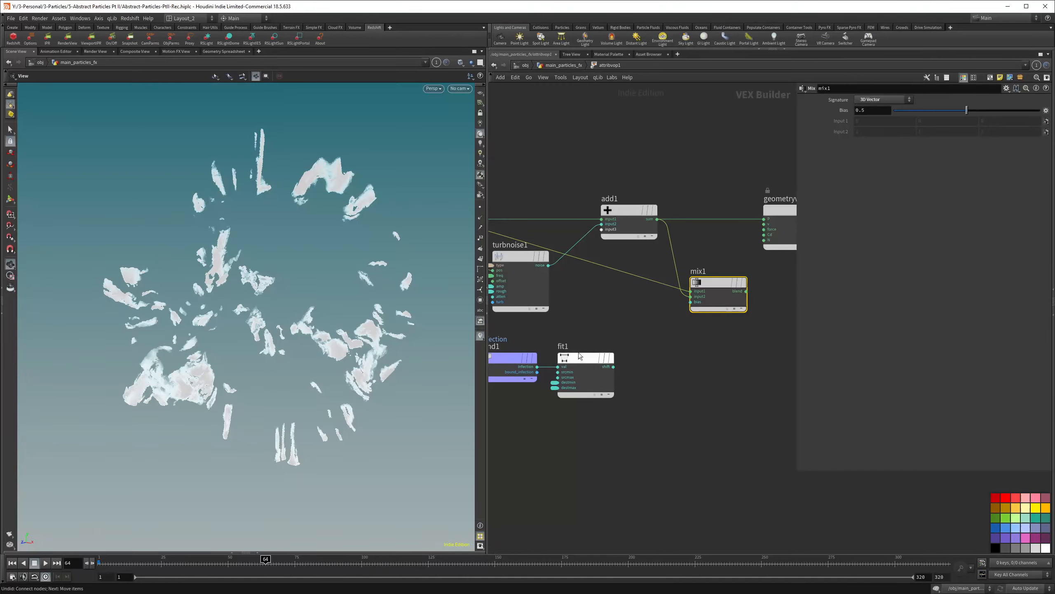
{"action": "scroll", "coordinate": [577, 353], "scroll_direction": "down", "scroll_amount": 1}
{"action": "scroll", "coordinate": [508, 343], "scroll_direction": "up", "scroll_amount": 1}
{"action": "left_click_drag", "start_coordinate": [628, 368], "coordinate": [698, 339]}
{"action": "left_click", "coordinate": [705, 303]}
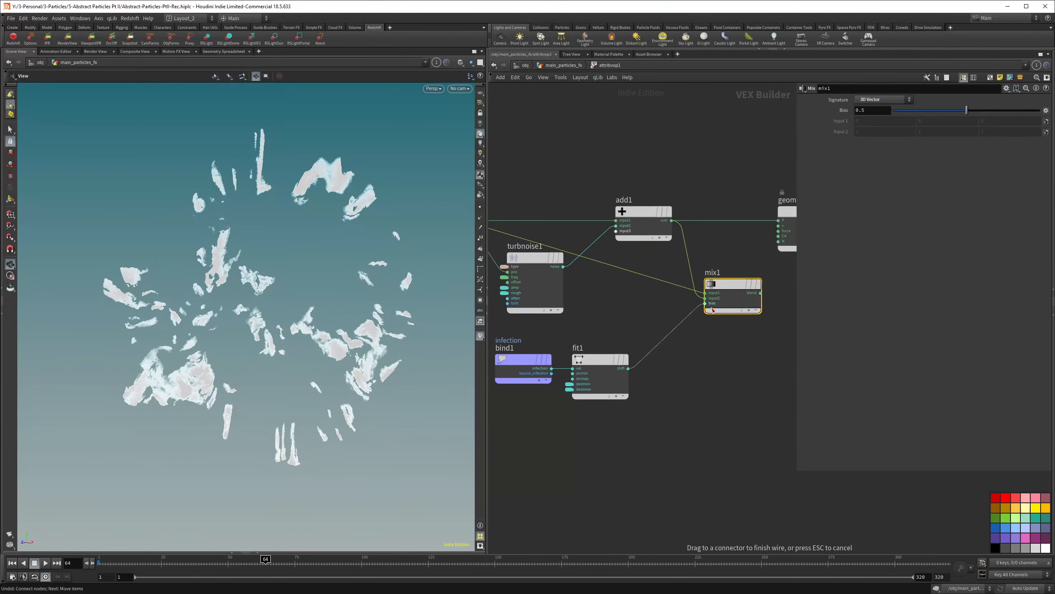
{"action": "scroll", "coordinate": [747, 315], "scroll_direction": "up", "scroll_amount": 3}
{"action": "scroll", "coordinate": [651, 315], "scroll_direction": "down", "scroll_amount": 3}
{"action": "left_click_drag", "start_coordinate": [641, 306], "coordinate": [732, 240]}
- Add a Luminance node fed by turbnoise1's noise and connect it to the geometry output's Cd
{"action": "key", "text": "Tab"}
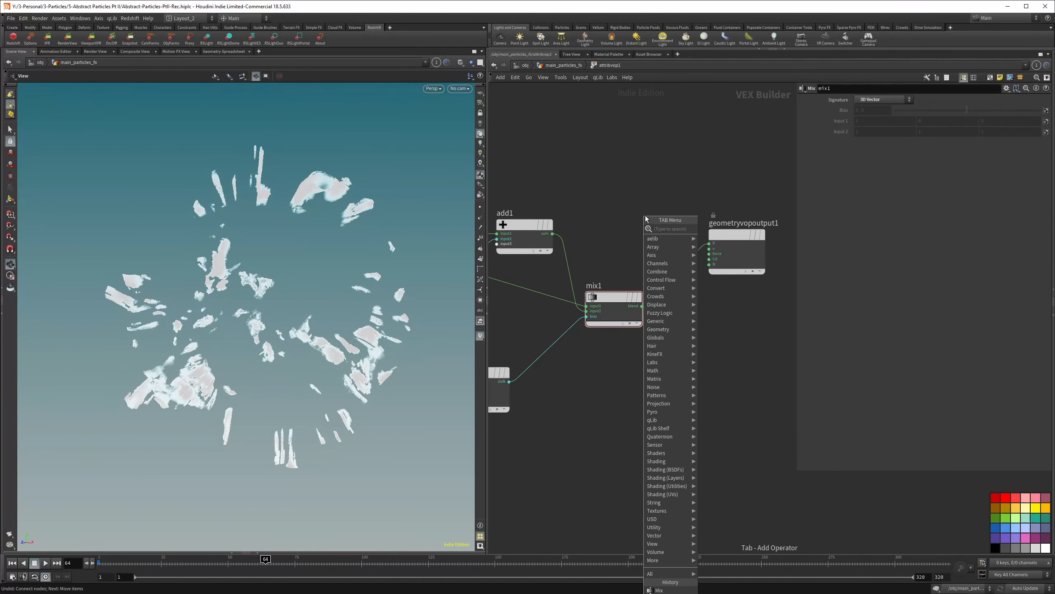
{"action": "type", "text": "lu"}
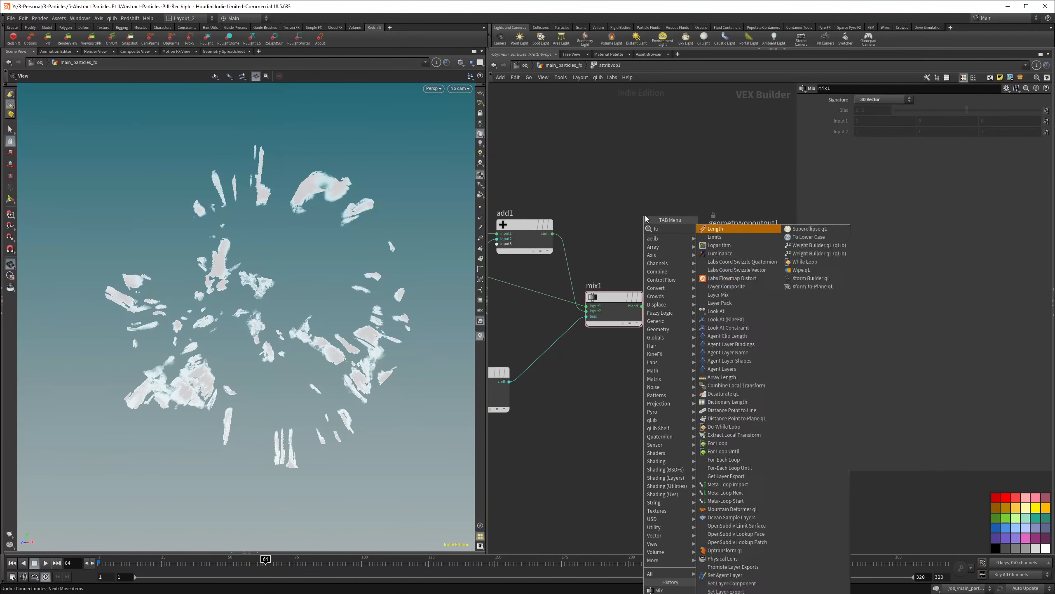
{"action": "left_click_drag", "start_coordinate": [549, 273], "coordinate": [768, 258]}
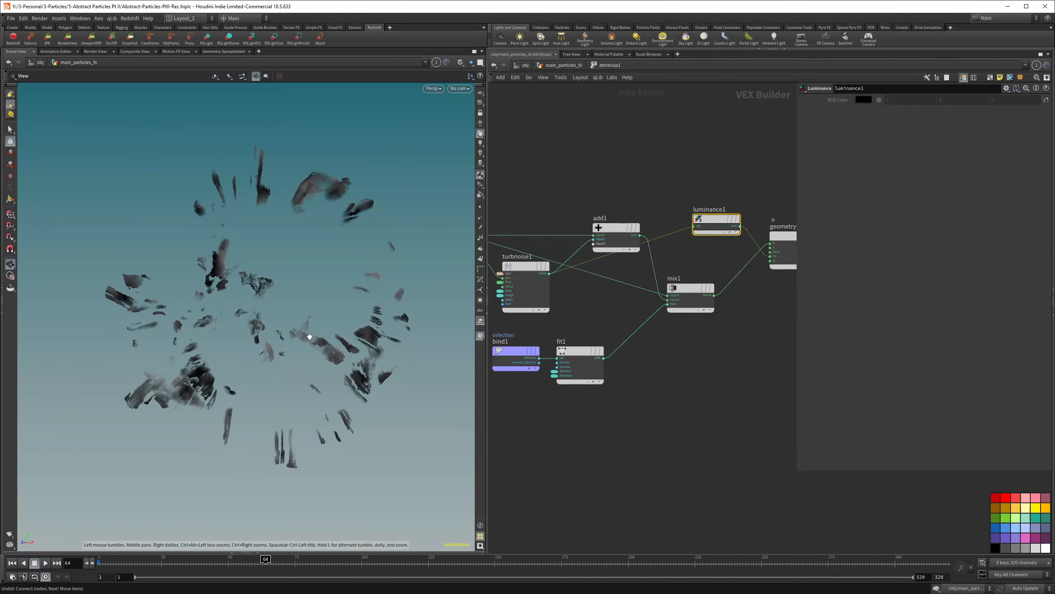
- Return to the parent network and examine the noise-displaced, noise-coloured particles up close from several angles
{"action": "scroll", "coordinate": [665, 291], "scroll_direction": "down", "scroll_amount": 3}
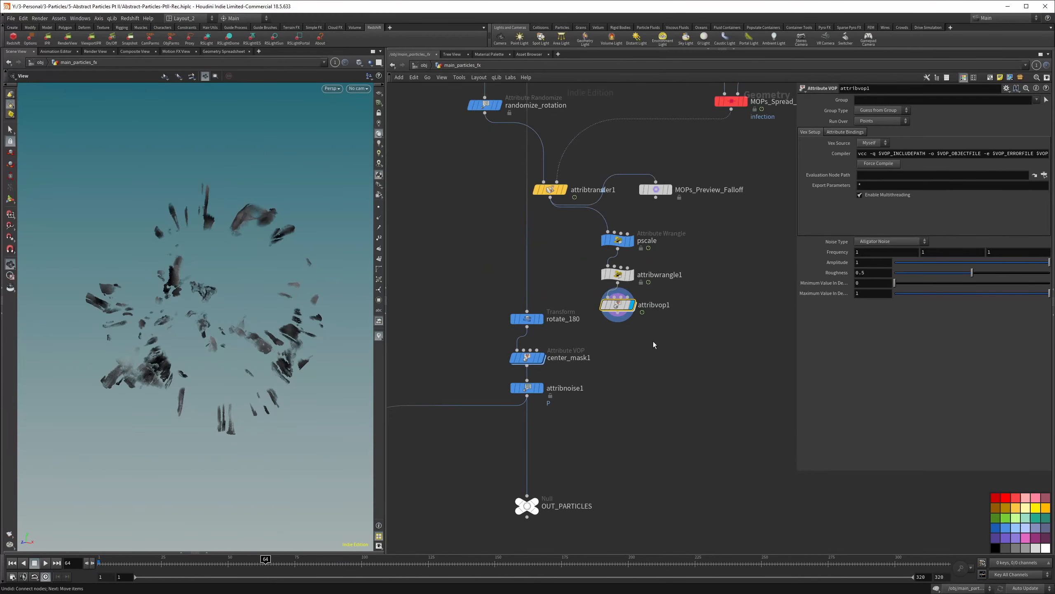
{"action": "right_click_drag", "start_coordinate": [241, 345], "coordinate": [281, 334]}
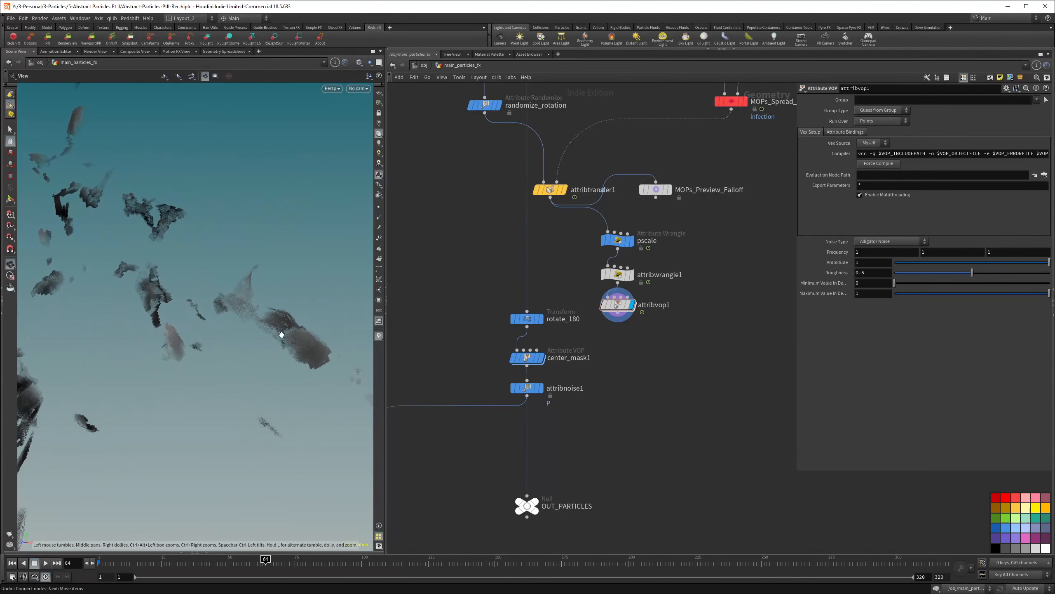
{"action": "middle_click_drag", "start_coordinate": [281, 334], "coordinate": [242, 325]}
{"action": "right_click_drag", "start_coordinate": [242, 325], "coordinate": [266, 307]}
{"action": "left_click_drag", "start_coordinate": [266, 307], "coordinate": [254, 316]}
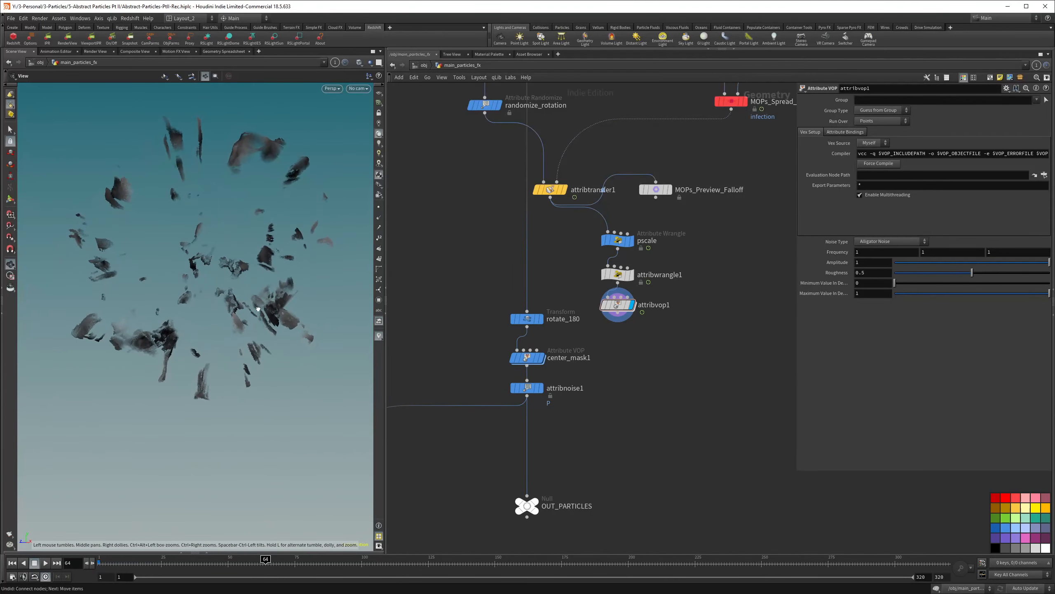
{"action": "right_click_drag", "start_coordinate": [258, 309], "coordinate": [308, 323]}
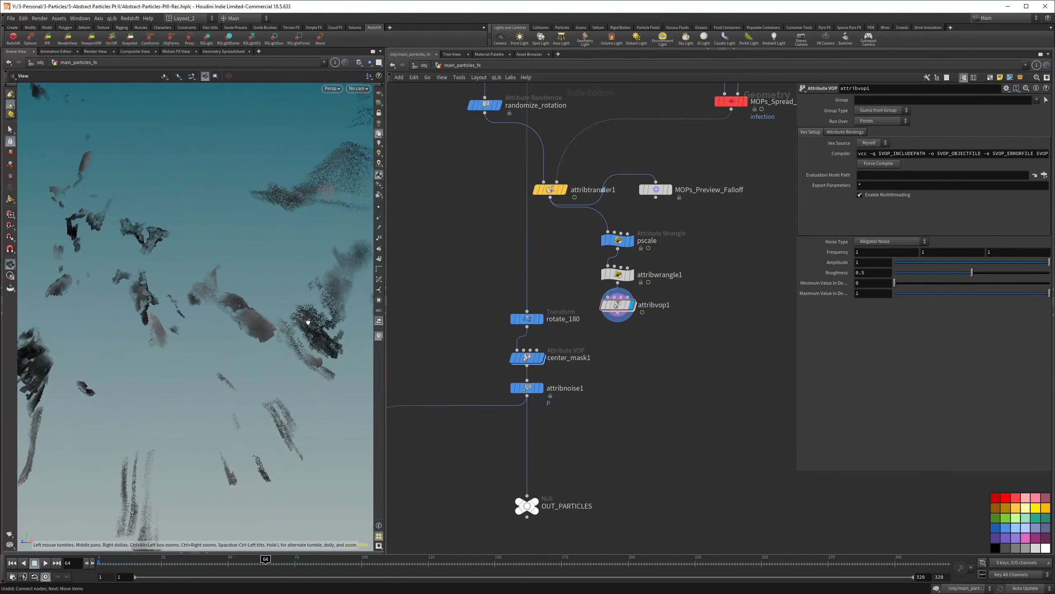
- Invert attribvop1's fit destination range by setting the minimum value to 1 and the maximum to 0
{"action": "left_click_drag", "start_coordinate": [308, 322], "coordinate": [305, 318]}
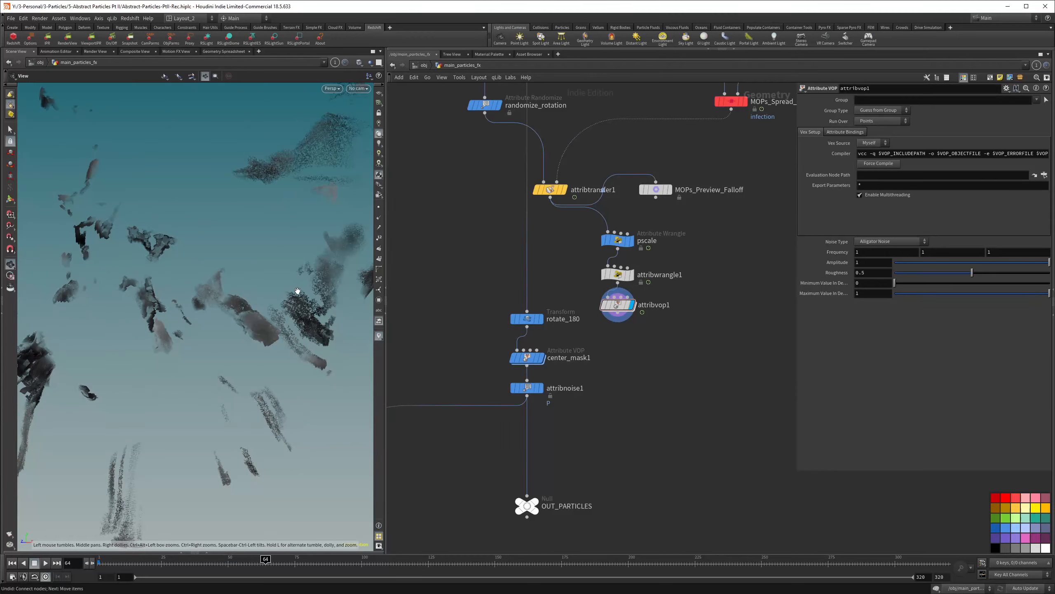
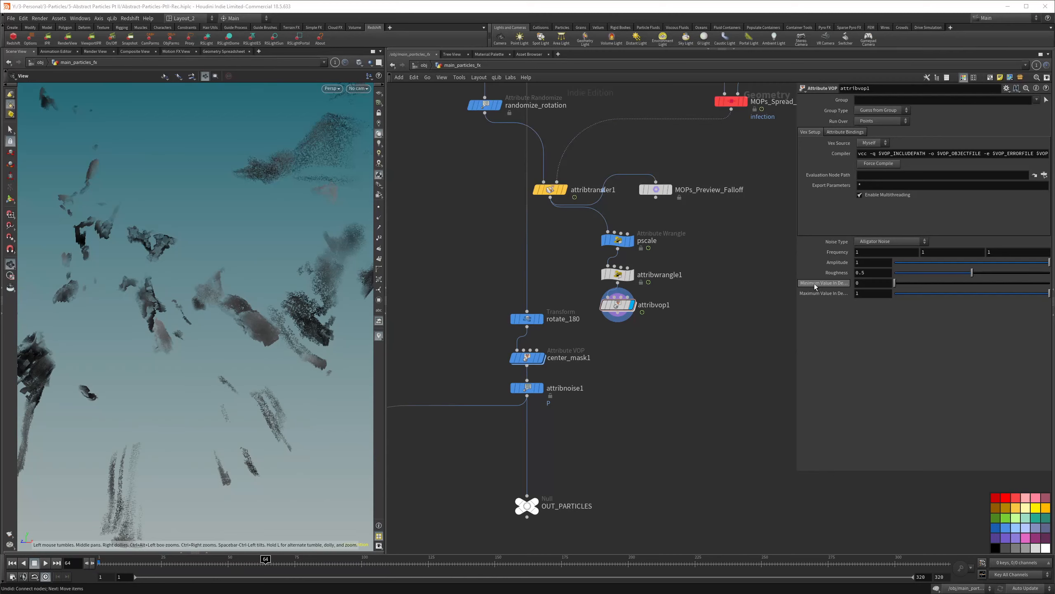
{"action": "left_click_drag", "start_coordinate": [335, 293], "coordinate": [256, 324]}
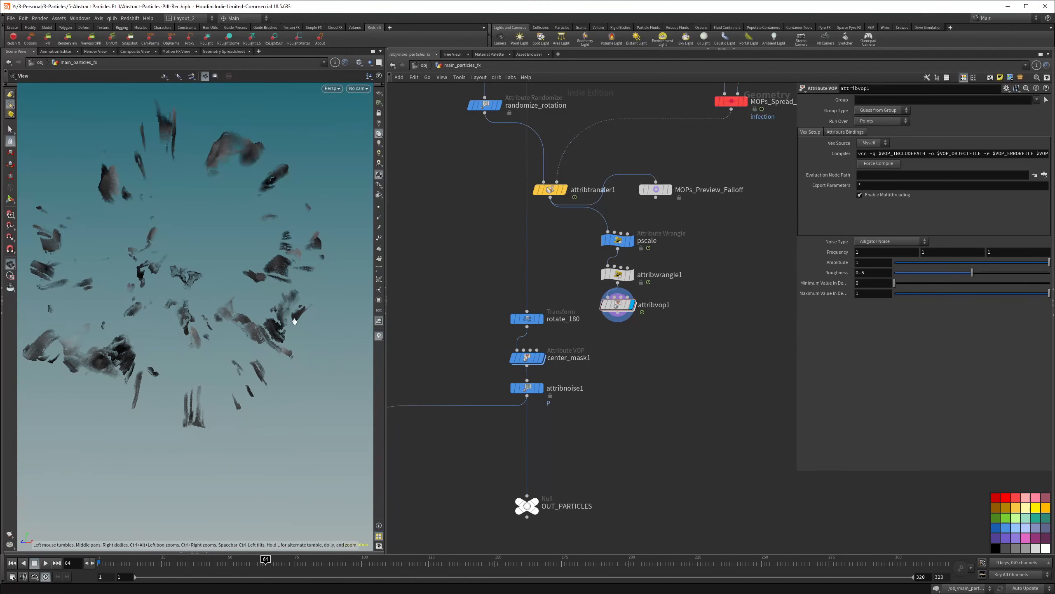
{"action": "left_click", "coordinate": [866, 284]}
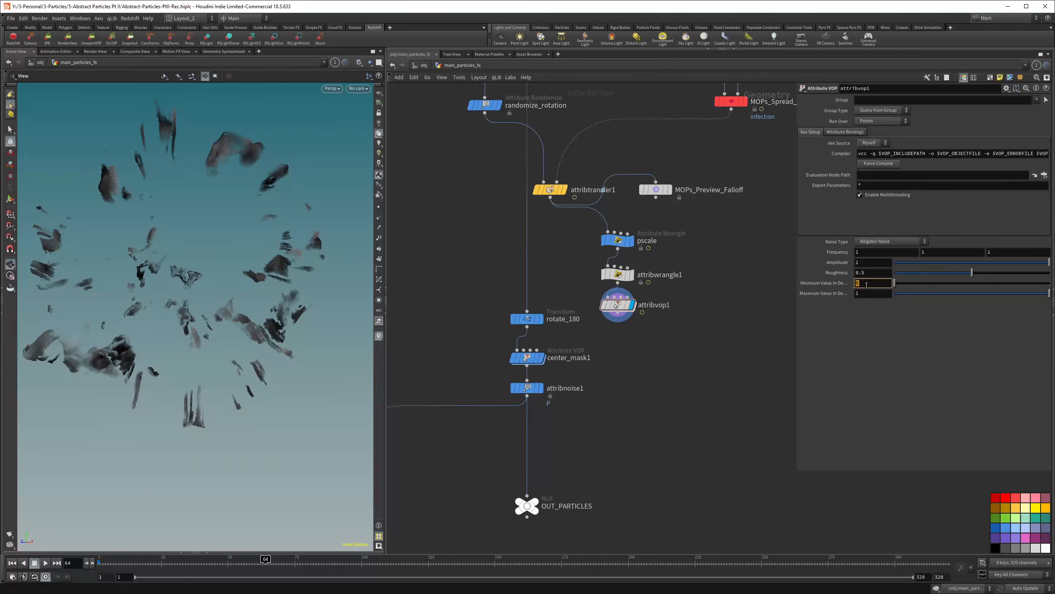
{"action": "key", "text": "Tab"}
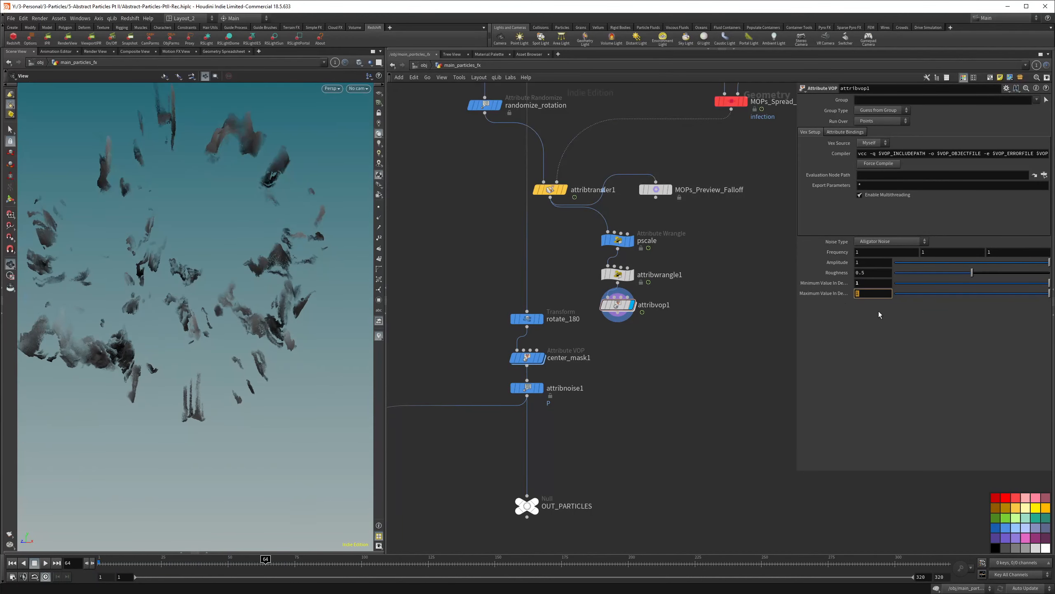
{"action": "type", "text": "0"}
{"action": "key", "text": "Return"}
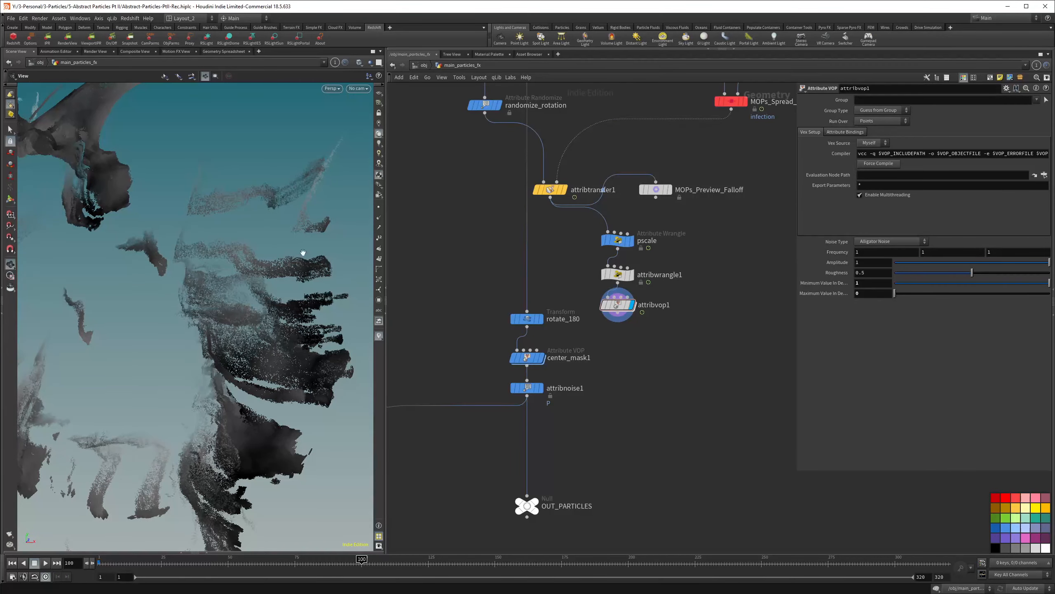
- Compare the particles with attribvop1 bypassed and with its destination range reset to 0 and 1, undoing the reset
{"action": "left_click", "coordinate": [604, 307]}
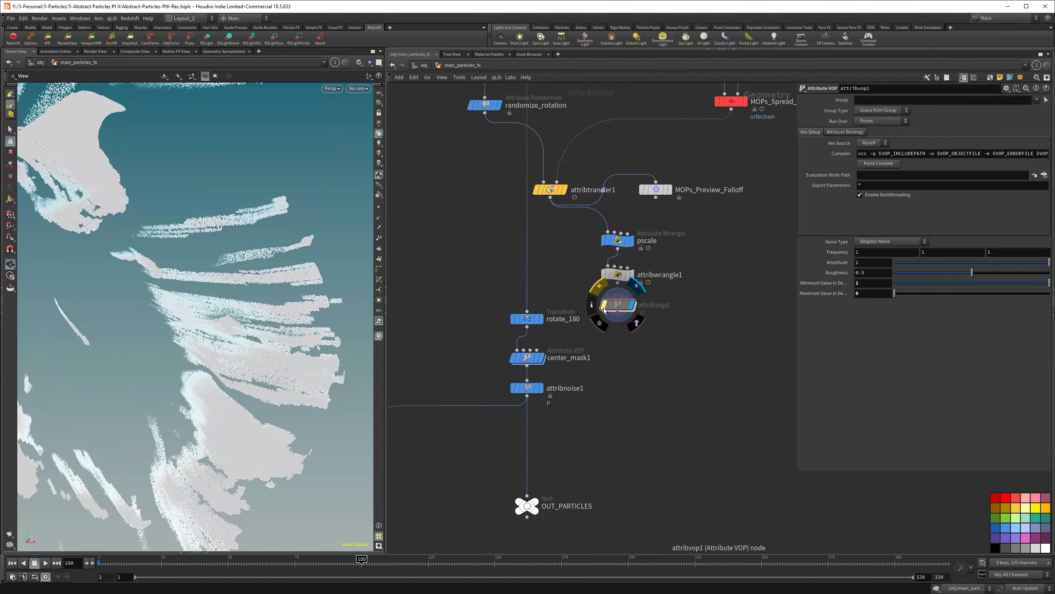
{"action": "left_click", "coordinate": [604, 307]}
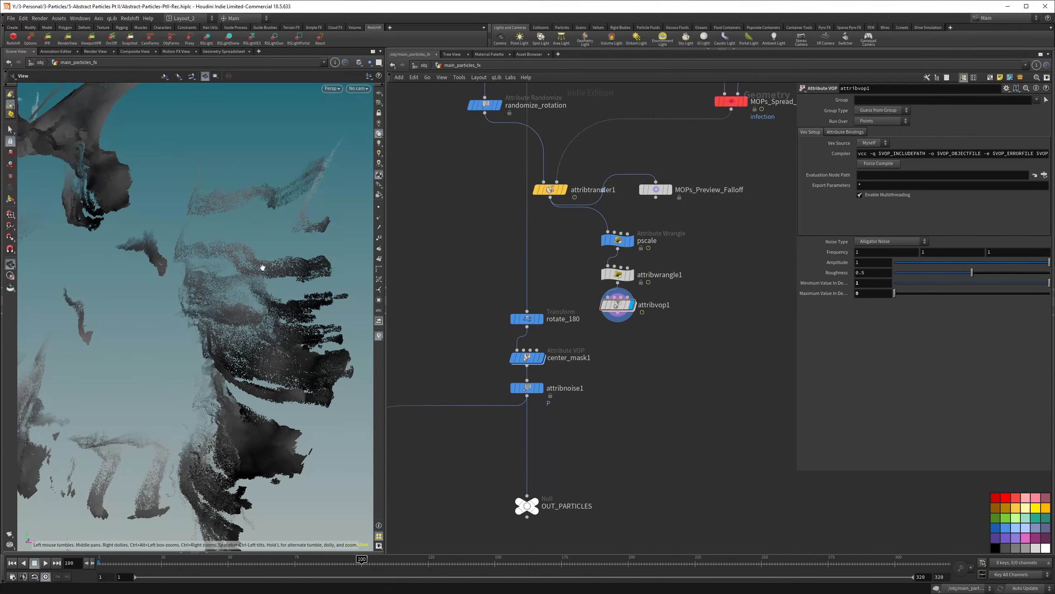
{"action": "left_click_drag", "start_coordinate": [867, 284], "coordinate": [836, 312]}
{"action": "type", "text": "1"}
{"action": "key", "text": "Return"}
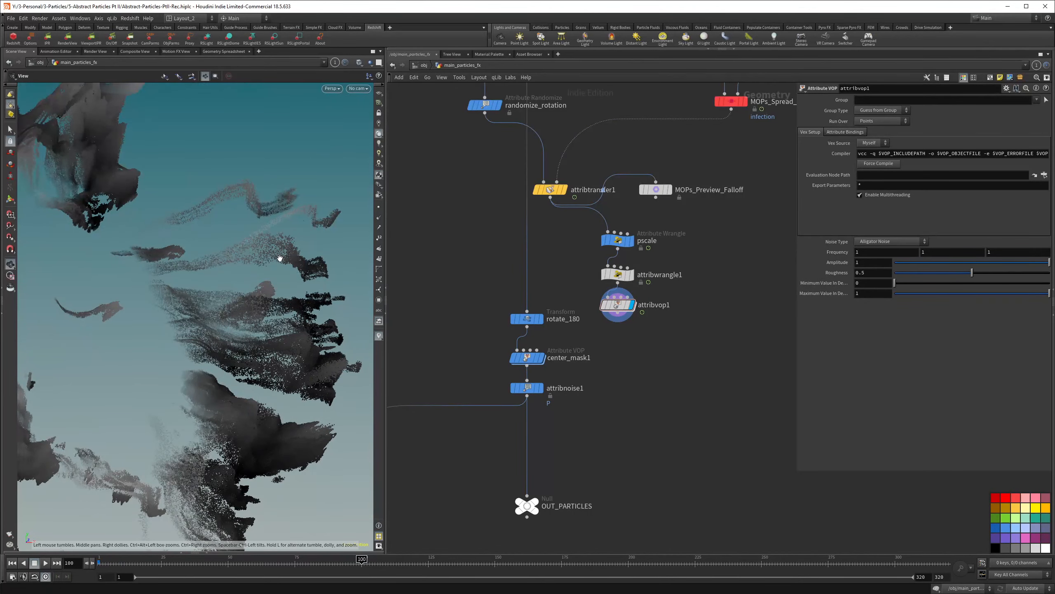
{"action": "left_click_drag", "start_coordinate": [866, 297], "coordinate": [831, 299]}
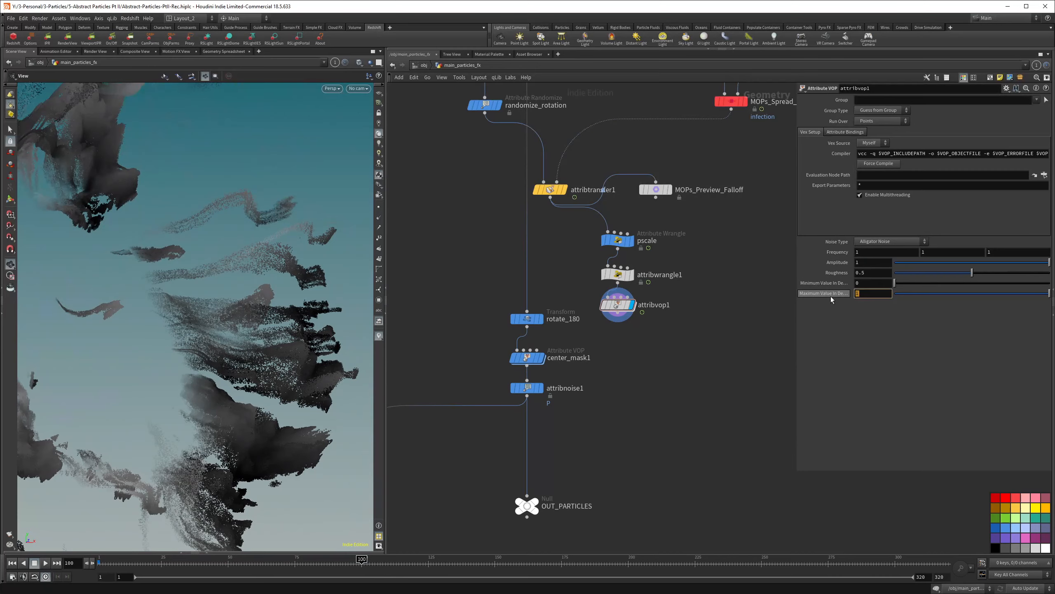
{"action": "key", "text": "ctrl+z"}
{"action": "key", "text": "ctrl+z"}
- Set attribvop1's noise frequency to 4.5 on all axes and change turbnoise1's signature inside it to 3D Noise
{"action": "mouse_move", "coordinate": [840, 252]}
{"action": "middle_mouse_down"}
{"action": "mouse_move", "coordinate": [945, 262]}
{"action": "mouse_move", "coordinate": [851, 254]}
{"action": "middle_mouse_up"}
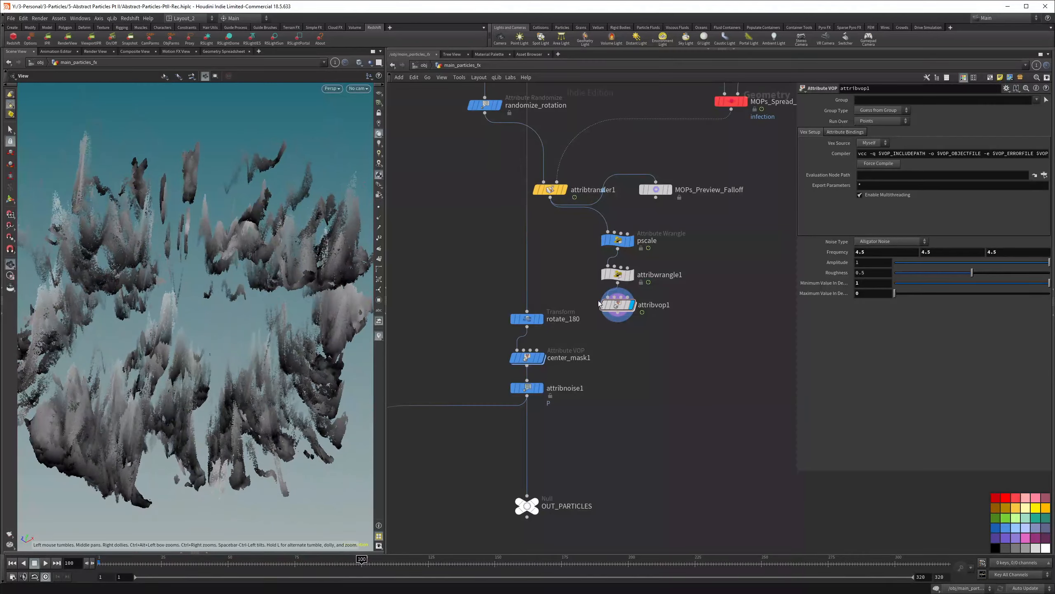
{"action": "double_click", "coordinate": [617, 305]}
{"action": "left_click", "coordinate": [472, 260]}
{"action": "left_click", "coordinate": [870, 100]}
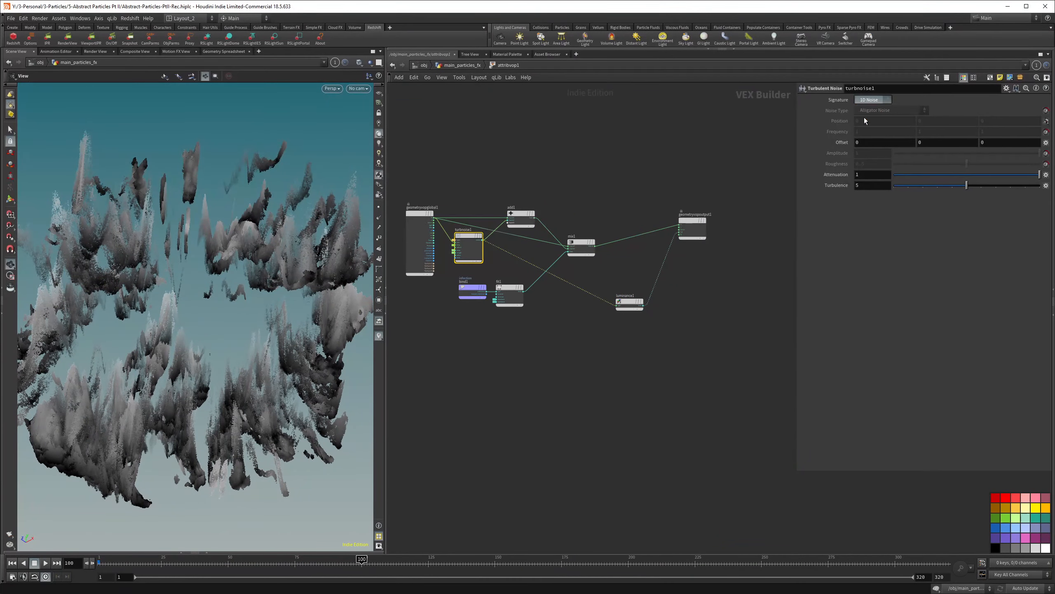
{"action": "key", "text": "u"}
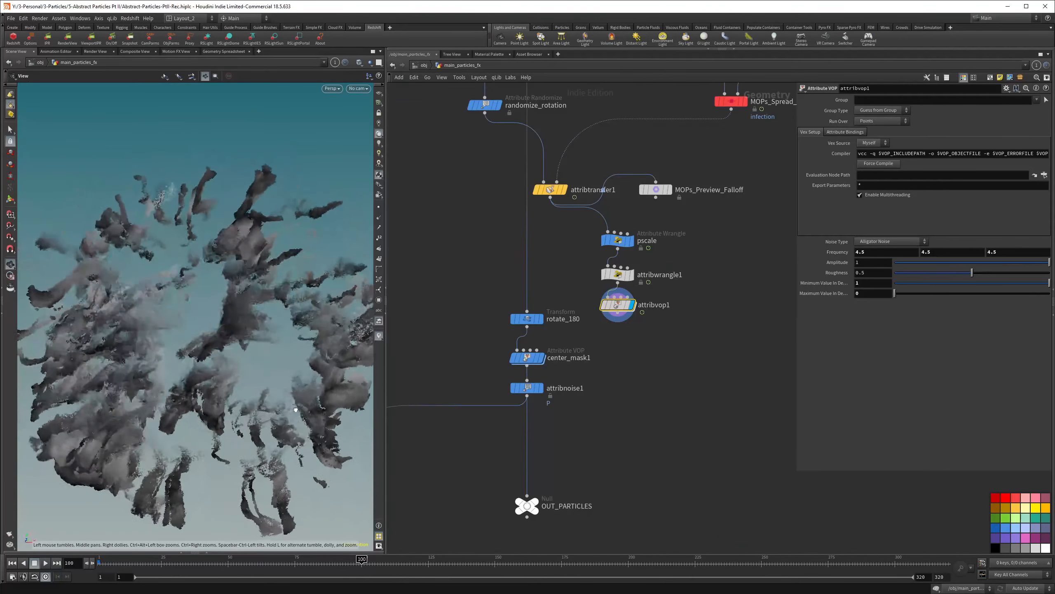
- Set attribvop1's noise type to Simplex Noise, with roughness 0.54 and amplitude 0.8
{"action": "left_click_drag", "start_coordinate": [296, 410], "coordinate": [316, 391]}
{"action": "left_click_drag", "start_coordinate": [384, 357], "coordinate": [432, 358]}
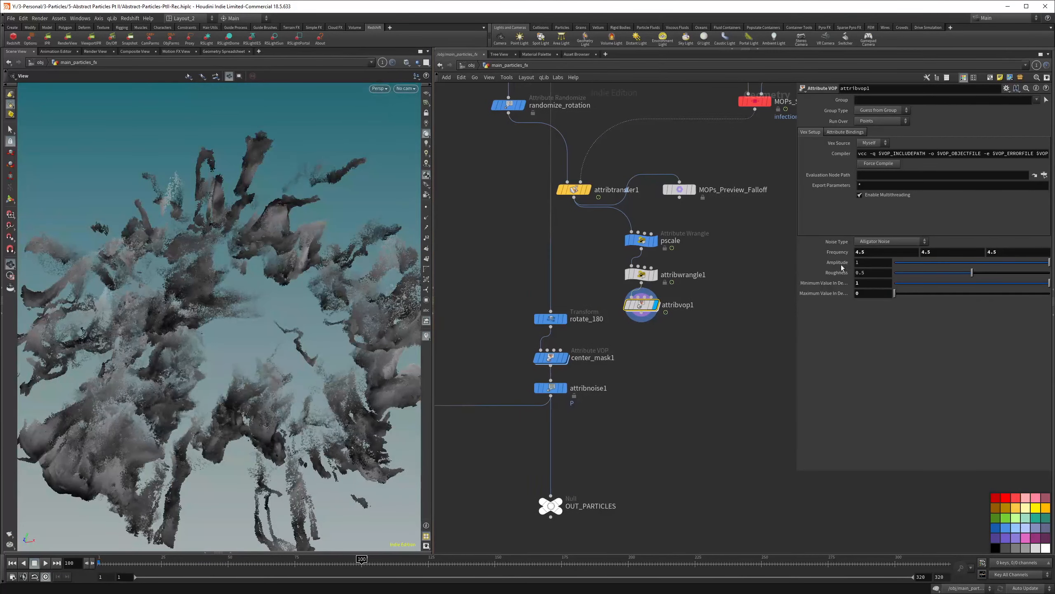
{"action": "left_click", "coordinate": [882, 245]}
{"action": "left_click", "coordinate": [876, 285]}
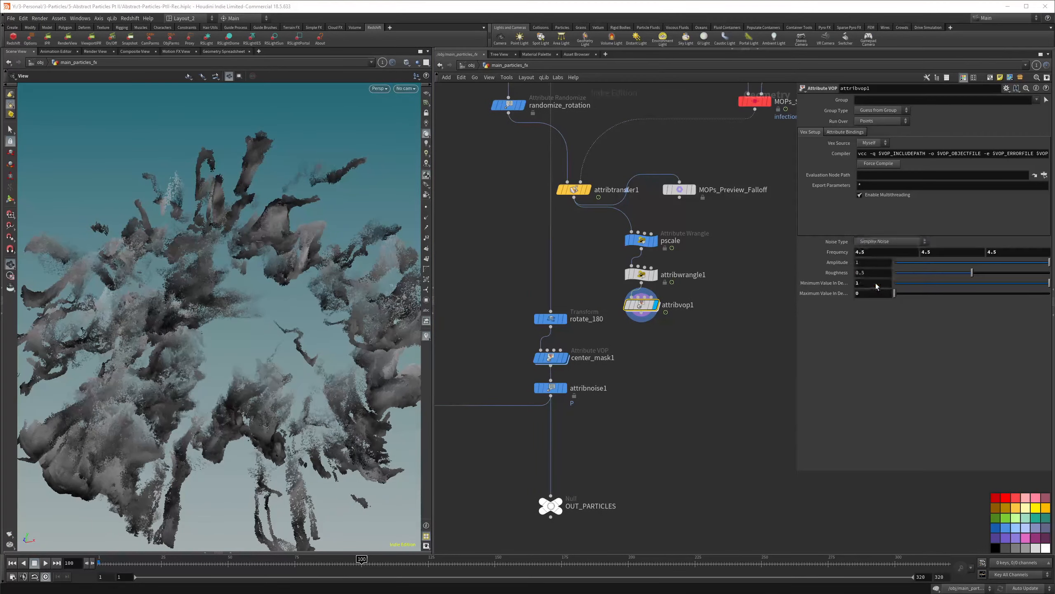
{"action": "left_click", "coordinate": [978, 273]}
{"action": "left_click_drag", "start_coordinate": [866, 262], "coordinate": [815, 263]}
{"action": "type", "text": "0.8"}
{"action": "key", "text": "Return"}
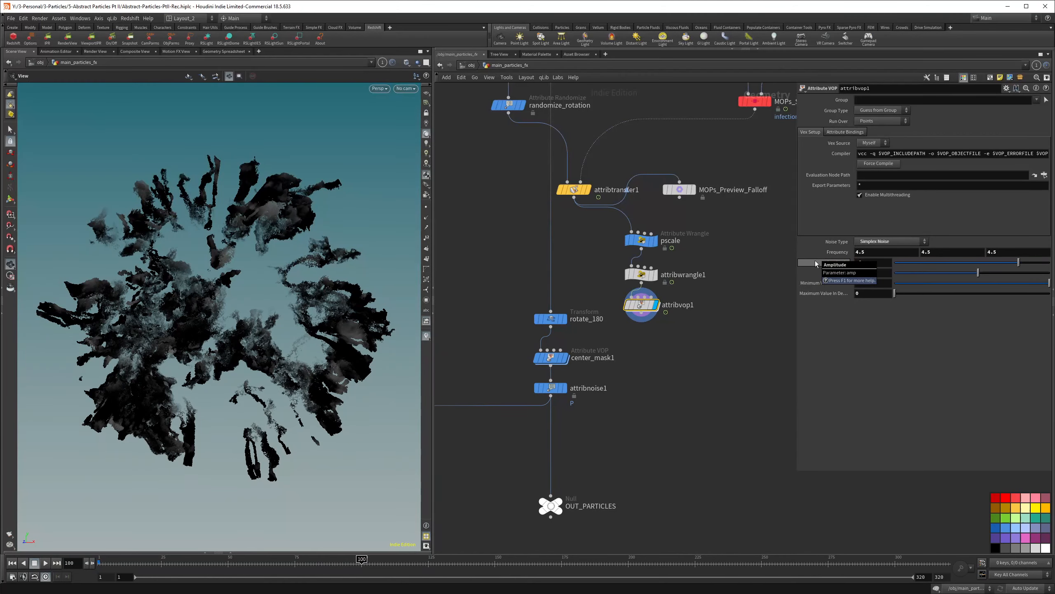
- Move the four nodes from rotate_180 through OUT_PARTICLES further down the network to free space below attribvop1
{"action": "scroll", "coordinate": [365, 304], "scroll_direction": "up", "scroll_amount": 5}
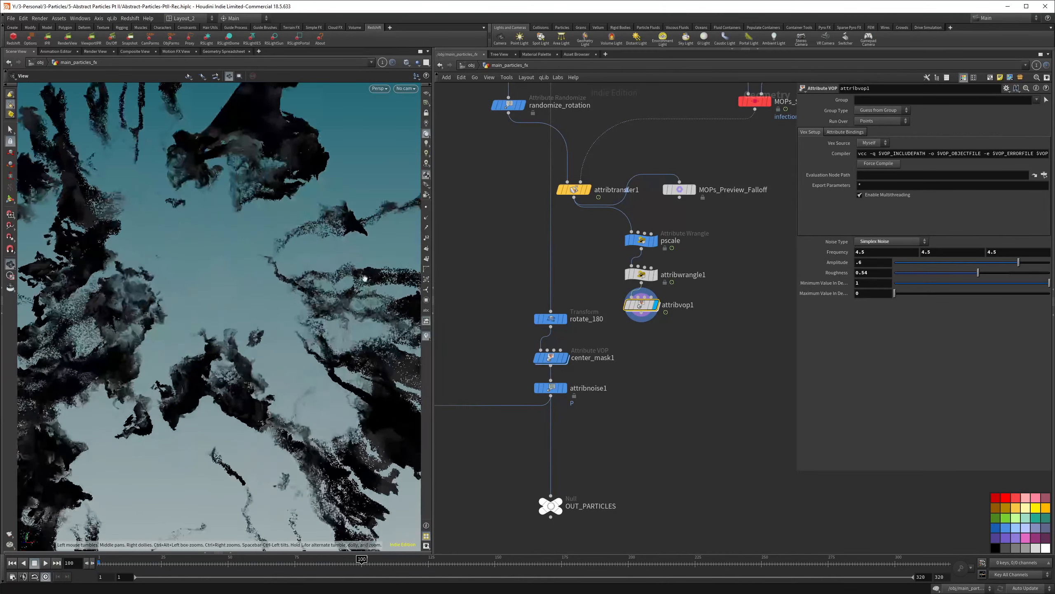
{"action": "scroll", "coordinate": [365, 279], "scroll_direction": "down", "scroll_amount": 5}
{"action": "scroll", "coordinate": [644, 301], "scroll_direction": "down", "scroll_amount": 3}
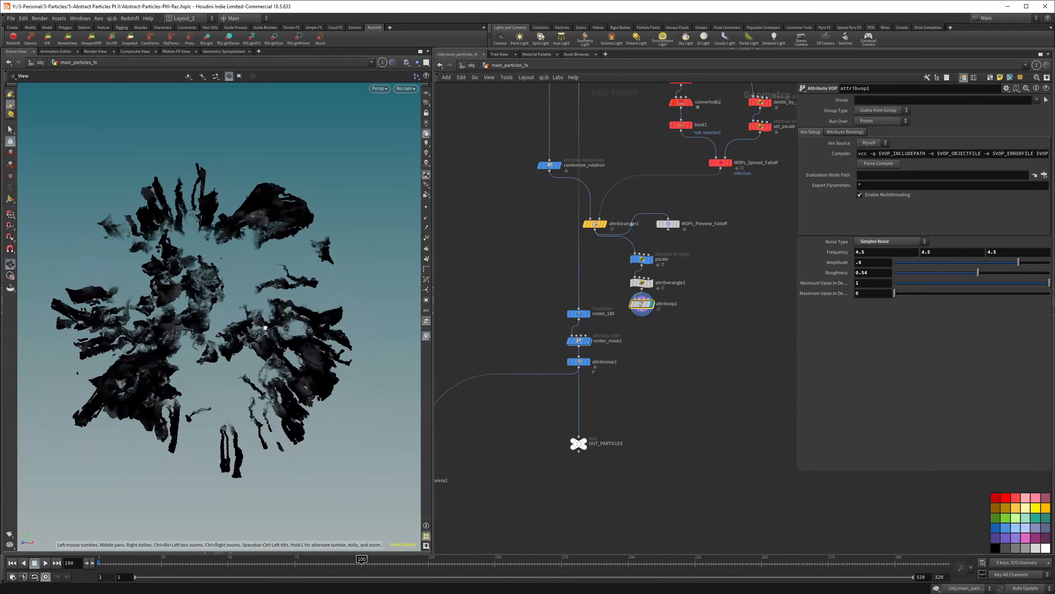
{"action": "left_click_drag", "start_coordinate": [291, 304], "coordinate": [345, 306]}
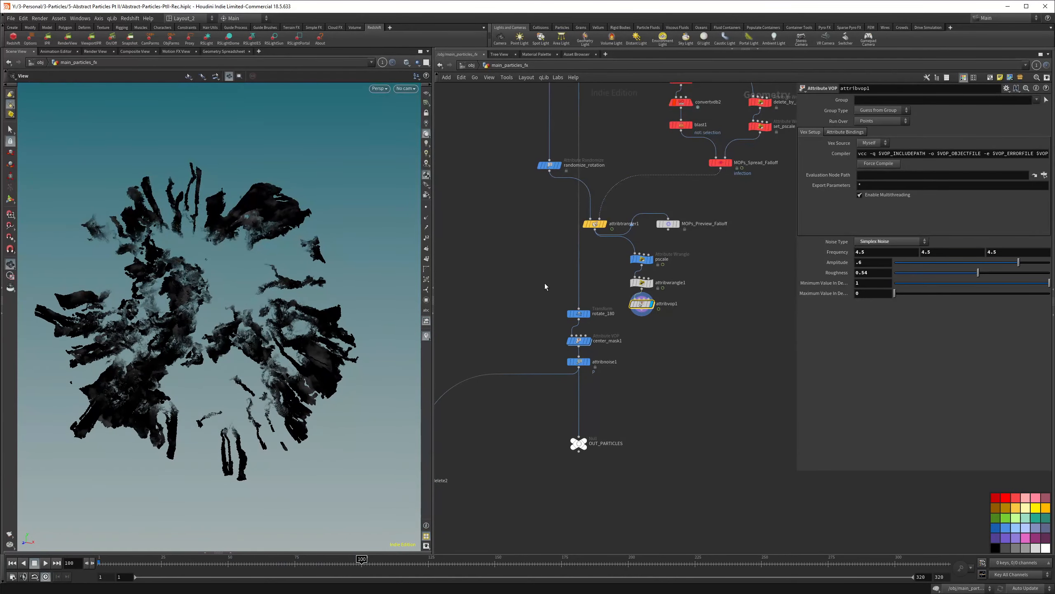
{"action": "left_click_drag", "start_coordinate": [533, 308], "coordinate": [628, 508]}
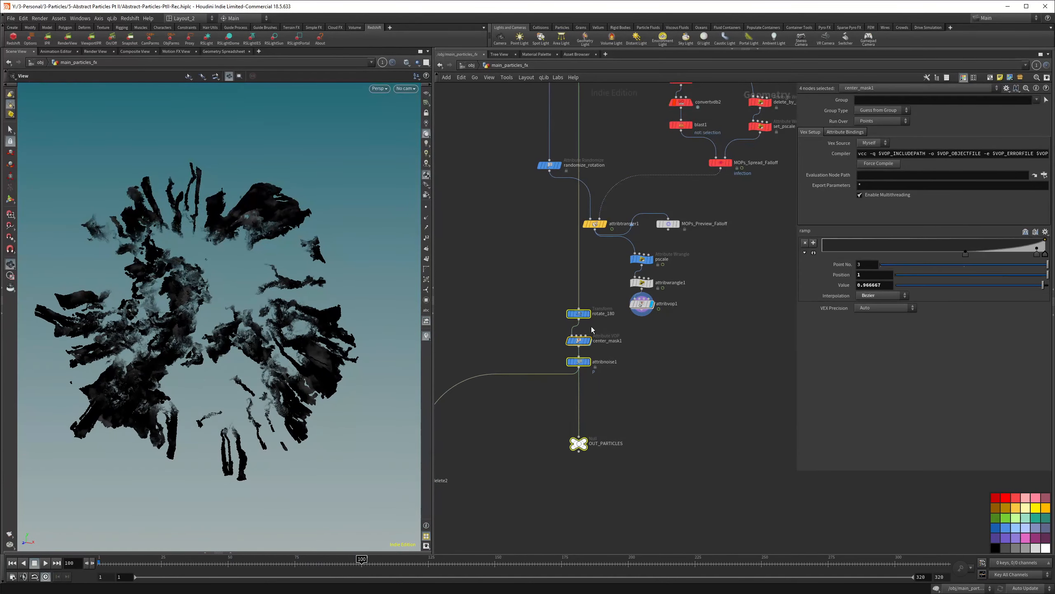
{"action": "left_click_drag", "start_coordinate": [578, 314], "coordinate": [564, 429]}
- Rename the file cache node below attribvop1 as anim_geo_v1
{"action": "left_click", "coordinate": [612, 390]}
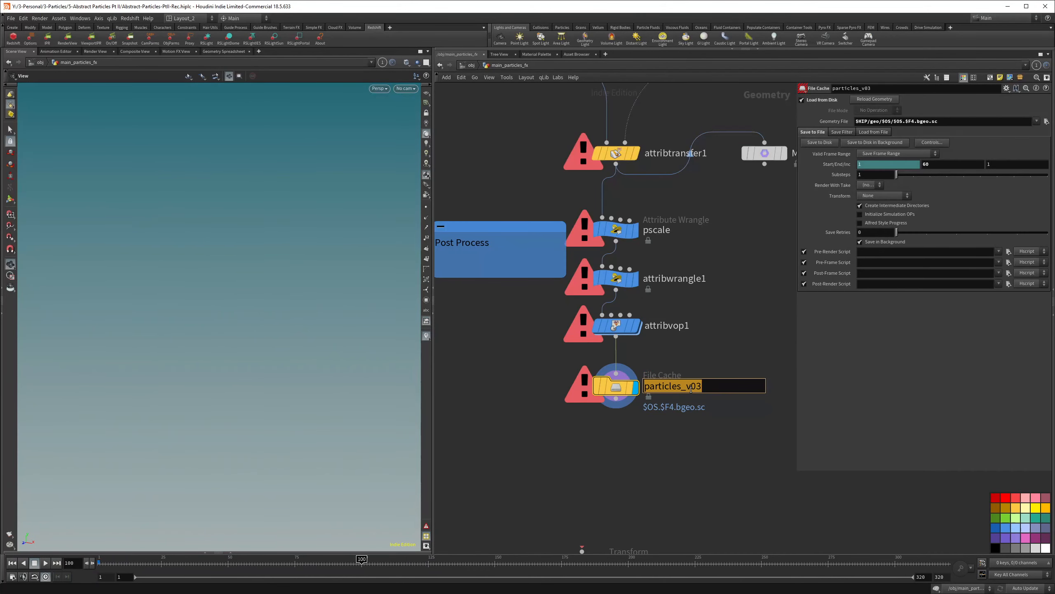
{"action": "type", "text": "anim"}
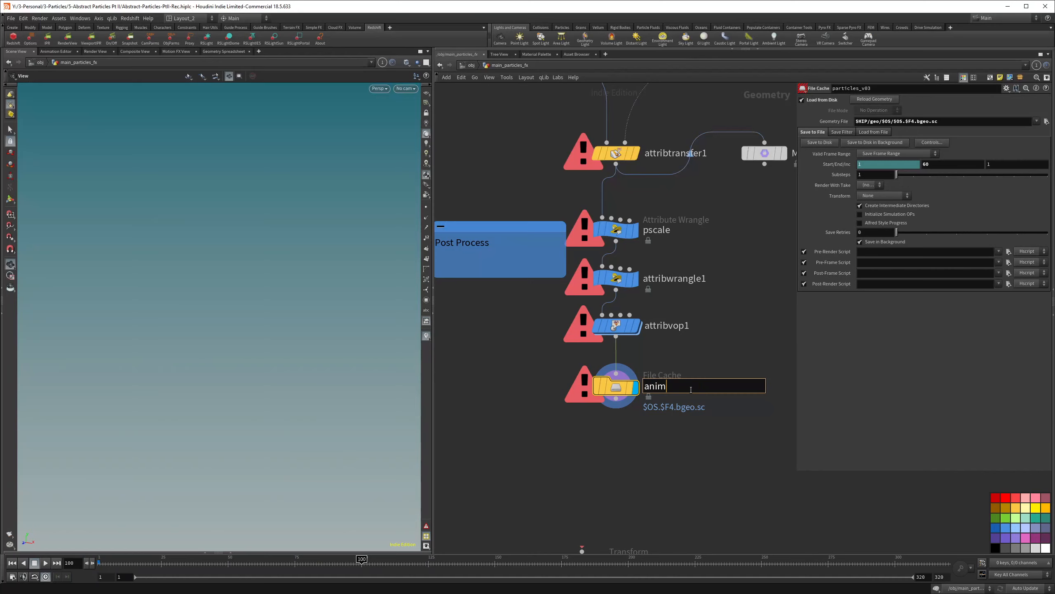
{"action": "type", "text": "_geo"}
{"action": "type", "text": "_v0"}
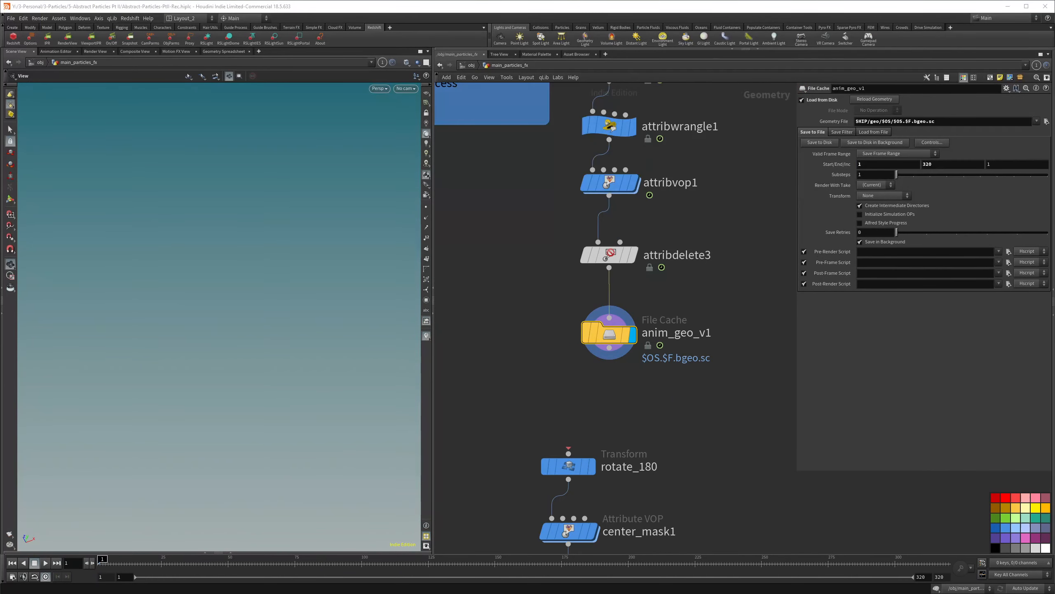
- Play back the flipbook of the cached particle animation in MPlay
{"action": "left_click_drag", "start_coordinate": [463, 163], "coordinate": [358, 149]}
{"action": "left_click", "coordinate": [194, 466]}
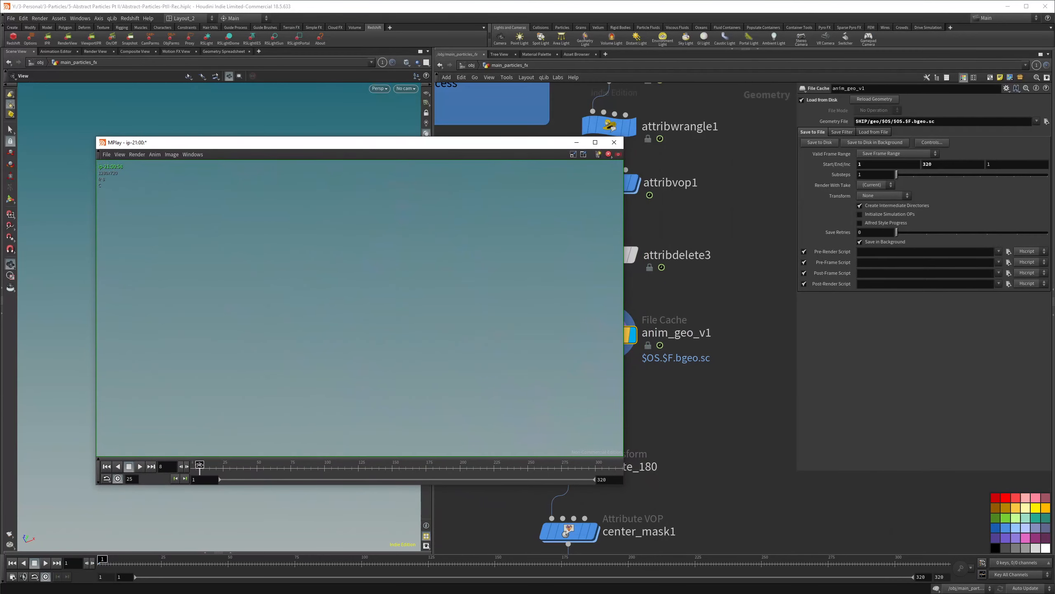
{"action": "left_click", "coordinate": [141, 467]}
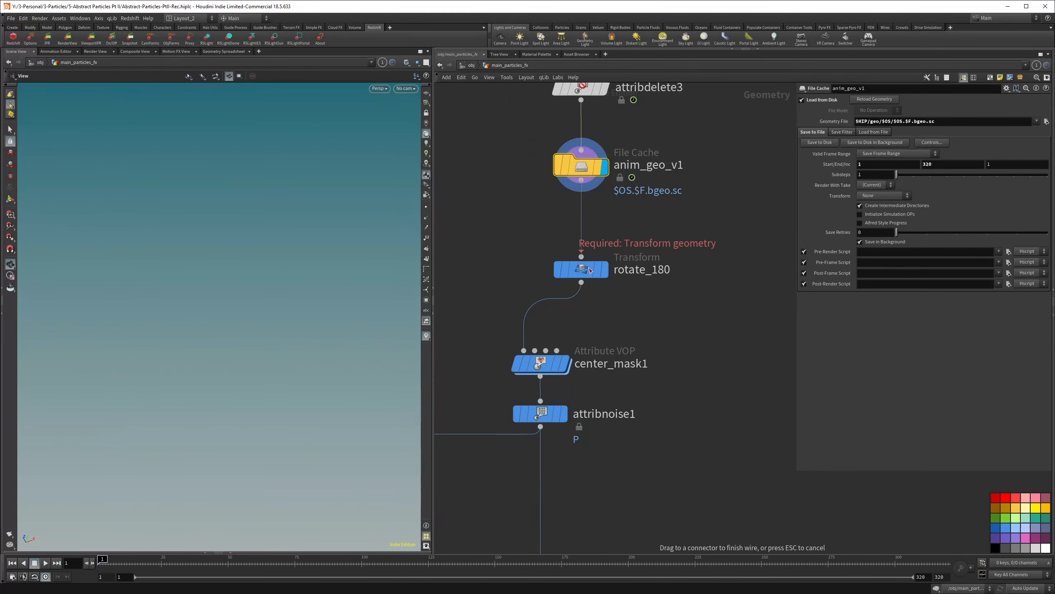
- Connect anim_geo_v1's output to rotate_180's input and display rotate_180 to check the orientation of the particles
{"action": "left_click", "coordinate": [582, 257]}
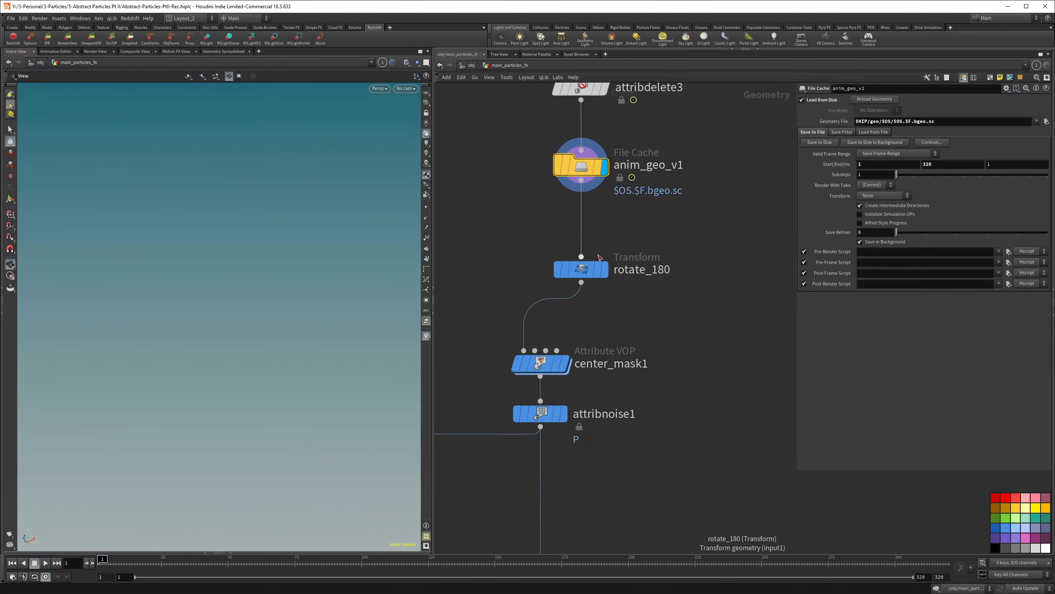
{"action": "scroll", "coordinate": [582, 270], "scroll_direction": "down", "scroll_amount": 5}
{"action": "scroll", "coordinate": [586, 265], "scroll_direction": "up", "scroll_amount": 3}
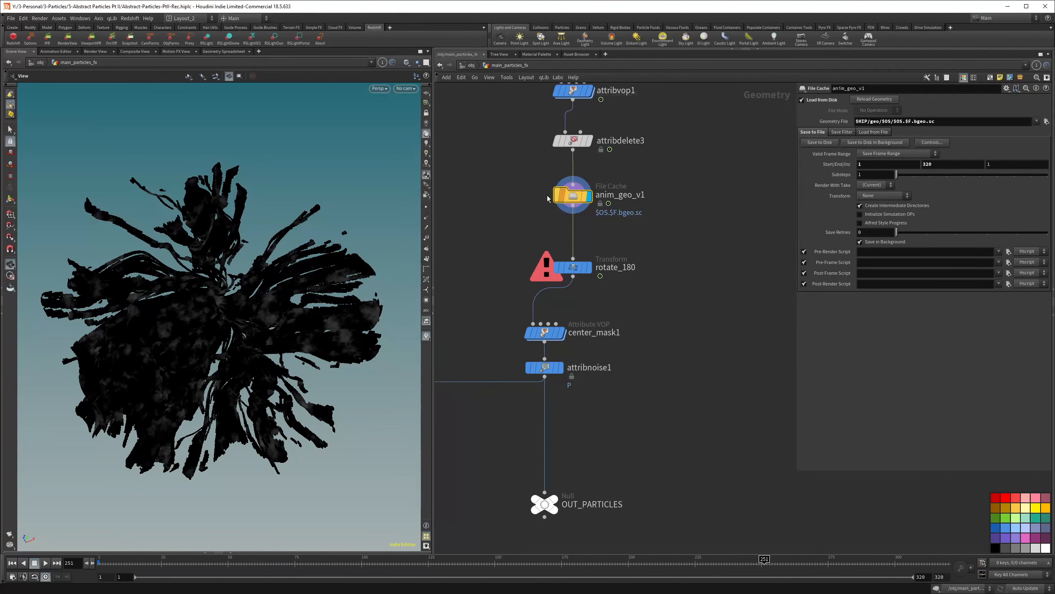
{"action": "left_click_drag", "start_coordinate": [258, 352], "coordinate": [287, 335]}
{"action": "left_click", "coordinate": [591, 268]}
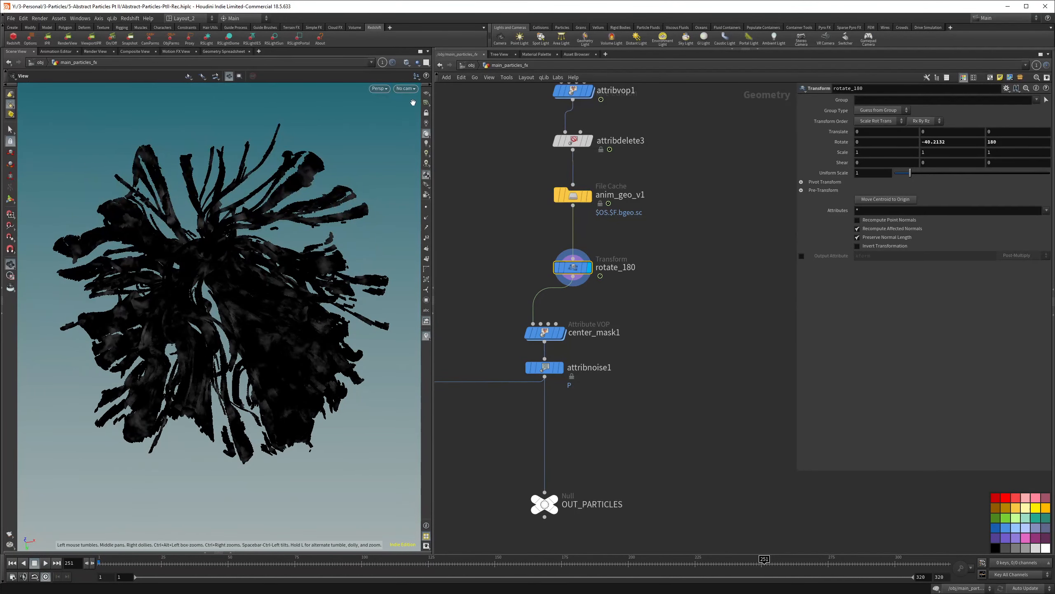
{"action": "key", "text": "space+h"}
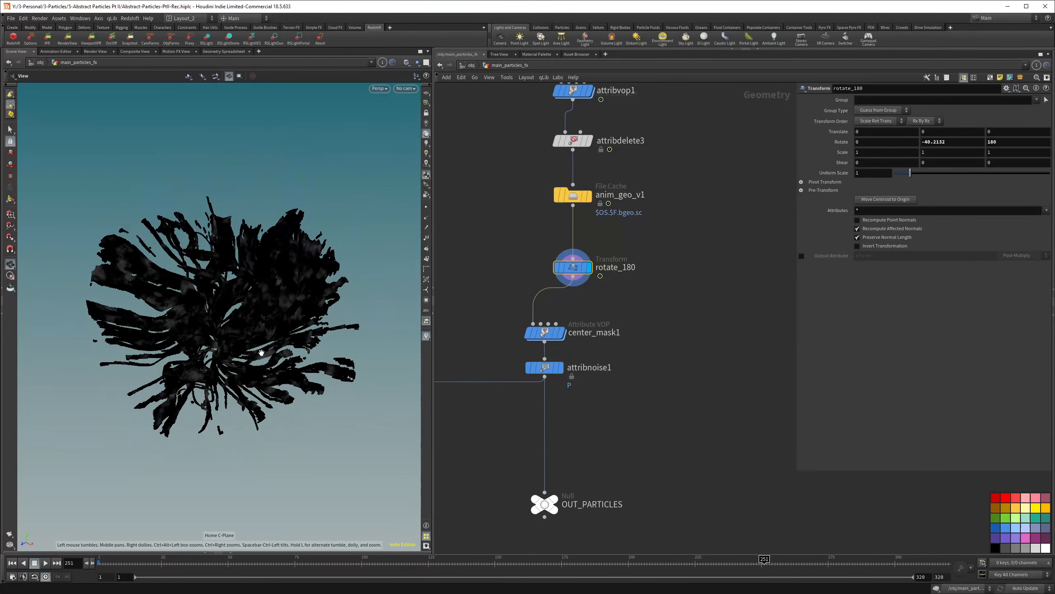
{"action": "left_click", "coordinate": [513, 270]}
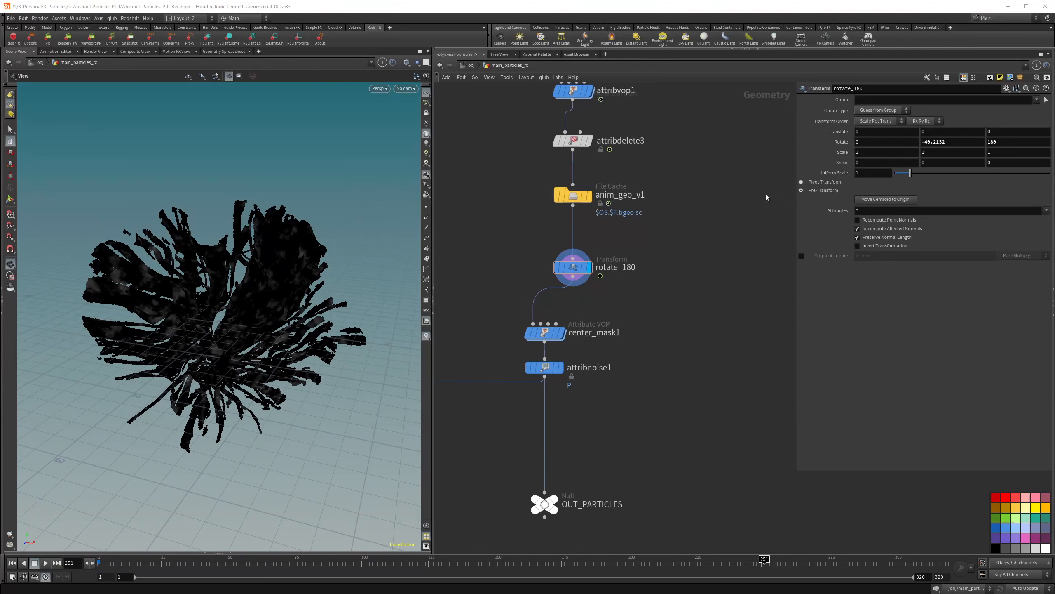
- Delete center_mask1 and place attribnoise1 directly below rotate_180 in the chain
{"action": "left_click", "coordinate": [545, 333]}
{"action": "key", "text": "Delete"}
{"action": "left_click_drag", "start_coordinate": [545, 367], "coordinate": [576, 320]}
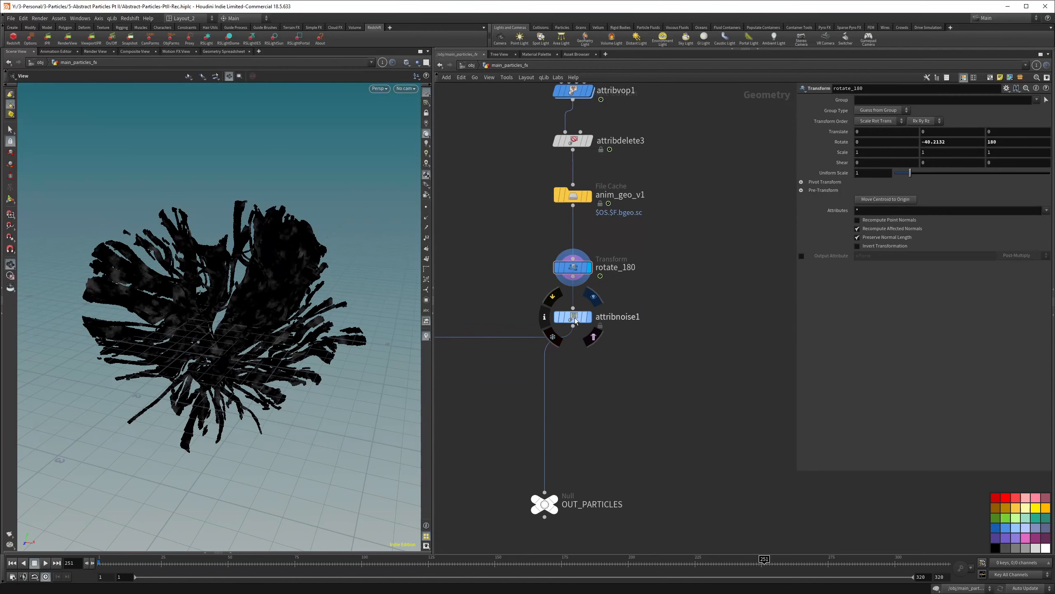
- Display attribnoise1 and set its noise amplitude to 0.1
{"action": "left_click", "coordinate": [589, 317]}
{"action": "left_click", "coordinate": [579, 319]}
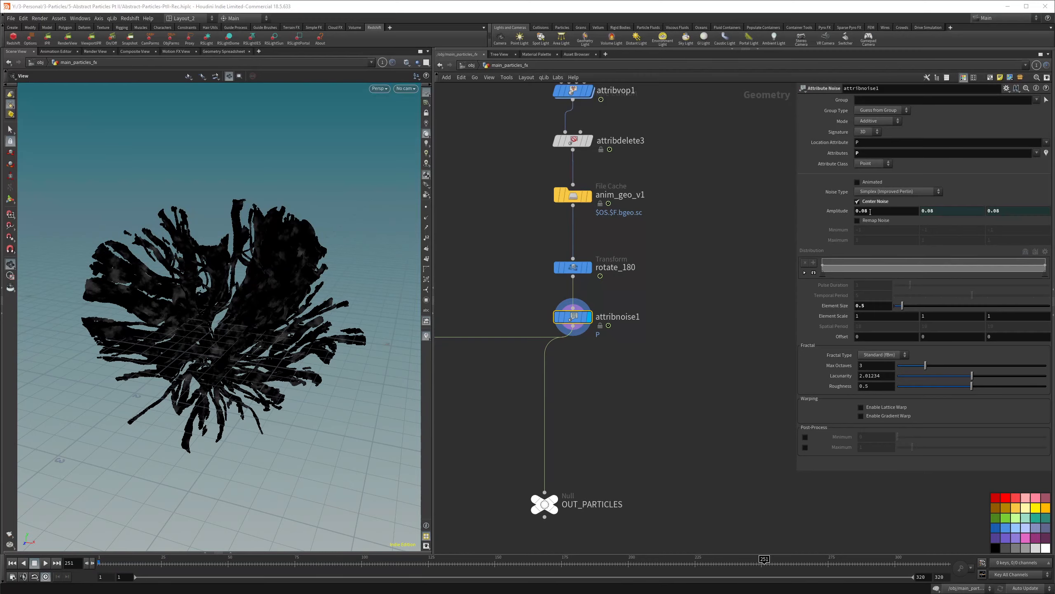
{"action": "double_click", "coordinate": [870, 211]}
{"action": "key", "text": "Return"}
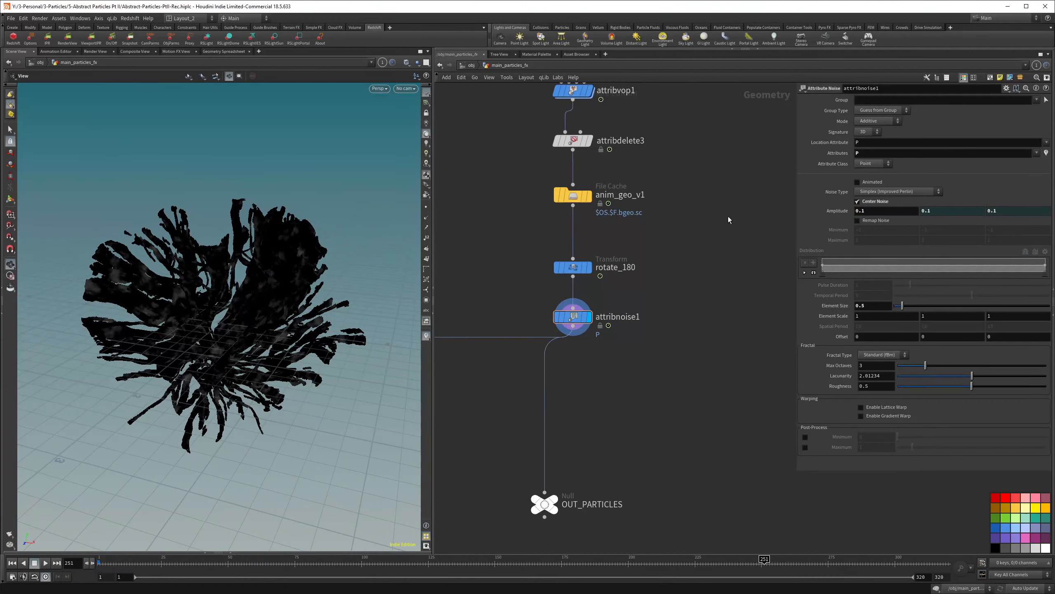
- Examine the noise-offset particles up close and scrub the animation from the start to frame 25
{"action": "scroll", "coordinate": [268, 332], "scroll_direction": "up", "scroll_amount": 5}
{"action": "left_click_drag", "start_coordinate": [254, 311], "coordinate": [298, 309]}
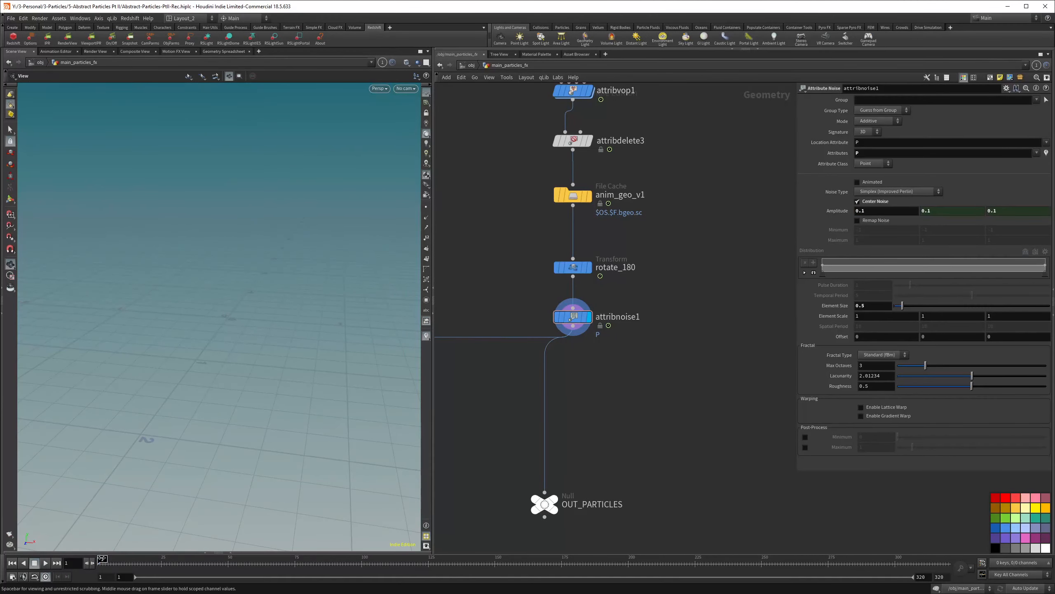
{"action": "left_click_drag", "start_coordinate": [100, 562], "coordinate": [166, 568]}
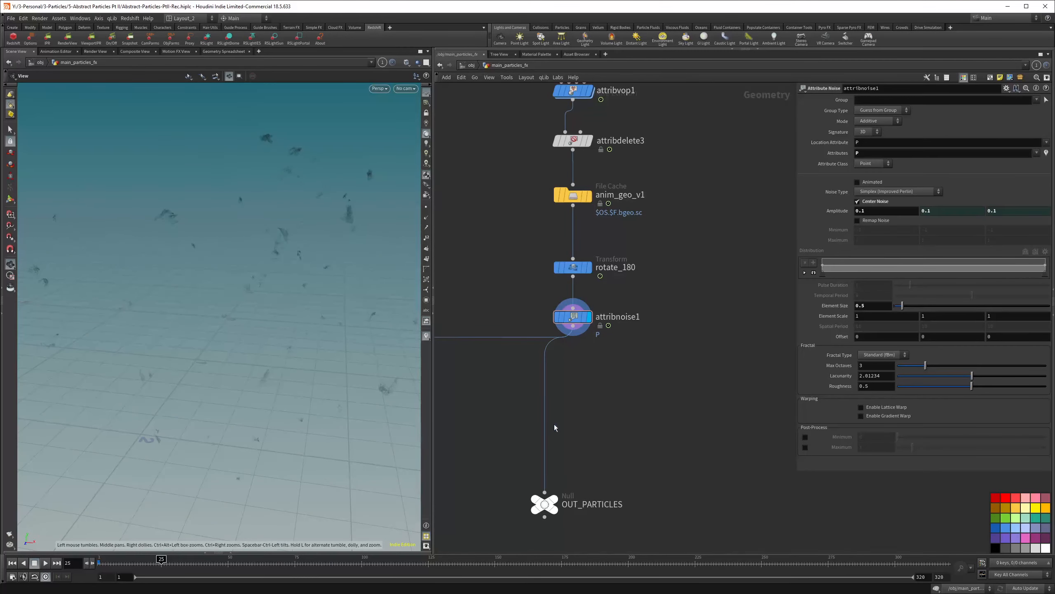
- Add a Time Shift node below attribnoise1, connect attribnoise1's output to it and display it
{"action": "key", "text": "Tab"}
{"action": "type", "text": "timeshift"}
{"action": "key", "text": "Return"}
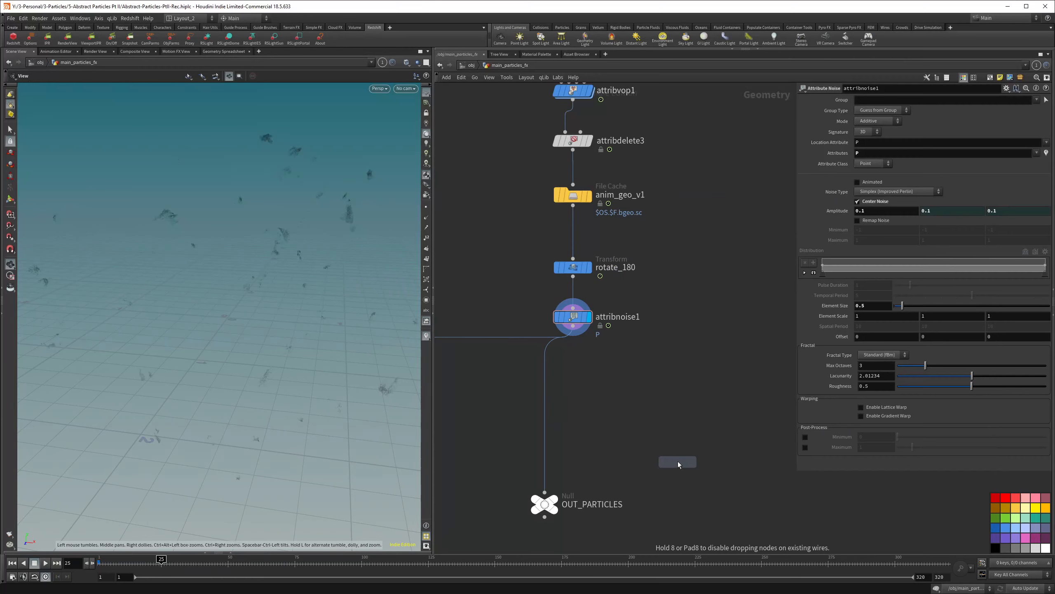
{"action": "left_click", "coordinate": [583, 379]}
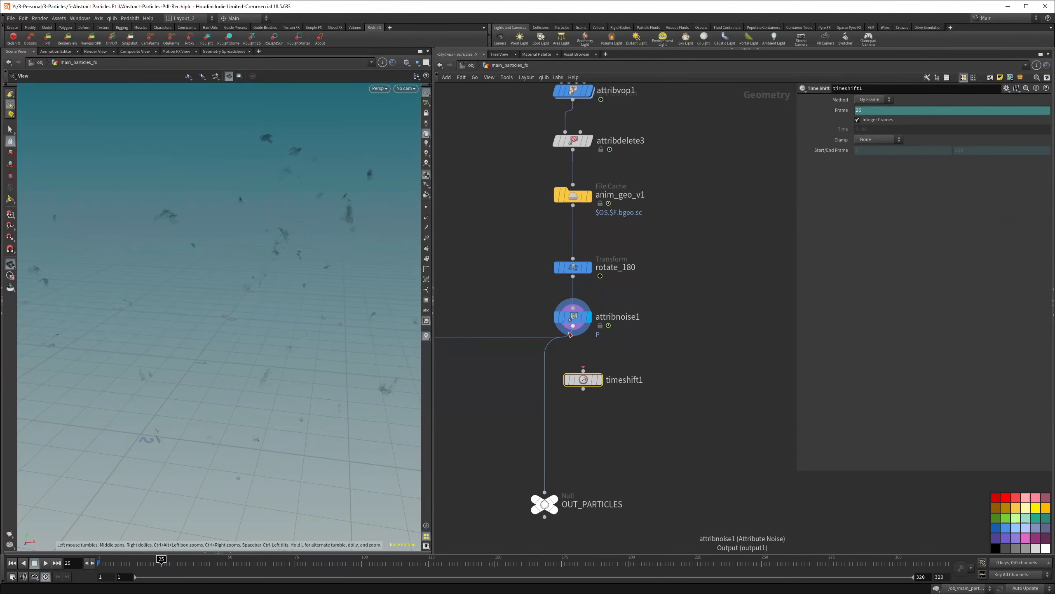
{"action": "left_click_drag", "start_coordinate": [574, 332], "coordinate": [583, 369]}
{"action": "left_click", "coordinate": [598, 380]}
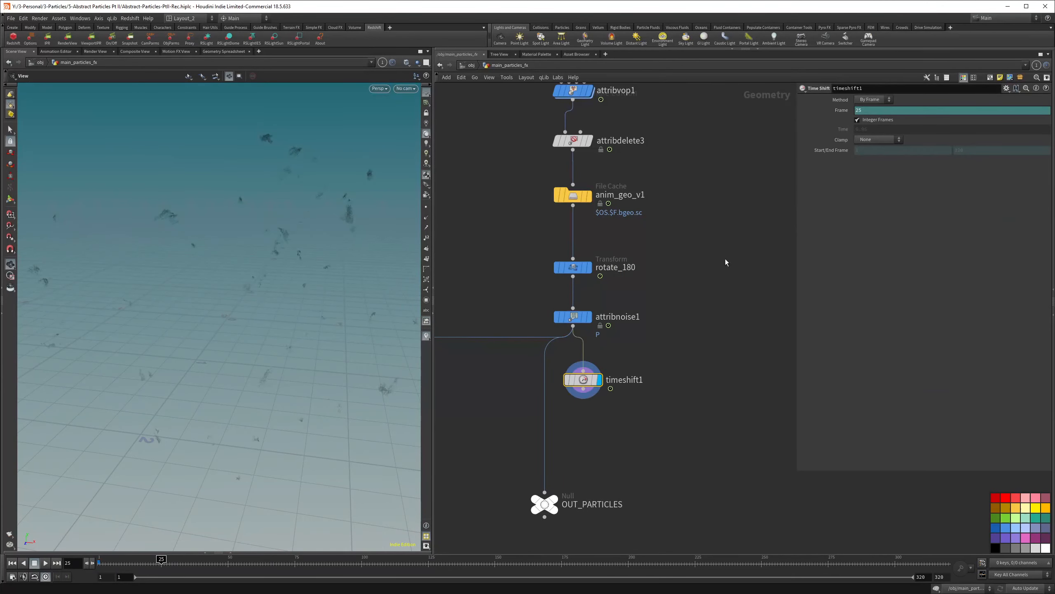
- Offset timeshift1's frame forward from $F with Clamp to First, and wire it into OUT_PARTICLES
{"action": "left_click", "coordinate": [879, 111]}
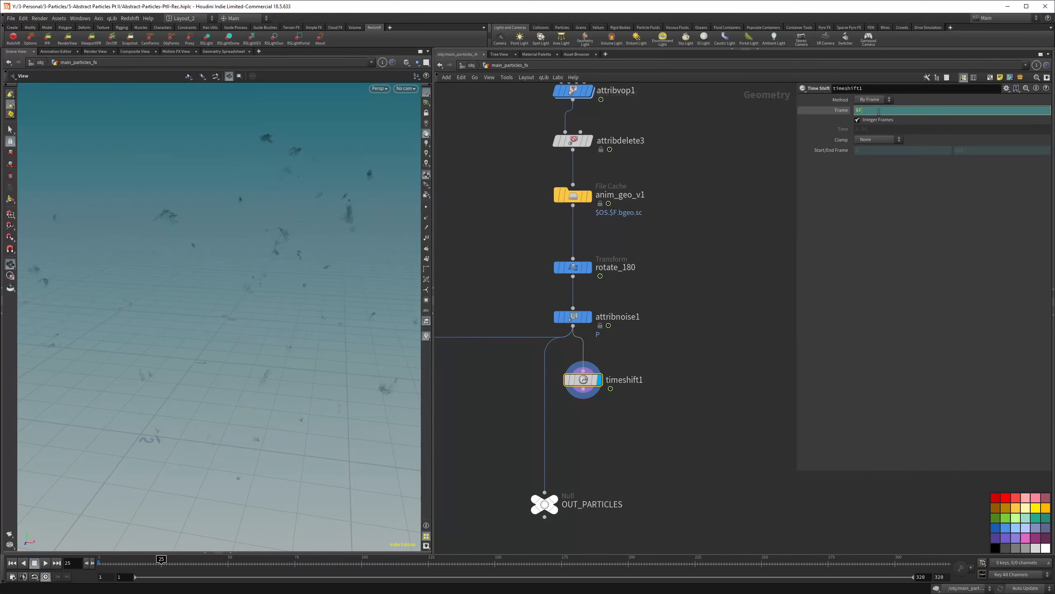
{"action": "key", "text": "Return"}
{"action": "left_click", "coordinate": [879, 139]}
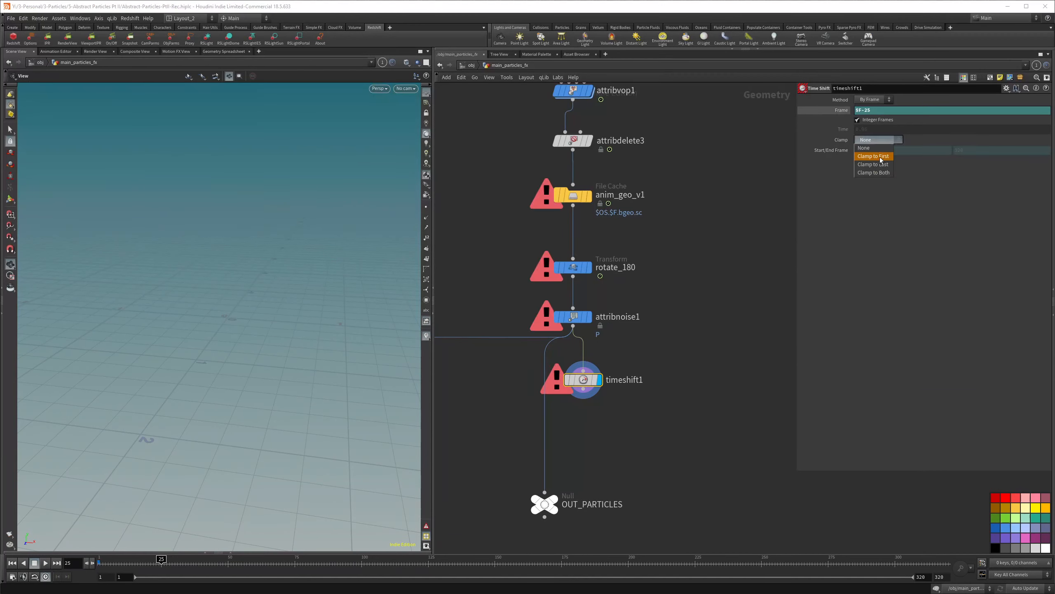
{"action": "left_click", "coordinate": [873, 160]}
{"action": "left_click_drag", "start_coordinate": [545, 504], "coordinate": [573, 484]}
{"action": "left_click", "coordinate": [879, 109]}
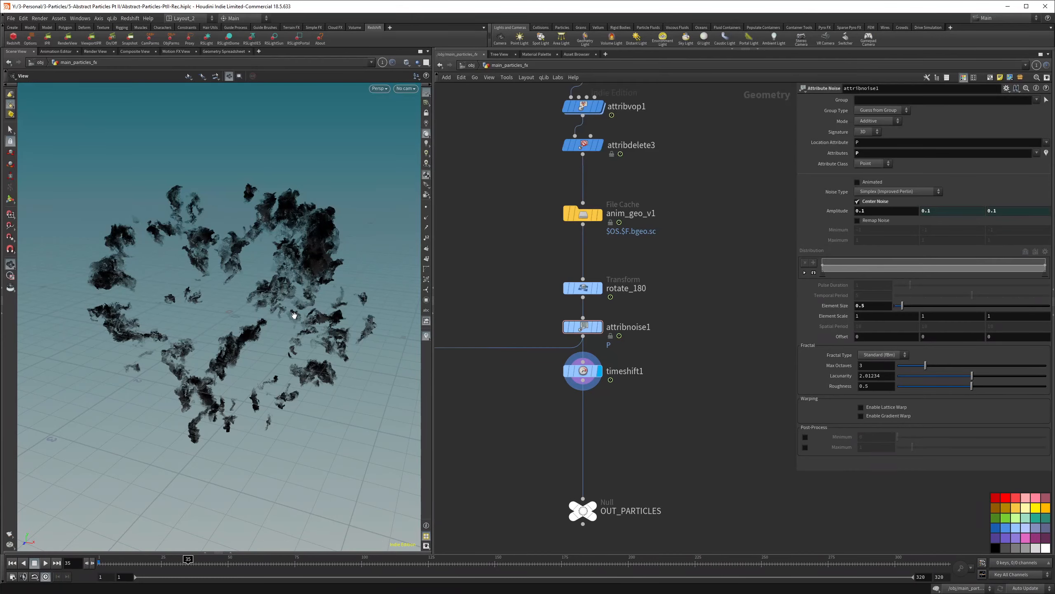
- Insert a Color node between timeshift1 and OUT_PARTICLES, display it and set its colour to bright cyan
{"action": "key", "text": "Tab"}
{"action": "type", "text": "colo"}
{"action": "key", "text": "Return"}
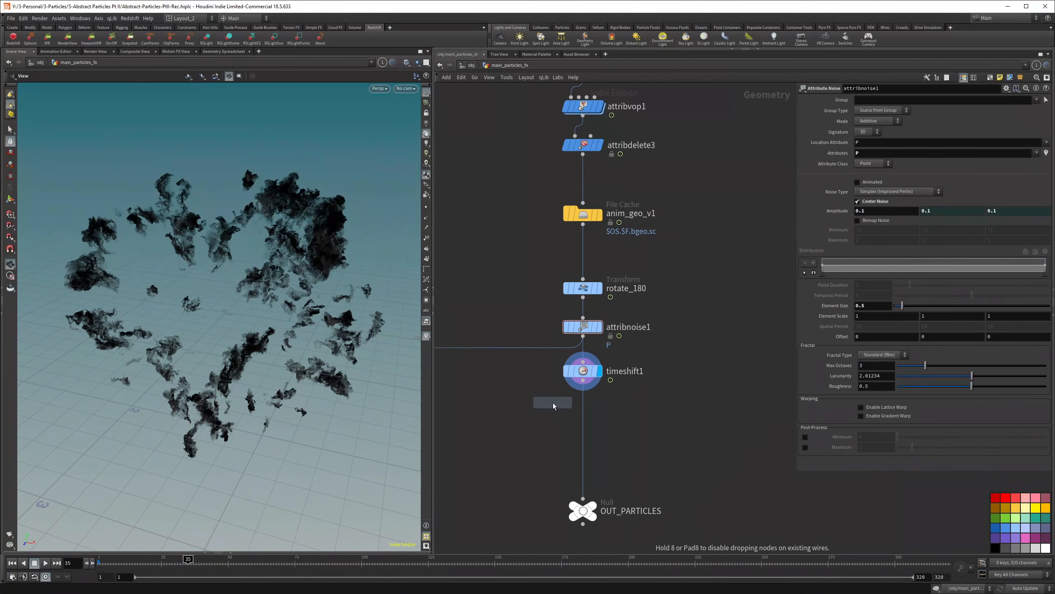
{"action": "left_click", "coordinate": [553, 402]}
{"action": "left_click", "coordinate": [868, 152]}
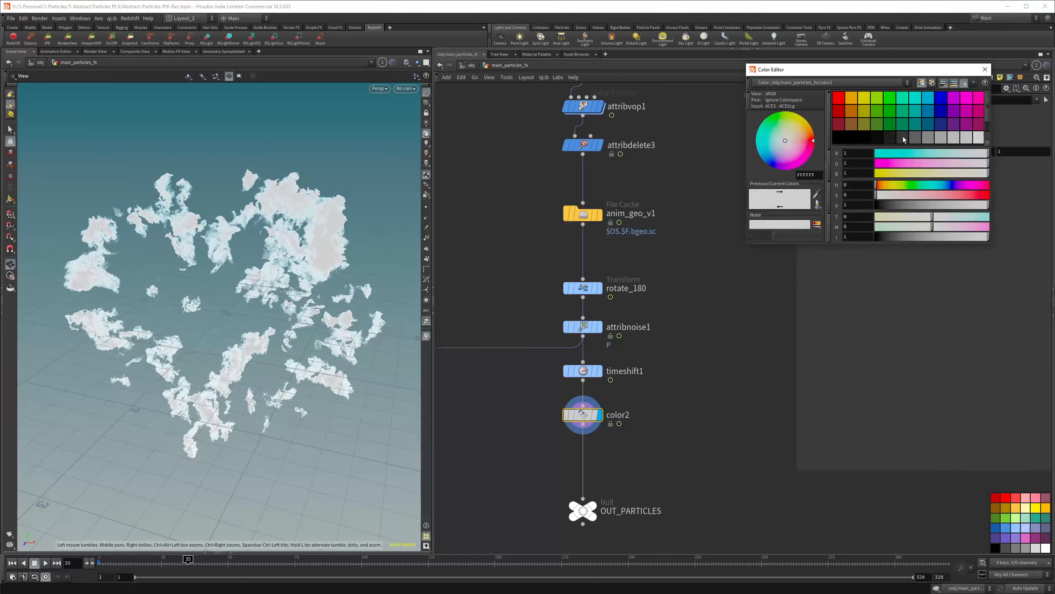
{"action": "left_click", "coordinate": [884, 131]}
{"action": "left_click", "coordinate": [910, 100]}
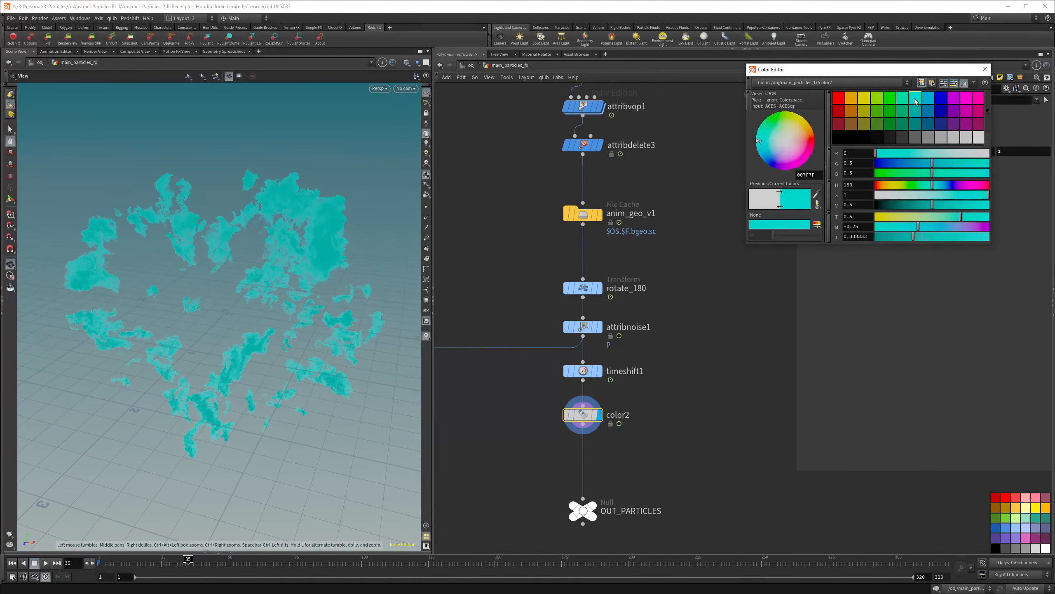
{"action": "left_click_drag", "start_coordinate": [277, 271], "coordinate": [293, 256]}
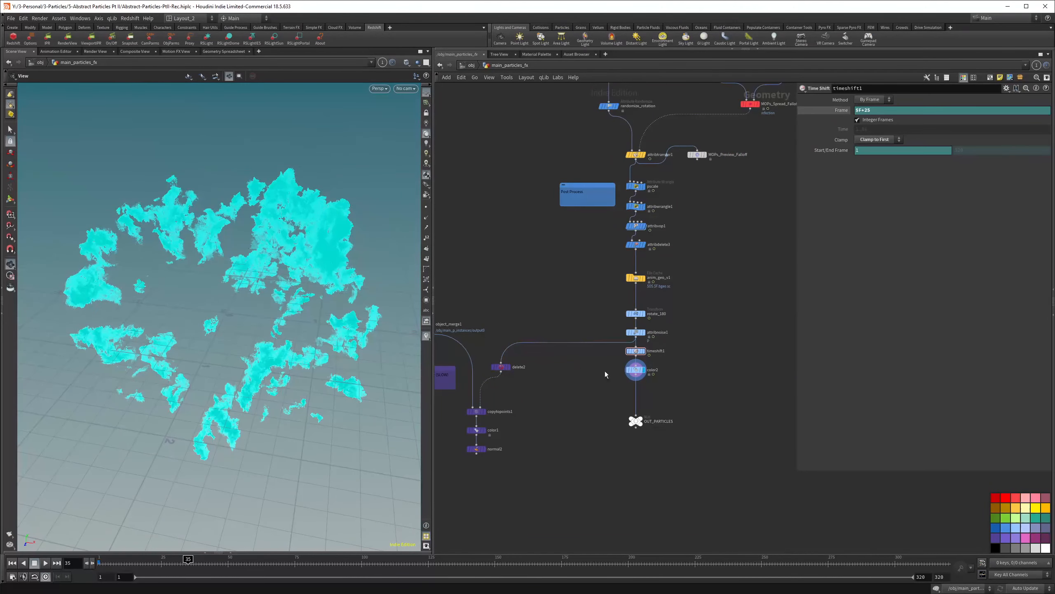
- Display POINT_CLOUD and trace the network from the point cloud through the infection branch down to OUT_PARTICLES
{"action": "left_click_drag", "start_coordinate": [325, 327], "coordinate": [374, 323]}
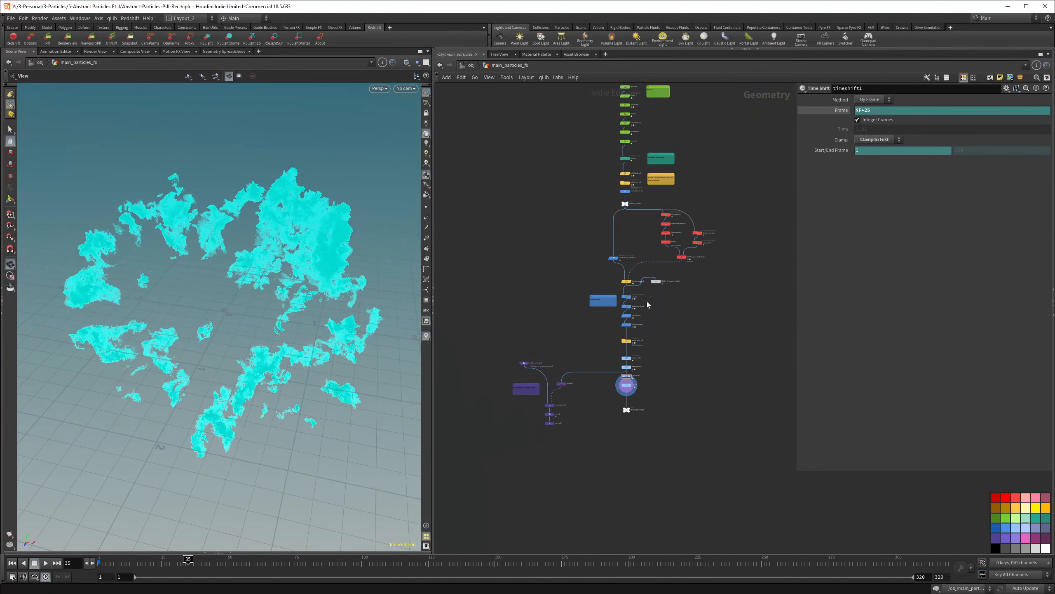
{"action": "scroll", "coordinate": [655, 217], "scroll_direction": "up", "scroll_amount": 3}
{"action": "scroll", "coordinate": [617, 185], "scroll_direction": "up", "scroll_amount": 3}
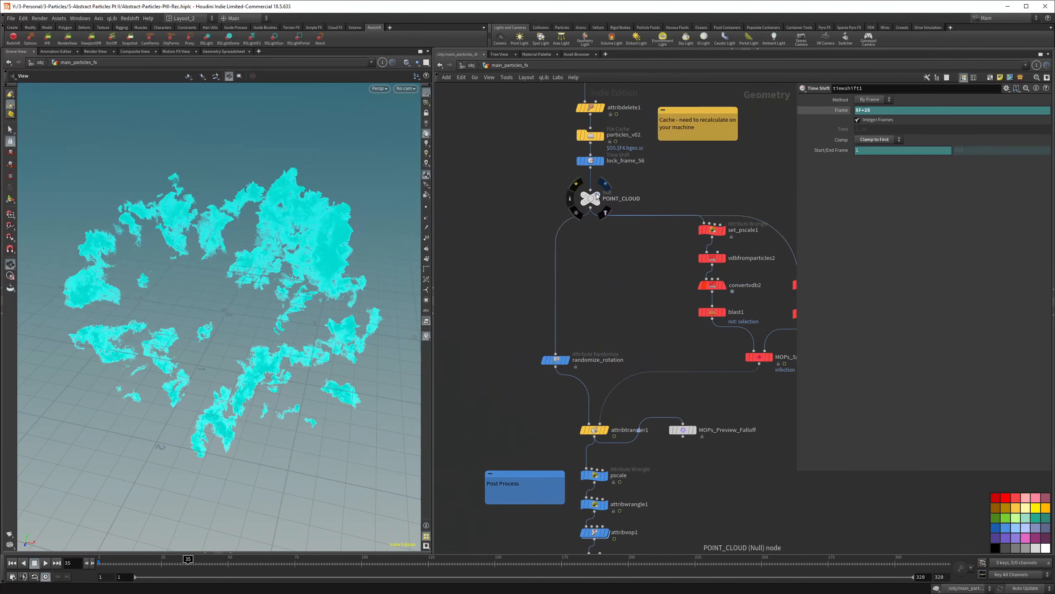
{"action": "left_click", "coordinate": [605, 185]}
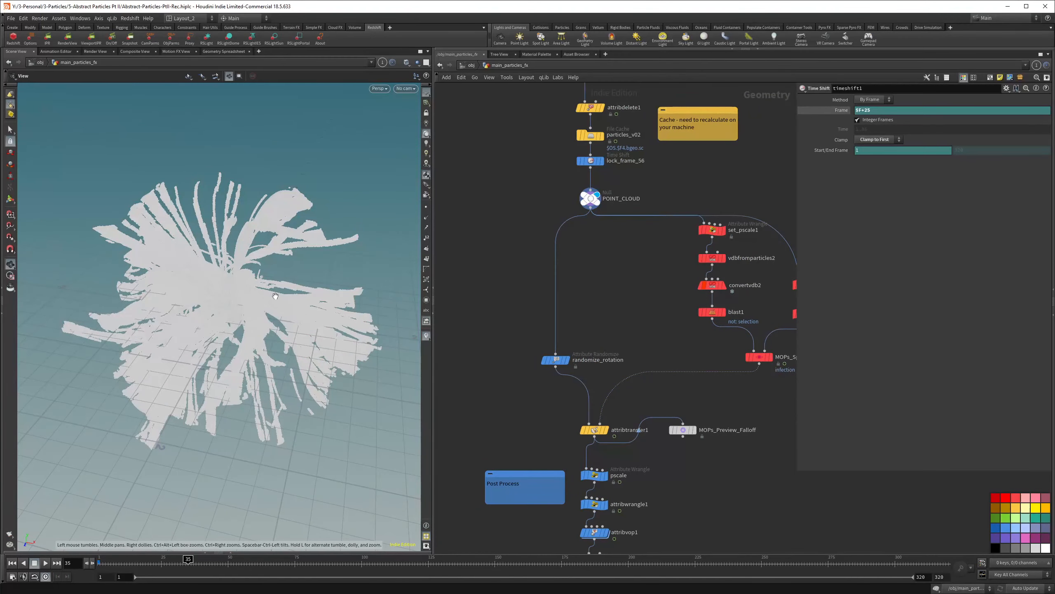
{"action": "scroll", "coordinate": [595, 258], "scroll_direction": "down", "scroll_amount": 4}
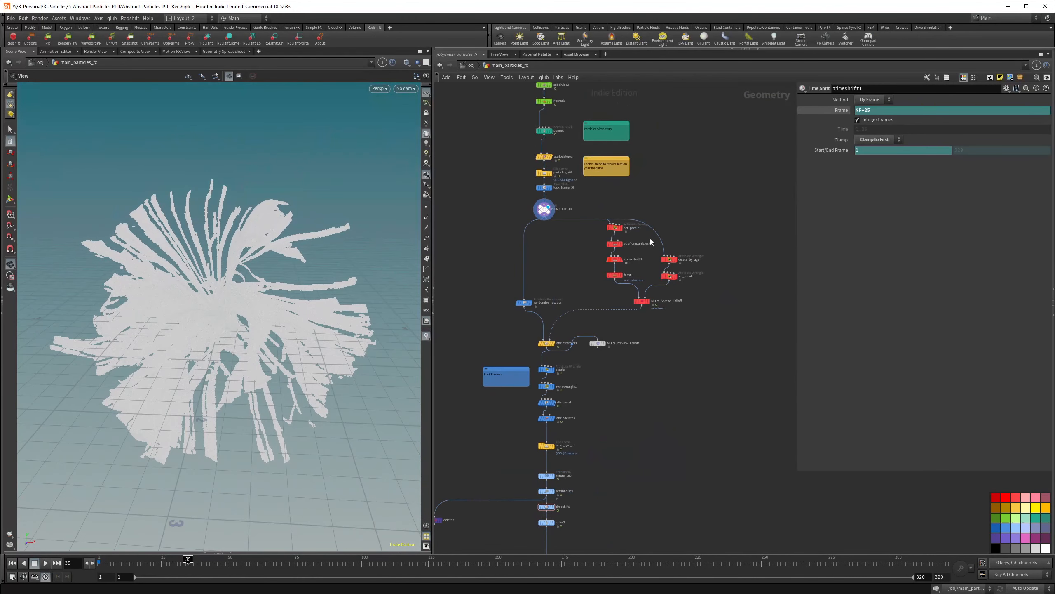
{"action": "scroll", "coordinate": [640, 299], "scroll_direction": "up", "scroll_amount": 2}
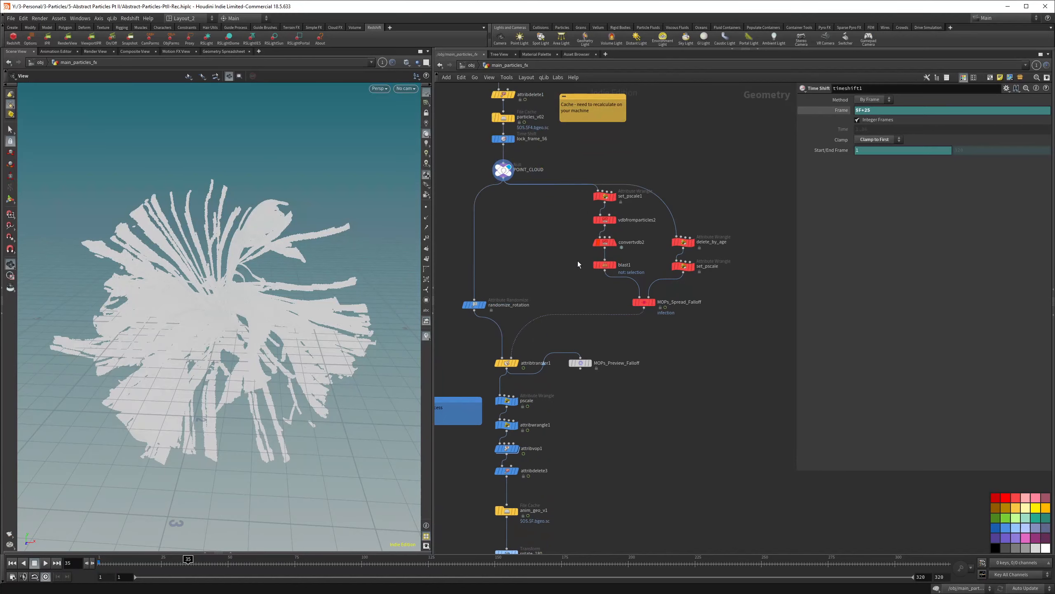
{"action": "scroll", "coordinate": [578, 260], "scroll_direction": "down", "scroll_amount": 3}
{"action": "scroll", "coordinate": [540, 320], "scroll_direction": "up", "scroll_amount": 5}
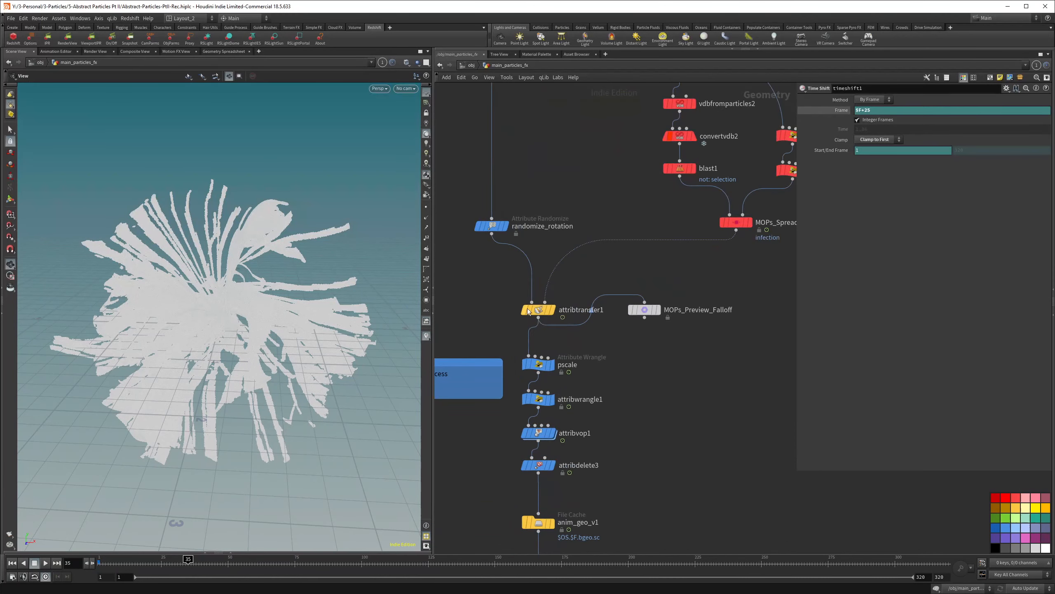
{"action": "scroll", "coordinate": [543, 303], "scroll_direction": "down", "scroll_amount": 2}
{"action": "scroll", "coordinate": [552, 208], "scroll_direction": "down", "scroll_amount": 4}
{"action": "scroll", "coordinate": [547, 319], "scroll_direction": "up", "scroll_amount": 4}
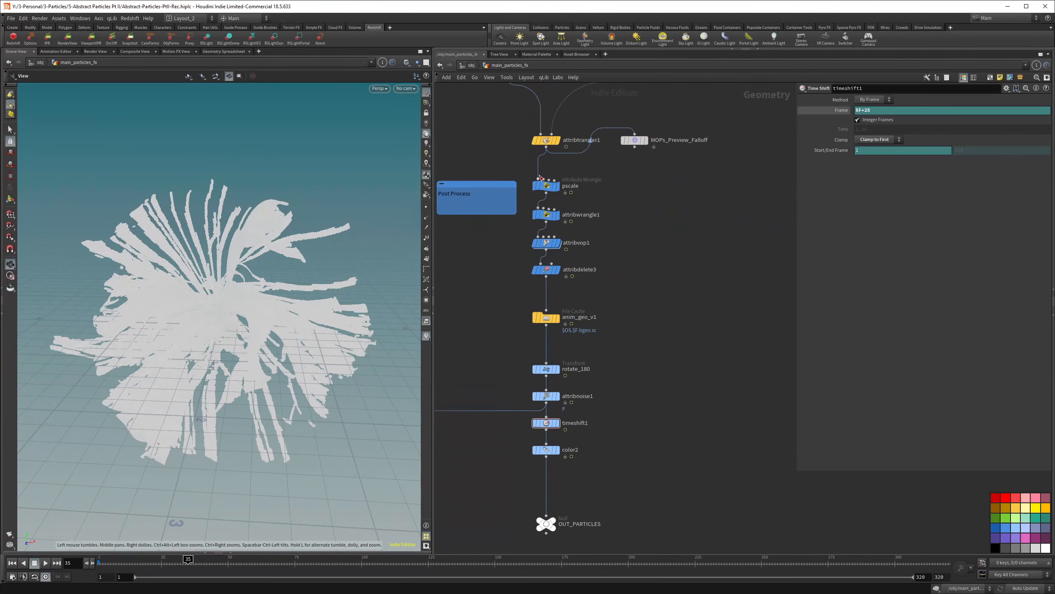
- Rename the attribwrangle1 node as remove_points_Alpha
{"action": "scroll", "coordinate": [544, 211], "scroll_direction": "up", "scroll_amount": 4}
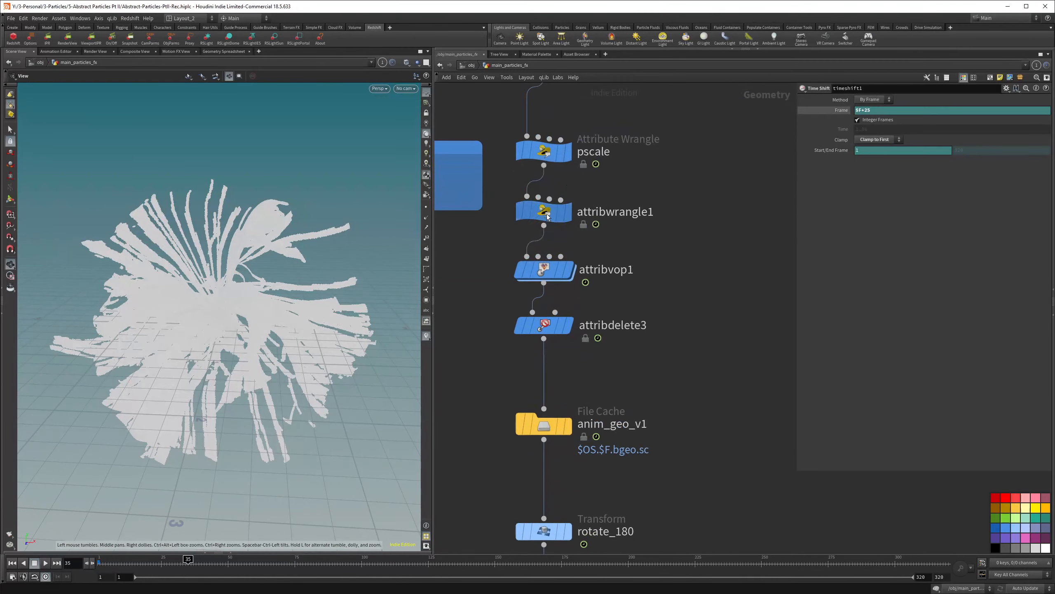
{"action": "left_click", "coordinate": [546, 214]}
{"action": "double_click", "coordinate": [615, 212]}
{"action": "type", "text": "remove_points_Alpha"}
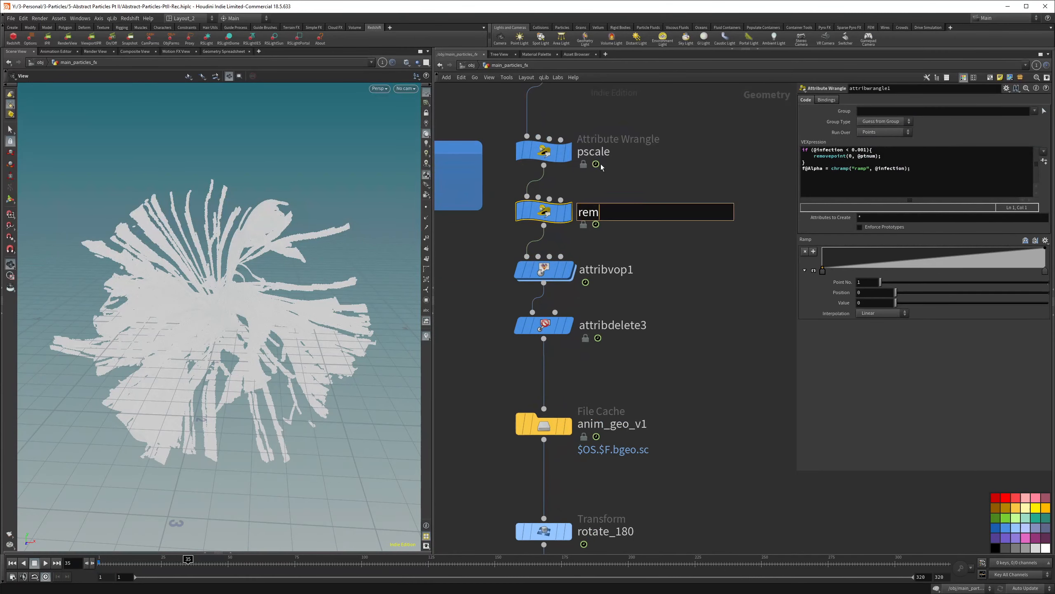
{"action": "key", "text": "Return"}
- Rename the attribvop1 node as noise1
{"action": "scroll", "coordinate": [607, 188], "scroll_direction": "down", "scroll_amount": 2}
{"action": "double_click", "coordinate": [606, 187]}
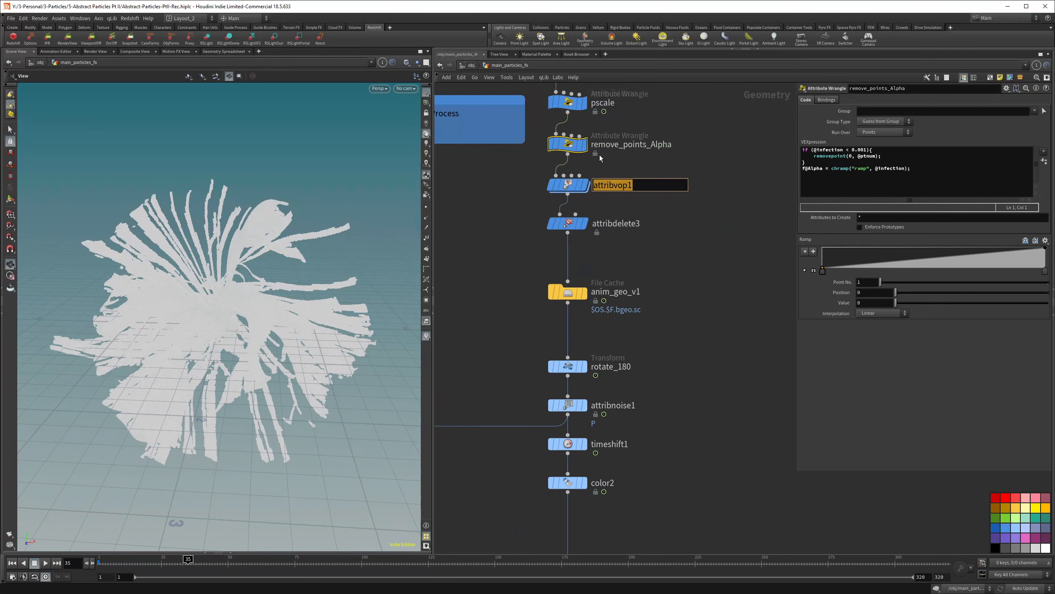
{"action": "type", "text": "noise1"}
{"action": "key", "text": "Return"}
{"action": "scroll", "coordinate": [599, 155], "scroll_direction": "down", "scroll_amount": 2}
- Check attribdelete3's settings and the chain below it, and display OUT_PARTICLES
{"action": "left_click", "coordinate": [579, 194]}
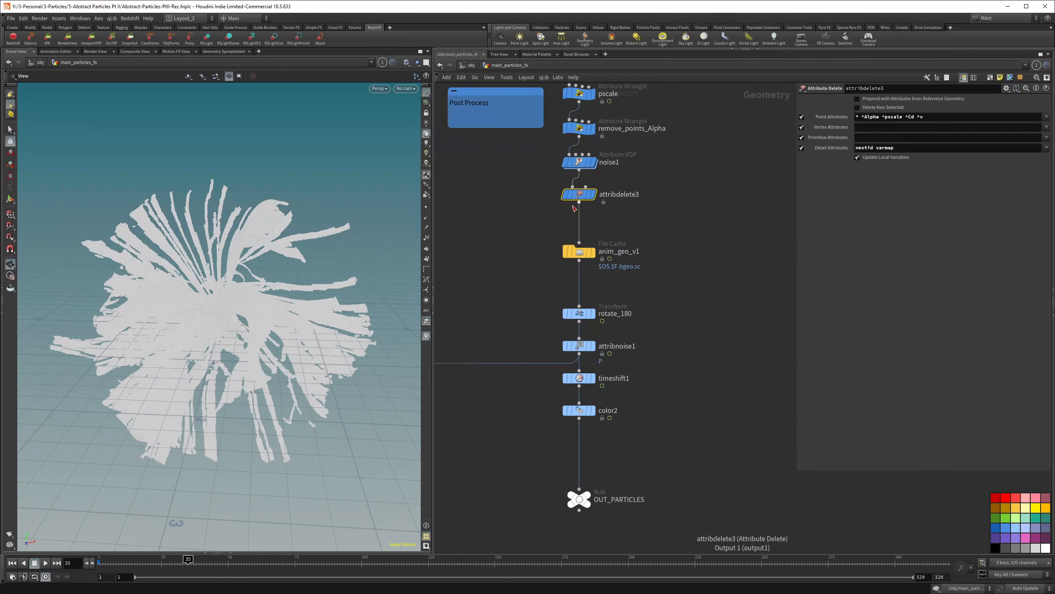
{"action": "middle_click_drag", "start_coordinate": [625, 232], "coordinate": [624, 215]}
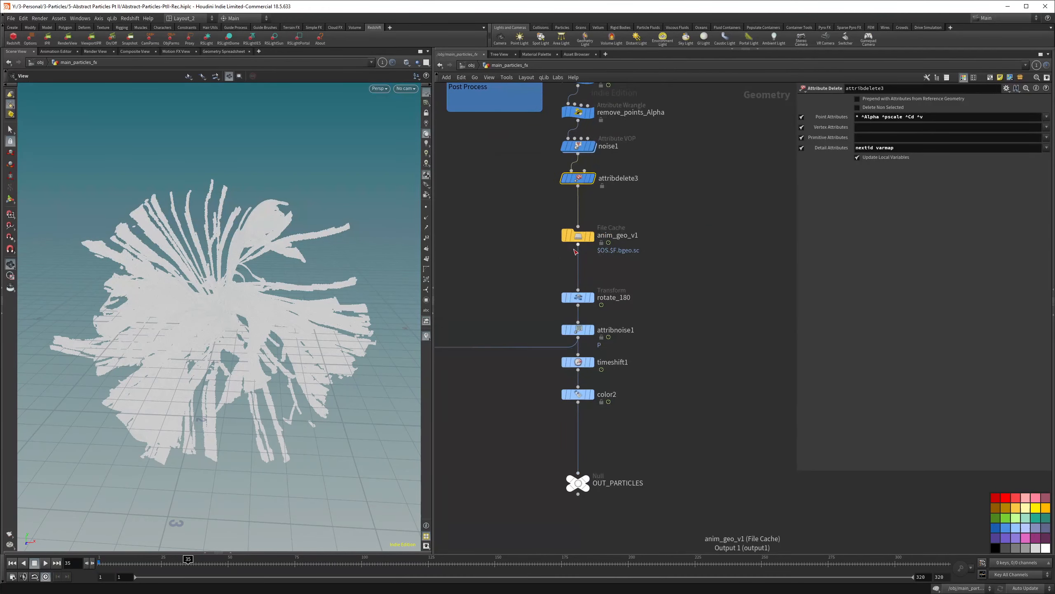
{"action": "scroll", "coordinate": [575, 252], "scroll_direction": "down", "scroll_amount": 1}
{"action": "scroll", "coordinate": [583, 386], "scroll_direction": "up", "scroll_amount": 2}
{"action": "scroll", "coordinate": [638, 378], "scroll_direction": "down", "scroll_amount": 2}
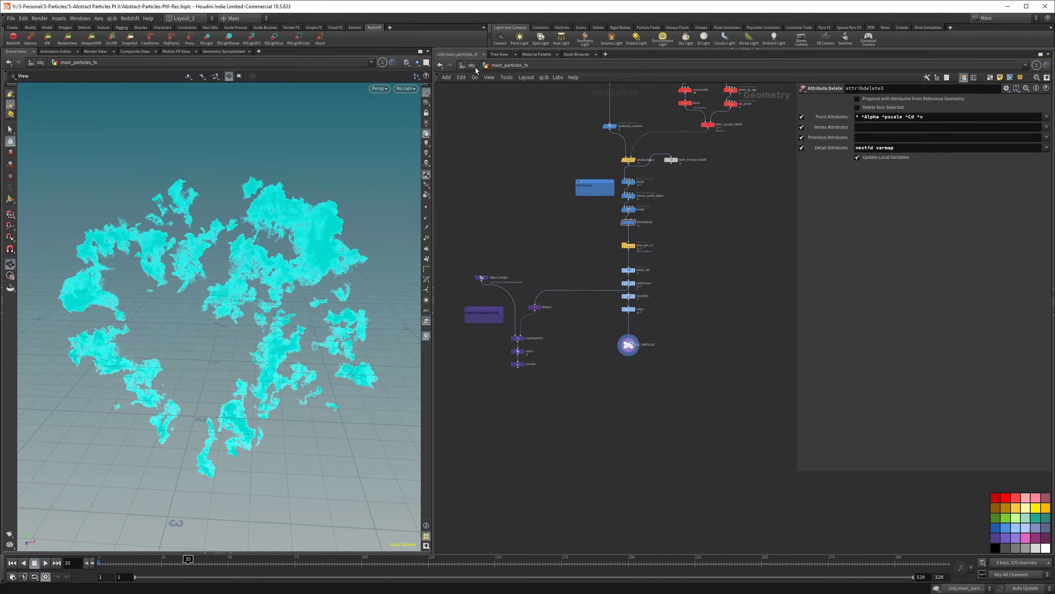
- Return to the object level and clear the titles of the FX, Instances and Render network boxes
{"action": "left_click", "coordinate": [474, 66]}
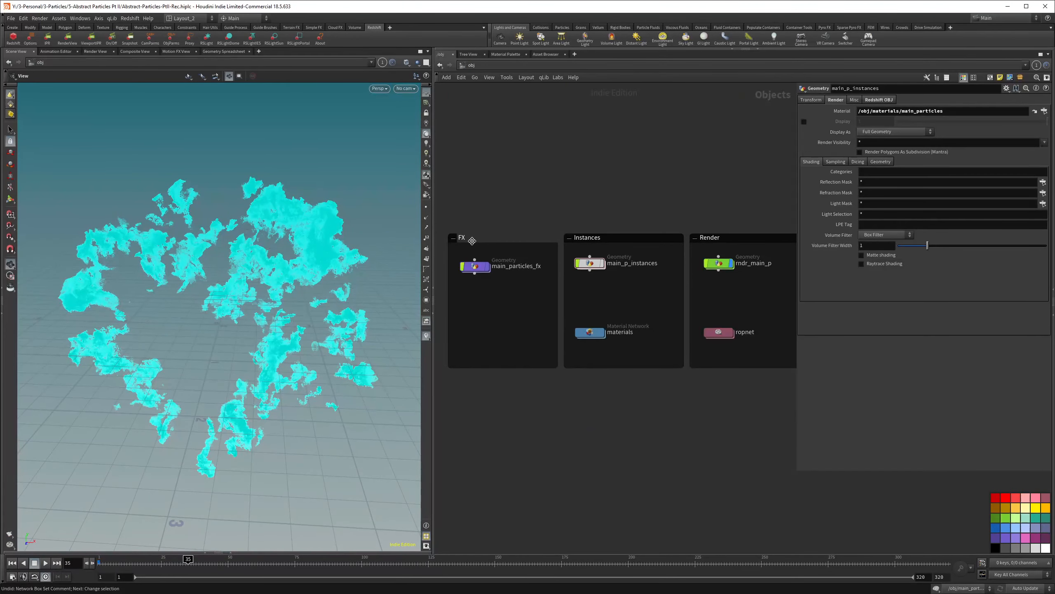
{"action": "left_click", "coordinate": [473, 240]}
{"action": "key", "text": "BackSpace"}
{"action": "key", "text": "BackSpace"}
{"action": "left_click", "coordinate": [601, 240]}
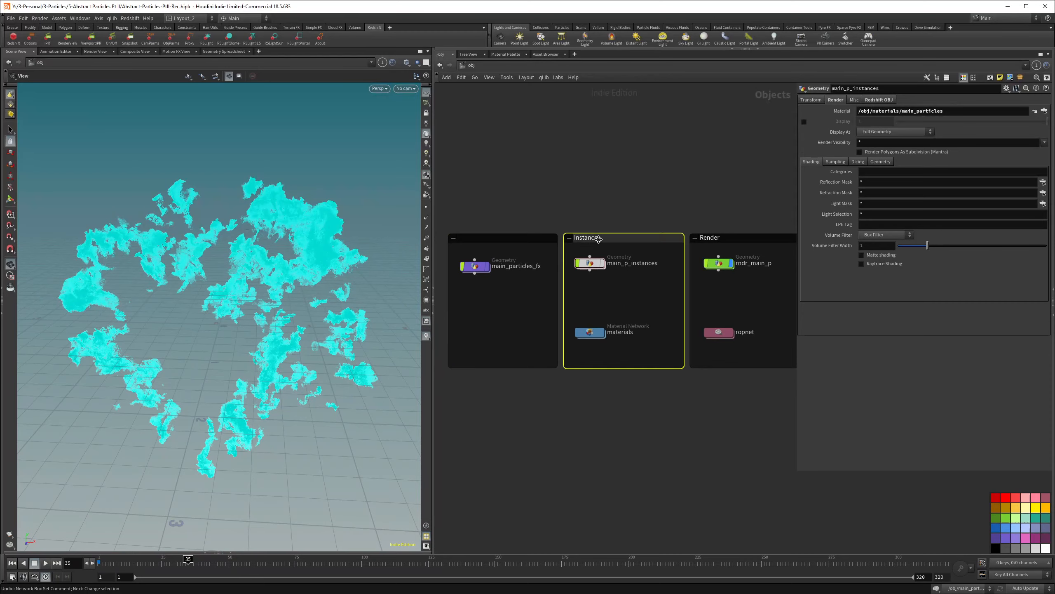
{"action": "key", "text": "BackSpace"}
{"action": "key", "text": "BackSpace"}
{"action": "key", "text": "BackSpace"}
{"action": "key", "text": "BackSpace"}
{"action": "key", "text": "BackSpace"}
{"action": "key", "text": "BackSpace"}
{"action": "key", "text": "BackSpace"}
{"action": "key", "text": "BackSpace"}
{"action": "key", "text": "BackSpace"}
{"action": "left_click", "coordinate": [706, 238]}
{"action": "key", "text": "BackSpace"}
{"action": "key", "text": "BackSpace"}
{"action": "key", "text": "BackSpace"}
{"action": "key", "text": "BackSpace"}
{"action": "key", "text": "BackSpace"}
{"action": "key", "text": "BackSpace"}
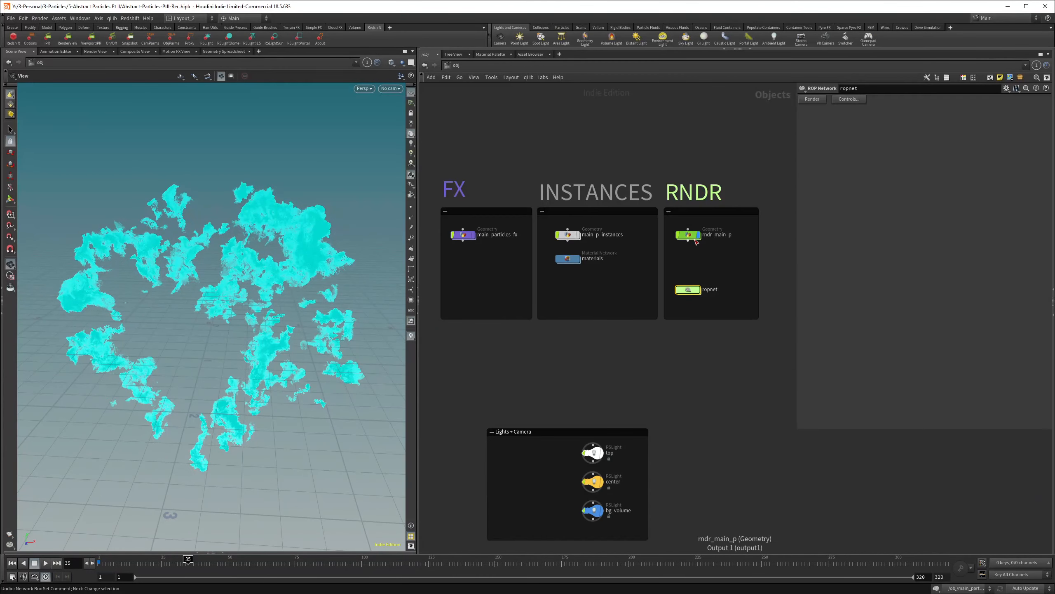
- Move rndr_main_p out of the RNDR box to just above Lights + Camera, and place ropnet at the RNDR box's top
{"action": "left_click_drag", "start_coordinate": [696, 242], "coordinate": [577, 397]}
{"action": "left_click_drag", "start_coordinate": [693, 293], "coordinate": [692, 234]}
{"action": "middle_click_drag", "start_coordinate": [686, 238], "coordinate": [684, 173]}
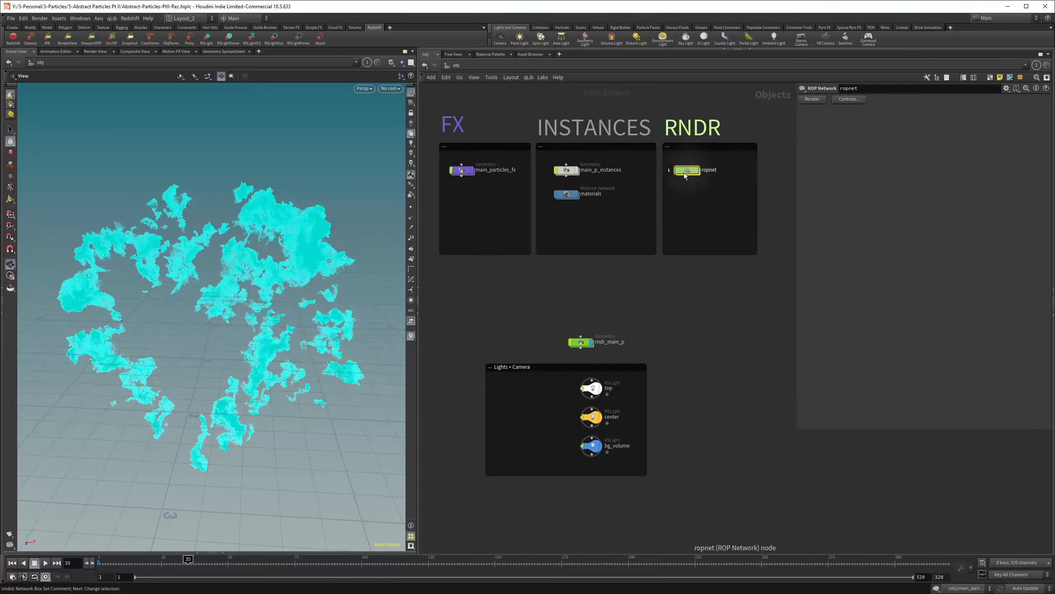
- Open ropnet and move Abstract_Blue_V01 and Redshift_IPR1 together further below Redshift_AOVs
{"action": "double_click", "coordinate": [685, 173]}
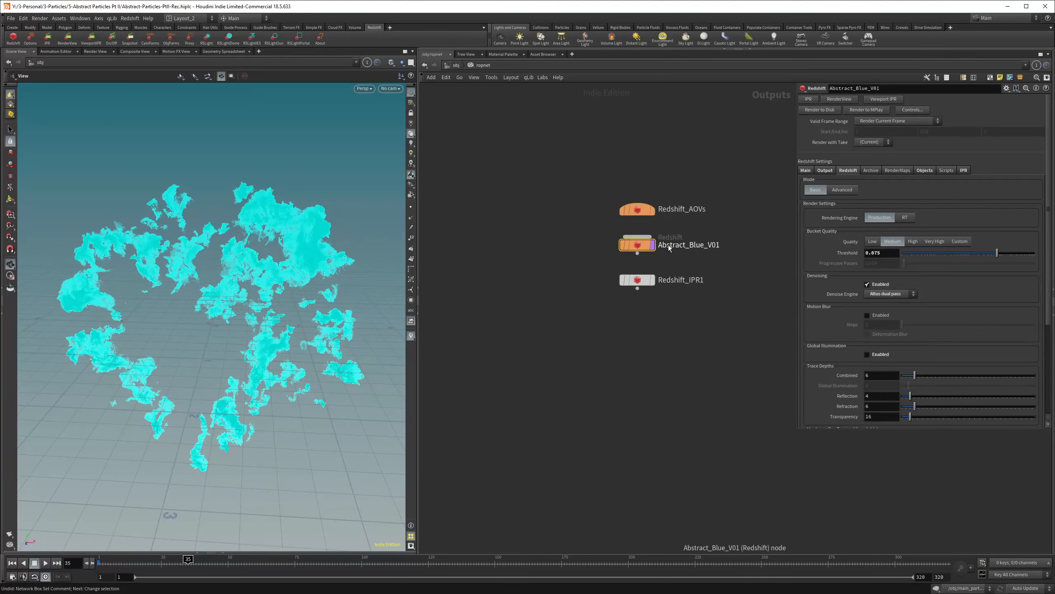
{"action": "left_click_drag", "start_coordinate": [700, 236], "coordinate": [633, 286]}
{"action": "left_click_drag", "start_coordinate": [644, 244], "coordinate": [644, 326]}
- Remove the Z Depth, Puzzle Matte and custom mask AOVs from Redshift_AOVs
{"action": "left_click_drag", "start_coordinate": [710, 172], "coordinate": [557, 249]}
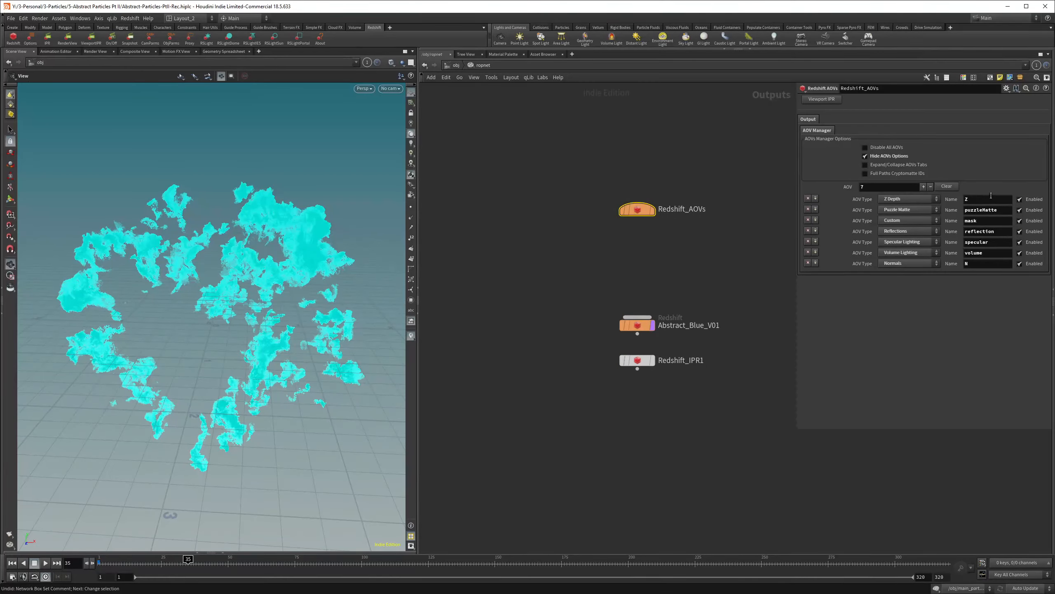
{"action": "left_click", "coordinate": [808, 199]}
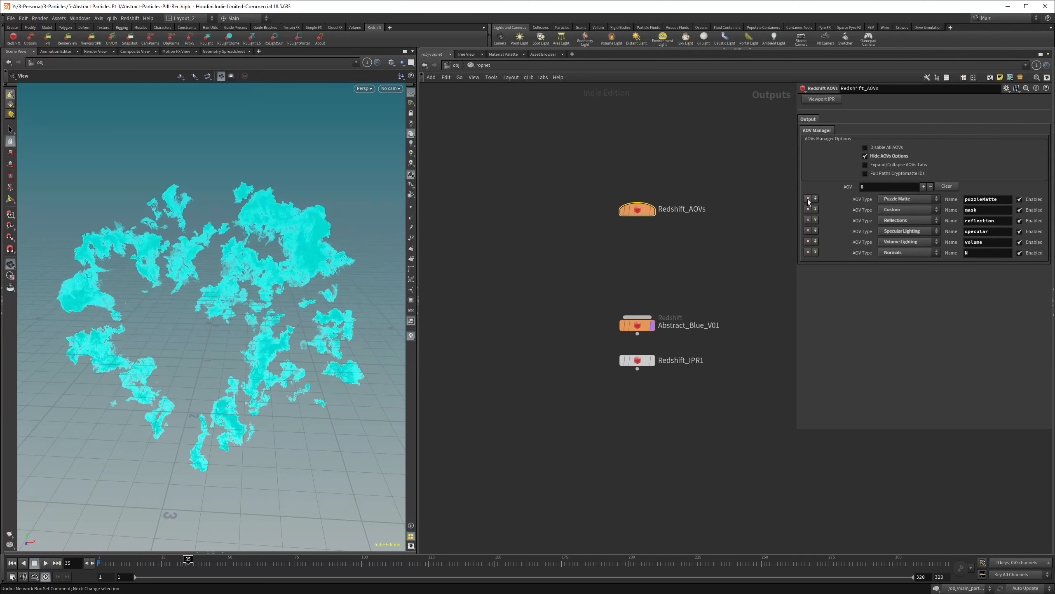
{"action": "left_click", "coordinate": [808, 199]}
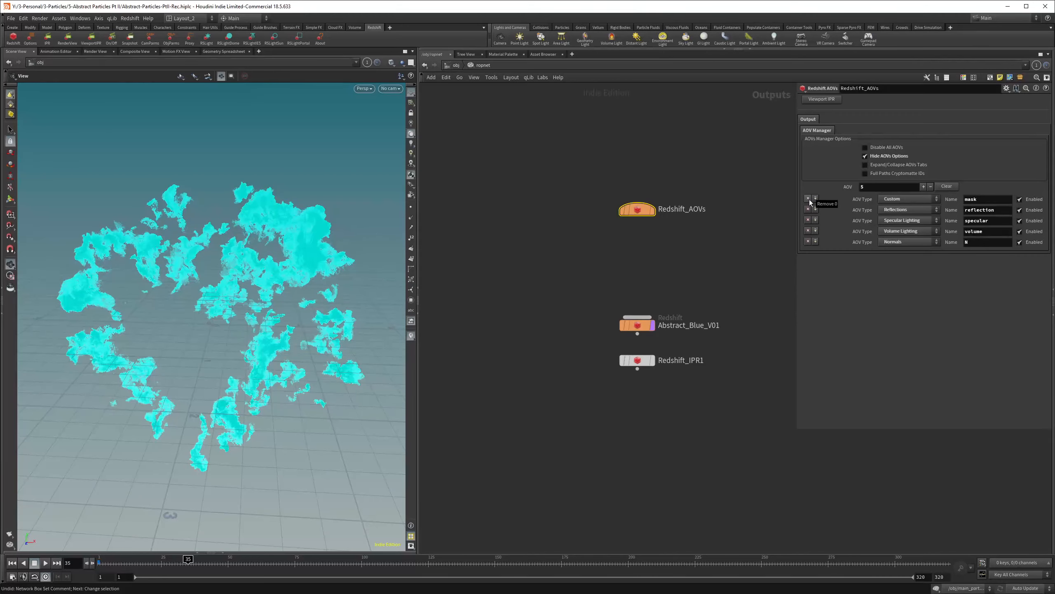
{"action": "left_click", "coordinate": [808, 199]}
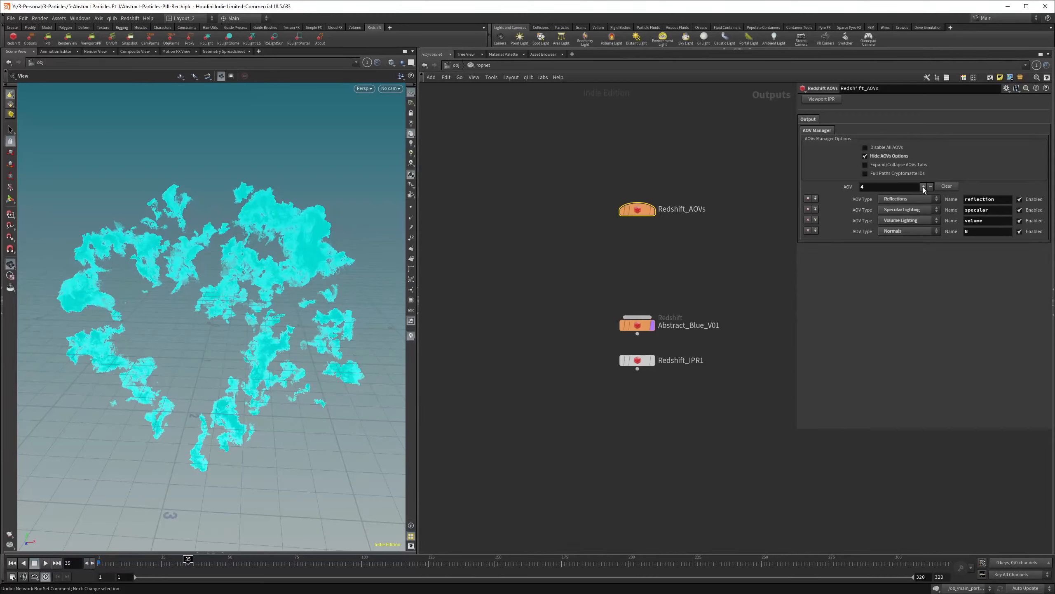
- Add a Refractions AOV and a Diffuse Filter AOV to the Redshift_AOVs list
{"action": "left_click", "coordinate": [909, 242]}
{"action": "left_click", "coordinate": [914, 264]}
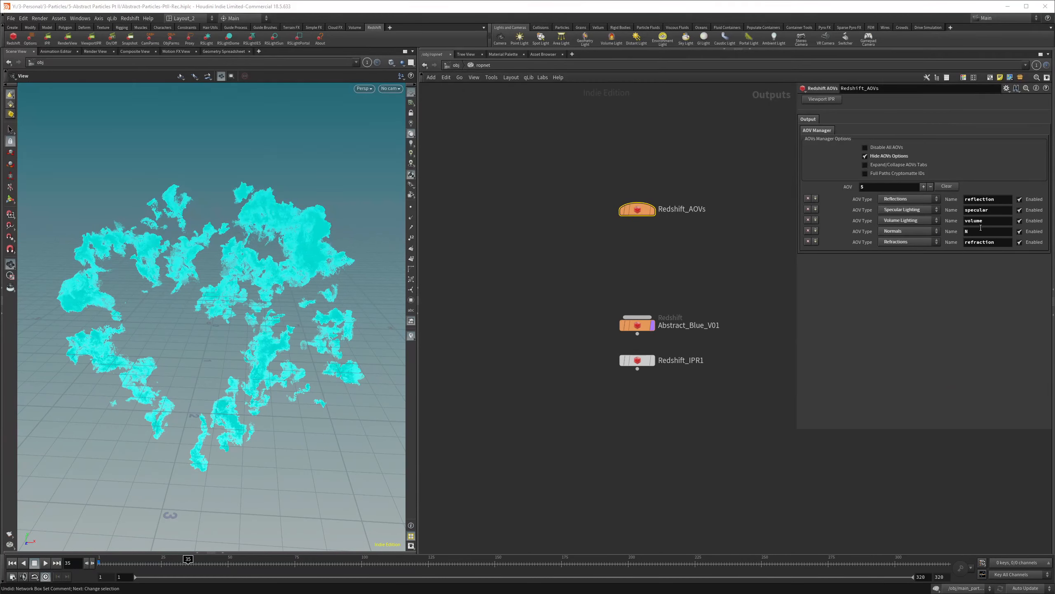
{"action": "left_click", "coordinate": [925, 187]}
{"action": "left_click", "coordinate": [919, 252]}
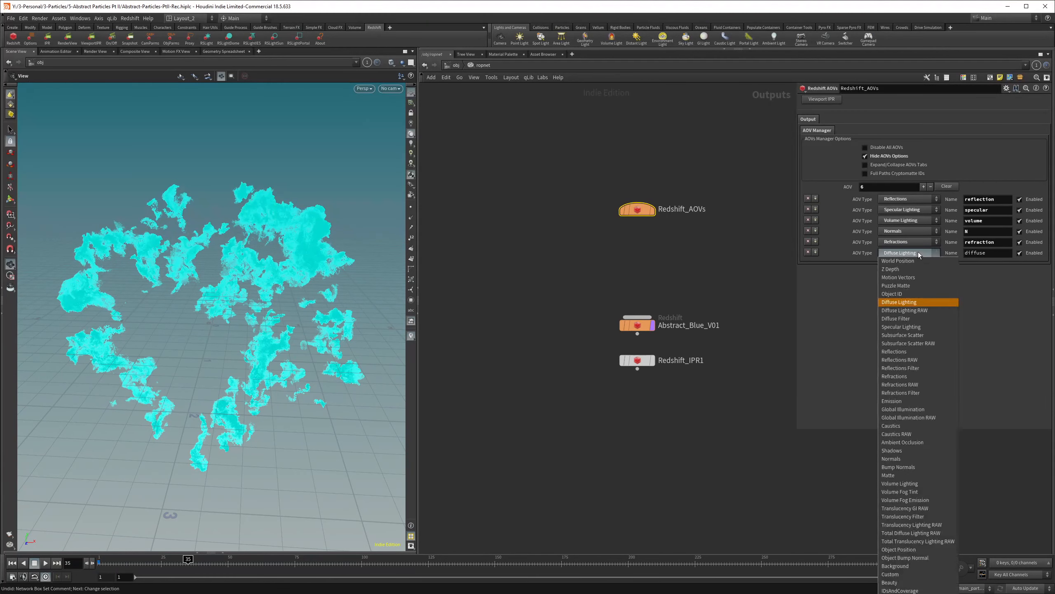
{"action": "left_click", "coordinate": [914, 319]}
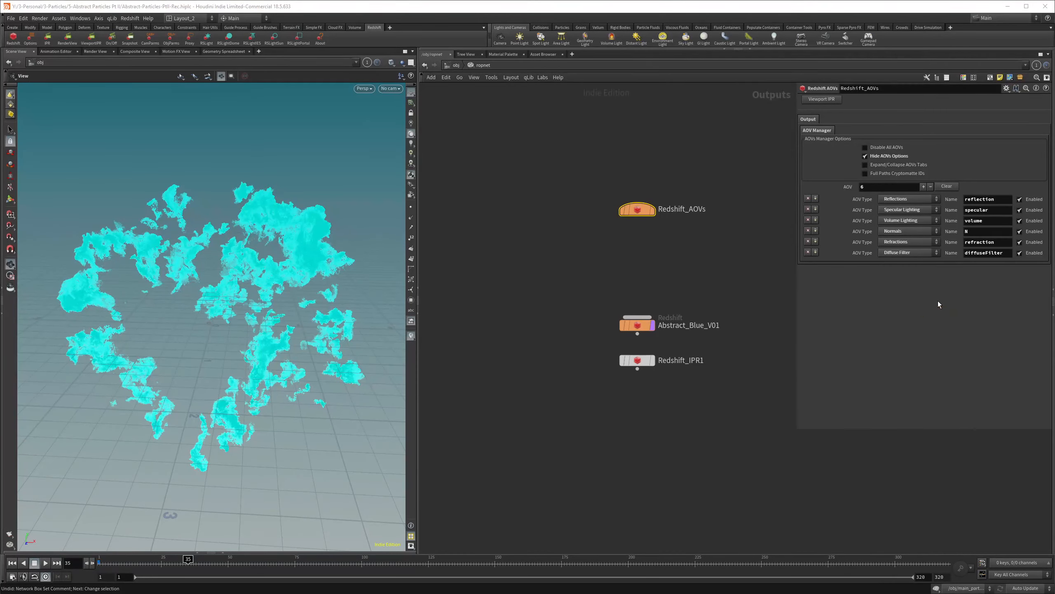
- Rename the Redshift_AOVs node as Global_AOVs
{"action": "scroll", "coordinate": [685, 213], "scroll_direction": "up", "scroll_amount": 3}
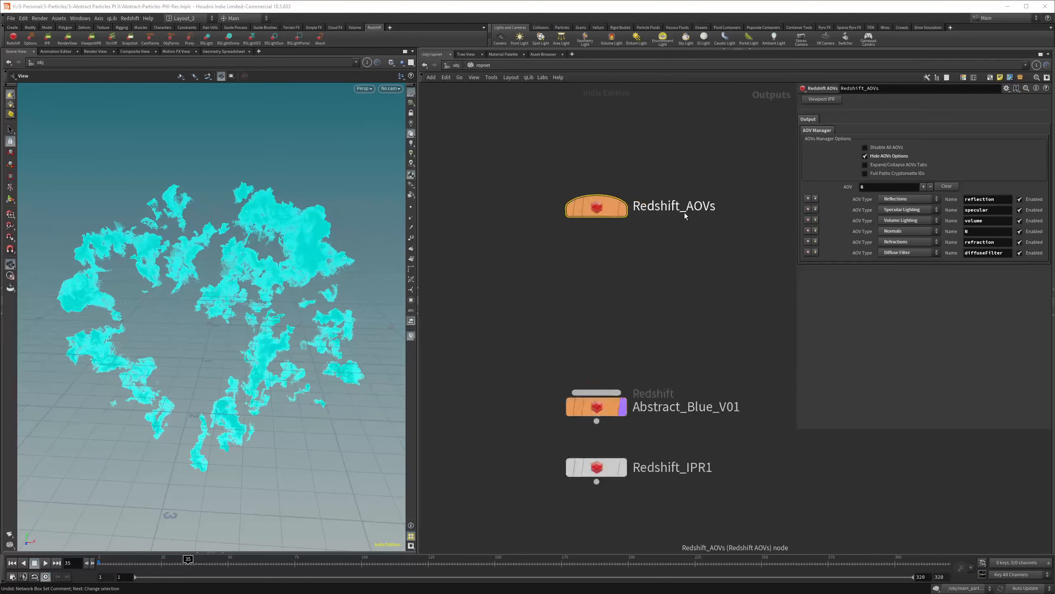
{"action": "double_click", "coordinate": [684, 207]}
{"action": "left_click_drag", "start_coordinate": [682, 206], "coordinate": [619, 195]}
{"action": "type", "text": "Global"}
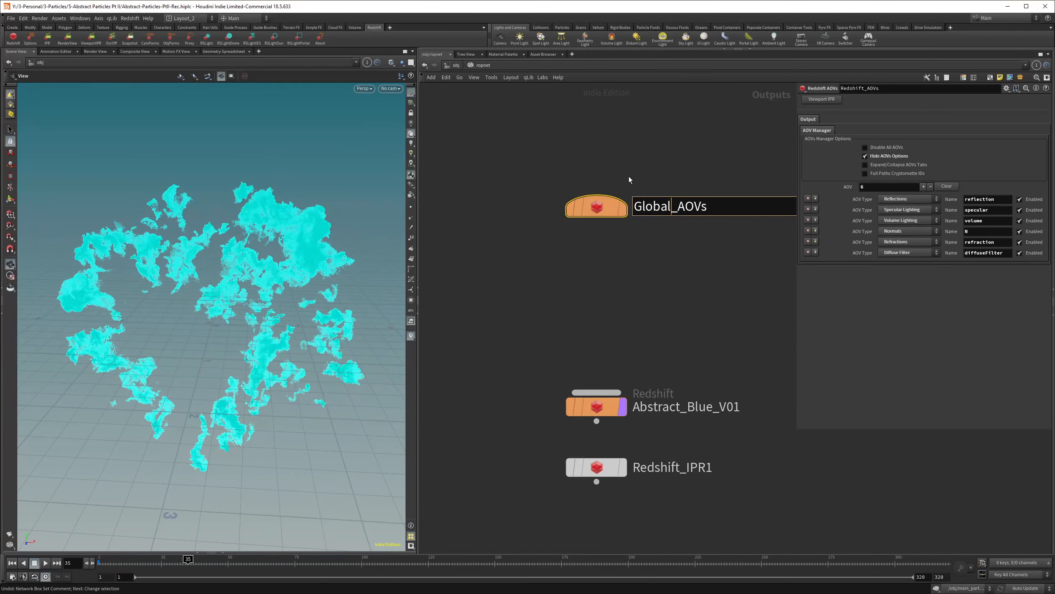
{"action": "key", "text": "Return"}
{"action": "scroll", "coordinate": [626, 195], "scroll_direction": "down", "scroll_amount": 2}
{"action": "scroll", "coordinate": [621, 213], "scroll_direction": "down", "scroll_amount": 2}
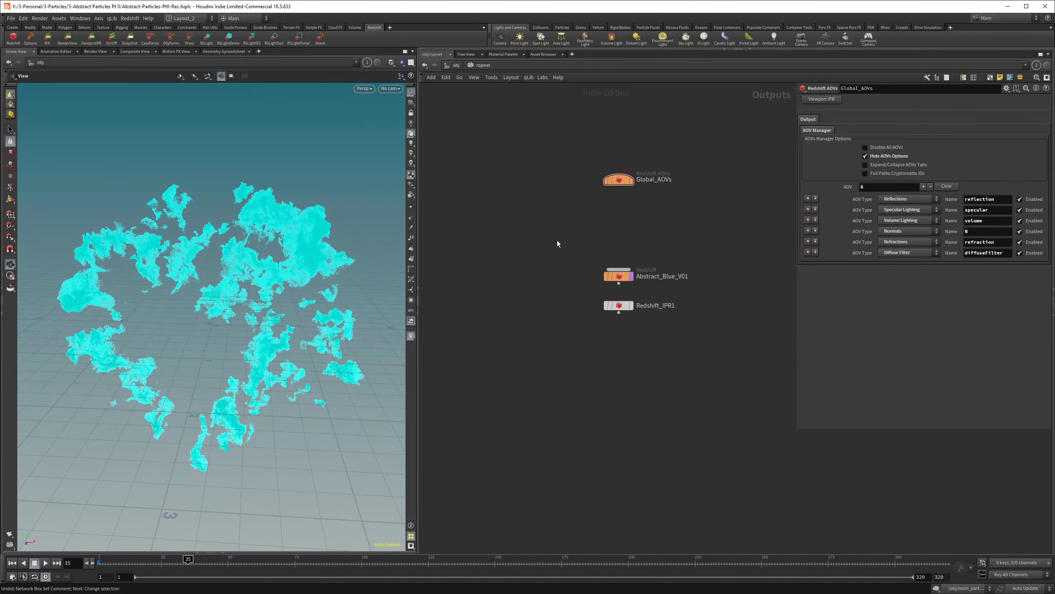
- Add a Redshift ROP node between the Global_AOVs and Abstract_Blue_V01 nodes, leaving room around it
{"action": "key", "text": "Tab"}
{"action": "type", "text": "ra"}
{"action": "key", "text": "BackSpace"}
{"action": "key", "text": "Return"}
{"action": "left_click", "coordinate": [611, 242]}
{"action": "left_click_drag", "start_coordinate": [611, 242], "coordinate": [619, 421]}
{"action": "left_click_drag", "start_coordinate": [586, 226], "coordinate": [513, 299]}
{"action": "scroll", "coordinate": [669, 229], "scroll_direction": "up", "scroll_amount": 2}
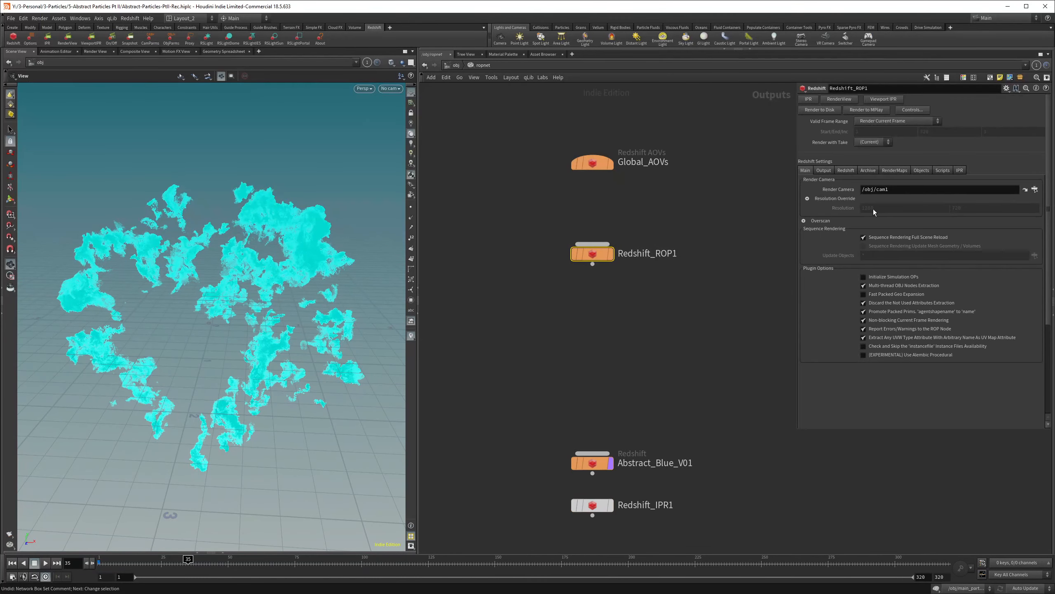
- Set the new Redshift ROP to get its AOV configuration from the Global_AOVs node
{"action": "left_click", "coordinate": [823, 170]}
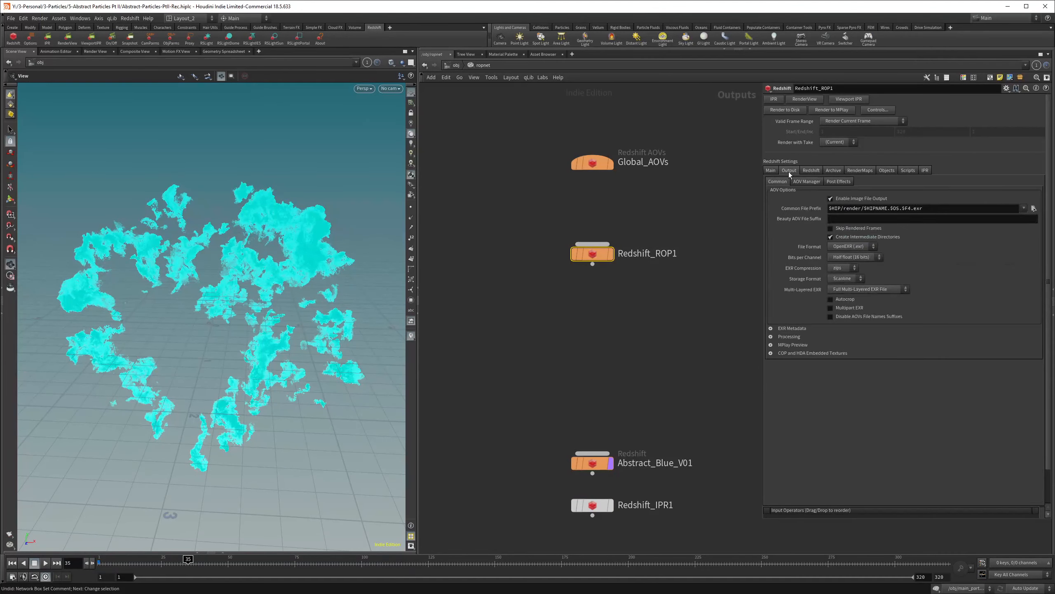
{"action": "left_click", "coordinate": [803, 182]}
{"action": "left_click_drag", "start_coordinate": [592, 162], "coordinate": [837, 201]}
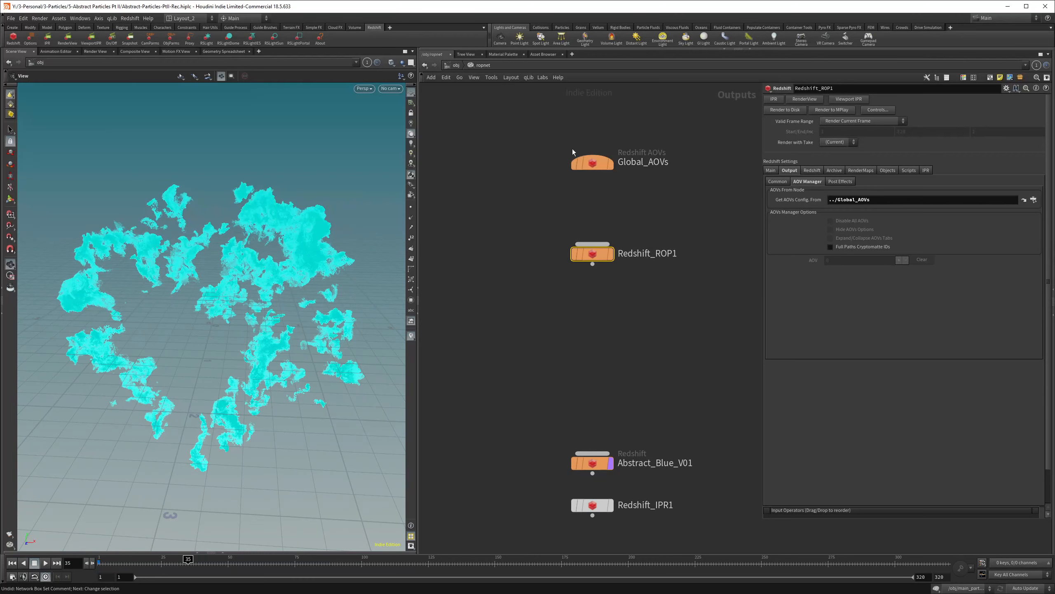
- Rename the new Redshift ROP node as SH01
{"action": "double_click", "coordinate": [644, 255]}
{"action": "type", "text": "SH01"}
{"action": "key", "text": "Return"}
- Set SH01's common file prefix to $HIP/render/$OS/$OS.$F4.exr and its Multi-Layered EXR option to Per AOV Multi-Layered EXR File
{"action": "left_click", "coordinate": [778, 181]}
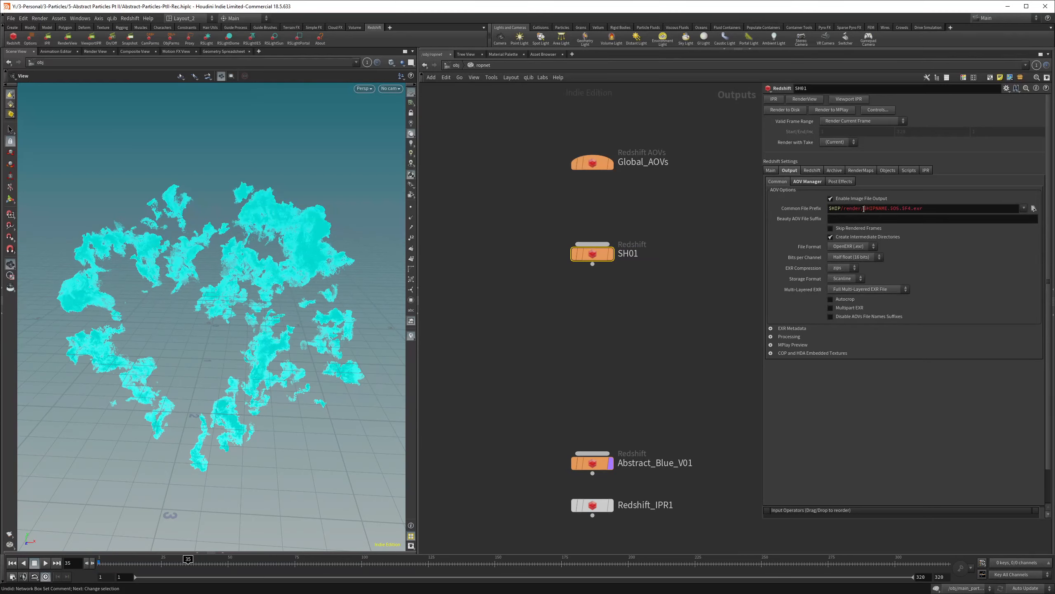
{"action": "left_click_drag", "start_coordinate": [864, 208], "coordinate": [892, 208]}
{"action": "key", "text": "BackSpace"}
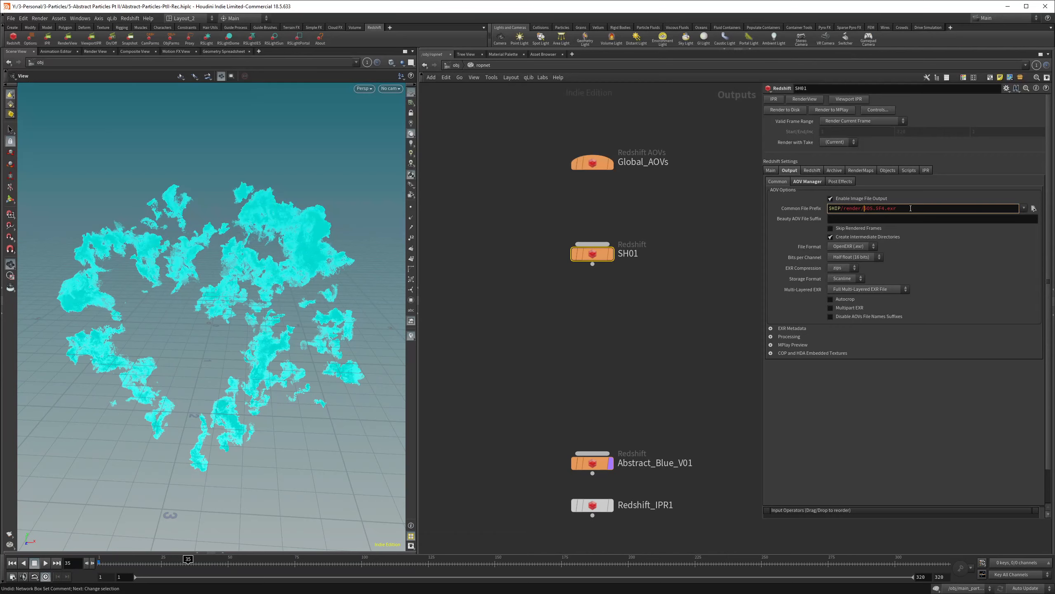
{"action": "type", "text": "OS/$"}
{"action": "key", "text": "Return"}
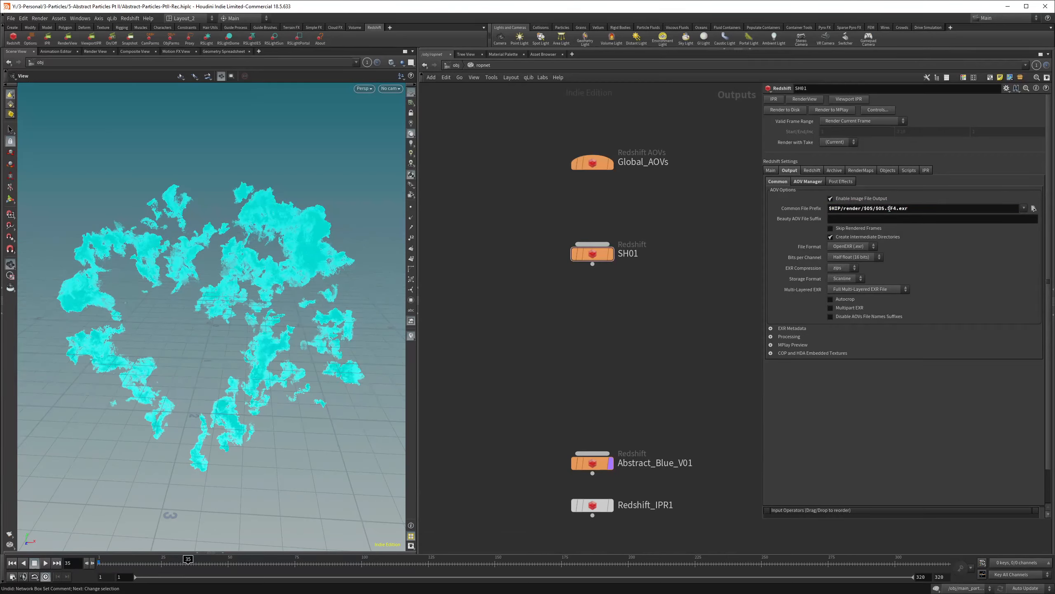
{"action": "left_click", "coordinate": [868, 289]}
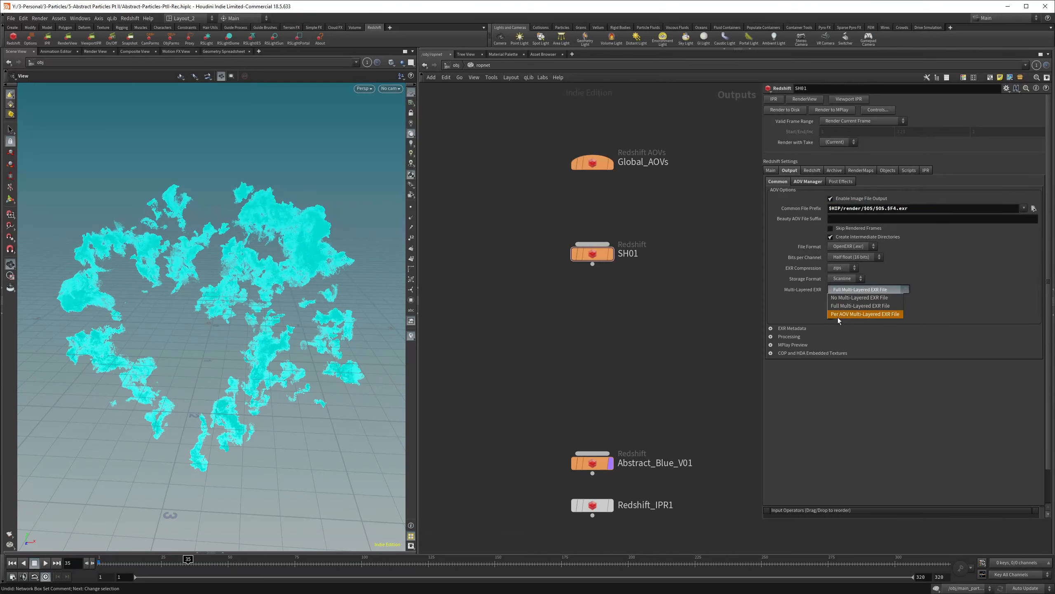
{"action": "left_click", "coordinate": [872, 314]}
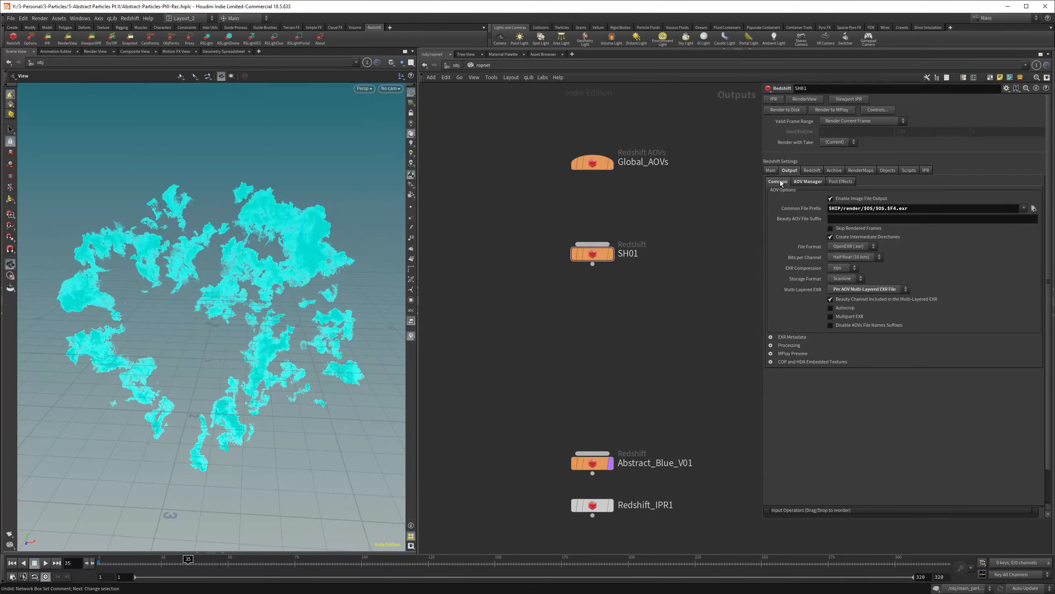
- Expand SH01's Resolution Override settings and enable Override Camera Resolution
{"action": "left_click", "coordinate": [771, 171]}
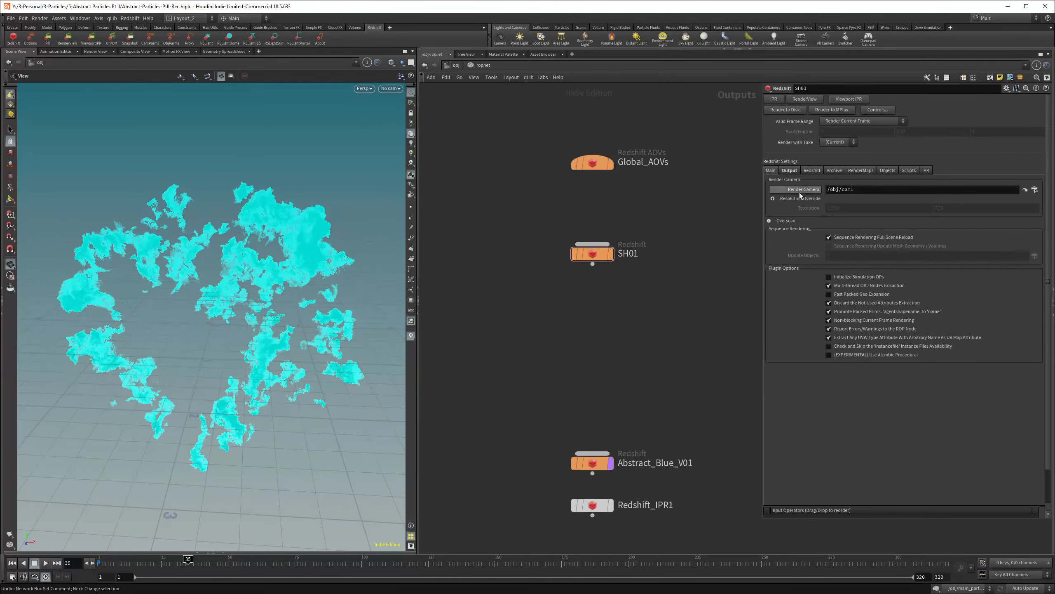
{"action": "left_click", "coordinate": [773, 198]}
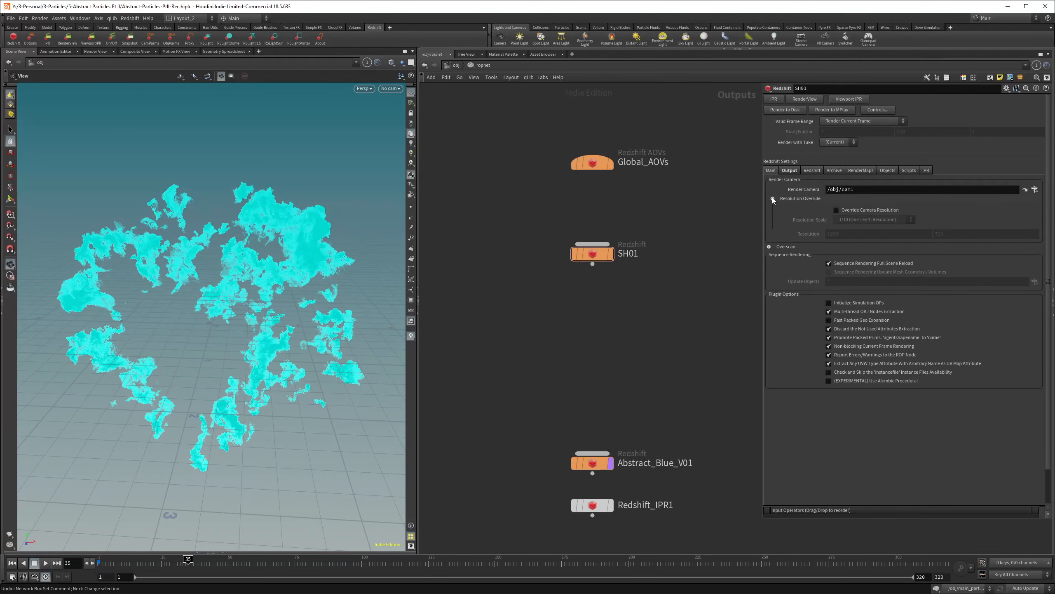
{"action": "left_click", "coordinate": [854, 210]}
- Add a null named SHOTS_RIG and arrange it beside the Global_AOVs and SH01 nodes
{"action": "scroll", "coordinate": [664, 225], "scroll_direction": "down", "scroll_amount": 3}
{"action": "scroll", "coordinate": [582, 225], "scroll_direction": "up", "scroll_amount": 2}
{"action": "key", "text": "Tab"}
{"action": "type", "text": "null"}
{"action": "key", "text": "Return"}
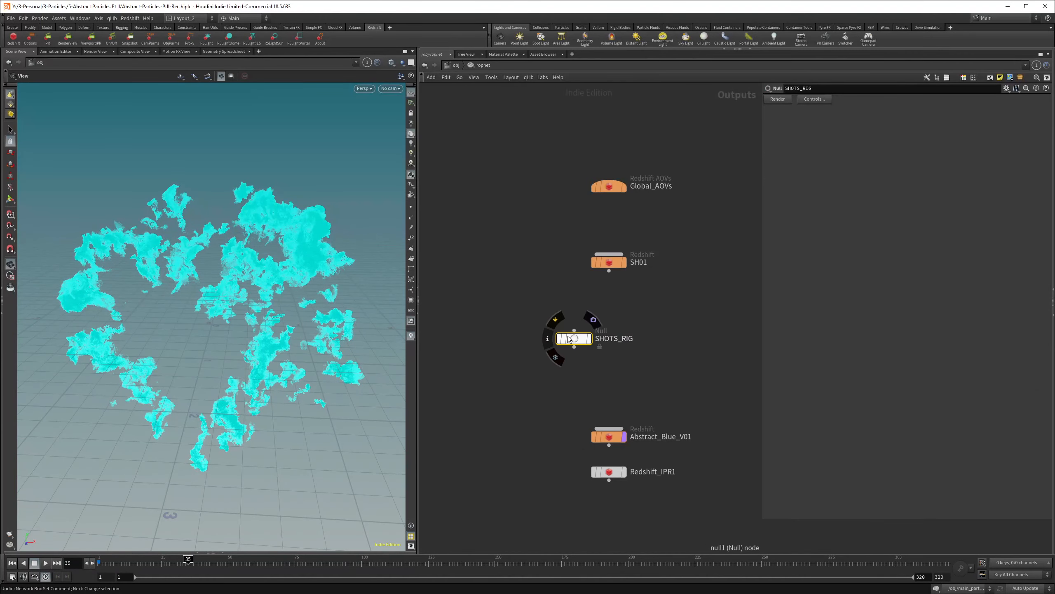
{"action": "left_click_drag", "start_coordinate": [574, 340], "coordinate": [496, 249]}
{"action": "left_click_drag", "start_coordinate": [571, 164], "coordinate": [675, 279]}
{"action": "left_click_drag", "start_coordinate": [499, 245], "coordinate": [566, 217]}
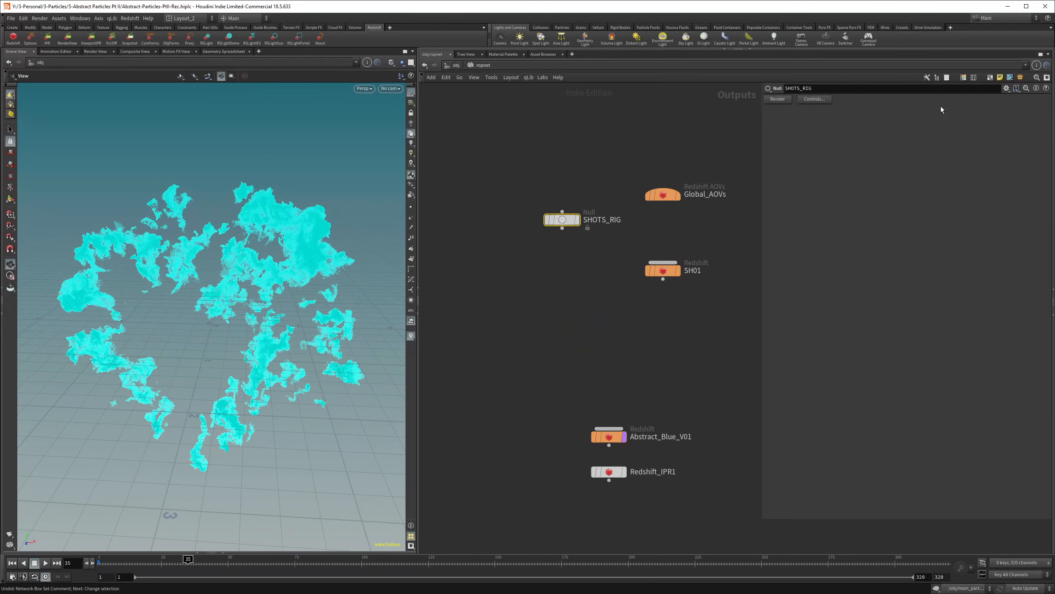
- Edit the SHOTS_RIG parameter interface and add a folder labelled SH01
{"action": "left_click", "coordinate": [1006, 89]}
{"action": "left_click", "coordinate": [1026, 136]}
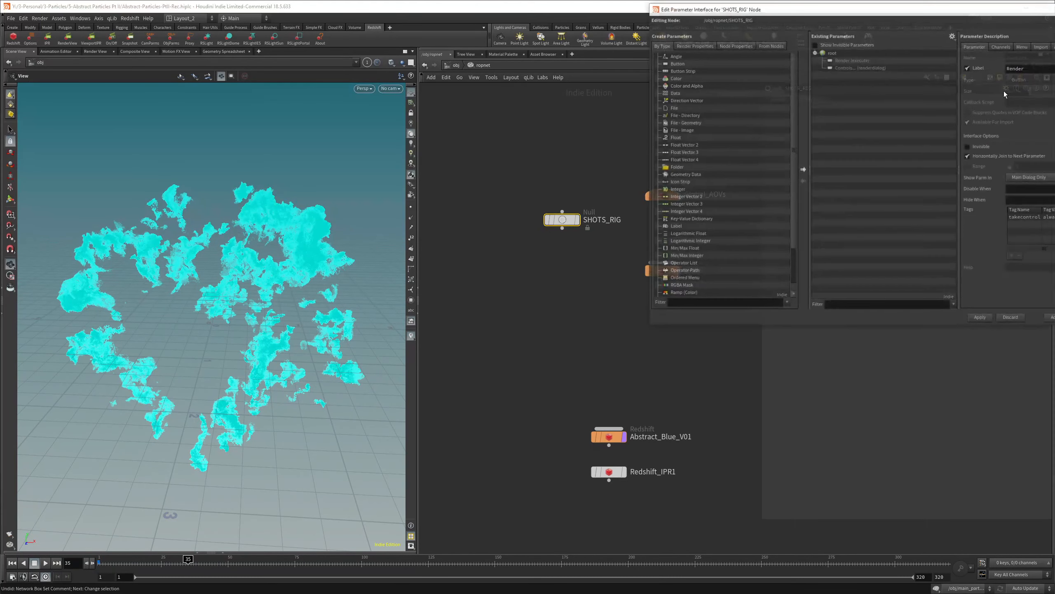
{"action": "left_click_drag", "start_coordinate": [896, 12], "coordinate": [785, 104]}
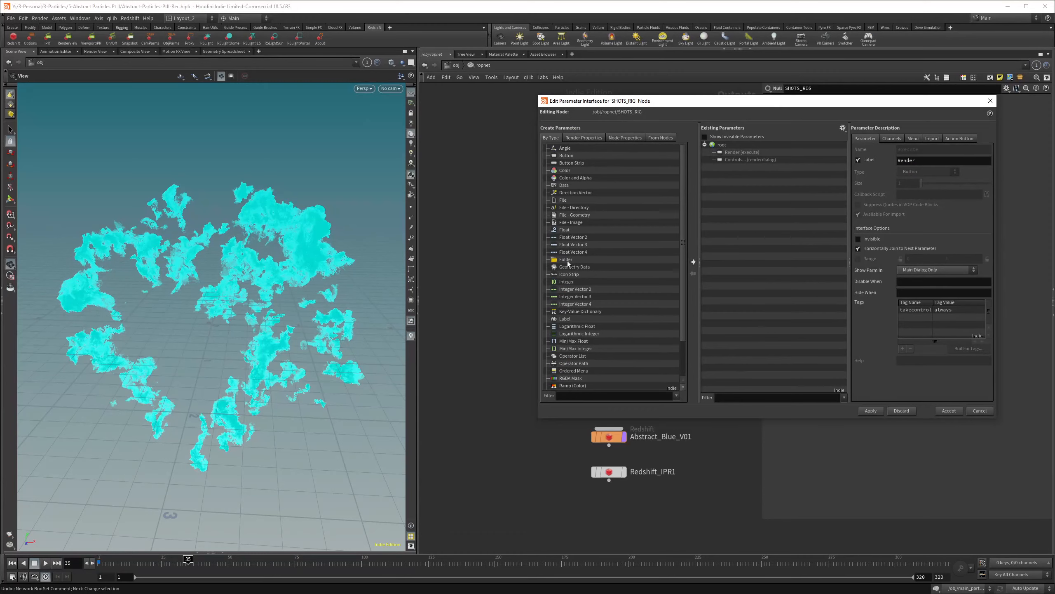
{"action": "left_click_drag", "start_coordinate": [566, 259], "coordinate": [735, 154]}
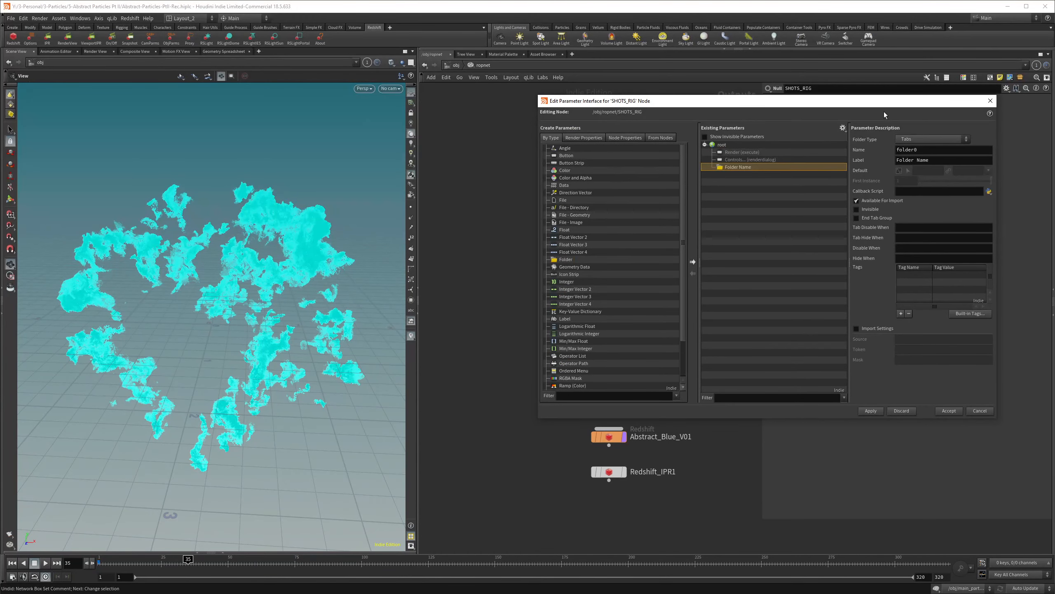
{"action": "left_click_drag", "start_coordinate": [891, 102], "coordinate": [879, 119]}
{"action": "left_click_drag", "start_coordinate": [929, 176], "coordinate": [822, 176]}
{"action": "type", "text": "SH01"}
{"action": "key", "text": "Return"}
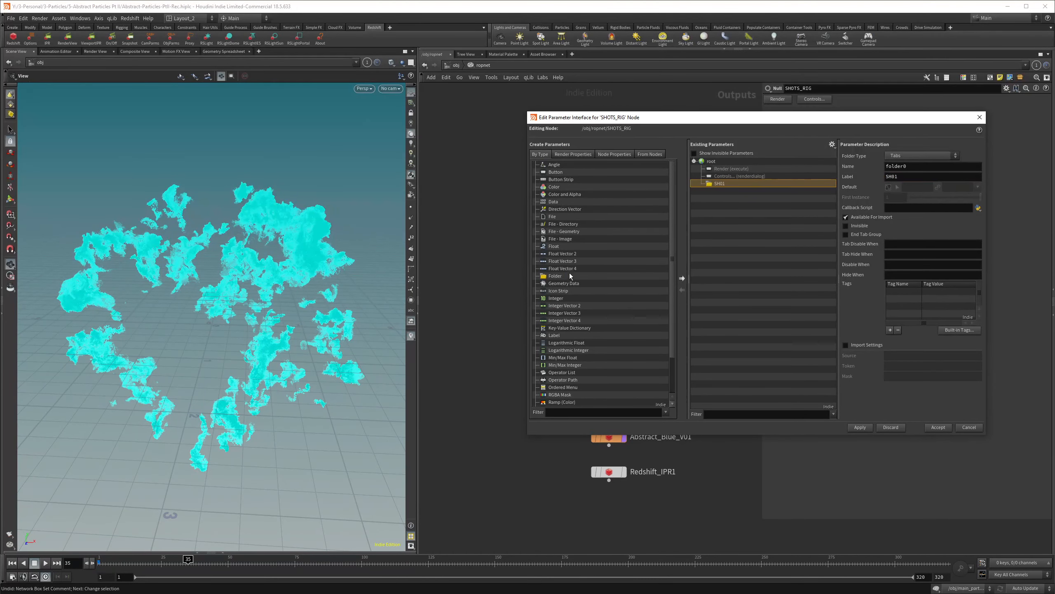
- Add a second folder labelled Globals above SH01 and set both folders to the Simple type
{"action": "left_click_drag", "start_coordinate": [558, 277], "coordinate": [713, 161]}
{"action": "left_click_drag", "start_coordinate": [713, 161], "coordinate": [714, 162]}
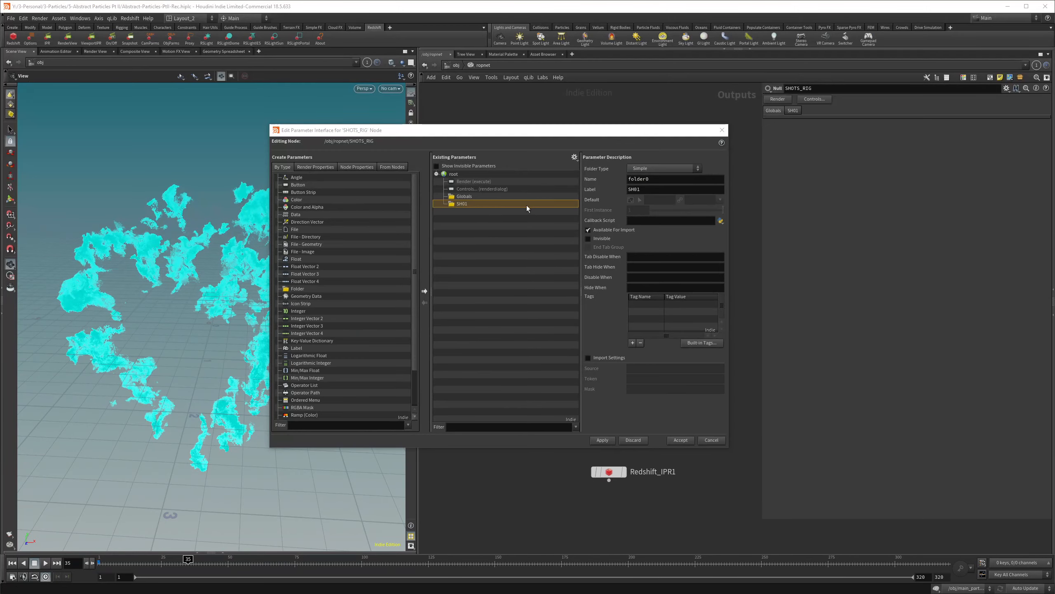
{"action": "left_click", "coordinate": [465, 197]}
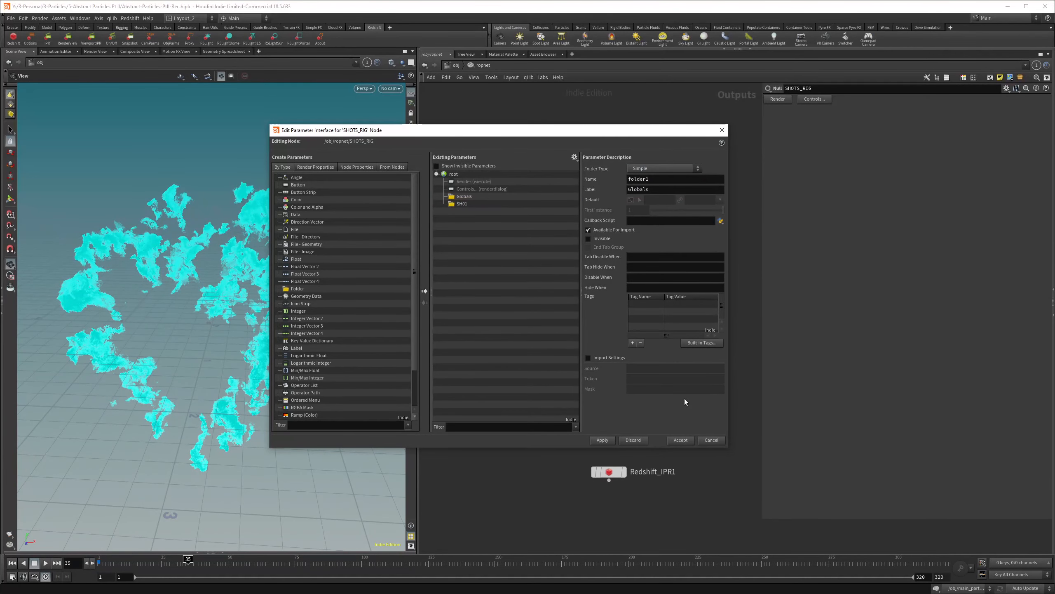
- Add a toggle named m_blur_enable and labelled Enable Motion Blur inside the Globals folder
{"action": "left_click", "coordinate": [472, 182]}
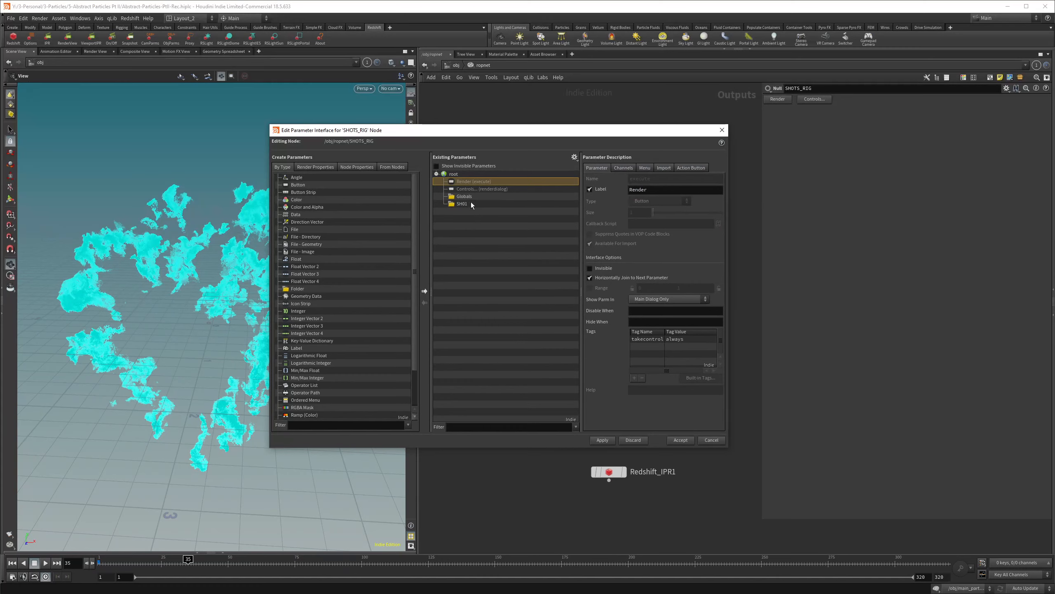
{"action": "left_click", "coordinate": [471, 198]}
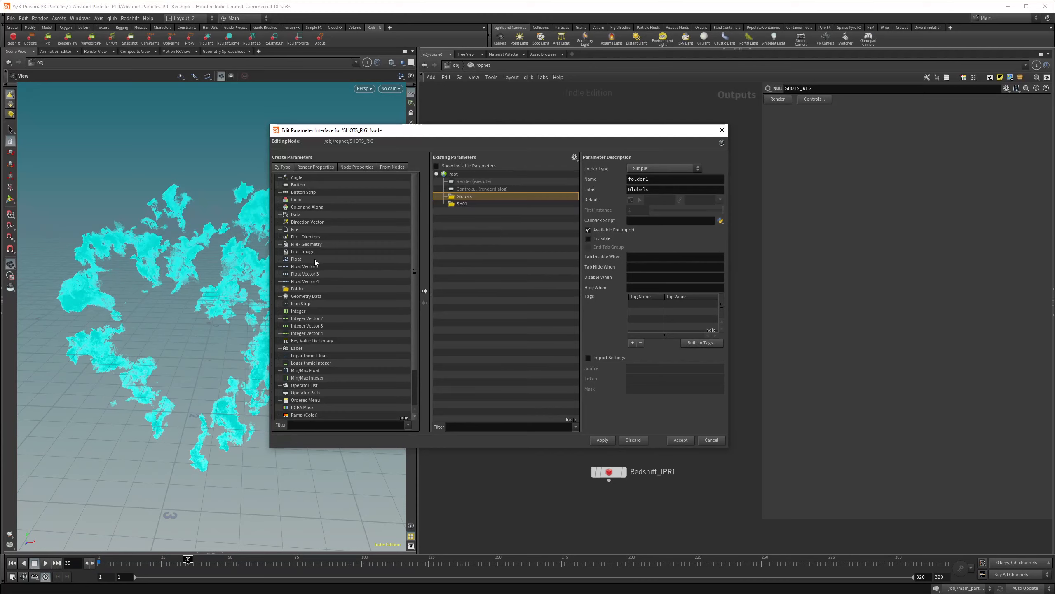
{"action": "scroll", "coordinate": [308, 282], "scroll_direction": "down", "scroll_amount": 2}
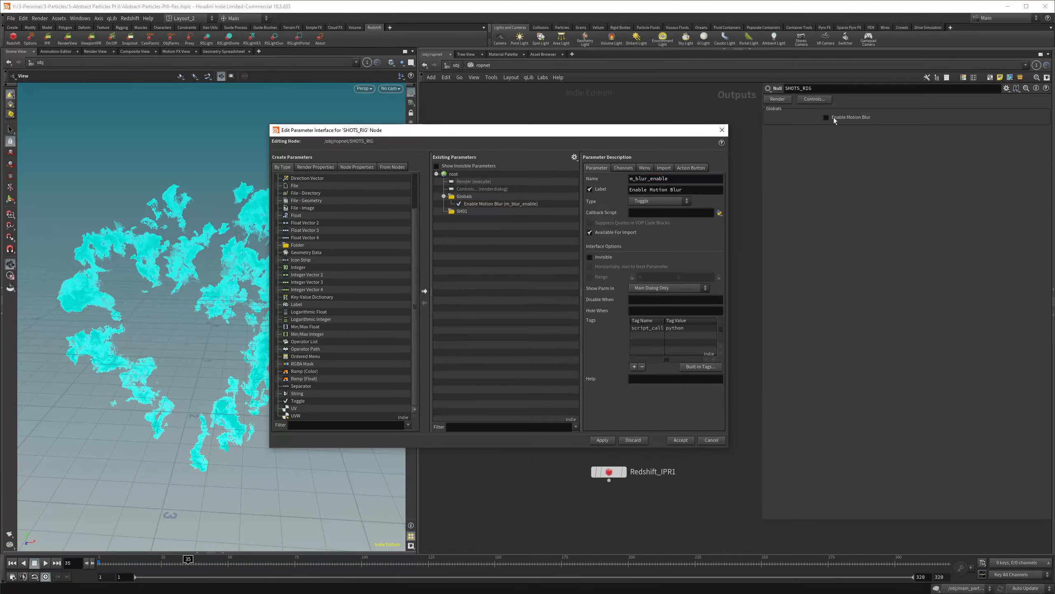
- Link SH01's Motion Blur Enabled setting to SHOTS_RIG's Enable Motion Blur toggle with a relative reference
{"action": "right_click", "coordinate": [848, 116]}
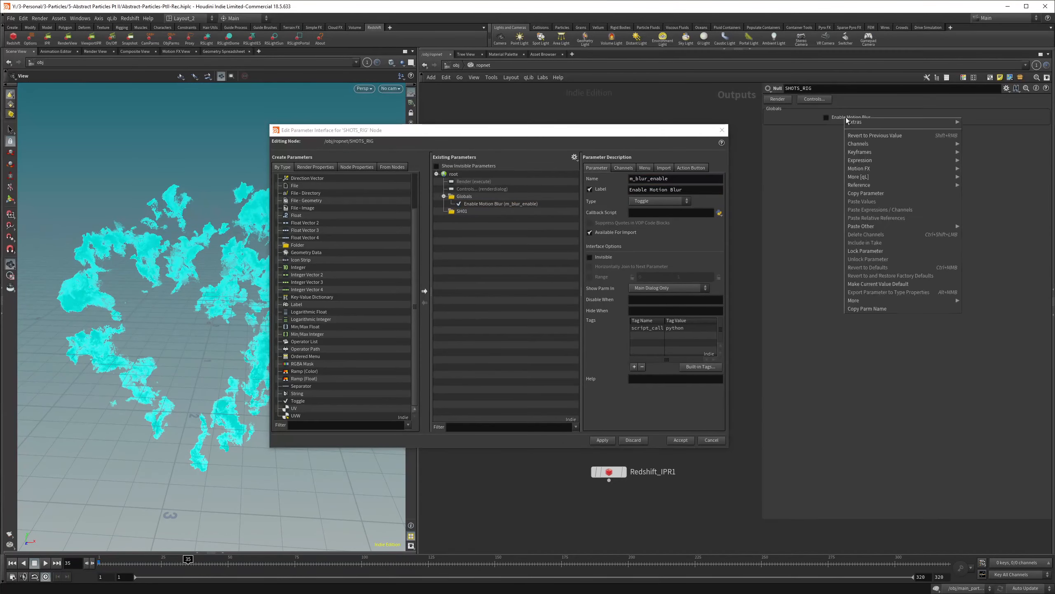
{"action": "left_click", "coordinate": [846, 192]}
{"action": "left_click_drag", "start_coordinate": [650, 130], "coordinate": [437, 114]}
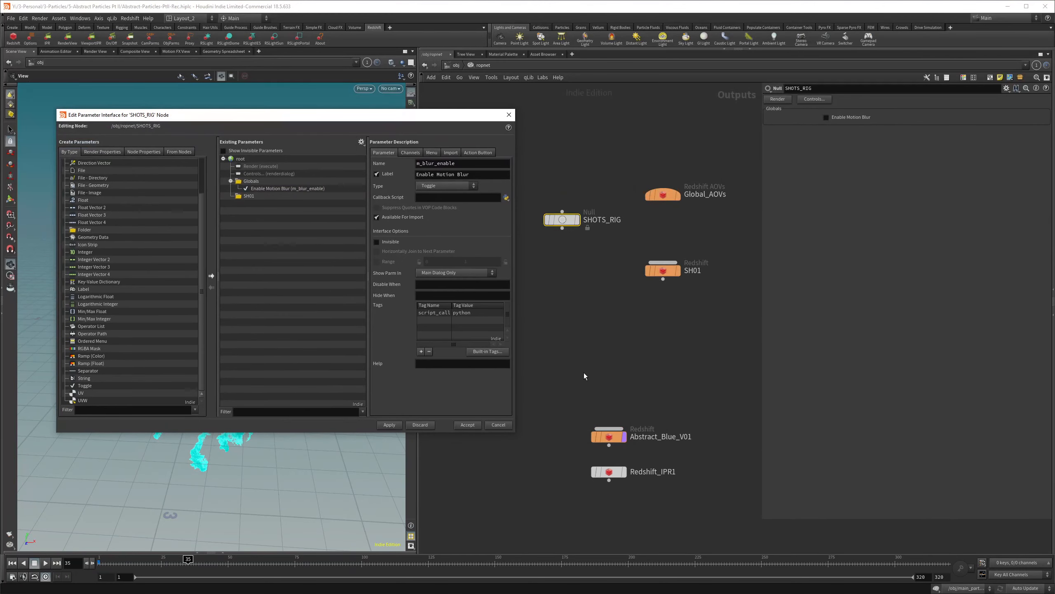
{"action": "left_click", "coordinate": [663, 270]}
{"action": "left_click", "coordinate": [810, 170]}
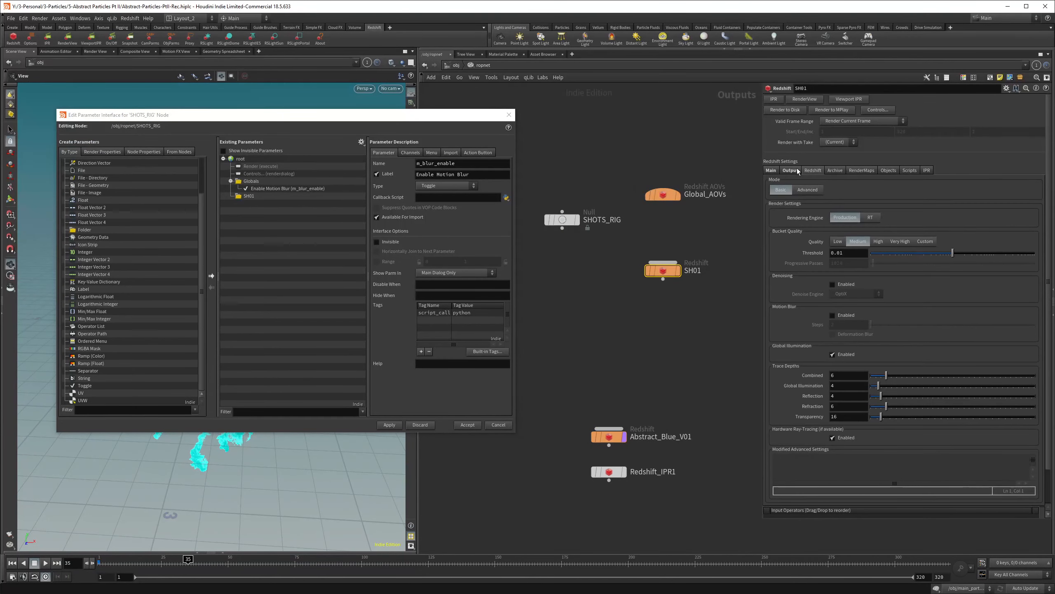
{"action": "right_click", "coordinate": [840, 313]}
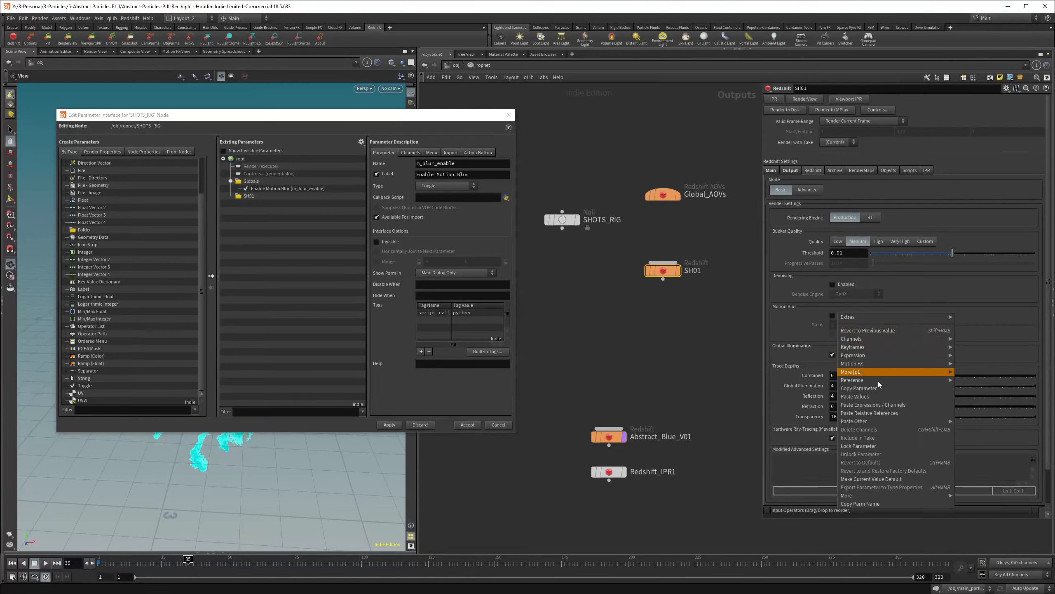
{"action": "left_click", "coordinate": [874, 413]}
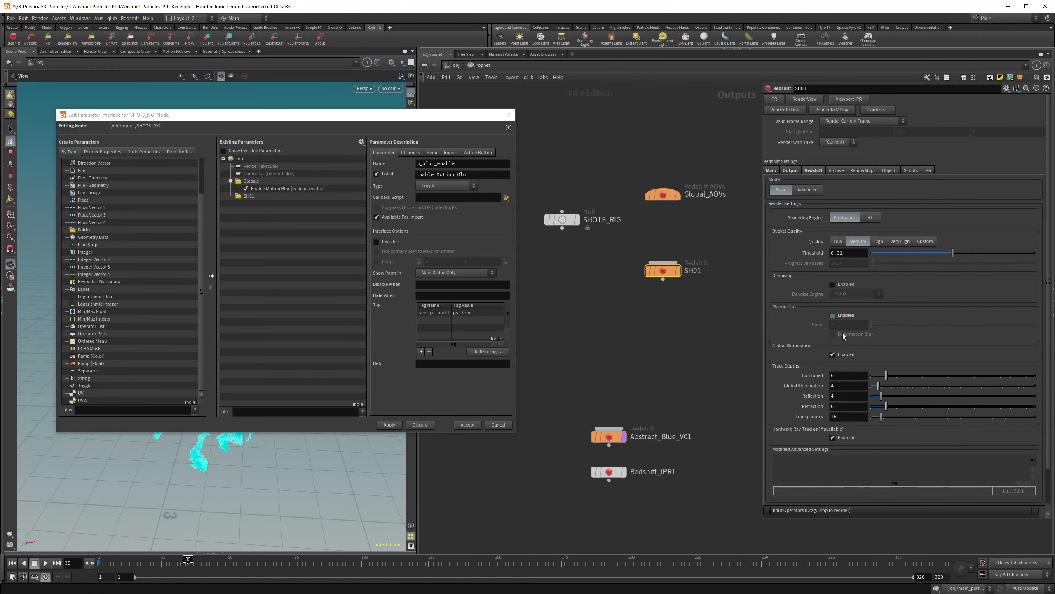
- Compare the SHOTS_RIG toggle with SH01's Redshift and output settings to see what else the rig could control
{"action": "left_click", "coordinate": [561, 219]}
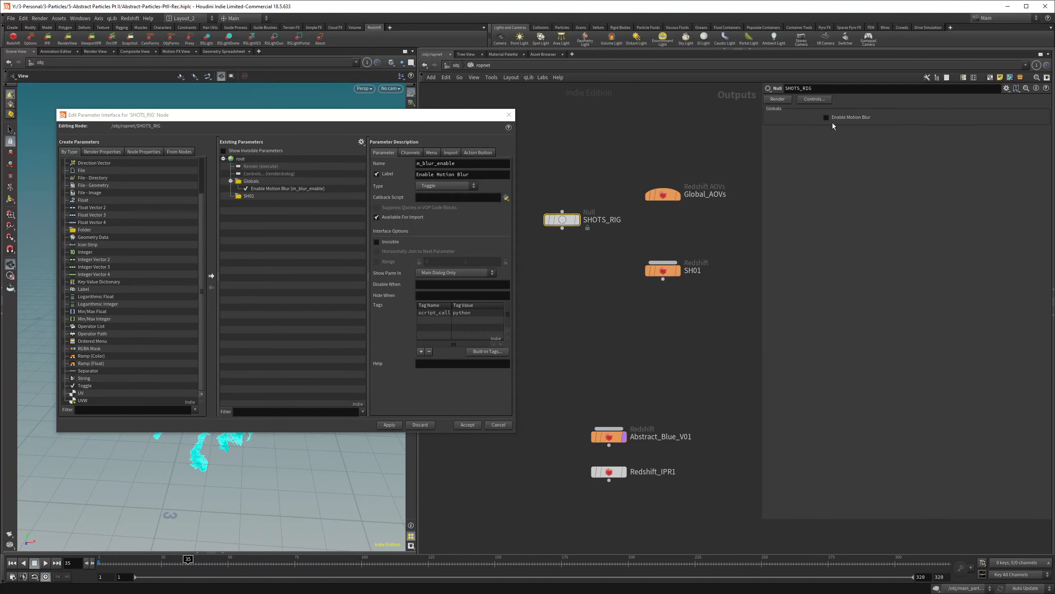
{"action": "left_click", "coordinate": [663, 270]}
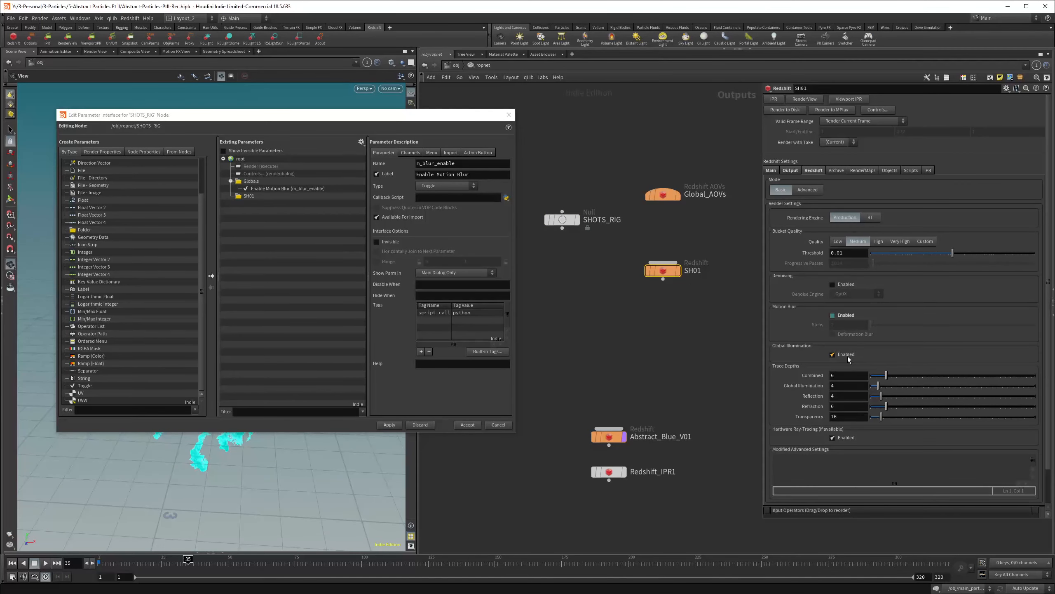
{"action": "left_click", "coordinate": [846, 355]}
{"action": "left_click", "coordinate": [791, 171]}
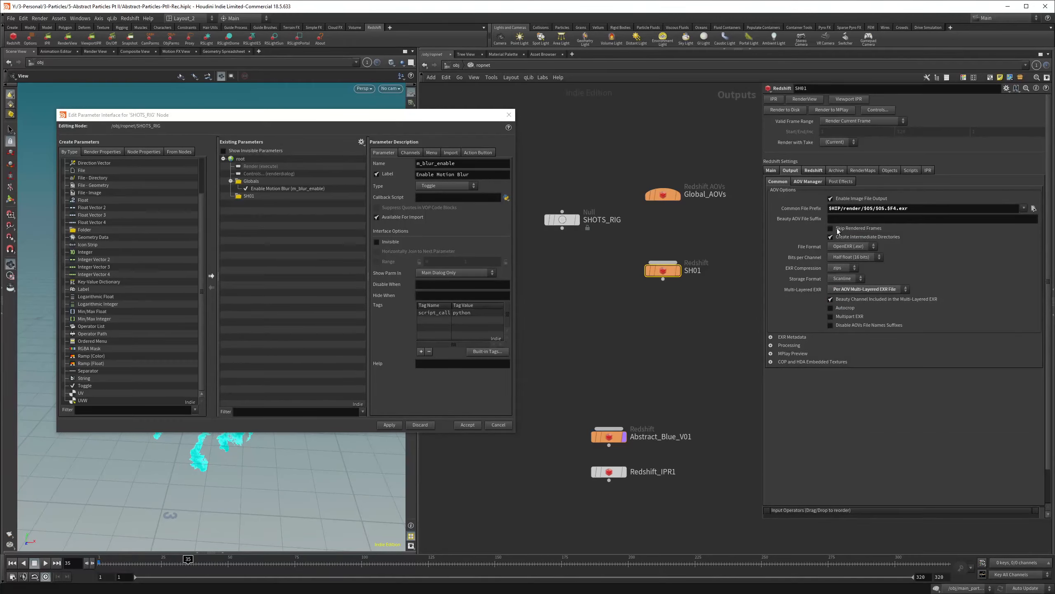
{"action": "left_click", "coordinate": [568, 220]}
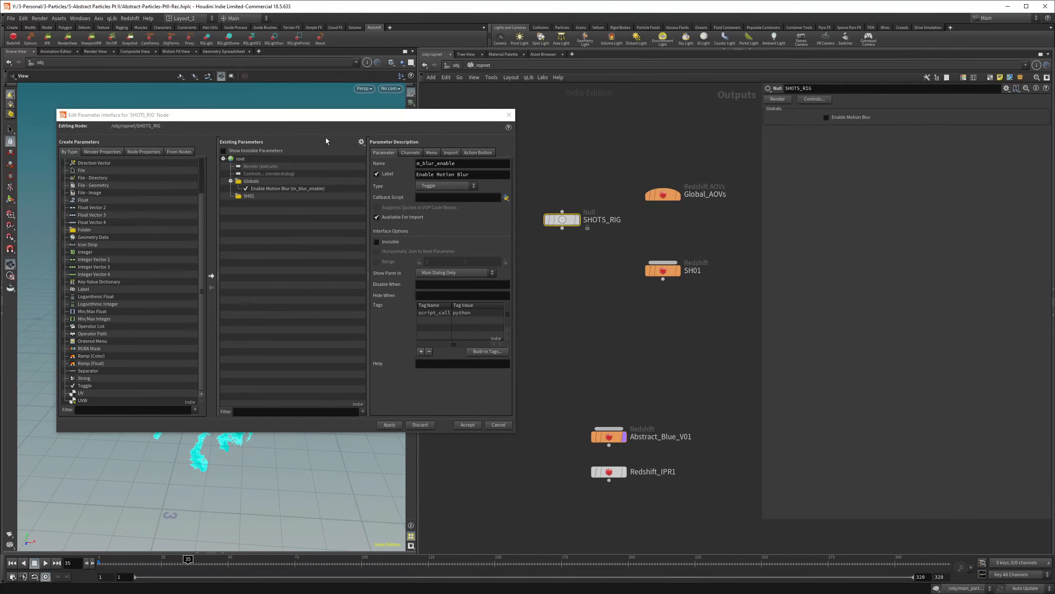
- Add an Operator Path parameter labelled Camera and named SH01_cam inside the rig's SH01 folder
{"action": "left_click_drag", "start_coordinate": [327, 110], "coordinate": [327, 122]}
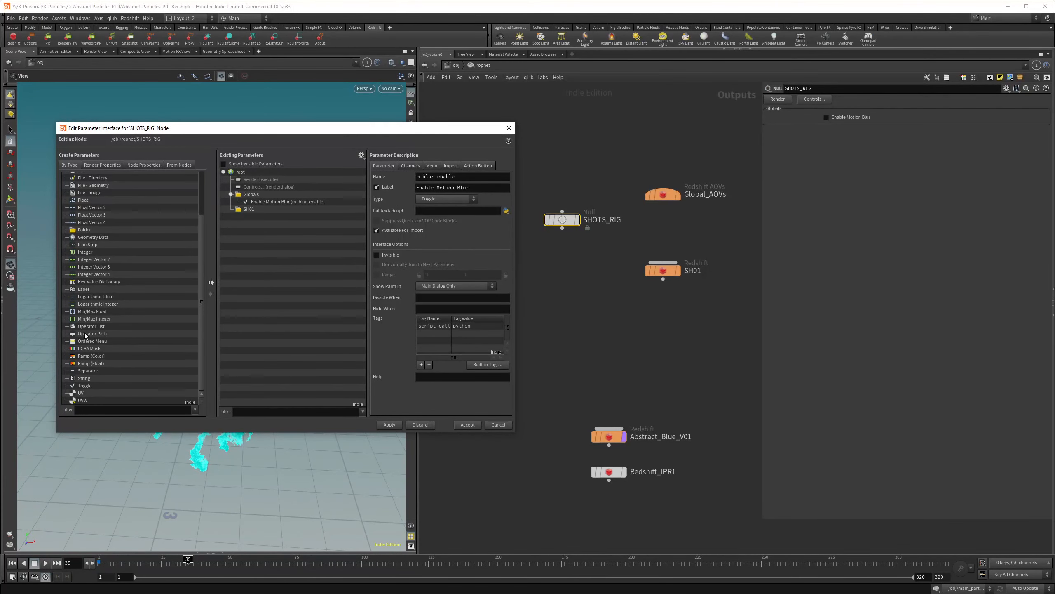
{"action": "left_click_drag", "start_coordinate": [102, 338], "coordinate": [249, 211]}
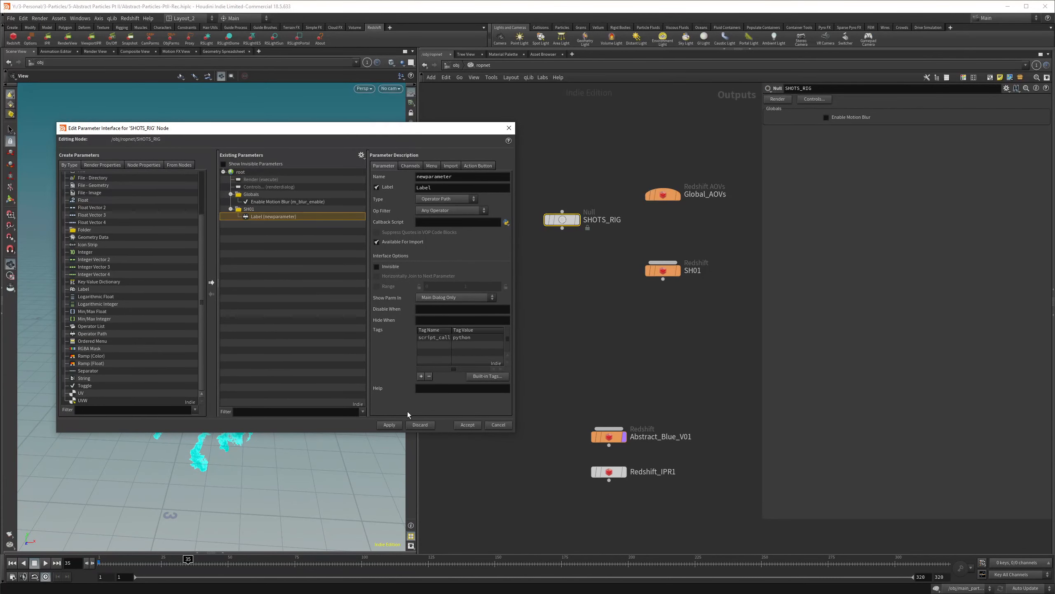
{"action": "double_click", "coordinate": [445, 187]}
{"action": "type", "text": "Camera"}
{"action": "double_click", "coordinate": [441, 177]}
{"action": "type", "text": "SH01_cam"}
{"action": "key", "text": "Return"}
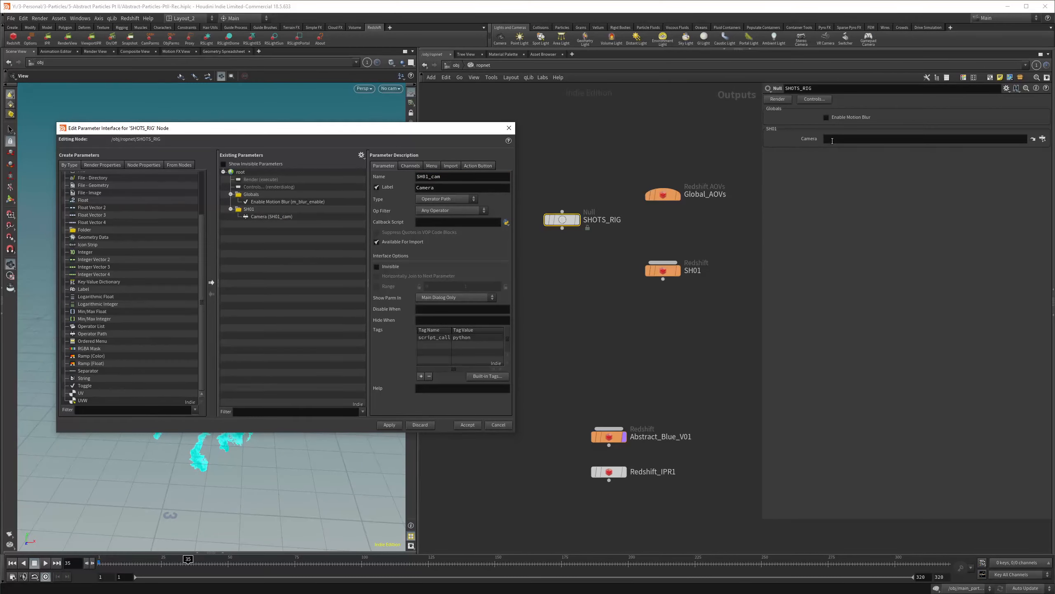
- Link SH01's Render Camera to SHOTS_RIG's SH01 Camera parameter with a relative reference
{"action": "left_click", "coordinate": [846, 197]}
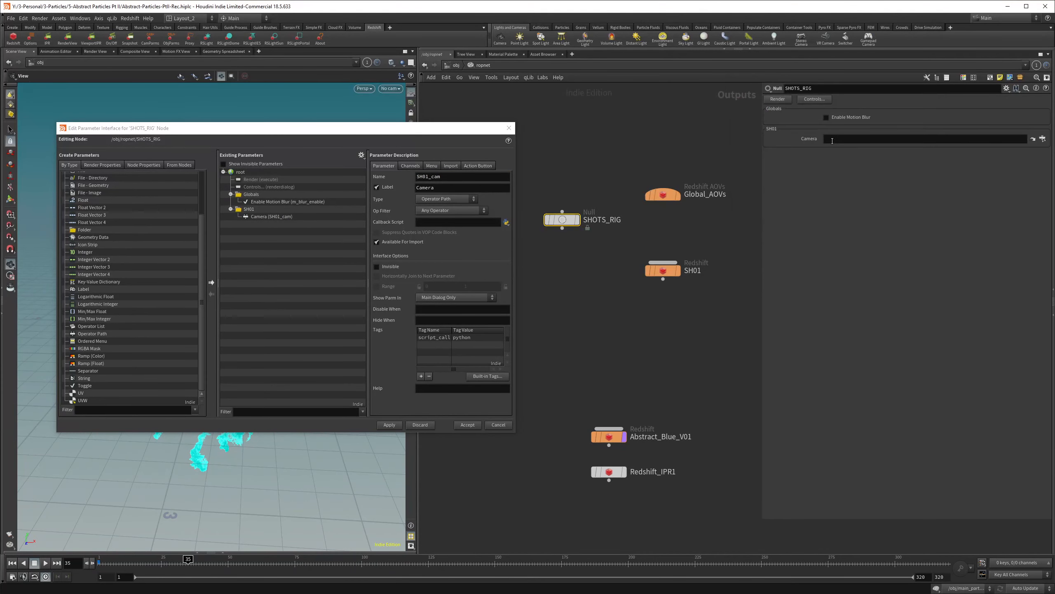
{"action": "left_click", "coordinate": [831, 190]}
{"action": "right_click", "coordinate": [835, 140]}
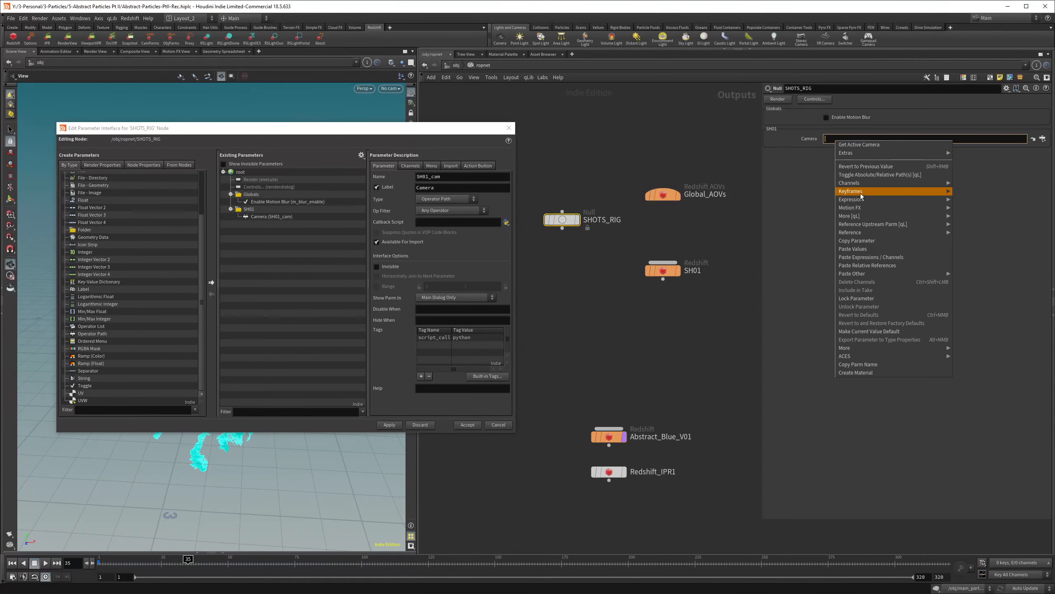
{"action": "left_click", "coordinate": [848, 240]}
{"action": "left_click", "coordinate": [663, 270]}
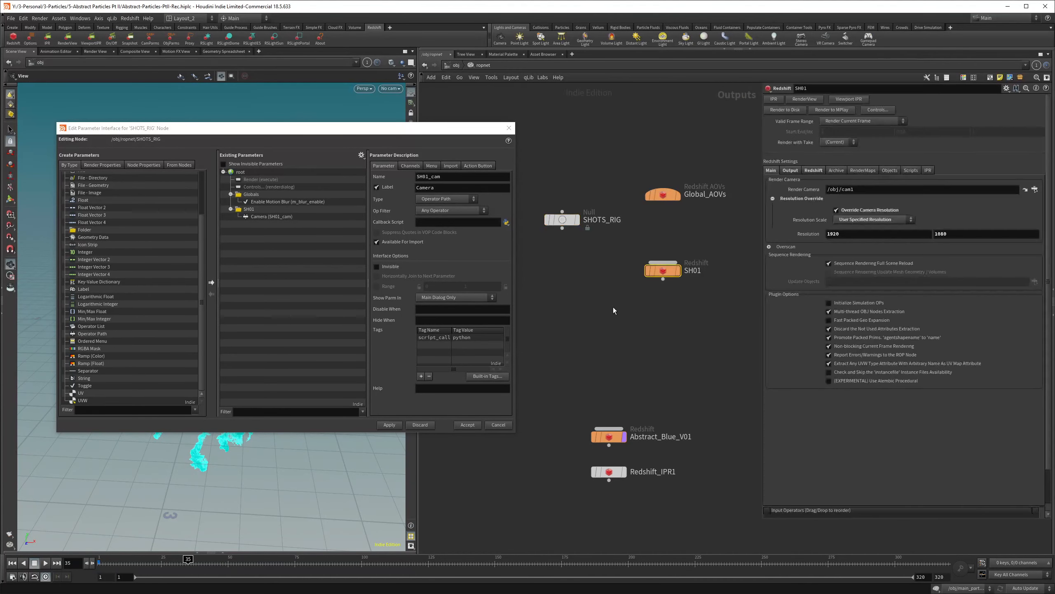
{"action": "right_click", "coordinate": [829, 190]}
{"action": "left_click", "coordinate": [892, 318]}
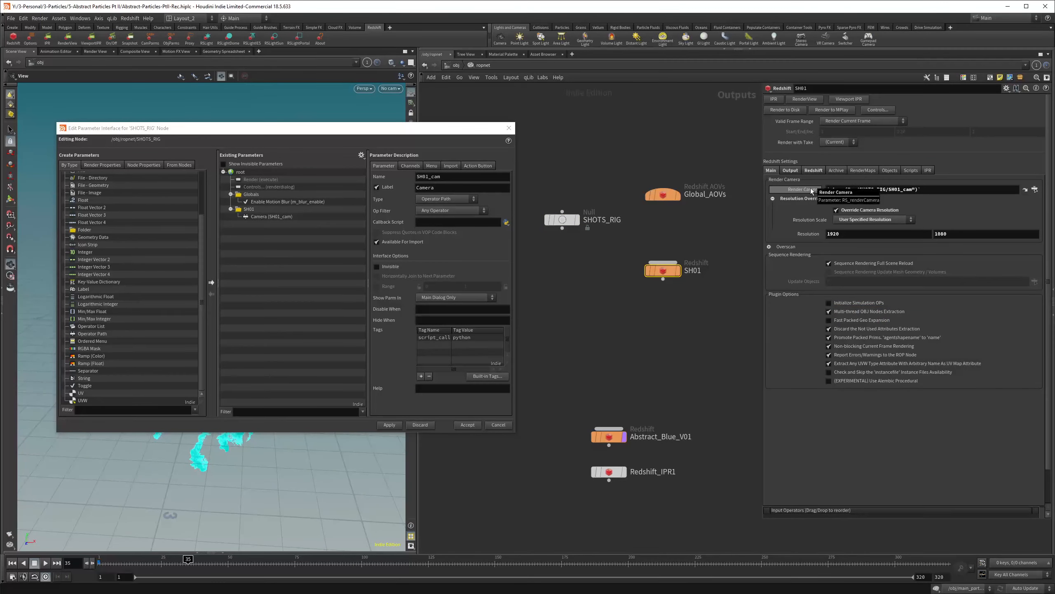
- Add a Float Vector 2 parameter labelled Frame Range and named sh01_frame_range above Camera in the rig's SH01 folder
{"action": "left_click", "coordinate": [562, 220]}
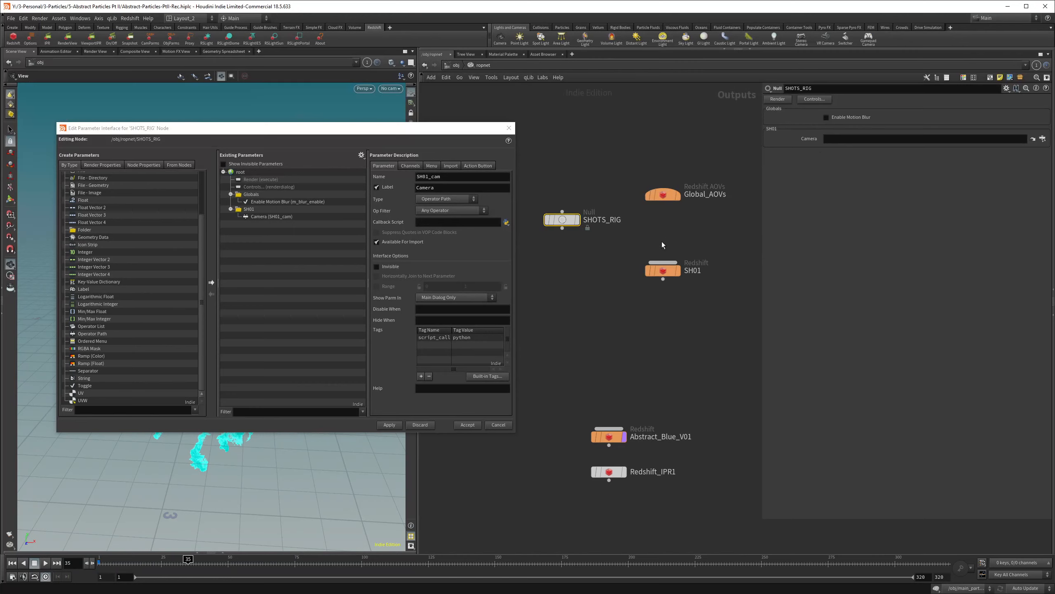
{"action": "left_click", "coordinate": [248, 208]}
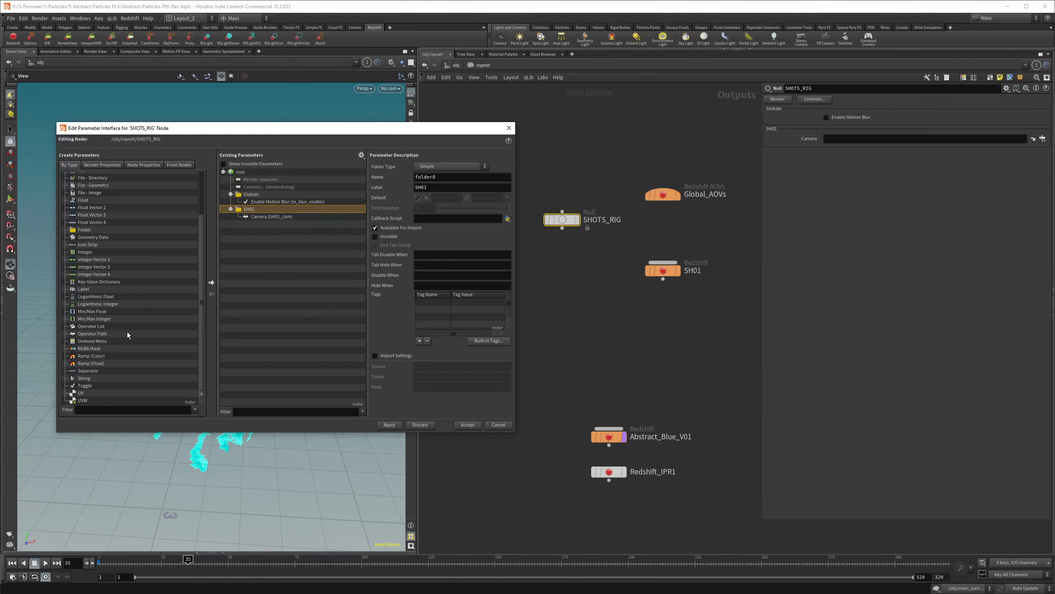
{"action": "scroll", "coordinate": [89, 215], "scroll_direction": "up", "scroll_amount": 3}
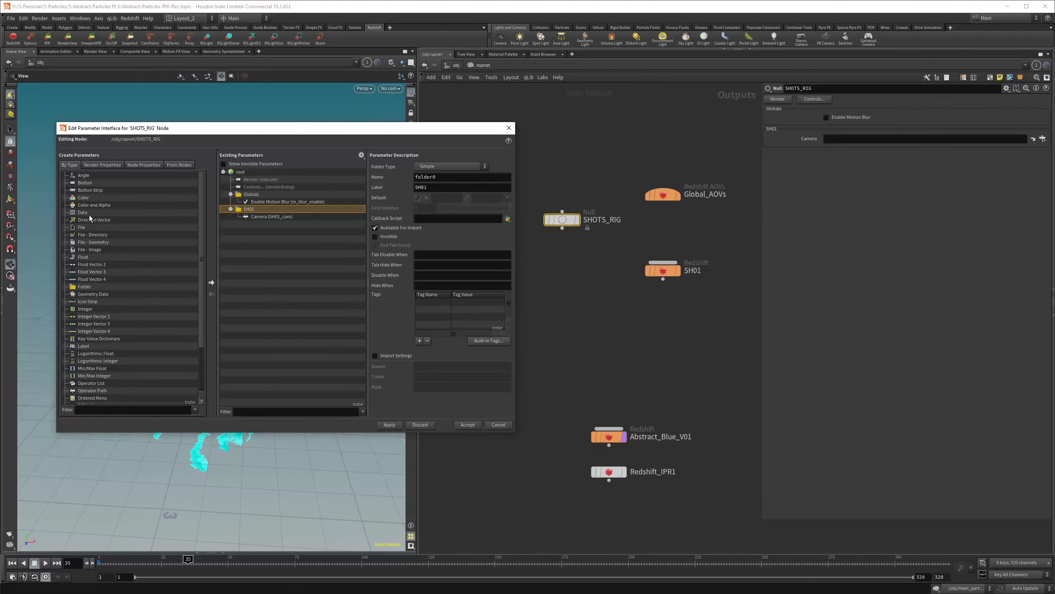
{"action": "scroll", "coordinate": [142, 227], "scroll_direction": "down", "scroll_amount": 3}
{"action": "left_click_drag", "start_coordinate": [206, 128], "coordinate": [470, 162]}
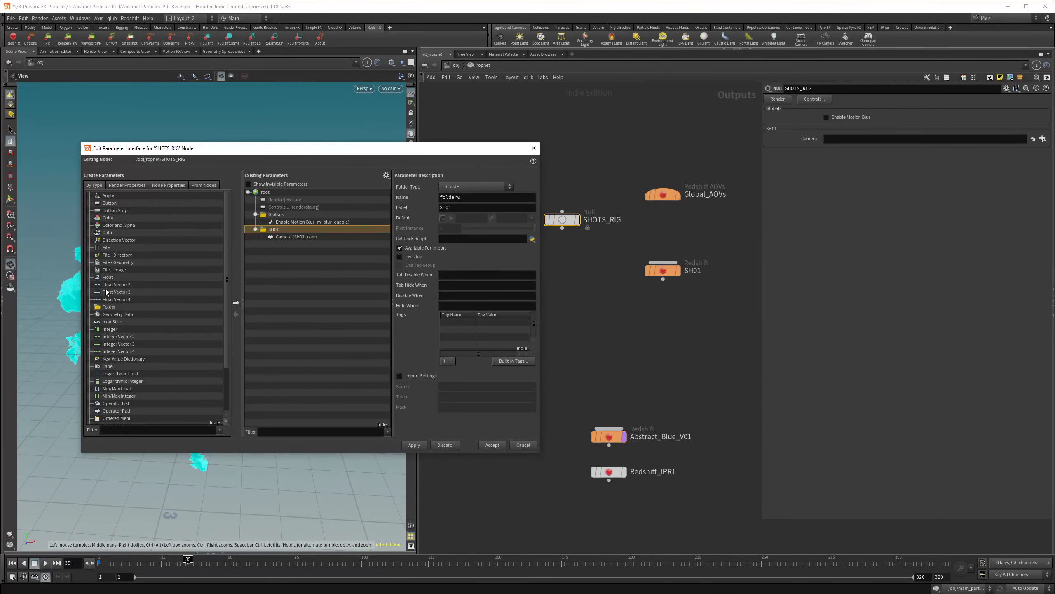
{"action": "left_click_drag", "start_coordinate": [106, 287], "coordinate": [106, 292]}
{"action": "left_click_drag", "start_coordinate": [218, 304], "coordinate": [282, 237]}
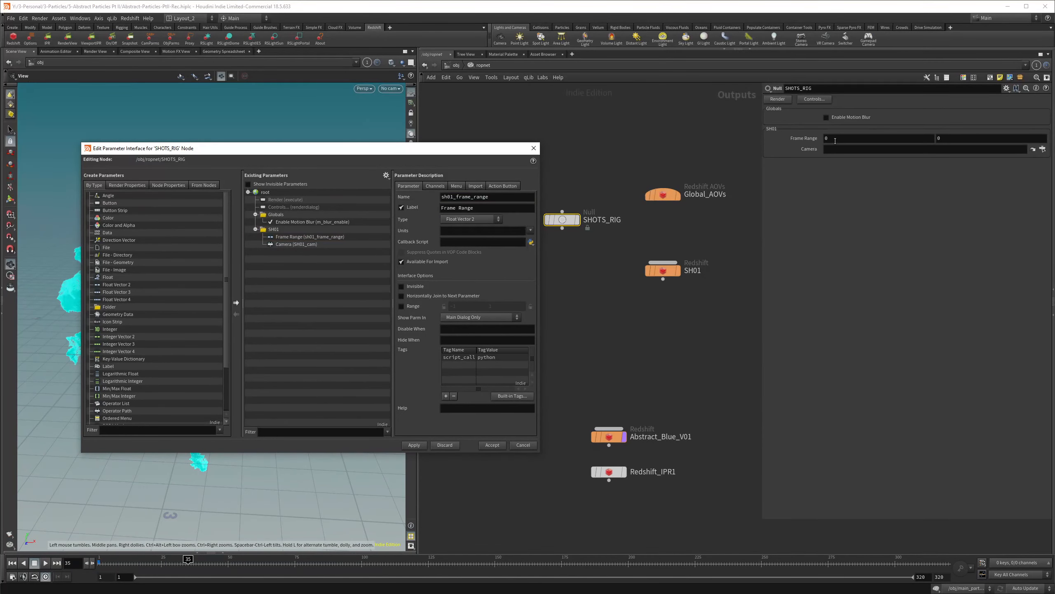
- Set SH01 to Render Frame Range and link its start and end frames to SHOTS_RIG's SH01 Frame Range with relative references
{"action": "right_click", "coordinate": [814, 139]}
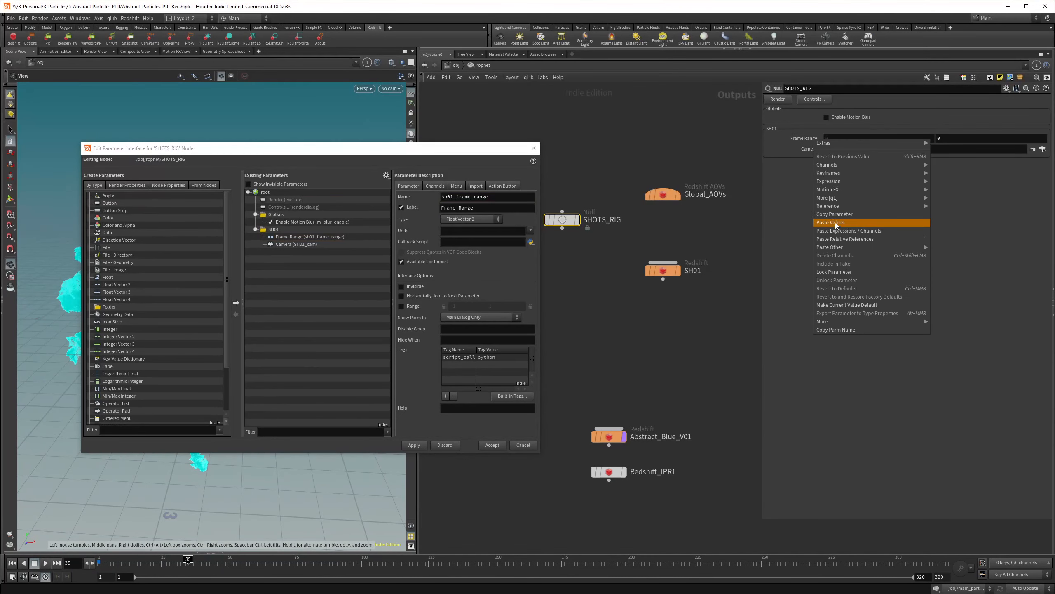
{"action": "left_click", "coordinate": [834, 214]}
{"action": "left_click", "coordinate": [663, 270]}
{"action": "left_click", "coordinate": [829, 121]}
{"action": "left_click", "coordinate": [848, 138]}
{"action": "right_click", "coordinate": [804, 132]}
{"action": "left_click", "coordinate": [834, 235]}
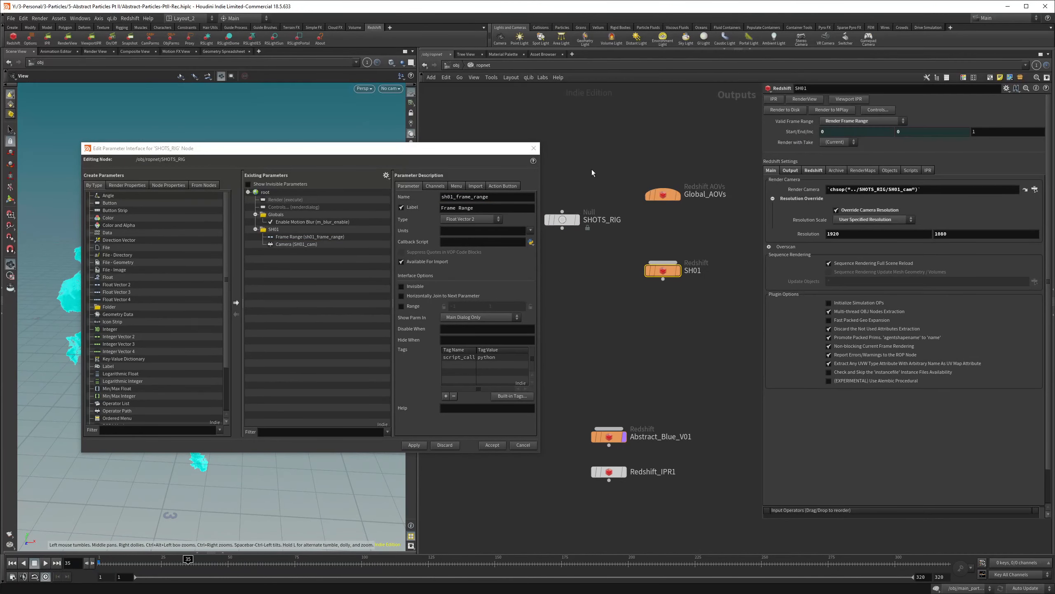
- Duplicate the SH01 parameter folder in SHOTS_RIG's parameter interface and relabel the copy SH02
{"action": "left_click", "coordinate": [564, 219]}
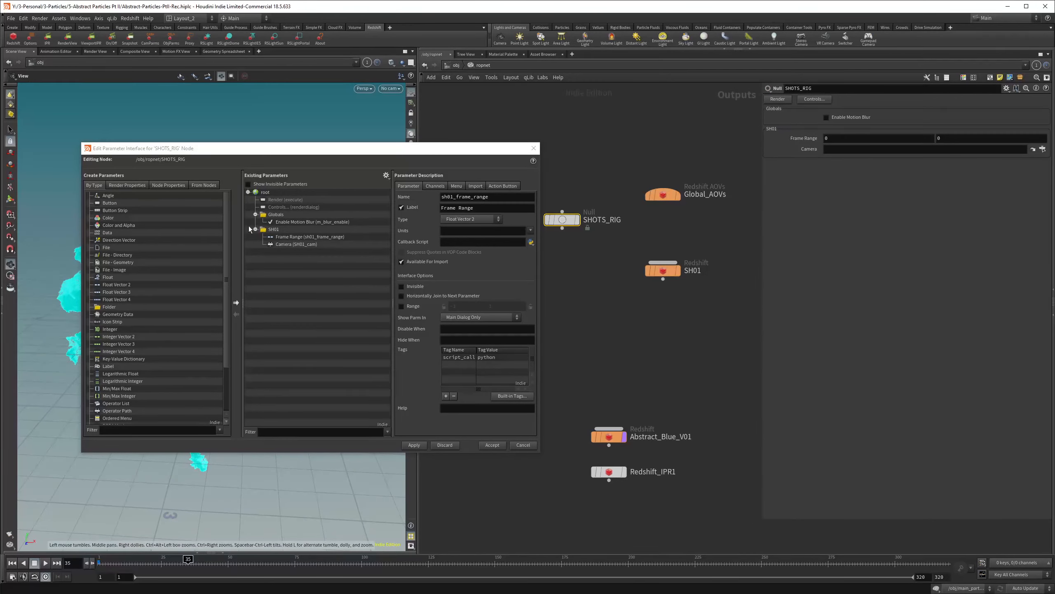
{"action": "left_click", "coordinate": [271, 229]}
{"action": "key", "text": "ctrl+c"}
{"action": "key", "text": "ctrl+v"}
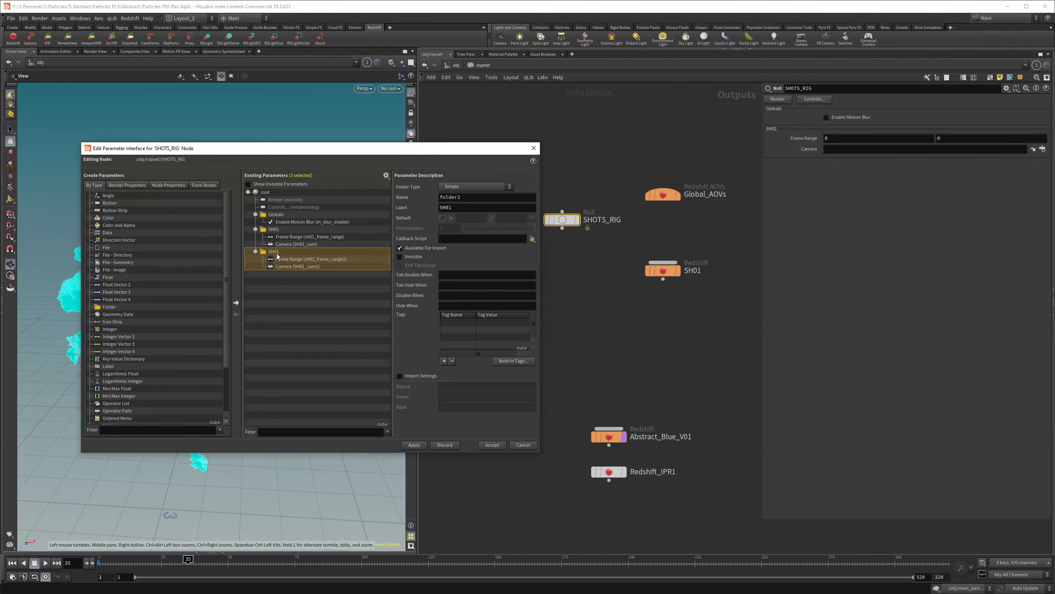
{"action": "double_click", "coordinate": [276, 253]}
{"action": "left_click", "coordinate": [289, 252]}
{"action": "key", "text": "BackSpace"}
{"action": "key", "text": "BackSpace"}
- Rename the SH02 folder's parameters sh02_frame_range and SH02_cam and apply the changes to the rig
{"action": "left_click", "coordinate": [315, 259]}
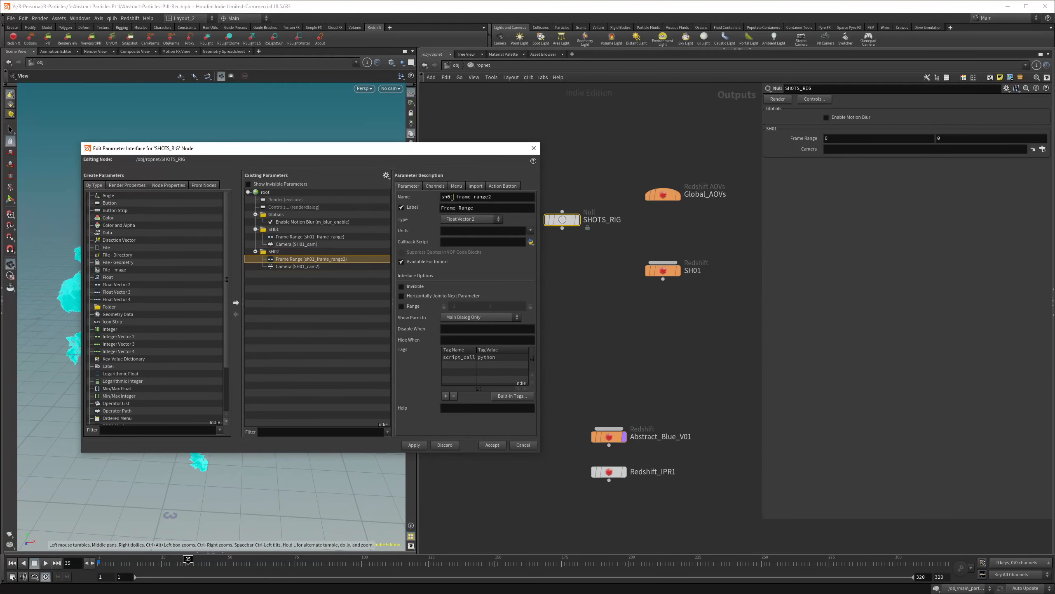
{"action": "left_click_drag", "start_coordinate": [453, 196], "coordinate": [451, 197]}
{"action": "type", "text": "2"}
{"action": "key", "text": "BackSpace"}
{"action": "left_click", "coordinate": [306, 267]}
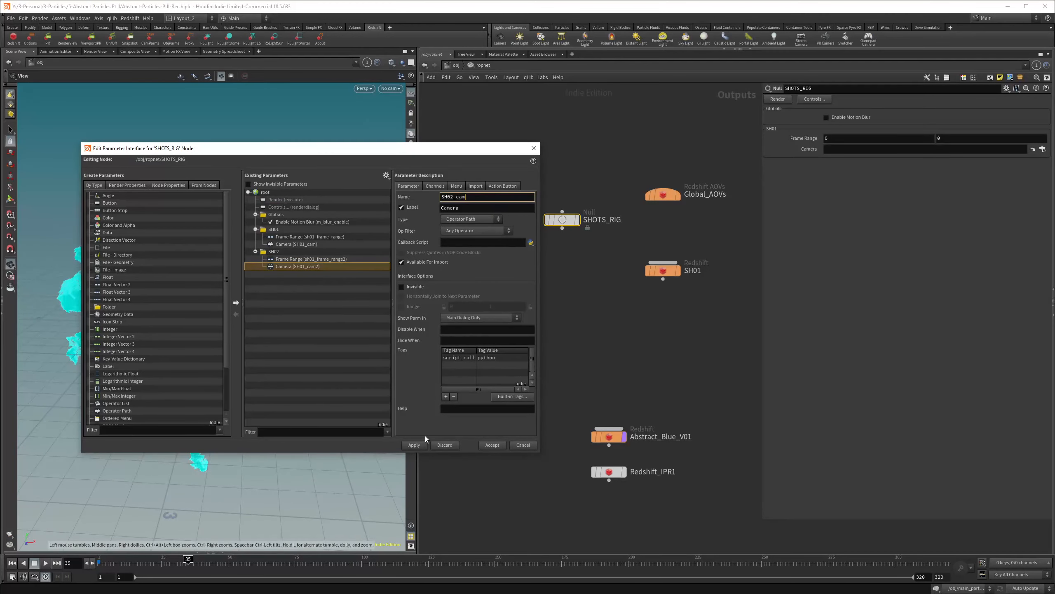
{"action": "left_click", "coordinate": [415, 445]}
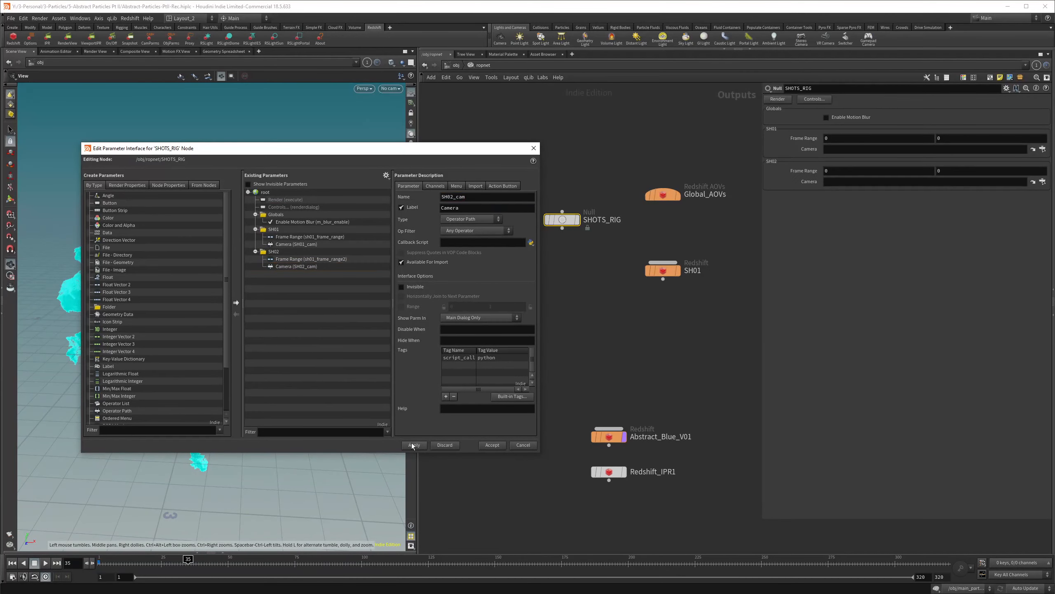
- Duplicate the SH01 render node as SH02 and point its frame range and camera references to SHOTS_RIG's sh02_frame_range and SH02_cam
{"action": "left_click", "coordinate": [665, 271]}
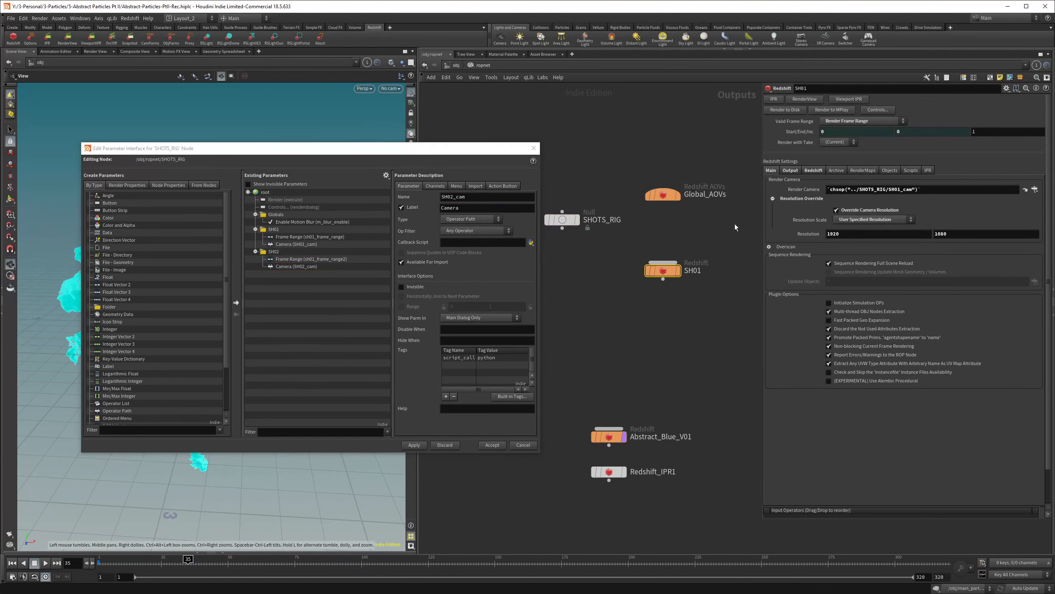
{"action": "left_click_drag", "start_coordinate": [668, 271], "coordinate": [669, 312], "text": "alt"}
{"action": "left_click", "coordinate": [800, 132]}
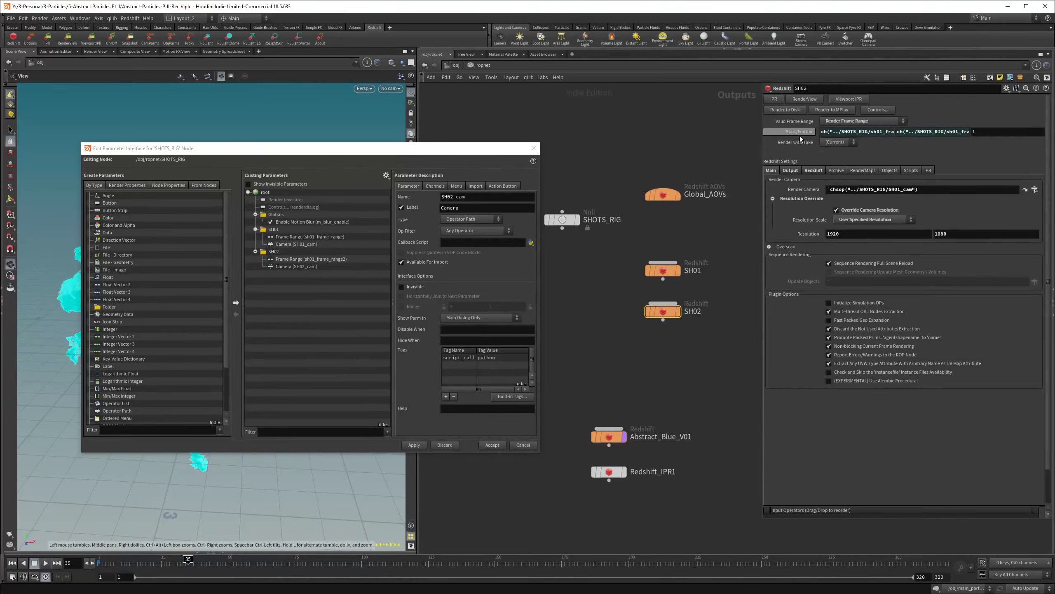
{"action": "left_click", "coordinate": [799, 131]}
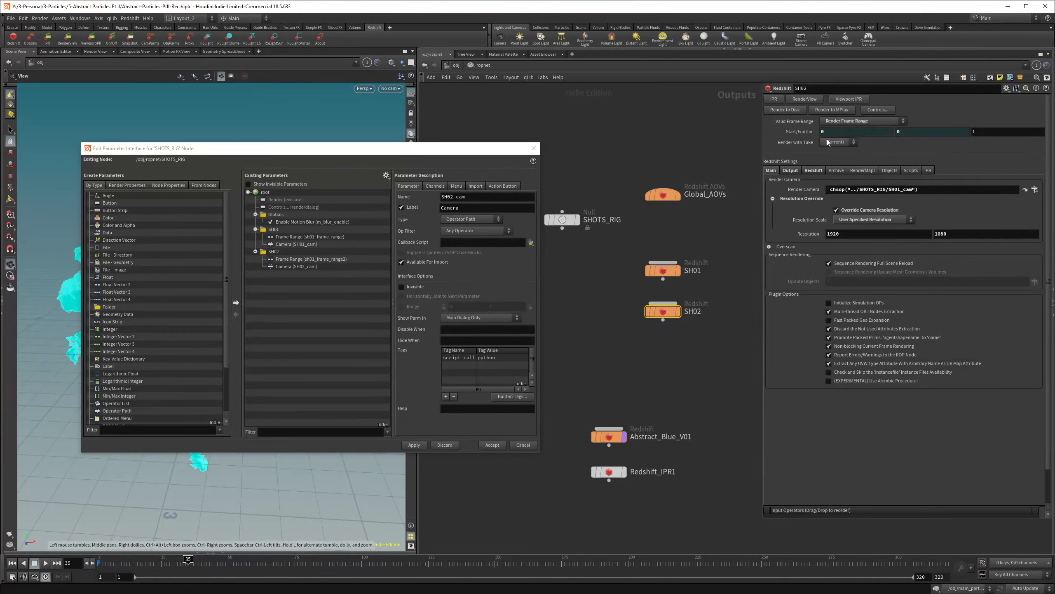
{"action": "left_click", "coordinate": [800, 131]}
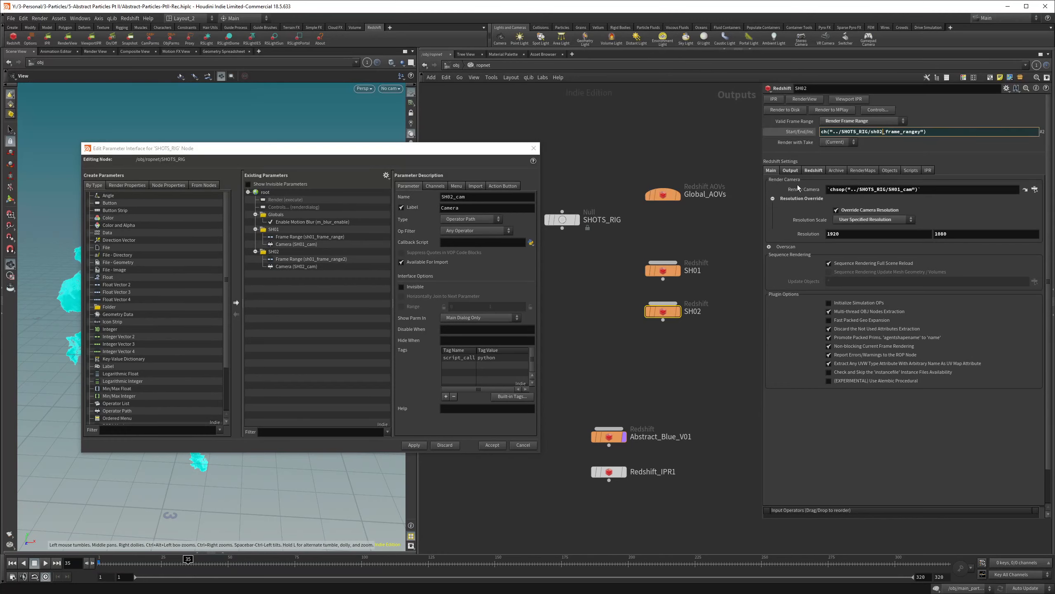
{"action": "key", "text": "Return"}
- Stack Global_AOVs and SHOTS_RIG in a column above the SH01 and SH02 render nodes
{"action": "left_click_drag", "start_coordinate": [672, 199], "coordinate": [672, 171]}
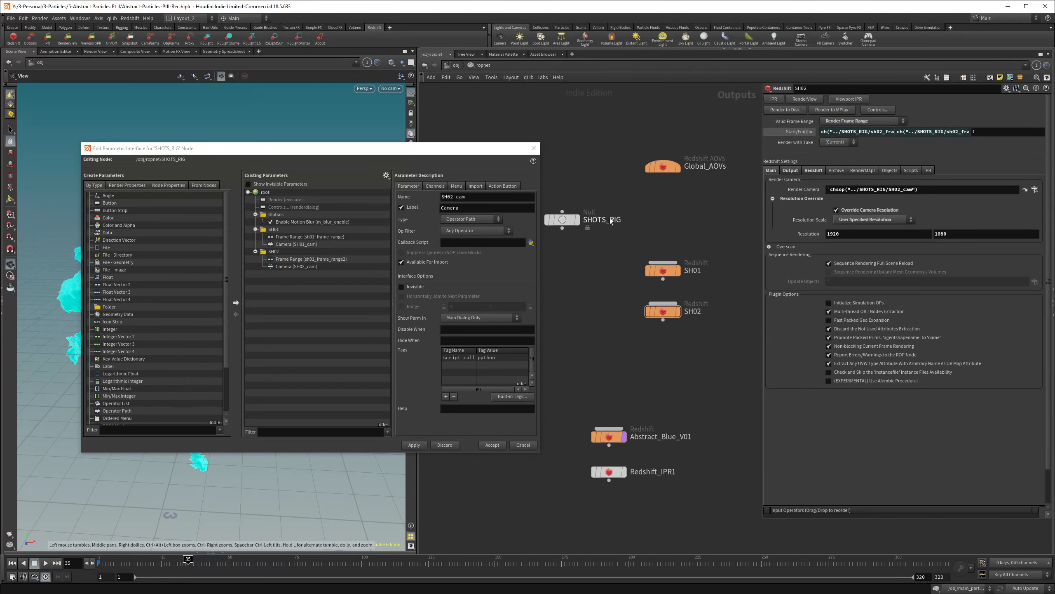
{"action": "left_click_drag", "start_coordinate": [572, 220], "coordinate": [672, 198]}
{"action": "left_click_drag", "start_coordinate": [688, 214], "coordinate": [670, 125]}
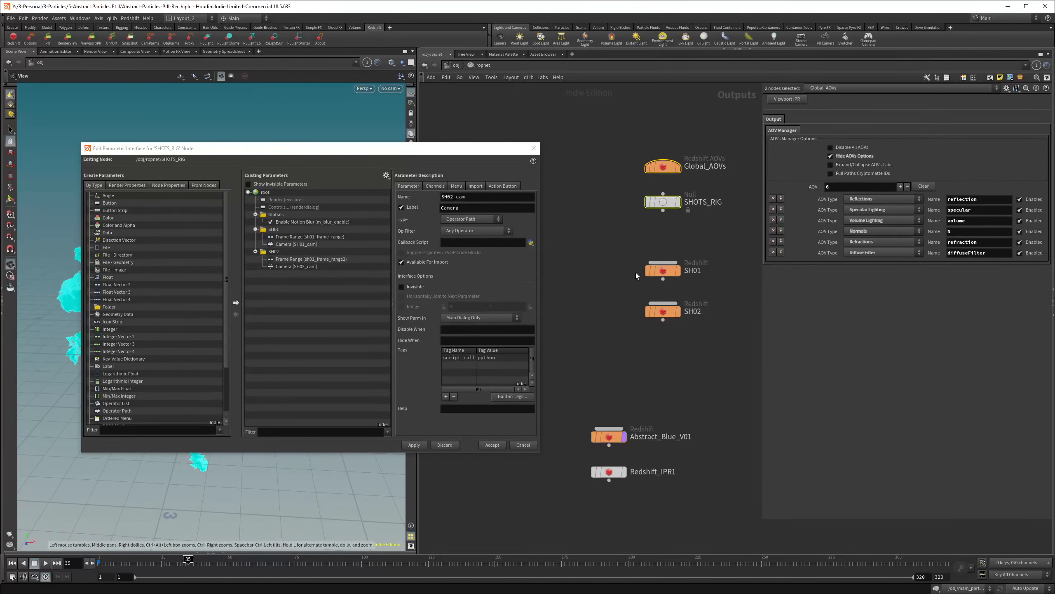
{"action": "left_click", "coordinate": [668, 275]}
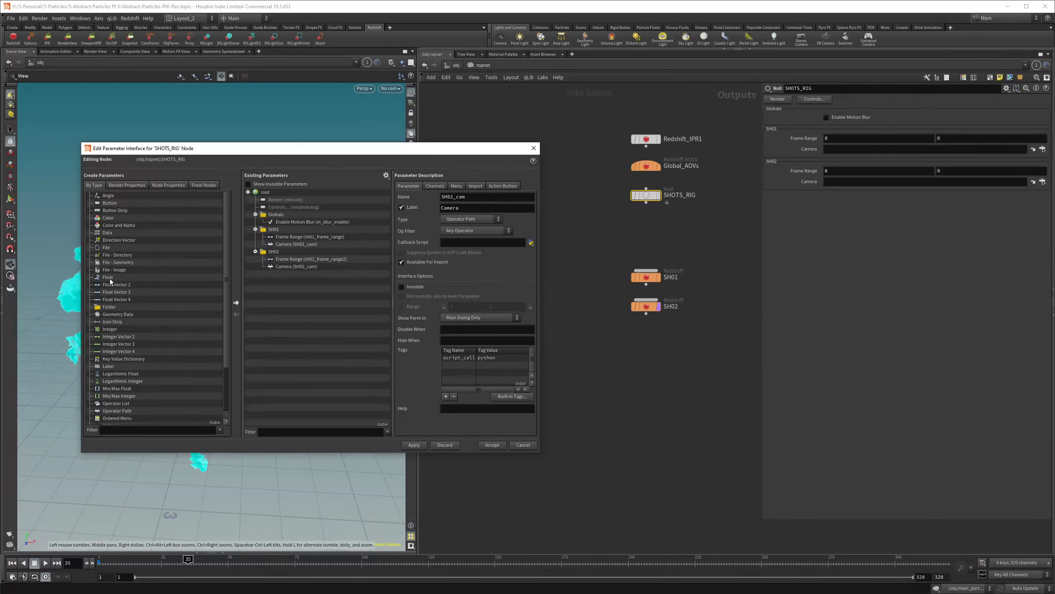
- Add a Float parameter labelled Rndr Threshold and named sh01_thr, with default 0.01, to the rig's SH01 folder
{"action": "left_click_drag", "start_coordinate": [108, 277], "coordinate": [275, 235]}
{"action": "type", "text": "Rndr Threshold"}
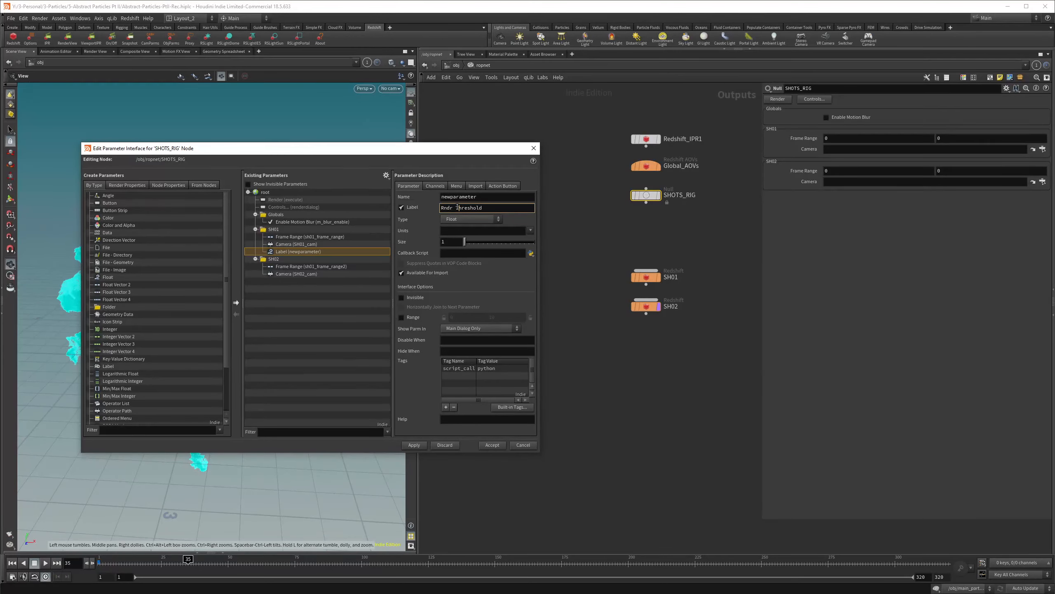
{"action": "left_click", "coordinate": [646, 278]}
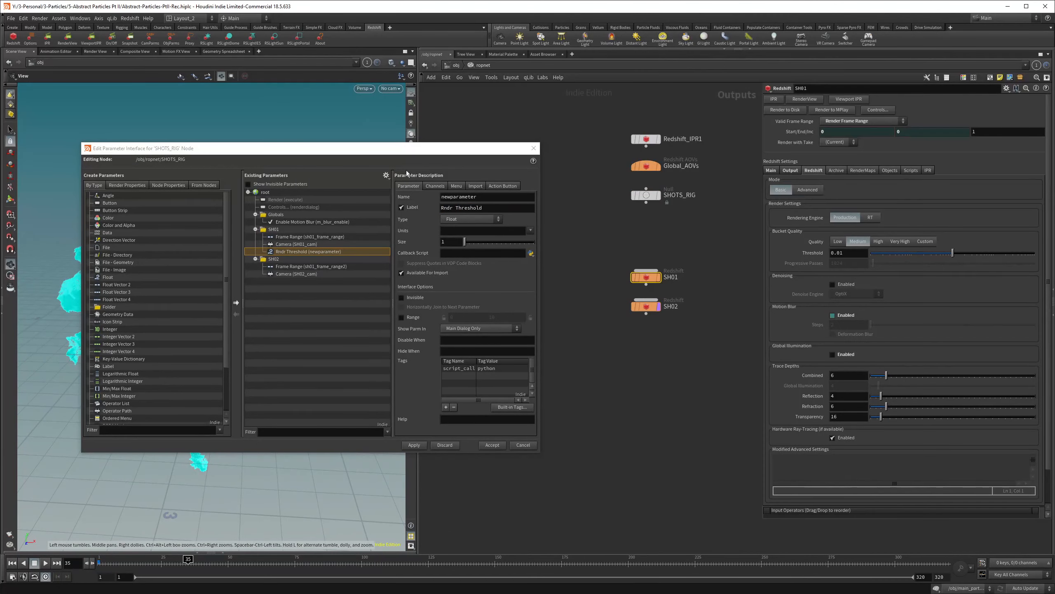
{"action": "left_click", "coordinate": [441, 187]}
{"action": "double_click", "coordinate": [443, 226]}
{"action": "type", "text": "0.01"}
{"action": "left_click", "coordinate": [409, 187]}
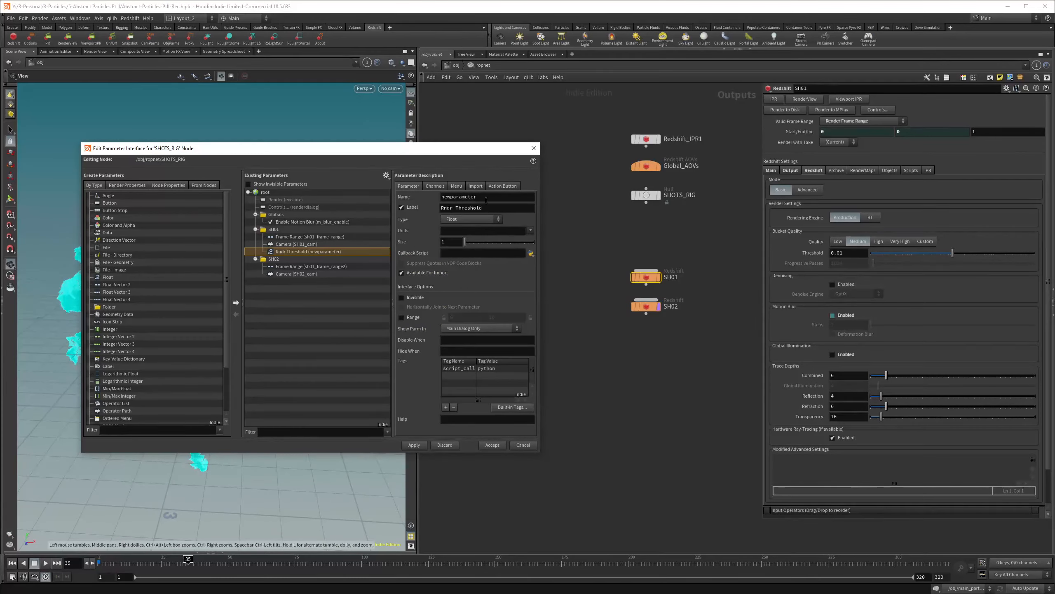
{"action": "double_click", "coordinate": [459, 197]}
{"action": "type", "text": "sh01_thr"}
{"action": "left_click", "coordinate": [314, 291]}
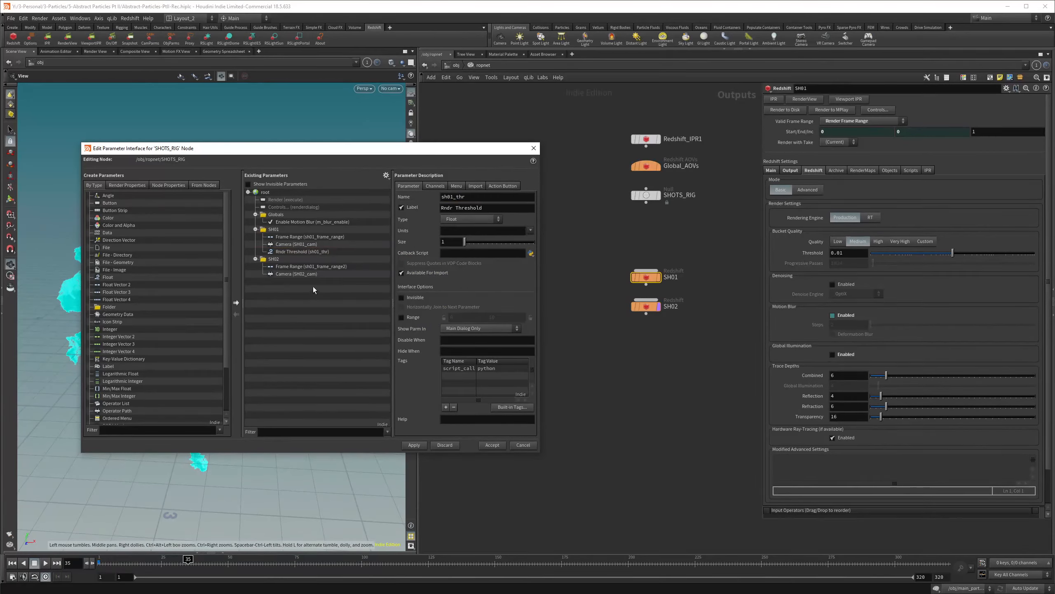
- Duplicate the Rndr Threshold parameter into the rig's SH02 folder and accept the parameter interface changes
{"action": "left_click", "coordinate": [325, 252]}
{"action": "left_click", "coordinate": [338, 252]}
{"action": "key", "text": "ctrl+c"}
{"action": "key", "text": "ctrl+v"}
{"action": "left_click_drag", "start_coordinate": [300, 258], "coordinate": [275, 262]}
{"action": "left_click", "coordinate": [491, 445]}
- Link SH01's bucket quality Threshold to SHOTS_RIG's SH01 Rndr Threshold with a relative reference
{"action": "left_click", "coordinate": [646, 195]}
{"action": "right_click", "coordinate": [833, 158]}
{"action": "left_click", "coordinate": [862, 234]}
{"action": "left_click", "coordinate": [641, 276]}
{"action": "right_click", "coordinate": [855, 254]}
{"action": "left_click", "coordinate": [877, 351]}
- Link SH02's bucket quality Threshold to SHOTS_RIG's SH02 Rndr Threshold with a relative reference
{"action": "left_click", "coordinate": [646, 195]}
{"action": "right_click", "coordinate": [837, 203]}
{"action": "left_click", "coordinate": [872, 279]}
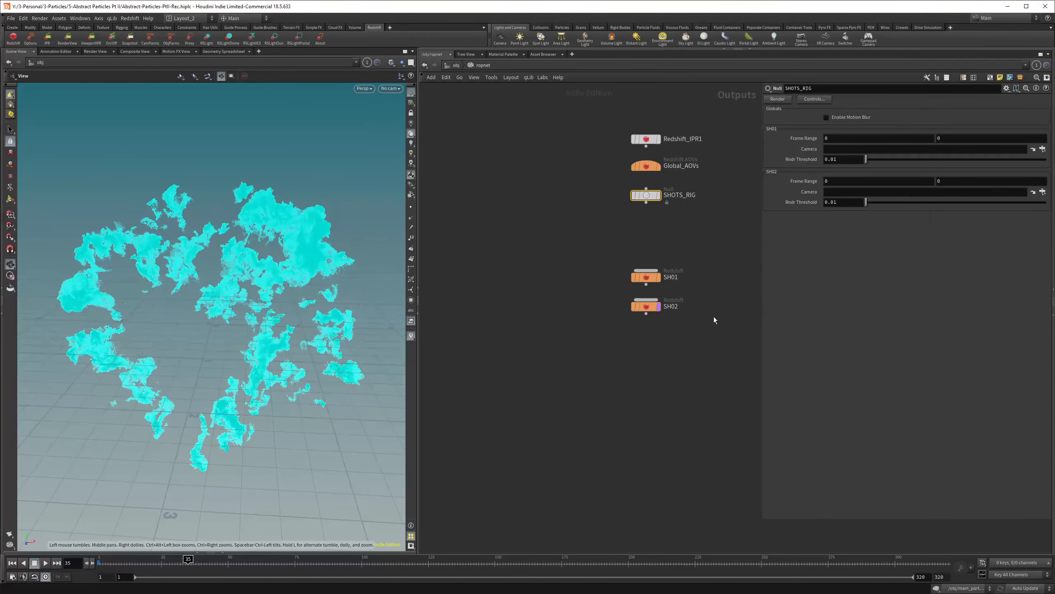
{"action": "left_click", "coordinate": [644, 306]}
{"action": "left_click", "coordinate": [815, 172]}
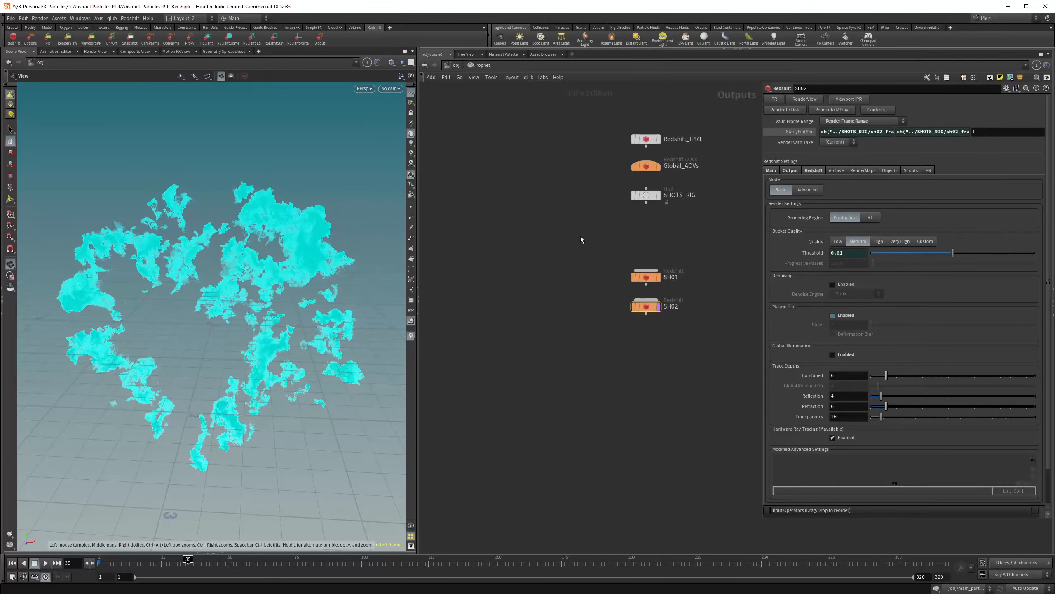
- Turn on SHOTS_RIG's Enable Motion Blur, checking it on SH02, and move Redshift_IPR1 and Global_AOVs farther above the rig
{"action": "left_click", "coordinate": [646, 195]}
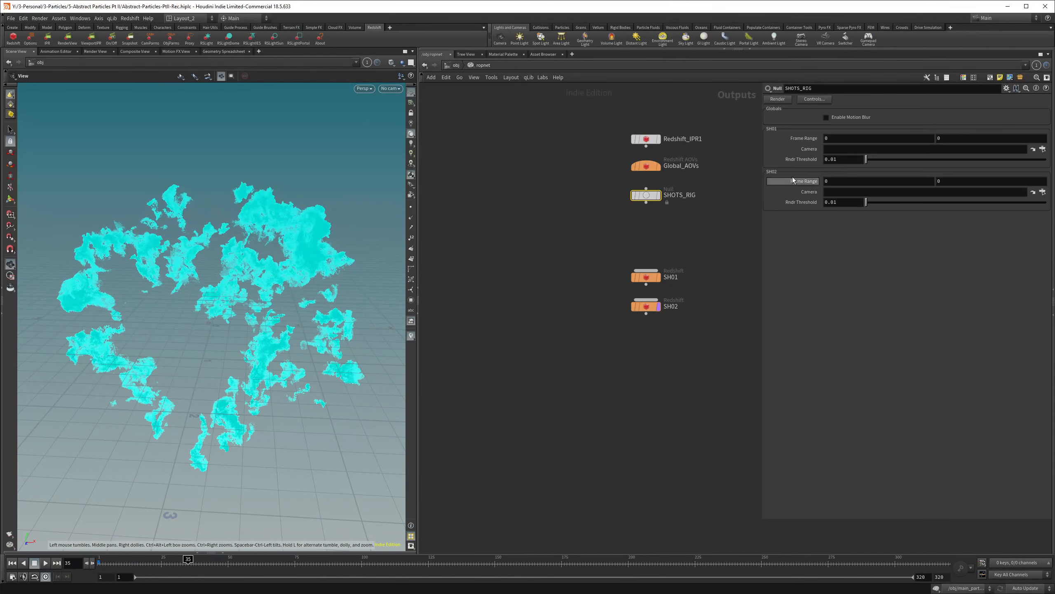
{"action": "left_click", "coordinate": [646, 307]}
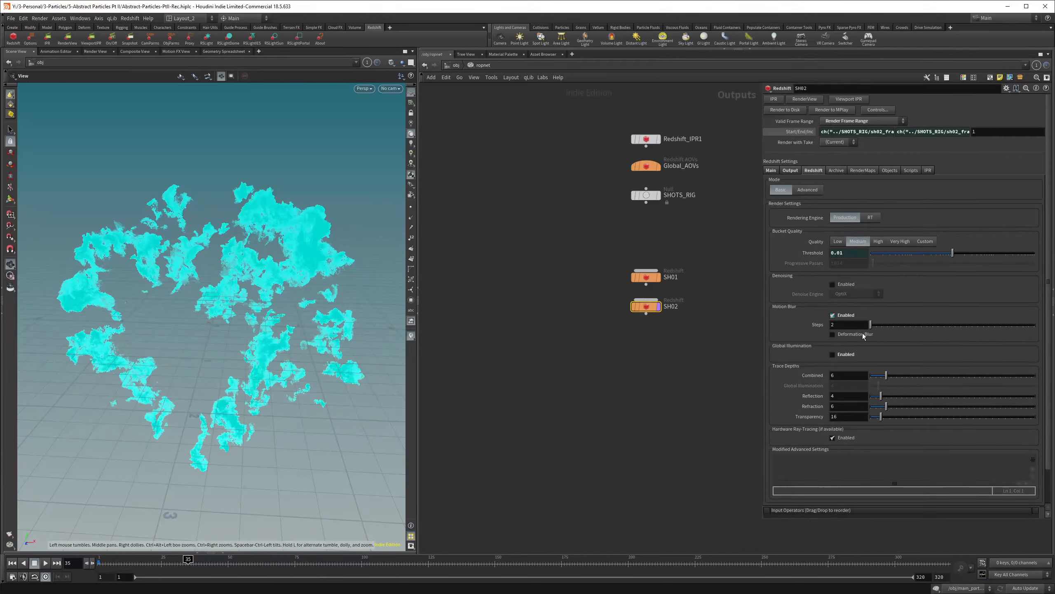
{"action": "left_click_drag", "start_coordinate": [678, 117], "coordinate": [650, 204]}
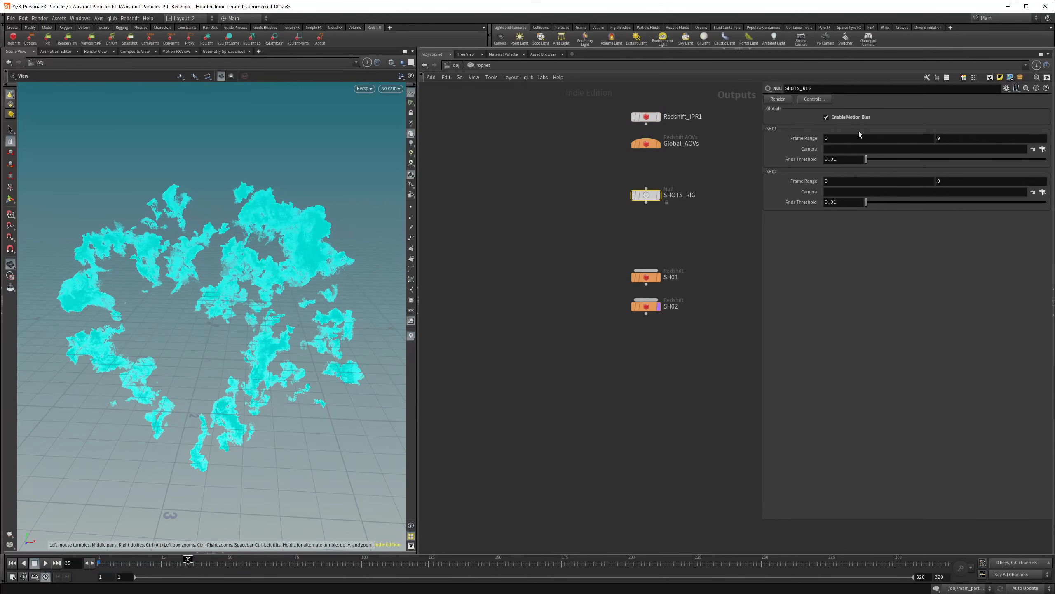
- Return to the object-level network and save the scene
{"action": "key", "text": "u"}
{"action": "key", "text": "ctrl+s"}
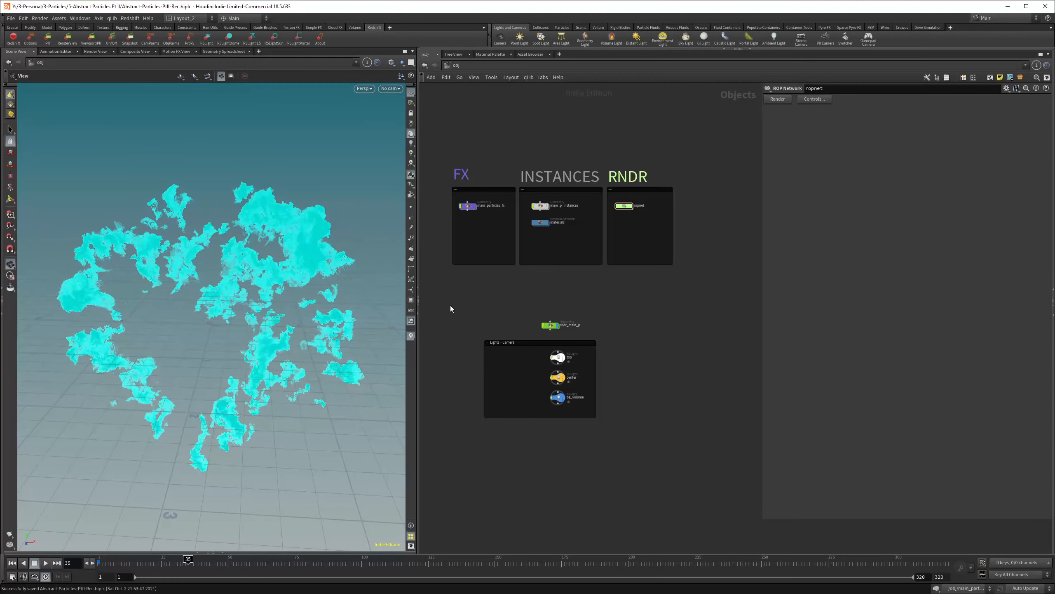
{"action": "scroll", "coordinate": [451, 296], "scroll_direction": "up", "scroll_amount": 2}
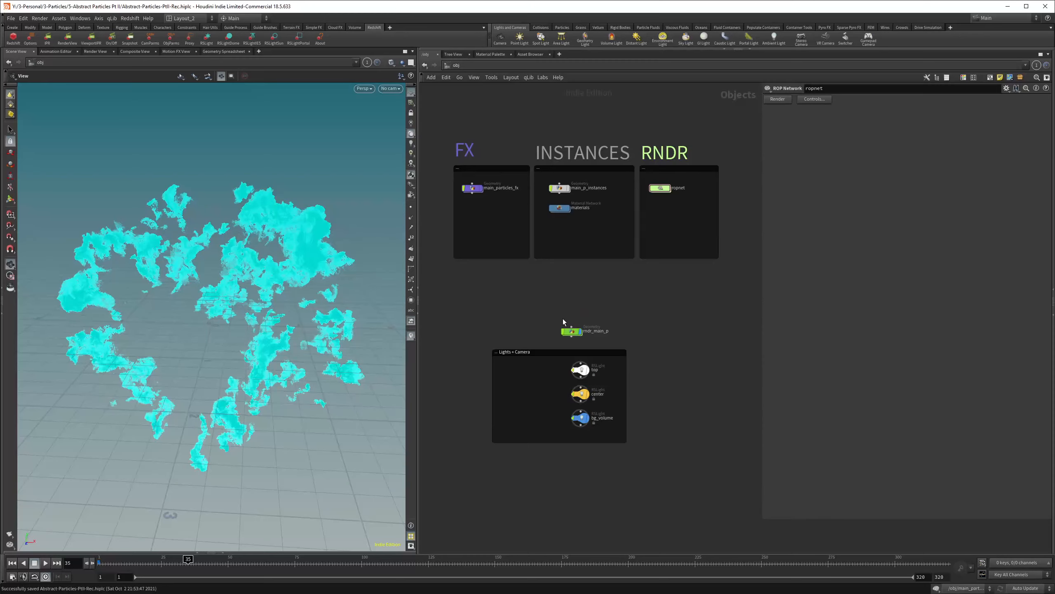
{"action": "scroll", "coordinate": [574, 349], "scroll_direction": "up", "scroll_amount": 2}
{"action": "scroll", "coordinate": [649, 273], "scroll_direction": "down", "scroll_amount": 3}
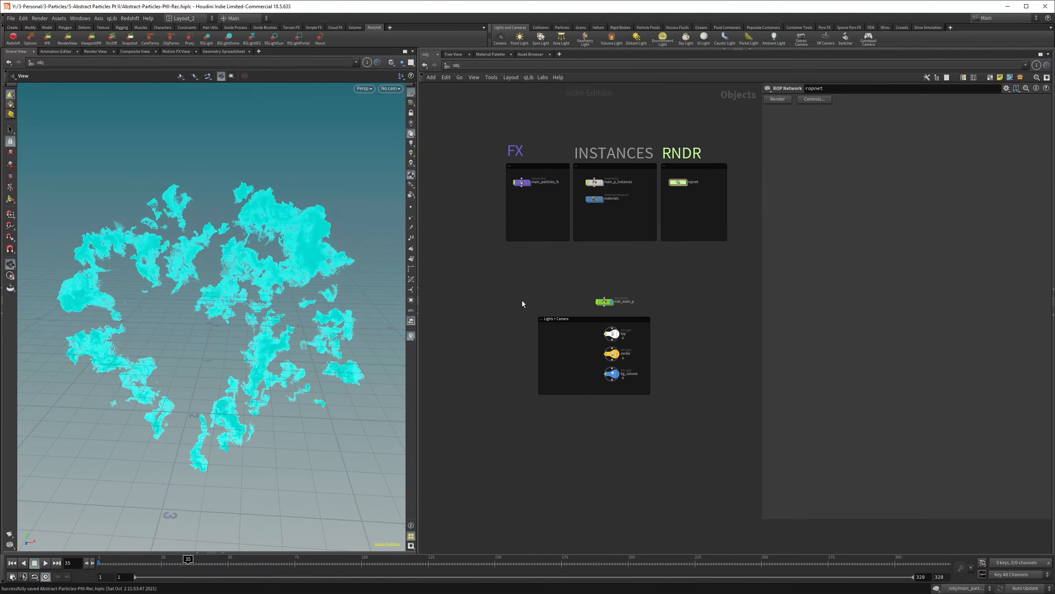
- Move rndr_main_p and the Lights + Camera box farther down to open space beneath the FX, INSTANCES and RNDR boxes
{"action": "scroll", "coordinate": [687, 311], "scroll_direction": "up", "scroll_amount": 1}
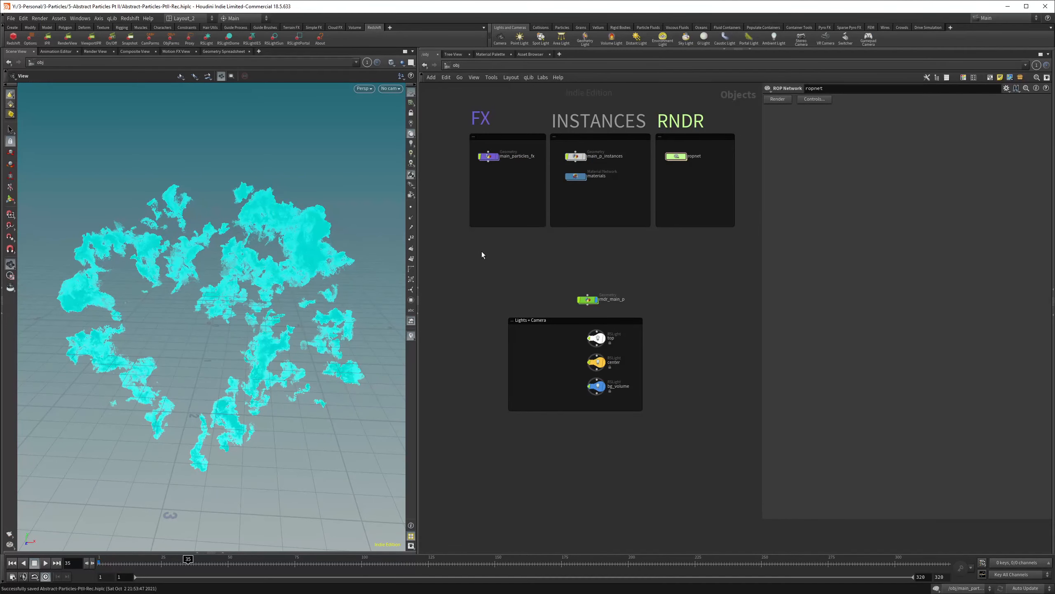
{"action": "left_click_drag", "start_coordinate": [493, 255], "coordinate": [689, 449]}
{"action": "left_click_drag", "start_coordinate": [588, 299], "coordinate": [580, 420]}
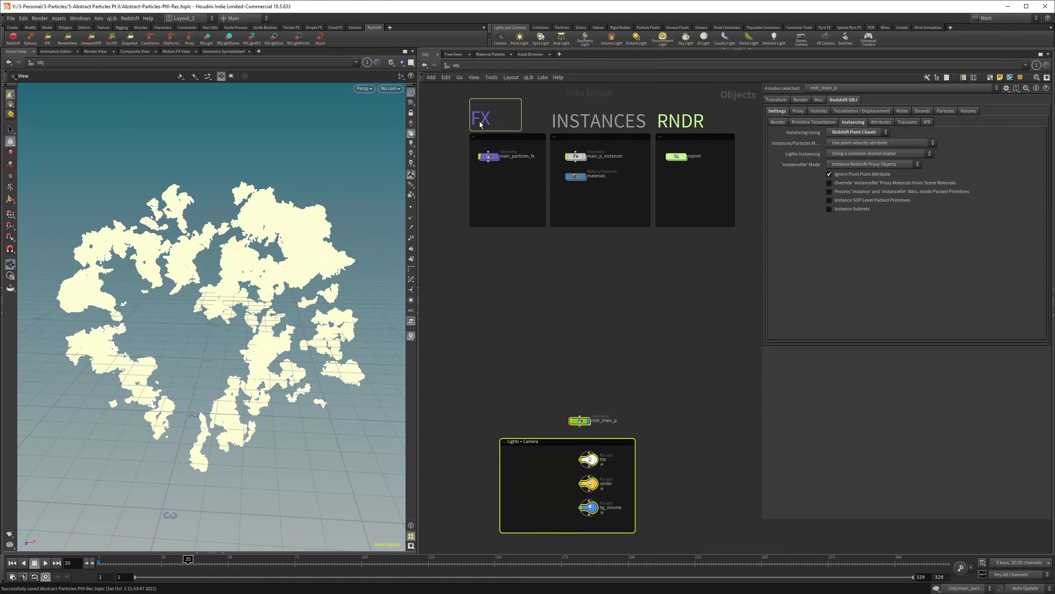
- Duplicate the FX heading into the space below its box, retitle the copy SHOTS, and color it white
{"action": "left_click_drag", "start_coordinate": [479, 122], "coordinate": [459, 274], "text": "alt"}
{"action": "double_click", "coordinate": [488, 275]}
{"action": "type", "text": "SHOTS"}
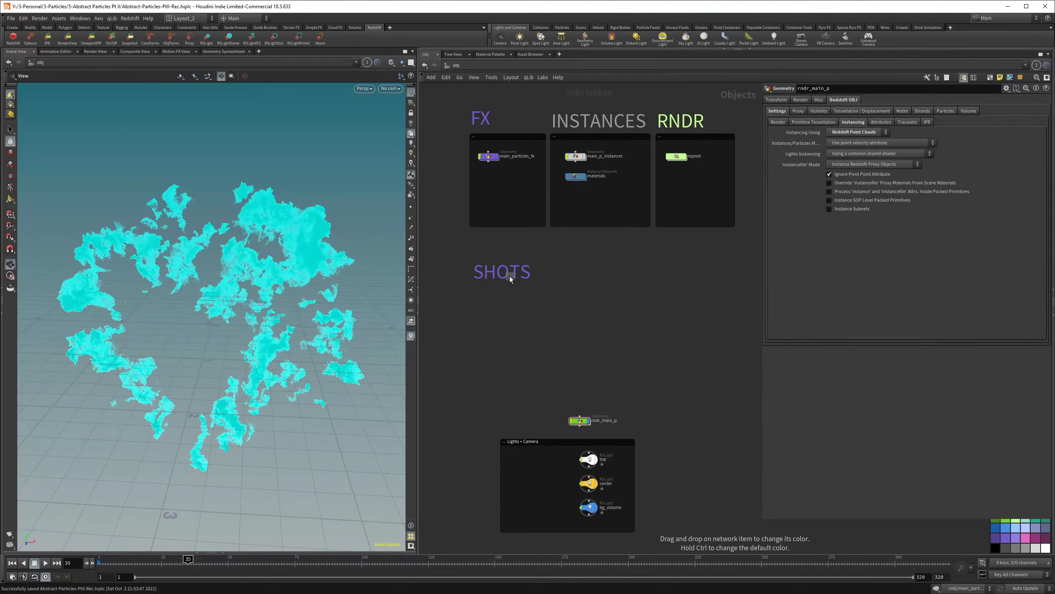
{"action": "type", "text": "c"}
- Place the rndr_main_p geometry node directly beneath the SHOTS heading
{"action": "scroll", "coordinate": [577, 358], "scroll_direction": "down", "scroll_amount": 1}
{"action": "scroll", "coordinate": [575, 434], "scroll_direction": "up", "scroll_amount": 3}
{"action": "scroll", "coordinate": [706, 340], "scroll_direction": "down", "scroll_amount": 2}
{"action": "left_click_drag", "start_coordinate": [620, 366], "coordinate": [540, 255]}
{"action": "scroll", "coordinate": [508, 304], "scroll_direction": "up", "scroll_amount": 2}
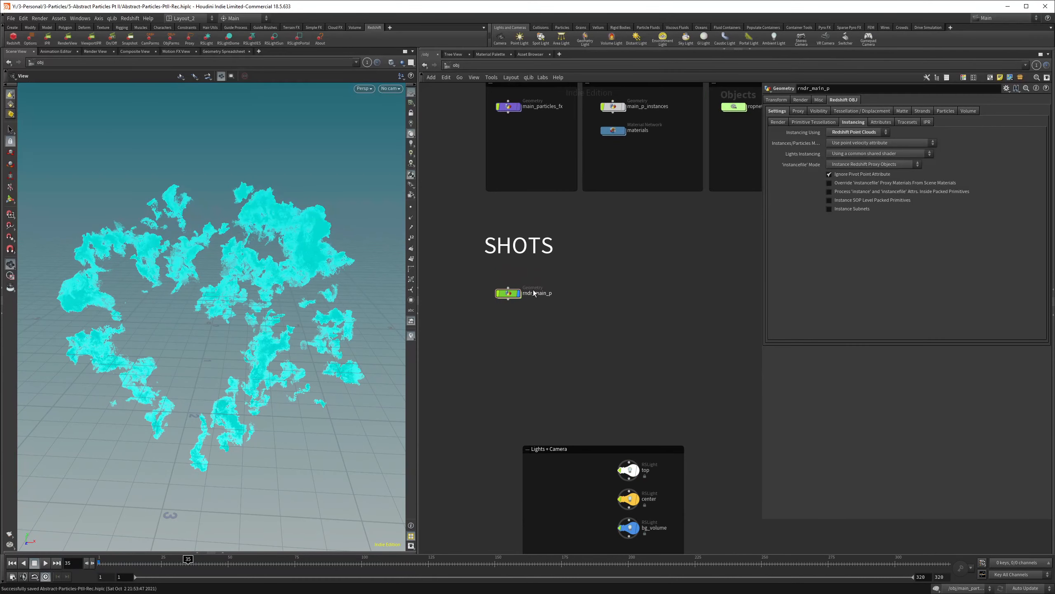
{"action": "scroll", "coordinate": [528, 301], "scroll_direction": "down", "scroll_amount": 2}
{"action": "scroll", "coordinate": [517, 313], "scroll_direction": "up", "scroll_amount": 3}
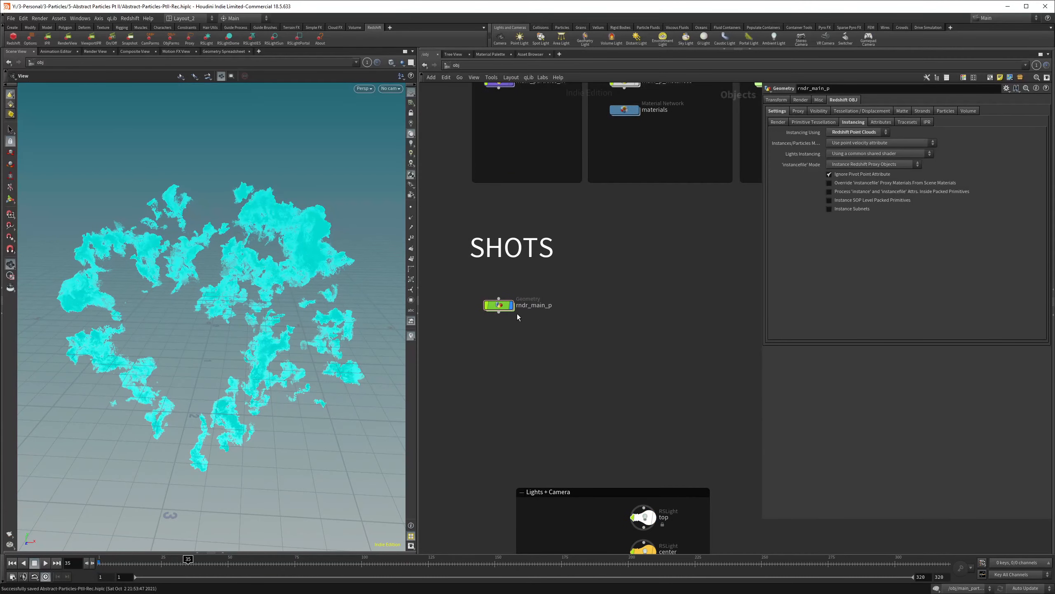
{"action": "scroll", "coordinate": [515, 291], "scroll_direction": "down", "scroll_amount": 2}
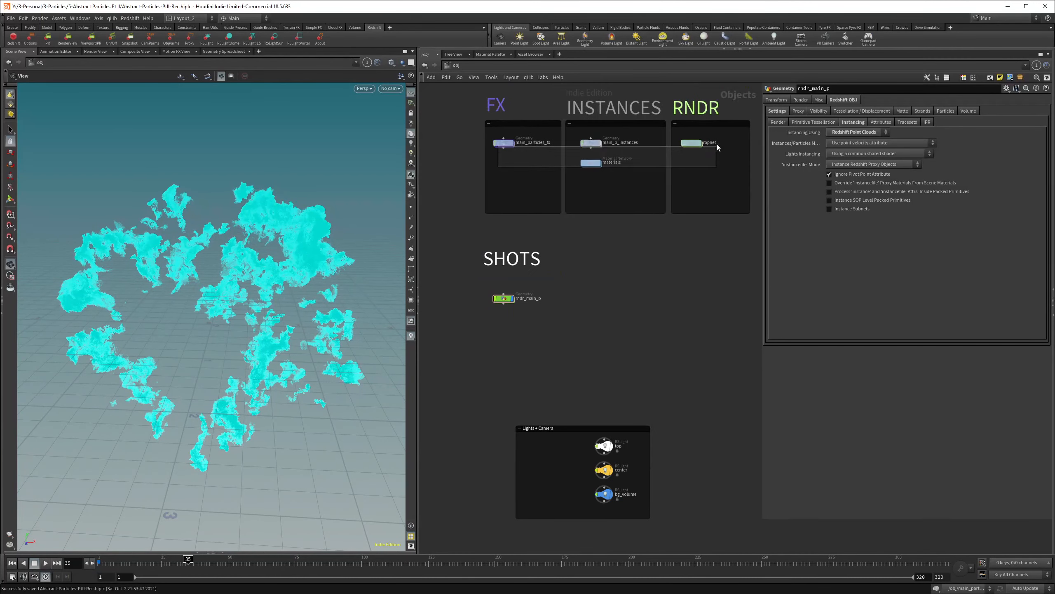
{"action": "scroll", "coordinate": [518, 298], "scroll_direction": "up", "scroll_amount": 2}
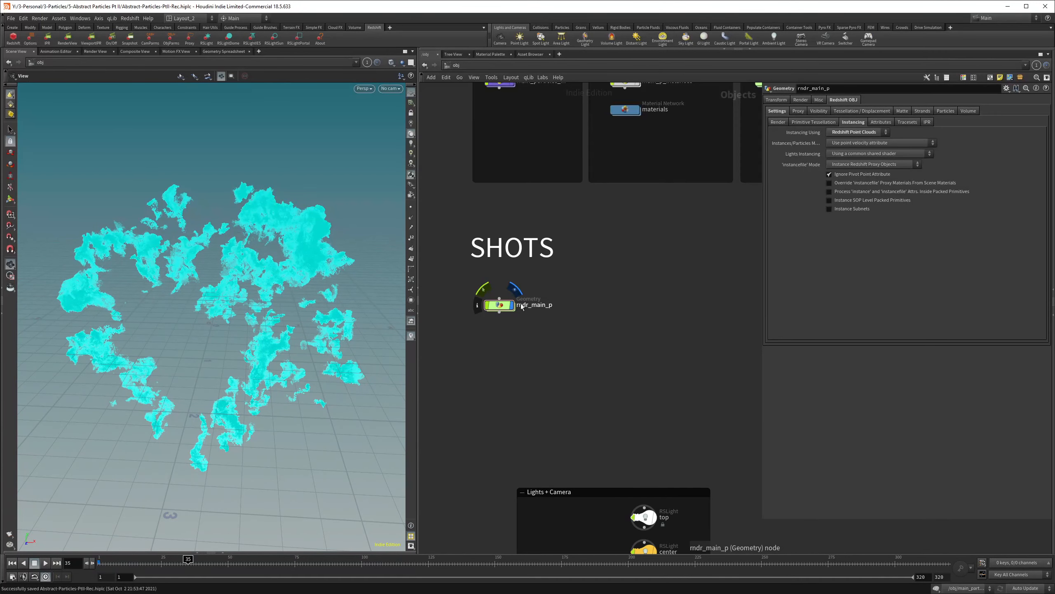
- Keep rndr_main_p's Instancing Using on Redshift Point Clouds and try switching Render Object as Particles on and back off
{"action": "left_click", "coordinate": [849, 133]}
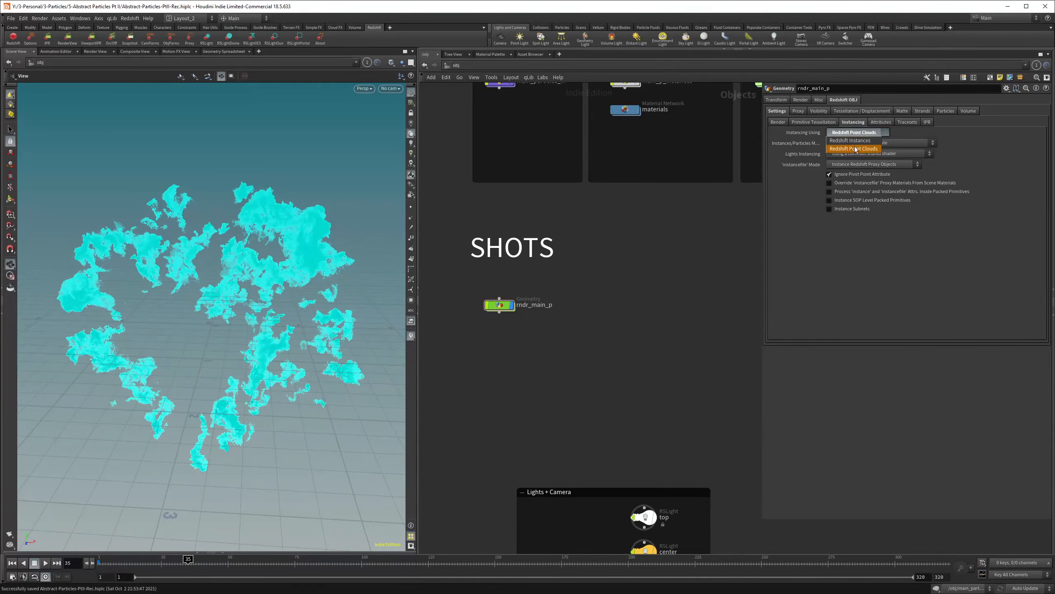
{"action": "left_click", "coordinate": [853, 149]}
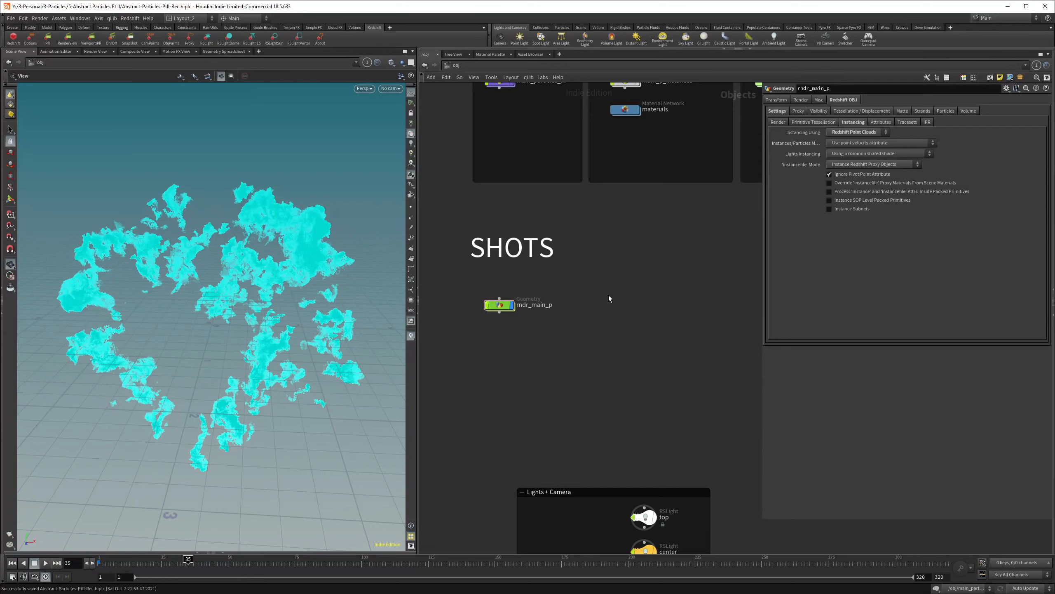
{"action": "scroll", "coordinate": [609, 296], "scroll_direction": "down", "scroll_amount": 3}
{"action": "scroll", "coordinate": [619, 190], "scroll_direction": "up", "scroll_amount": 3}
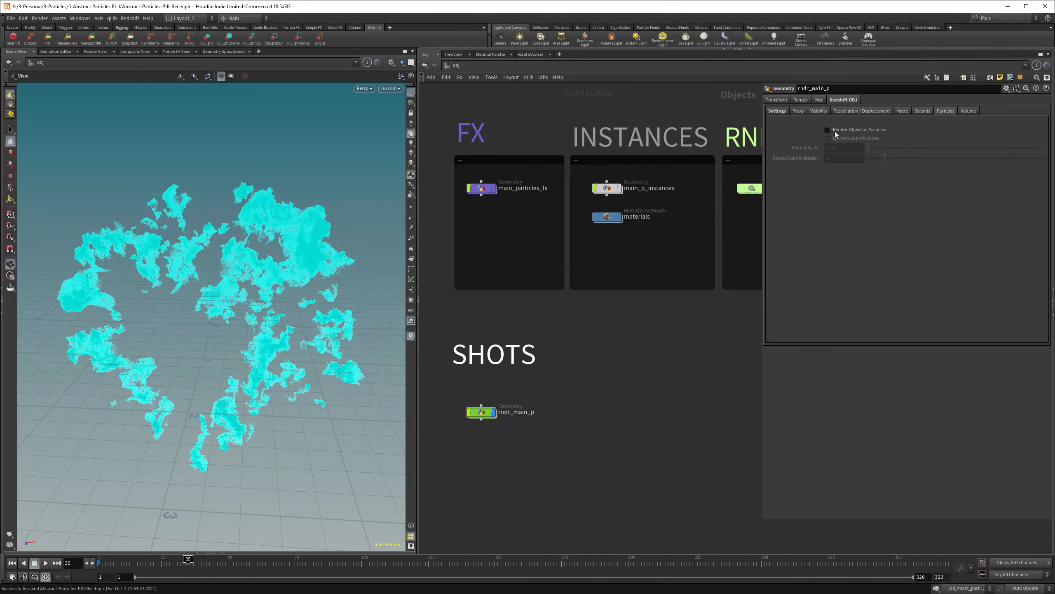
{"action": "left_click", "coordinate": [827, 129]}
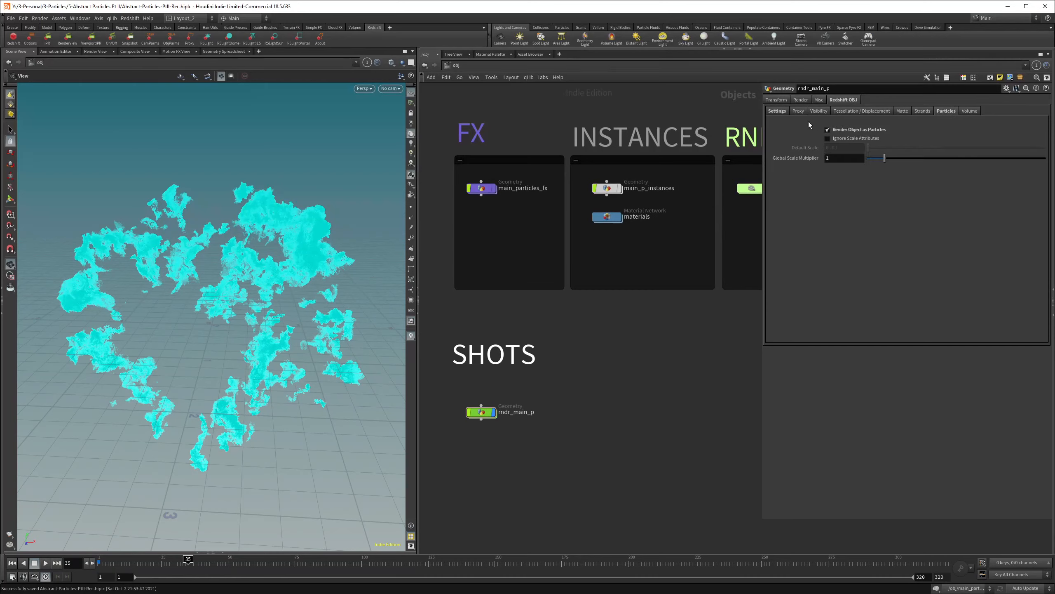
{"action": "left_click", "coordinate": [872, 131]}
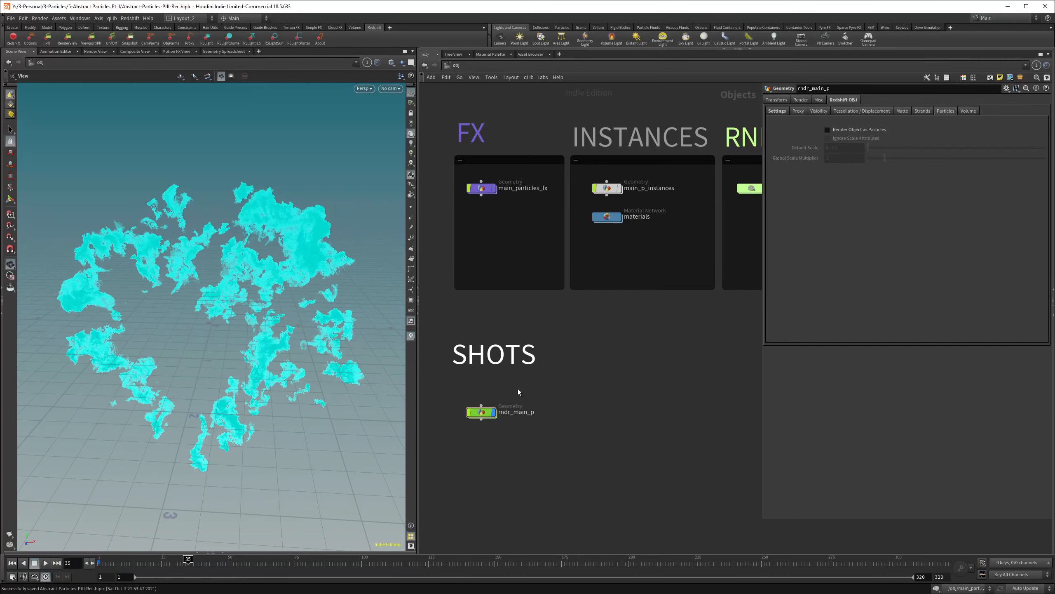
- Examine the rs_point_instance wrangle inside rndr_main_p and the source geometry inside main_p_instances
{"action": "double_click", "coordinate": [482, 412]}
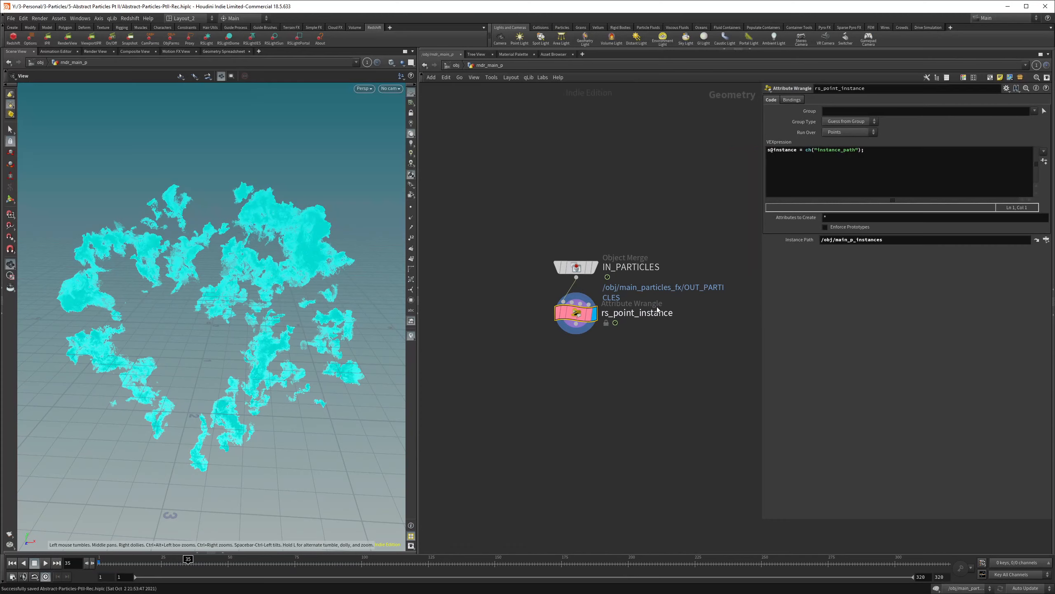
{"action": "left_click_drag", "start_coordinate": [586, 316], "coordinate": [581, 376]}
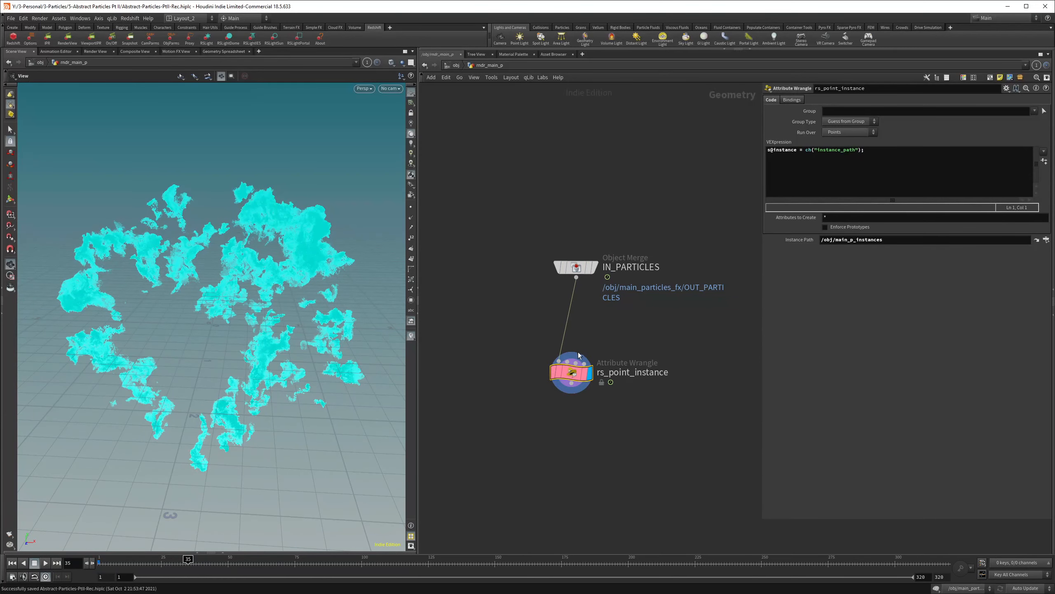
{"action": "left_click", "coordinate": [454, 66]}
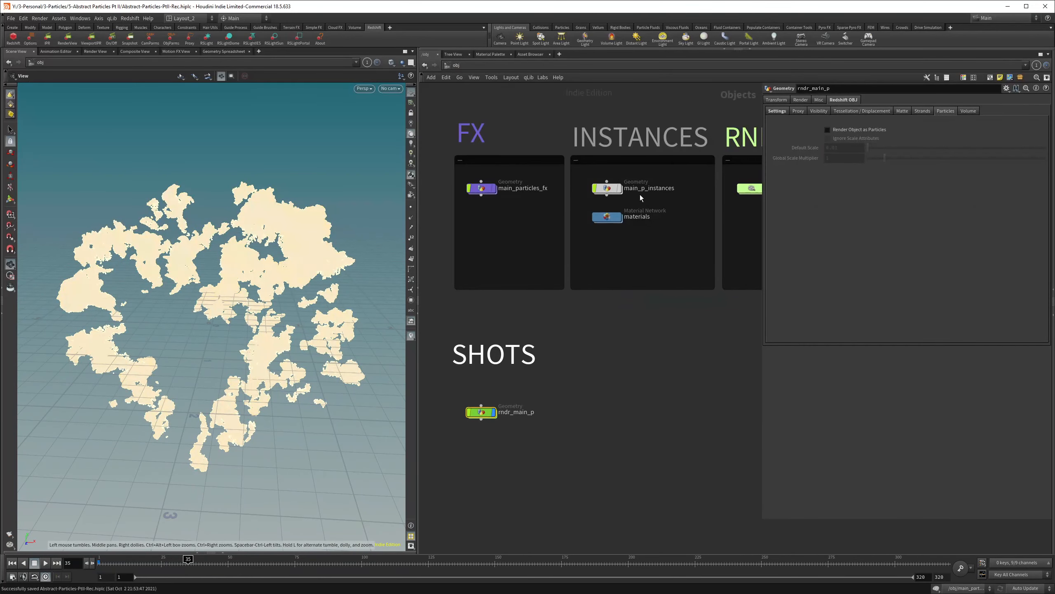
{"action": "double_click", "coordinate": [481, 412]}
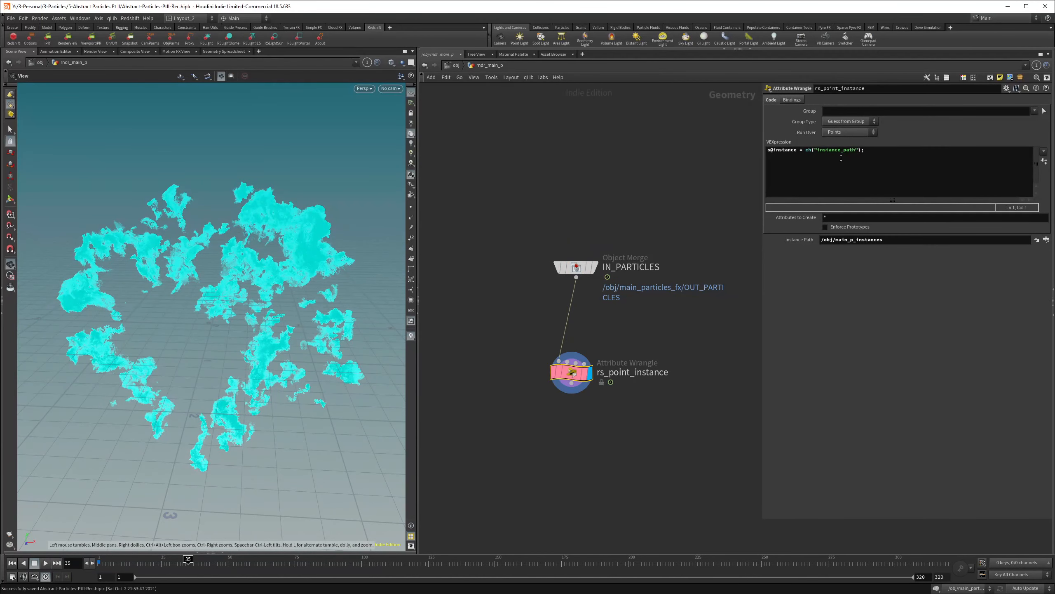
{"action": "left_click", "coordinate": [456, 65]}
{"action": "double_click", "coordinate": [608, 189]}
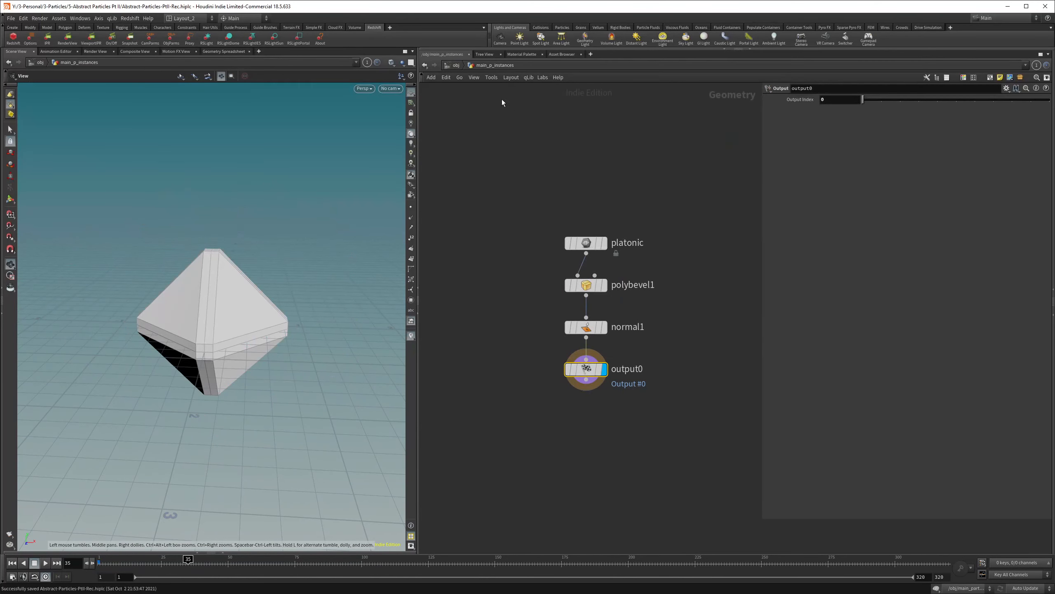
{"action": "key", "text": "u"}
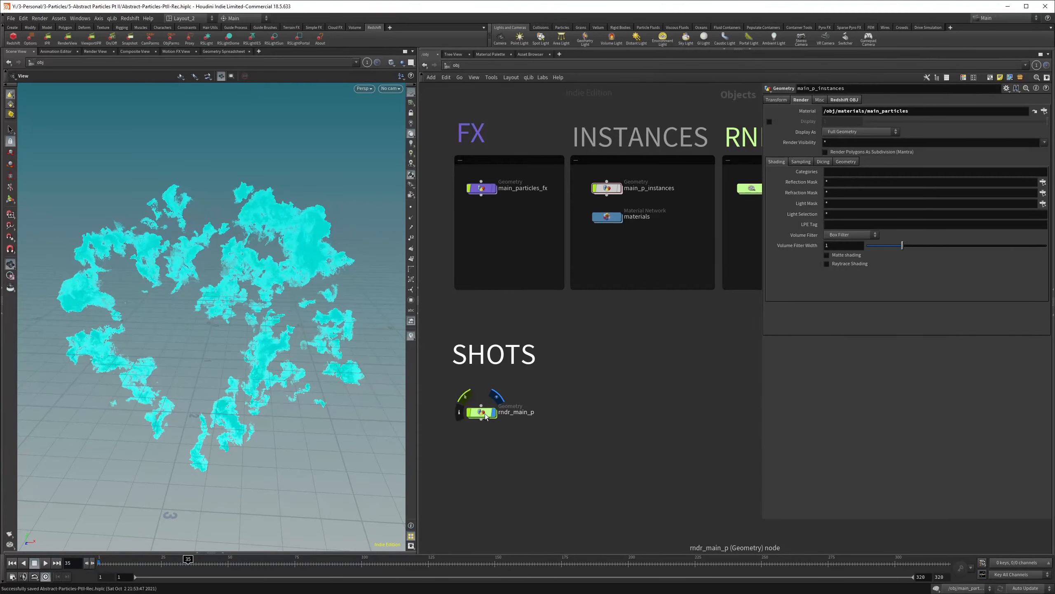
{"action": "left_click_drag", "start_coordinate": [261, 273], "coordinate": [303, 273]}
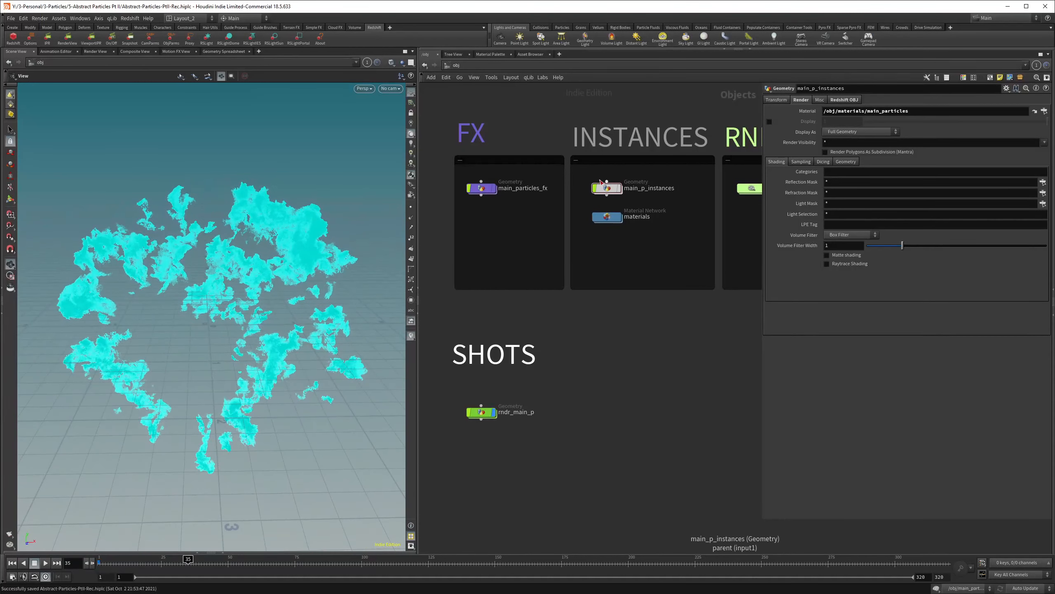
- Add an Attribute Wrangle beside rs_point_instance inside rndr_main_p with the expression s@instance = "obj/";
{"action": "double_click", "coordinate": [481, 412]}
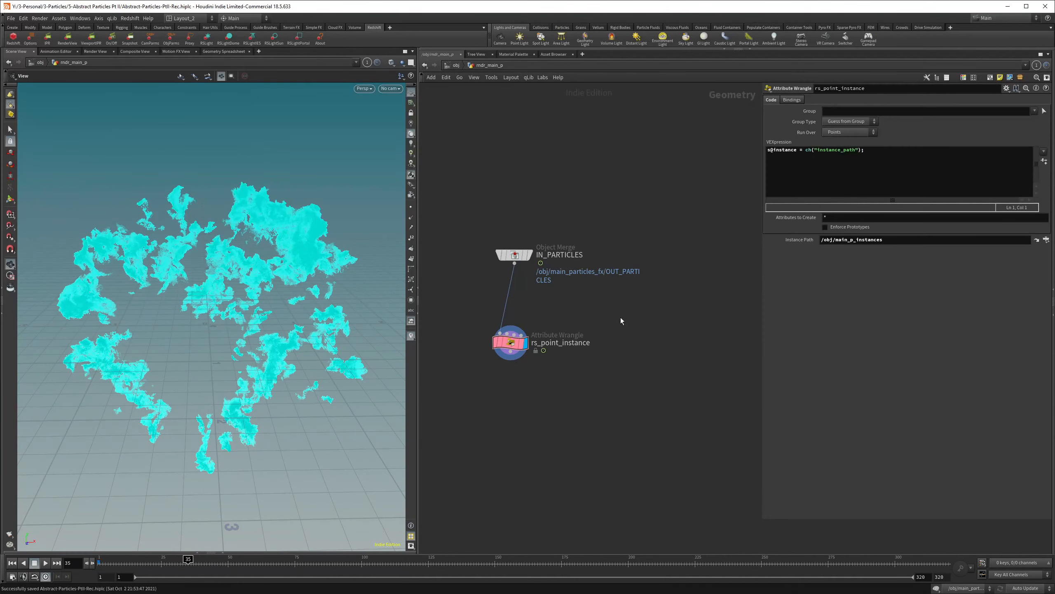
{"action": "key", "text": "Tab"}
{"action": "left_click", "coordinate": [591, 319]}
{"action": "left_click_drag", "start_coordinate": [505, 345], "coordinate": [511, 334]}
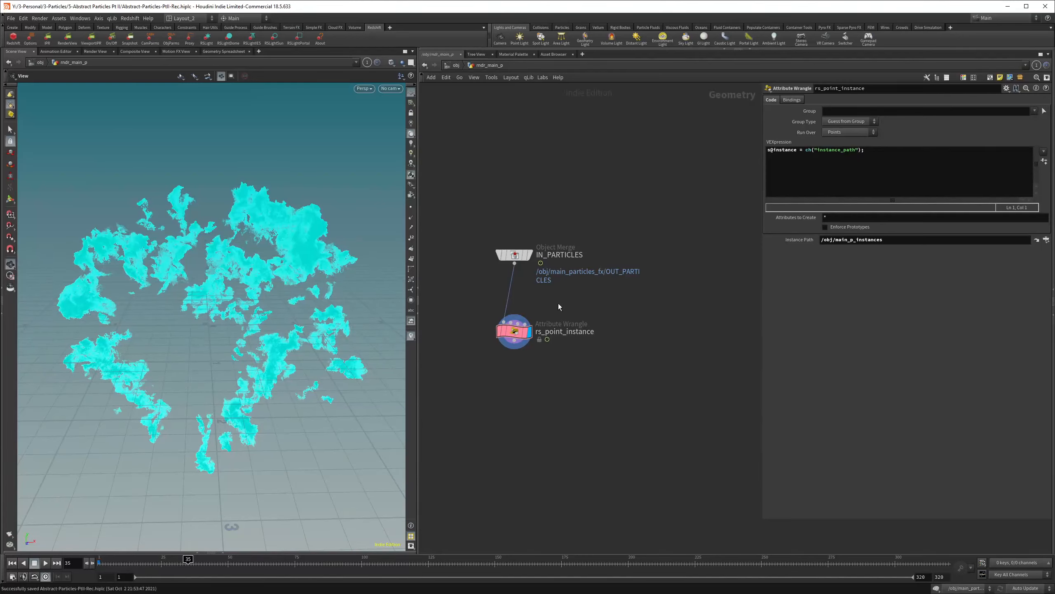
{"action": "mouse_move", "coordinate": [529, 339]}
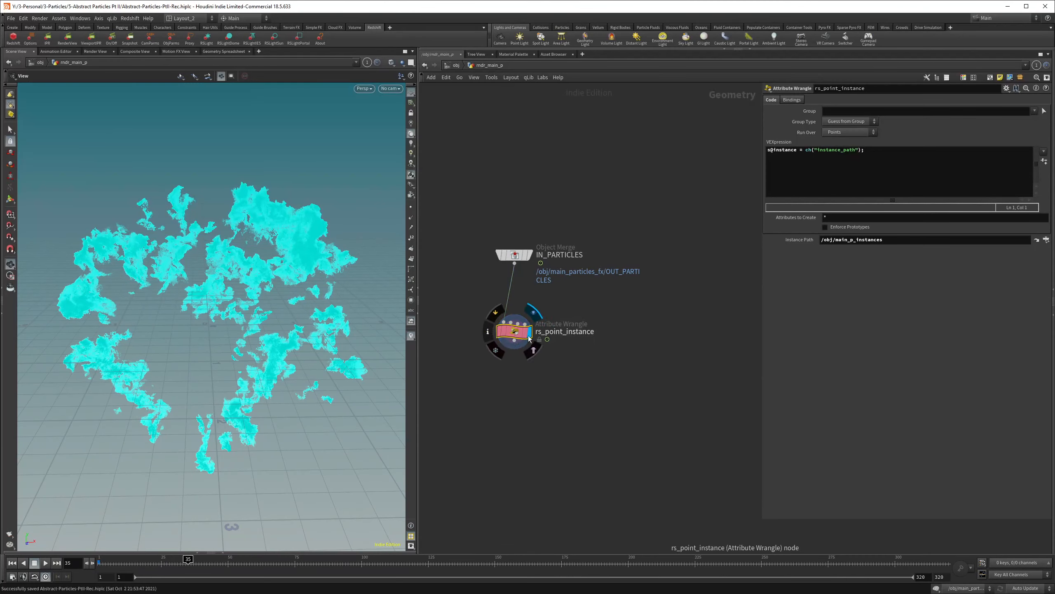
{"action": "key", "text": "Tab"}
{"action": "type", "text": "attribwra"}
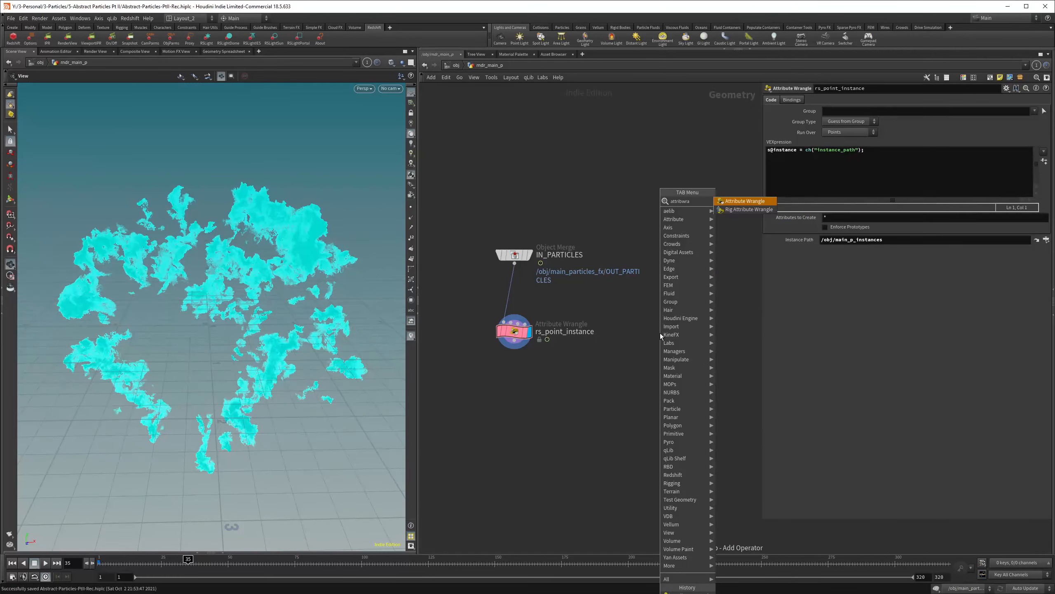
{"action": "key", "text": "Return"}
{"action": "left_click", "coordinate": [660, 333]}
{"action": "left_click", "coordinate": [780, 177]}
{"action": "type", "text": "s@instance = \"obj/\";"}
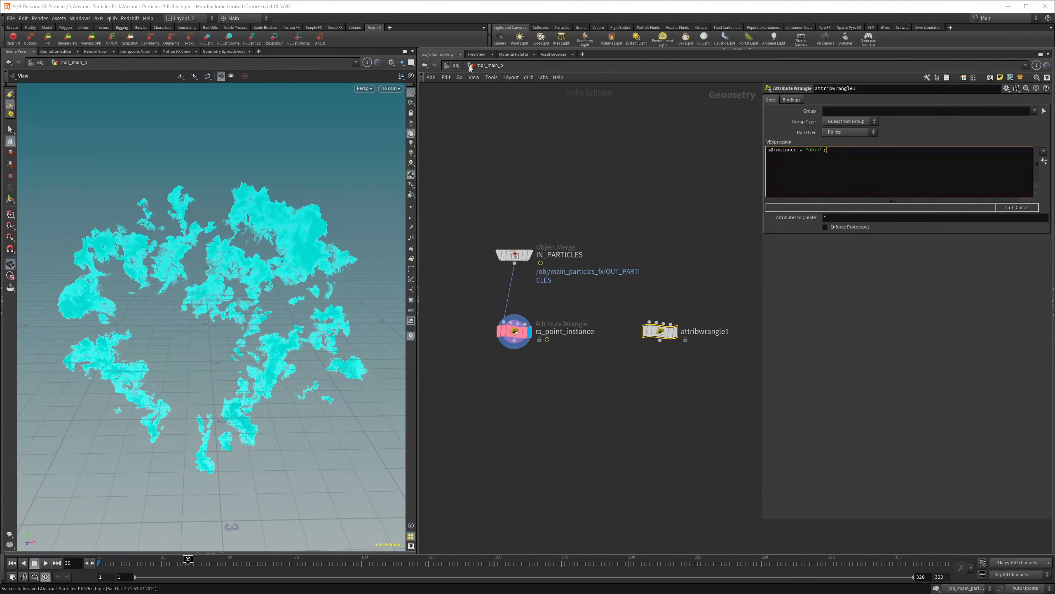
- Complete the new wrangle's instance path as obj/main_p_instances and wire it under IN_PARTICLES in place of rs_point_instance
{"action": "left_click", "coordinate": [456, 65]}
{"action": "left_click", "coordinate": [648, 189]}
{"action": "double_click", "coordinate": [478, 401]}
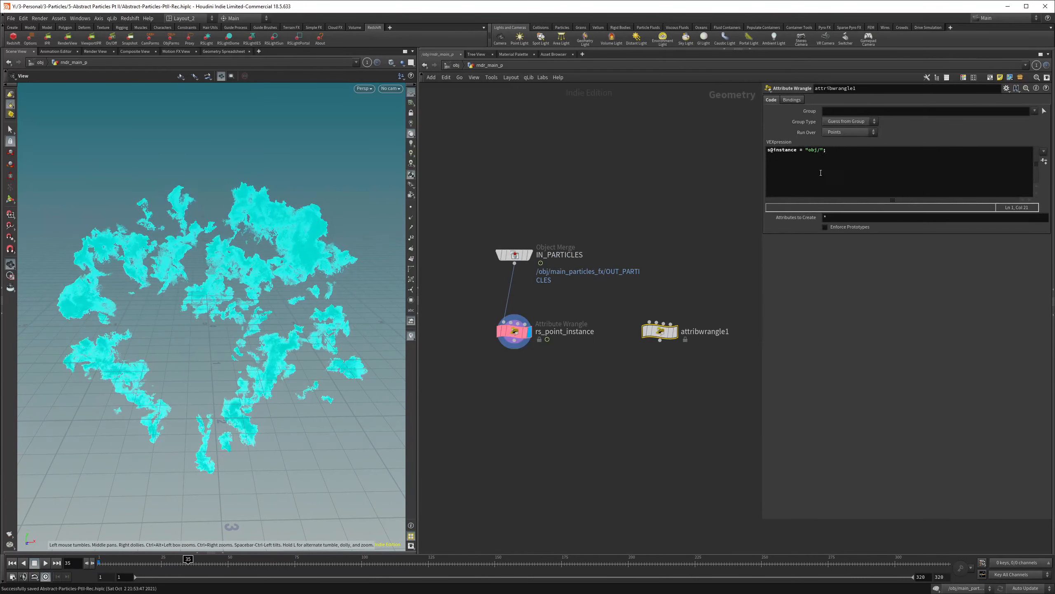
{"action": "left_click", "coordinate": [820, 150]}
{"action": "type", "text": "main_p_instances"}
{"action": "left_click", "coordinate": [514, 331]}
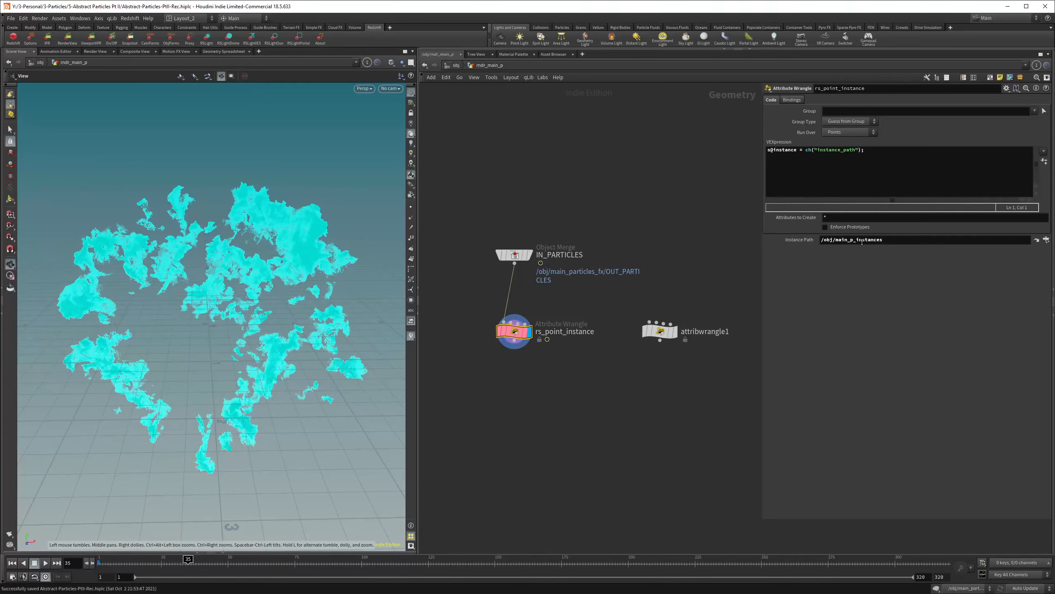
{"action": "key", "text": "ctrl+z"}
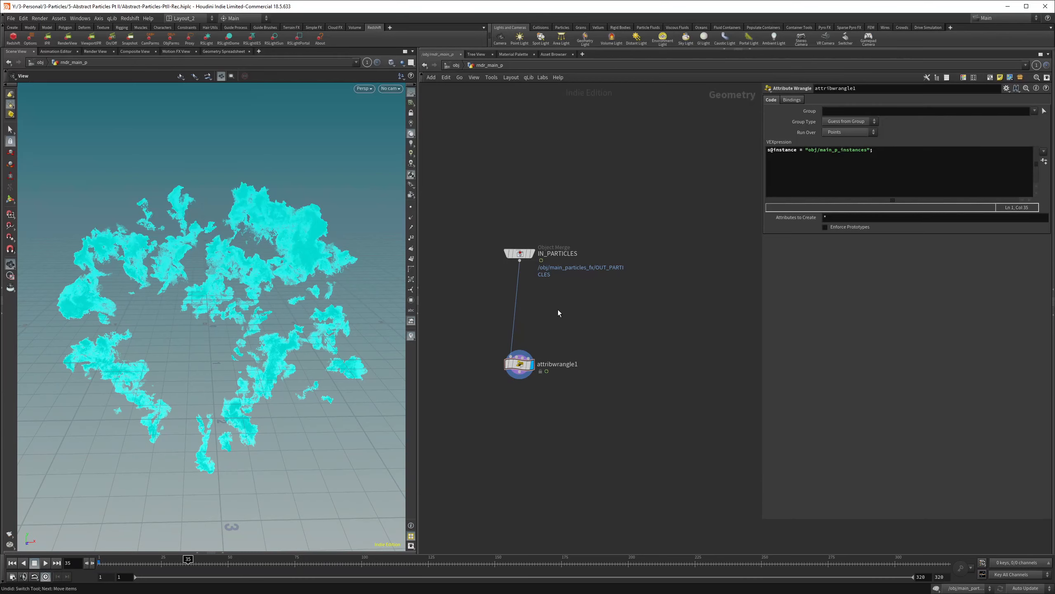
- Add a Switch taking IN_PARTICLES as its first input and the instance wrangle as its second, and tidy the node layout
{"action": "key", "text": "Tab"}
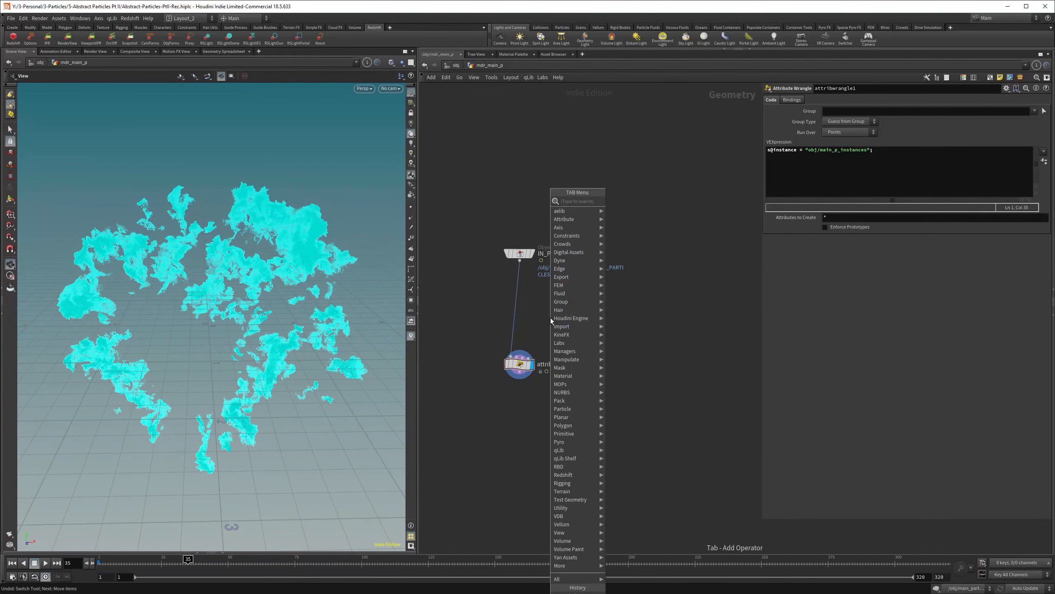
{"action": "type", "text": "nu"}
{"action": "key", "text": "Down"}
{"action": "key", "text": "Return"}
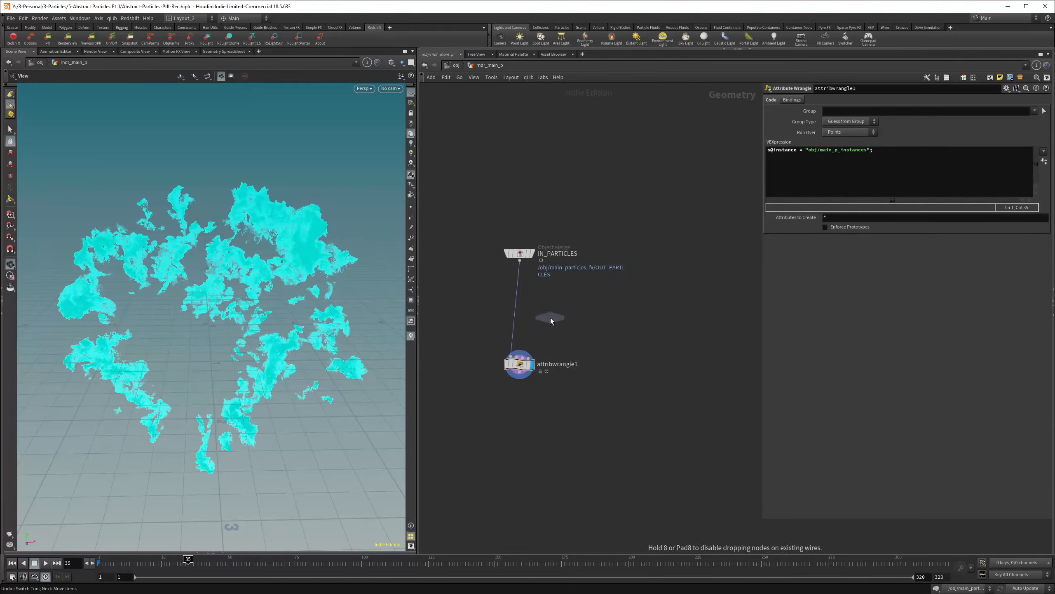
{"action": "left_click", "coordinate": [452, 416]}
{"action": "left_click_drag", "start_coordinate": [519, 261], "coordinate": [452, 406]}
{"action": "left_click_drag", "start_coordinate": [451, 413], "coordinate": [481, 395]}
{"action": "key", "text": "l"}
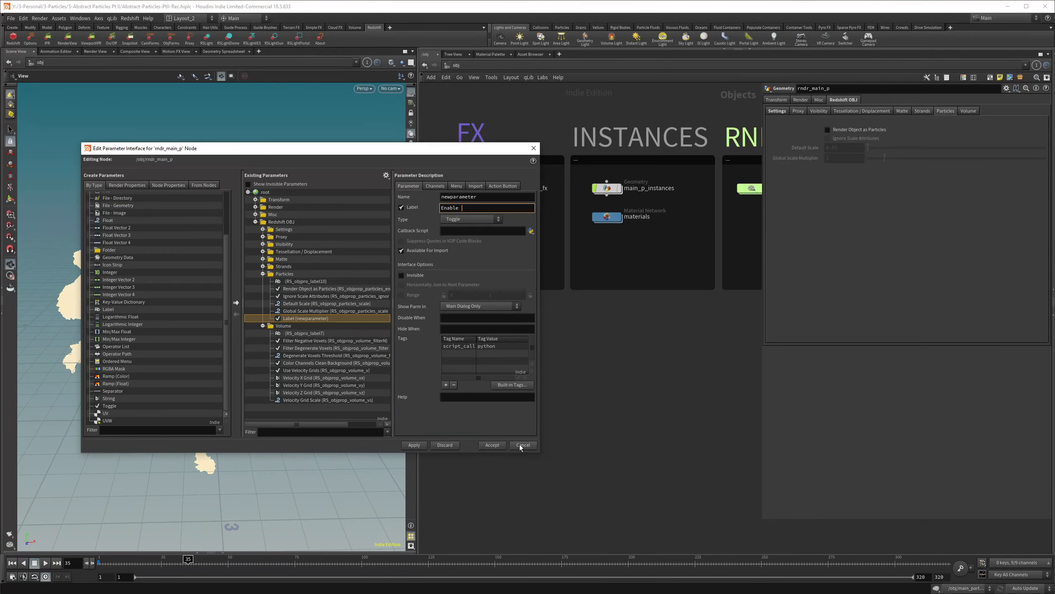
- Discard the unfinished custom toggle and link the Switch's Select Input to rndr_main_p's Render Object as Particles with a relative reference
{"action": "left_click", "coordinate": [523, 444]}
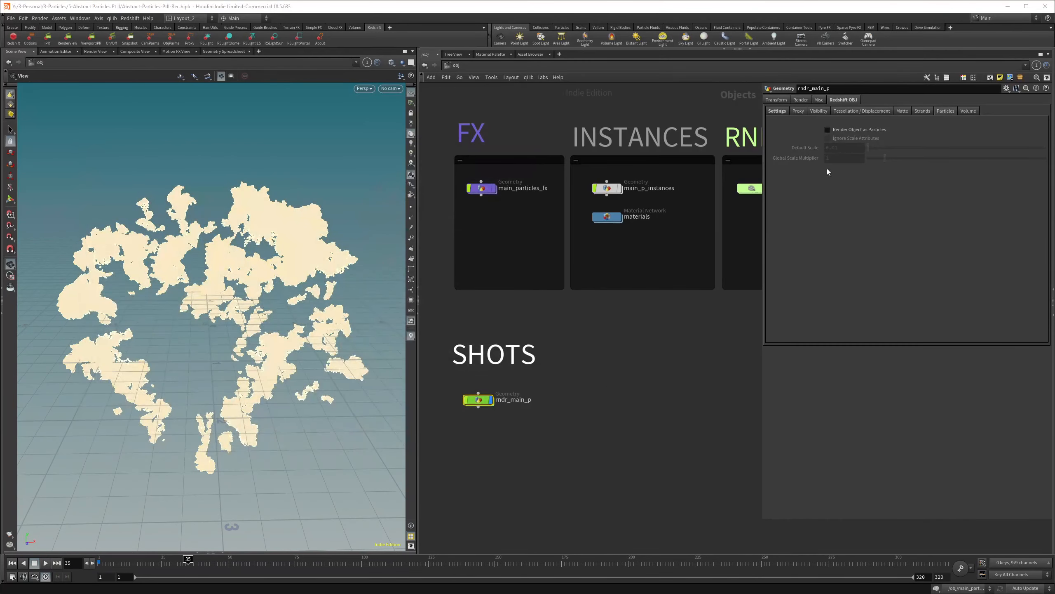
{"action": "right_click", "coordinate": [839, 130]}
{"action": "left_click", "coordinate": [865, 205]}
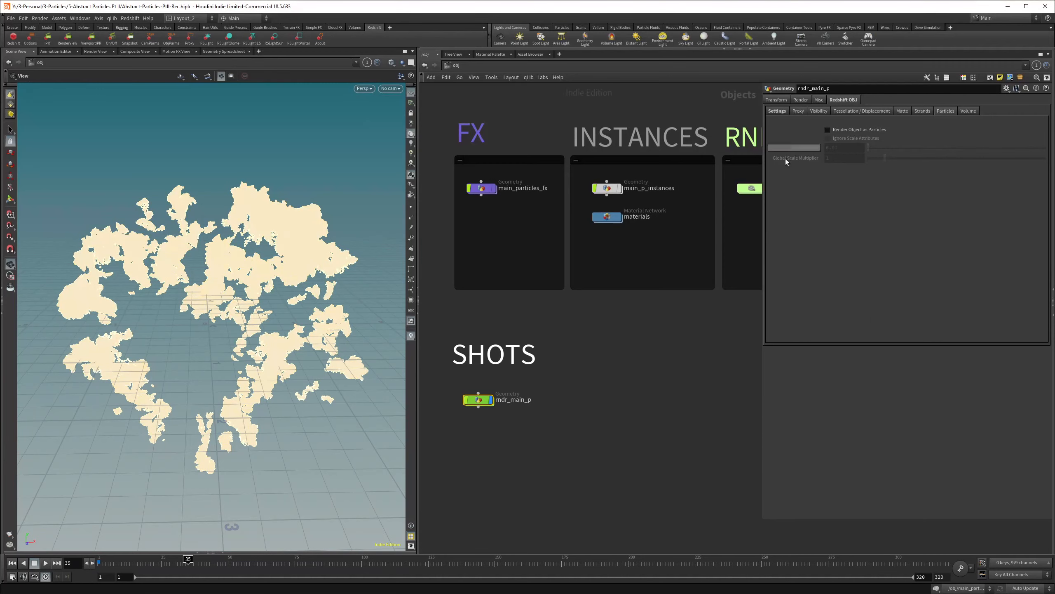
{"action": "double_click", "coordinate": [477, 399]}
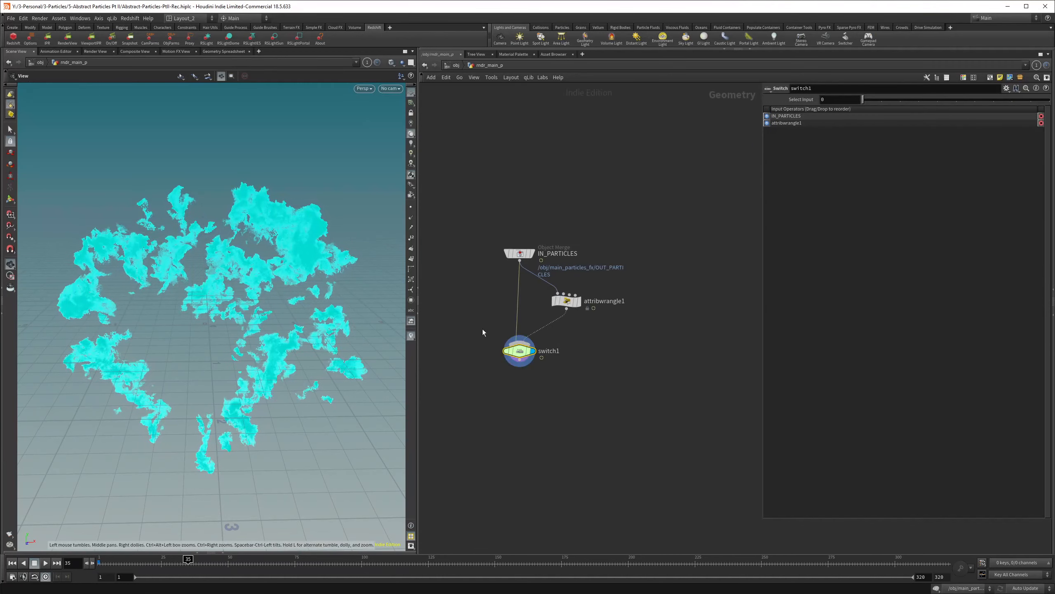
{"action": "right_click", "coordinate": [845, 98]}
{"action": "left_click", "coordinate": [871, 189]}
- Turn on rndr_main_p's Render Object as Particles and check which input the Switch uses
{"action": "left_click", "coordinate": [456, 65]}
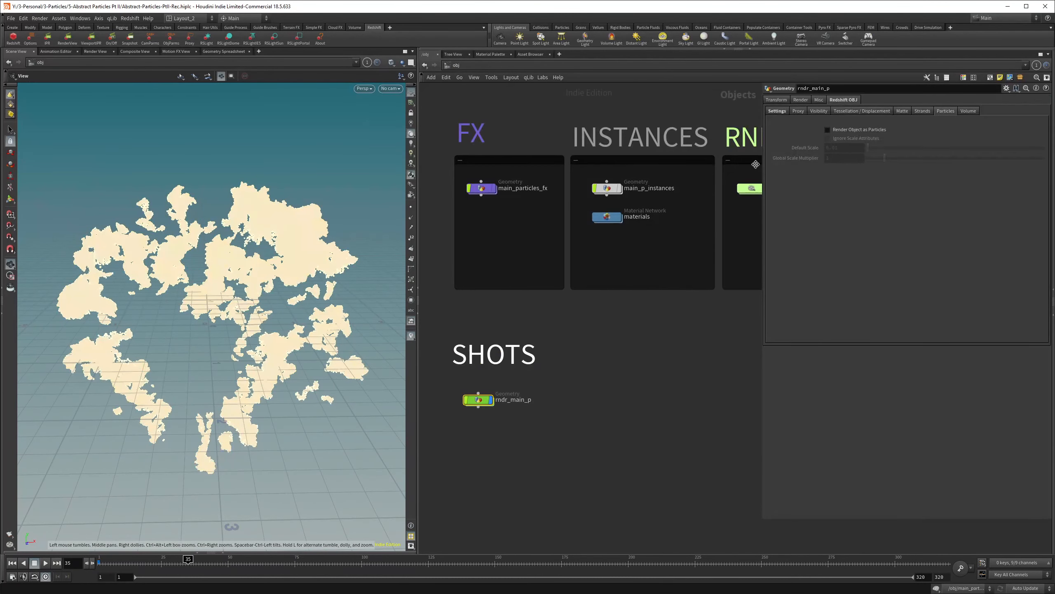
{"action": "left_click", "coordinate": [828, 130]}
{"action": "double_click", "coordinate": [478, 399]}
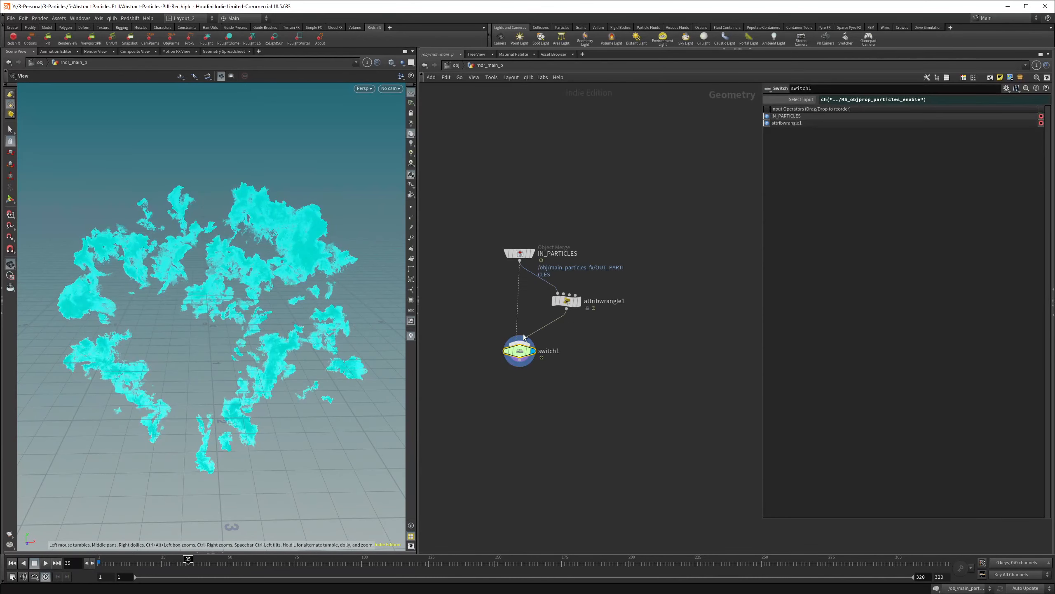
- Reverse the Switch's inputs so the instance wrangle comes first and IN_PARTICLES second, and tidy the node layout
{"action": "left_click", "coordinate": [788, 100]}
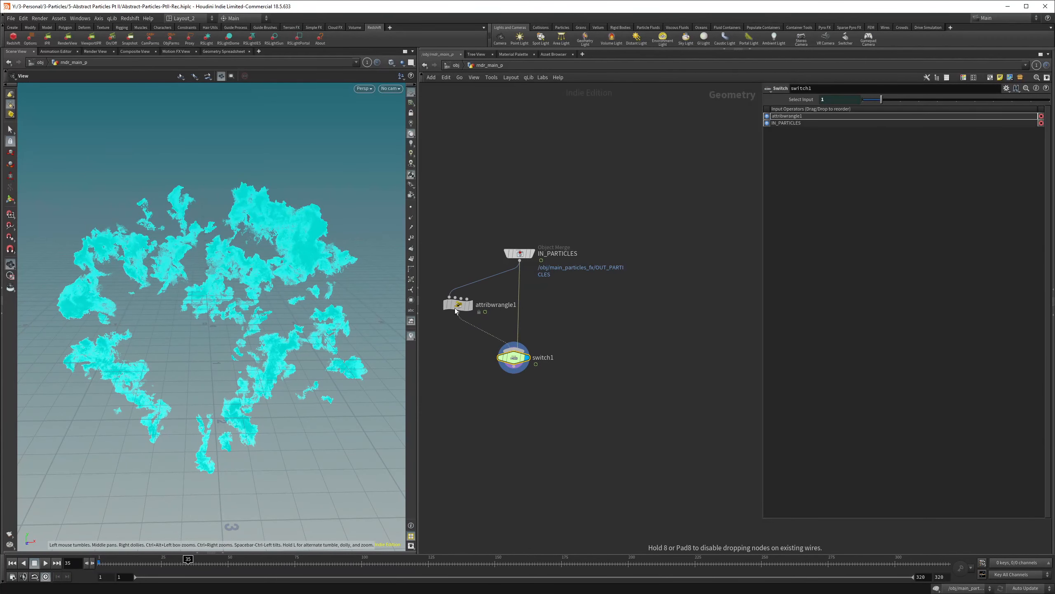
{"action": "left_click_drag", "start_coordinate": [457, 305], "coordinate": [454, 309]}
{"action": "left_click_drag", "start_coordinate": [511, 356], "coordinate": [518, 351]}
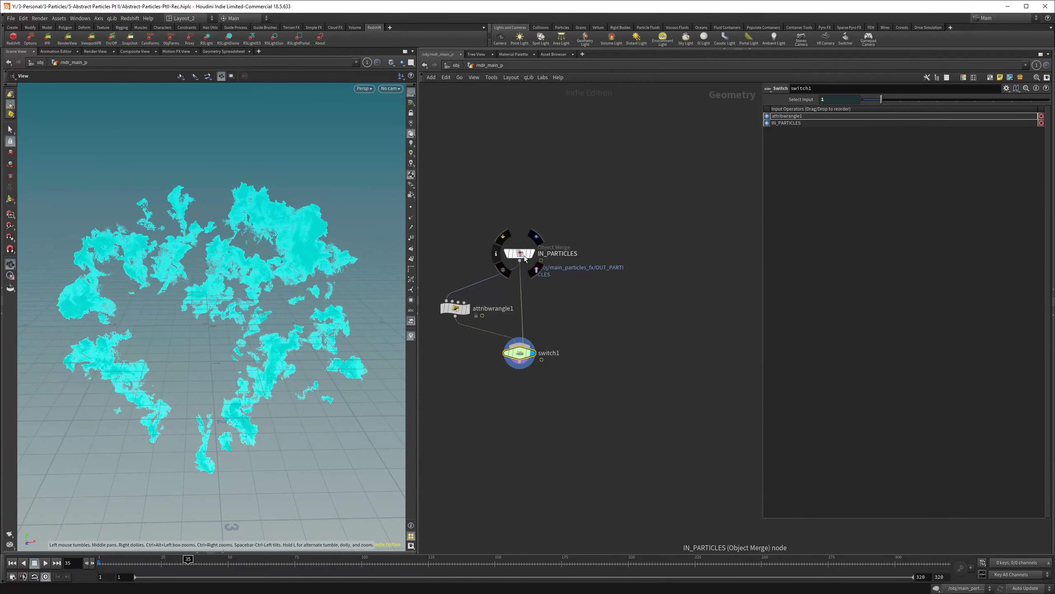
{"action": "left_click_drag", "start_coordinate": [881, 100], "coordinate": [853, 102]}
- Return to the object level and rename rndr_main_p as SH01_particles
{"action": "key", "text": "u"}
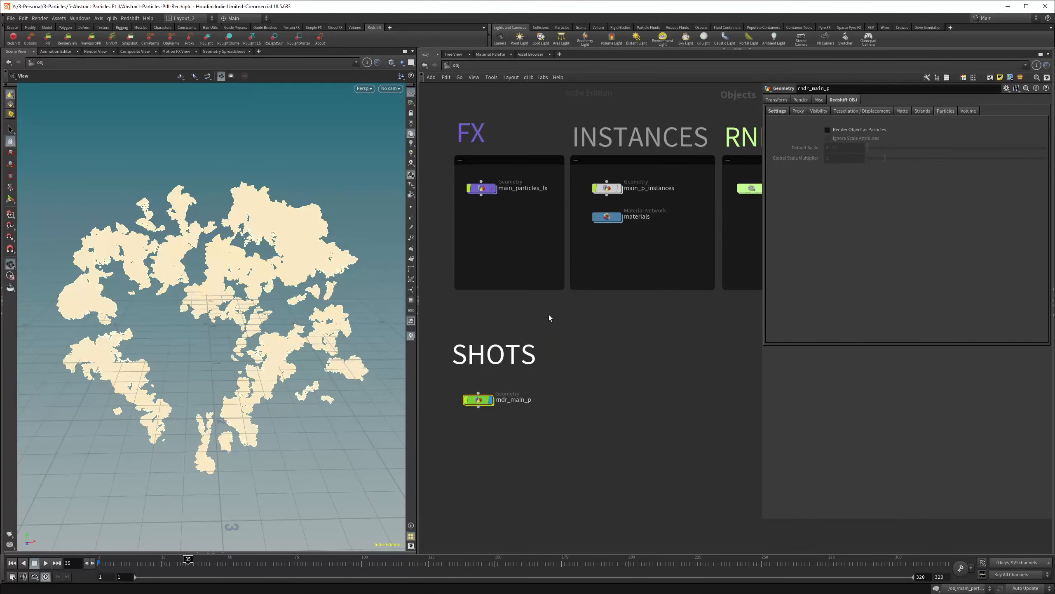
{"action": "middle_click_drag", "start_coordinate": [532, 408], "coordinate": [571, 363]}
{"action": "scroll", "coordinate": [571, 362], "scroll_direction": "up", "scroll_amount": 3}
{"action": "double_click", "coordinate": [543, 355]}
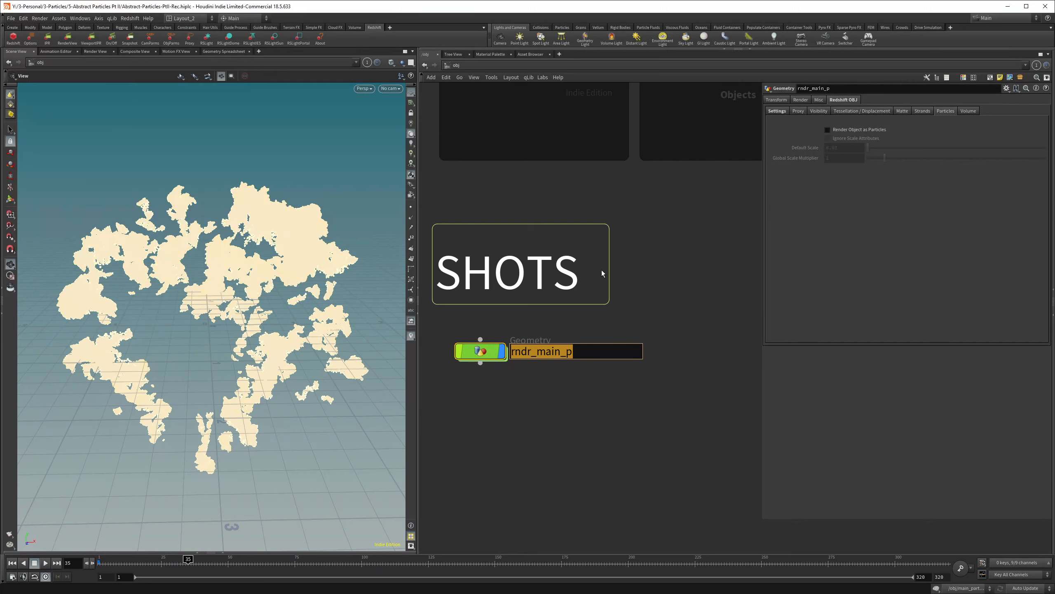
{"action": "type", "text": "SH01_particles"}
{"action": "key", "text": "Return"}
- Create a network box around SH01_particles and enlarge it to fit beneath the SHOTS title
{"action": "scroll", "coordinate": [541, 228], "scroll_direction": "down", "scroll_amount": 4}
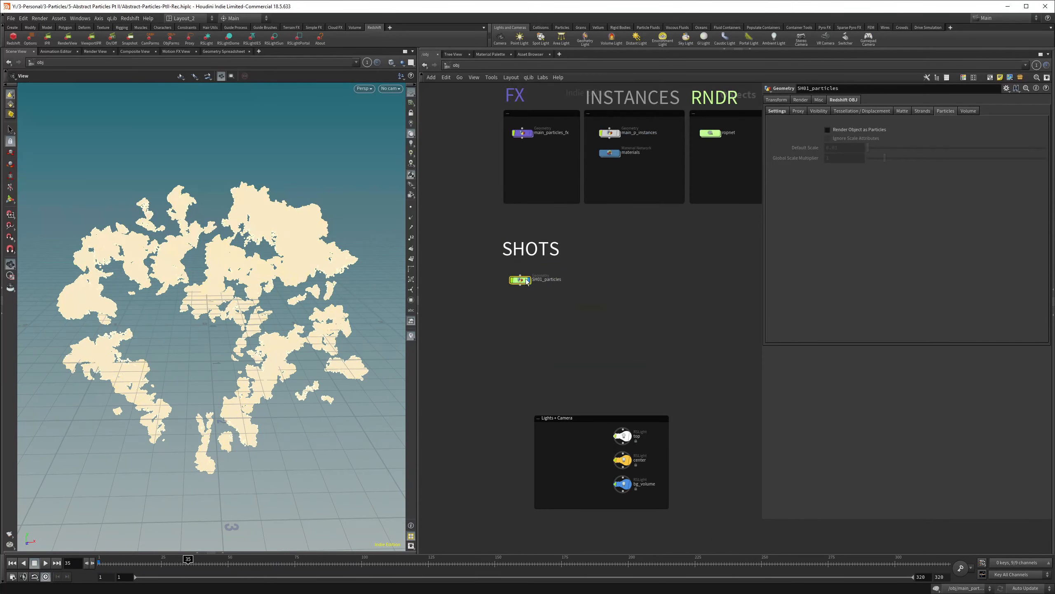
{"action": "left_click_drag", "start_coordinate": [527, 282], "coordinate": [552, 302]}
{"action": "left_click_drag", "start_coordinate": [470, 261], "coordinate": [617, 370]}
{"action": "key", "text": "shift+o"}
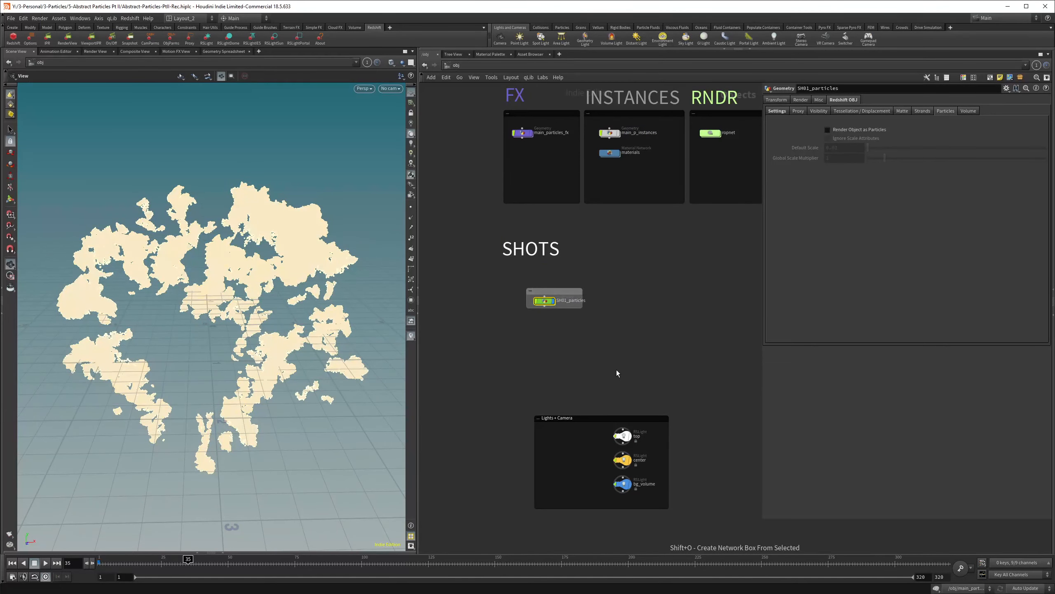
{"action": "left_click_drag", "start_coordinate": [527, 288], "coordinate": [504, 270]}
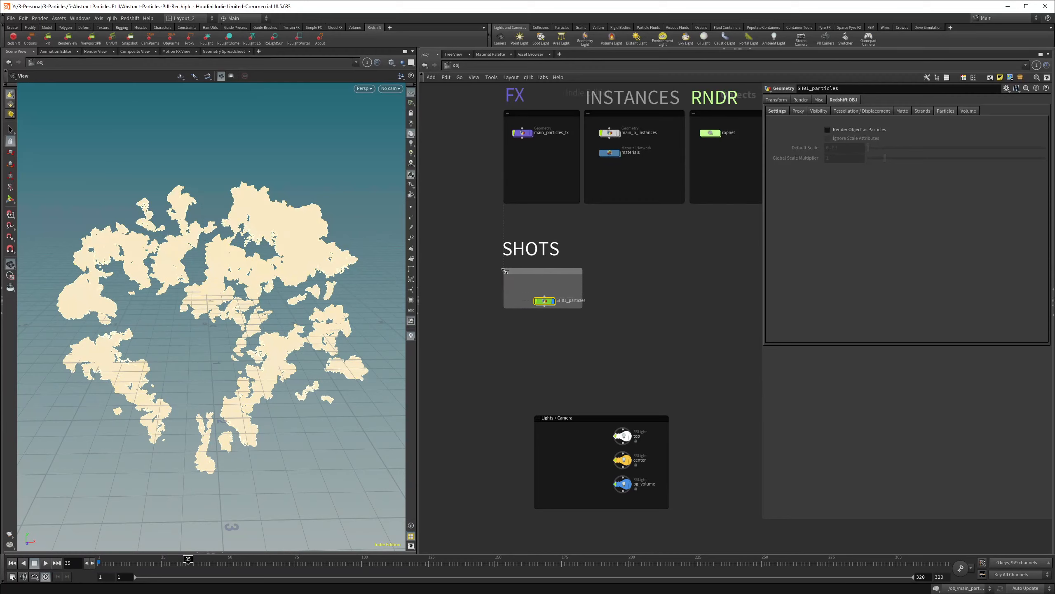
{"action": "left_click_drag", "start_coordinate": [578, 308], "coordinate": [620, 353]}
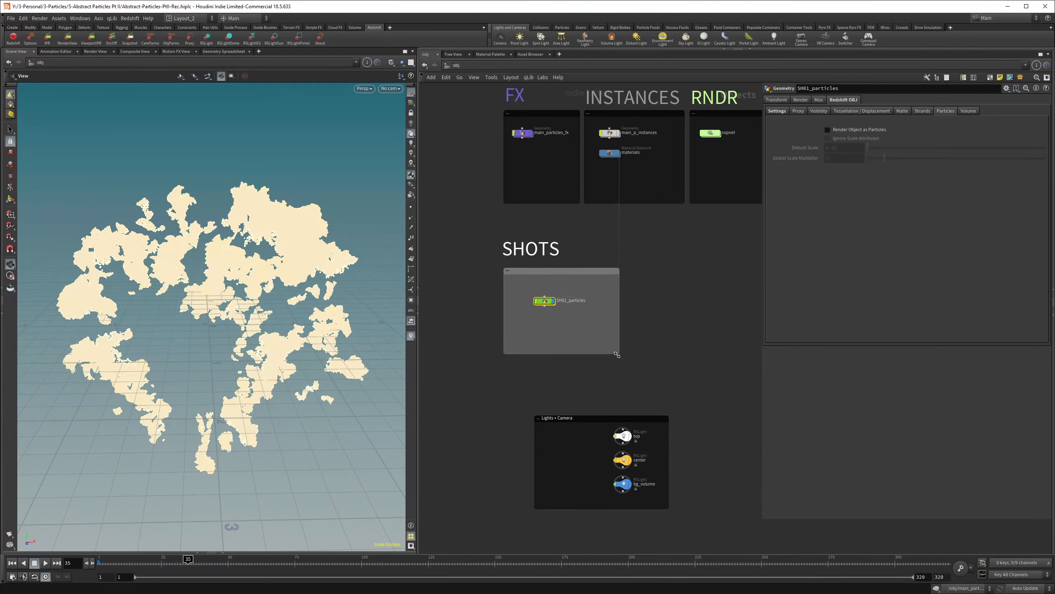
- Color the SHOTS network box black and widen it, leaving free space beside SH01_particles
{"action": "scroll", "coordinate": [543, 301], "scroll_direction": "up", "scroll_amount": 3}
{"action": "scroll", "coordinate": [544, 303], "scroll_direction": "down", "scroll_amount": 3}
{"action": "left_click", "coordinate": [655, 260]}
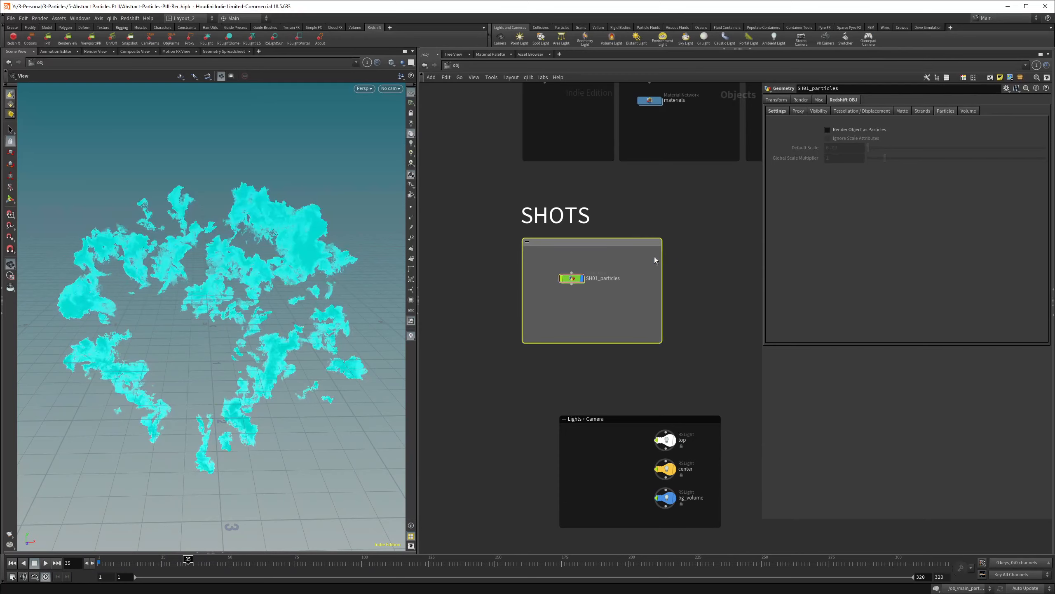
{"action": "key", "text": "c"}
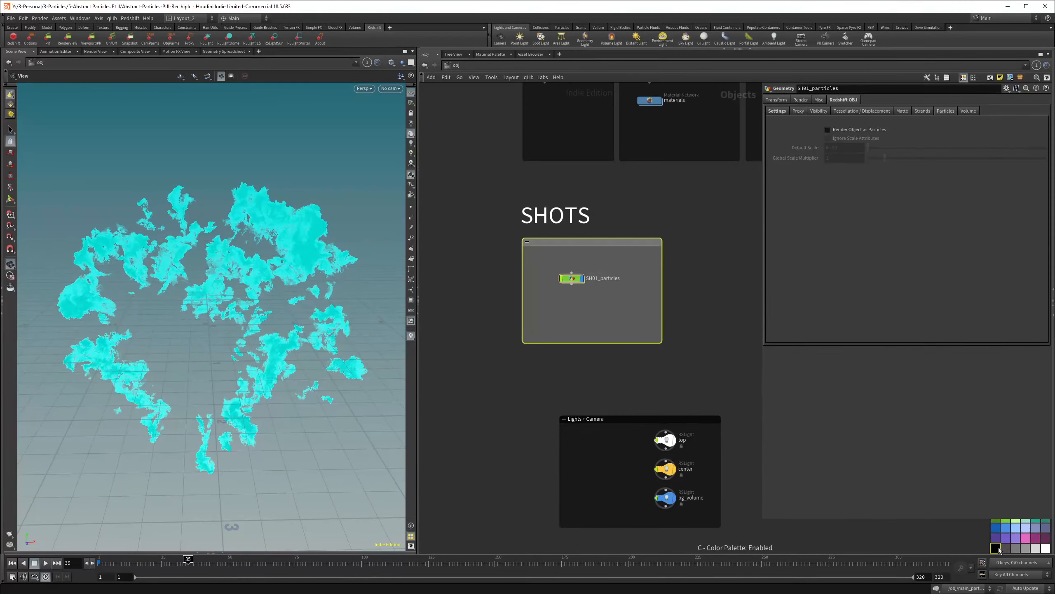
{"action": "left_click", "coordinate": [996, 549]}
{"action": "key", "text": "c"}
{"action": "middle_click_drag", "start_coordinate": [641, 264], "coordinate": [589, 288]}
{"action": "left_click_drag", "start_coordinate": [524, 307], "coordinate": [617, 293]}
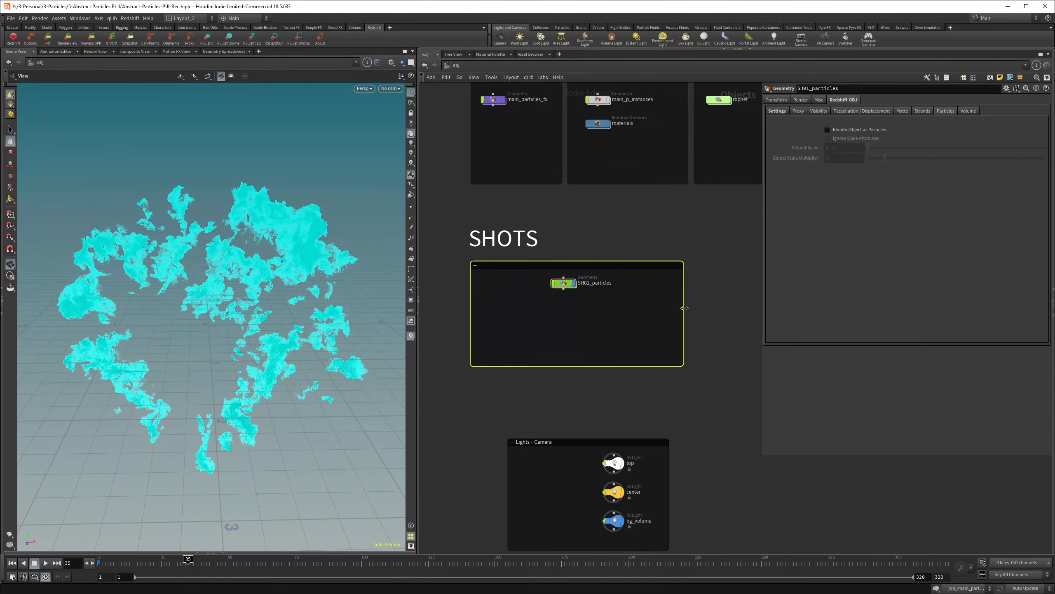
- Copy the SH01_ prefix from the SH01_particles node name and open the ropnet network
{"action": "scroll", "coordinate": [651, 286], "scroll_direction": "up", "scroll_amount": 3}
{"action": "double_click", "coordinate": [659, 289]}
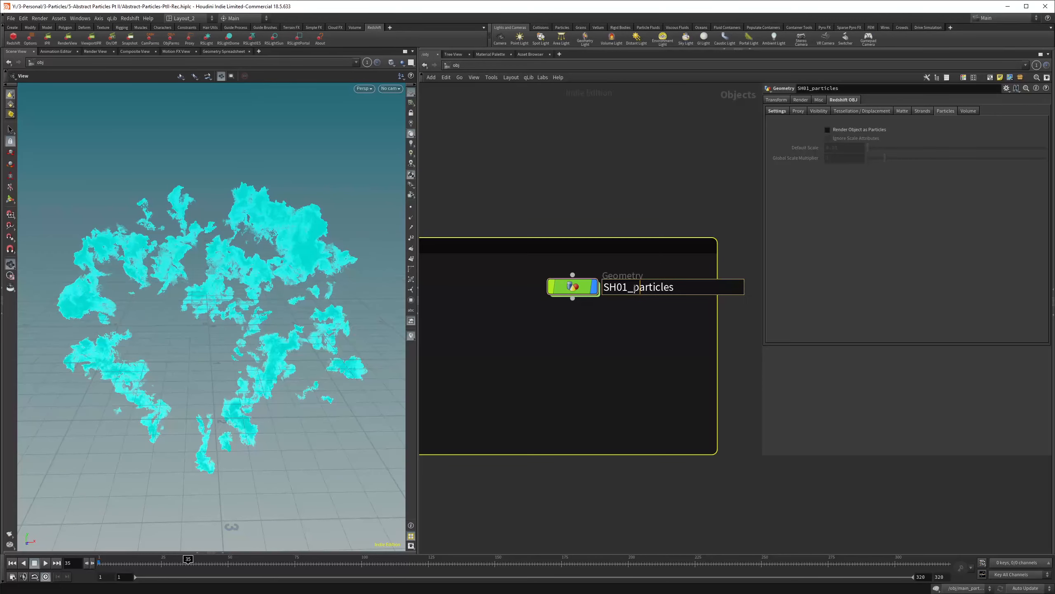
{"action": "left_click_drag", "start_coordinate": [690, 285], "coordinate": [594, 287]}
{"action": "key", "text": "ctrl+c"}
{"action": "left_click", "coordinate": [643, 206]}
{"action": "scroll", "coordinate": [594, 208], "scroll_direction": "down", "scroll_amount": 3}
{"action": "scroll", "coordinate": [501, 279], "scroll_direction": "down", "scroll_amount": 4}
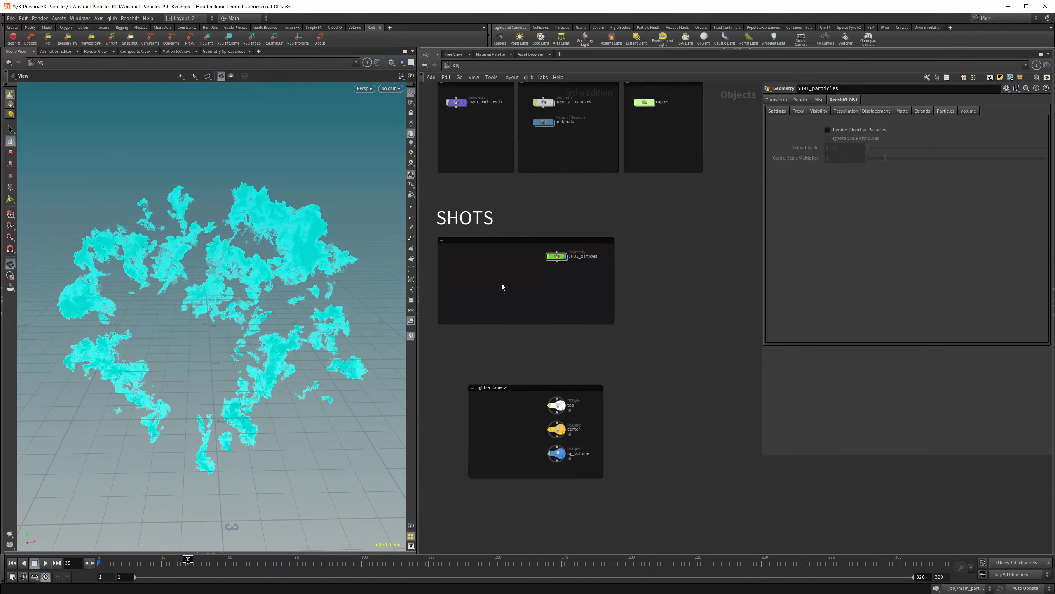
{"action": "scroll", "coordinate": [598, 160], "scroll_direction": "up", "scroll_amount": 3}
{"action": "double_click", "coordinate": [591, 152]}
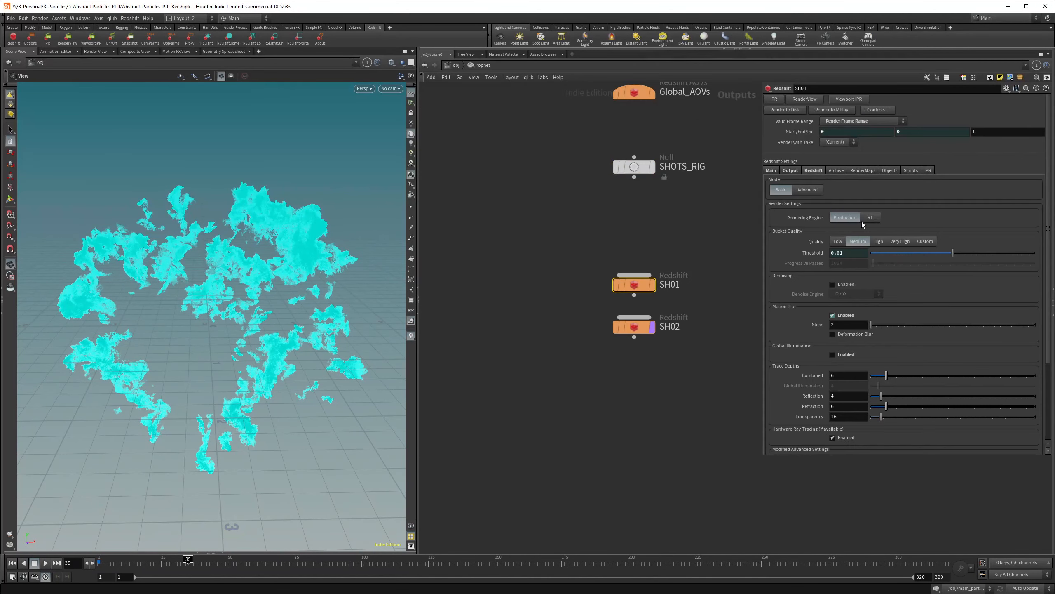
- Set the SH01 Redshift node's Force Objects to SH01_* and clear its Candidate Objects
{"action": "left_click", "coordinate": [890, 170]}
{"action": "left_click", "coordinate": [850, 192]}
{"action": "key", "text": "ctrl+v"}
{"action": "left_click_drag", "start_coordinate": [839, 191], "coordinate": [864, 194]}
{"action": "type", "text": "*"}
{"action": "key", "text": "Return"}
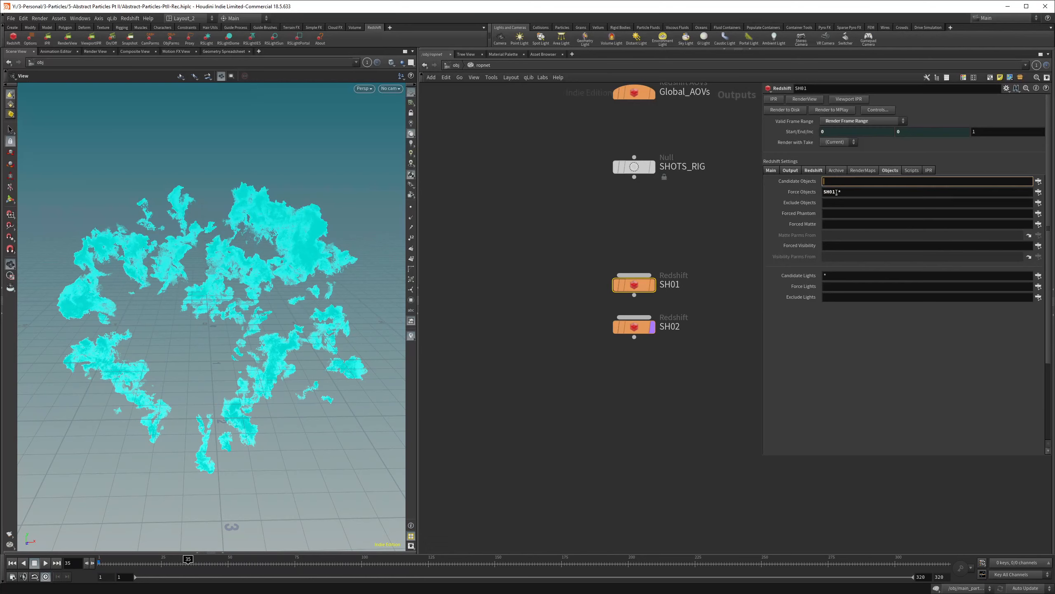
- Set SH01's Force Lights to SH01_* and clear its Candidate Lights
{"action": "left_click", "coordinate": [832, 288]}
{"action": "type", "text": "SH01_*"}
{"action": "left_click_drag", "start_coordinate": [831, 277], "coordinate": [804, 278]}
{"action": "key", "text": "BackSpace"}
{"action": "left_click", "coordinate": [772, 277]}
{"action": "scroll", "coordinate": [687, 288], "scroll_direction": "up", "scroll_amount": 2}
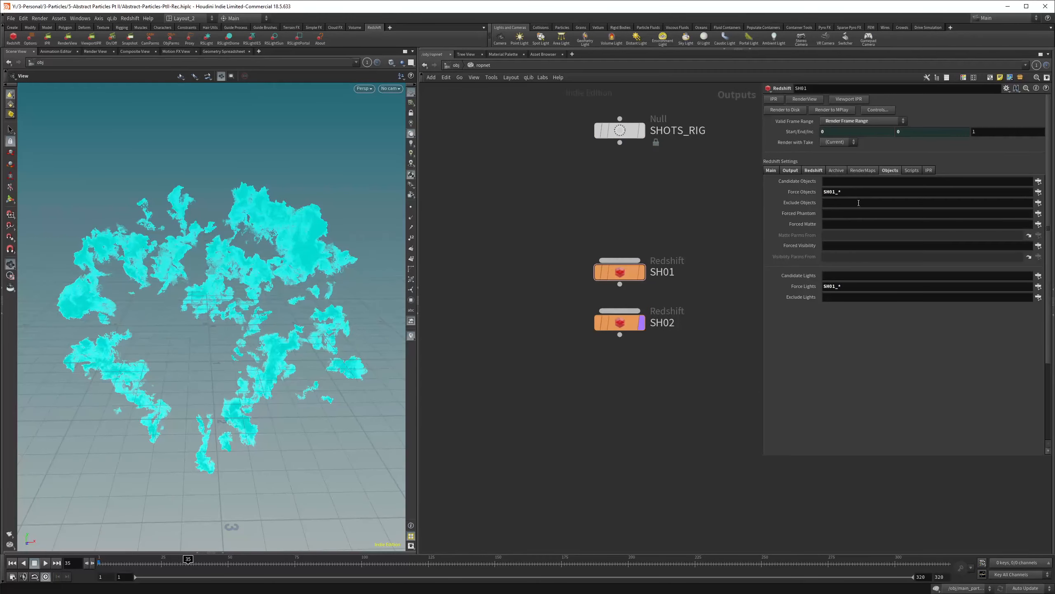
- Set SH02's Force Objects and Force Lights to SH02_* and clear its Candidate Objects and Candidate Lights
{"action": "left_click", "coordinate": [626, 323]}
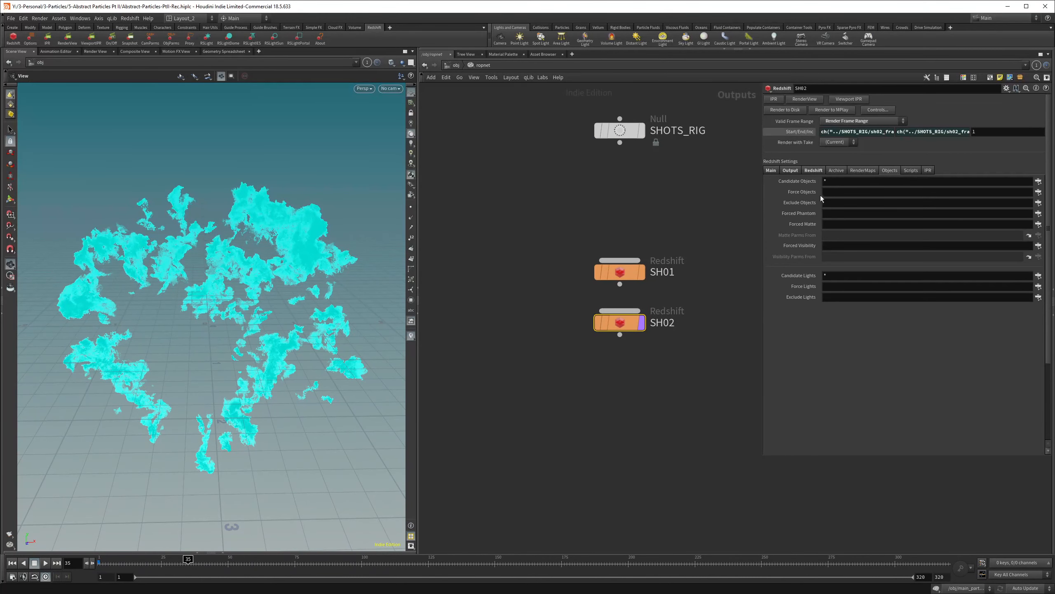
{"action": "left_click", "coordinate": [834, 192]}
{"action": "type", "text": "SH01_*"}
{"action": "left_click_drag", "start_coordinate": [832, 182], "coordinate": [810, 182]}
{"action": "key", "text": "BackSpace"}
{"action": "left_click", "coordinate": [834, 192]}
{"action": "type", "text": "2"}
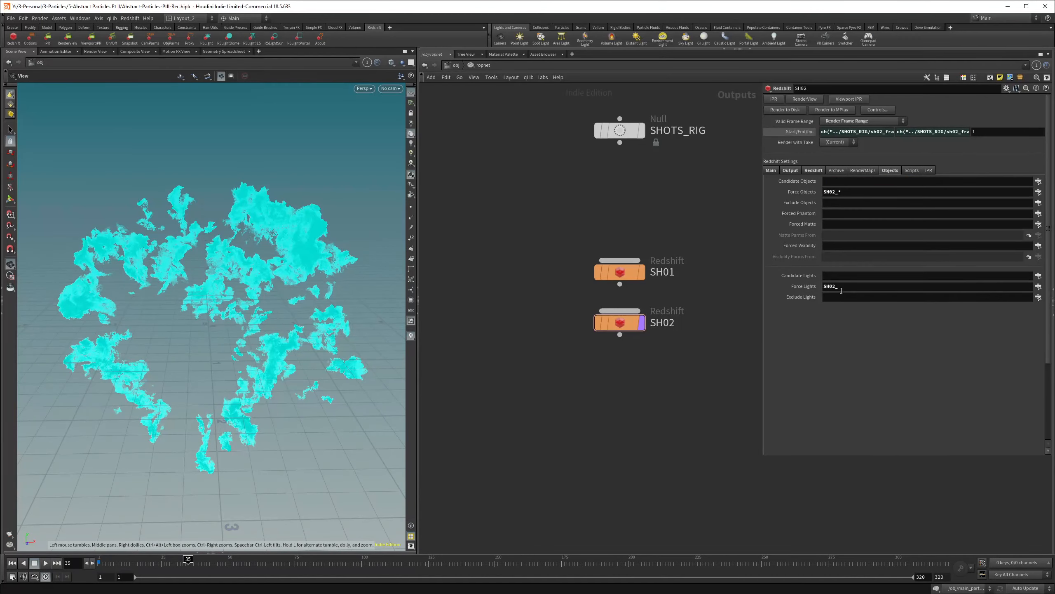
{"action": "left_click", "coordinate": [846, 289]}
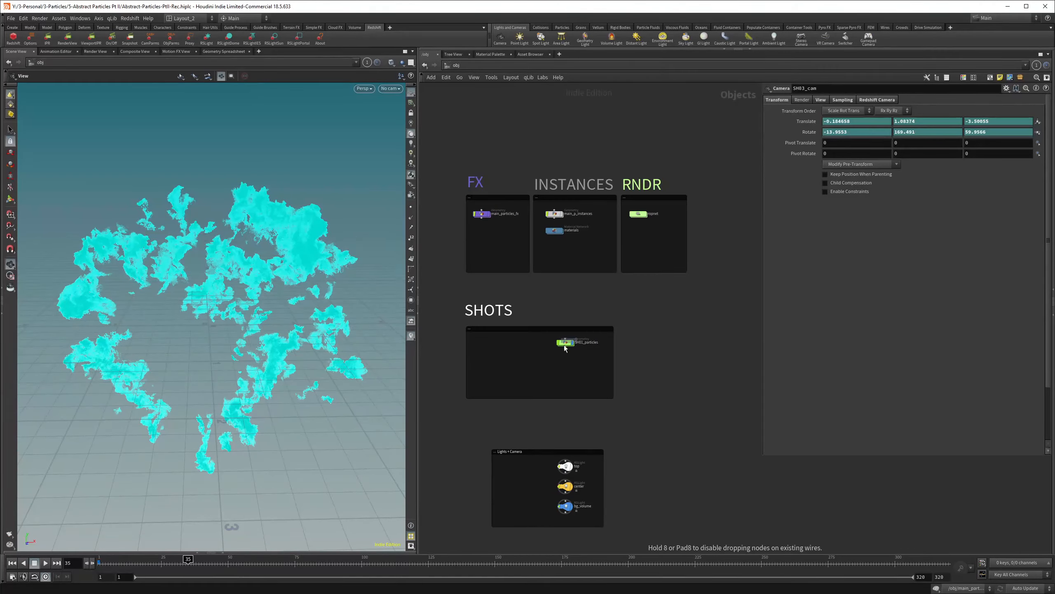
- Add a Redshift light inside the SHOTS box at the object level and name it SH01_top
{"action": "left_click", "coordinate": [523, 350]}
{"action": "scroll", "coordinate": [523, 350], "scroll_direction": "up", "scroll_amount": 3}
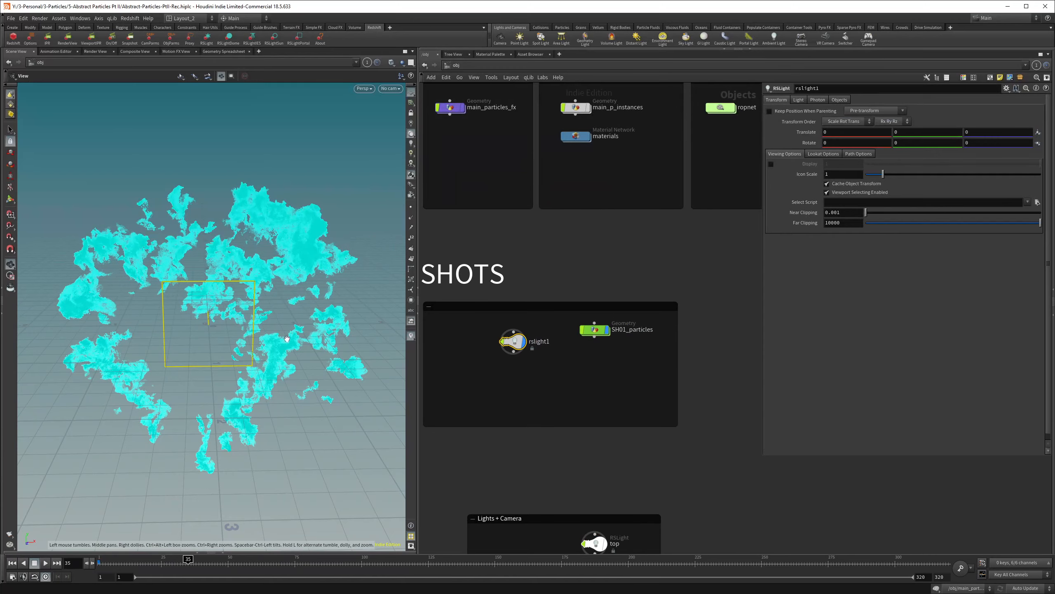
{"action": "double_click", "coordinate": [544, 341]}
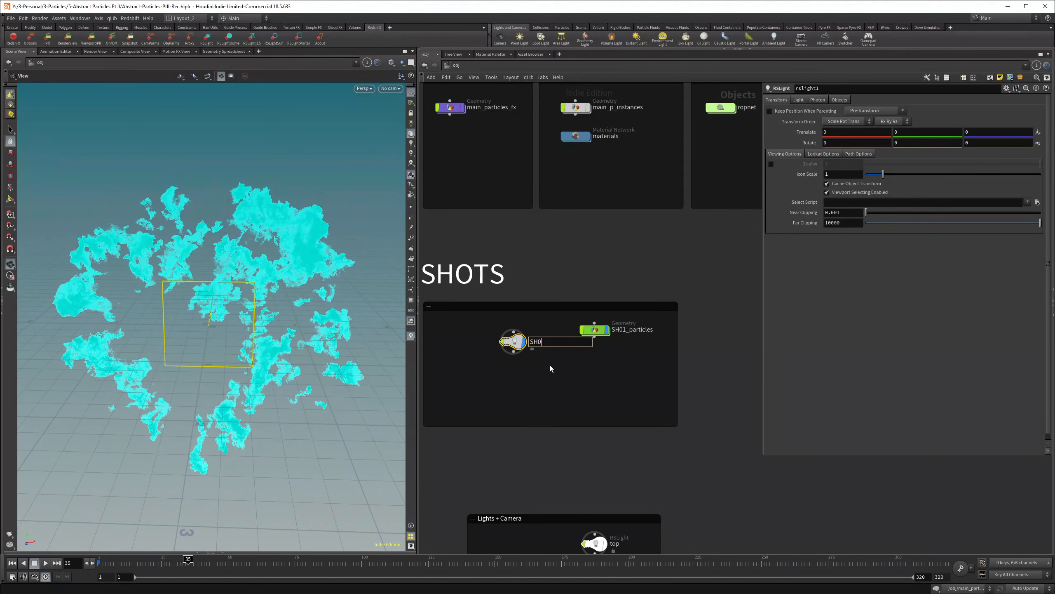
{"action": "key", "text": "Return"}
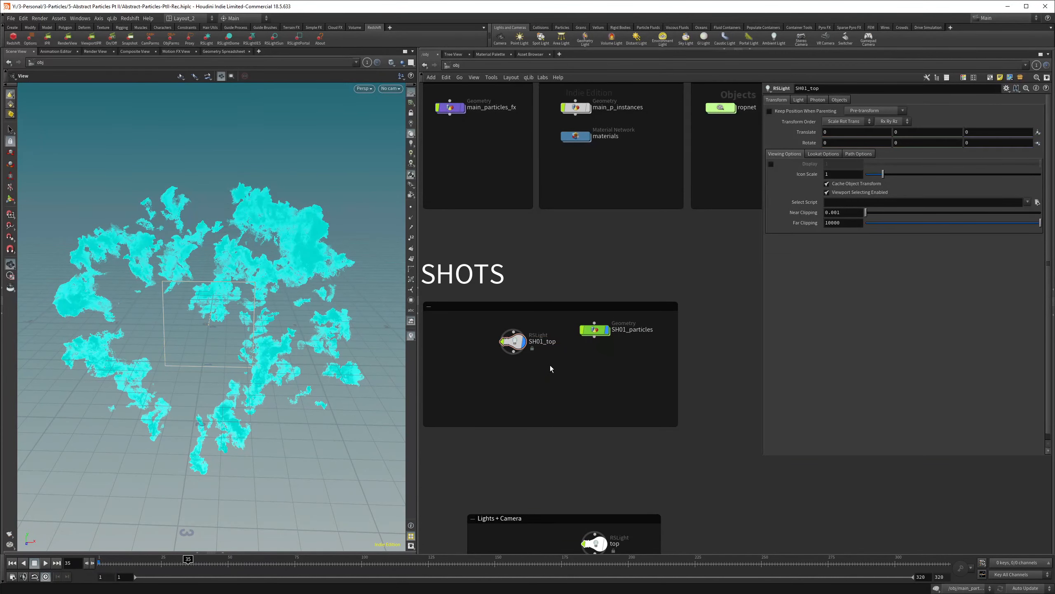
{"action": "left_click_drag", "start_coordinate": [515, 344], "coordinate": [499, 339]}
{"action": "left_click", "coordinate": [568, 428]}
- Allow editing of SH01_top's contents and open the redshift_vopnet network inside its light shader
{"action": "right_click", "coordinate": [499, 340]}
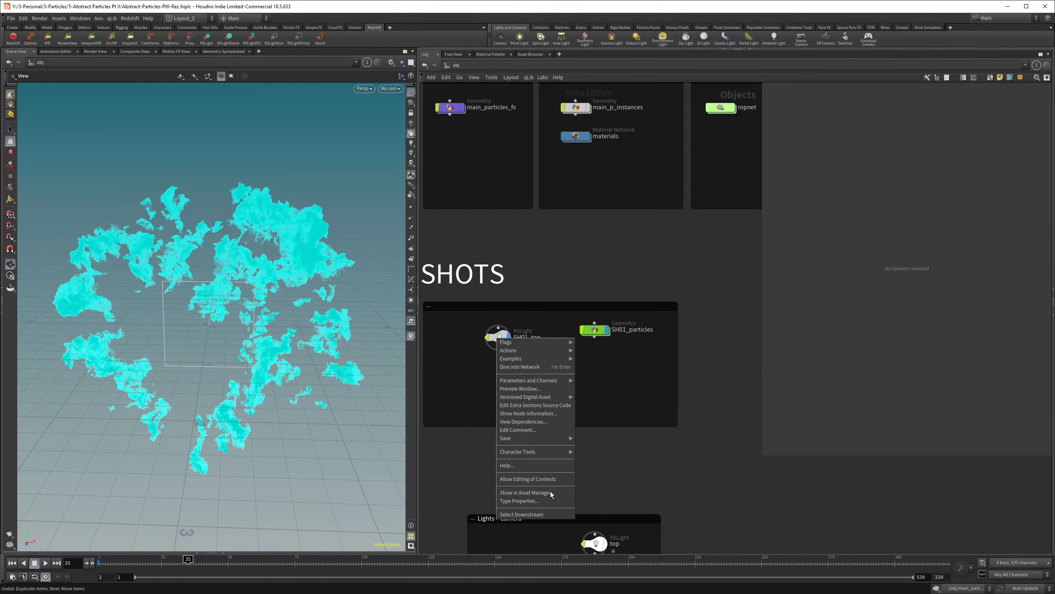
{"action": "left_click", "coordinate": [540, 495]}
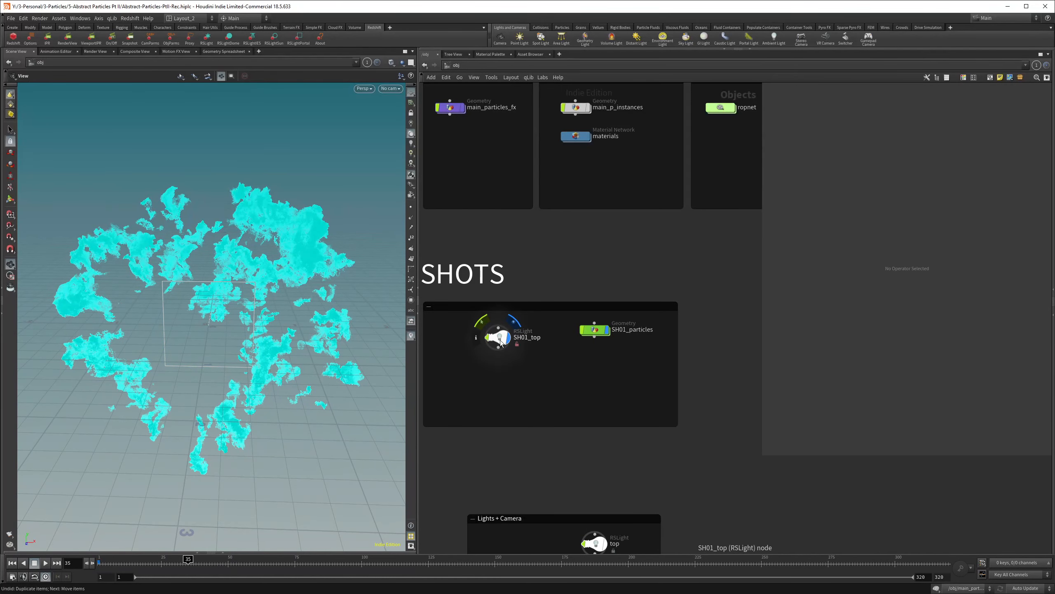
{"action": "double_click", "coordinate": [501, 341]}
{"action": "left_click", "coordinate": [579, 431]}
{"action": "double_click", "coordinate": [579, 431]}
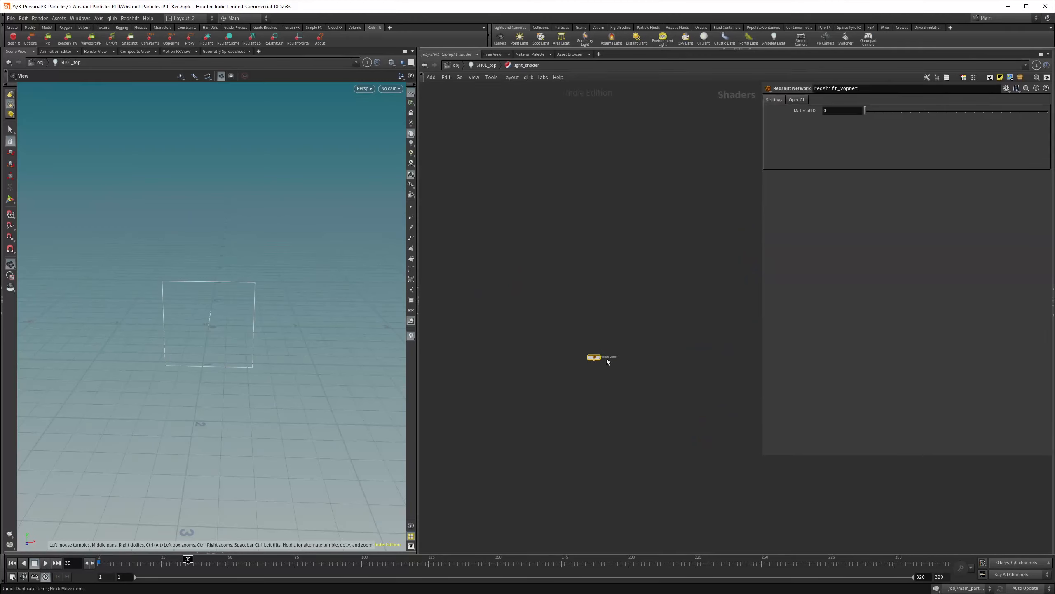
{"action": "left_click_drag", "start_coordinate": [606, 358], "coordinate": [574, 360]}
{"action": "double_click", "coordinate": [574, 360]}
- Add an RS Ramp to the light shader and connect its outColor to Light1's intensity
{"action": "key", "text": "Tab"}
{"action": "type", "text": "ra"}
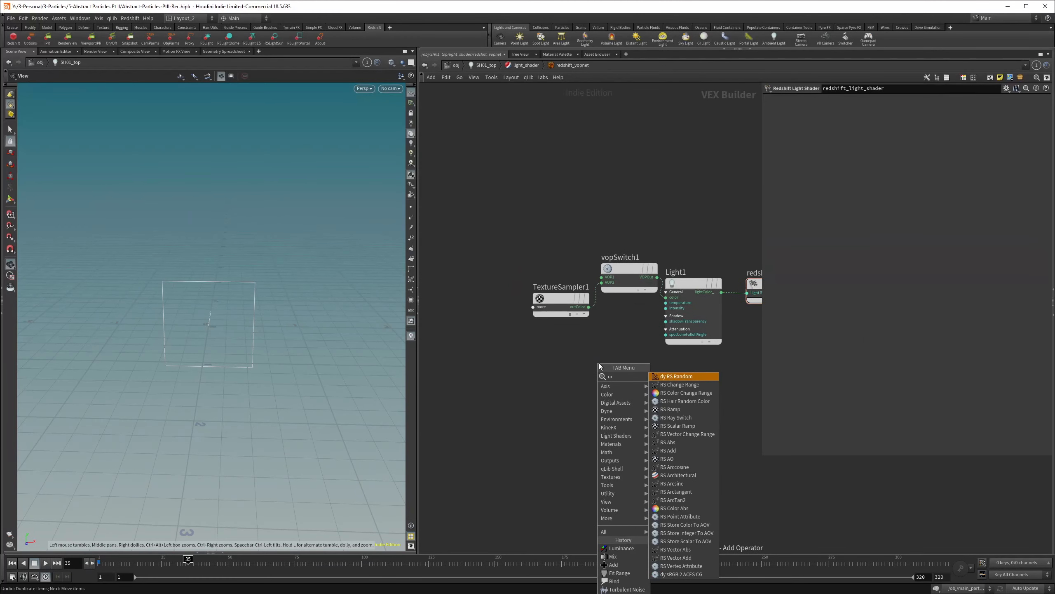
{"action": "type", "text": "mp"}
{"action": "key", "text": "Return"}
{"action": "key", "text": "Return"}
{"action": "scroll", "coordinate": [649, 348], "scroll_direction": "up", "scroll_amount": 2}
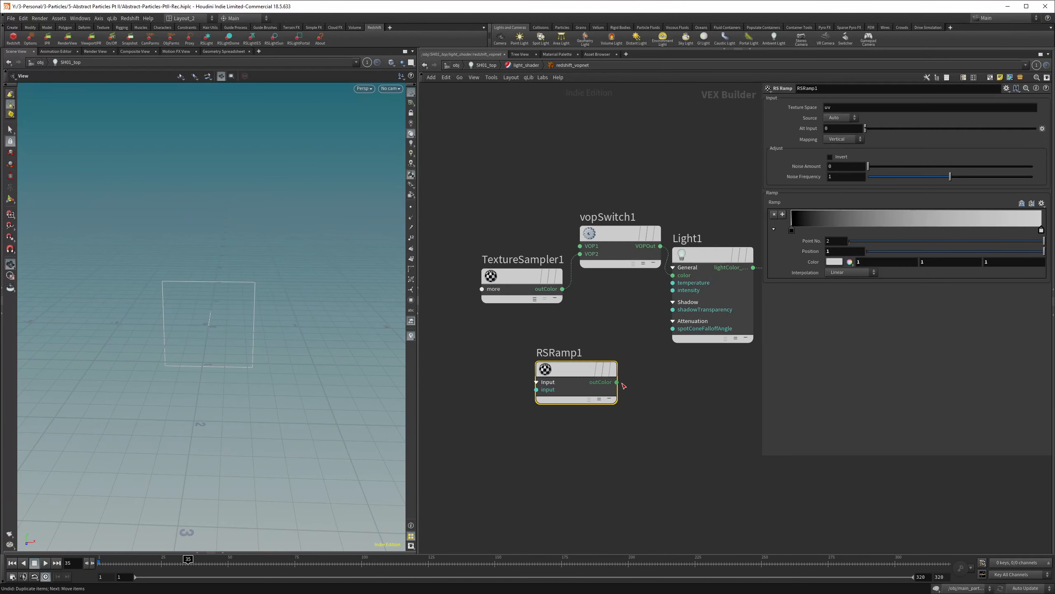
{"action": "left_click_drag", "start_coordinate": [619, 383], "coordinate": [673, 290]}
- Set the RS Ramp's Mapping to Circular and reverse its gradient to run from white to black
{"action": "left_click", "coordinate": [840, 140]}
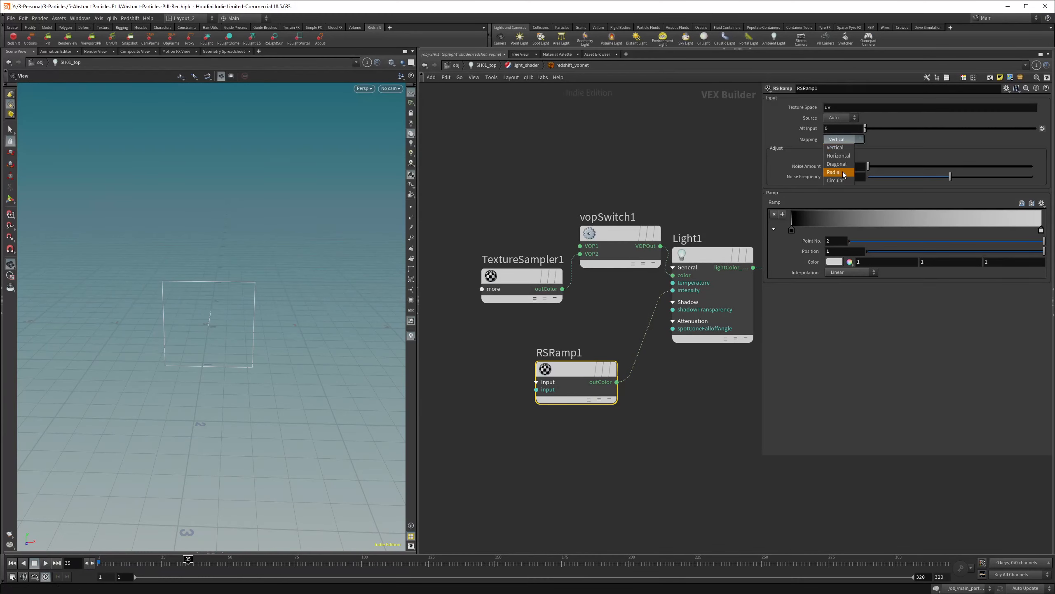
{"action": "left_click", "coordinate": [844, 176]}
{"action": "left_click_drag", "start_coordinate": [792, 231], "coordinate": [976, 231]}
{"action": "left_click_drag", "start_coordinate": [1041, 231], "coordinate": [789, 242]}
{"action": "left_click", "coordinate": [841, 139]}
{"action": "left_click", "coordinate": [844, 175]}
- Set the ramp's Source to UV Map and move its two points slightly inward, with the white one at about 0.03
{"action": "left_click", "coordinate": [840, 117]}
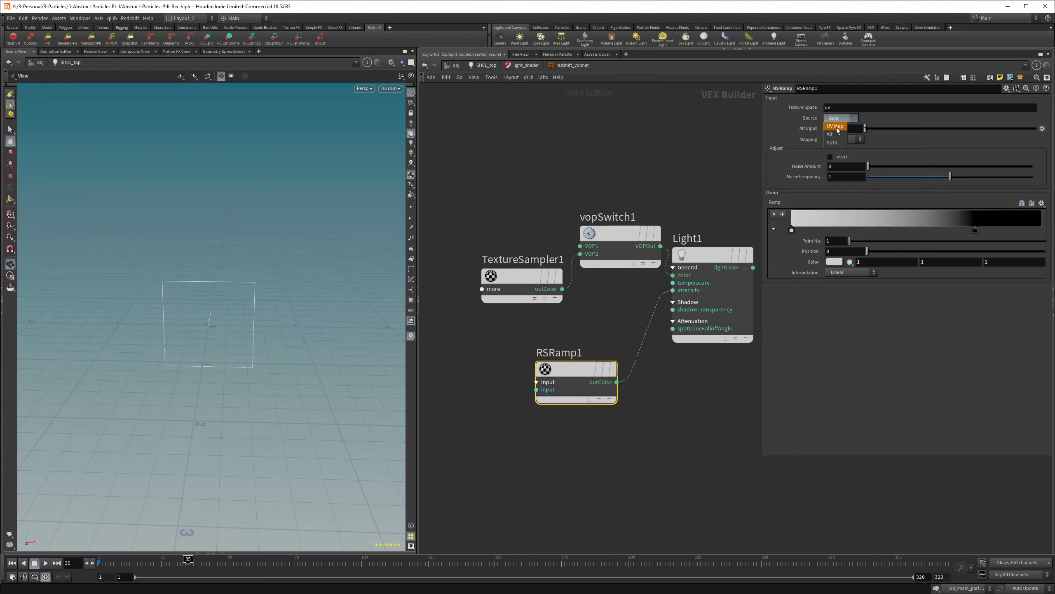
{"action": "left_click", "coordinate": [836, 126]}
{"action": "left_click_drag", "start_coordinate": [976, 230], "coordinate": [963, 232]}
{"action": "left_click_drag", "start_coordinate": [792, 230], "coordinate": [800, 230]}
- Back at the object level, rotate SH01_top to -90 in X and raise it above the particles to about 2.16 in Y
{"action": "left_click_drag", "start_coordinate": [223, 344], "coordinate": [226, 307]}
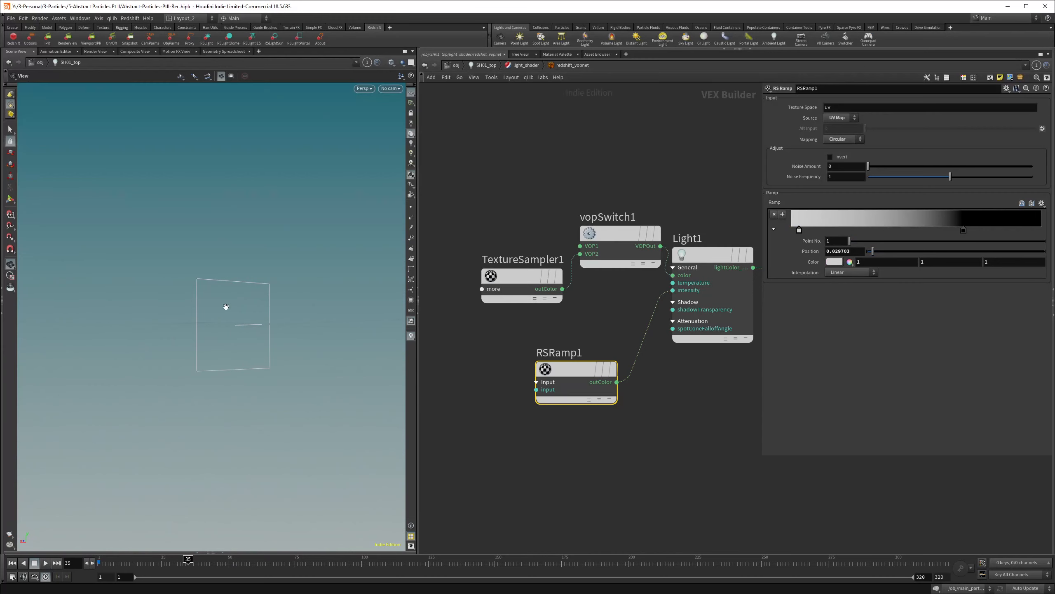
{"action": "left_click_drag", "start_coordinate": [221, 357], "coordinate": [291, 326]}
{"action": "left_click", "coordinate": [487, 66]}
{"action": "left_click", "coordinate": [456, 65]}
{"action": "left_click_drag", "start_coordinate": [224, 333], "coordinate": [283, 306]}
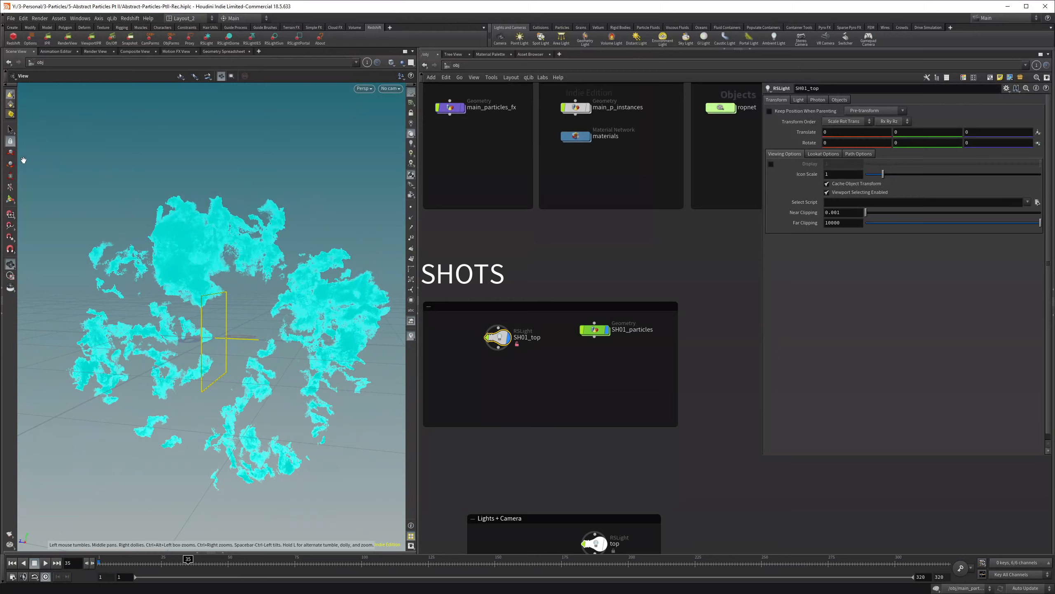
{"action": "left_click", "coordinate": [10, 165]}
{"action": "left_click", "coordinate": [243, 292]}
{"action": "left_click", "coordinate": [10, 153]}
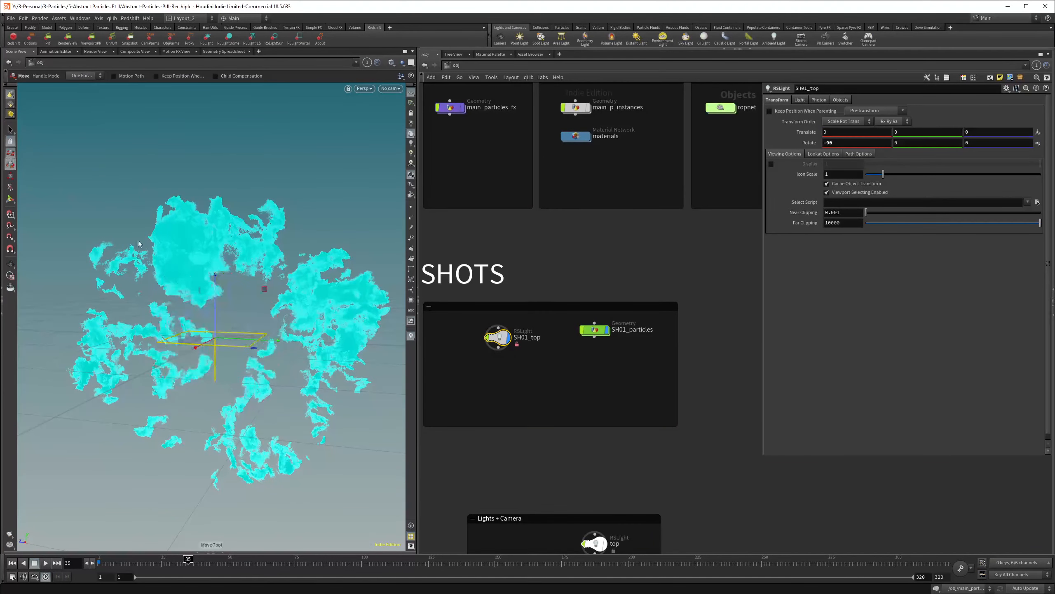
{"action": "left_click_drag", "start_coordinate": [213, 319], "coordinate": [233, 119]}
- Duplicate SH01_top beneath the original, name the copy SH01_bottom and open its light settings
{"action": "left_click_drag", "start_coordinate": [233, 120], "coordinate": [222, 177], "text": "alt"}
{"action": "right_click_drag", "start_coordinate": [222, 177], "coordinate": [219, 232], "text": "alt"}
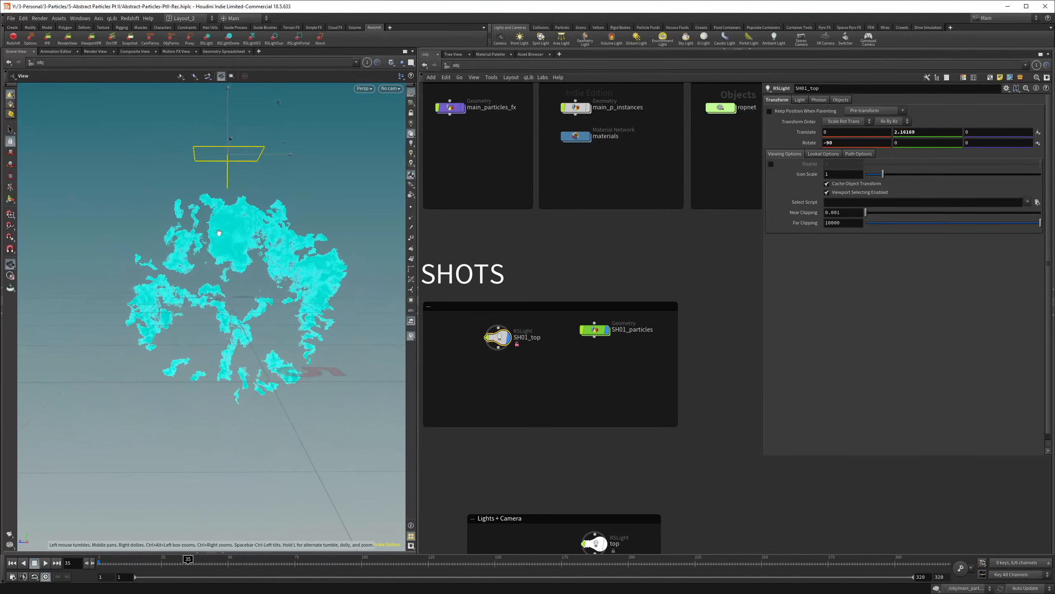
{"action": "left_click_drag", "start_coordinate": [219, 231], "coordinate": [220, 261], "text": "alt"}
{"action": "left_click_drag", "start_coordinate": [505, 341], "coordinate": [502, 377]}
{"action": "double_click", "coordinate": [526, 370]}
{"action": "double_click", "coordinate": [532, 370]}
{"action": "type", "text": "bottom"}
{"action": "key", "text": "Return"}
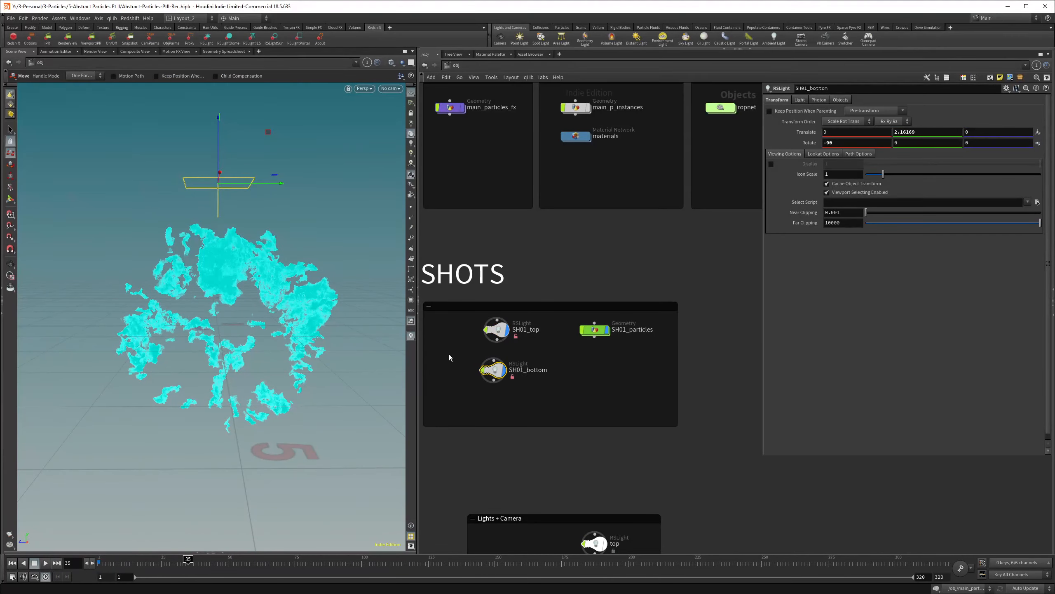
{"action": "left_click", "coordinate": [800, 99]}
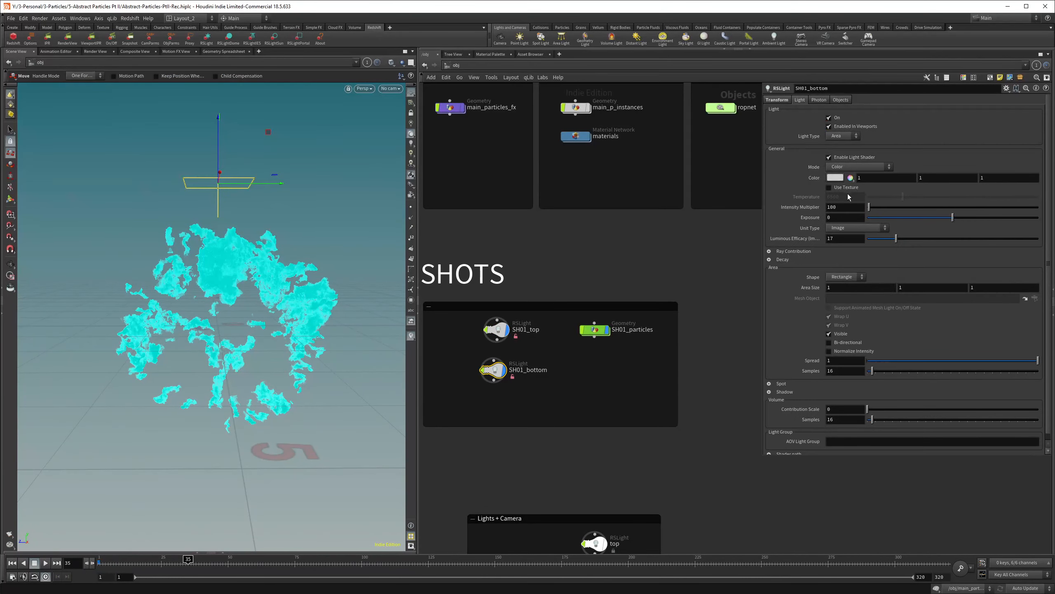
- Switch the SH01_bottom light's color mode to Temperature and set the temperature to 9200
{"action": "left_click", "coordinate": [848, 167]}
{"action": "left_click", "coordinate": [846, 177]}
{"action": "left_click", "coordinate": [849, 197]}
{"action": "type", "text": "9200"}
{"action": "key", "text": "Return"}
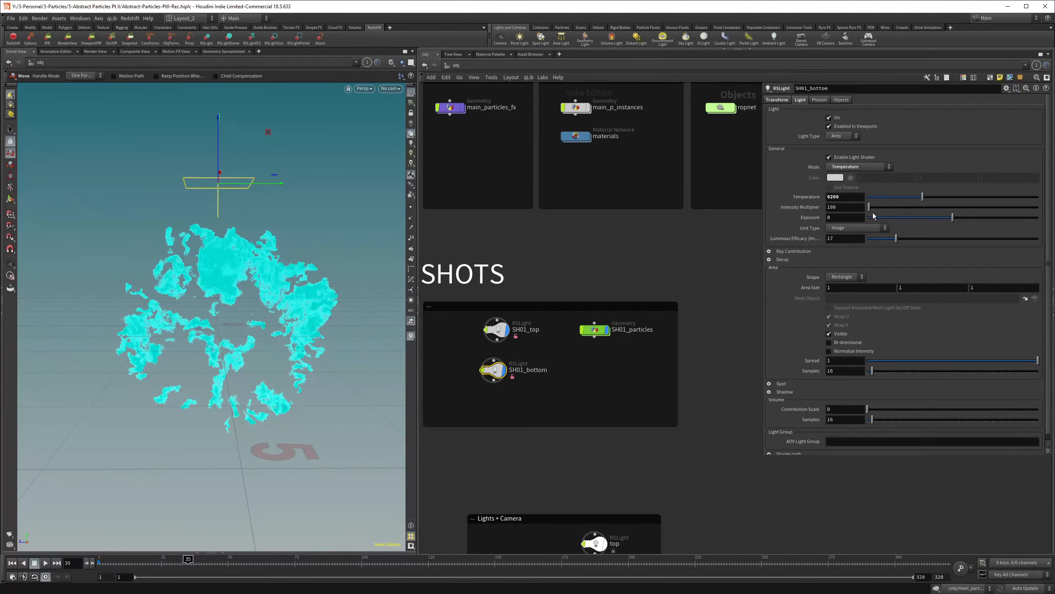
{"action": "scroll", "coordinate": [632, 334], "scroll_direction": "down", "scroll_amount": 4}
{"action": "scroll", "coordinate": [601, 341], "scroll_direction": "up", "scroll_amount": 3}
{"action": "scroll", "coordinate": [557, 325], "scroll_direction": "down", "scroll_amount": 2}
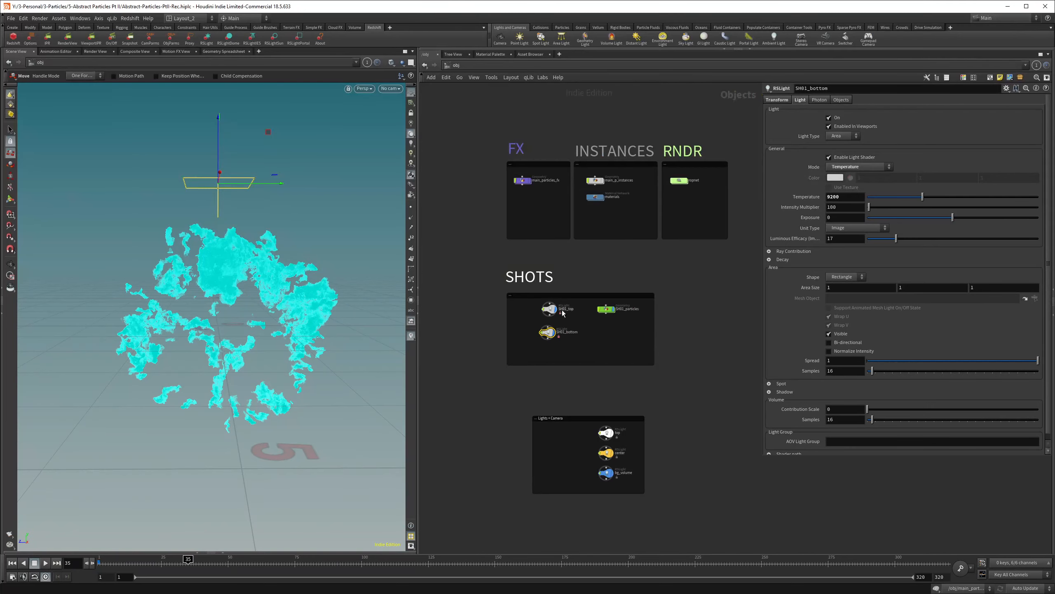
{"action": "scroll", "coordinate": [557, 324], "scroll_direction": "up", "scroll_amount": 3}
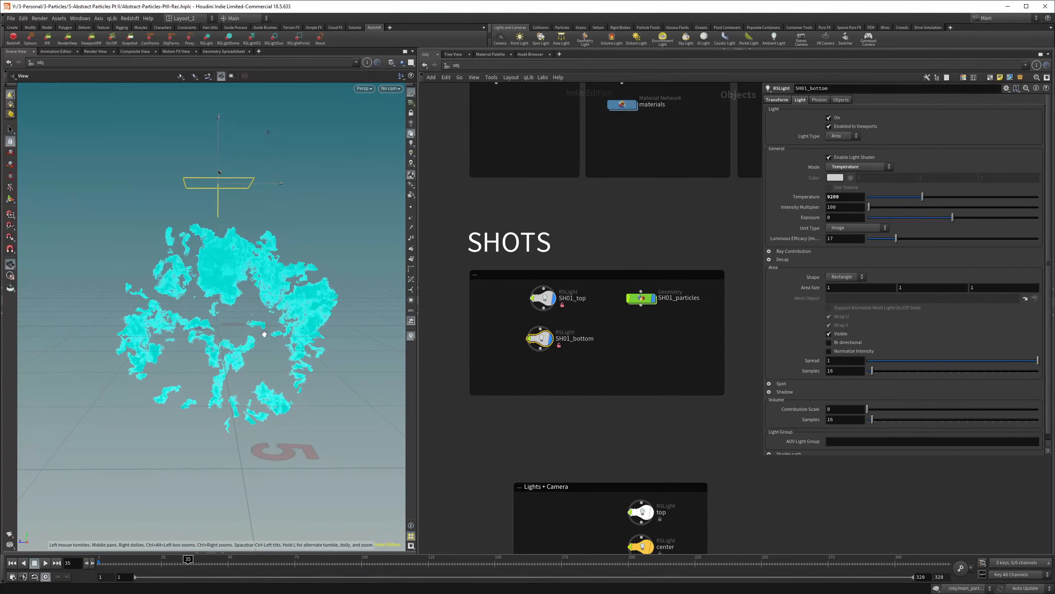
- Tilt the view of the particles slightly and create a new camera from that view
{"action": "left_click_drag", "start_coordinate": [265, 335], "coordinate": [283, 279], "text": "alt"}
{"action": "left_click", "coordinate": [390, 88]}
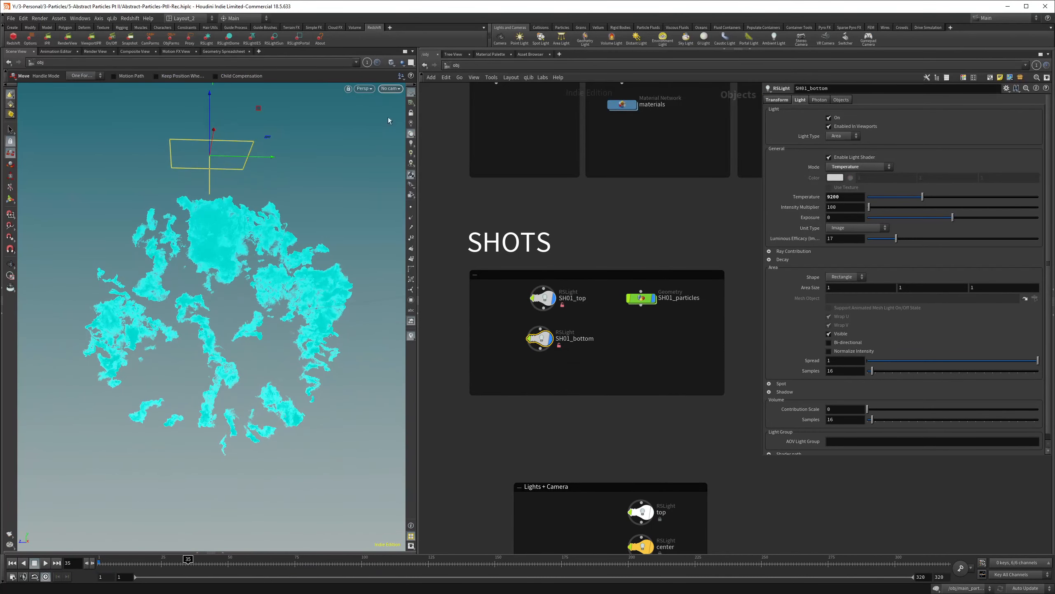
{"action": "left_click", "coordinate": [387, 117]}
- Move the new camera cam1 into the SHOTS box beside SH01_top and rename it cam_SH01
{"action": "scroll", "coordinate": [639, 293], "scroll_direction": "down", "scroll_amount": 3}
{"action": "scroll", "coordinate": [594, 478], "scroll_direction": "up", "scroll_amount": 3}
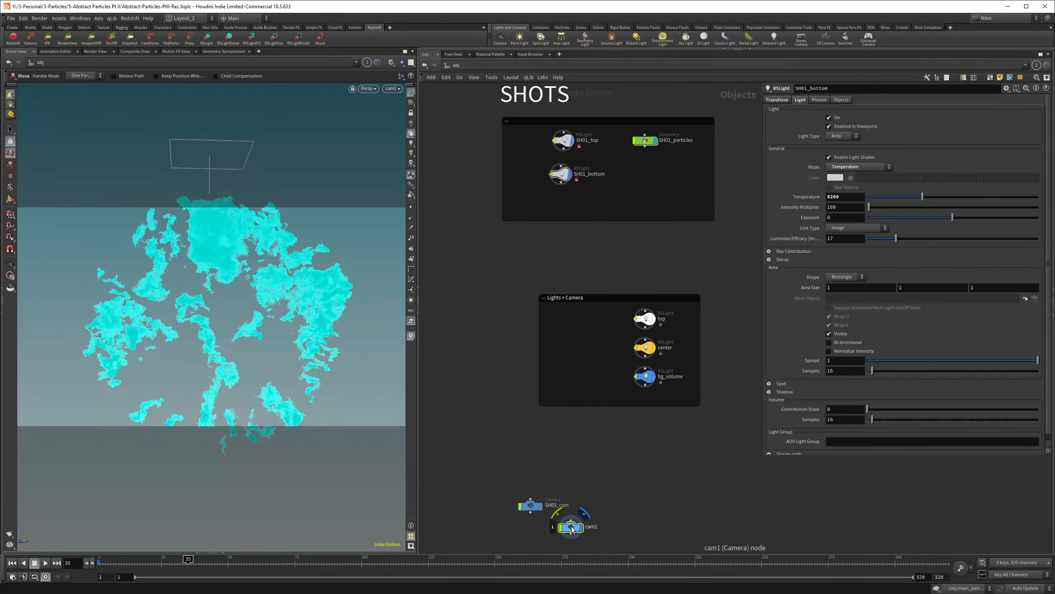
{"action": "left_click_drag", "start_coordinate": [572, 527], "coordinate": [528, 141]}
{"action": "scroll", "coordinate": [533, 125], "scroll_direction": "up", "scroll_amount": 4}
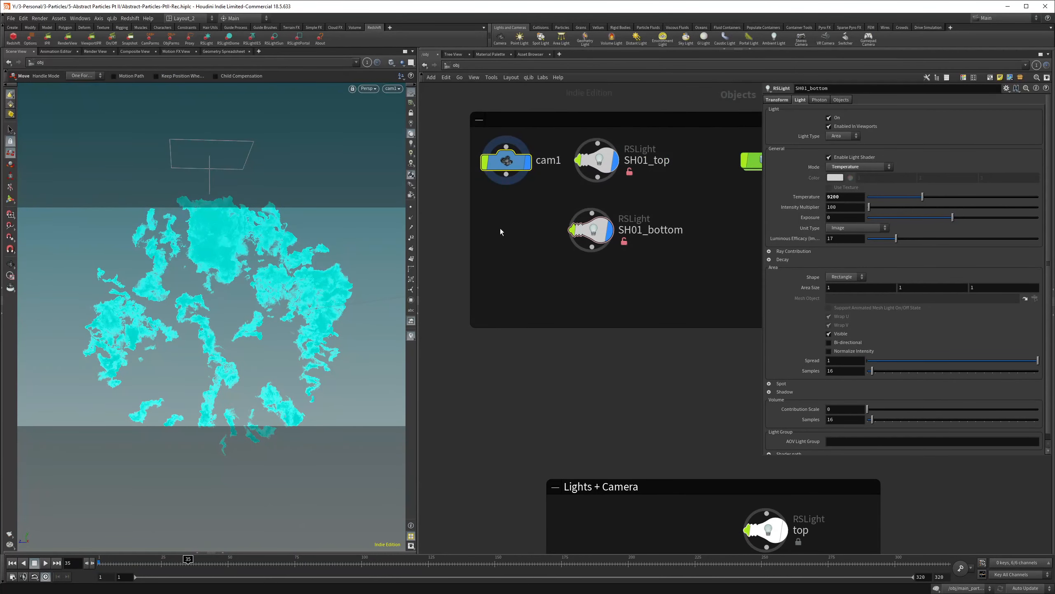
{"action": "scroll", "coordinate": [486, 283], "scroll_direction": "down", "scroll_amount": 2}
{"action": "left_click_drag", "start_coordinate": [479, 301], "coordinate": [431, 321]}
{"action": "left_click_drag", "start_coordinate": [502, 185], "coordinate": [472, 191]}
{"action": "left_click", "coordinate": [508, 191]}
{"action": "type", "text": "cam_SH"}
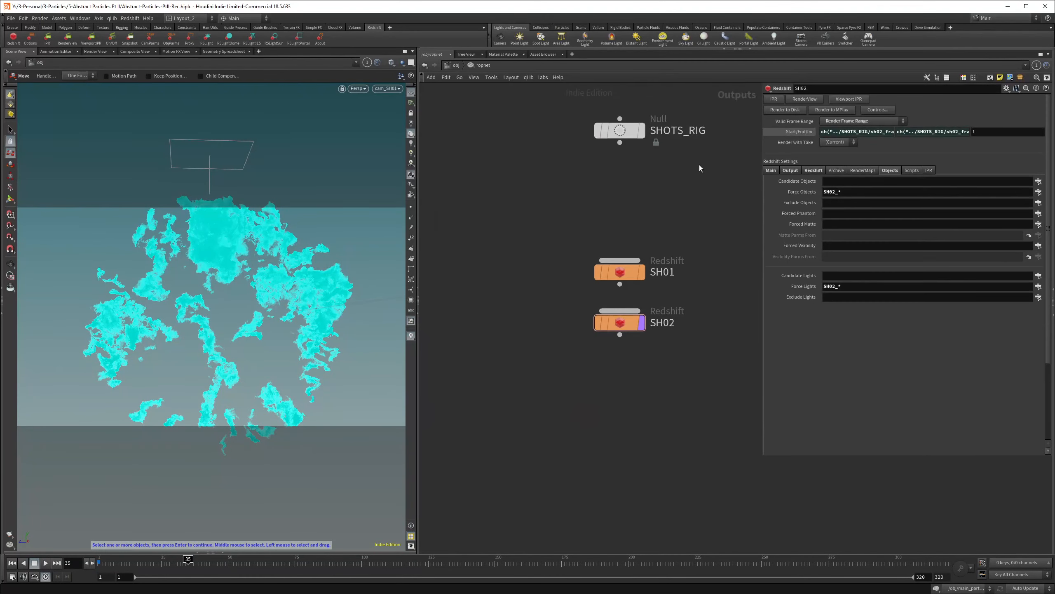
- On the SHOTS_RIG null in ropnet, set the SH01 Camera parameter to /obj/cam_SH01
{"action": "scroll", "coordinate": [647, 199], "scroll_direction": "down", "scroll_amount": 2}
{"action": "left_click", "coordinate": [628, 161]}
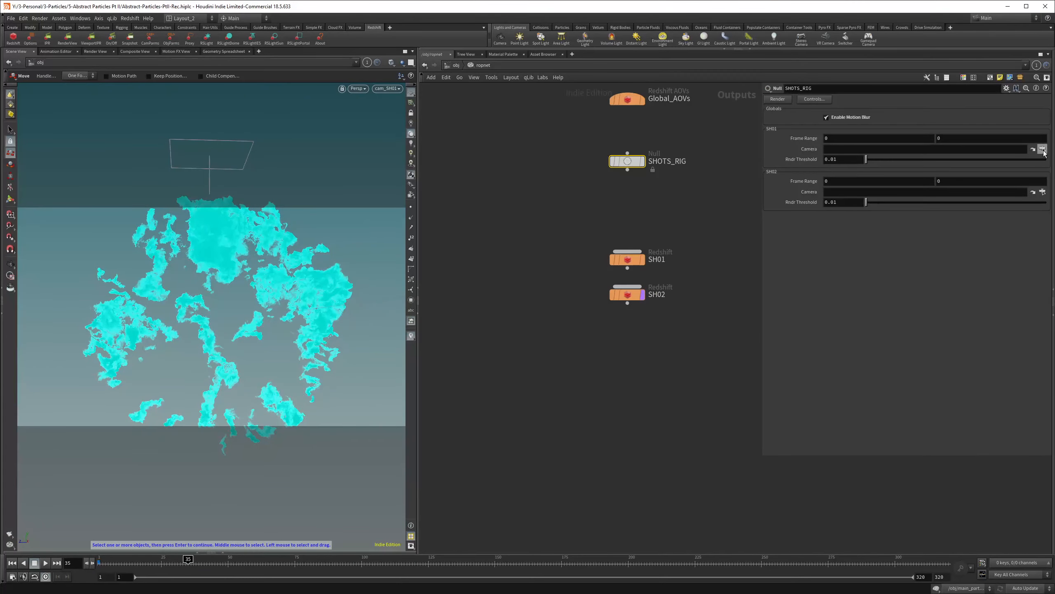
{"action": "left_click", "coordinate": [1043, 149]}
{"action": "left_click", "coordinate": [1034, 166]}
{"action": "left_click", "coordinate": [1020, 219]}
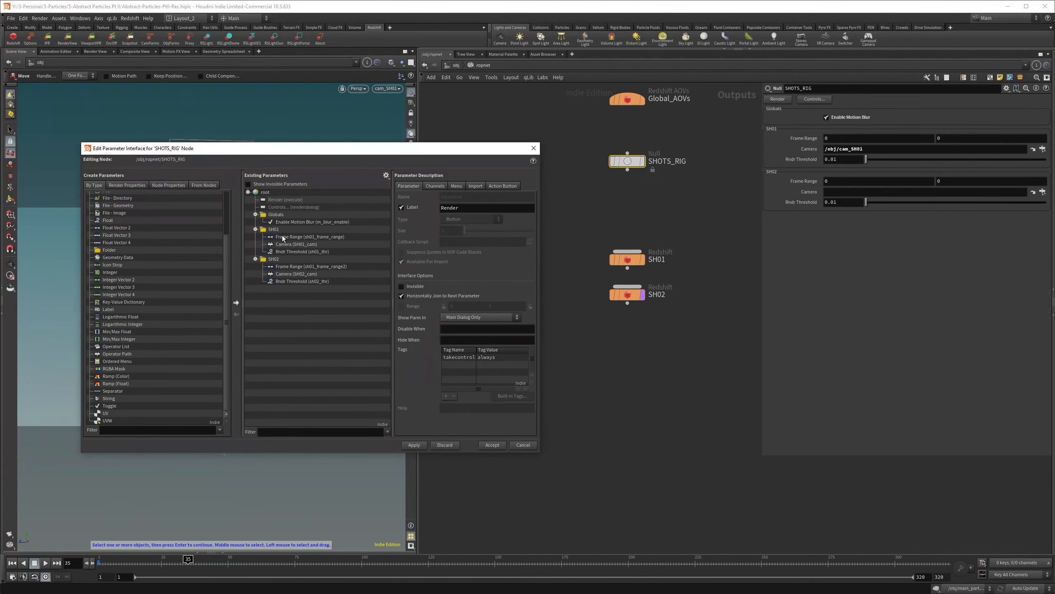
- Edit the SHOTS_RIG parameter interface so the SH01 and SH02 Camera parameters use the Object: Camera Only operator filter
{"action": "left_click", "coordinate": [292, 243]}
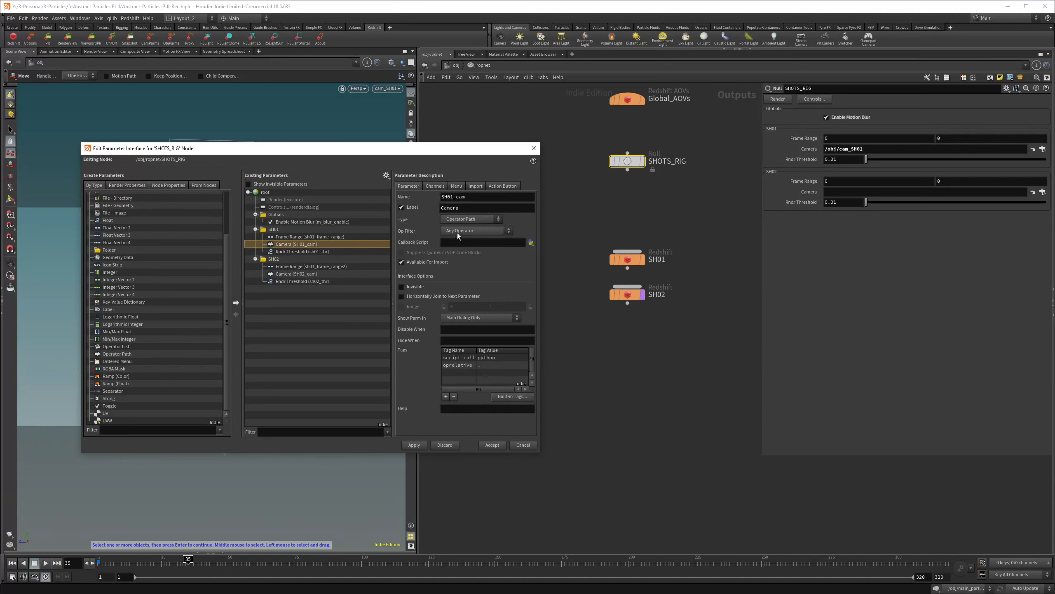
{"action": "left_click", "coordinate": [475, 230]}
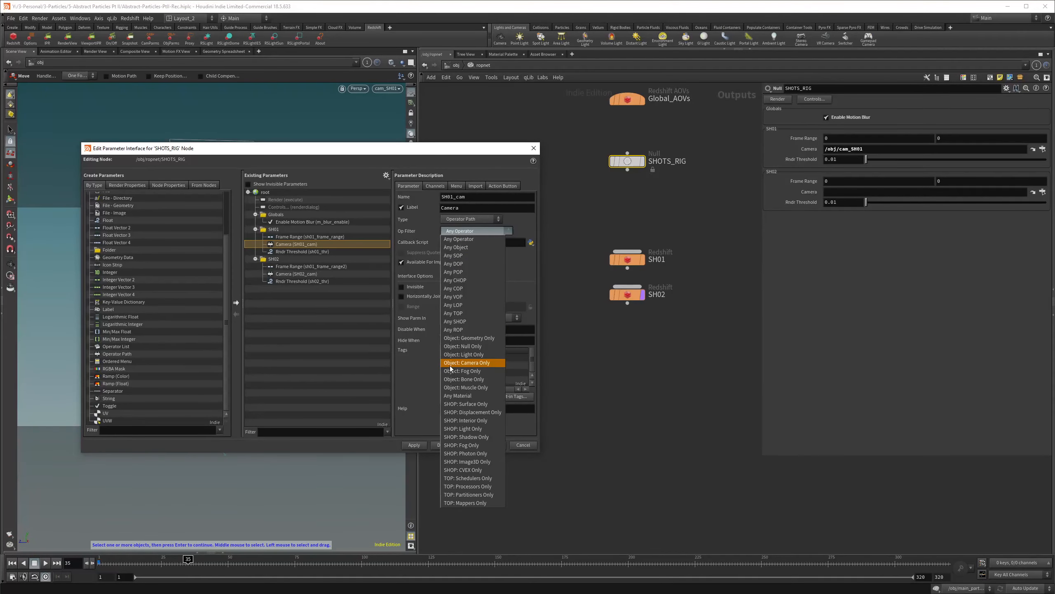
{"action": "left_click", "coordinate": [469, 364]}
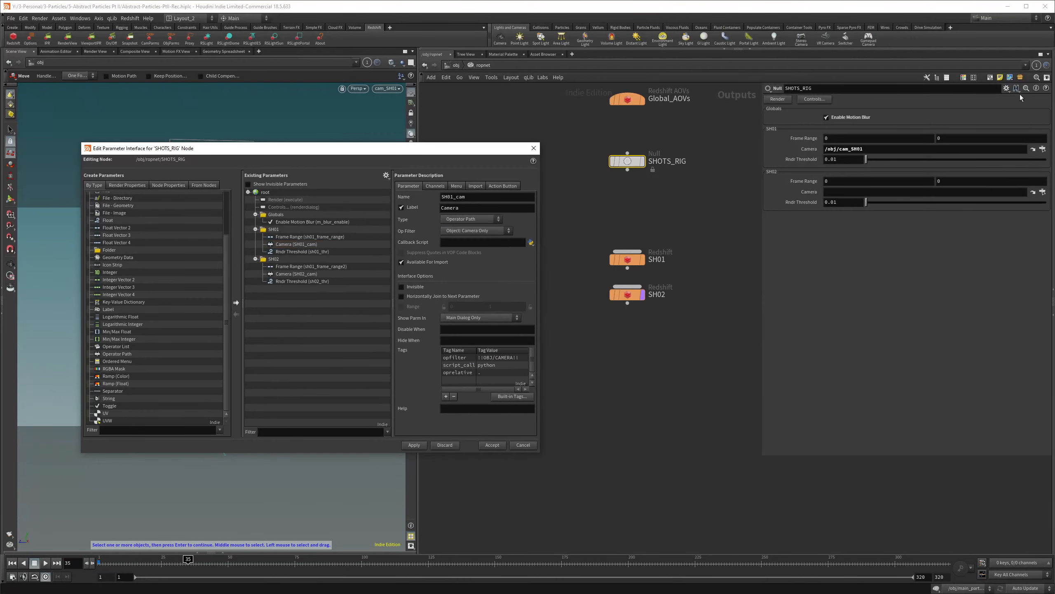
{"action": "left_click", "coordinate": [291, 273]}
{"action": "left_click", "coordinate": [476, 230]}
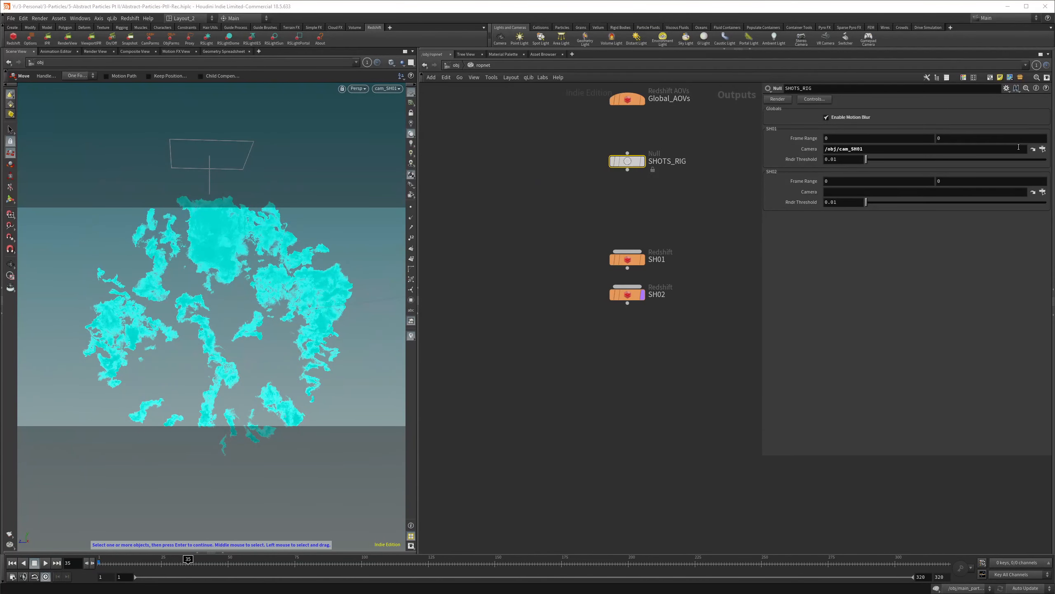
{"action": "left_click", "coordinate": [1043, 149]}
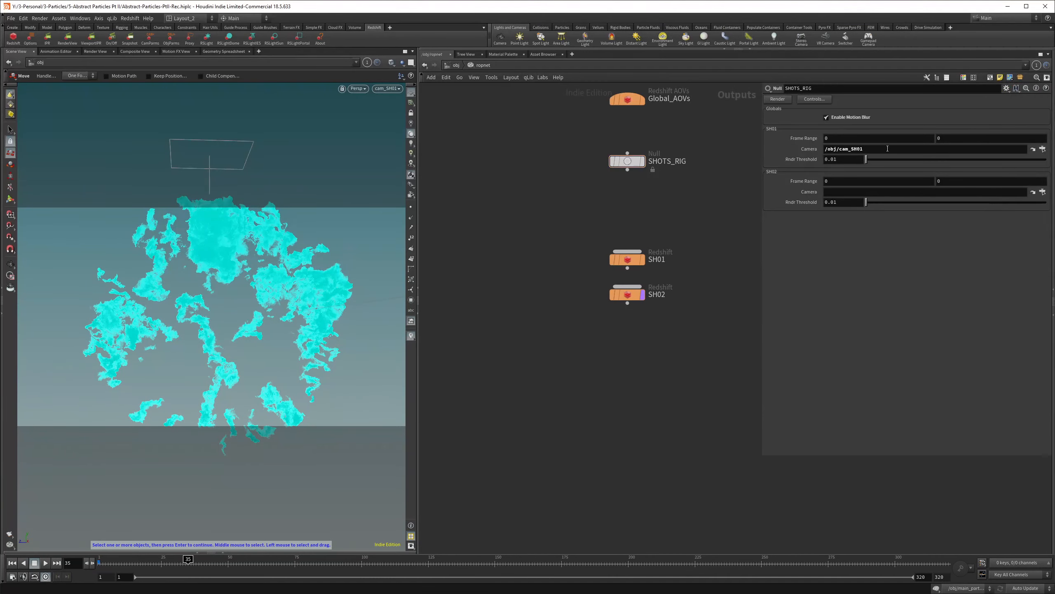
- Copy the SH01 camera path to SH02, change it to /obj/cam_SH02, and save the scene back at the object level
{"action": "left_click_drag", "start_coordinate": [887, 148], "coordinate": [807, 151]}
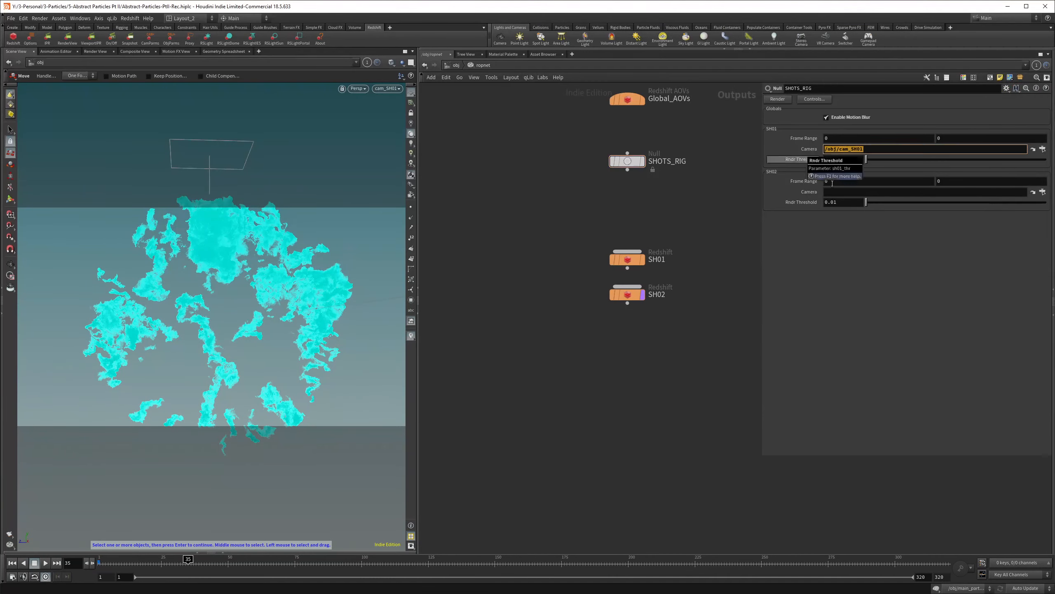
{"action": "key", "text": "ctrl+c"}
{"action": "left_click", "coordinate": [861, 193]}
{"action": "key", "text": "ctrl+v"}
{"action": "left_click_drag", "start_coordinate": [865, 194], "coordinate": [860, 195]}
{"action": "type", "text": "2"}
{"action": "key", "text": "Return"}
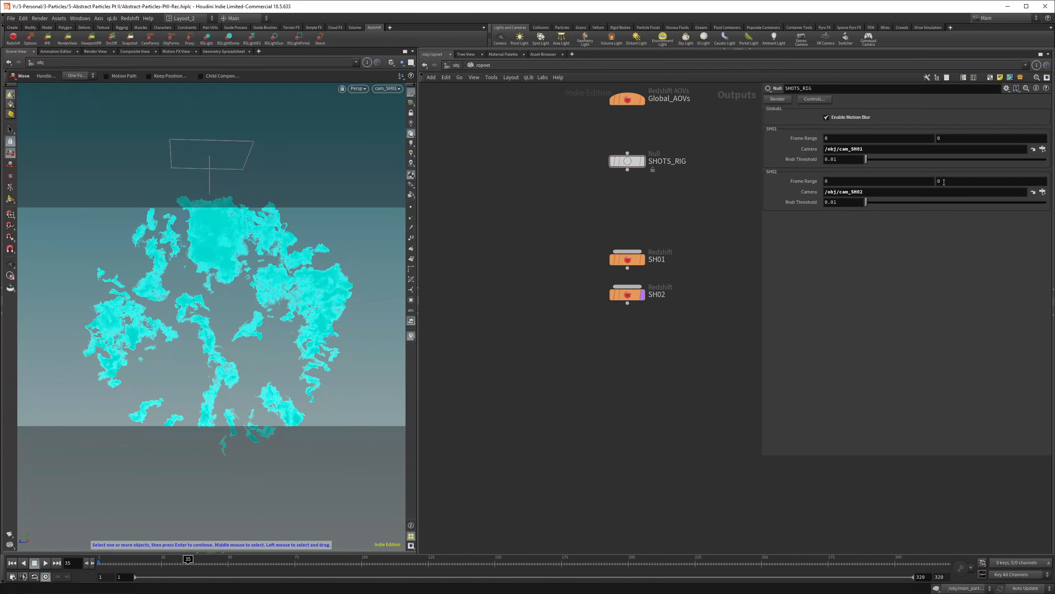
{"action": "key", "text": "u"}
{"action": "key", "text": "ctrl+s"}
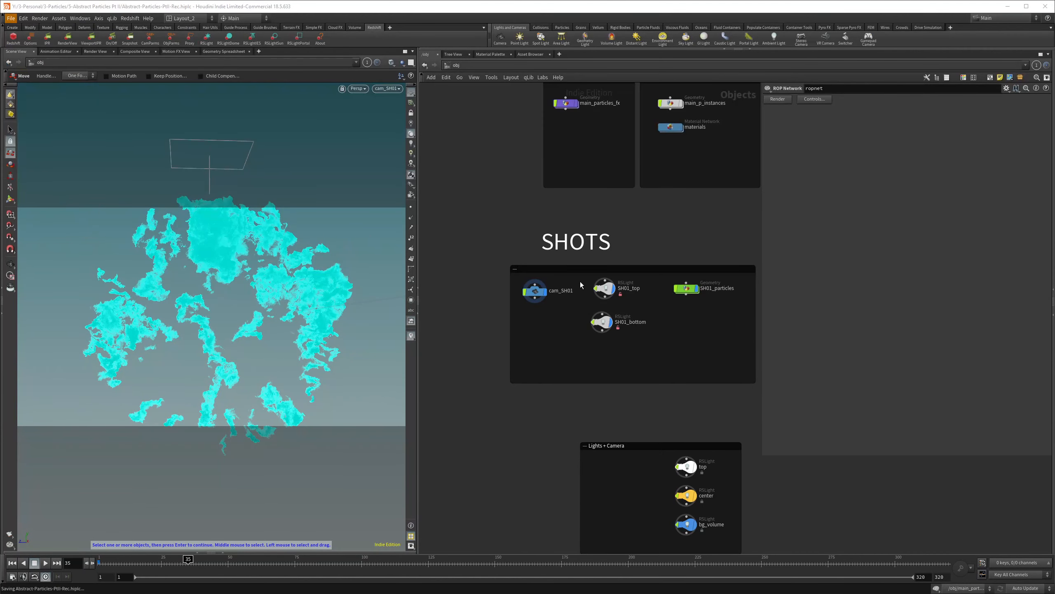
- Enable Render Object as Particles in the Redshift settings of SH01_particles
{"action": "scroll", "coordinate": [682, 203], "scroll_direction": "down", "scroll_amount": 2}
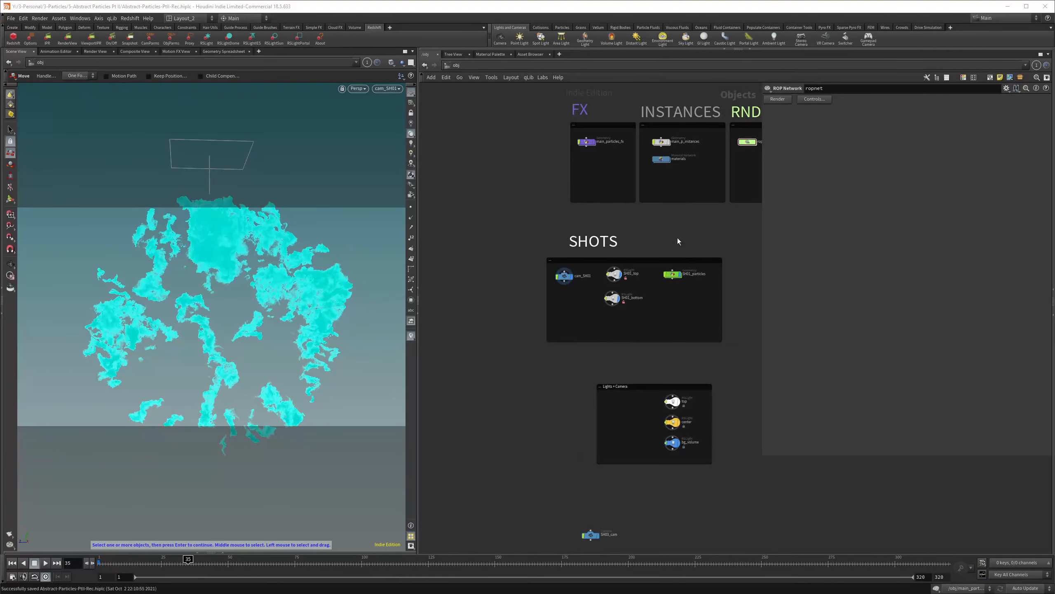
{"action": "scroll", "coordinate": [670, 257], "scroll_direction": "up", "scroll_amount": 4}
{"action": "left_click", "coordinate": [655, 262]}
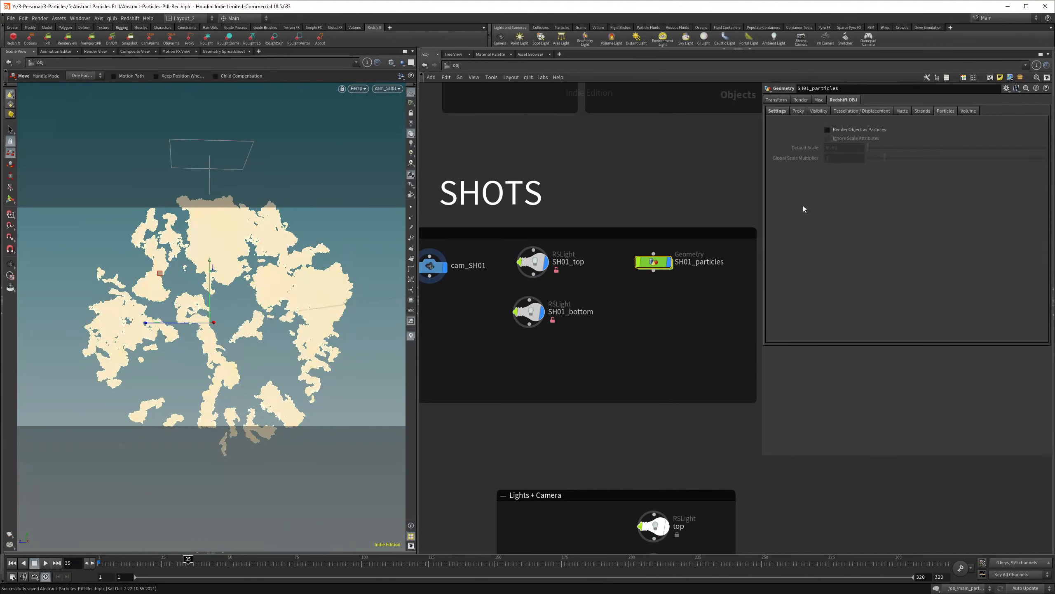
{"action": "left_click", "coordinate": [828, 130]}
- Open the Redshift Render View and choose the render node it should render from
{"action": "left_click", "coordinate": [67, 38]}
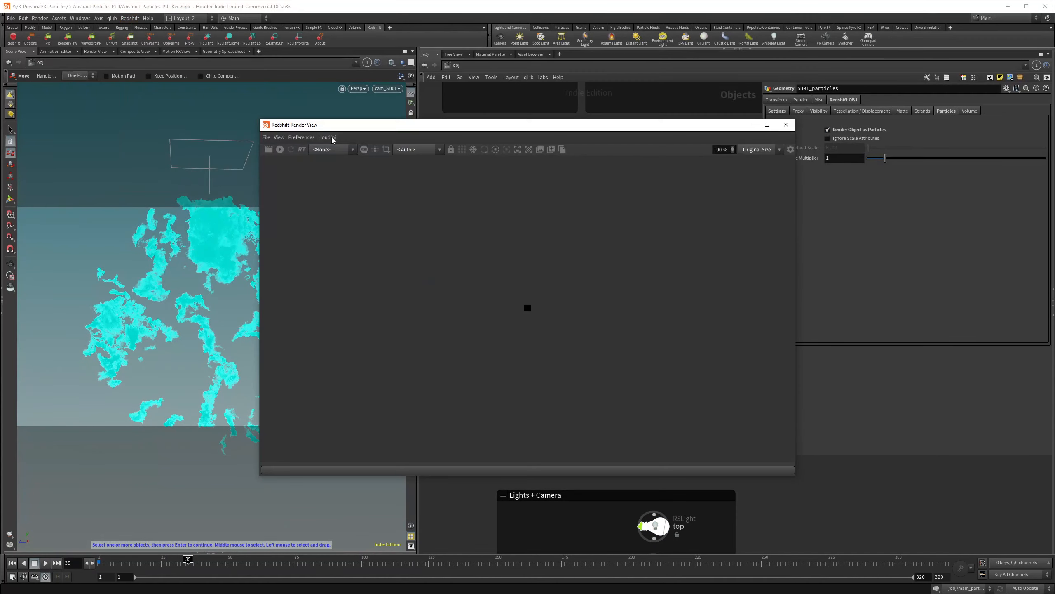
{"action": "left_click", "coordinate": [327, 137]}
{"action": "mouse_move", "coordinate": [357, 148]}
{"action": "left_click", "coordinate": [435, 157]}
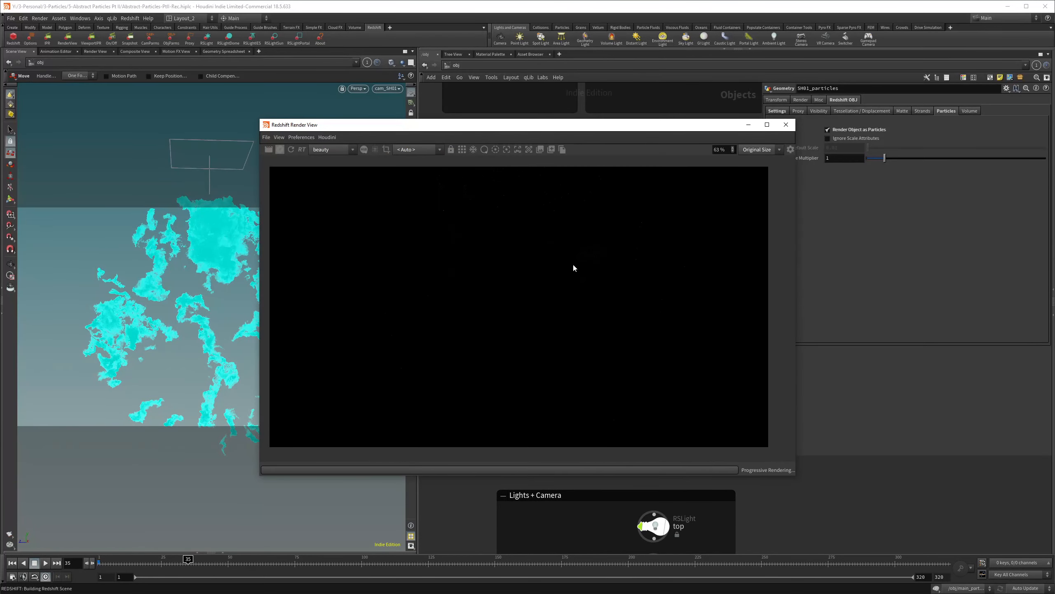
- Place the render window beside the network and raise the exposure of the SH01_top light
{"action": "left_click_drag", "start_coordinate": [545, 125], "coordinate": [254, 96]}
{"action": "left_click", "coordinate": [533, 261]}
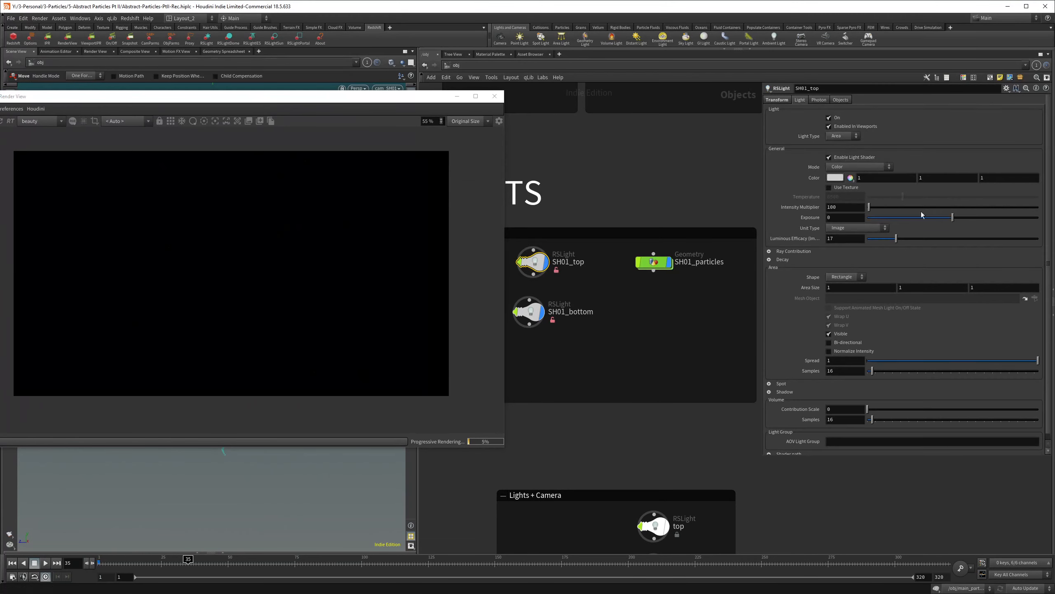
{"action": "left_click_drag", "start_coordinate": [953, 220], "coordinate": [1002, 219]}
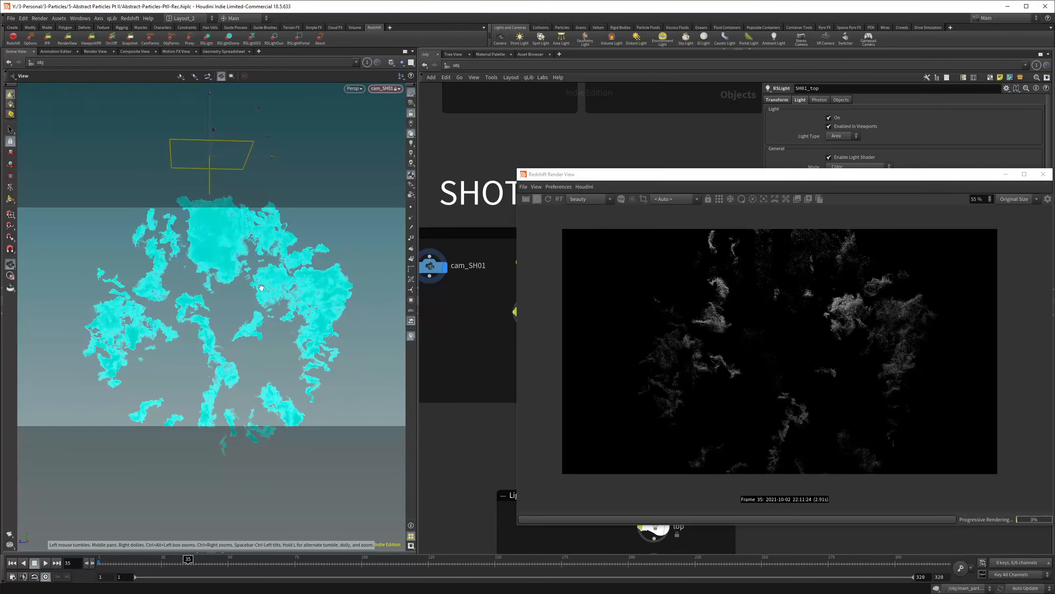
- Pull cam_SH01 back to frame more of the particles and inspect the updated render up close
{"action": "scroll", "coordinate": [309, 318], "scroll_direction": "down", "scroll_amount": 3}
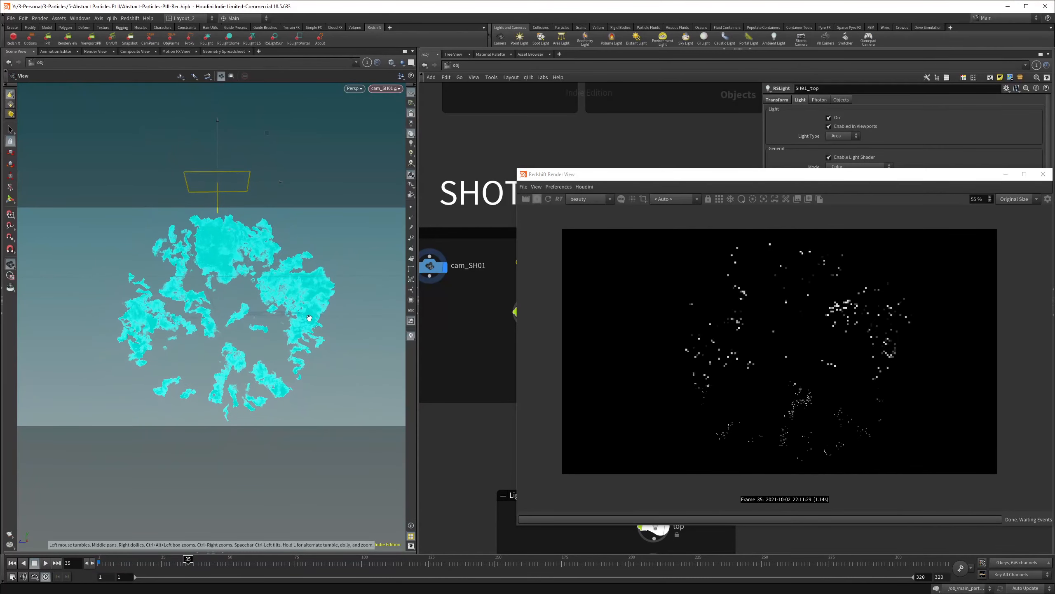
{"action": "key", "text": "t"}
{"action": "scroll", "coordinate": [675, 334], "scroll_direction": "up", "scroll_amount": 8}
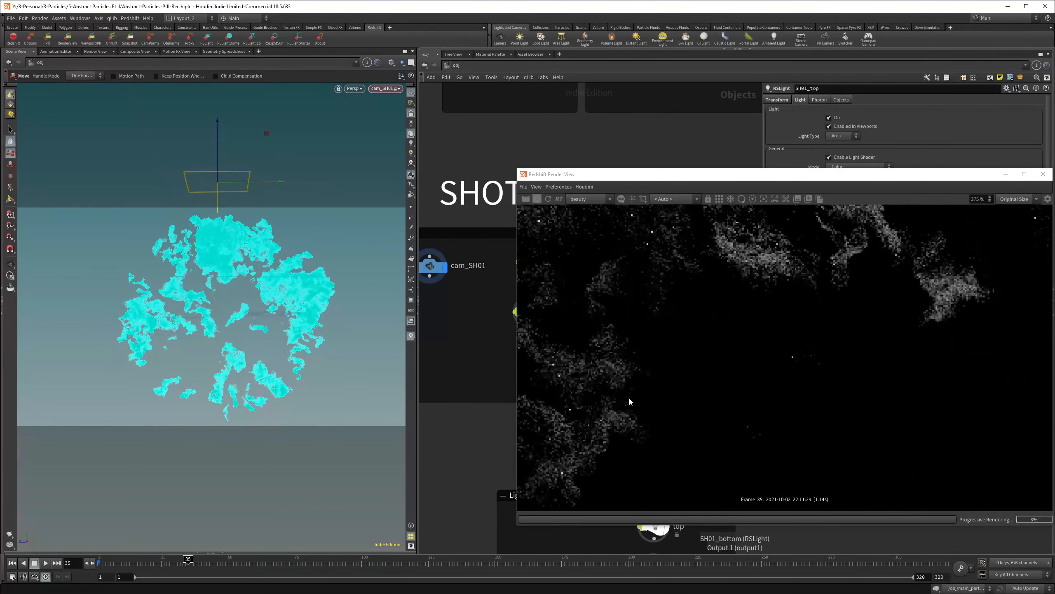
{"action": "scroll", "coordinate": [690, 358], "scroll_direction": "down", "scroll_amount": 8}
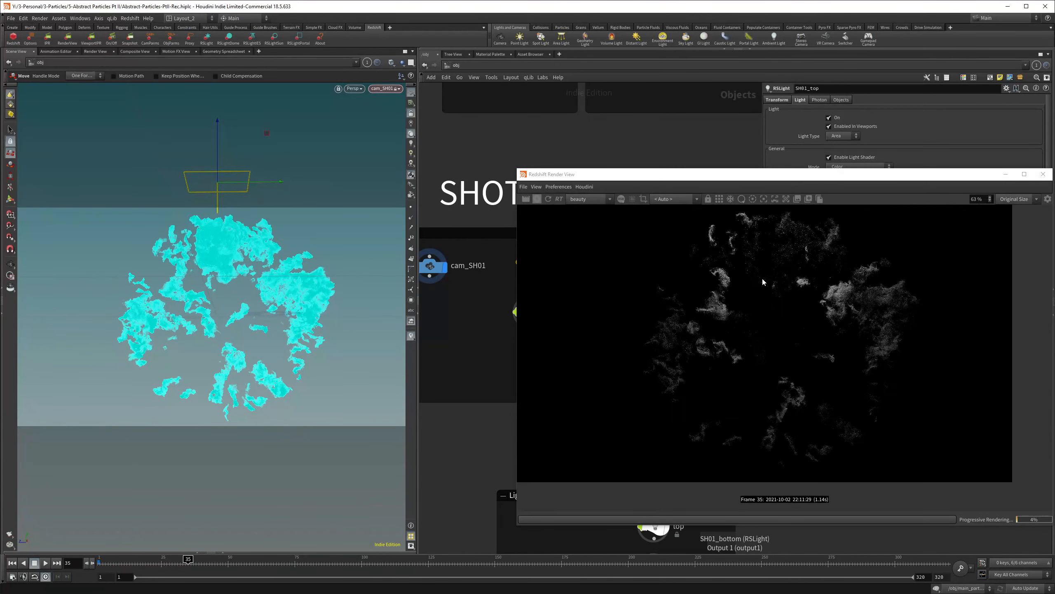
- Assign the material /obj/materials/main_particles to SH01_particles
{"action": "left_click_drag", "start_coordinate": [665, 174], "coordinate": [148, 152]}
{"action": "left_click", "coordinate": [654, 261]}
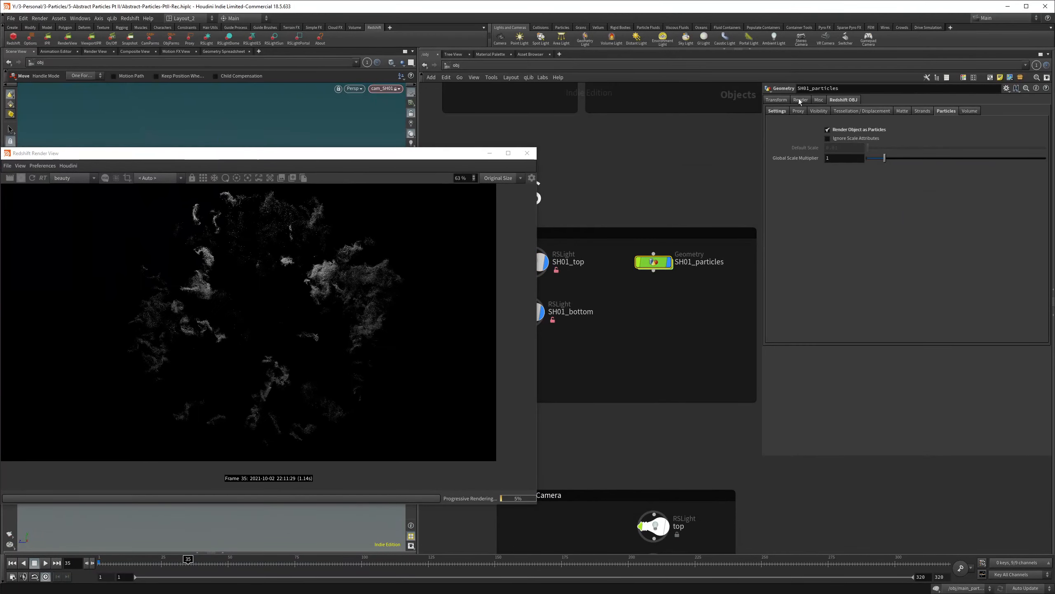
{"action": "left_click", "coordinate": [800, 102]}
{"action": "left_click", "coordinate": [1044, 111]}
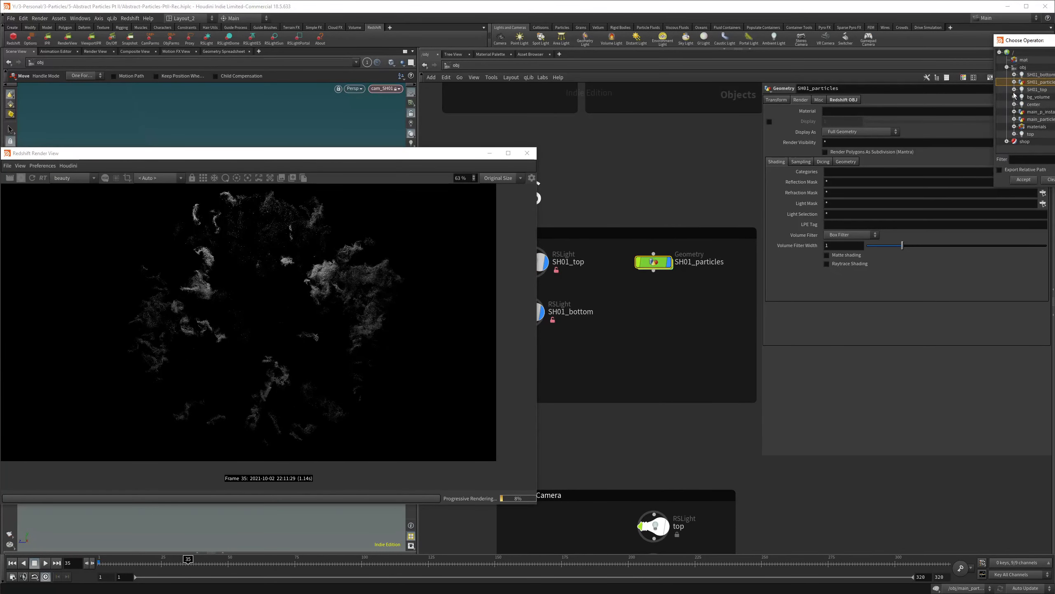
{"action": "left_click", "coordinate": [1014, 126]}
{"action": "left_click", "coordinate": [1024, 180]}
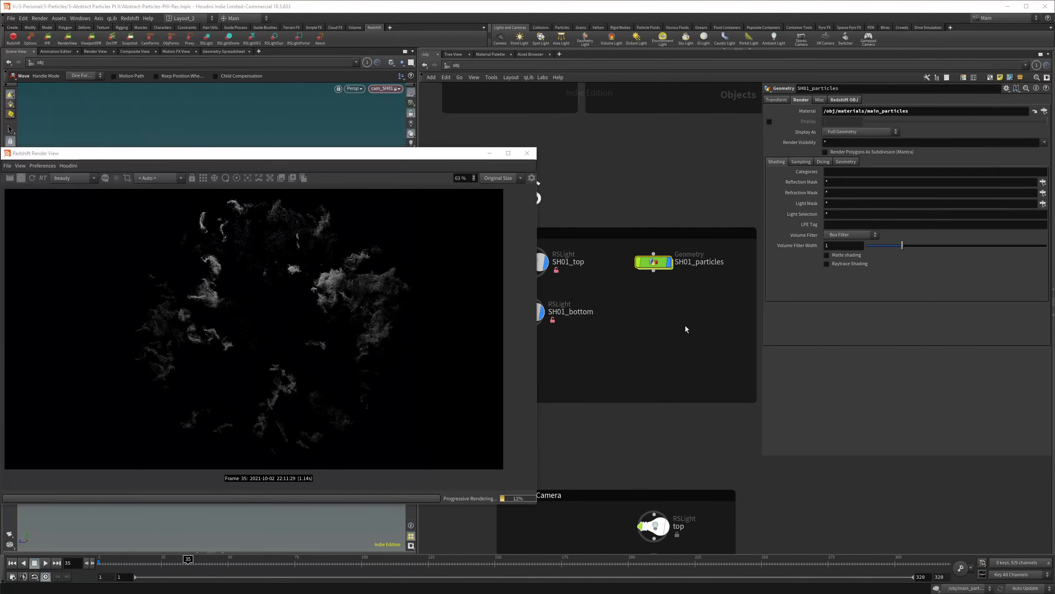
- Inside the main_particles material, apply the Aluminium preset to Material1
{"action": "scroll", "coordinate": [686, 328], "scroll_direction": "up", "scroll_amount": 5}
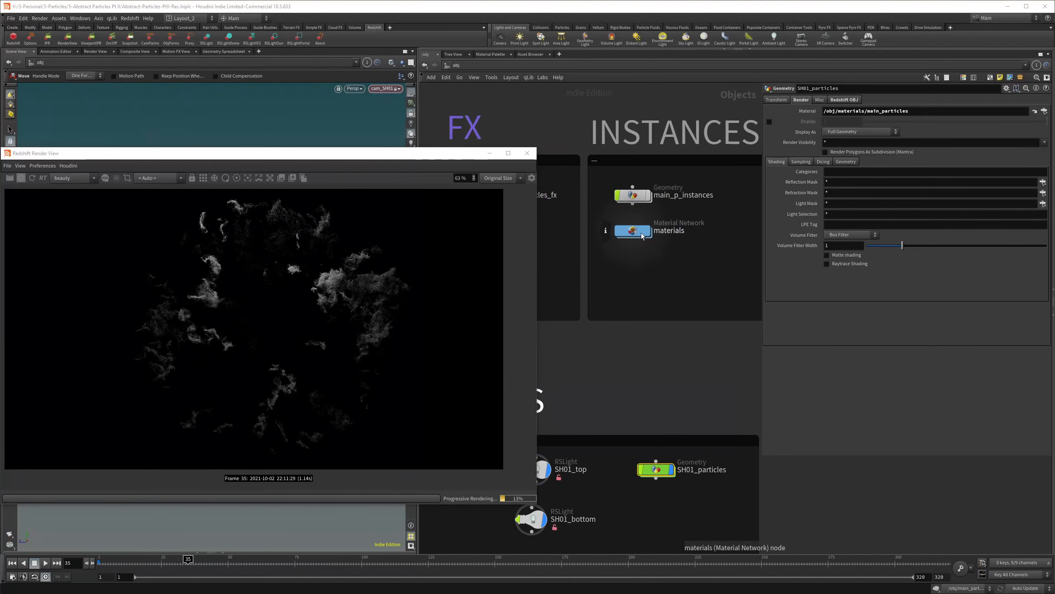
{"action": "double_click", "coordinate": [642, 234]}
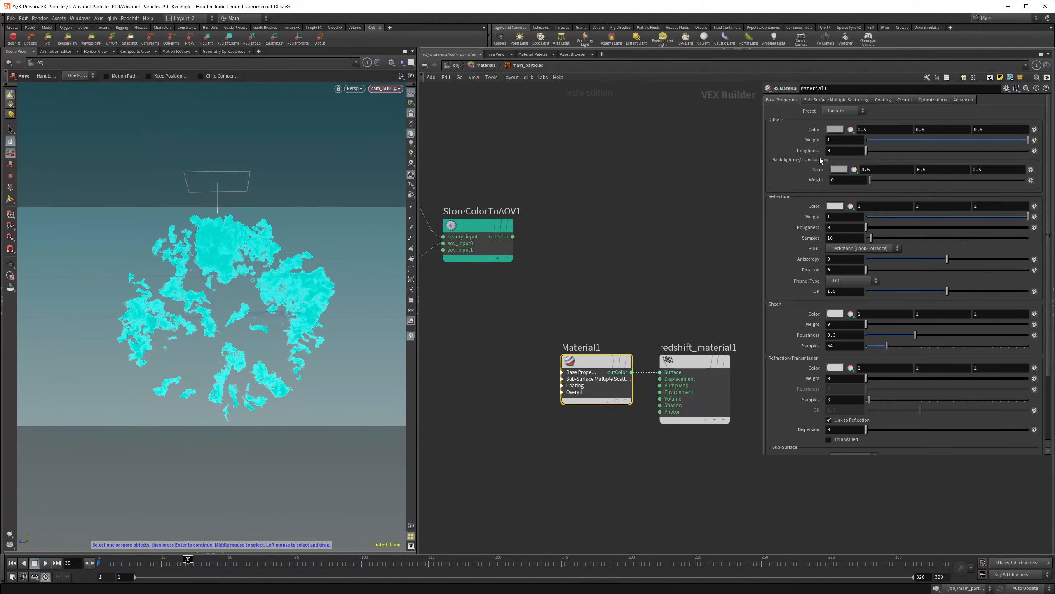
{"action": "left_click", "coordinate": [843, 111]}
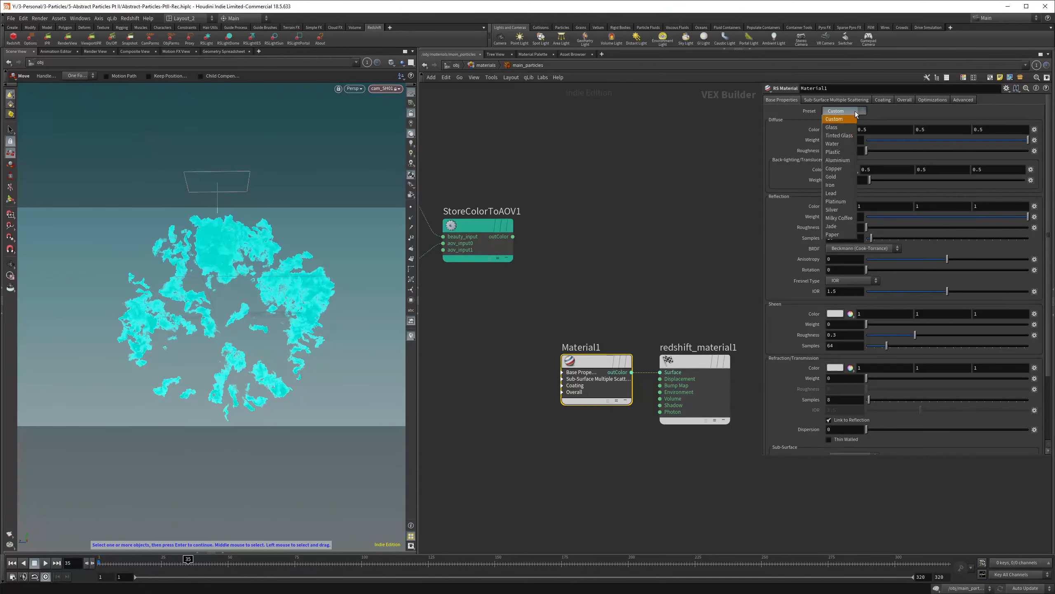
{"action": "left_click", "coordinate": [839, 162]}
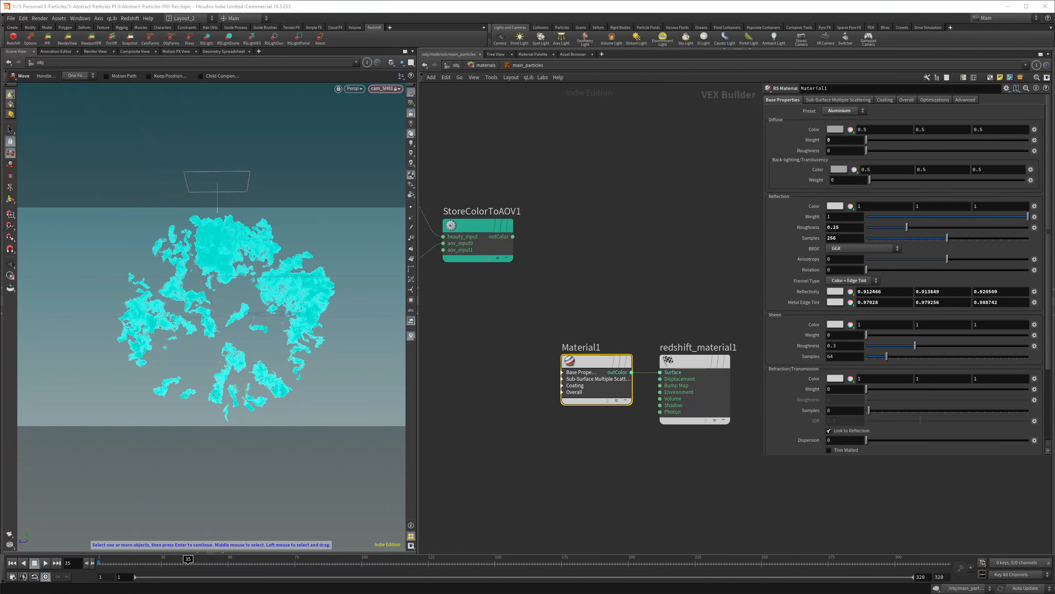
- Set Material1's diffuse color to a light grey of 0.75 and its diffuse weight to 0.1
{"action": "left_click", "coordinate": [835, 130]}
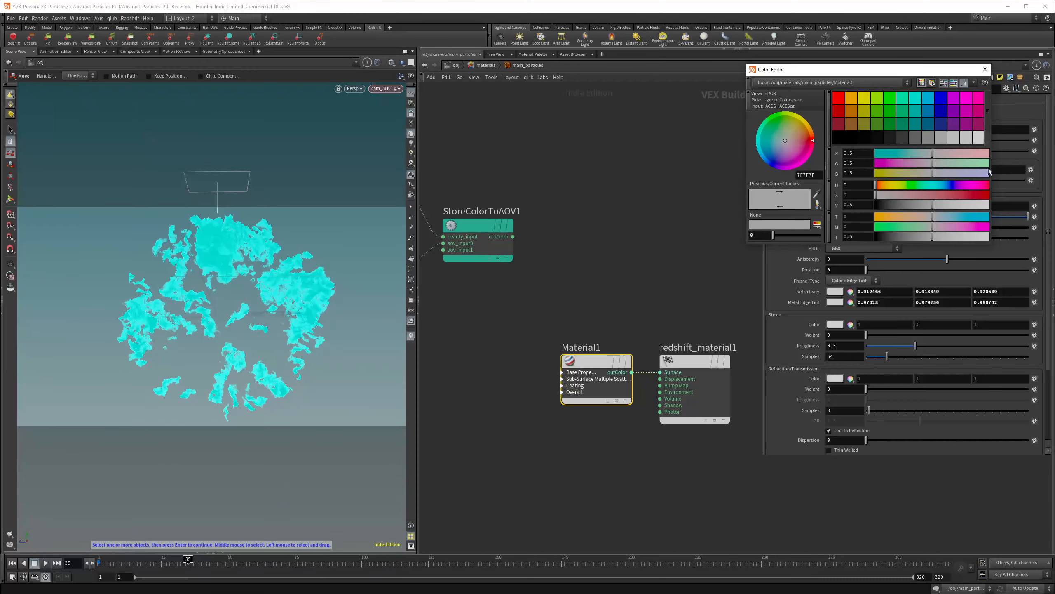
{"action": "left_click", "coordinate": [968, 141]}
{"action": "left_click", "coordinate": [985, 69]}
{"action": "left_click", "coordinate": [844, 142]}
{"action": "type", "text": ".1"}
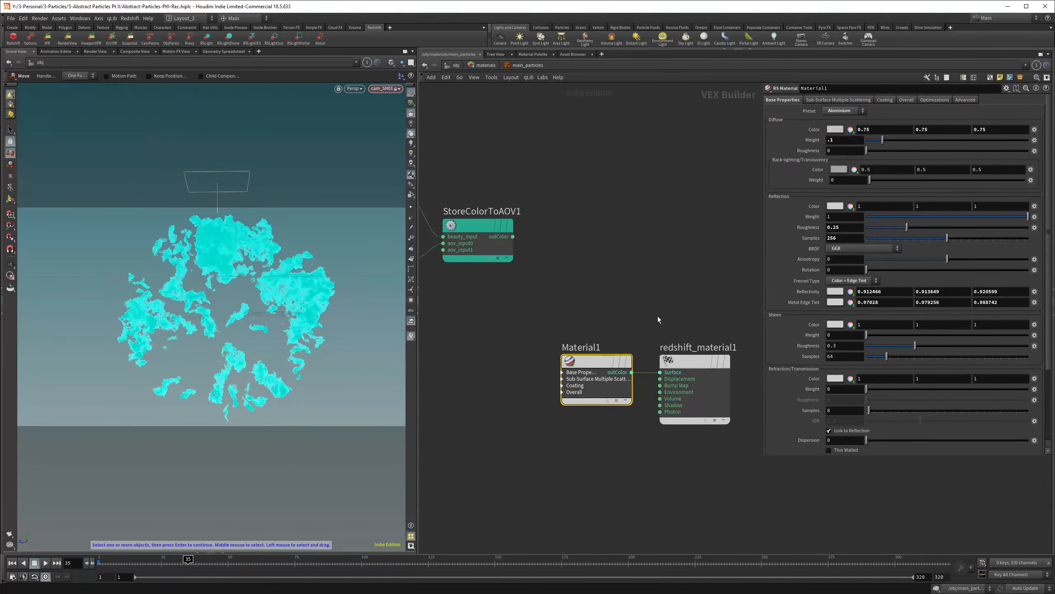
- Add an RS Fresnel node beside Material1 and connect its output to Material1's refl_weight input
{"action": "scroll", "coordinate": [535, 327], "scroll_direction": "up", "scroll_amount": 2}
{"action": "key", "text": "Tab"}
{"action": "type", "text": "fr"}
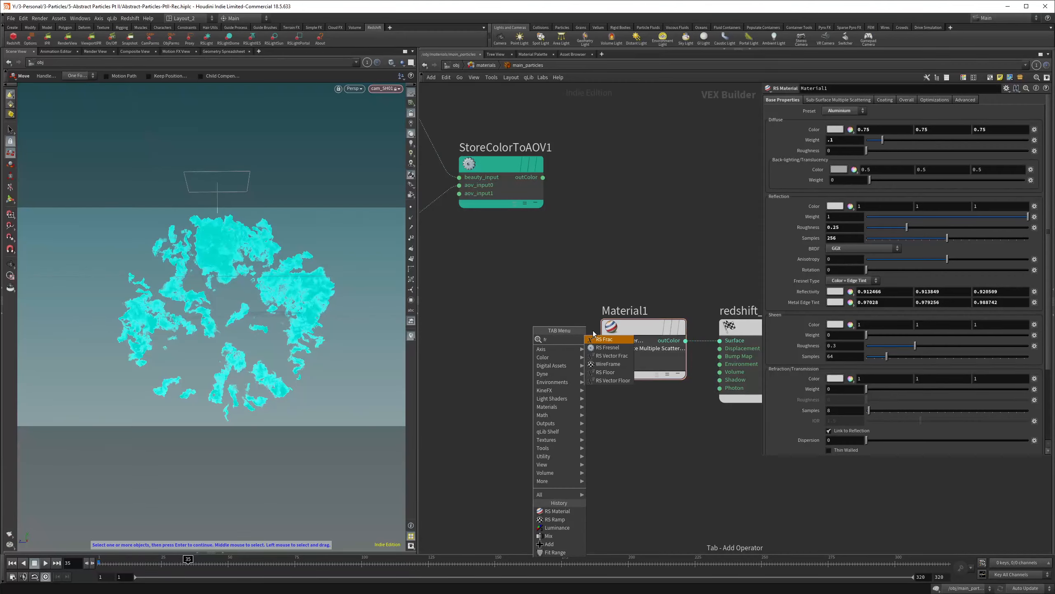
{"action": "left_click", "coordinate": [623, 349]}
{"action": "left_click", "coordinate": [540, 357]}
{"action": "left_click", "coordinate": [602, 340]}
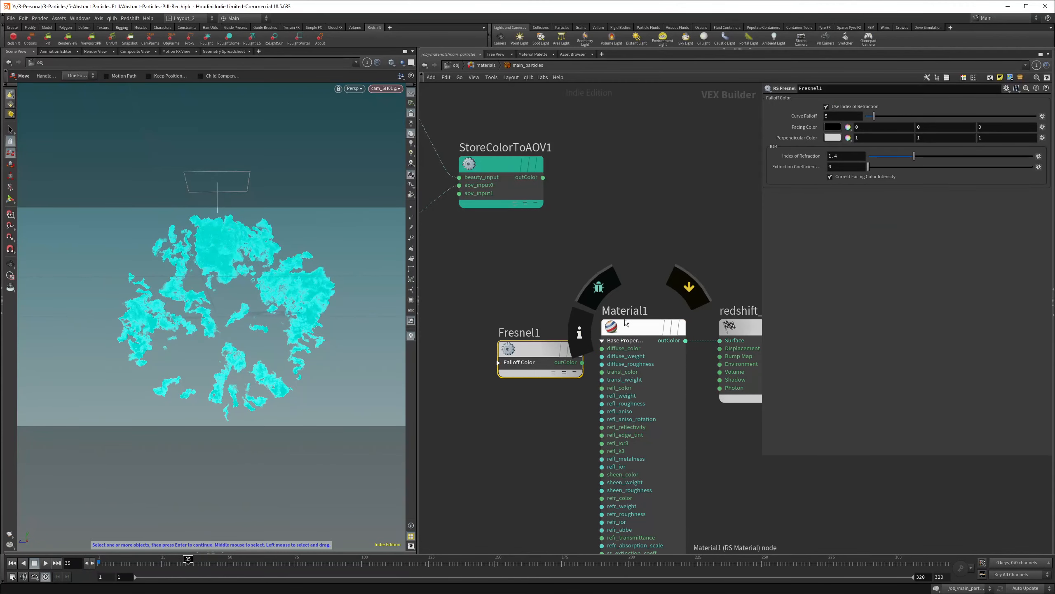
{"action": "left_click", "coordinate": [626, 326]}
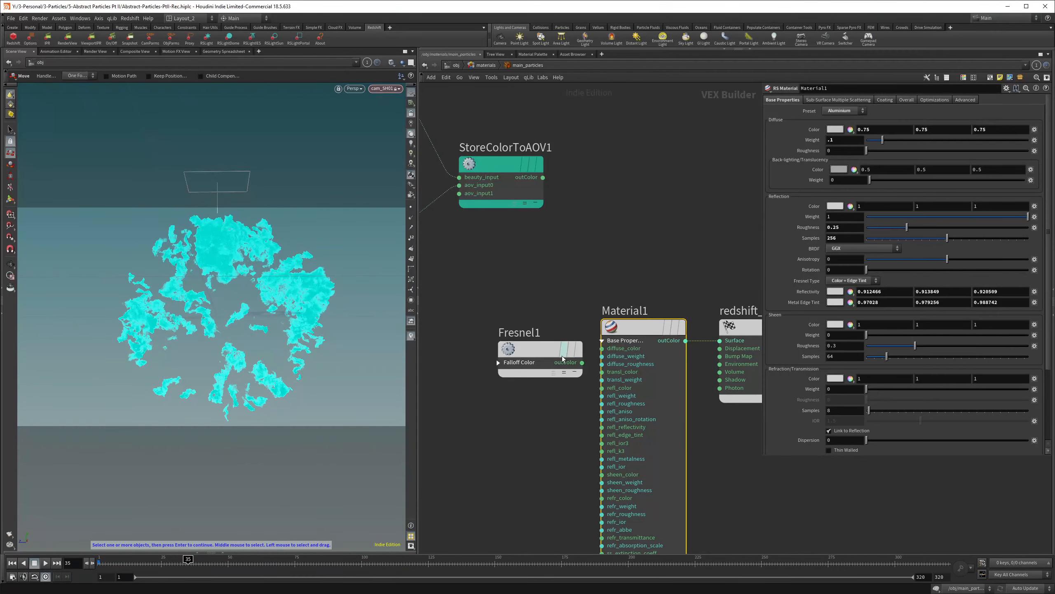
{"action": "left_click_drag", "start_coordinate": [564, 358], "coordinate": [602, 395]}
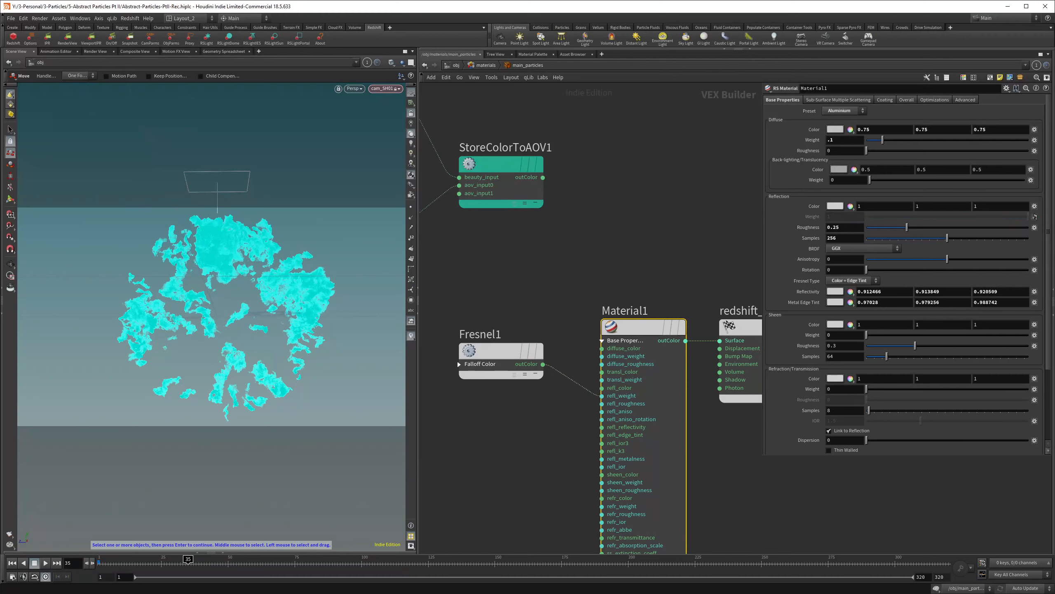
- Set the Fresnel node's index of refraction to 3
{"action": "left_click", "coordinate": [513, 351]}
{"action": "double_click", "coordinate": [832, 155]}
{"action": "type", "text": "3"}
{"action": "key", "text": "Return"}
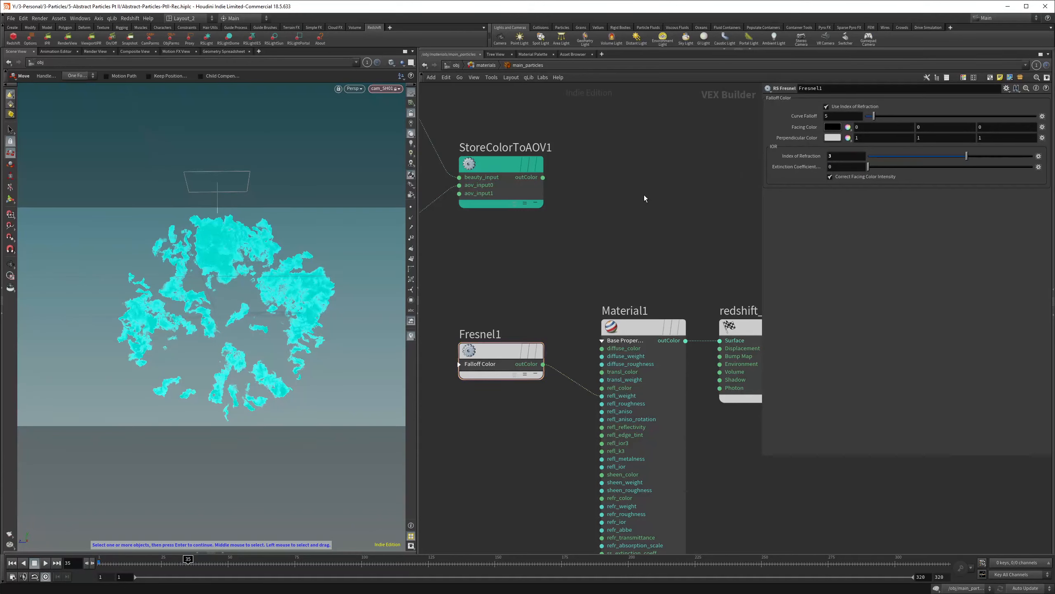
- Set Material1's reflection roughness to 0.35
{"action": "left_click", "coordinate": [643, 327]}
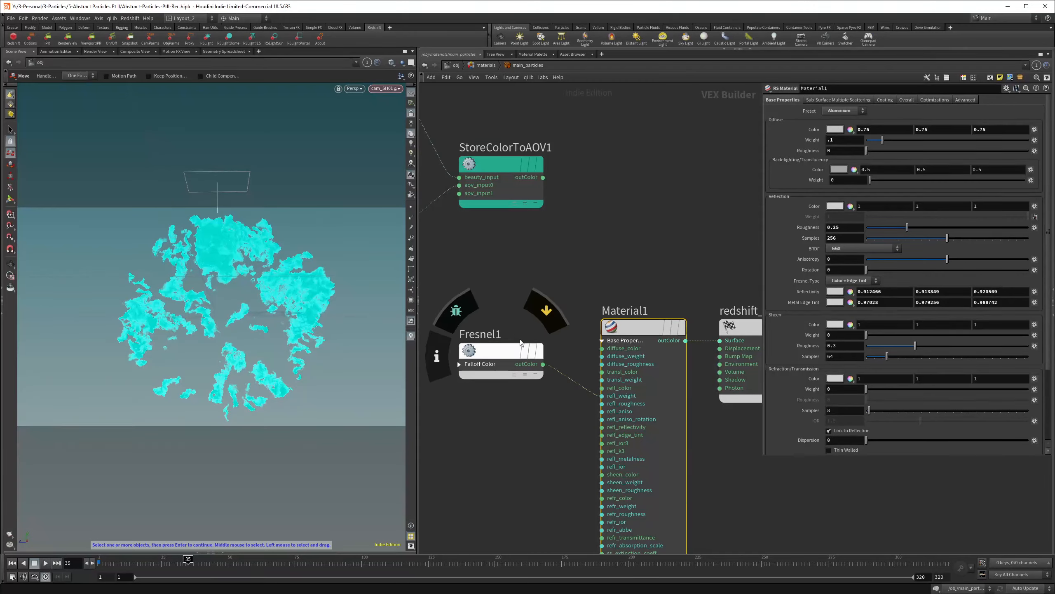
{"action": "left_click", "coordinate": [837, 228]}
{"action": "key", "text": "BackSpace"}
{"action": "type", "text": "3"}
{"action": "key", "text": "Return"}
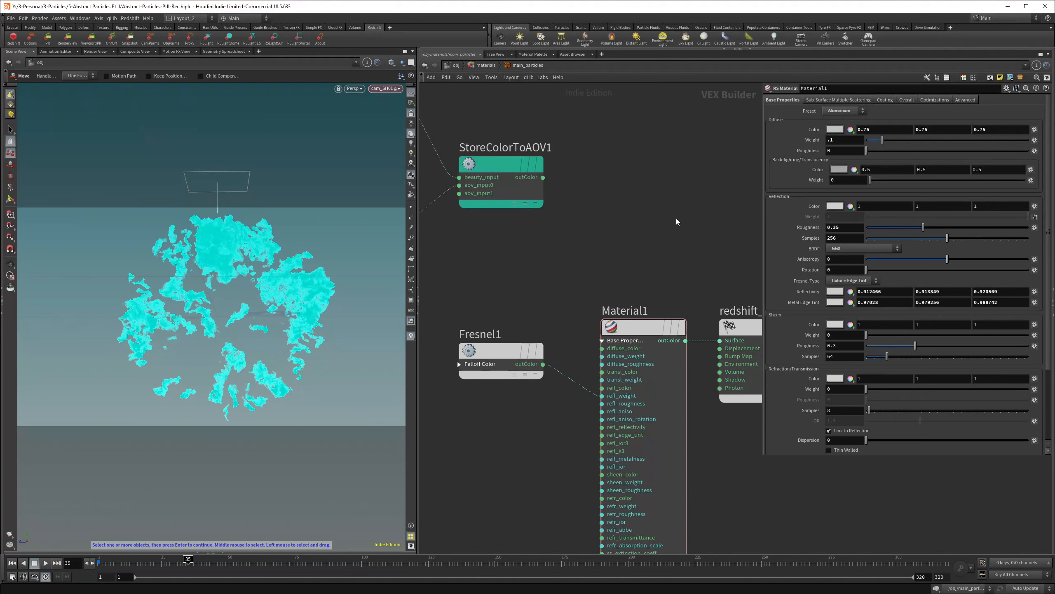
- Switch Material1's reflection Fresnel type to IOR with an IOR of 0
{"action": "left_click", "coordinate": [852, 281]}
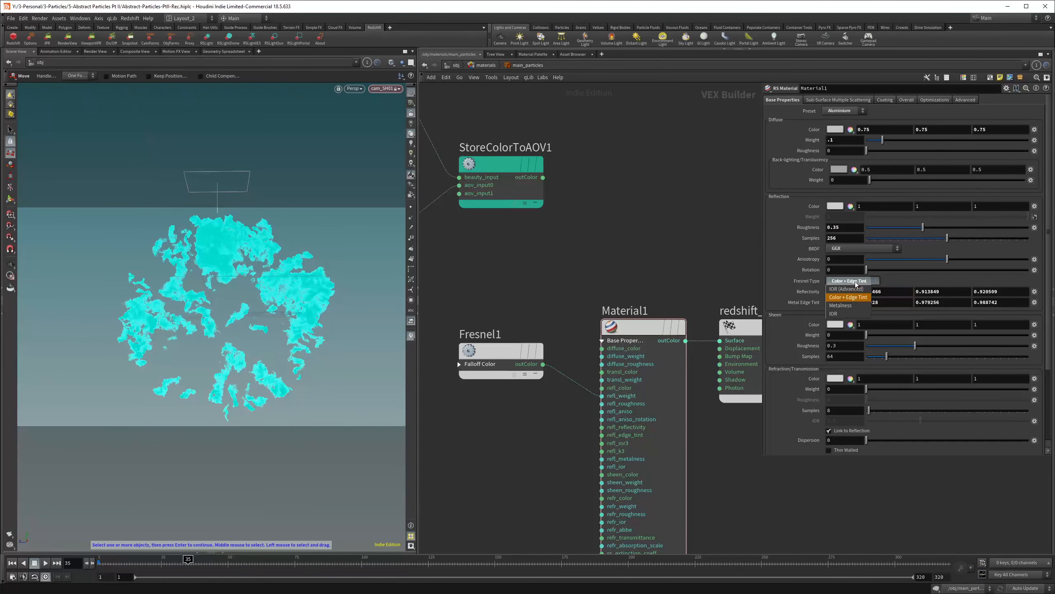
{"action": "left_click", "coordinate": [873, 305]}
{"action": "left_click_drag", "start_coordinate": [879, 296], "coordinate": [826, 298]}
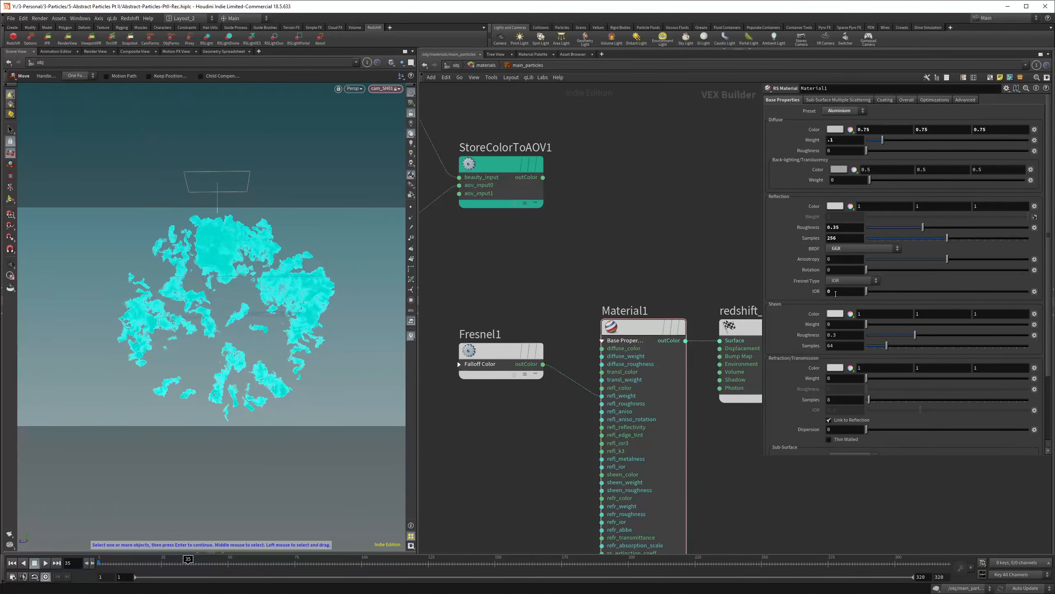
- Add an RS Color User Data node to the material network, placed below the Fresnel node
{"action": "scroll", "coordinate": [567, 289], "scroll_direction": "down", "scroll_amount": 3}
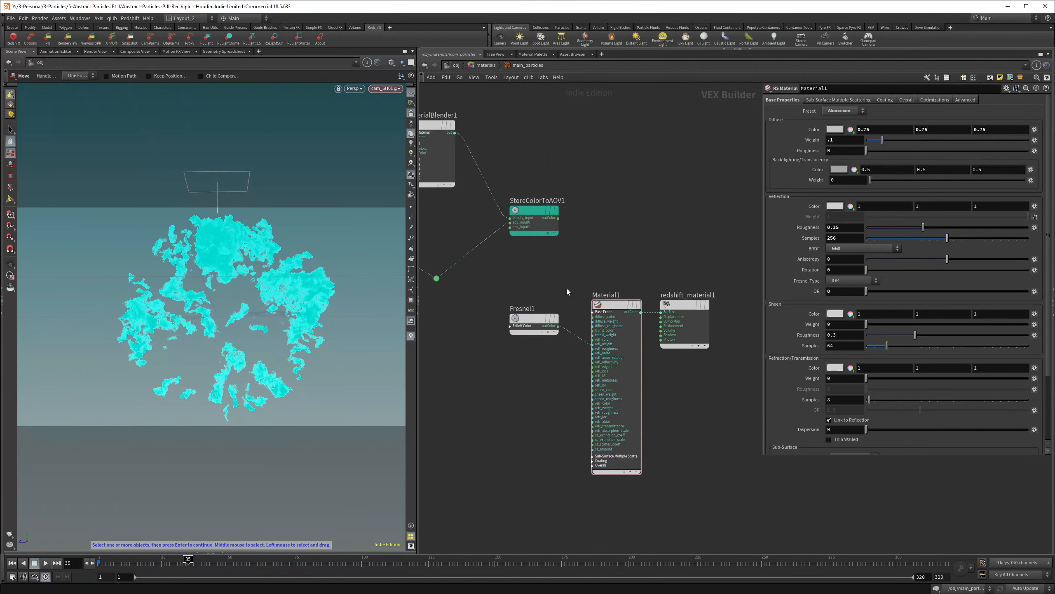
{"action": "key", "text": "Tab"}
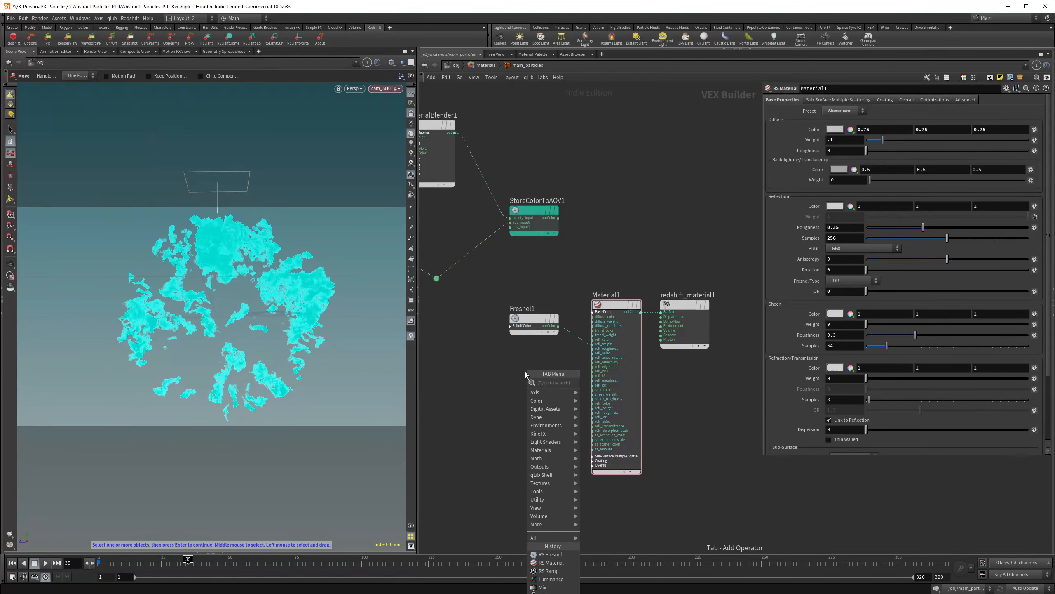
{"action": "type", "text": "coloat"}
{"action": "key", "text": "Return"}
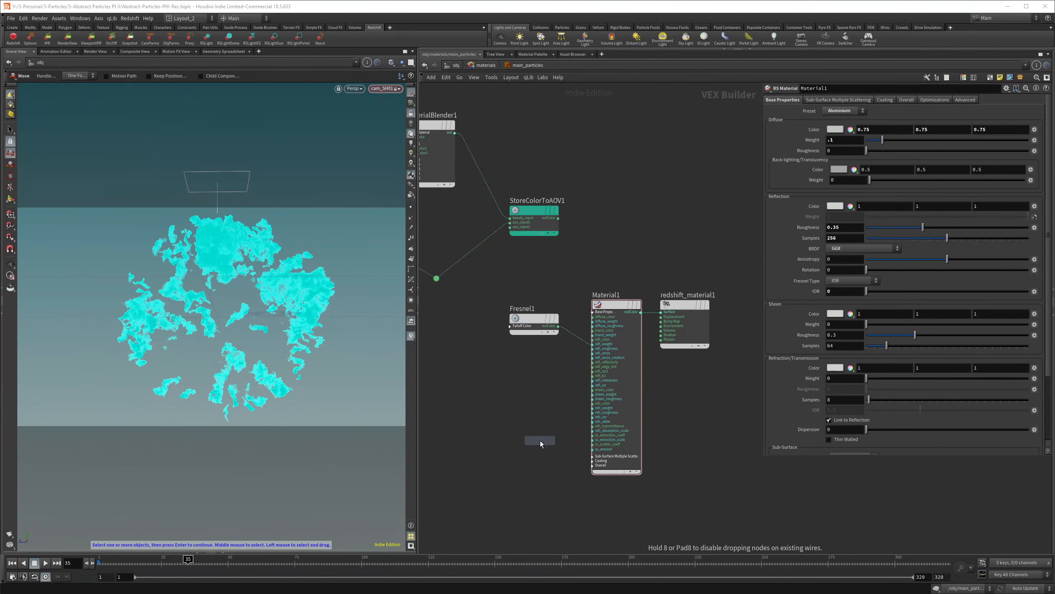
{"action": "left_click", "coordinate": [540, 441]}
{"action": "scroll", "coordinate": [531, 455], "scroll_direction": "up", "scroll_amount": 3}
- Set the color user data node's attribute name to Alpha and connect it to Material1's opacity_color input
{"action": "left_click_drag", "start_coordinate": [858, 99], "coordinate": [786, 98]}
{"action": "key", "text": "BackSpace"}
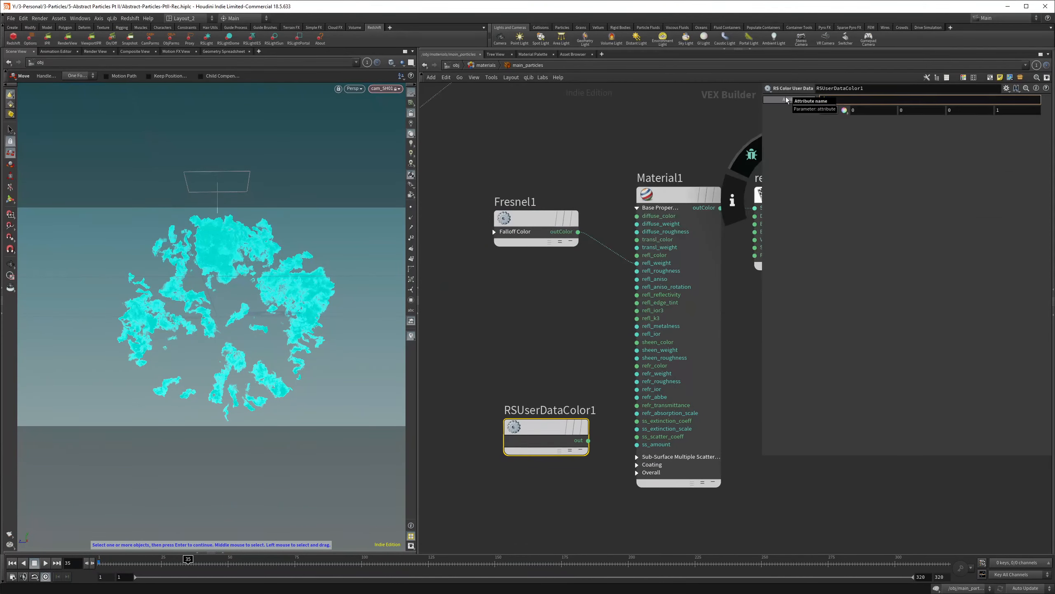
{"action": "type", "text": "Alpha"}
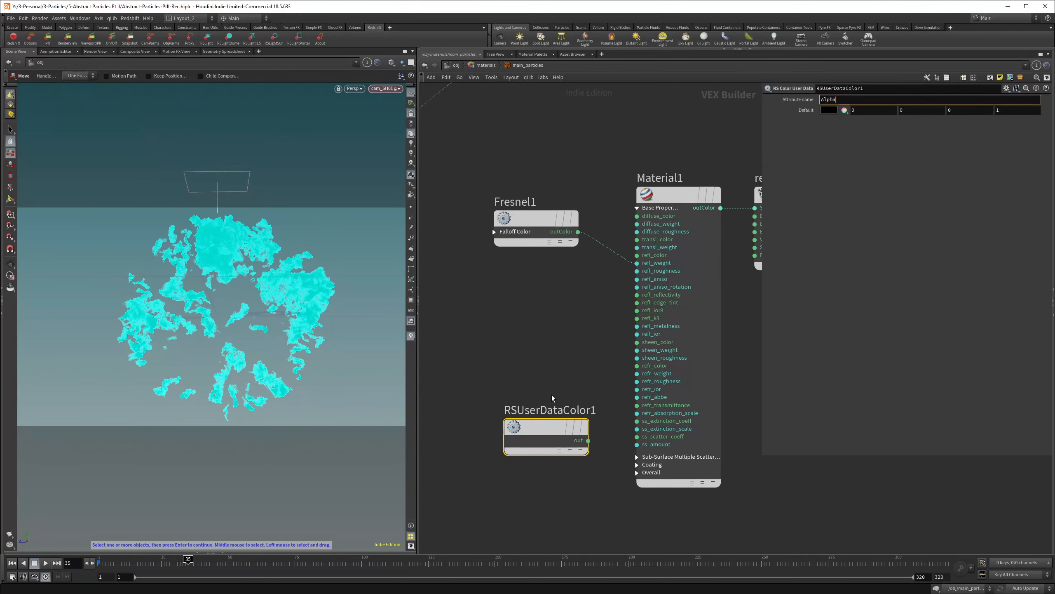
{"action": "key", "text": "Return"}
{"action": "left_click_drag", "start_coordinate": [588, 441], "coordinate": [618, 475]}
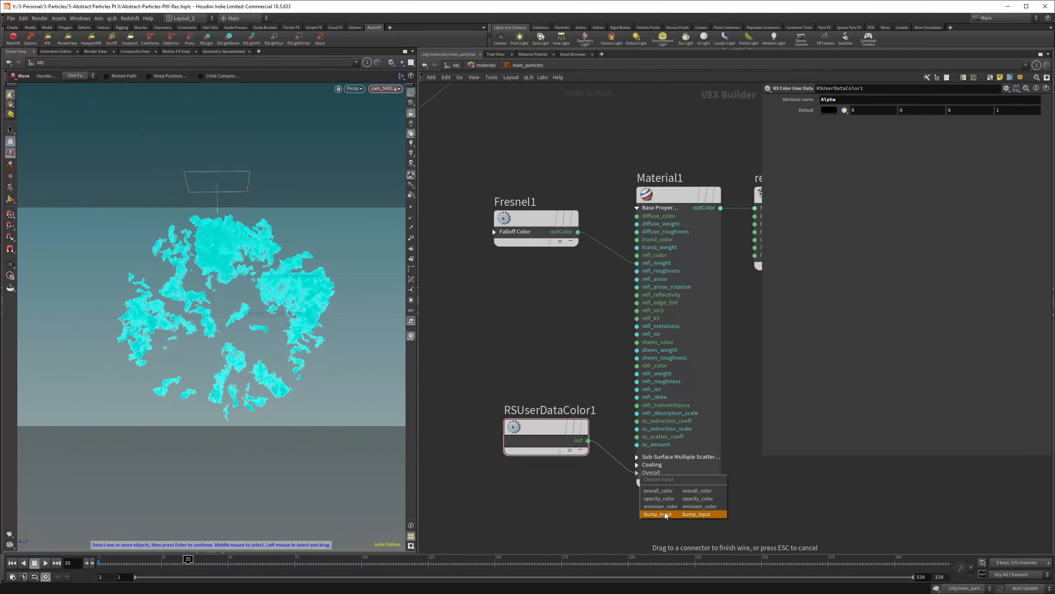
{"action": "left_click", "coordinate": [667, 501]}
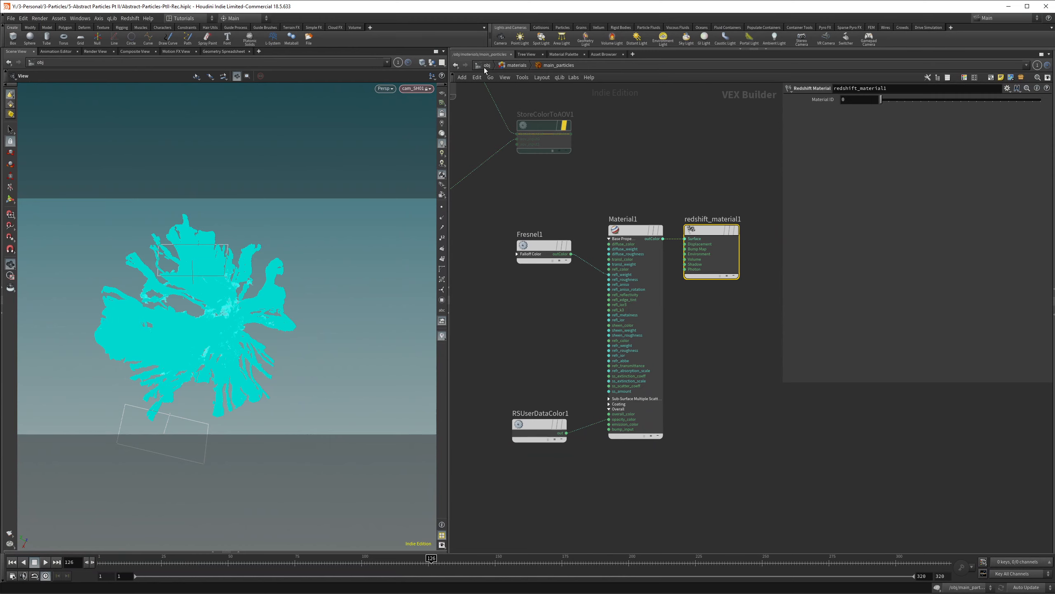
- Clear the material assignment on the SH01_particles object and check its Redshift particle settings
{"action": "left_click", "coordinate": [485, 65]}
{"action": "left_click_drag", "start_coordinate": [674, 381], "coordinate": [622, 349]}
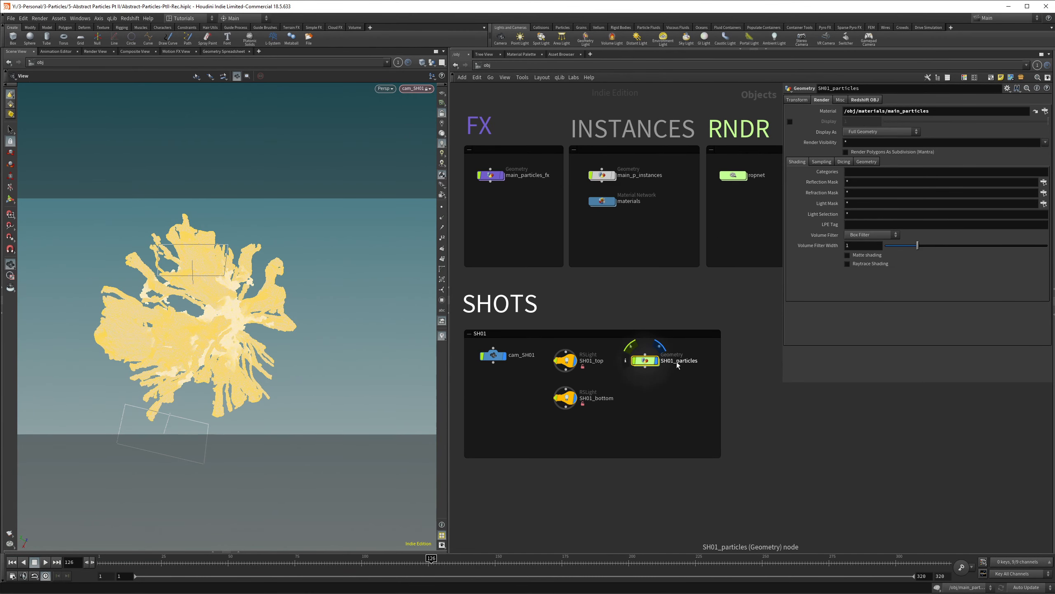
{"action": "left_click_drag", "start_coordinate": [940, 112], "coordinate": [788, 113]}
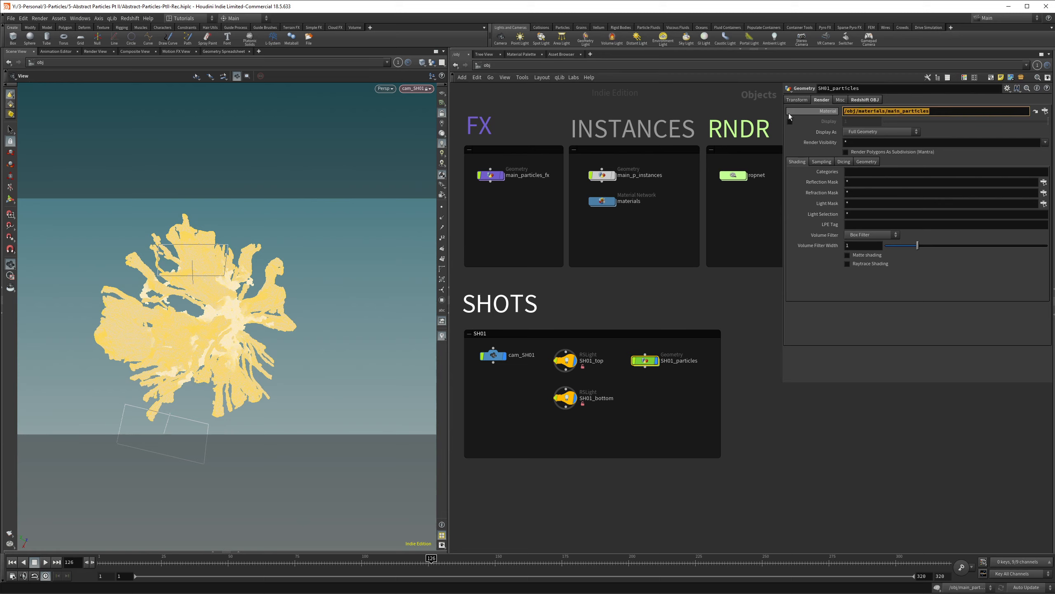
{"action": "key", "text": "BackSpace"}
{"action": "left_click", "coordinate": [864, 100]}
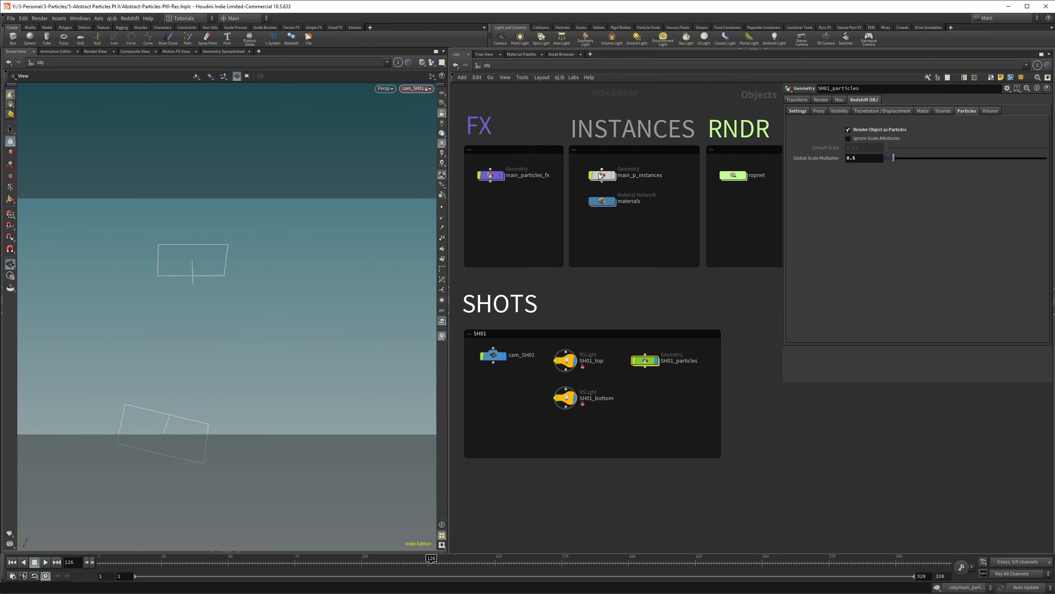
{"action": "left_click", "coordinate": [636, 313]}
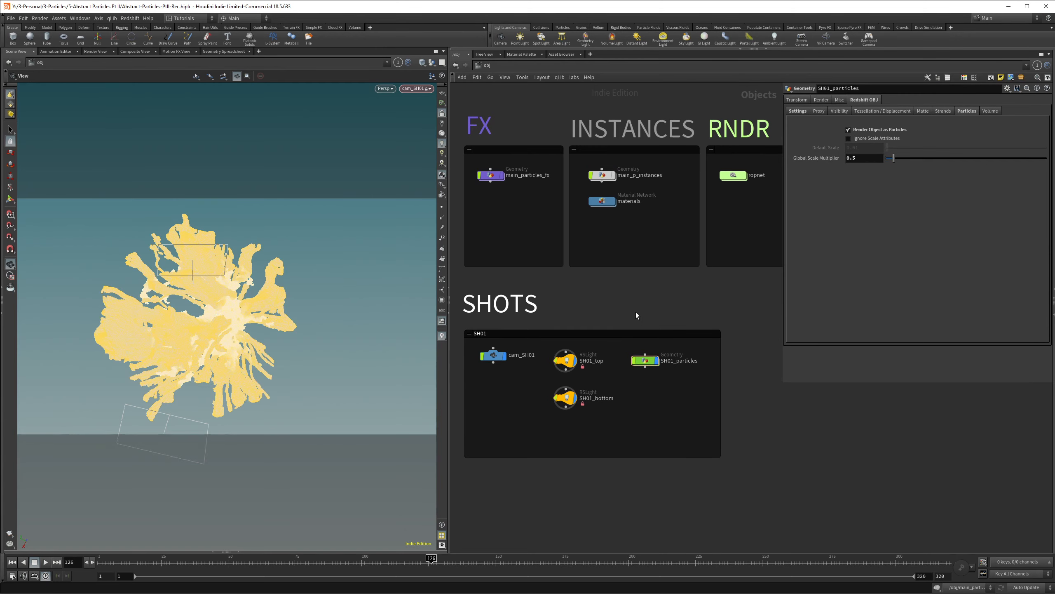
- Open the Redshift RenderView and examine the rendered SH01 particles both up close and in the full frame
{"action": "left_click", "coordinate": [129, 19]}
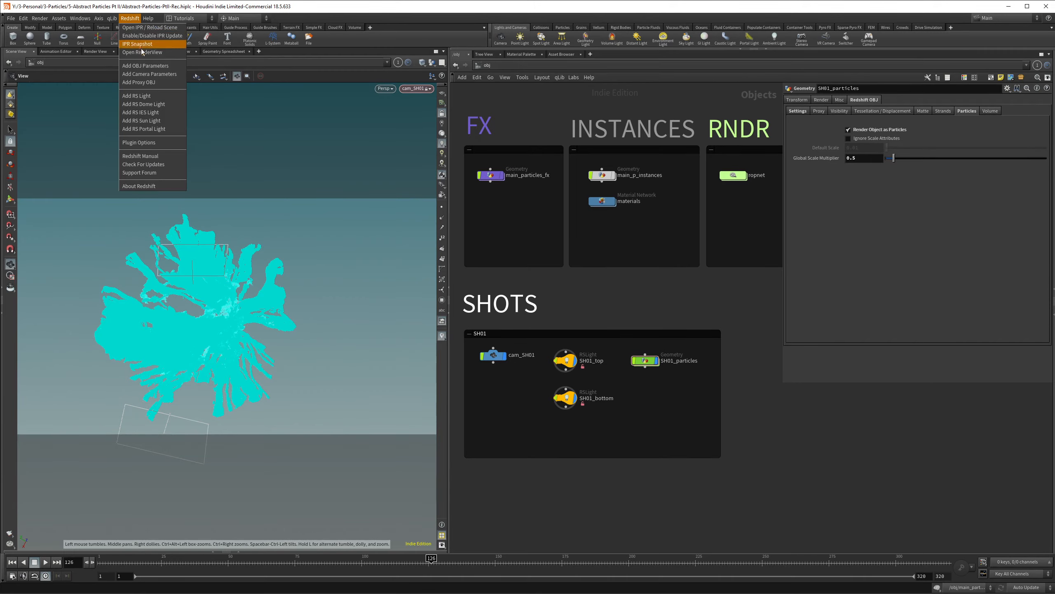
{"action": "left_click", "coordinate": [137, 43]}
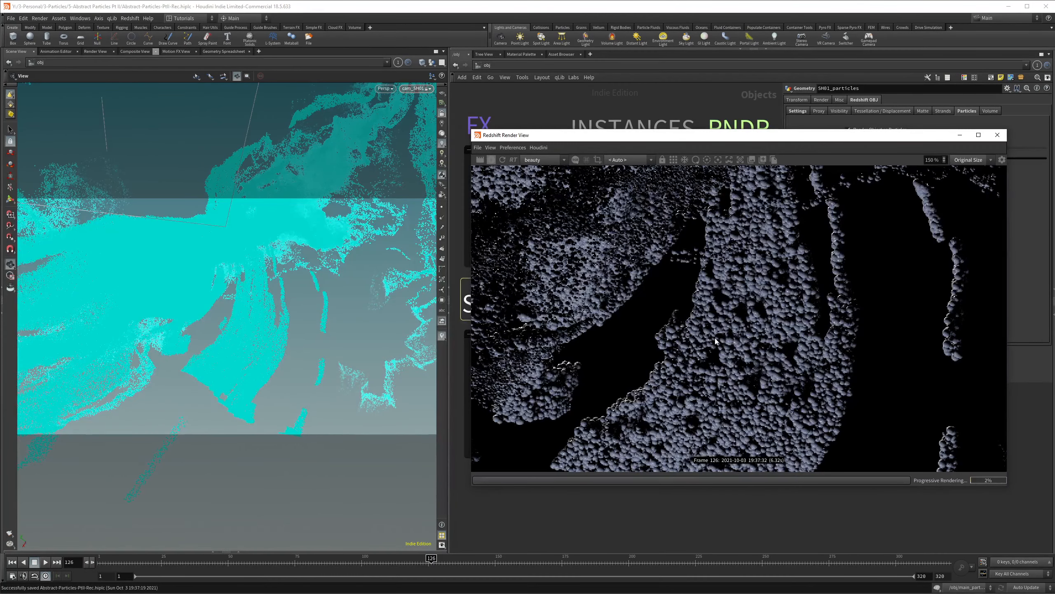
{"action": "scroll", "coordinate": [748, 282], "scroll_direction": "down", "scroll_amount": 5}
{"action": "scroll", "coordinate": [698, 259], "scroll_direction": "up", "scroll_amount": 3}
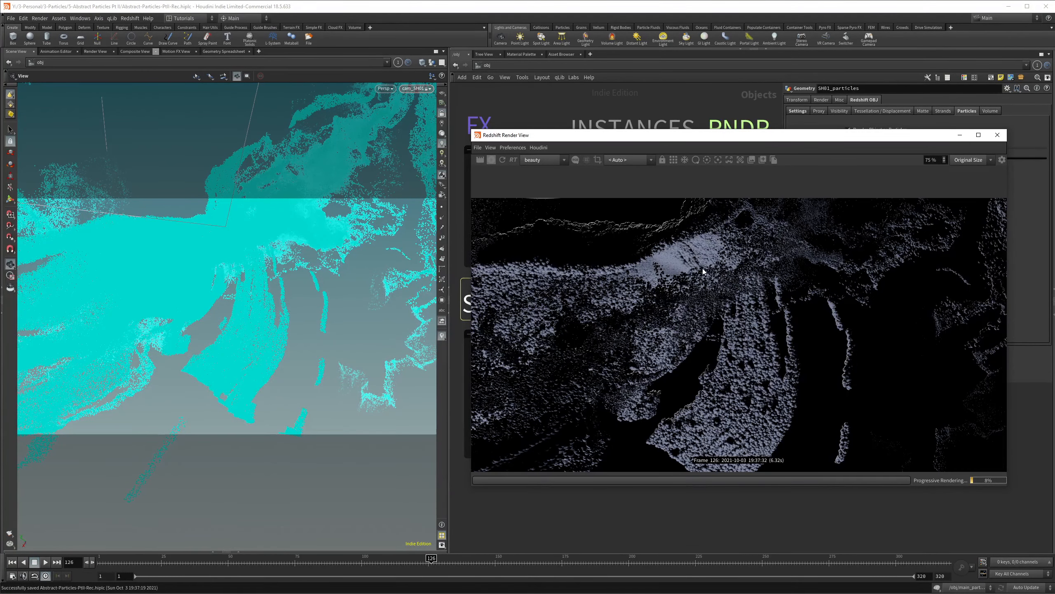
{"action": "scroll", "coordinate": [702, 268], "scroll_direction": "down", "scroll_amount": 3}
{"action": "scroll", "coordinate": [624, 257], "scroll_direction": "up", "scroll_amount": 4}
{"action": "scroll", "coordinate": [682, 273], "scroll_direction": "down", "scroll_amount": 3}
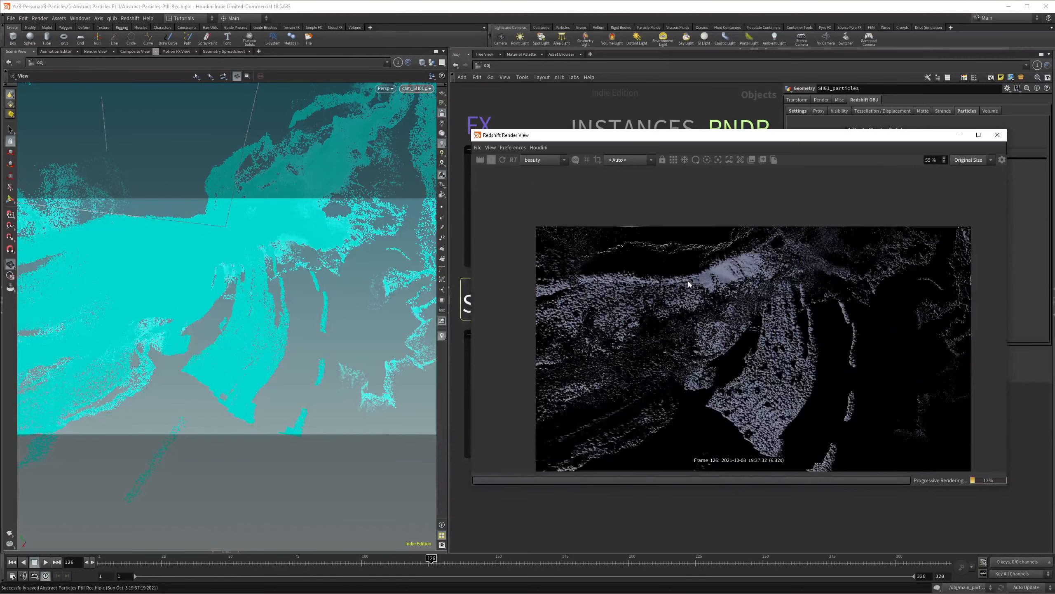
{"action": "scroll", "coordinate": [775, 346], "scroll_direction": "up", "scroll_amount": 1}
{"action": "scroll", "coordinate": [749, 332], "scroll_direction": "down", "scroll_amount": 1}
{"action": "scroll", "coordinate": [776, 370], "scroll_direction": "up", "scroll_amount": 1}
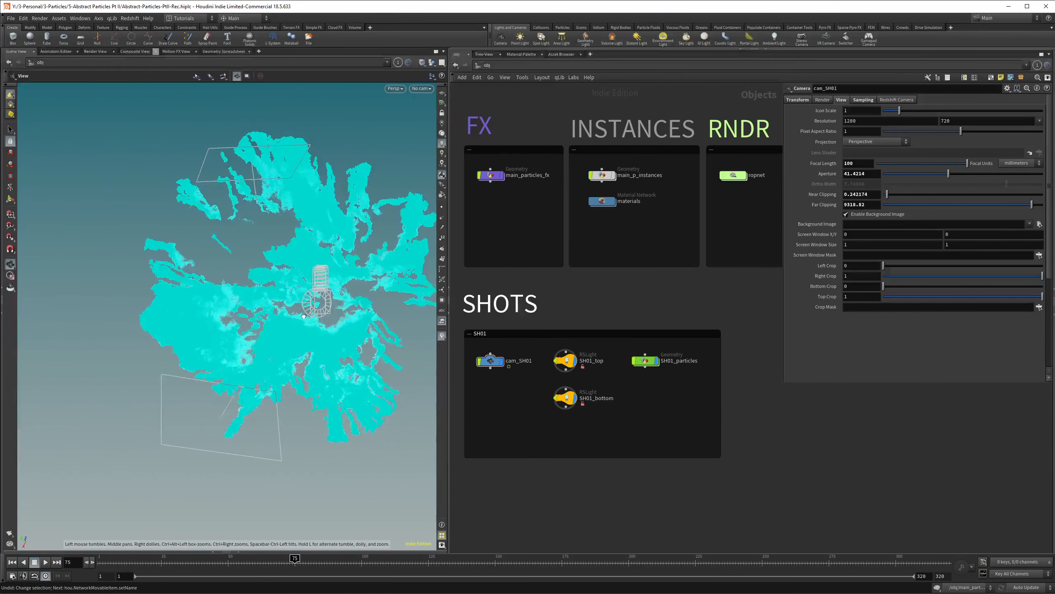
- Survey the particles, area lights and camera from outside, and return the viewport to cam_SH01
{"action": "left_click_drag", "start_coordinate": [301, 317], "coordinate": [320, 335], "text": "alt"}
{"action": "right_click_drag", "start_coordinate": [320, 334], "coordinate": [327, 307], "text": "alt"}
{"action": "middle_click_drag", "start_coordinate": [305, 249], "coordinate": [306, 303], "text": "alt"}
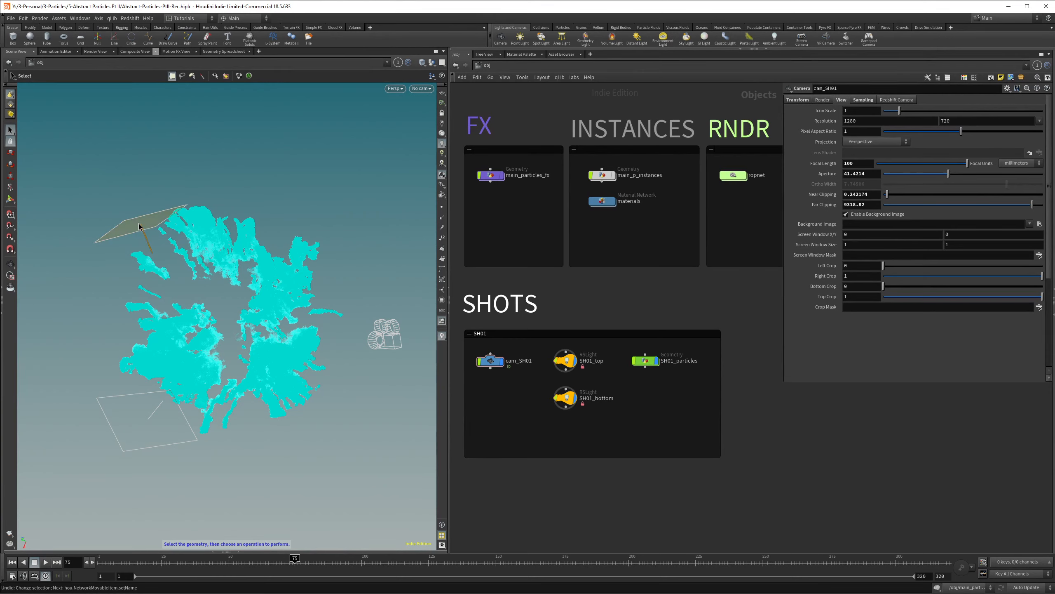
{"action": "left_click_drag", "start_coordinate": [250, 333], "coordinate": [250, 310], "text": "alt"}
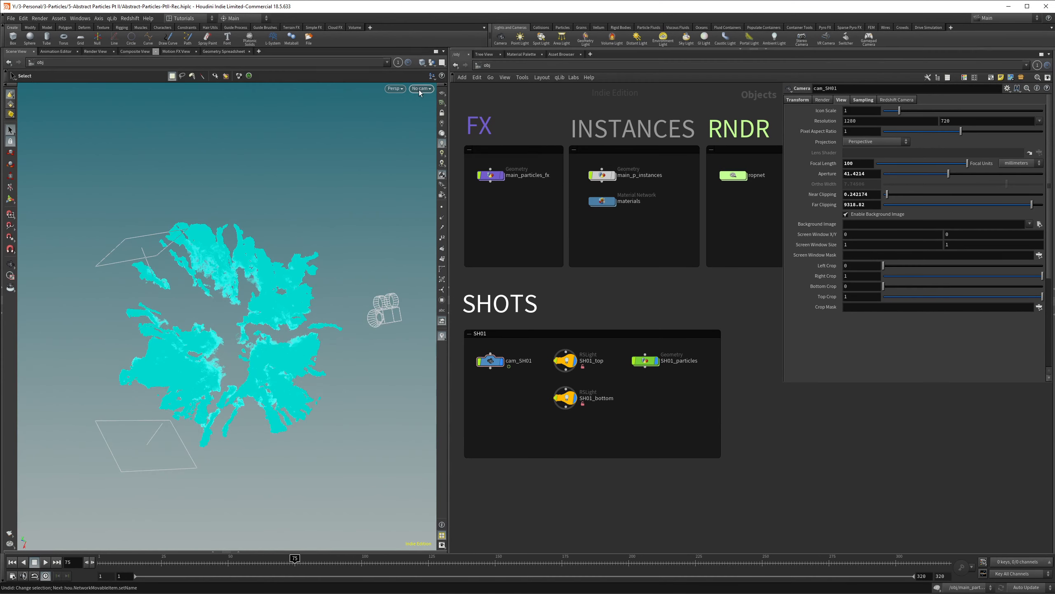
{"action": "left_click", "coordinate": [420, 89]}
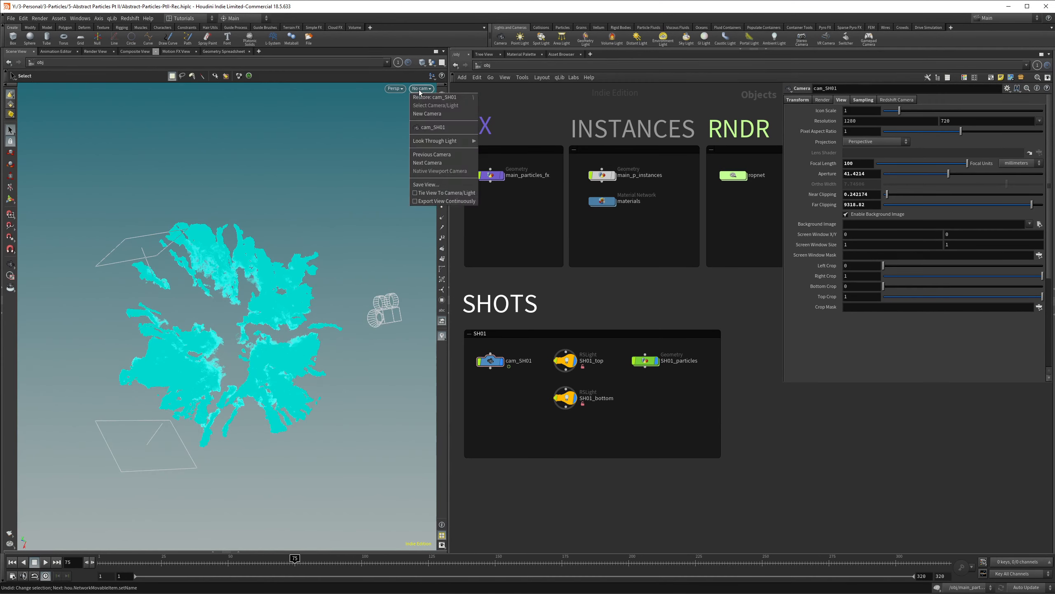
{"action": "left_click", "coordinate": [433, 127]}
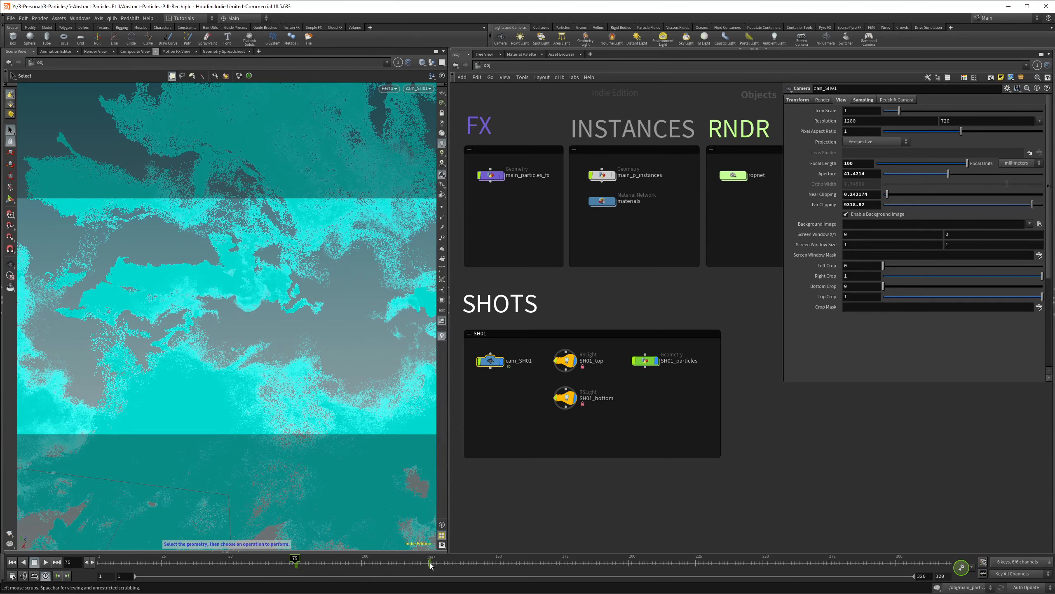
- Preview frames 75 to 125 through cam_SH01 as a flipbook and examine the frame 101 Redshift render
{"action": "left_click", "coordinate": [34, 539]}
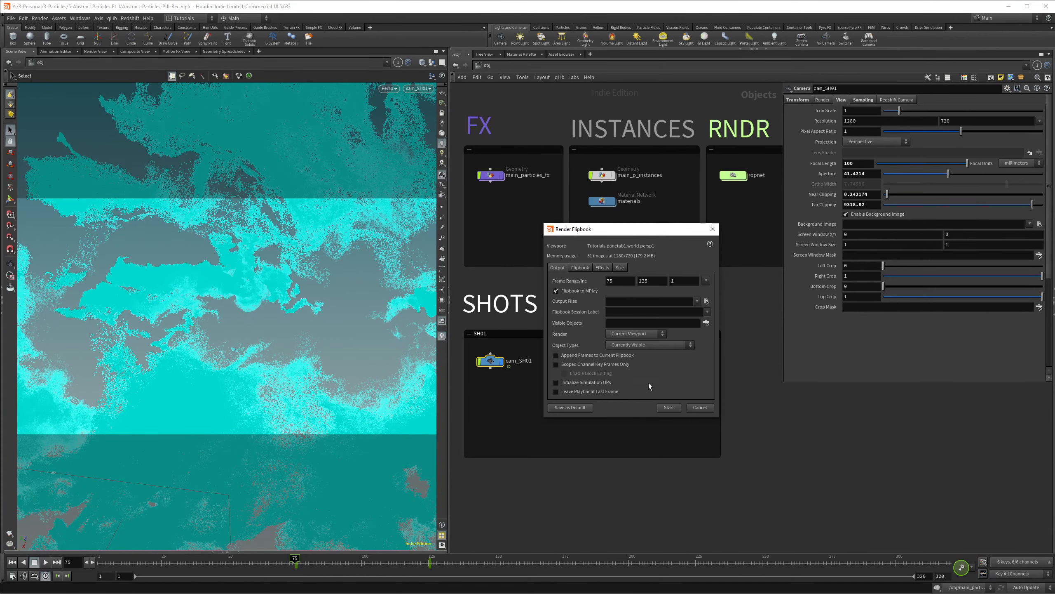
{"action": "left_click", "coordinate": [670, 407]}
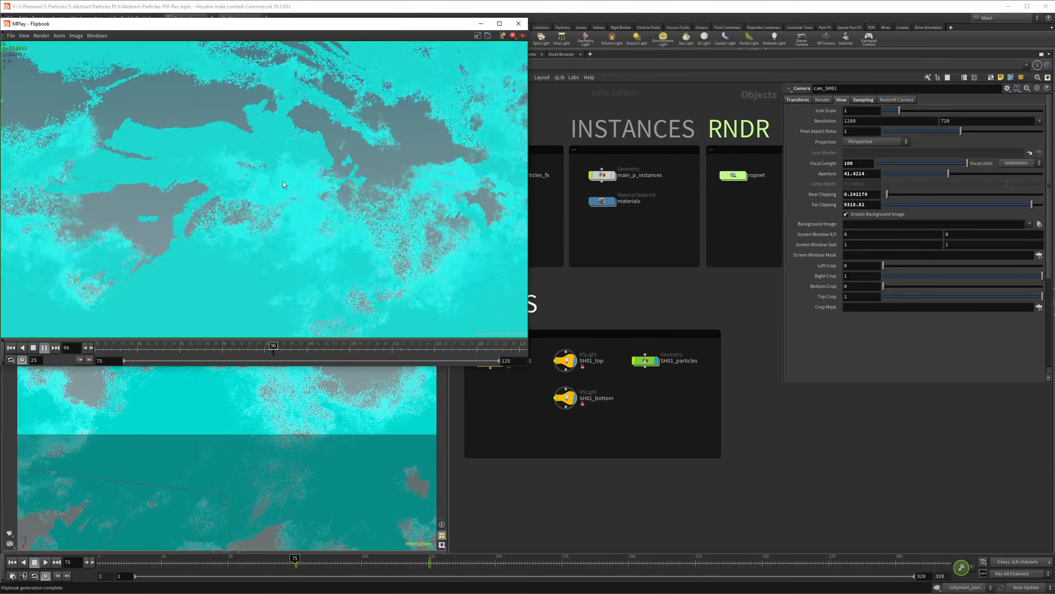
{"action": "key", "text": "Escape"}
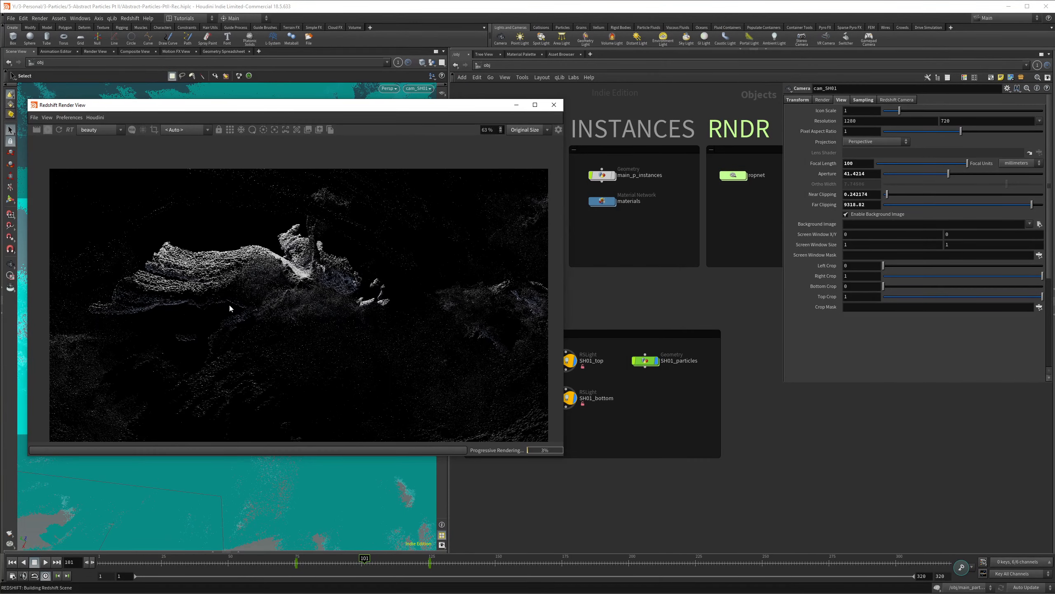
{"action": "scroll", "coordinate": [229, 308], "scroll_direction": "up", "scroll_amount": 3}
{"action": "scroll", "coordinate": [249, 299], "scroll_direction": "down", "scroll_amount": 5}
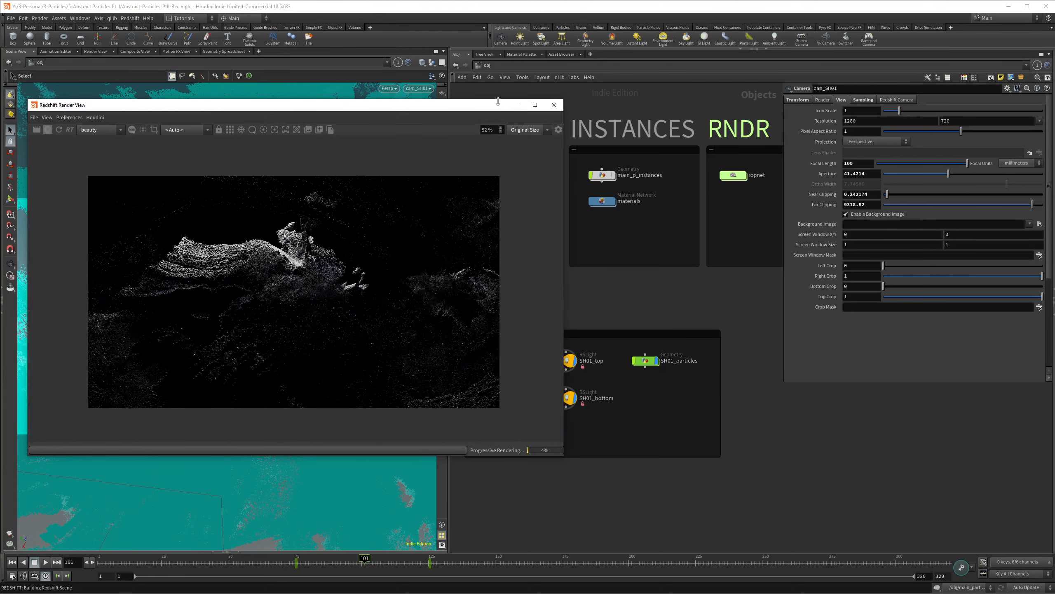
{"action": "scroll", "coordinate": [265, 252], "scroll_direction": "up", "scroll_amount": 1}
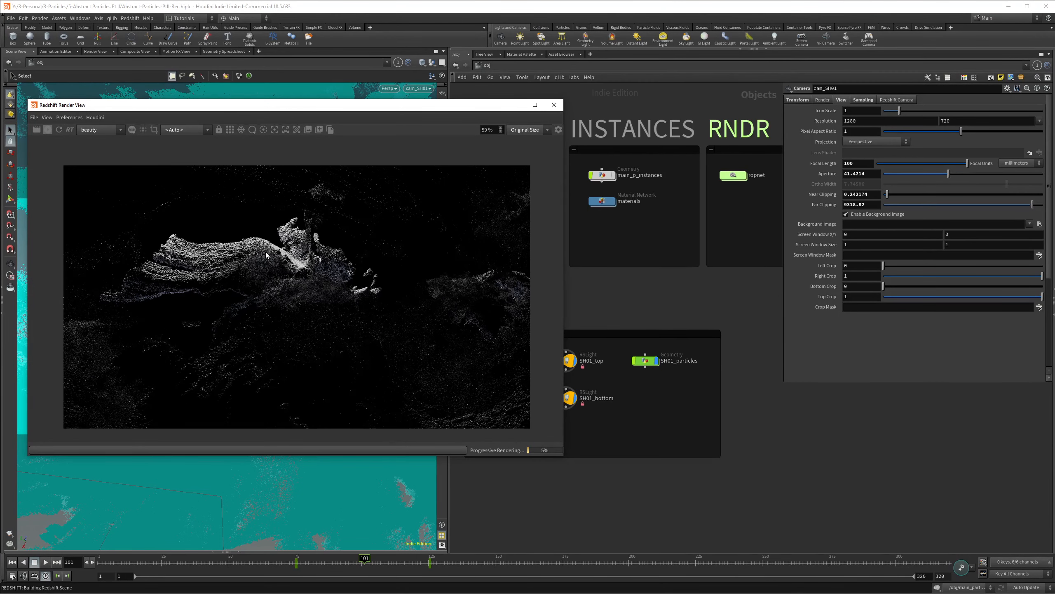
- Open the Volume Scattering settings of the SH01 Redshift output and review them
{"action": "double_click", "coordinate": [733, 175]}
{"action": "left_click", "coordinate": [834, 170]}
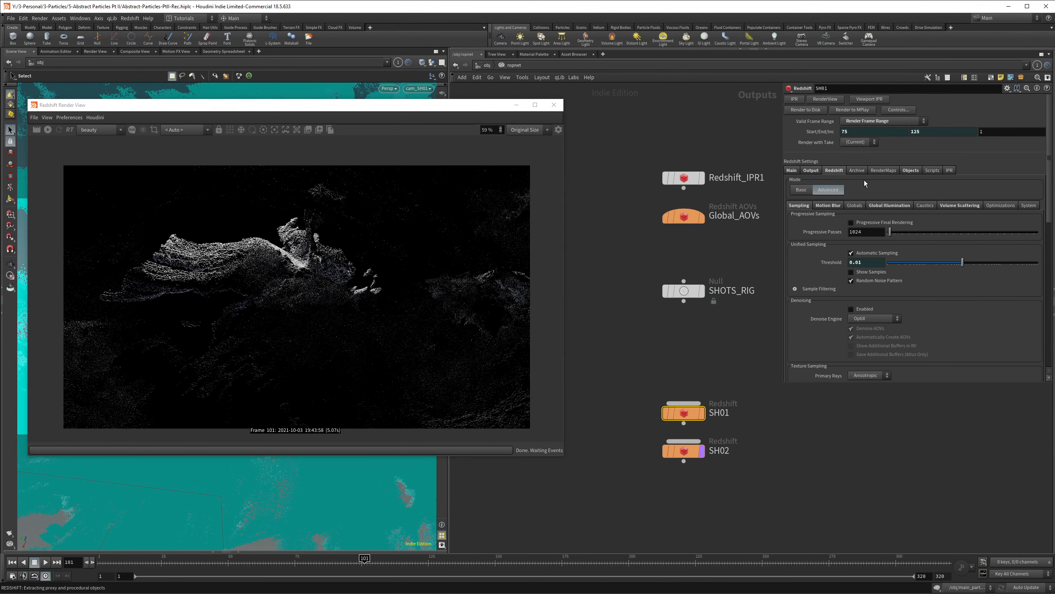
{"action": "left_click", "coordinate": [953, 205]}
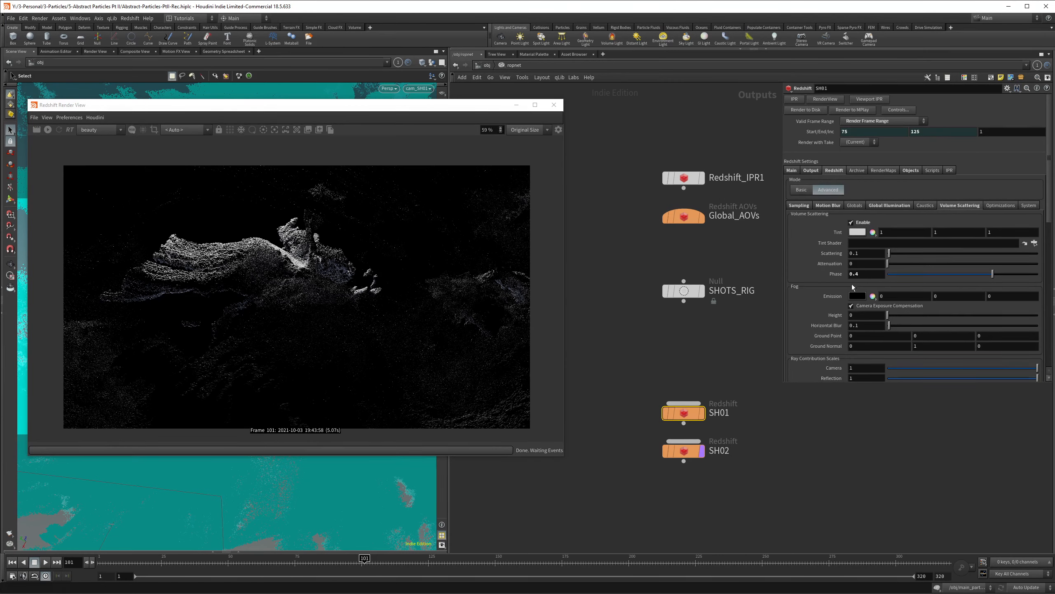
- Set the volume contribution scale of SH01_top and SH01_bottom to 0.2, turn off their visibility, and view the volume pass
{"action": "left_click", "coordinate": [487, 65]}
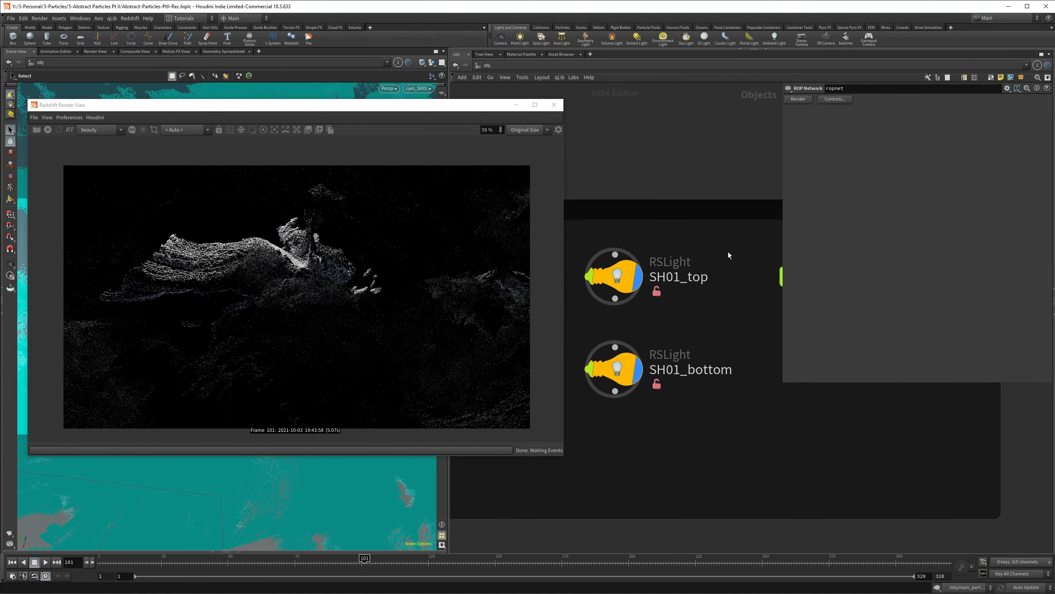
{"action": "left_click_drag", "start_coordinate": [728, 251], "coordinate": [616, 433]}
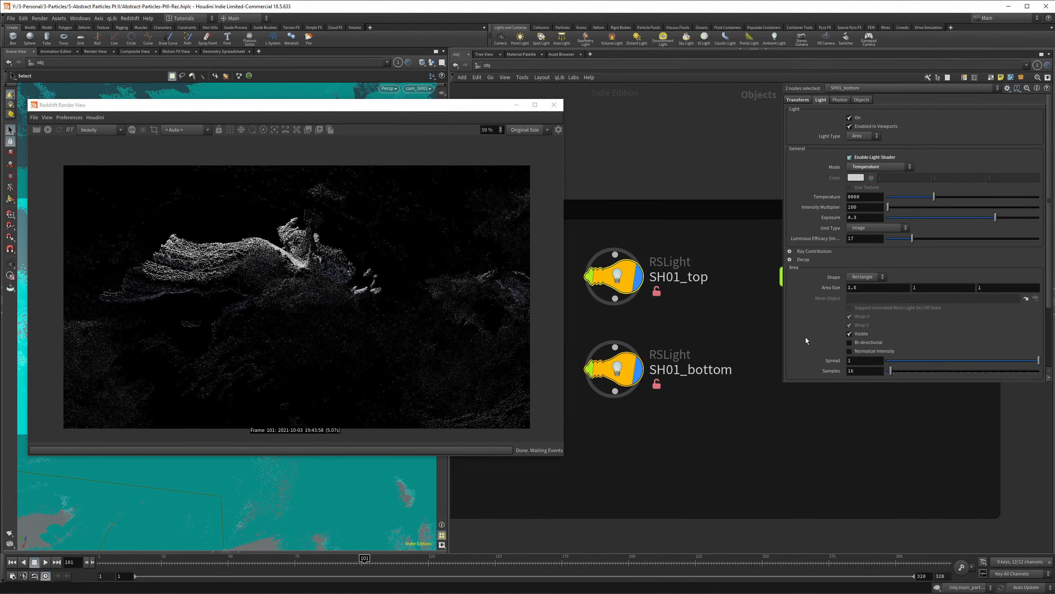
{"action": "scroll", "coordinate": [804, 335], "scroll_direction": "down", "scroll_amount": 3}
{"action": "left_click", "coordinate": [864, 346]}
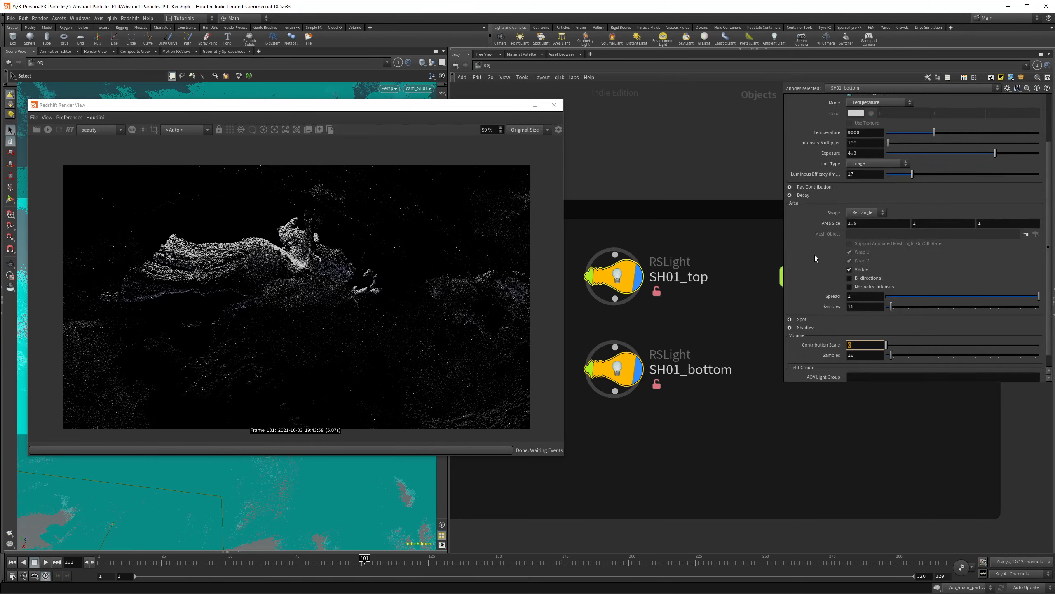
{"action": "type", "text": "0.2"}
{"action": "key", "text": "Return"}
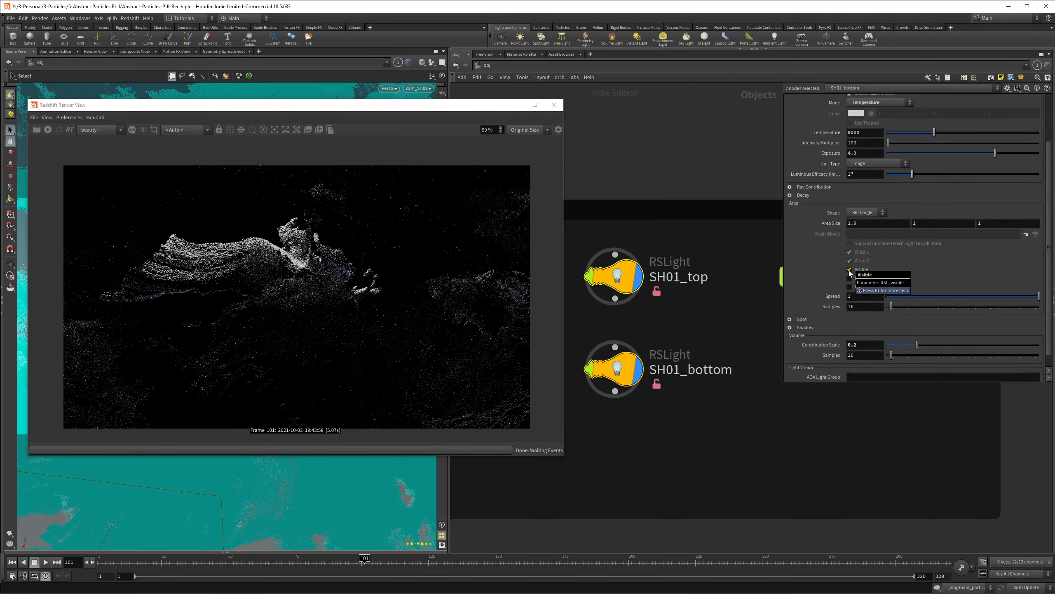
{"action": "left_click", "coordinate": [849, 269]}
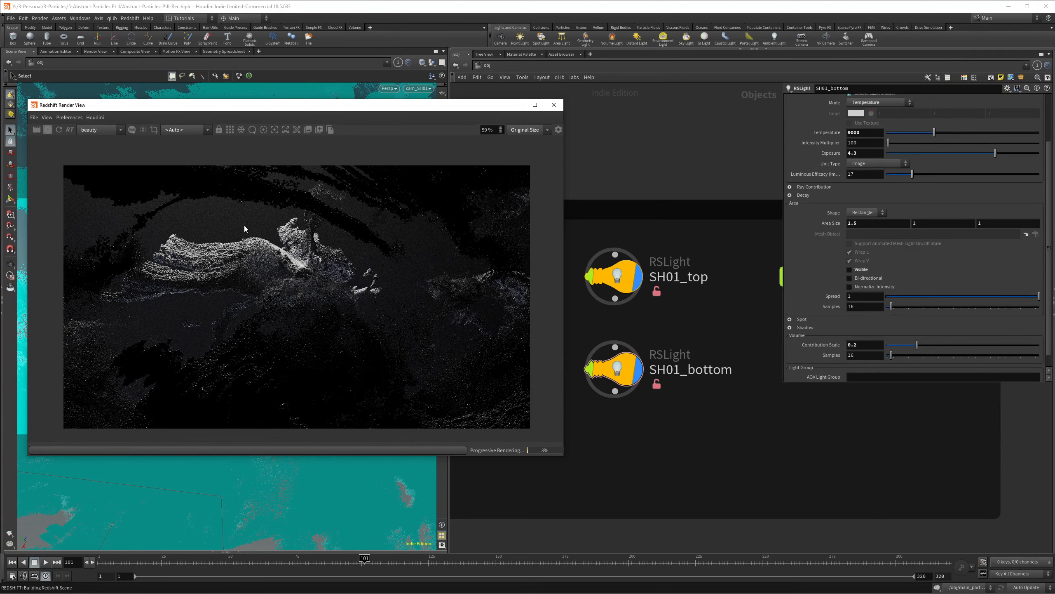
{"action": "left_click", "coordinate": [100, 131]}
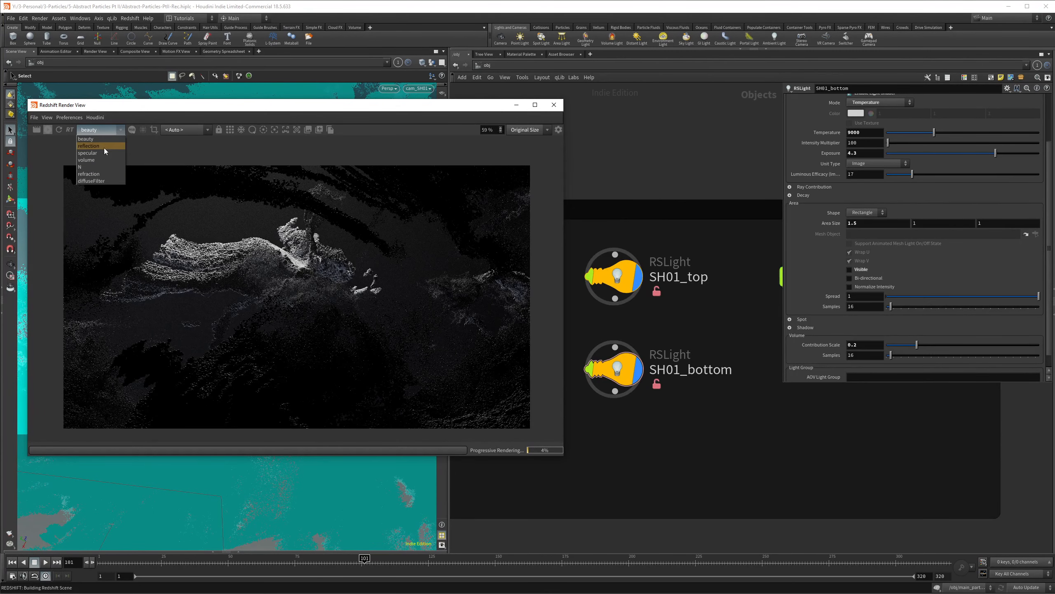
{"action": "left_click", "coordinate": [90, 159]}
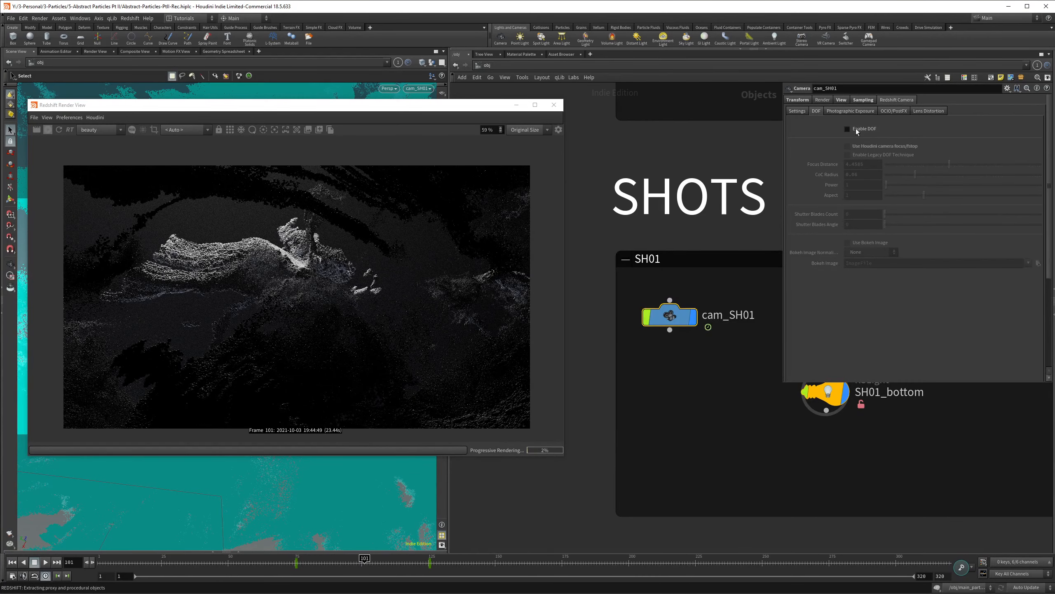
- Enable depth of field on cam_SH01 and pick a focus point on the particle ridge, at a focus distance of about 4.39
{"action": "left_click", "coordinate": [855, 129]}
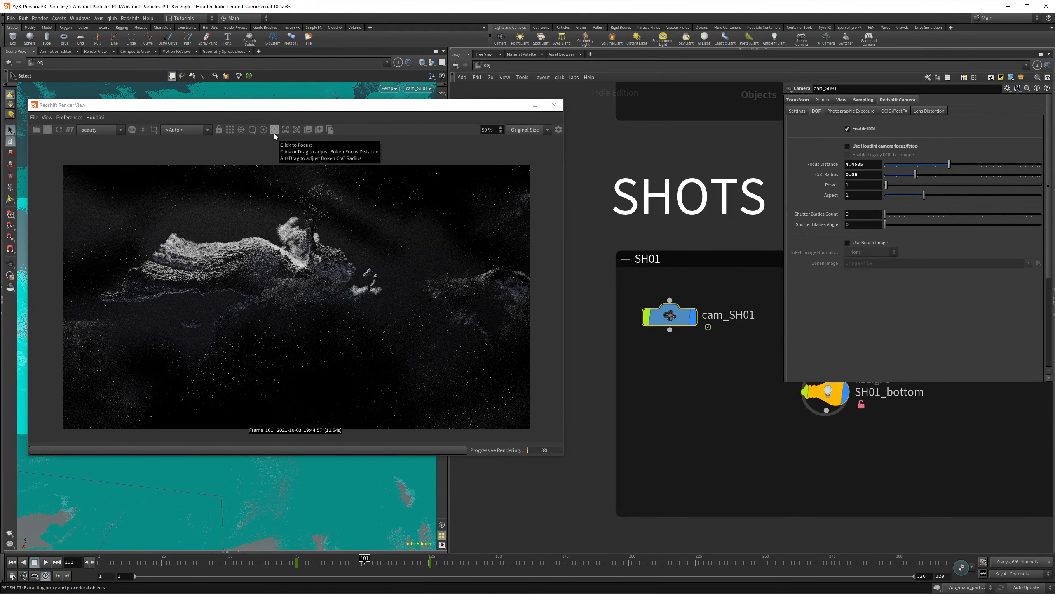
{"action": "left_click", "coordinate": [275, 130]}
{"action": "left_click", "coordinate": [217, 284]}
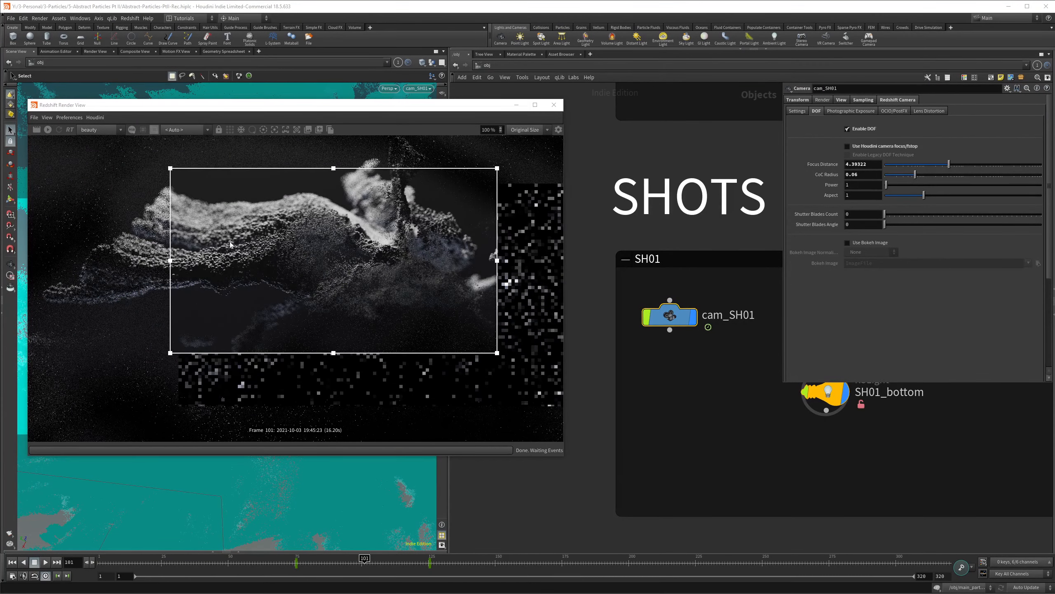
{"action": "scroll", "coordinate": [244, 253], "scroll_direction": "down", "scroll_amount": 5}
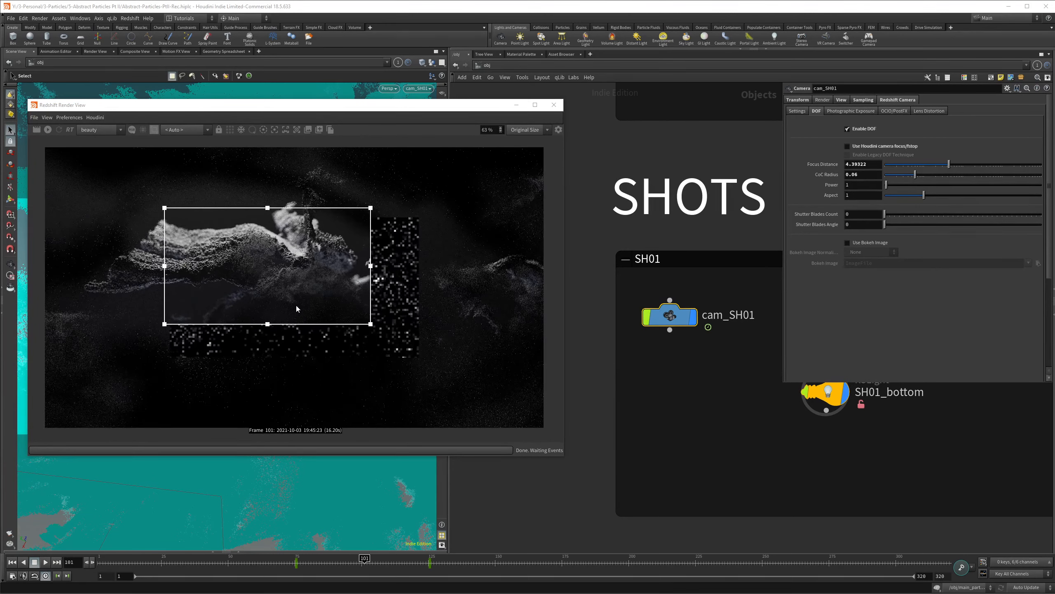
{"action": "scroll", "coordinate": [271, 286], "scroll_direction": "up", "scroll_amount": 5}
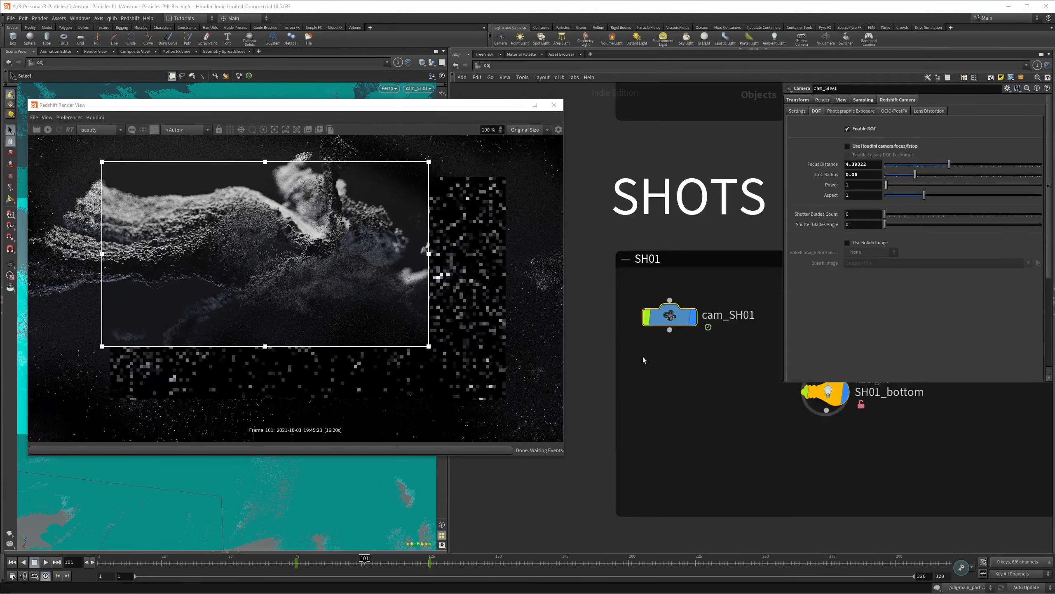
- Turn off Render Object as Particles in the Redshift settings of SH01_particles
{"action": "scroll", "coordinate": [643, 356], "scroll_direction": "down", "scroll_amount": 4}
{"action": "middle_click_drag", "start_coordinate": [647, 354], "coordinate": [576, 344]}
{"action": "left_click", "coordinate": [738, 327]}
{"action": "scroll", "coordinate": [694, 338], "scroll_direction": "down", "scroll_amount": 3}
{"action": "scroll", "coordinate": [737, 336], "scroll_direction": "up", "scroll_amount": 4}
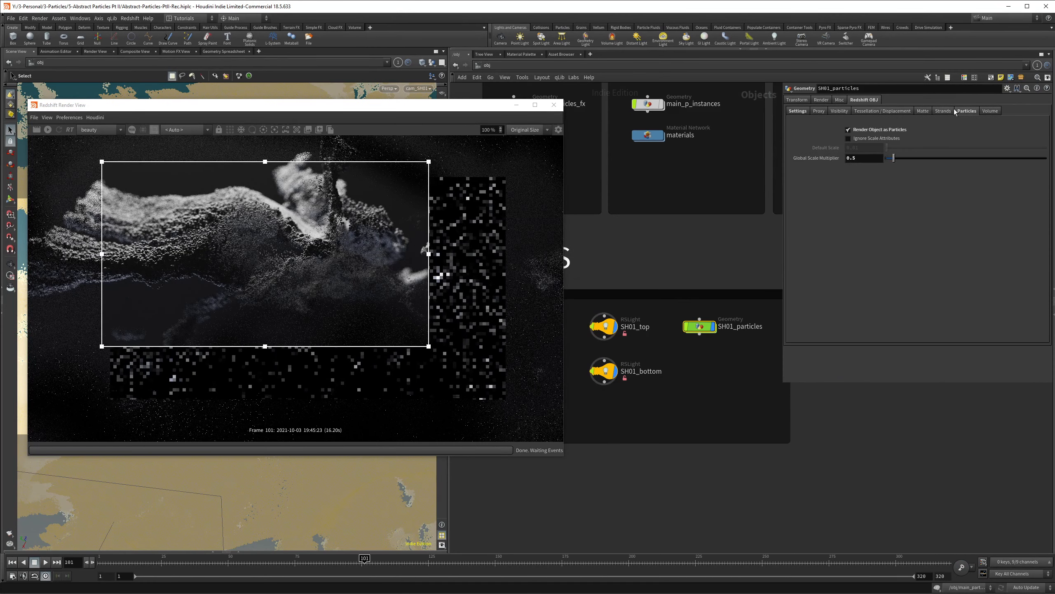
{"action": "left_click", "coordinate": [848, 130]}
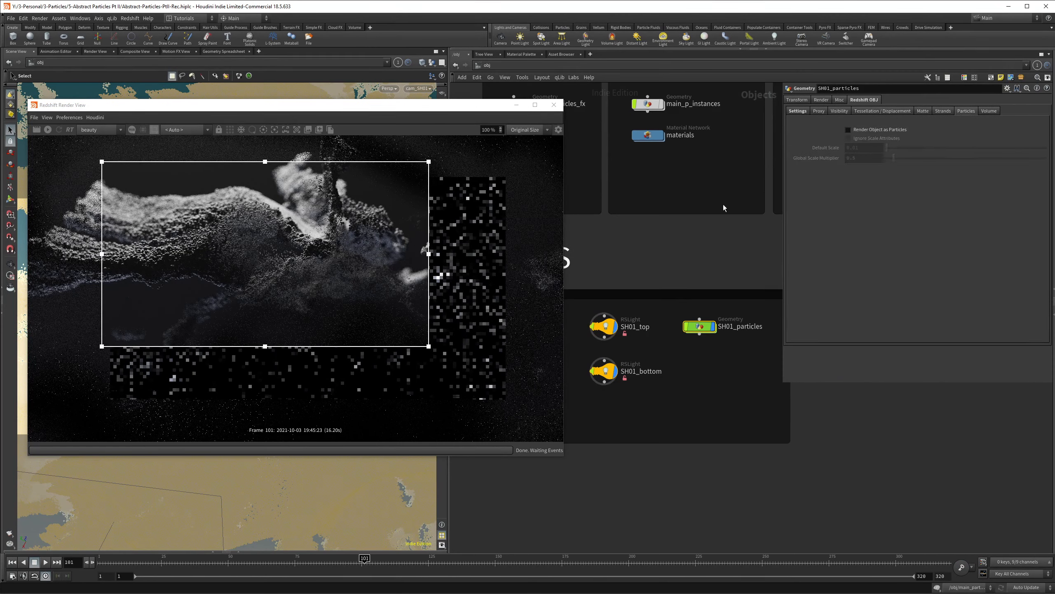
- Correct the instance path in the instances wrangle of SH01_particles to "/obj/main_p_instances" and save the scene
{"action": "double_click", "coordinate": [705, 327]}
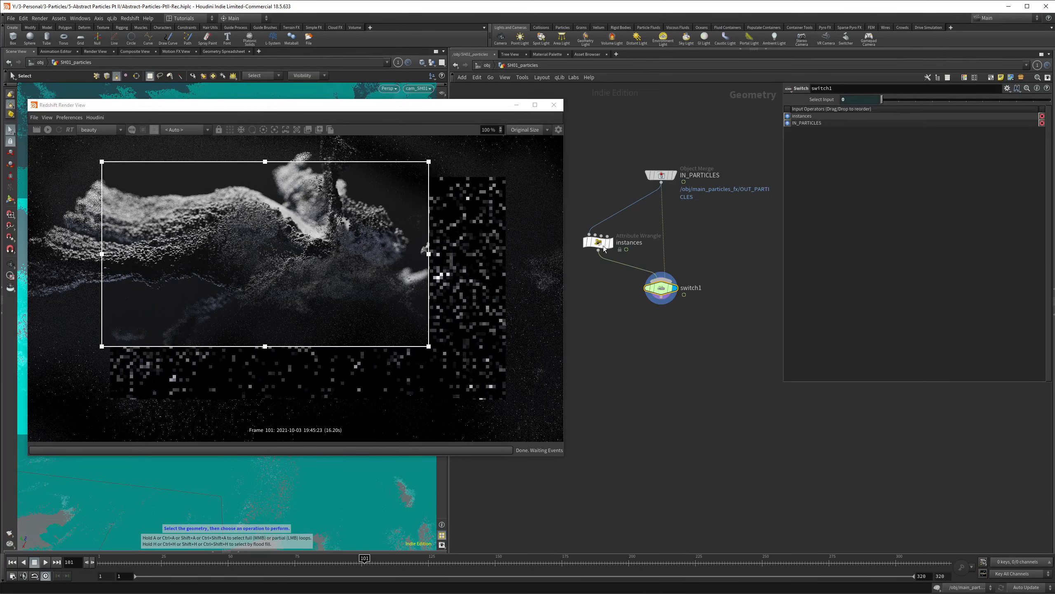
{"action": "left_click_drag", "start_coordinate": [604, 271], "coordinate": [605, 271]}
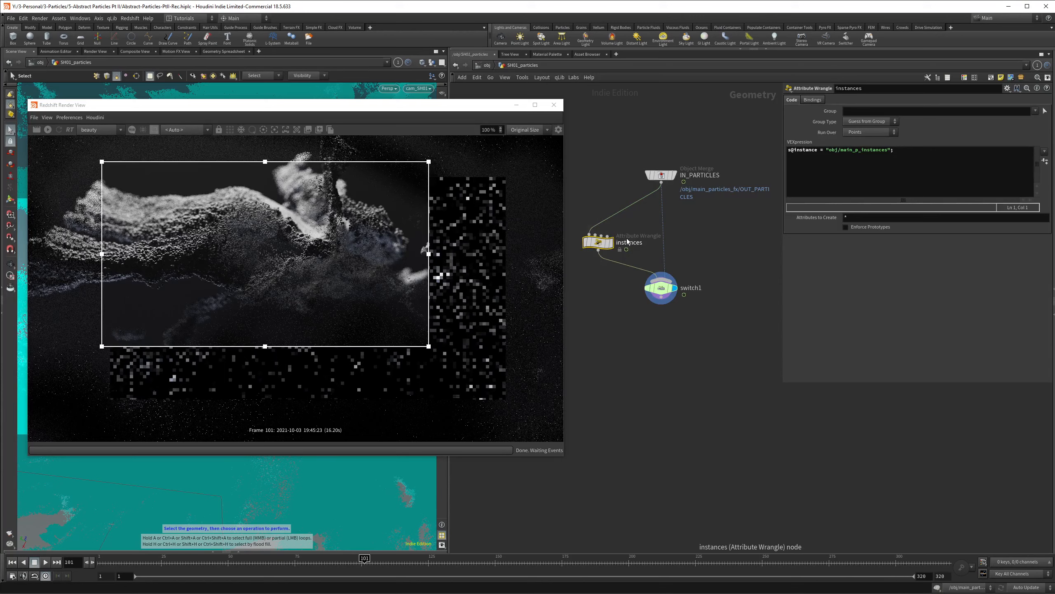
{"action": "left_click", "coordinate": [827, 151]}
{"action": "type", "text": "/"}
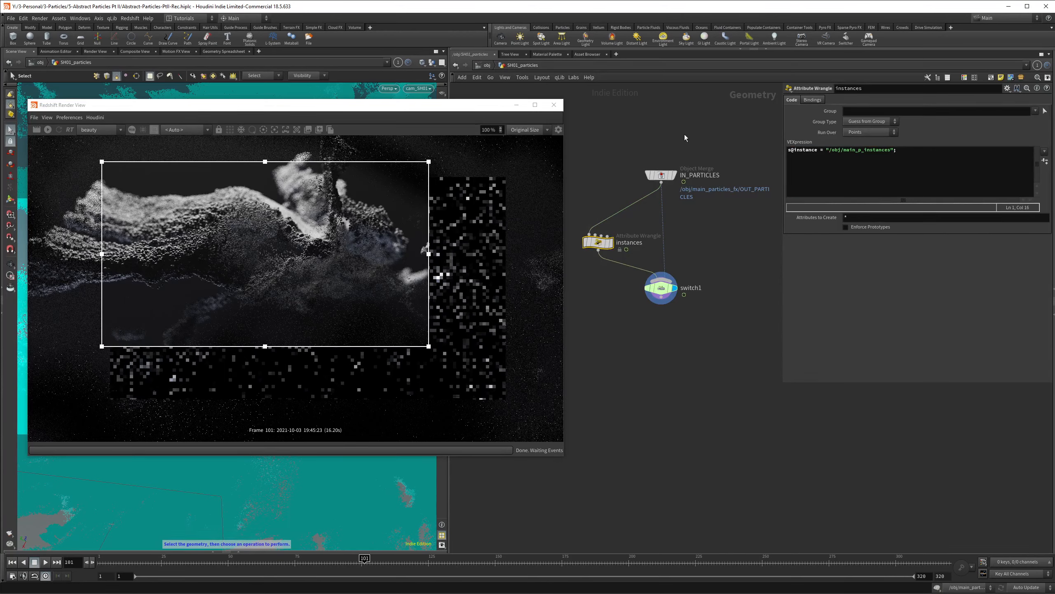
{"action": "type", "text": "u"}
{"action": "key", "text": "ctrl+s"}
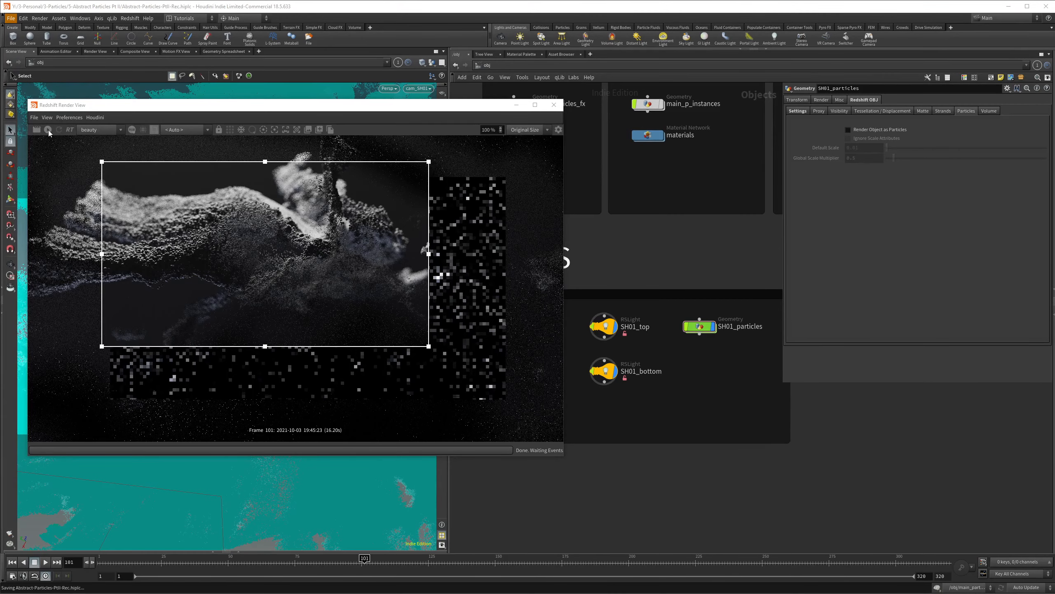
- Render SH01 with the instanced particles and examine the geometry up close
{"action": "left_click", "coordinate": [48, 130]}
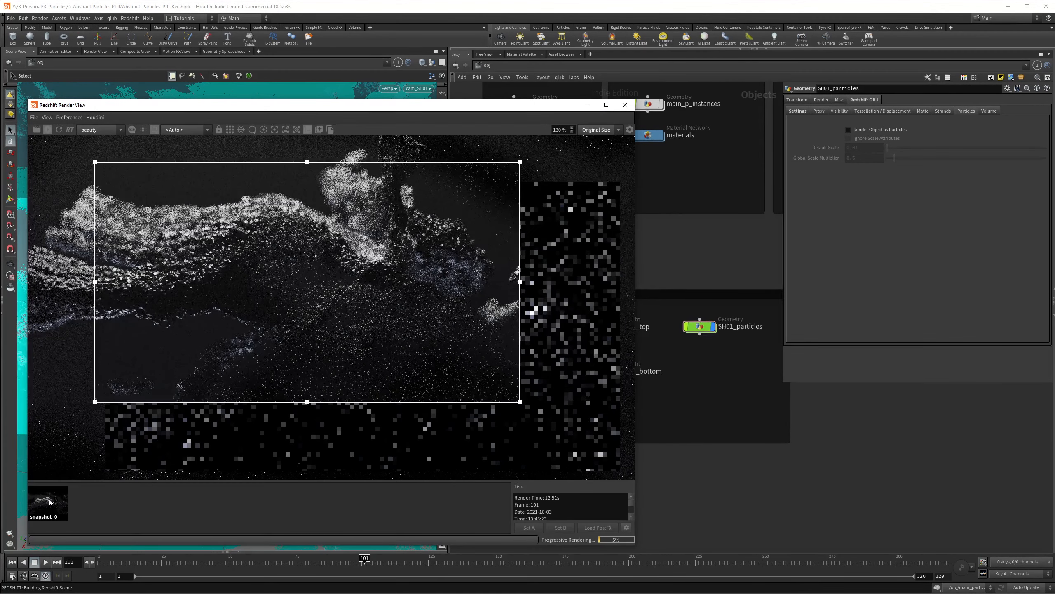
{"action": "scroll", "coordinate": [168, 282], "scroll_direction": "up", "scroll_amount": 3}
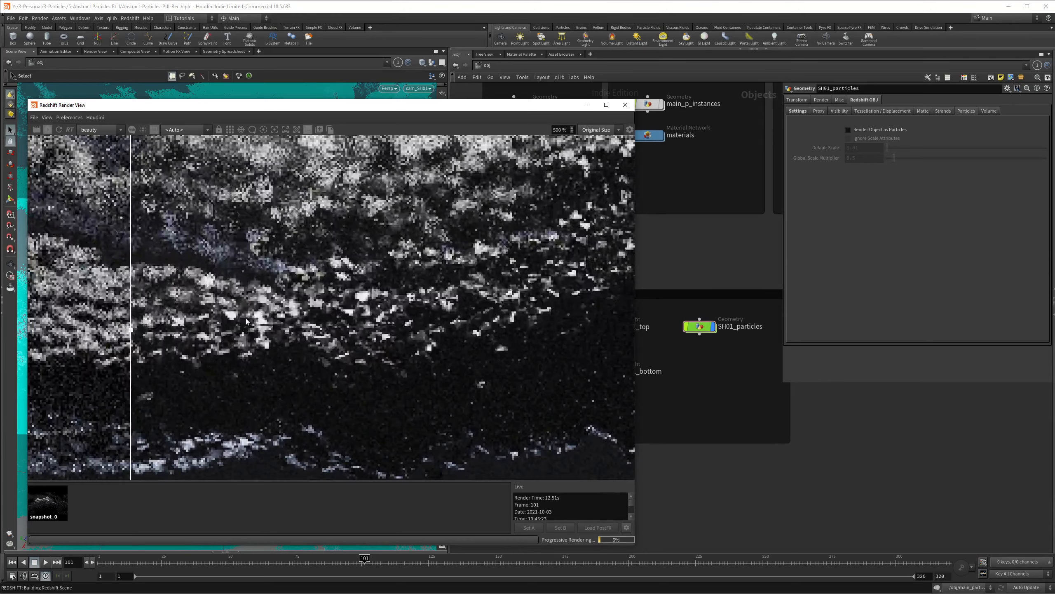
{"action": "scroll", "coordinate": [381, 324], "scroll_direction": "up", "scroll_amount": 3}
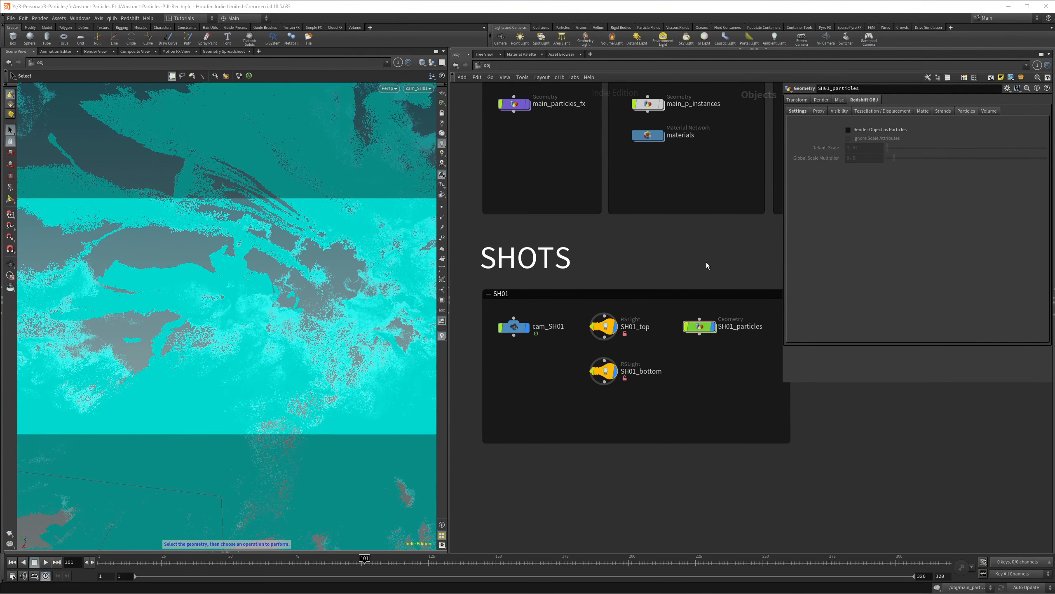
- Add a Volume node beside the particle nodes inside SH01_particles
{"action": "double_click", "coordinate": [700, 327]}
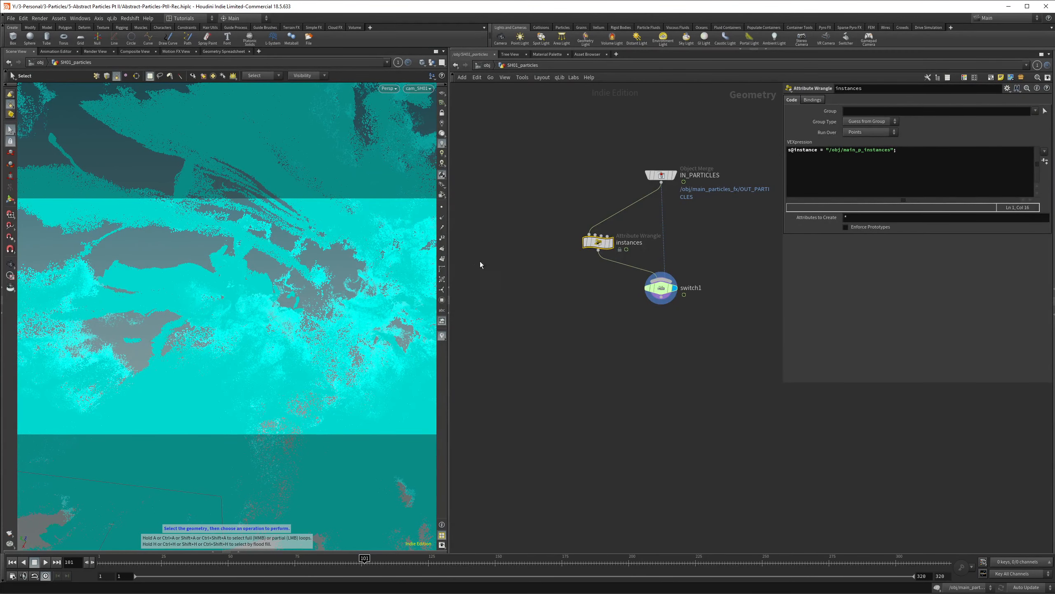
{"action": "key", "text": "Tab"}
{"action": "type", "text": "vol"}
{"action": "key", "text": "Return"}
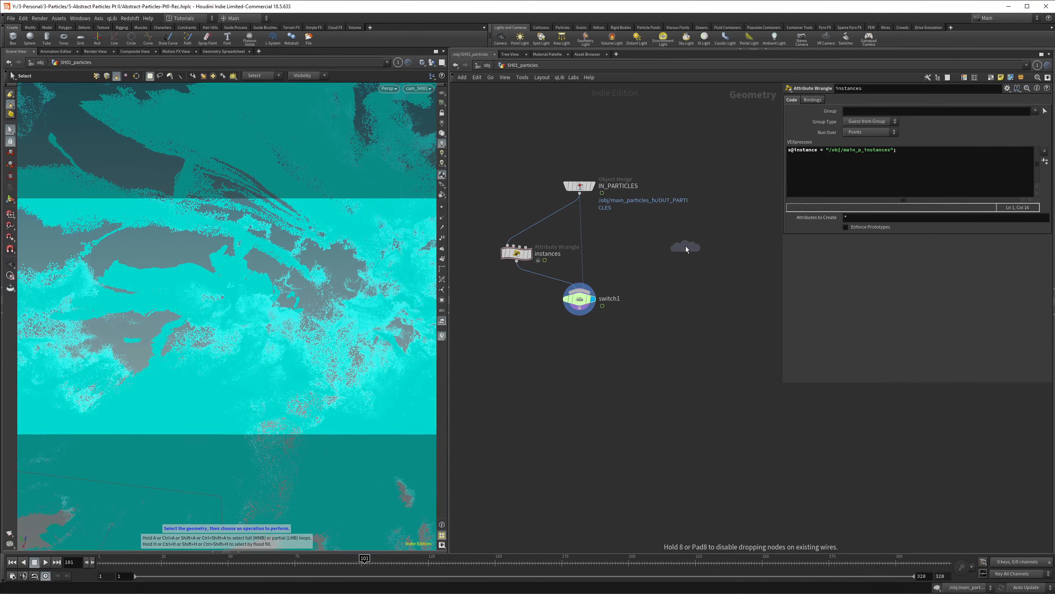
{"action": "left_click", "coordinate": [678, 244]}
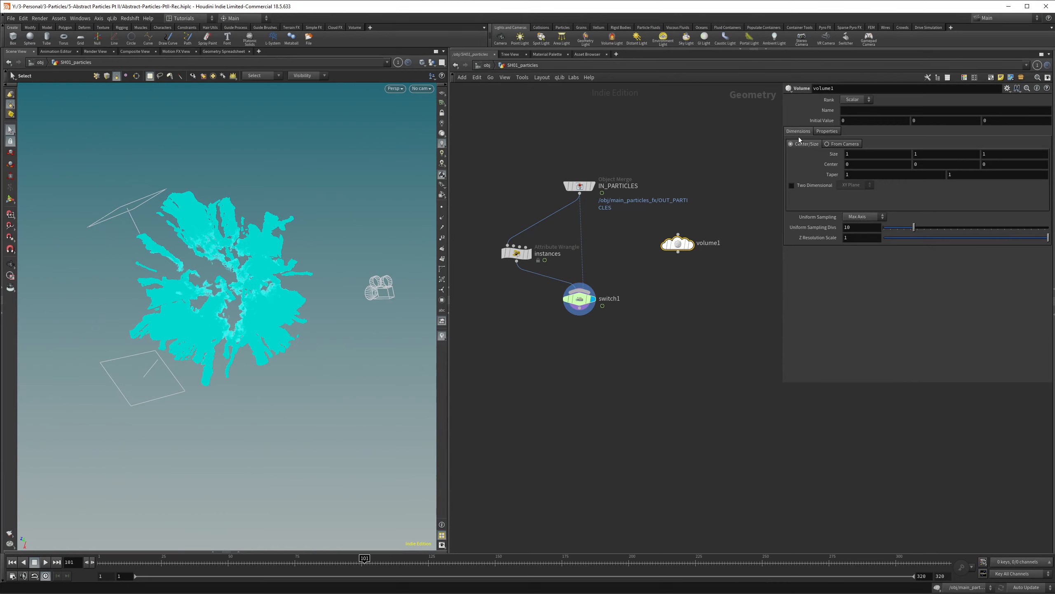
- Define the volume's dimensions from a camera and set its initial value to 1, 1, 1
{"action": "left_click", "coordinate": [844, 144]}
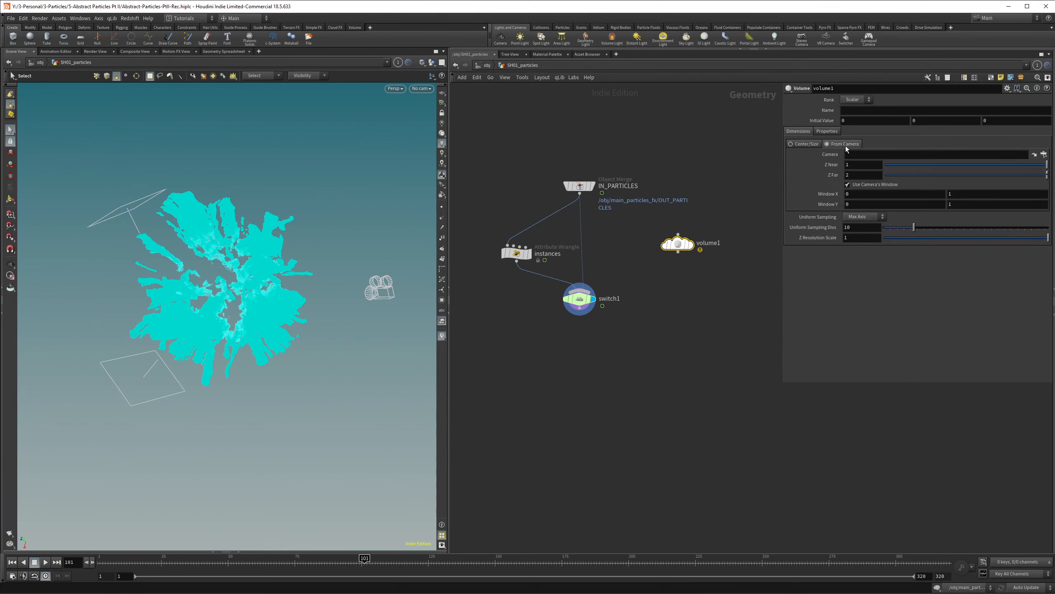
{"action": "double_click", "coordinate": [851, 123]}
{"action": "type", "text": "1"}
{"action": "key", "text": "Tab"}
{"action": "type", "text": "1"}
{"action": "key", "text": "Tab"}
{"action": "type", "text": "1"}
{"action": "key", "text": "Return"}
- Link the volume's camera to the SH01 camera parameter of SHOTS_RIG in ropnet with an absolute reference
{"action": "key", "text": "alt+Tab"}
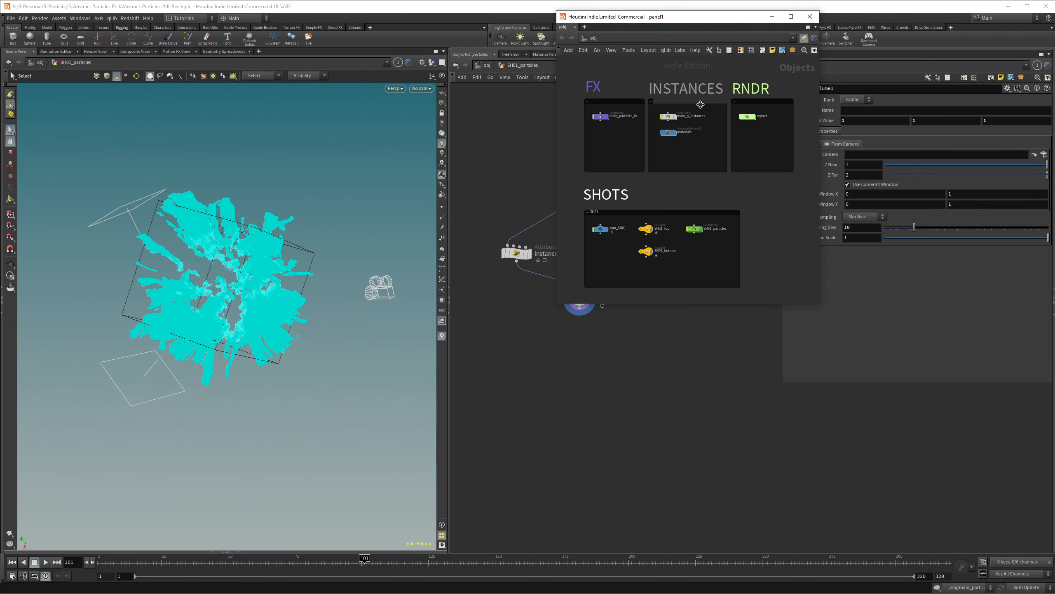
{"action": "scroll", "coordinate": [761, 129], "scroll_direction": "up", "scroll_amount": 10}
{"action": "scroll", "coordinate": [685, 149], "scroll_direction": "down", "scroll_amount": 3}
{"action": "scroll", "coordinate": [686, 149], "scroll_direction": "up", "scroll_amount": 4}
{"action": "left_click_drag", "start_coordinate": [653, 152], "coordinate": [727, 203]}
{"action": "key", "text": "p"}
{"action": "right_click", "coordinate": [748, 124]}
{"action": "left_click", "coordinate": [770, 225]}
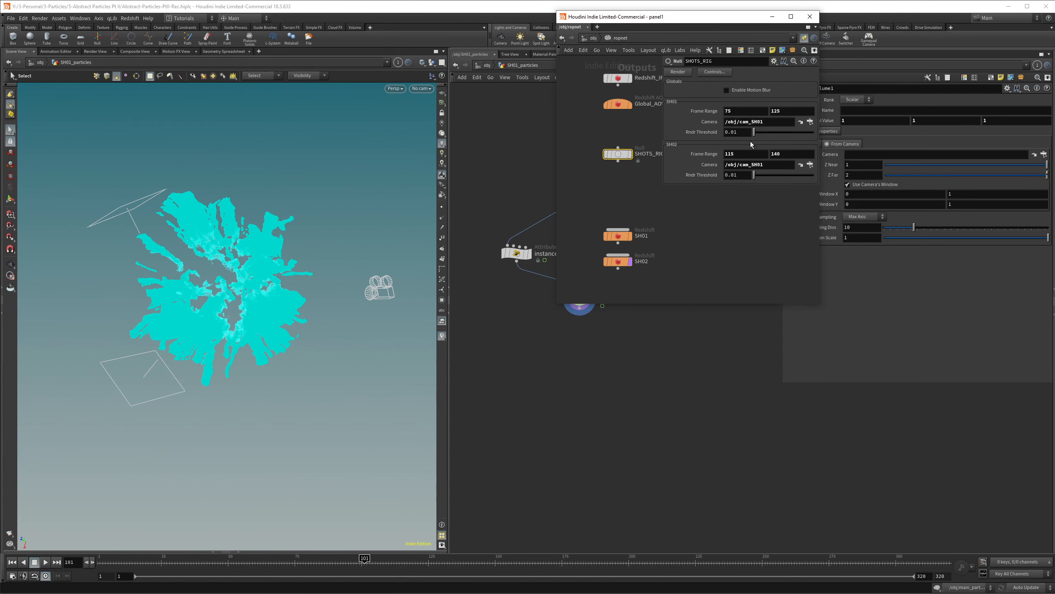
{"action": "right_click", "coordinate": [852, 154]}
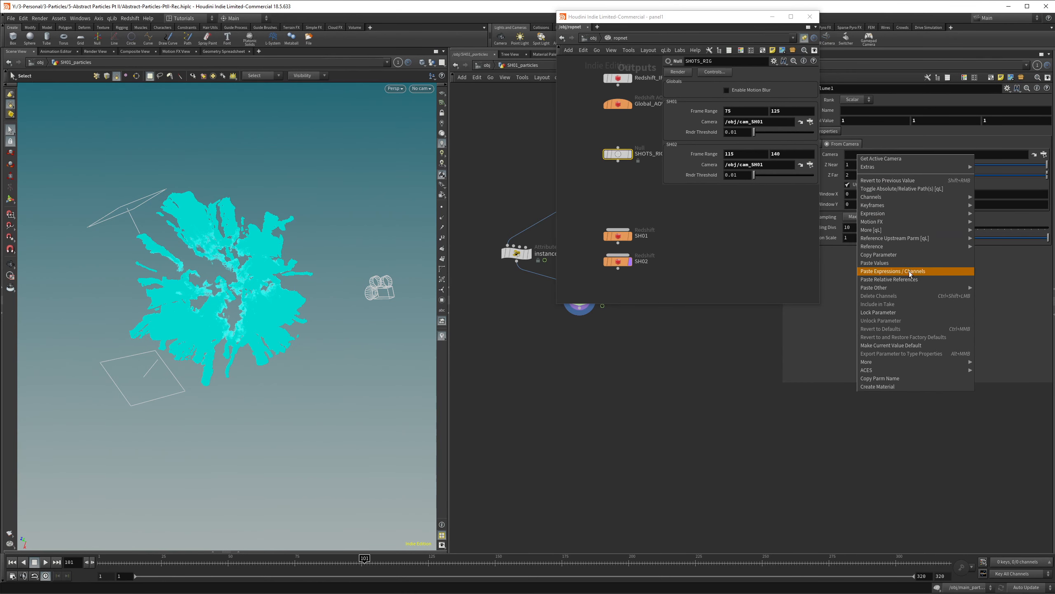
{"action": "mouse_move", "coordinate": [883, 287]}
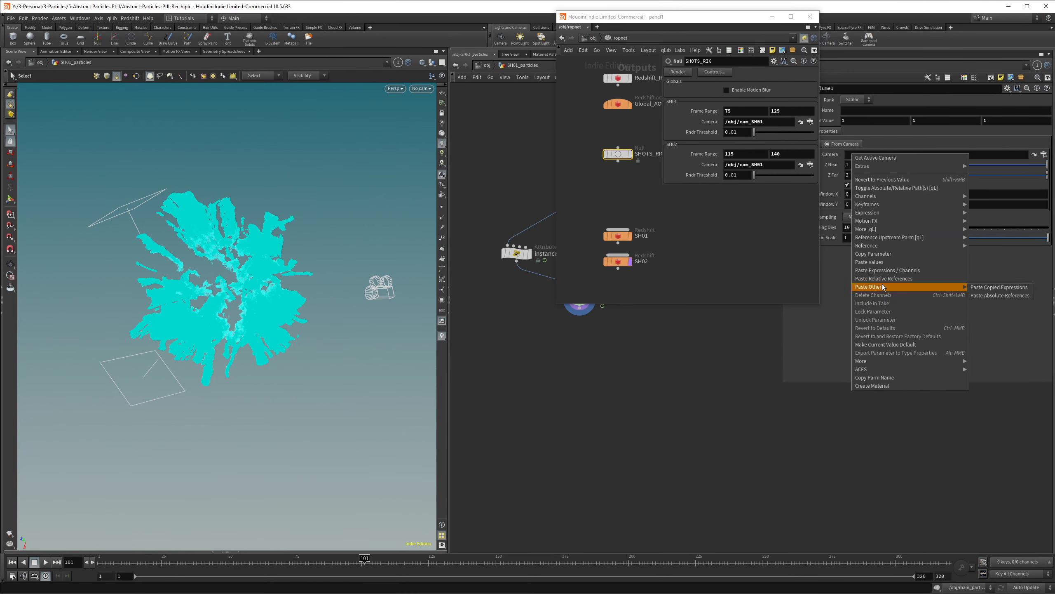
{"action": "left_click", "coordinate": [989, 296]}
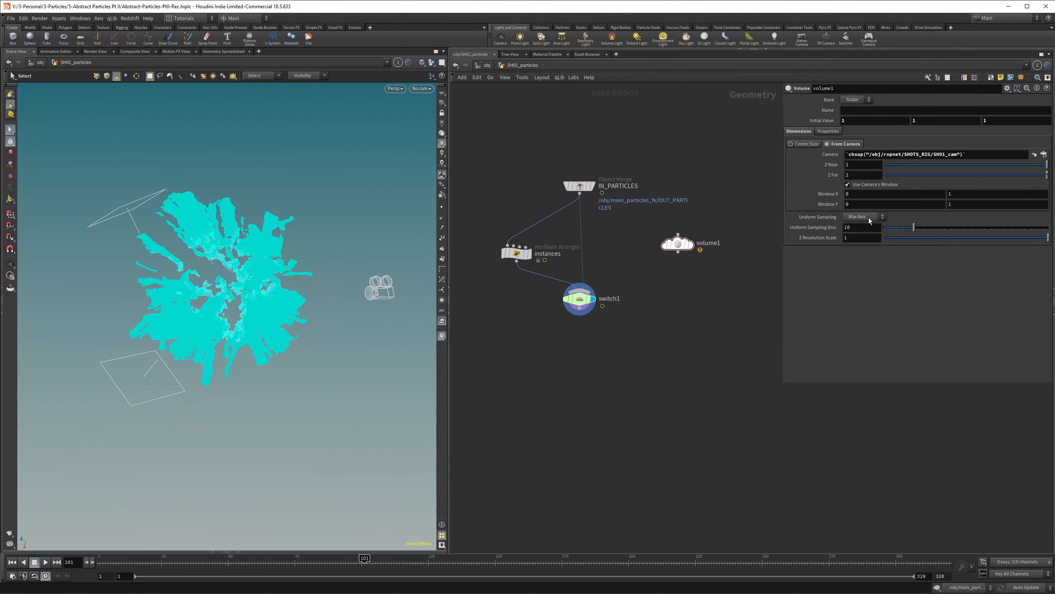
- Set the volume's uniform sampling to By Size and its Z Near to 0, and display the volume
{"action": "left_click", "coordinate": [870, 218]}
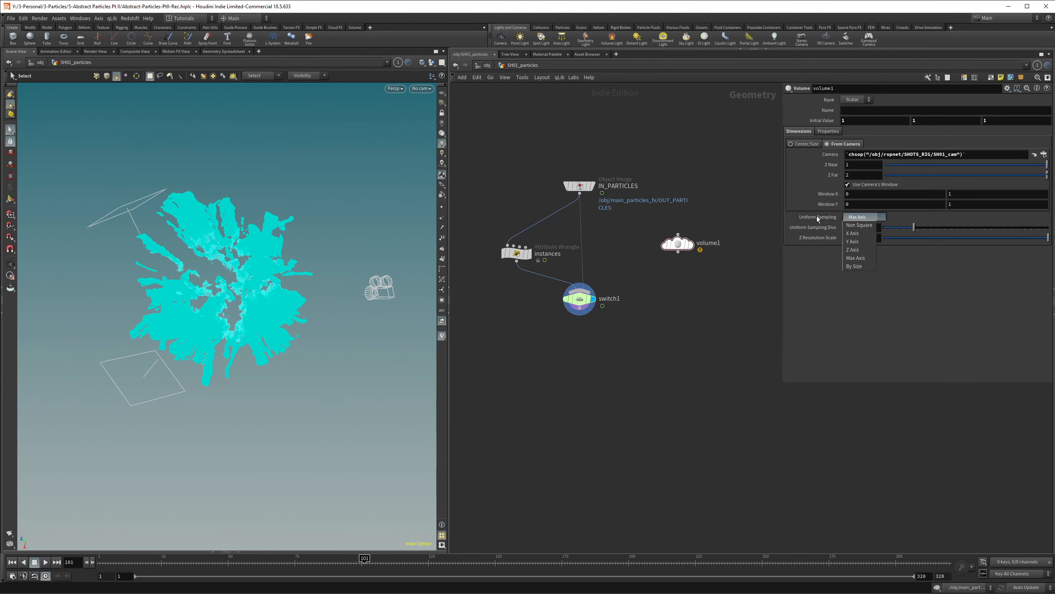
{"action": "left_click", "coordinate": [854, 266]}
{"action": "left_click_drag", "start_coordinate": [908, 167], "coordinate": [884, 168]}
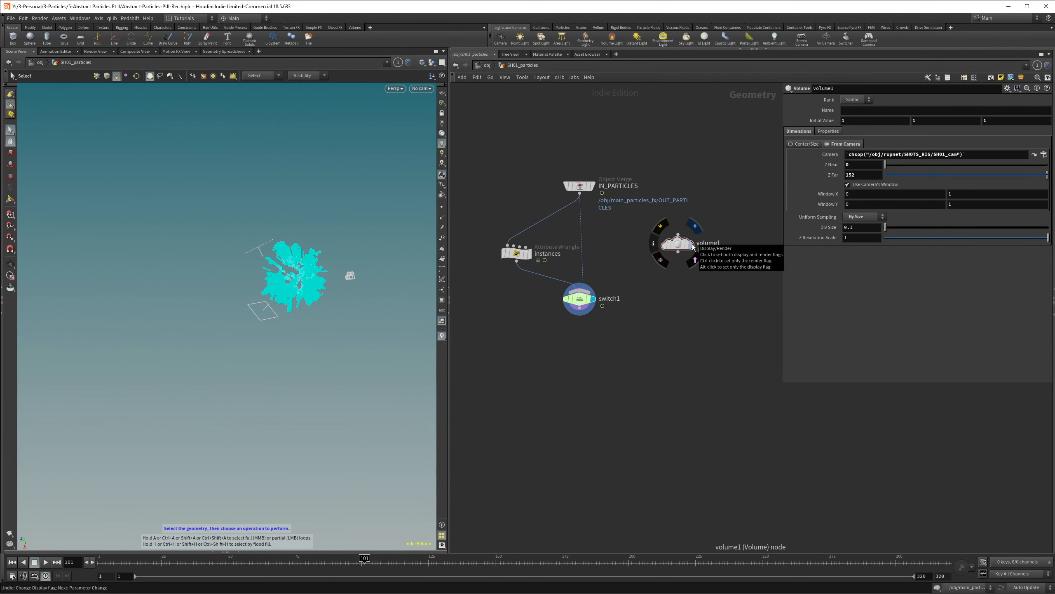
{"action": "left_click", "coordinate": [693, 247]}
{"action": "key", "text": "Escape"}
- Set the volume's Z Far to 10 and inspect its extent against the particles and camera
{"action": "left_click_drag", "start_coordinate": [349, 273], "coordinate": [199, 248]}
{"action": "left_click_drag", "start_coordinate": [859, 175], "coordinate": [786, 175]}
{"action": "type", "text": "10"}
{"action": "key", "text": "Return"}
{"action": "right_click_drag", "start_coordinate": [336, 241], "coordinate": [306, 254], "text": "alt"}
{"action": "left_click_drag", "start_coordinate": [306, 253], "coordinate": [388, 236], "text": "alt"}
{"action": "left_click", "coordinate": [588, 299]}
{"action": "middle_click_drag", "start_coordinate": [389, 236], "coordinate": [324, 266], "text": "alt"}
{"action": "left_click_drag", "start_coordinate": [323, 267], "coordinate": [384, 270], "text": "alt"}
{"action": "mouse_move", "coordinate": [292, 301]}
{"action": "left_mouse_down", "text": "alt"}
{"action": "mouse_move", "coordinate": [368, 238]}
{"action": "mouse_move", "coordinate": [296, 287]}
{"action": "left_mouse_up", "text": "alt"}
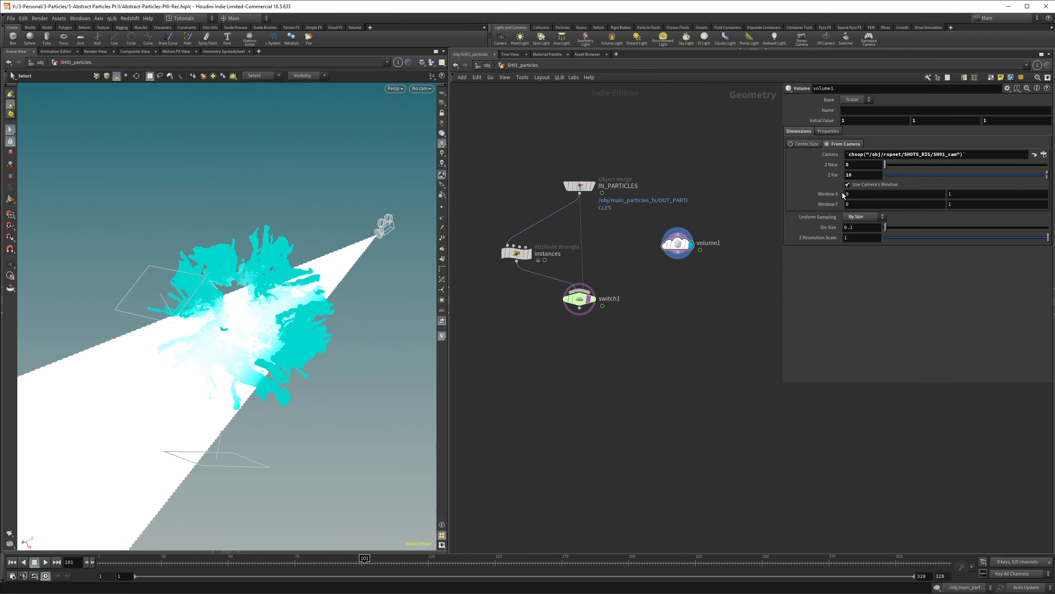
- Link both Window Y values of the volume to the matching Window X values with relative references
{"action": "right_click", "coordinate": [857, 199]}
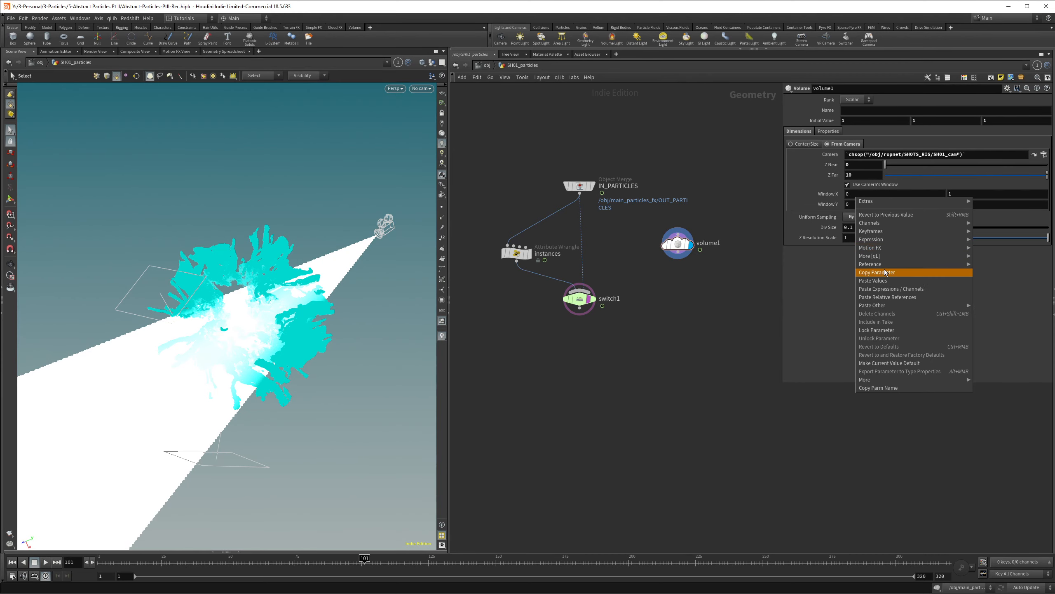
{"action": "key", "text": "Escape"}
{"action": "right_click", "coordinate": [877, 203]}
{"action": "left_click", "coordinate": [907, 304]}
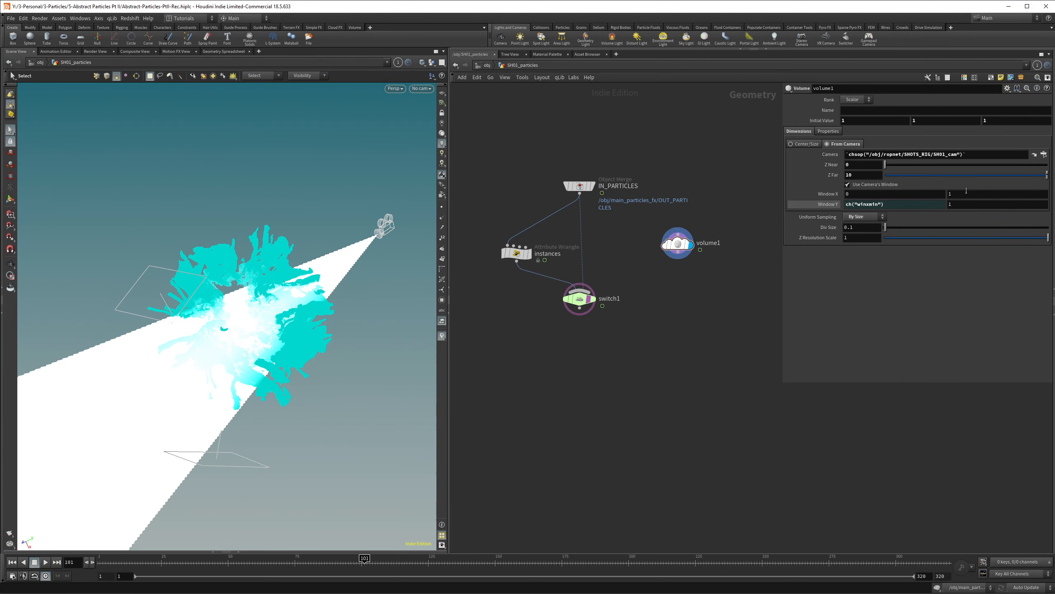
{"action": "right_click", "coordinate": [966, 193]}
{"action": "key", "text": "Escape"}
{"action": "right_click", "coordinate": [955, 204]}
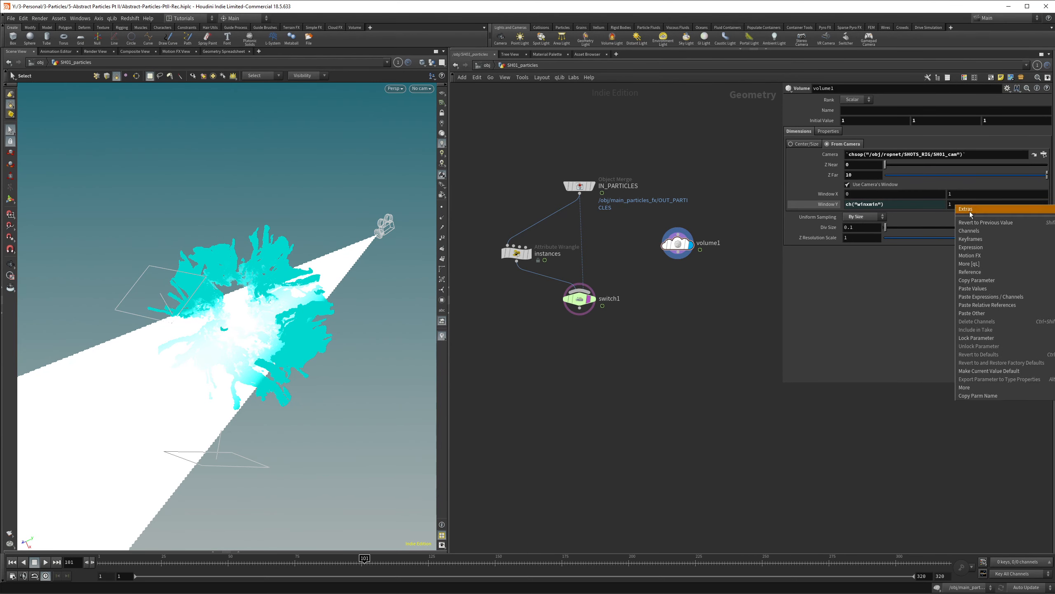
{"action": "left_click", "coordinate": [985, 315]}
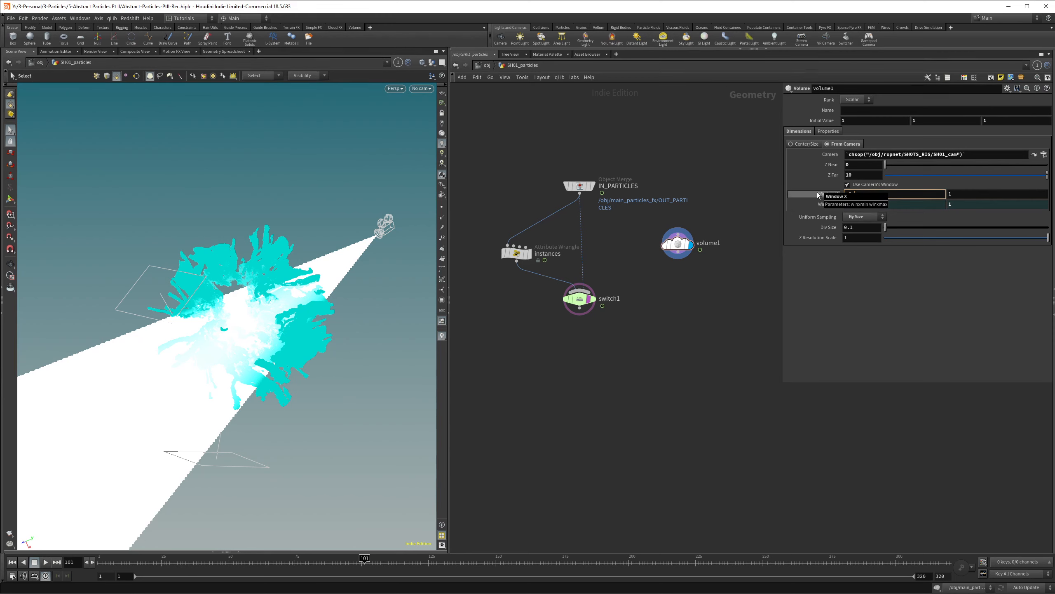
- Set the volume's camera Window X range to -0.15 and 1.15
{"action": "key", "text": "Return"}
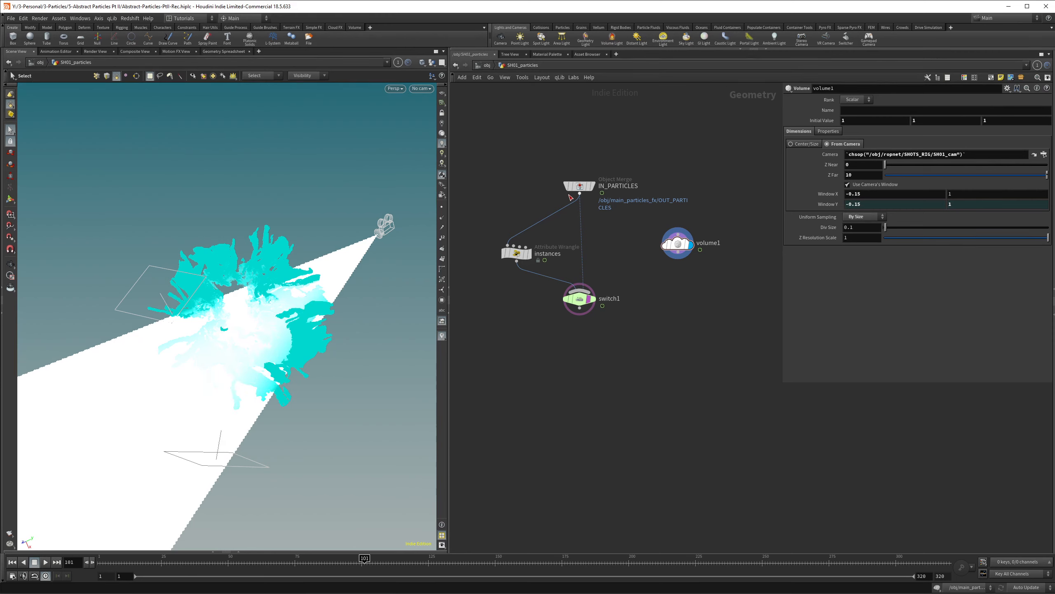
{"action": "left_click_drag", "start_coordinate": [249, 287], "coordinate": [287, 266], "text": "alt"}
{"action": "middle_click_drag", "start_coordinate": [854, 195], "coordinate": [863, 217]}
{"action": "double_click", "coordinate": [955, 194]}
{"action": "type", "text": "1.15"}
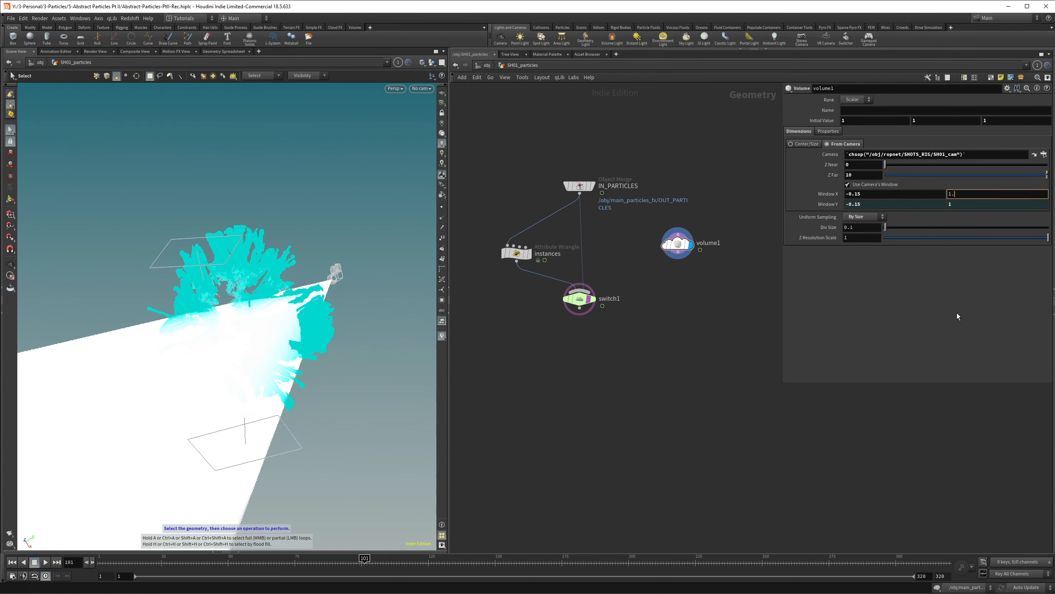
{"action": "key", "text": "Return"}
{"action": "key", "text": "Escape"}
{"action": "left_click_drag", "start_coordinate": [344, 345], "coordinate": [279, 325], "text": "alt"}
{"action": "scroll", "coordinate": [280, 326], "scroll_direction": "down", "scroll_amount": 3}
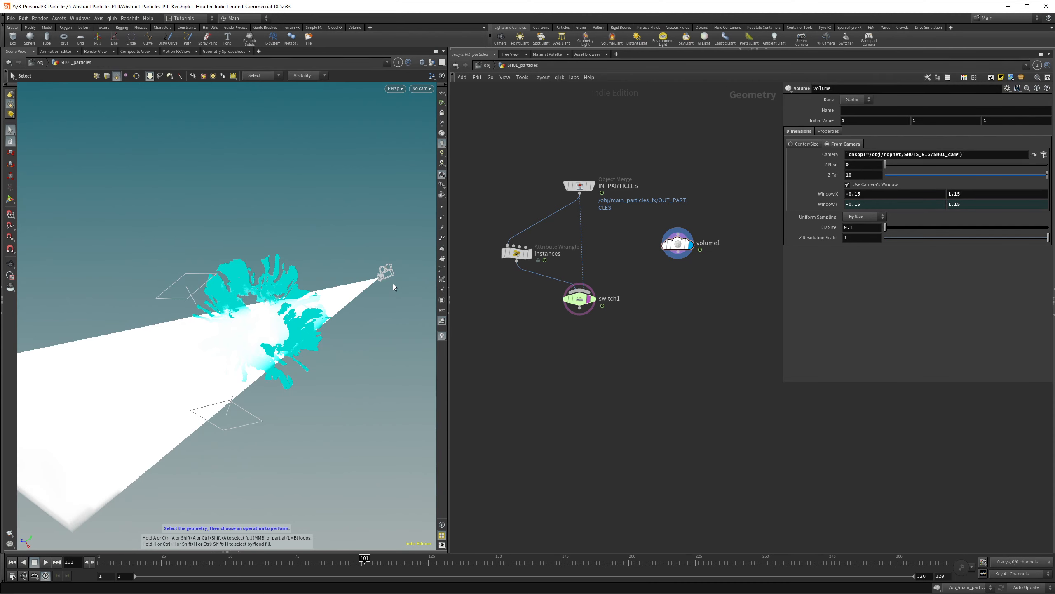
- Insert a Group Create, a Blast and a Null node in sequence between IN_PARTICLES and the instances wrangle
{"action": "key", "text": "Tab"}
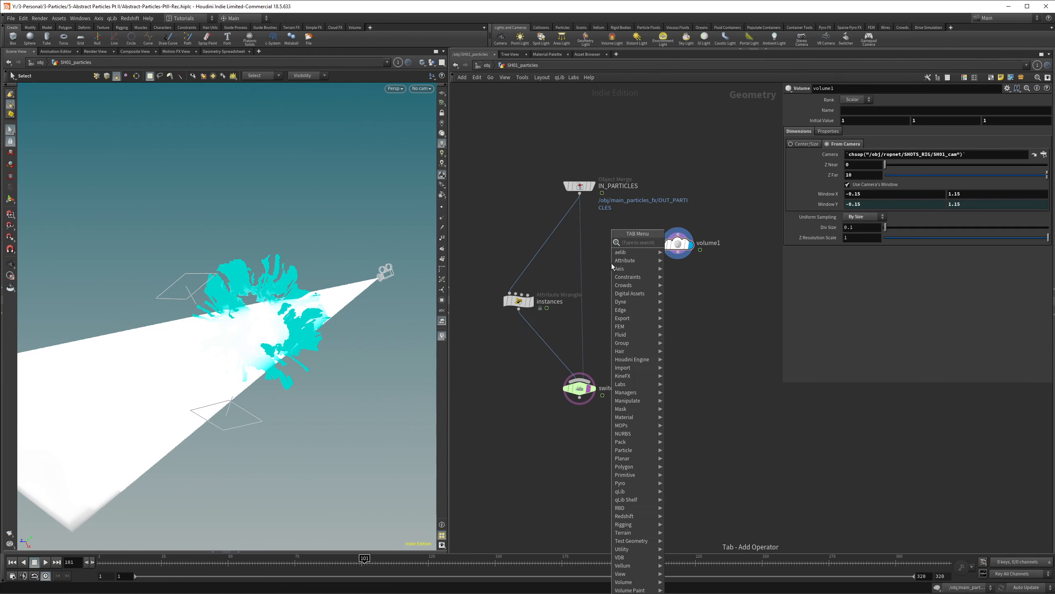
{"action": "type", "text": "null"}
{"action": "key", "text": "Return"}
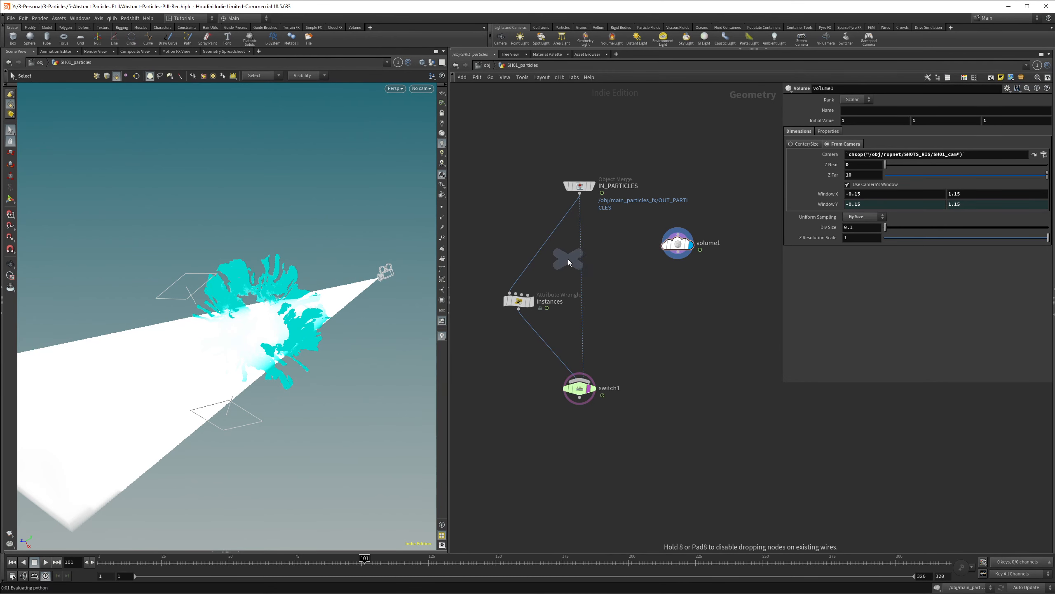
{"action": "left_click", "coordinate": [580, 271]}
{"action": "key", "text": "Tab"}
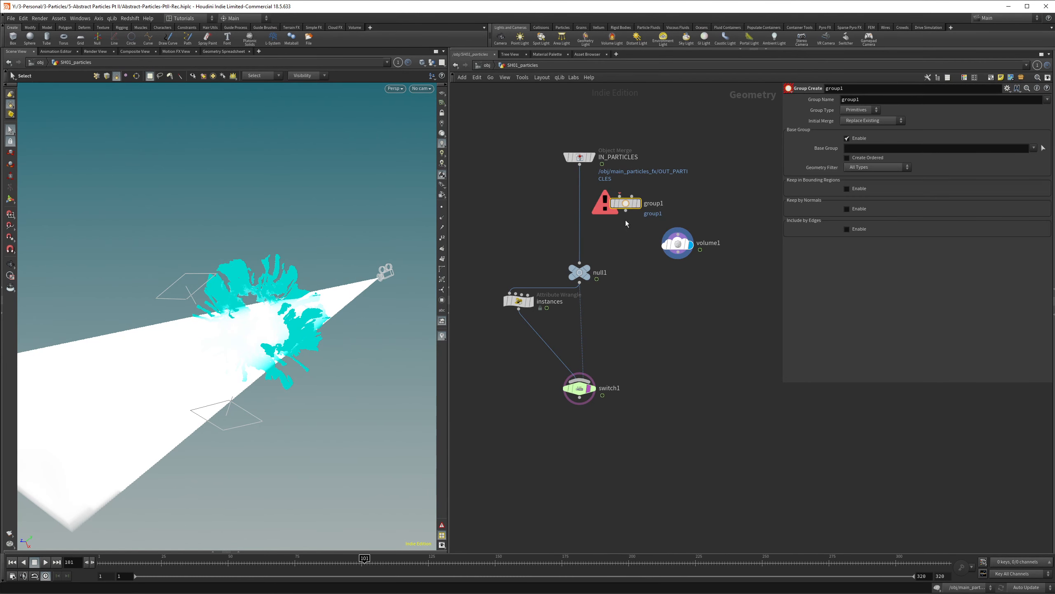
{"action": "key", "text": "Tab"}
{"action": "type", "text": "bl"}
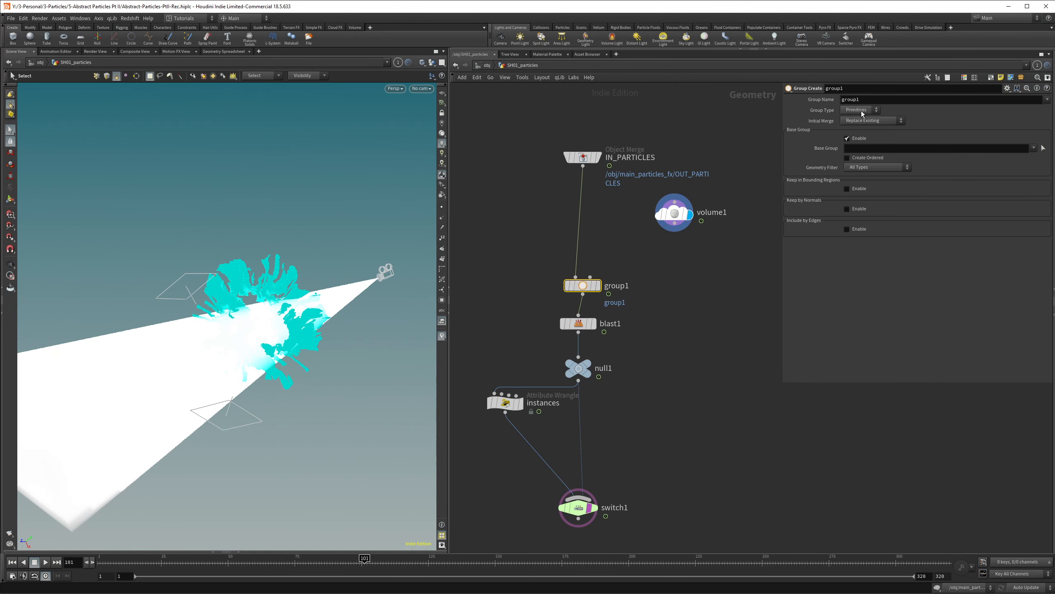
- Make group1 a Points group without a base group, bounded by Bounding Volume, and connect volume1 as its bounding object
{"action": "left_click", "coordinate": [860, 111]}
{"action": "left_click", "coordinate": [856, 119]}
{"action": "left_click", "coordinate": [847, 138]}
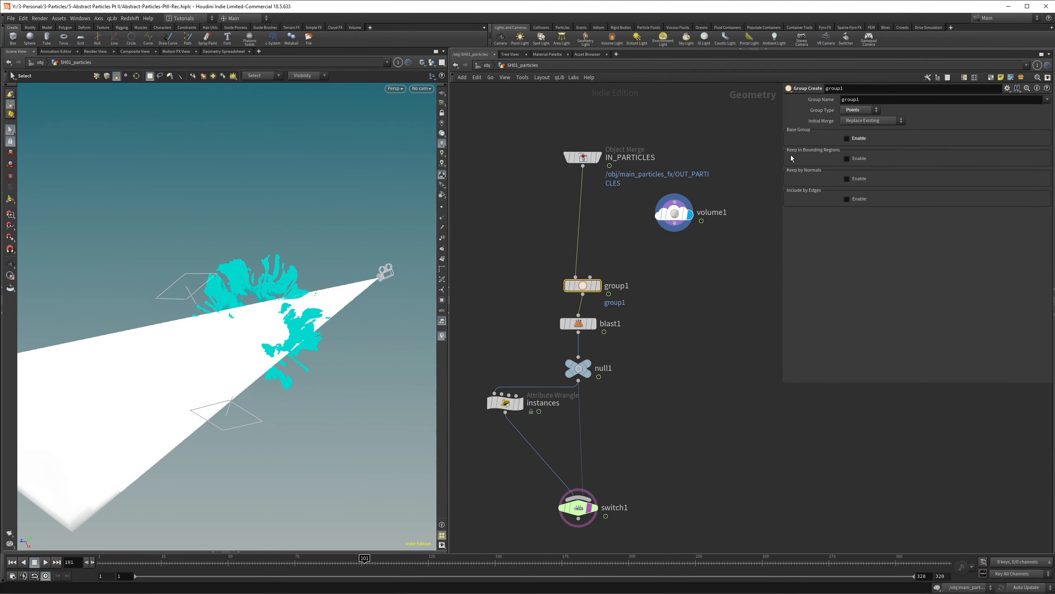
{"action": "left_click", "coordinate": [858, 159]}
{"action": "left_click", "coordinate": [864, 167]}
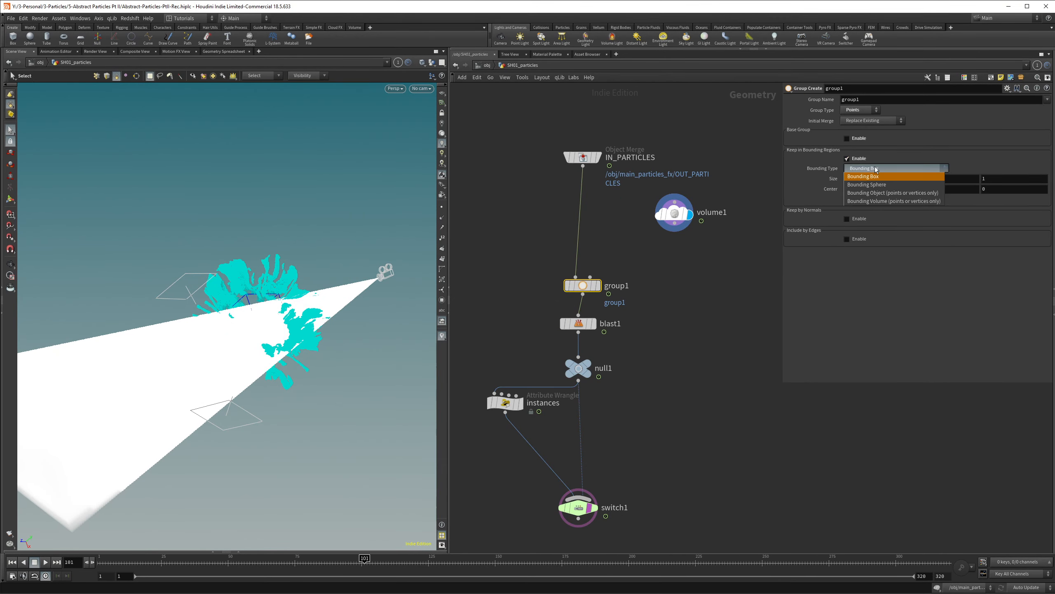
{"action": "left_click", "coordinate": [865, 201]}
{"action": "left_click_drag", "start_coordinate": [673, 229], "coordinate": [612, 276]}
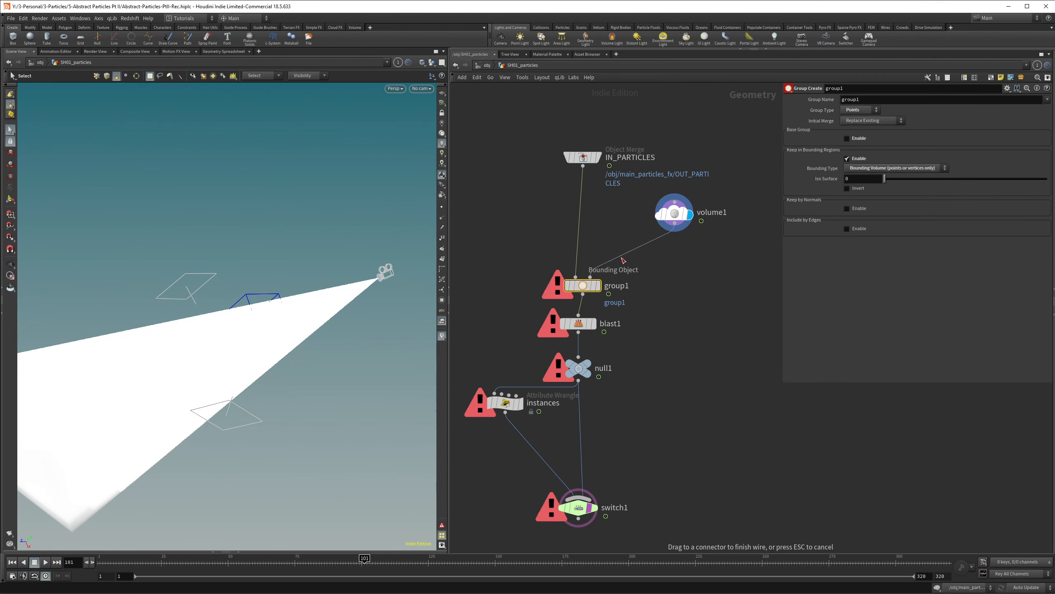
{"action": "left_click", "coordinate": [590, 277]}
{"action": "left_click_drag", "start_coordinate": [674, 212], "coordinate": [651, 233]}
- Display blast1, set its group to group1 and enable Delete Non Selected
{"action": "left_click", "coordinate": [578, 324]}
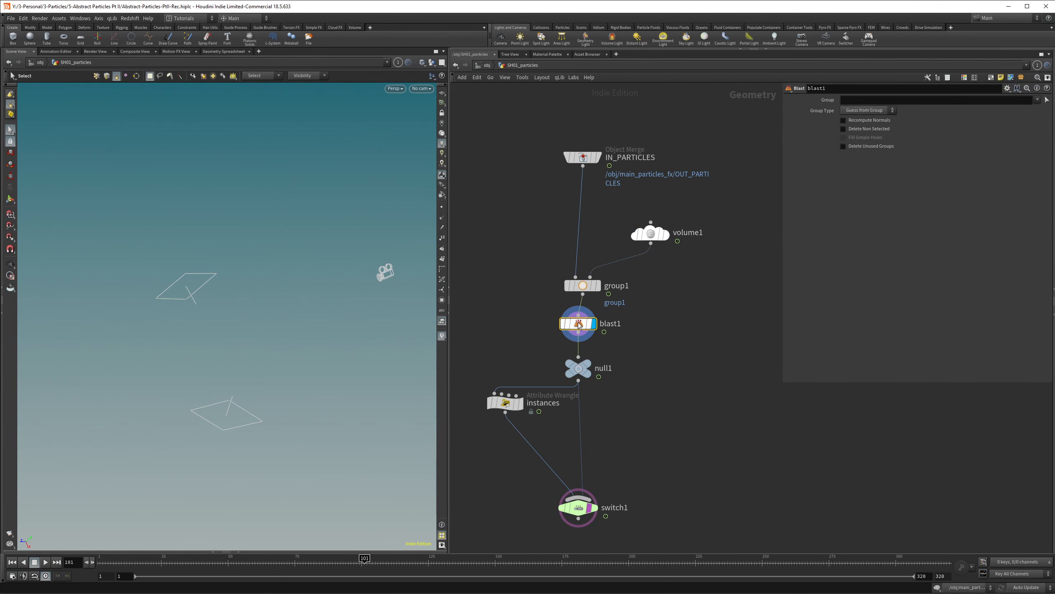
{"action": "left_click", "coordinate": [1038, 100]}
{"action": "left_click", "coordinate": [1043, 109]}
{"action": "left_click_drag", "start_coordinate": [283, 336], "coordinate": [229, 328], "text": "alt"}
{"action": "right_click_drag", "start_coordinate": [229, 329], "coordinate": [298, 327], "text": "alt"}
{"action": "mouse_move", "coordinate": [299, 327]}
{"action": "left_mouse_down", "text": "alt"}
{"action": "mouse_move", "coordinate": [323, 332]}
{"action": "mouse_move", "coordinate": [312, 329]}
{"action": "left_mouse_up", "text": "alt"}
{"action": "left_click", "coordinate": [871, 130]}
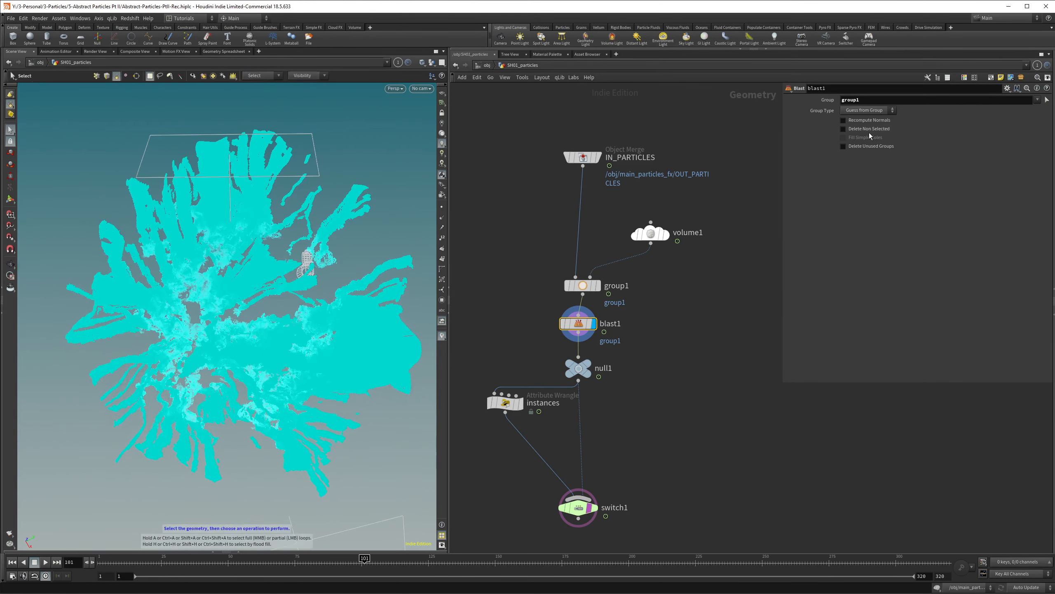
- Set the Iso Surface of group1 to 1 and turn off Delete Non Selected on blast1
{"action": "left_click", "coordinate": [649, 234]}
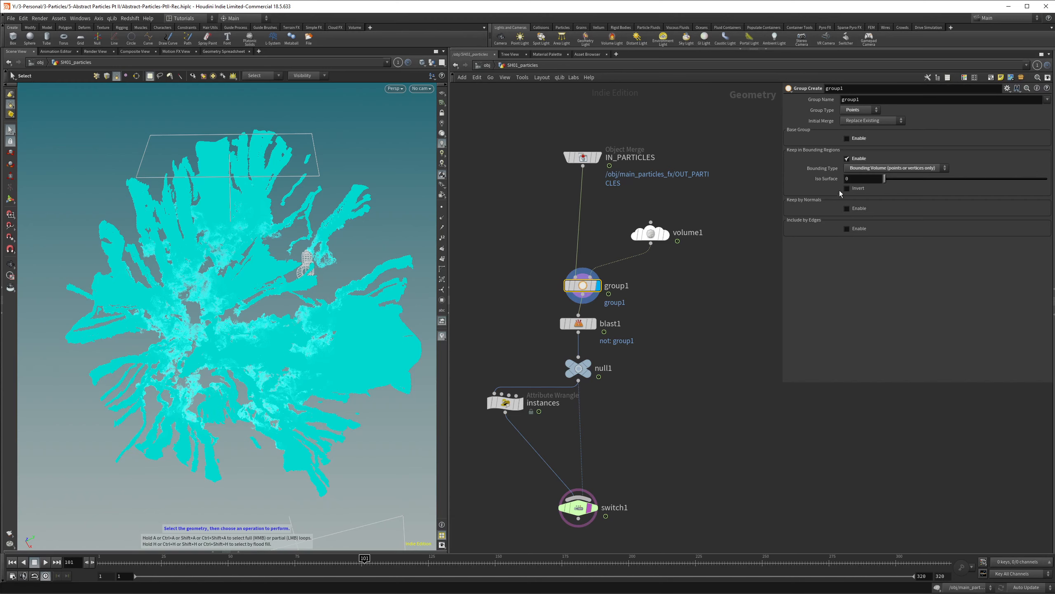
{"action": "left_click_drag", "start_coordinate": [860, 179], "coordinate": [794, 239]}
{"action": "type", "text": "1"}
{"action": "left_click", "coordinate": [595, 323]}
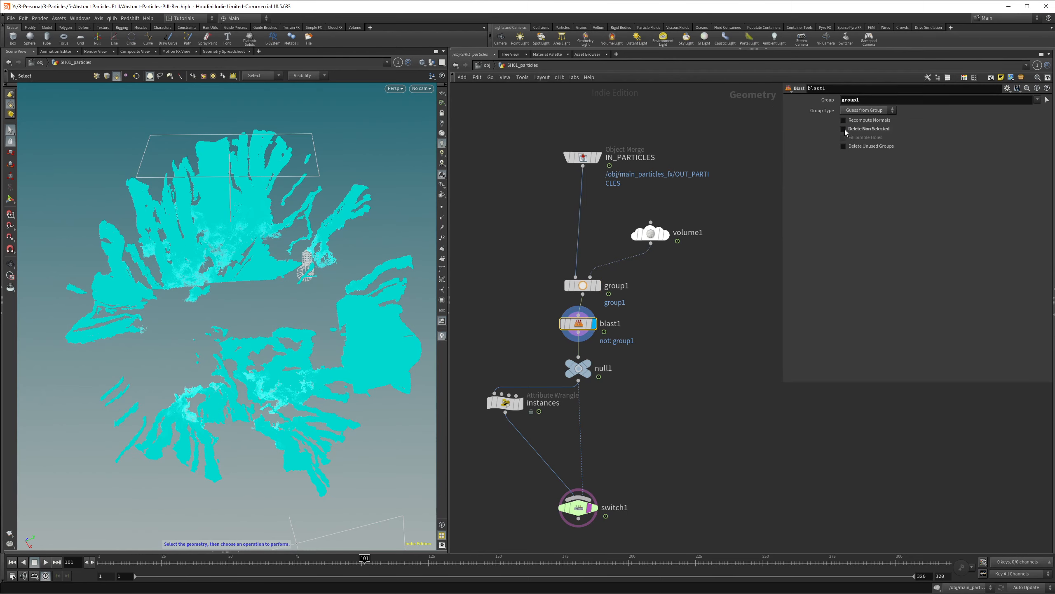
{"action": "left_click", "coordinate": [845, 131]}
{"action": "left_click_drag", "start_coordinate": [366, 299], "coordinate": [301, 317], "text": "alt"}
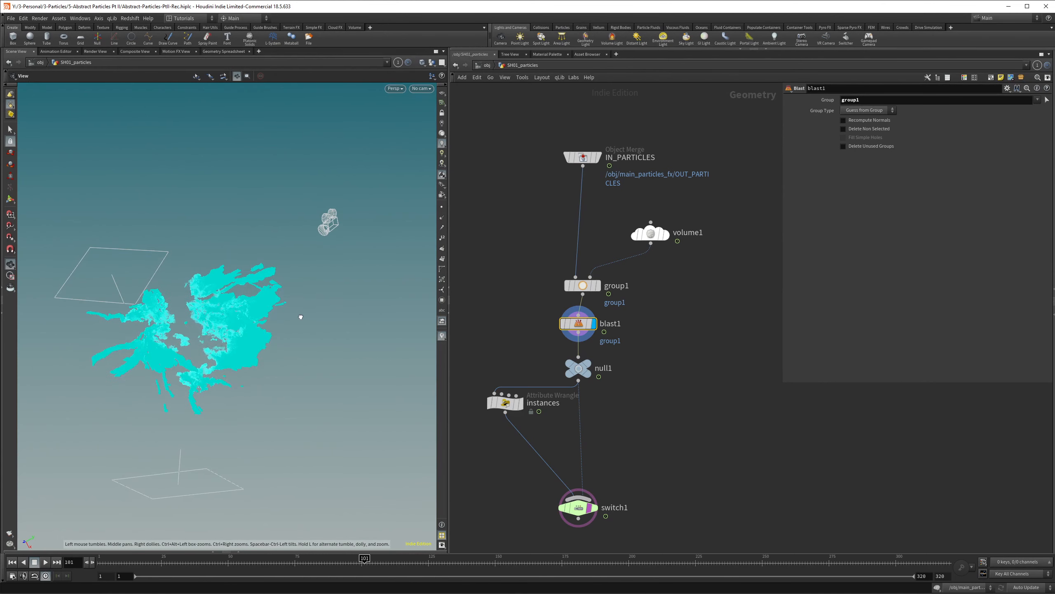
{"action": "key", "text": "s"}
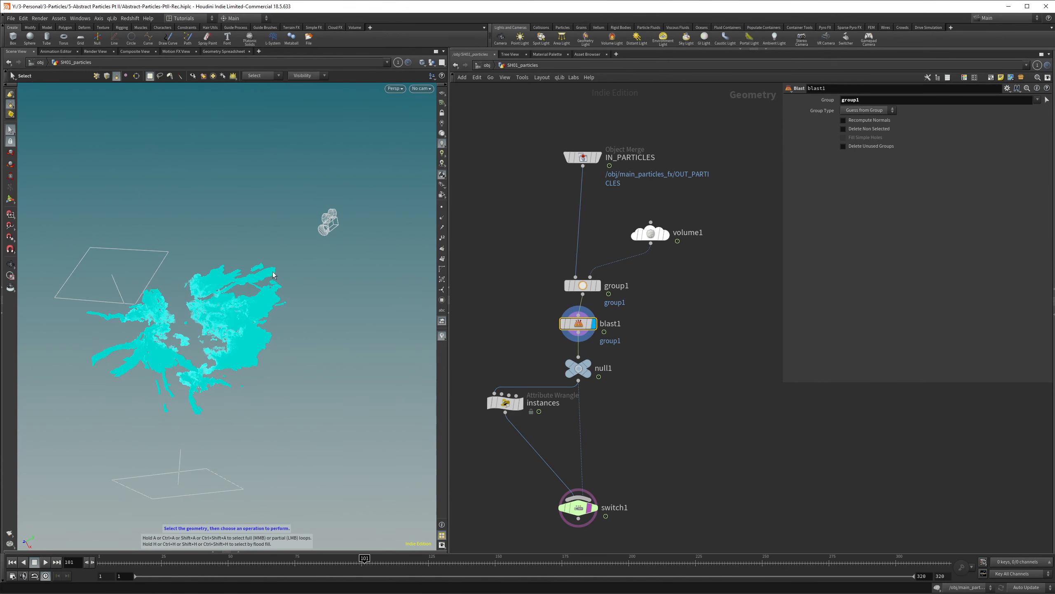
{"action": "mouse_move", "coordinate": [244, 314]}
{"action": "left_mouse_down", "text": "alt"}
{"action": "mouse_move", "coordinate": [222, 288]}
{"action": "mouse_move", "coordinate": [248, 303]}
{"action": "left_mouse_up", "text": "alt"}
- Display switch1 and color the volume, group and blast nodes blue
{"action": "middle_click_drag", "start_coordinate": [592, 509], "coordinate": [614, 444]}
{"action": "left_click", "coordinate": [615, 443]}
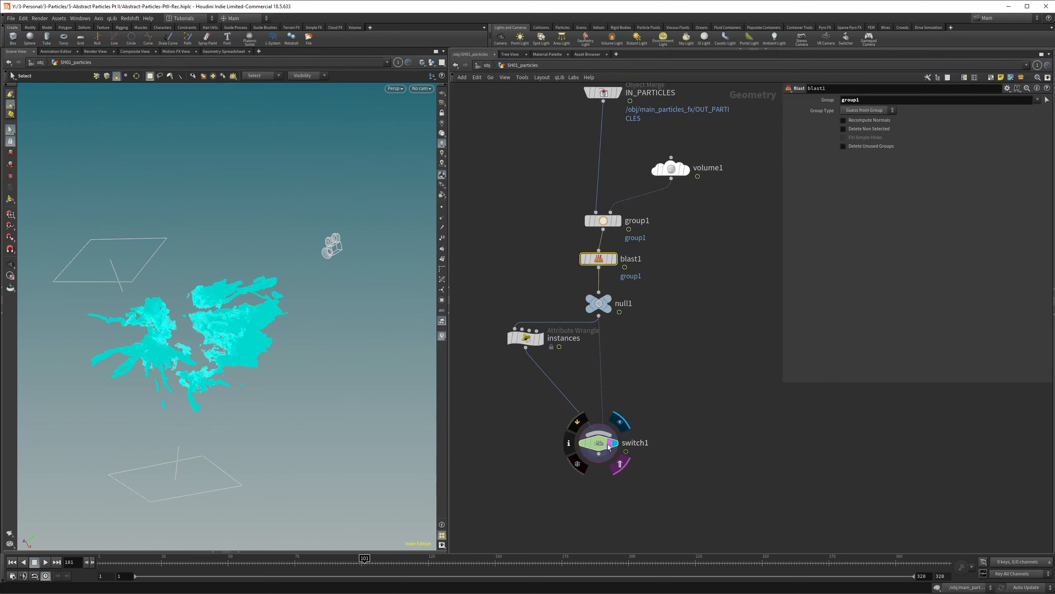
{"action": "middle_click_drag", "start_coordinate": [546, 138], "coordinate": [549, 167]}
{"action": "left_click_drag", "start_coordinate": [548, 162], "coordinate": [731, 311]}
{"action": "key", "text": "c"}
{"action": "left_click", "coordinate": [1007, 527]}
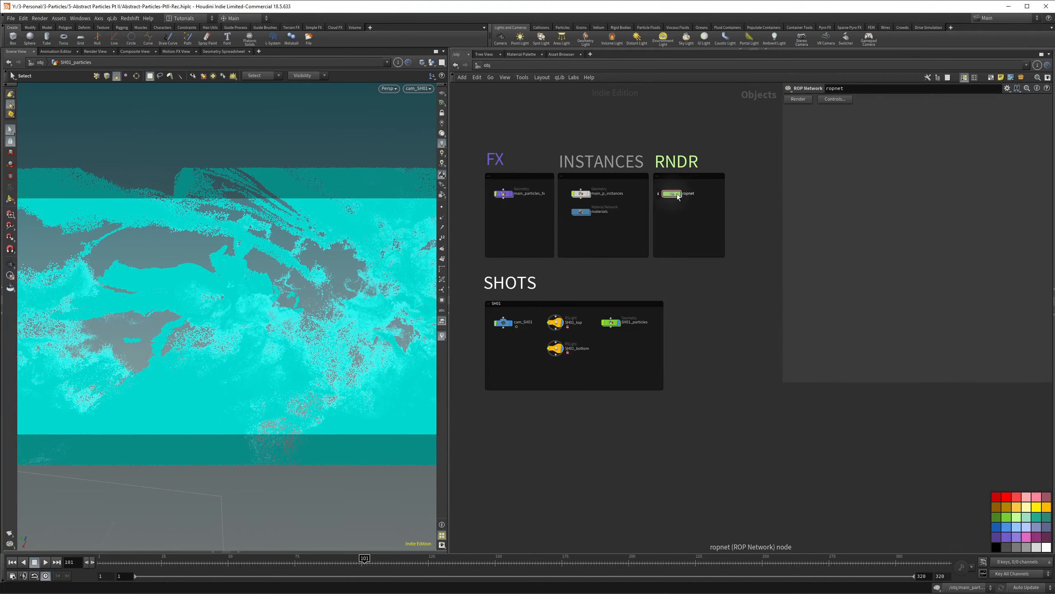
- Examine the Global_AOVs list in ropnet and the Redshift particle settings of SH01_particles
{"action": "double_click", "coordinate": [677, 193]}
{"action": "left_click_drag", "start_coordinate": [611, 210], "coordinate": [735, 238]}
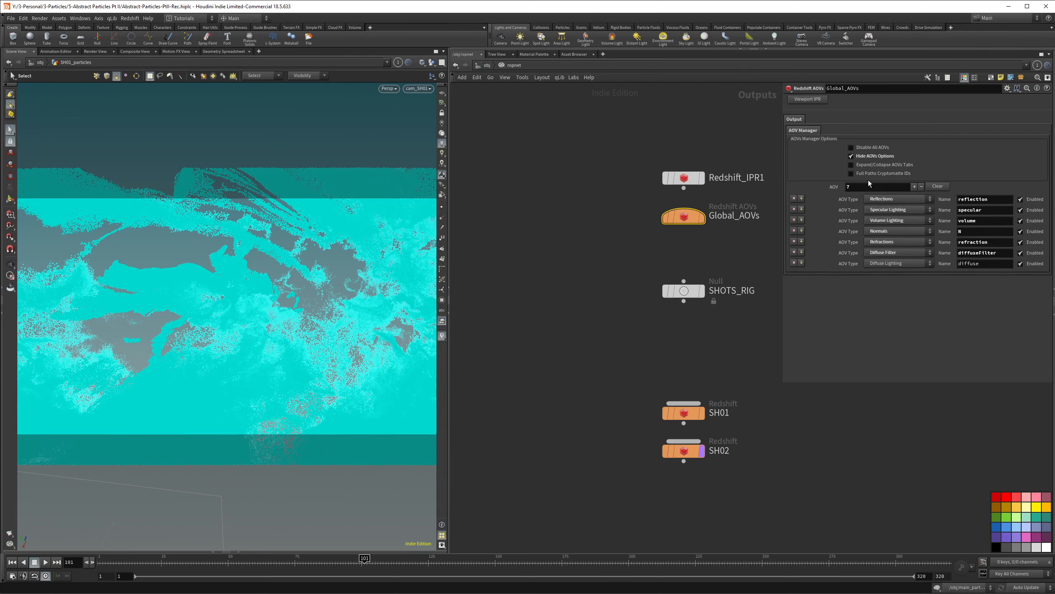
{"action": "left_click", "coordinate": [487, 65]}
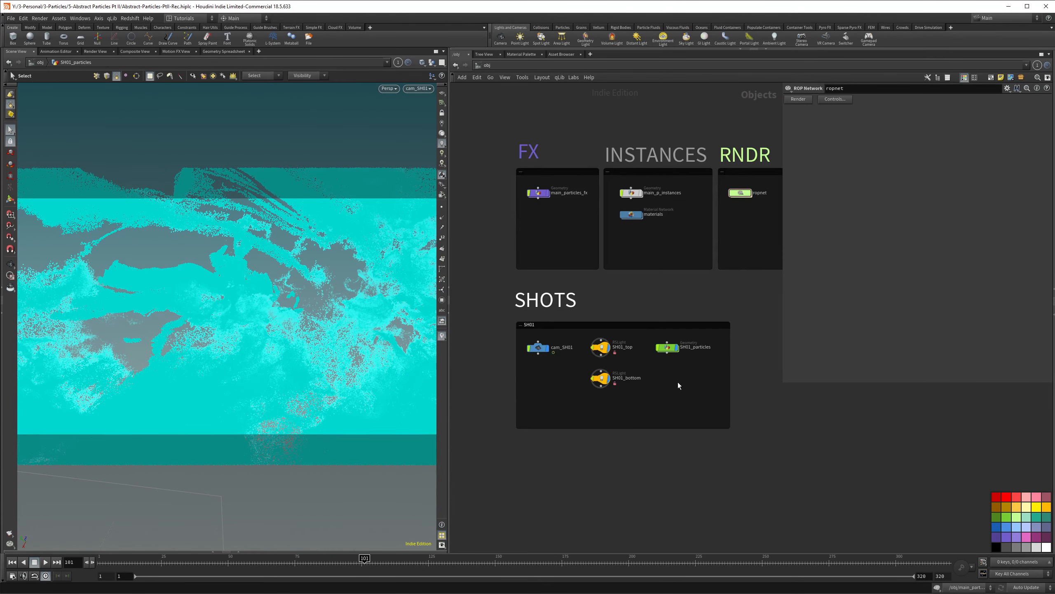
{"action": "left_click", "coordinate": [667, 347]}
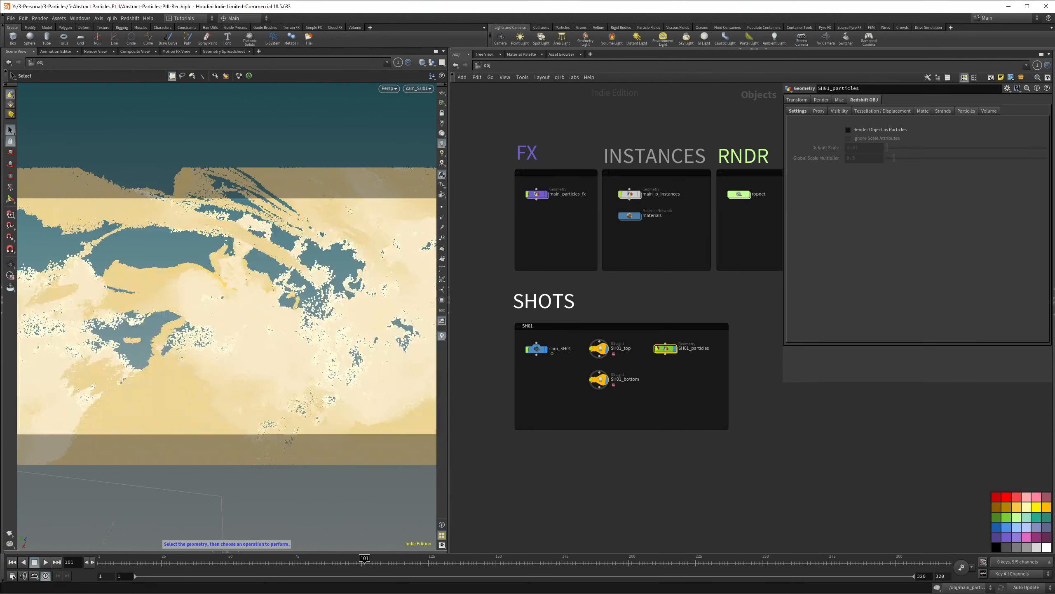
{"action": "left_click", "coordinate": [849, 130]}
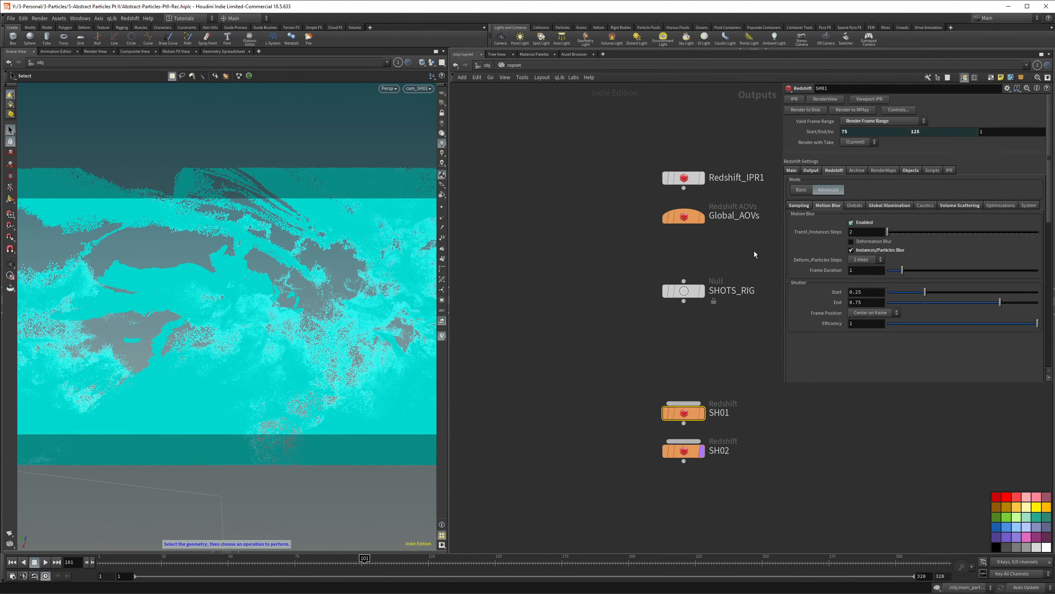
- Compare the SH01 frame range in SHOTS_RIG with the keyframes of cam_SH01
{"action": "left_click", "coordinate": [677, 292]}
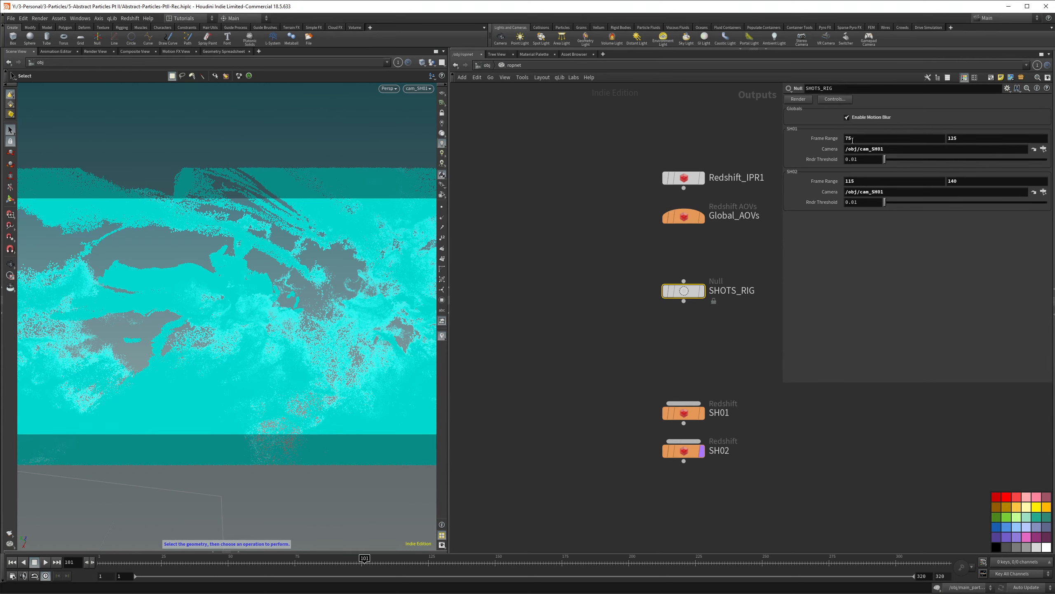
{"action": "left_click", "coordinate": [487, 66]}
{"action": "left_click_drag", "start_coordinate": [531, 343], "coordinate": [530, 342]}
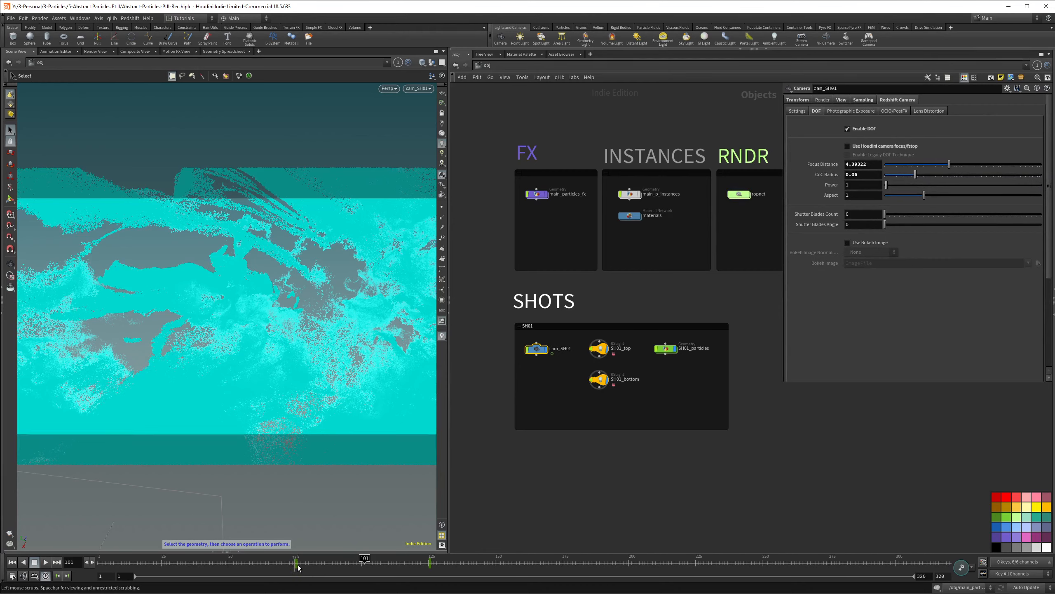
{"action": "double_click", "coordinate": [740, 194]}
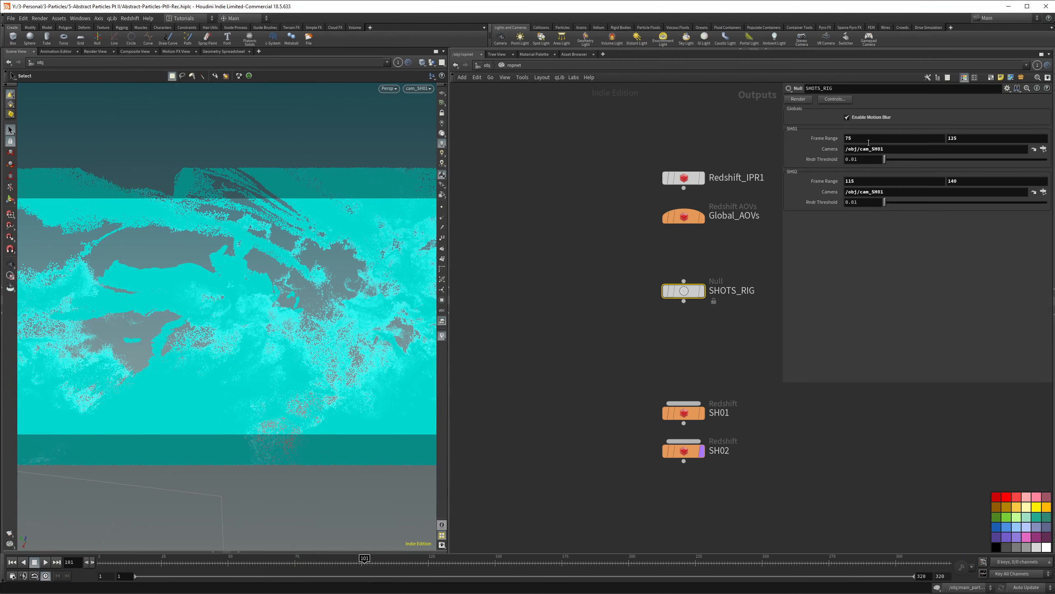
{"action": "double_click", "coordinate": [859, 141]}
{"action": "key", "text": "u"}
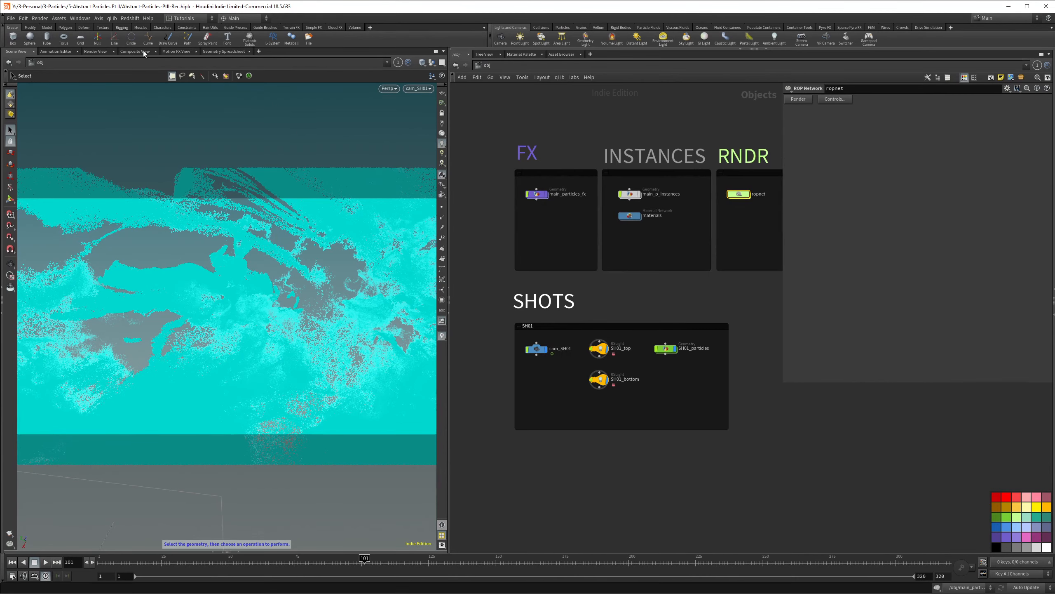
- Render frame 101 in the Redshift Render View, examine the particles in the render region, and move the window out of the way
{"action": "left_click", "coordinate": [133, 20]}
{"action": "left_click", "coordinate": [148, 53]}
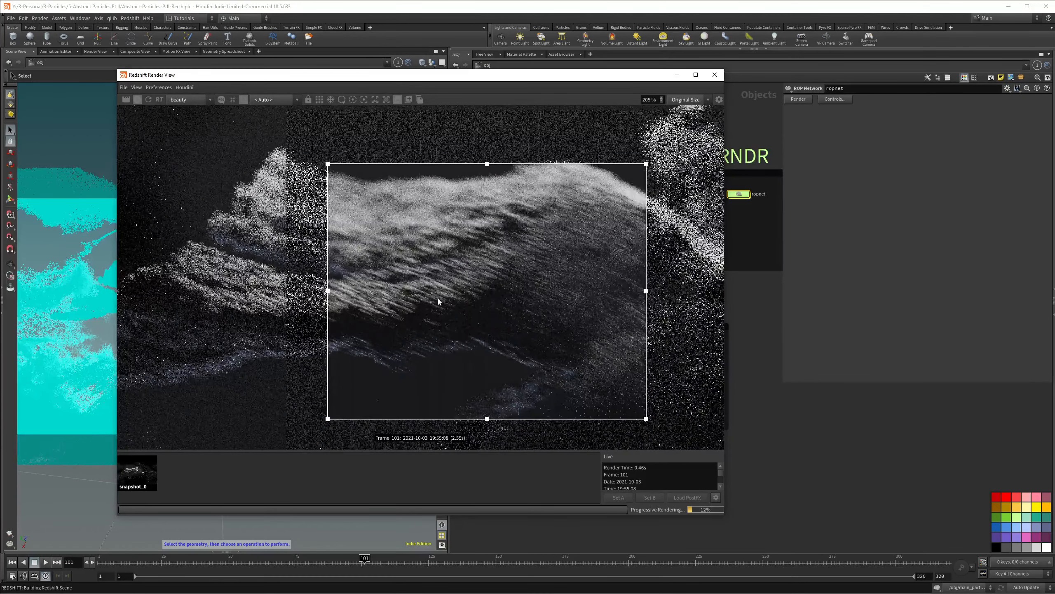
{"action": "scroll", "coordinate": [438, 299], "scroll_direction": "down", "scroll_amount": 2}
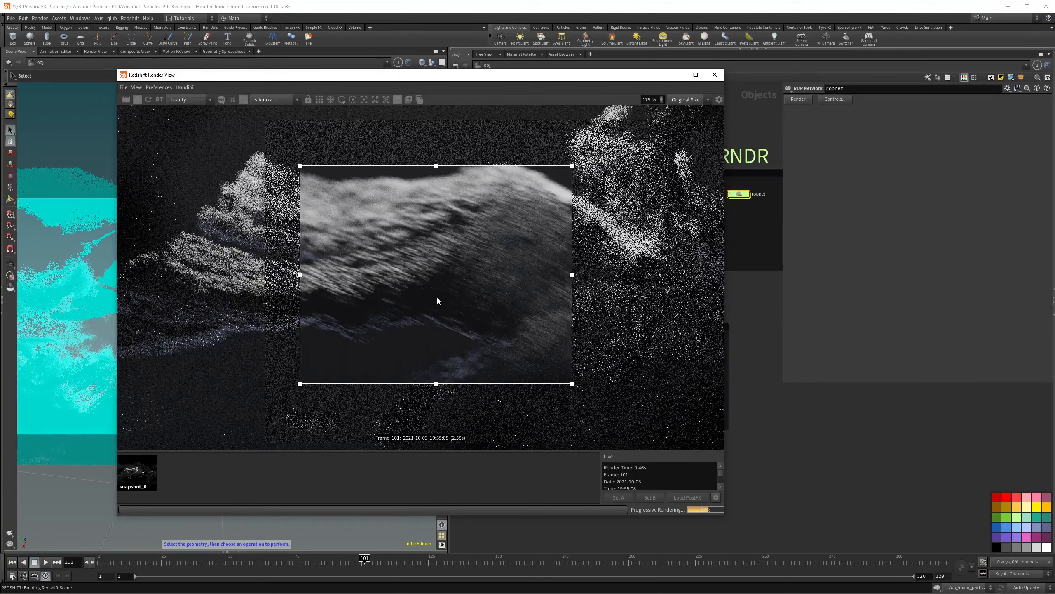
{"action": "left_click_drag", "start_coordinate": [170, 74], "coordinate": [1054, 125]}
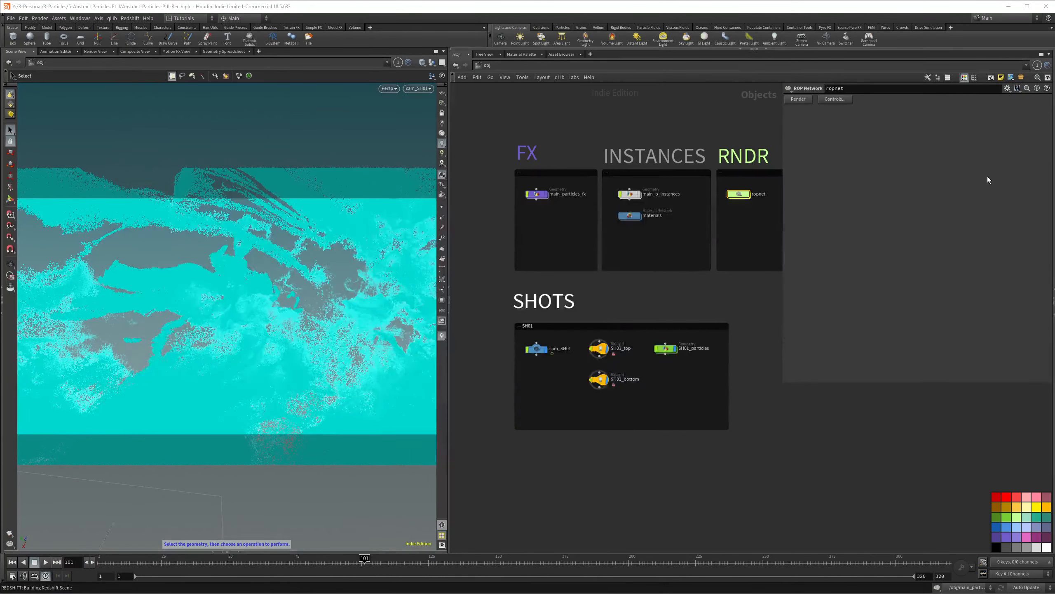
- Insert a point wrangle between color2 and OUT_PARTICLES in main_particles_fx and open its VEXpression for editing
{"action": "scroll", "coordinate": [534, 189], "scroll_direction": "up", "scroll_amount": 2}
{"action": "double_click", "coordinate": [538, 195]}
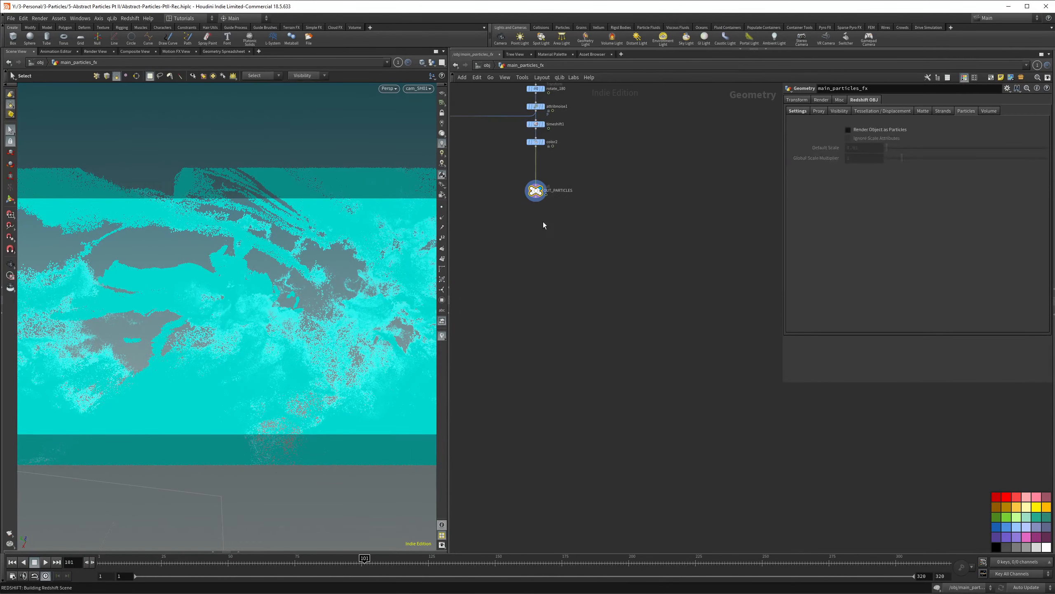
{"action": "scroll", "coordinate": [514, 198], "scroll_direction": "up", "scroll_amount": 2}
{"action": "key", "text": "ctrl+w"}
{"action": "left_click_drag", "start_coordinate": [638, 245], "coordinate": [576, 260]}
{"action": "left_click", "coordinate": [802, 181]}
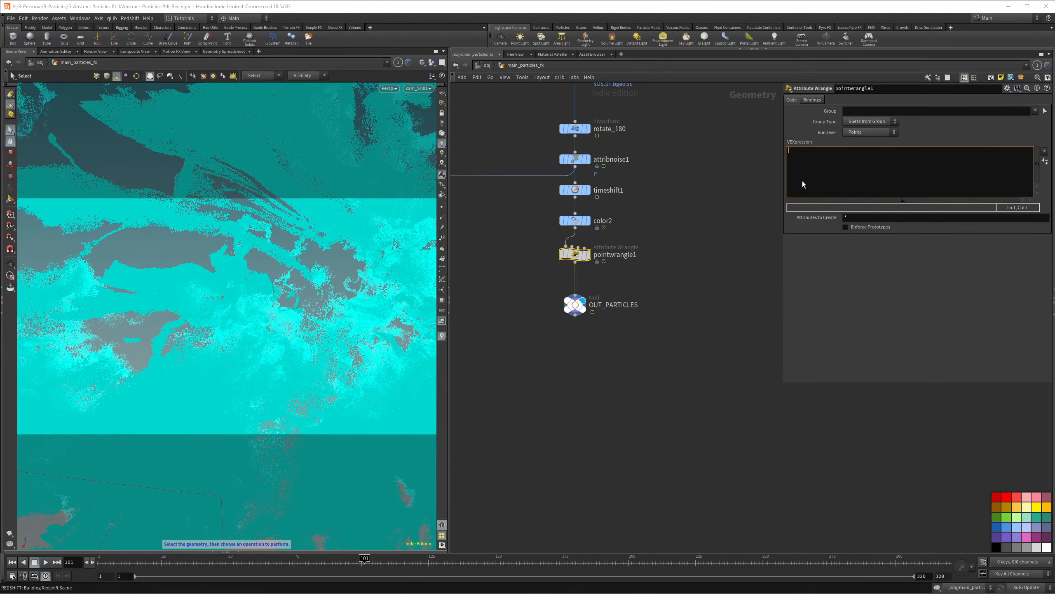
- Enter v@v *= 0.3; in the point wrangle's VEXpression and rename the node reduce_v
{"action": "type", "text": "v@v *= 0.3;"}
{"action": "mouse_move", "coordinate": [582, 243]}
{"action": "double_click", "coordinate": [616, 251]}
{"action": "type", "text": "reduce_v"}
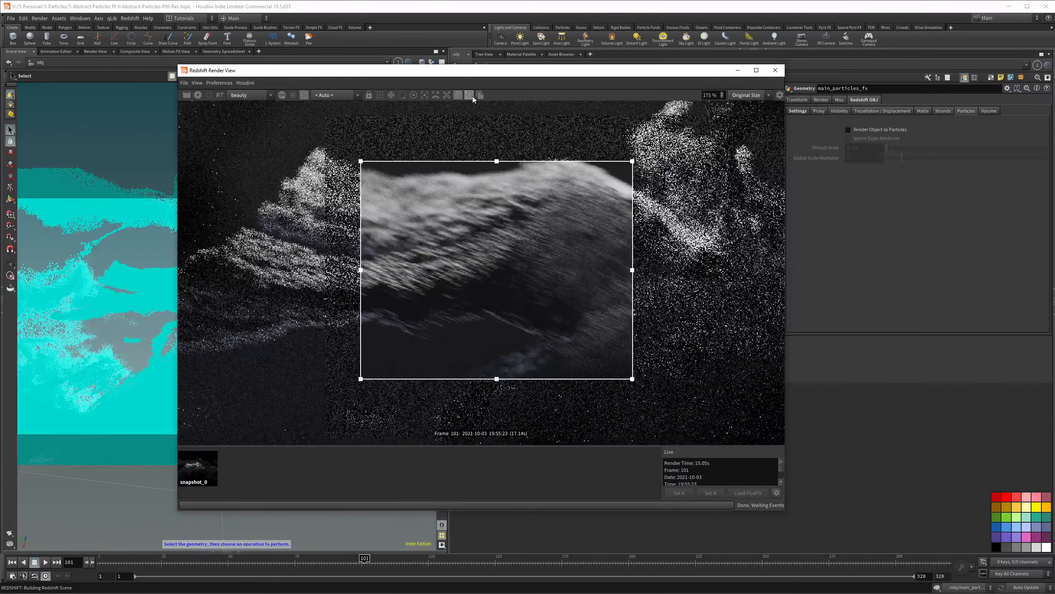
- Take a snapshot in the Redshift Render View, turn off the render region, and examine the whole of frame 101
{"action": "left_click", "coordinate": [471, 95]}
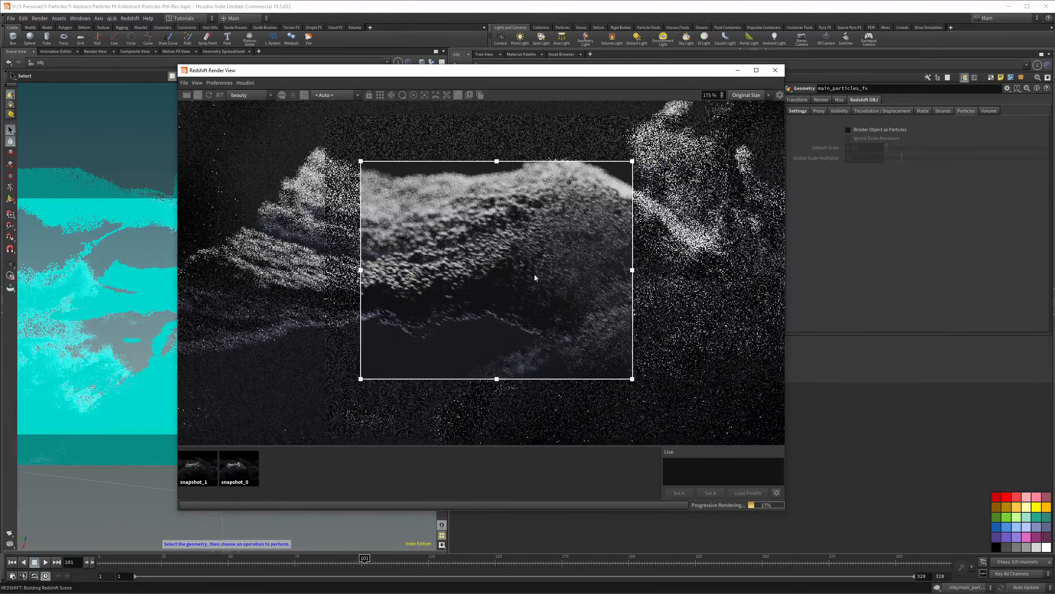
{"action": "scroll", "coordinate": [534, 274], "scroll_direction": "down", "scroll_amount": 3}
{"action": "left_click", "coordinate": [305, 95]}
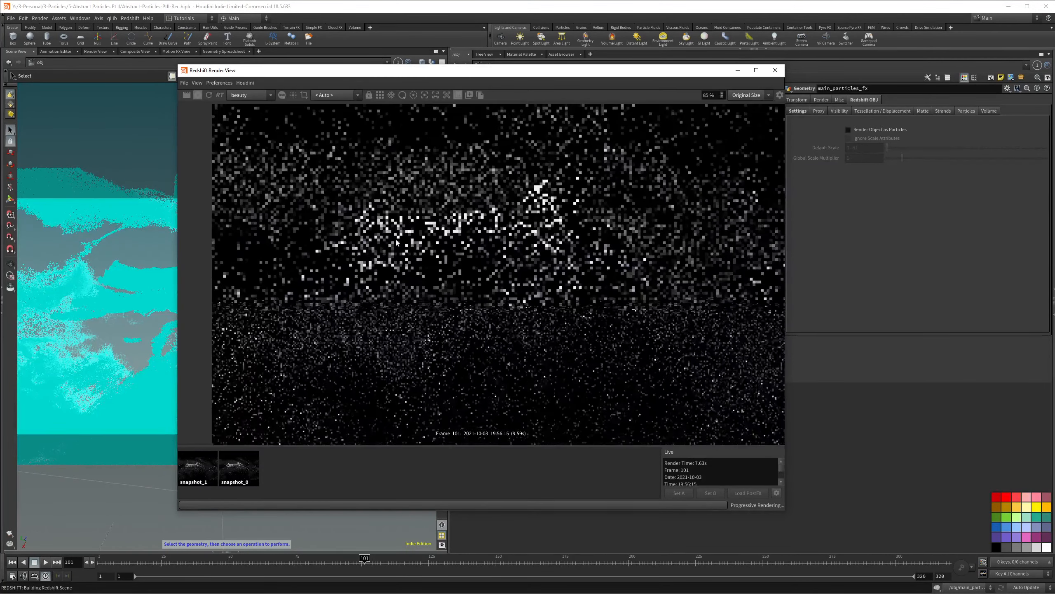
{"action": "scroll", "coordinate": [397, 243], "scroll_direction": "down", "scroll_amount": 3}
{"action": "scroll", "coordinate": [368, 252], "scroll_direction": "up", "scroll_amount": 1}
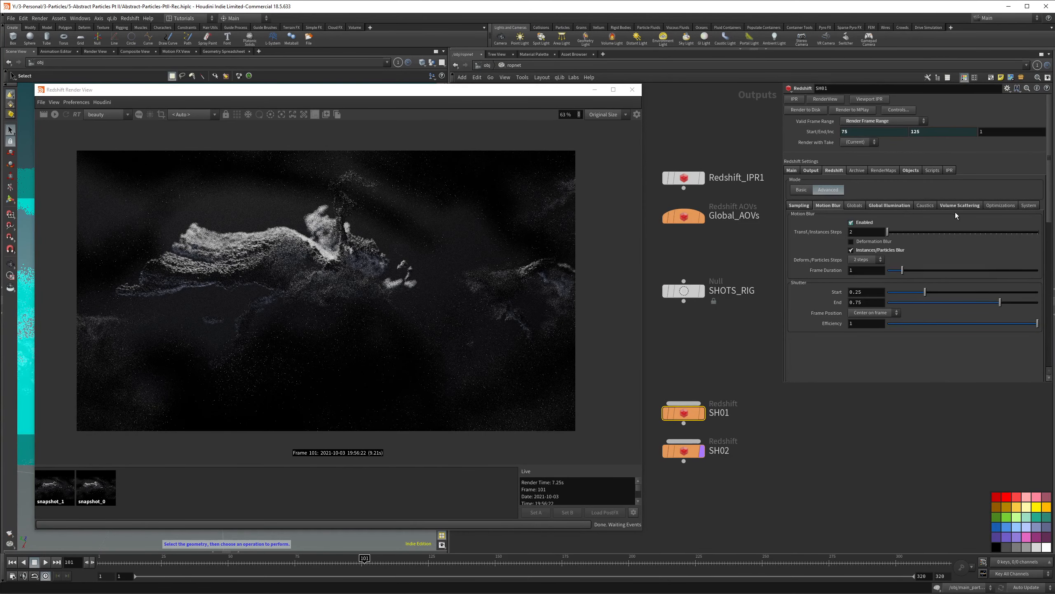
- Return to the object level and duplicate the SH01 network box with its camera, lights and particles below the original
{"action": "left_click", "coordinate": [487, 66]}
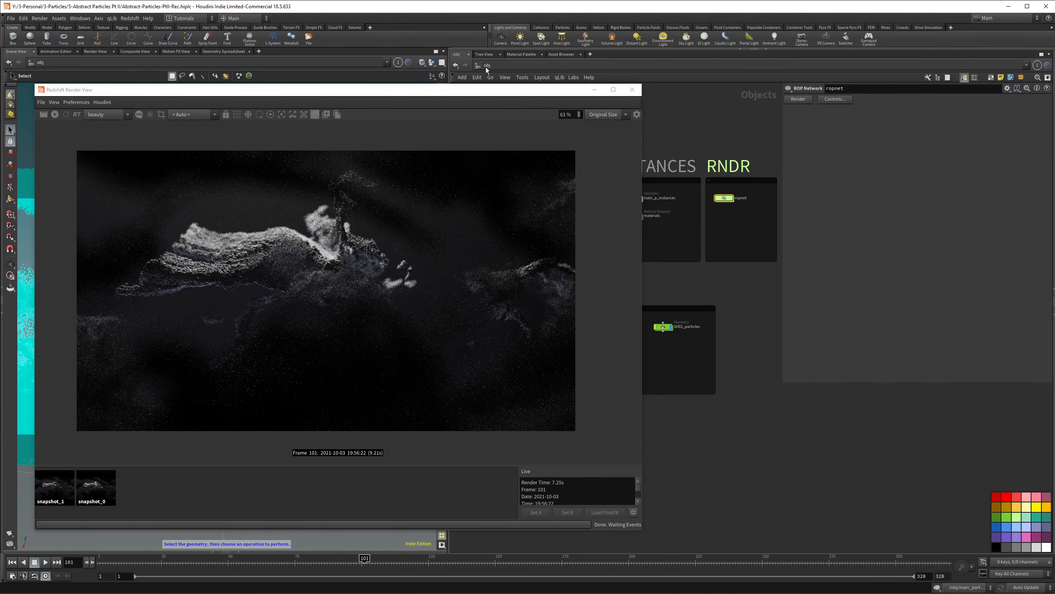
{"action": "left_click", "coordinate": [591, 90]}
{"action": "middle_click_drag", "start_coordinate": [621, 391], "coordinate": [619, 370]}
{"action": "scroll", "coordinate": [619, 369], "scroll_direction": "up", "scroll_amount": 1}
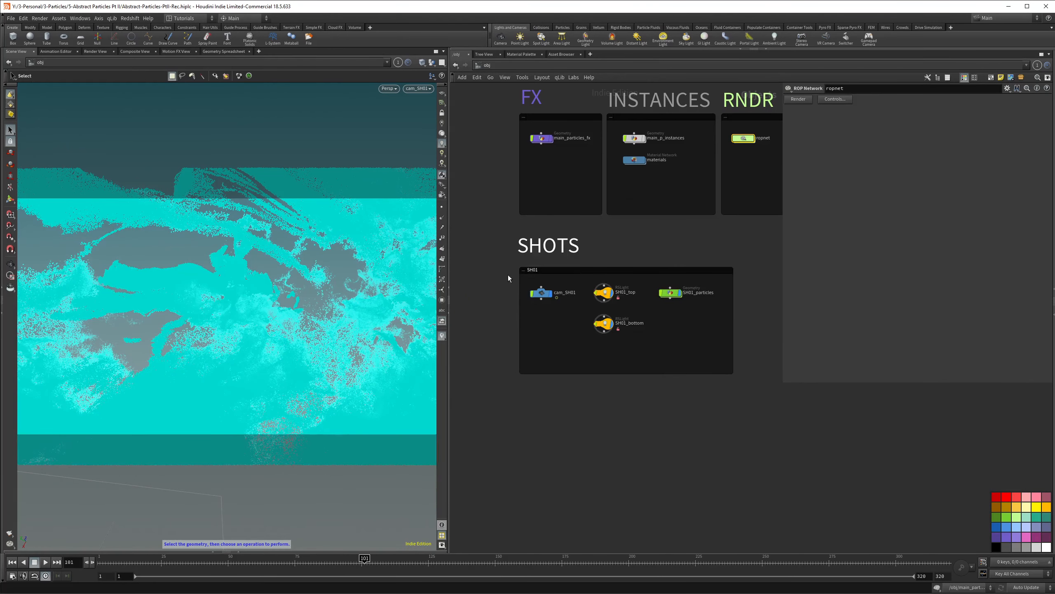
{"action": "left_click_drag", "start_coordinate": [493, 262], "coordinate": [767, 396]}
{"action": "scroll", "coordinate": [626, 244], "scroll_direction": "down", "scroll_amount": 3}
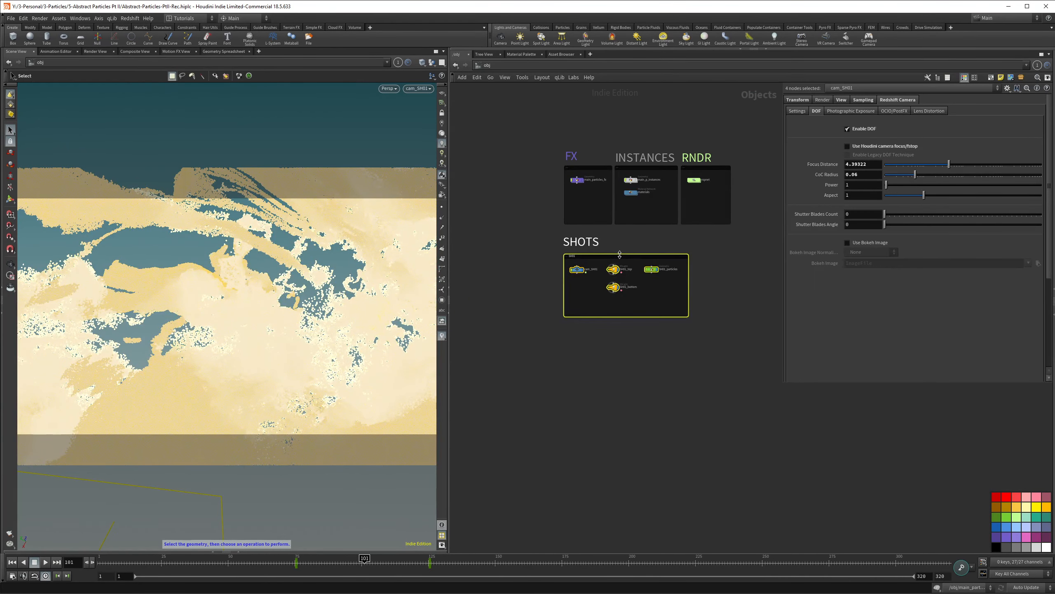
{"action": "left_click_drag", "start_coordinate": [618, 255], "coordinate": [618, 329], "text": "alt"}
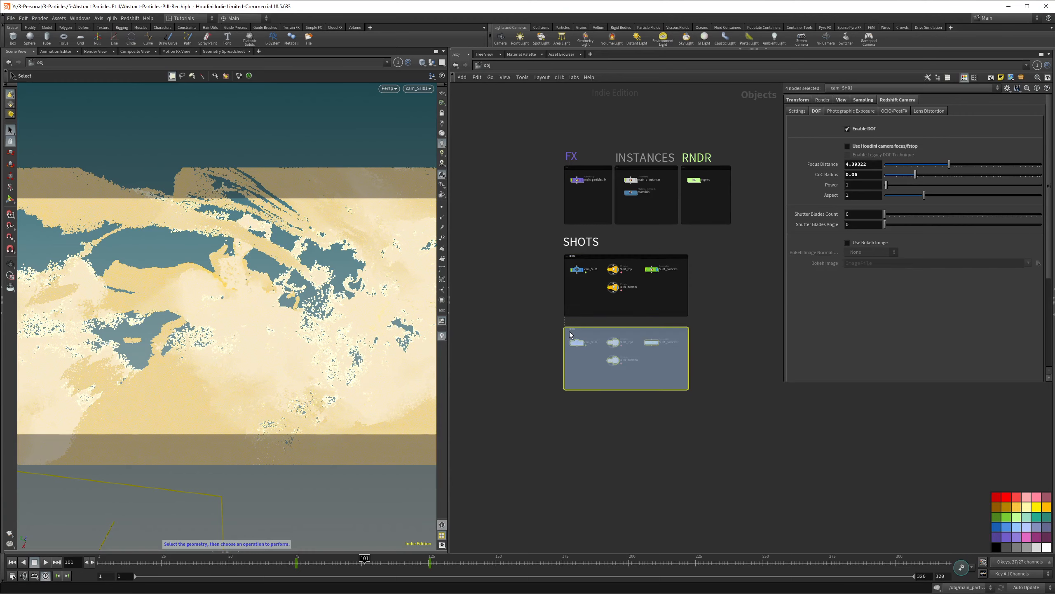
- Rename the duplicated network box SH02
{"action": "scroll", "coordinate": [572, 333], "scroll_direction": "up", "scroll_amount": 6}
{"action": "double_click", "coordinate": [626, 319]}
{"action": "key", "text": "BackSpace"}
{"action": "type", "text": "2"}
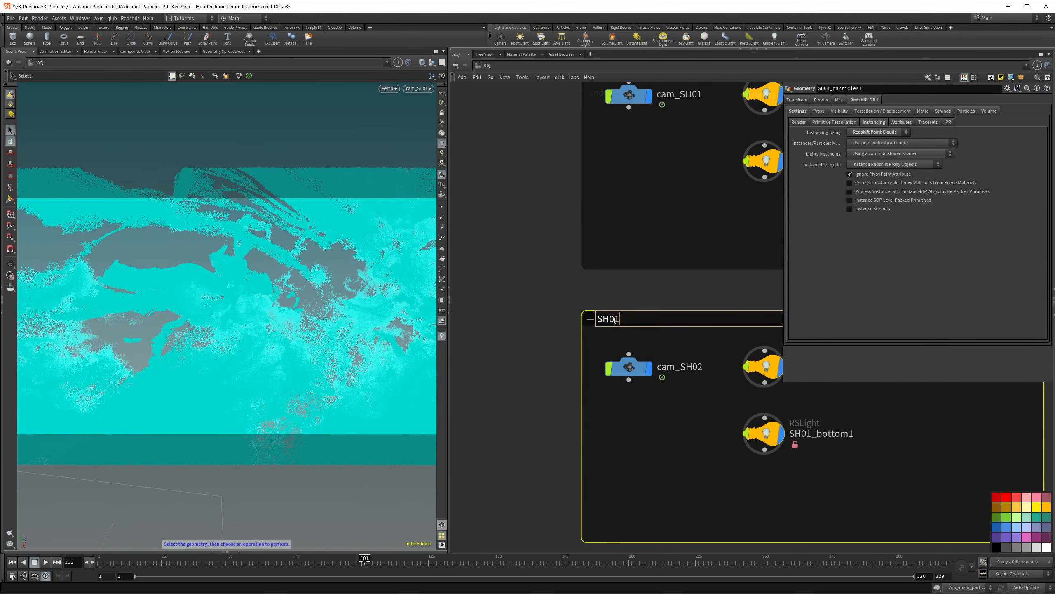
{"action": "left_click", "coordinate": [707, 407]}
{"action": "middle_click_drag", "start_coordinate": [776, 377], "coordinate": [646, 339]}
{"action": "scroll", "coordinate": [646, 339], "scroll_direction": "down", "scroll_amount": 3}
{"action": "scroll", "coordinate": [647, 339], "scroll_direction": "up", "scroll_amount": 2}
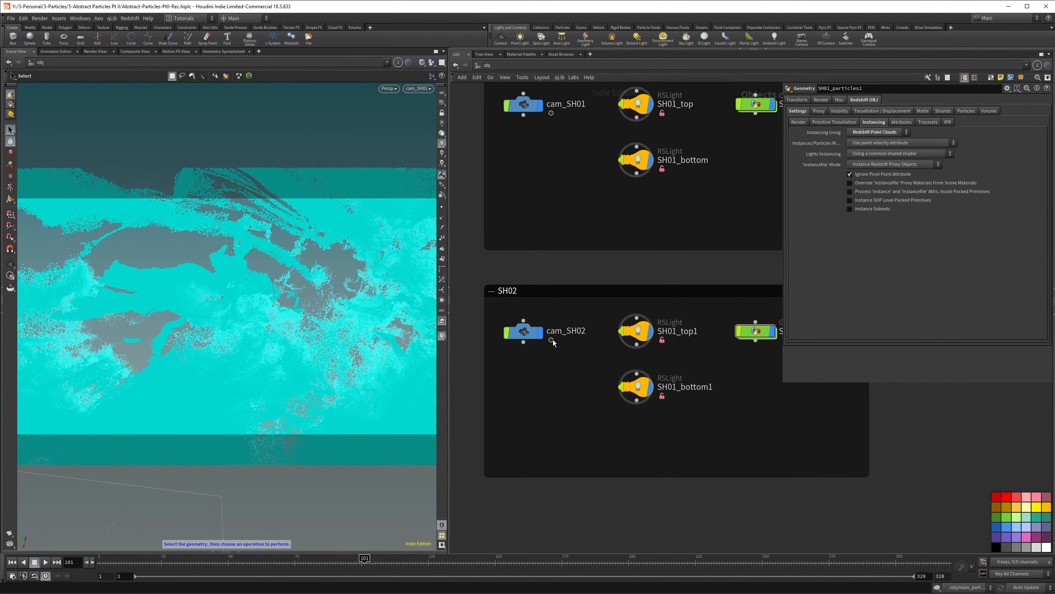
- Rename the two copied lights SH02_top and SH02_bottom
{"action": "double_click", "coordinate": [680, 337]}
{"action": "left_click_drag", "start_coordinate": [674, 332], "coordinate": [676, 332]}
{"action": "type", "text": "2"}
{"action": "left_click", "coordinate": [678, 387]}
{"action": "left_click_drag", "start_coordinate": [678, 387], "coordinate": [674, 388]}
{"action": "type", "text": "2"}
{"action": "key", "text": "End"}
{"action": "key", "text": "BackSpace"}
{"action": "left_click", "coordinate": [702, 331]}
{"action": "key", "text": "BackSpace"}
{"action": "key", "text": "Return"}
- Rename the copied particle geometry SH02_particles1
{"action": "middle_click_drag", "start_coordinate": [669, 324], "coordinate": [590, 324]}
{"action": "scroll", "coordinate": [722, 325], "scroll_direction": "up", "scroll_amount": 2}
{"action": "middle_click_drag", "start_coordinate": [723, 325], "coordinate": [700, 332]}
{"action": "left_click", "coordinate": [697, 341]}
{"action": "left_click_drag", "start_coordinate": [698, 340], "coordinate": [690, 341]}
{"action": "type", "text": "2"}
{"action": "left_click", "coordinate": [592, 410]}
{"action": "left_click", "coordinate": [692, 341]}
{"action": "type", "text": "2"}
{"action": "key", "text": "Return"}
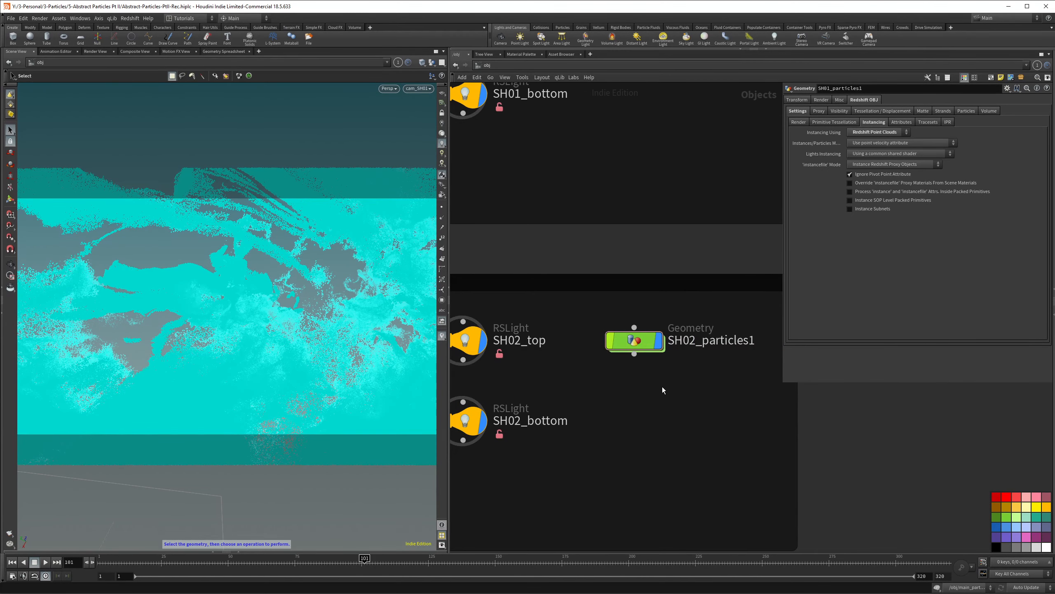
- Inside SH02_particles1, change volume1's camera reference to chsop("/obj/ropnet/SHOTS_RIG/SH02_cam") and return to the object level
{"action": "double_click", "coordinate": [640, 340]}
{"action": "key", "text": "h"}
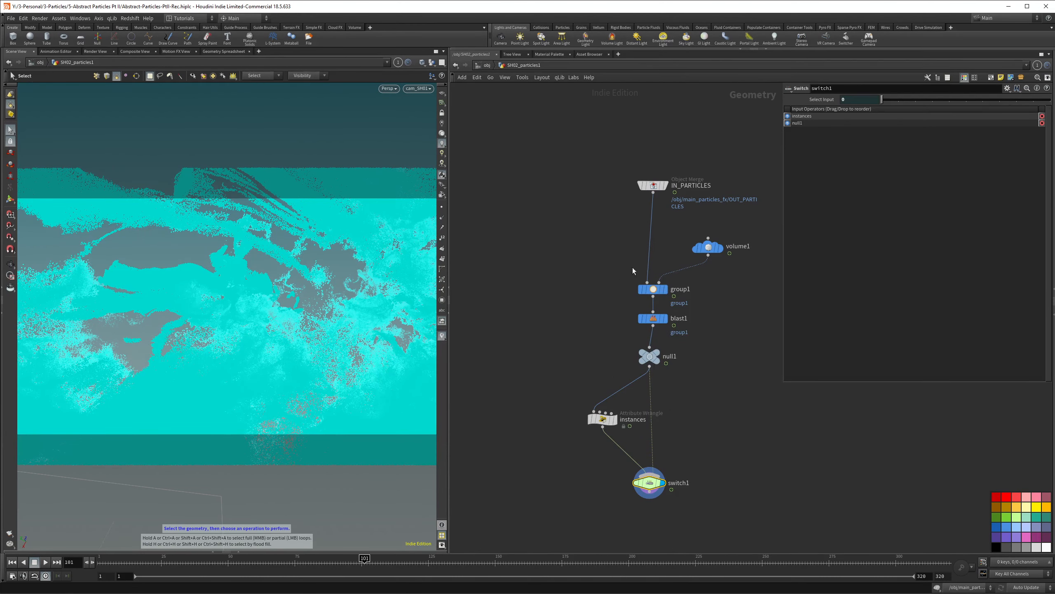
{"action": "left_click_drag", "start_coordinate": [686, 268], "coordinate": [750, 230]}
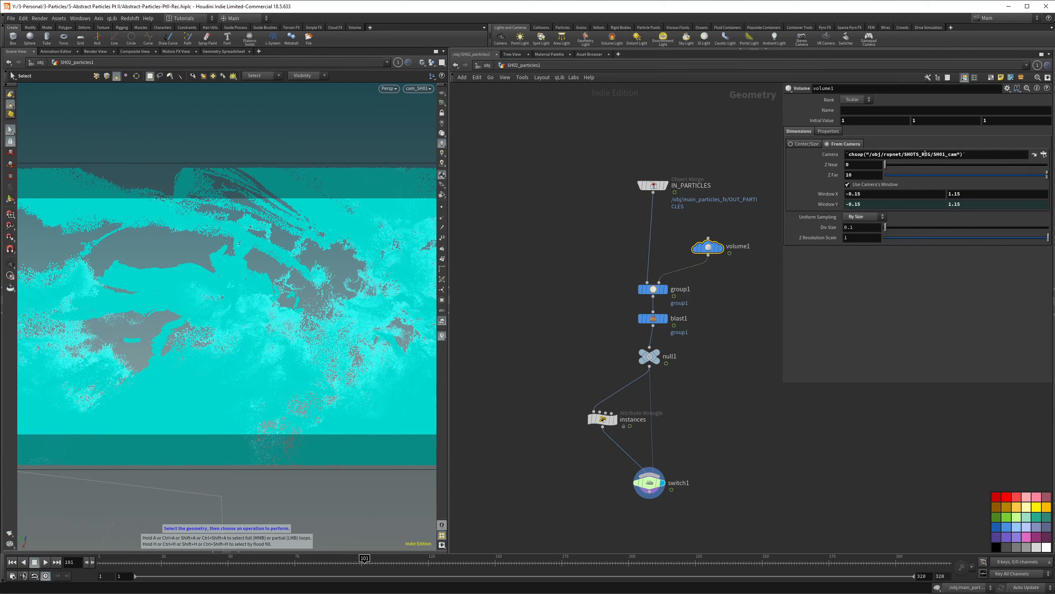
{"action": "left_click", "coordinate": [946, 155]}
{"action": "key", "text": "BackSpace"}
{"action": "type", "text": "2"}
{"action": "key", "text": "Return"}
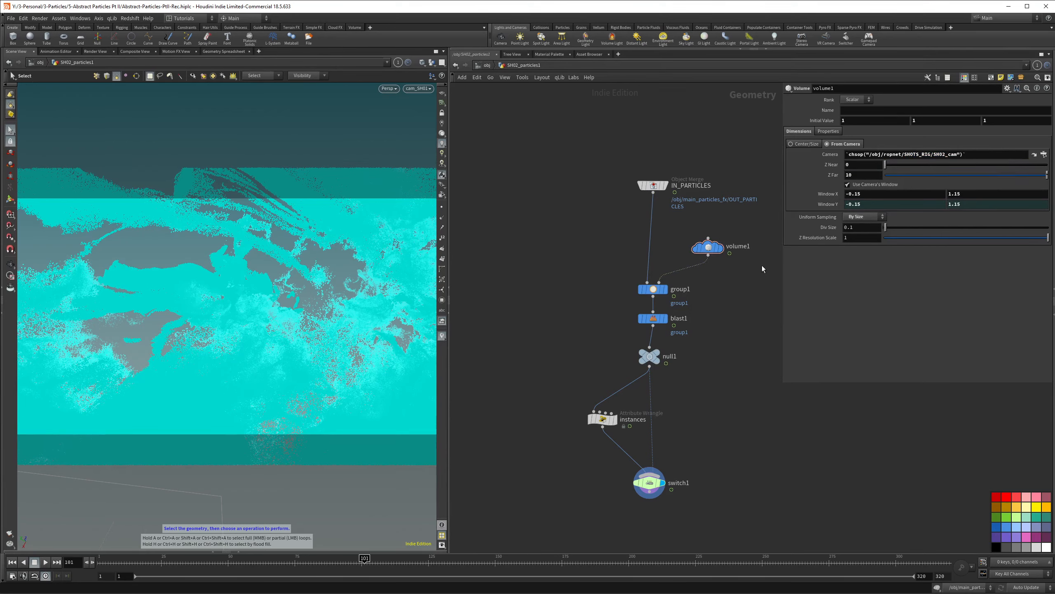
{"action": "key", "text": "u"}
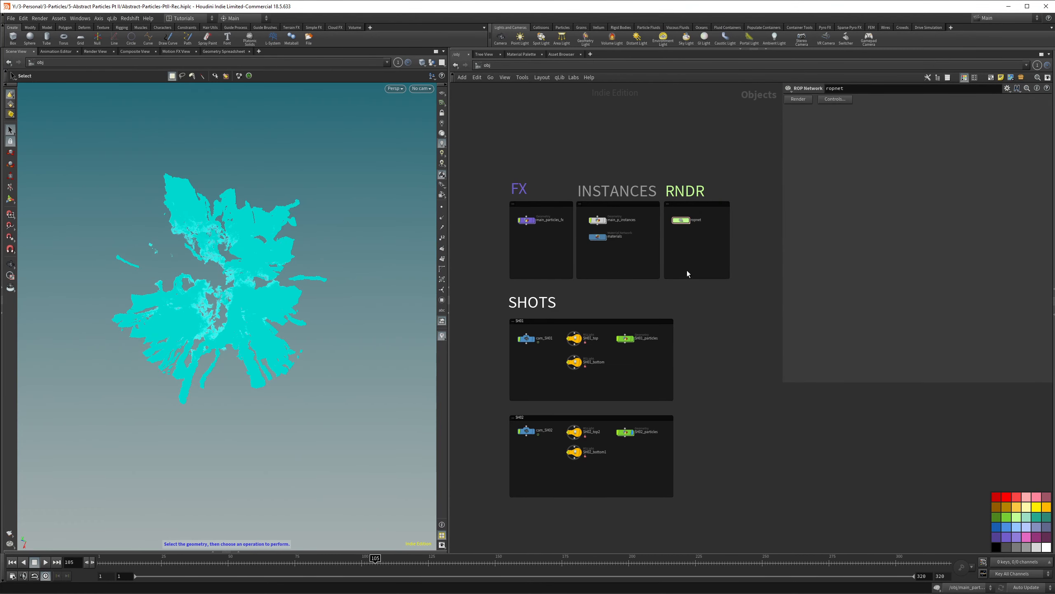
- Examine where cam_SH02 sits relative to the particles and look through it in the viewport
{"action": "scroll", "coordinate": [521, 444], "scroll_direction": "up", "scroll_amount": 3}
{"action": "left_click", "coordinate": [536, 427]}
{"action": "left_click", "coordinate": [536, 428]}
{"action": "left_click_drag", "start_coordinate": [186, 297], "coordinate": [181, 267], "text": "alt"}
{"action": "middle_click_drag", "start_coordinate": [181, 267], "coordinate": [266, 286], "text": "alt"}
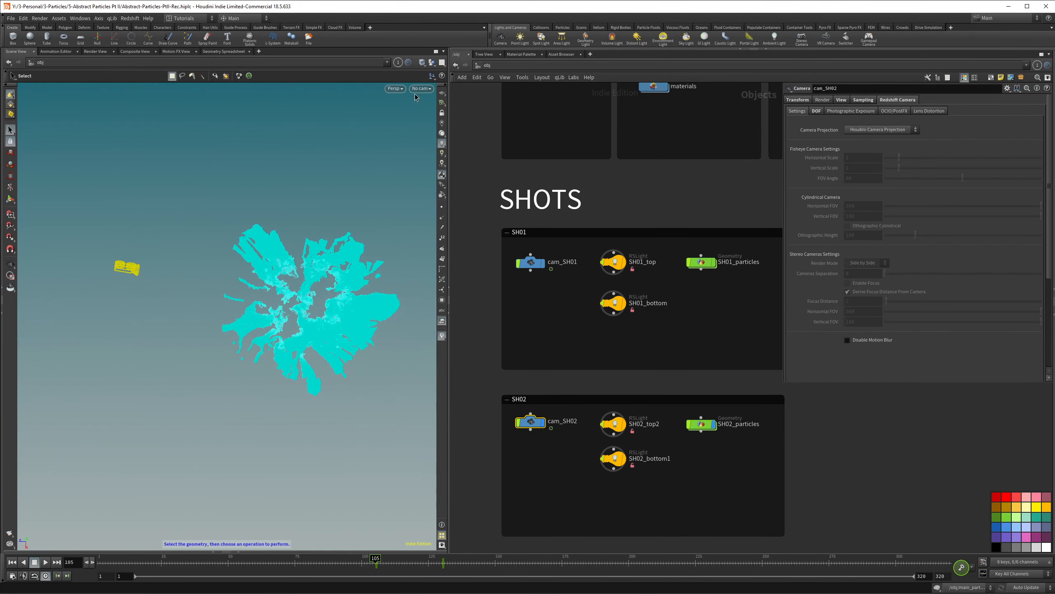
{"action": "left_click", "coordinate": [421, 89]}
{"action": "left_click", "coordinate": [433, 136]}
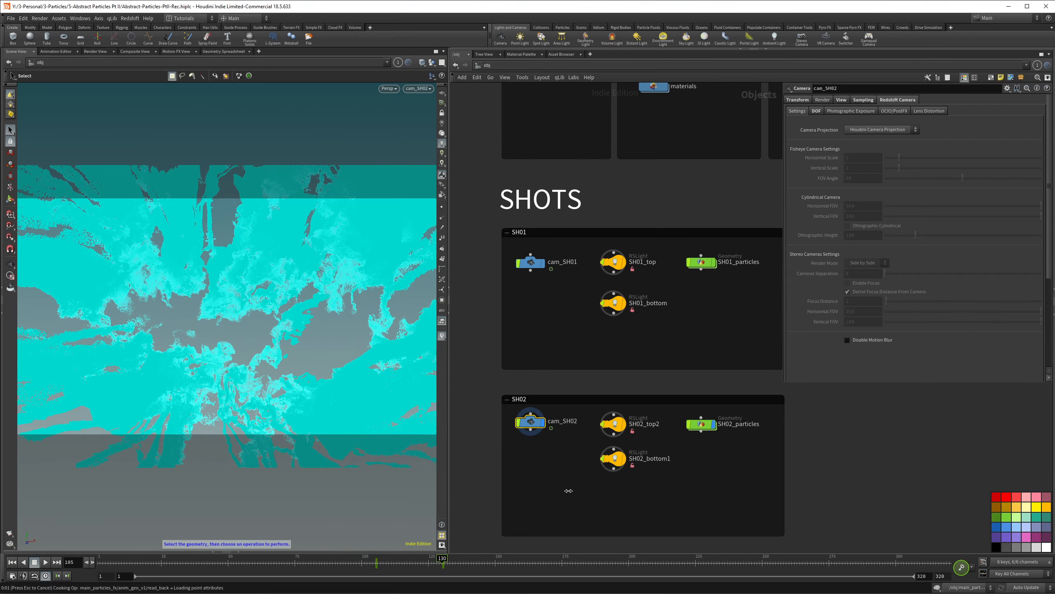
- Set the SH02 frame range in ropnet's SHOTS_RIG to 105–130 and return to the object level
{"action": "key", "text": "2"}
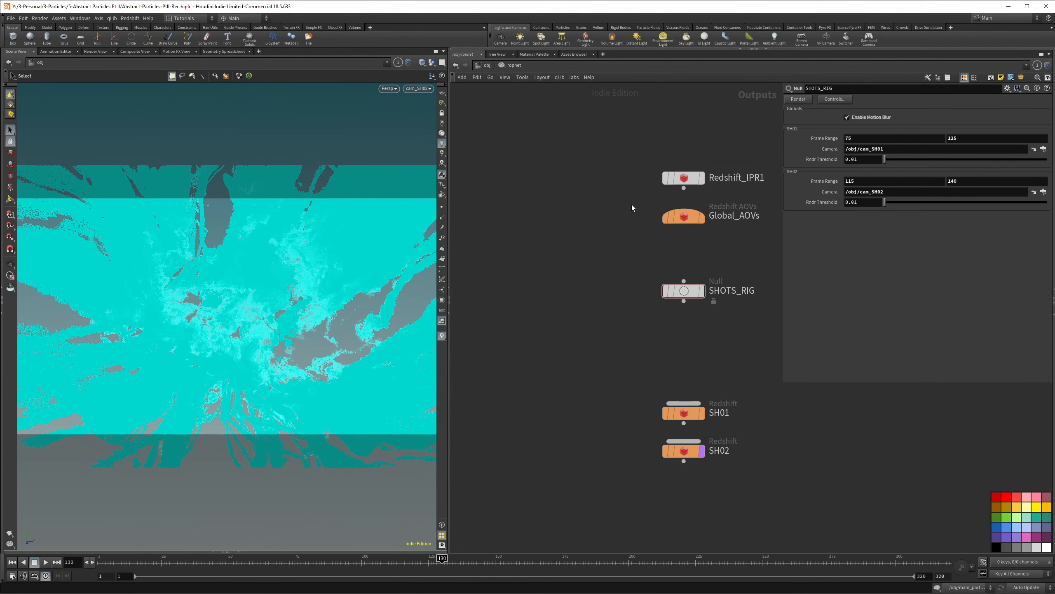
{"action": "left_click_drag", "start_coordinate": [614, 255], "coordinate": [740, 333]}
{"action": "left_click_drag", "start_coordinate": [858, 182], "coordinate": [811, 178]}
{"action": "type", "text": "105"}
{"action": "key", "text": "Tab"}
{"action": "type", "text": "130"}
{"action": "key", "text": "Return"}
{"action": "key", "text": "u"}
- Check the camera reference of volume1 inside SH02_particles
{"action": "scroll", "coordinate": [689, 411], "scroll_direction": "down", "scroll_amount": 5}
{"action": "scroll", "coordinate": [637, 516], "scroll_direction": "up", "scroll_amount": 6}
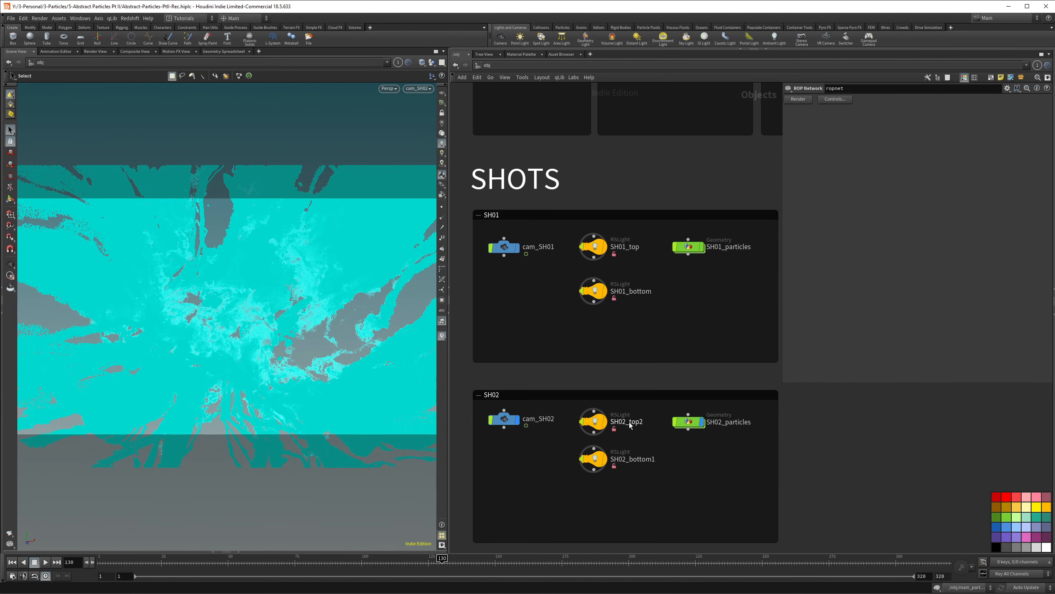
{"action": "double_click", "coordinate": [691, 424]}
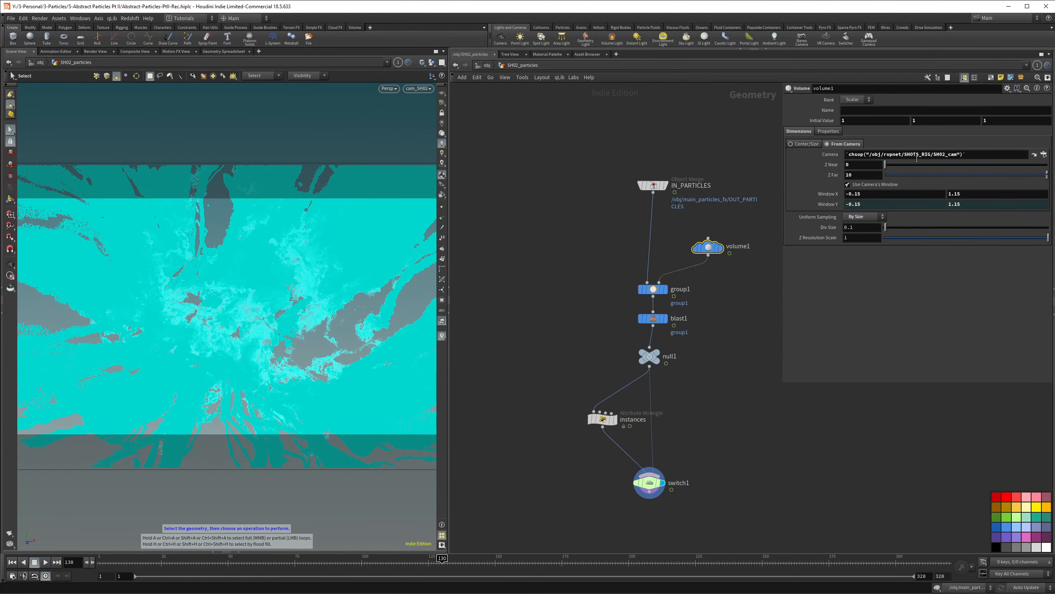
{"action": "left_click", "coordinate": [487, 65]}
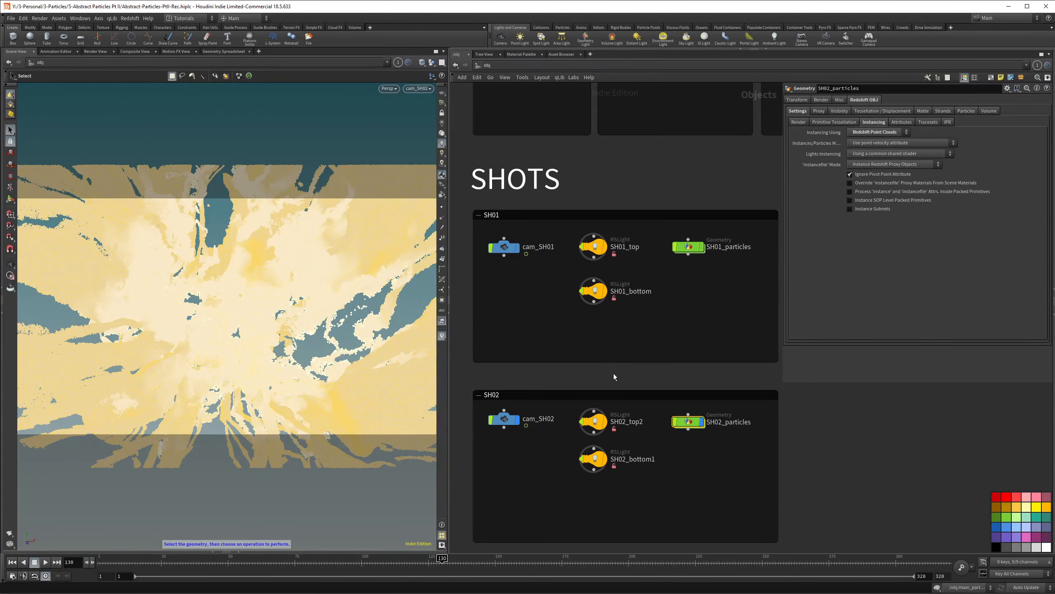
- Examine the placement of both SH02 lights around the particles from a free viewpoint
{"action": "key", "text": "Escape"}
{"action": "mouse_move", "coordinate": [326, 307]}
{"action": "left_mouse_down"}
{"action": "mouse_move", "coordinate": [147, 335]}
{"action": "mouse_move", "coordinate": [389, 302]}
{"action": "mouse_move", "coordinate": [310, 299]}
{"action": "left_mouse_up"}
{"action": "scroll", "coordinate": [310, 299], "scroll_direction": "down", "scroll_amount": 5}
{"action": "middle_click_drag", "start_coordinate": [309, 303], "coordinate": [268, 312]}
{"action": "mouse_move", "coordinate": [268, 312]}
{"action": "left_mouse_down"}
{"action": "mouse_move", "coordinate": [268, 369]}
{"action": "mouse_move", "coordinate": [268, 300]}
{"action": "left_mouse_up"}
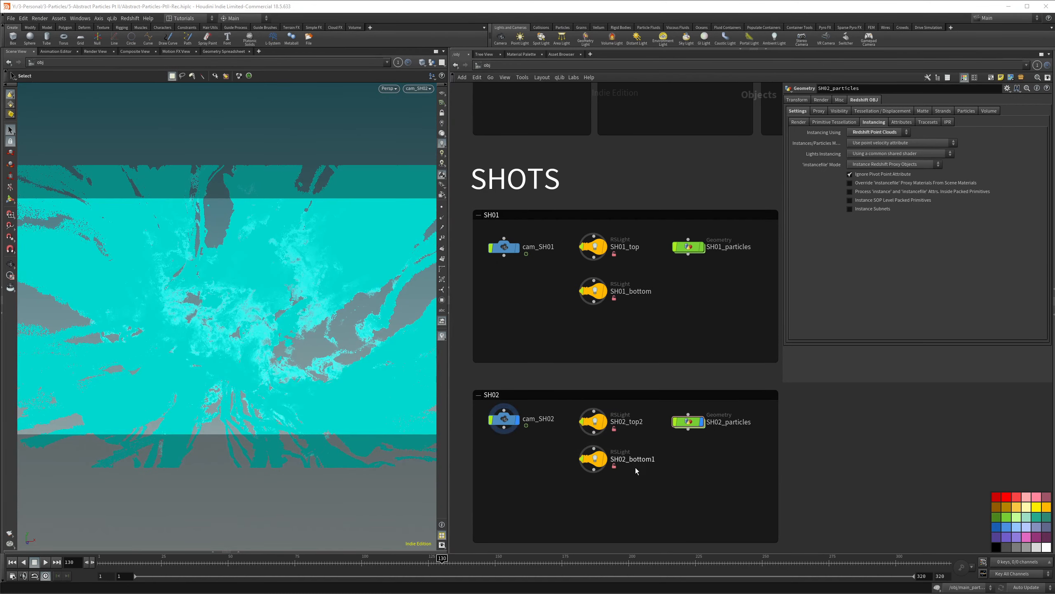
{"action": "left_click_drag", "start_coordinate": [650, 502], "coordinate": [607, 422]}
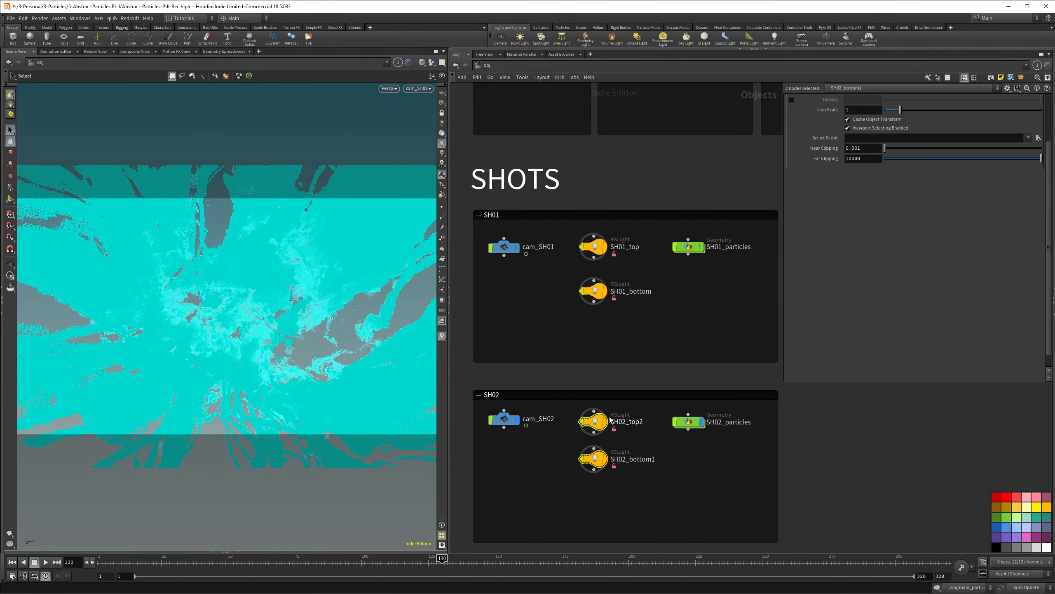
{"action": "key", "text": "Escape"}
{"action": "left_click_drag", "start_coordinate": [223, 257], "coordinate": [154, 298]}
{"action": "scroll", "coordinate": [154, 298], "scroll_direction": "down", "scroll_amount": 1}
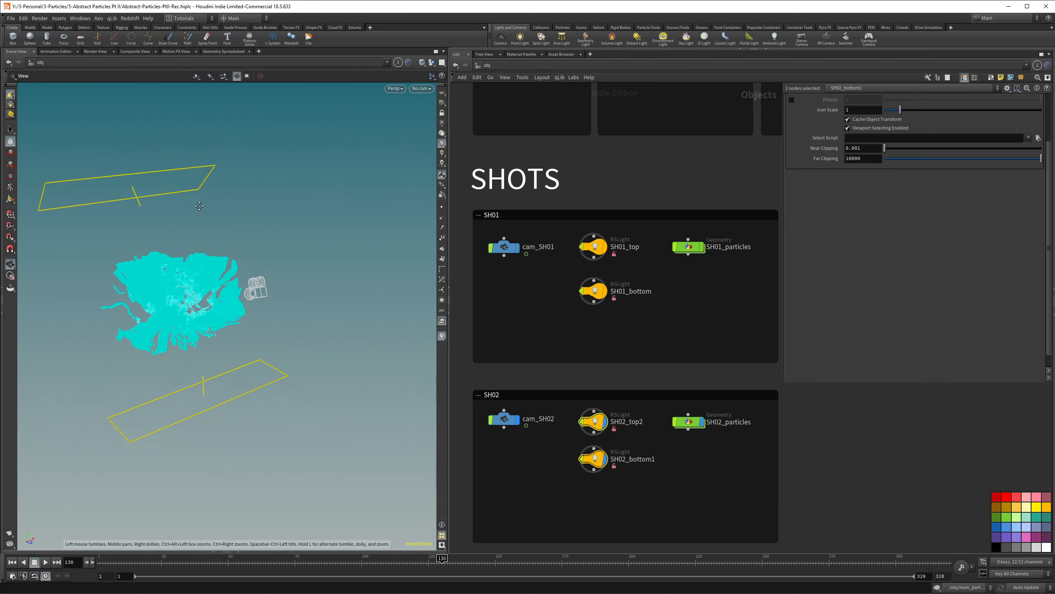
{"action": "middle_click_drag", "start_coordinate": [195, 208], "coordinate": [212, 206]}
{"action": "mouse_move", "coordinate": [194, 383]}
{"action": "left_mouse_down", "text": "alt"}
{"action": "mouse_move", "coordinate": [246, 381]}
{"action": "mouse_move", "coordinate": [190, 381]}
{"action": "left_mouse_up", "text": "alt"}
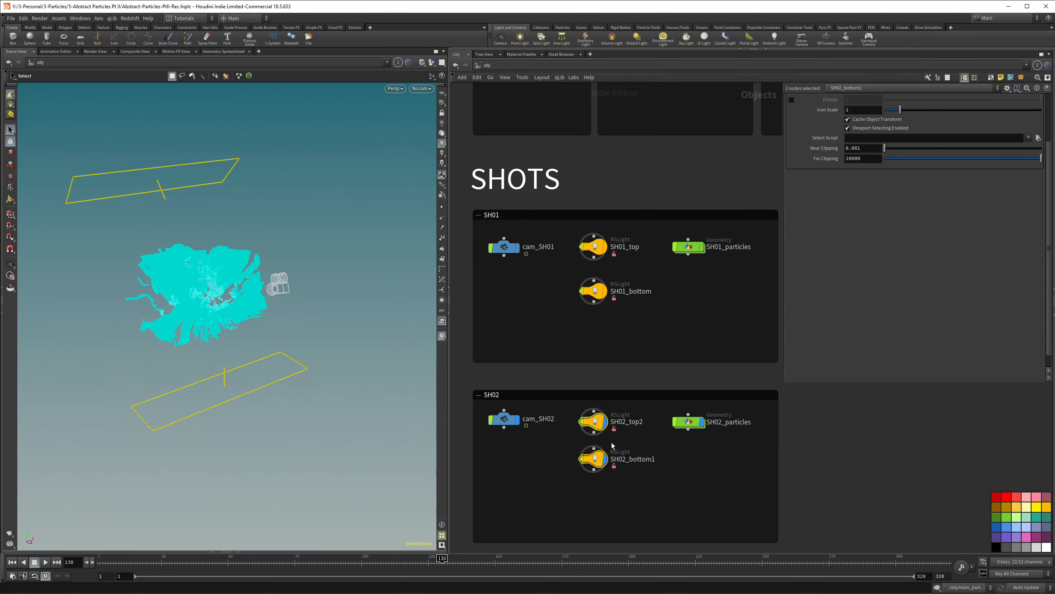
- Name the SH02 lights SH02_top and SH02_bottom, and look through cam_SH02 in the viewport
{"action": "left_click", "coordinate": [634, 434]}
{"action": "left_click", "coordinate": [421, 89]}
{"action": "left_click", "coordinate": [433, 127]}
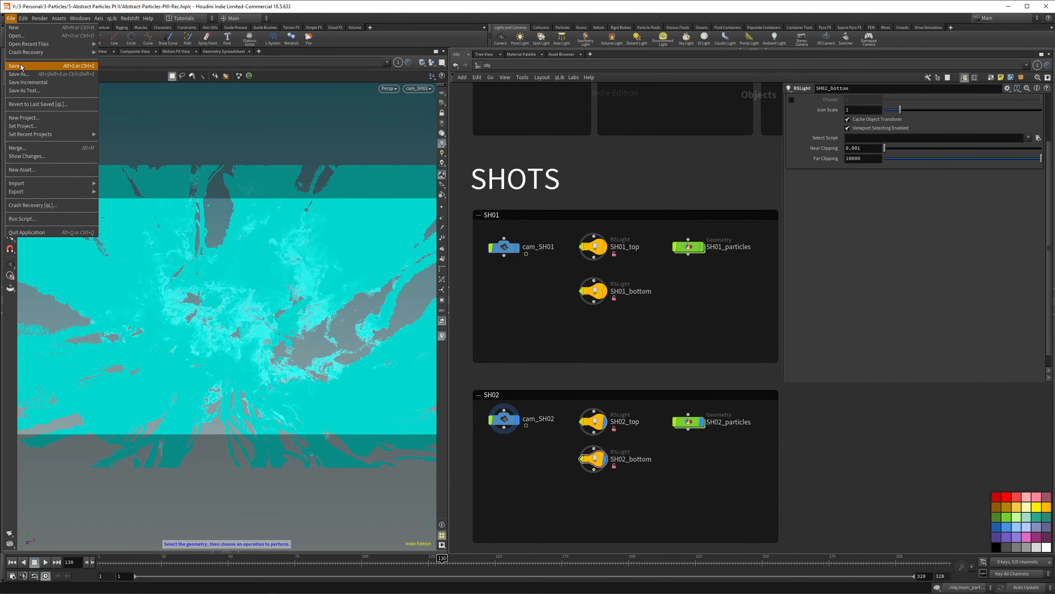
- Render frame 130 in the Redshift Render View, stop the render, and open the Redshift particle settings of SH02_particles
{"action": "left_click", "coordinate": [245, 90]}
{"action": "mouse_move", "coordinate": [258, 101]}
{"action": "left_click", "coordinate": [346, 117]}
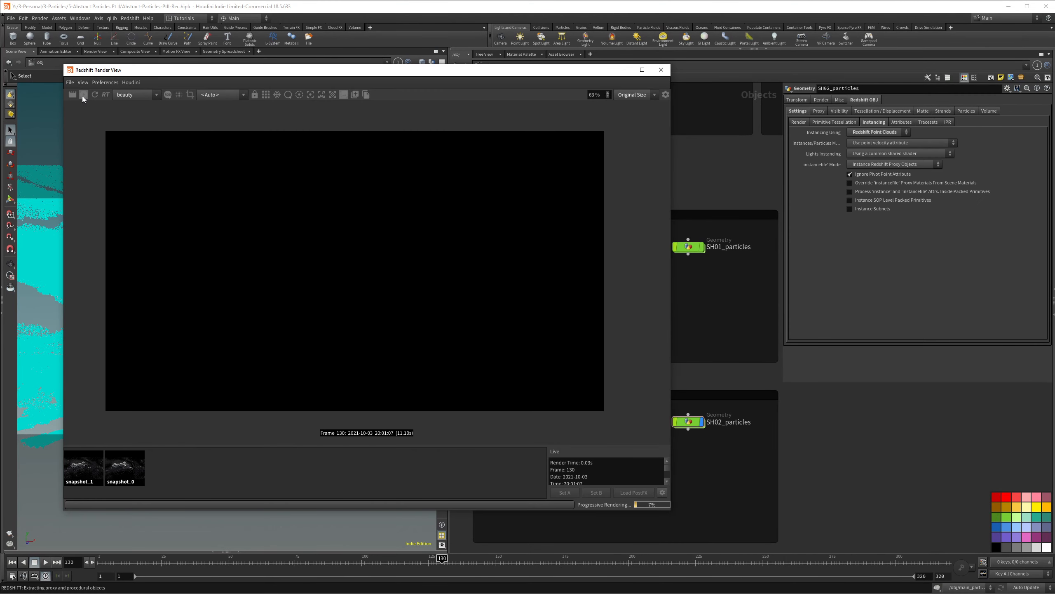
{"action": "left_click", "coordinate": [84, 95]}
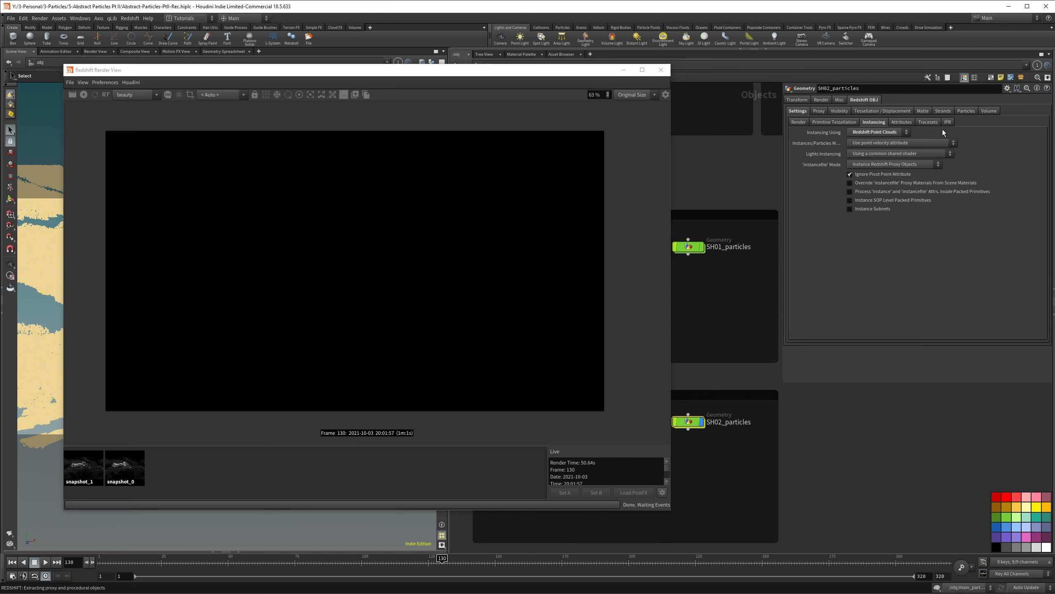
{"action": "left_click", "coordinate": [964, 111]}
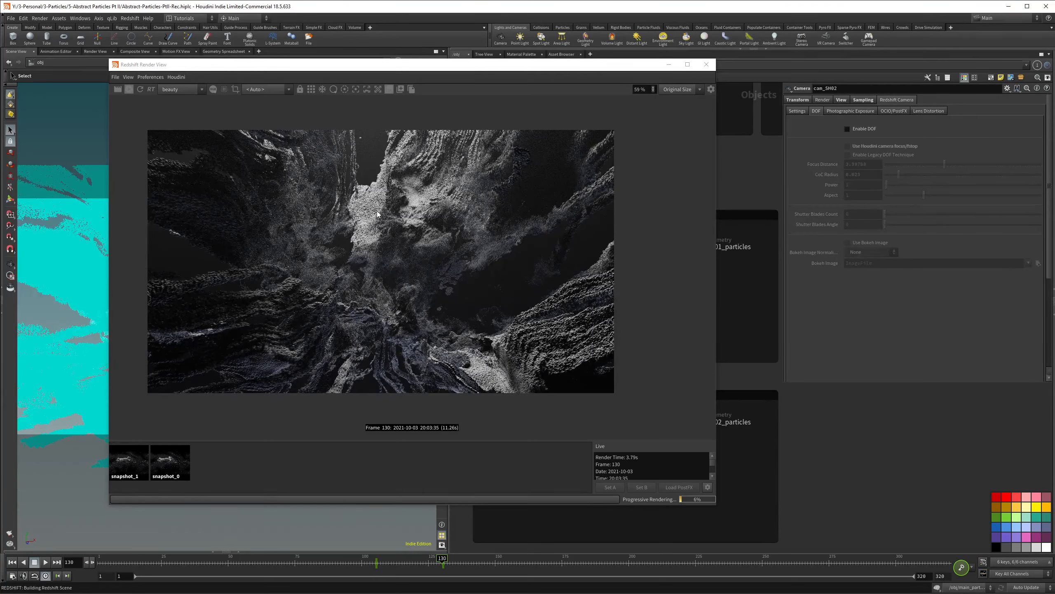
- Enable DOF on cam_SH02 and pick the focus point on the particles near the centre of the render
{"action": "left_click", "coordinate": [847, 128]}
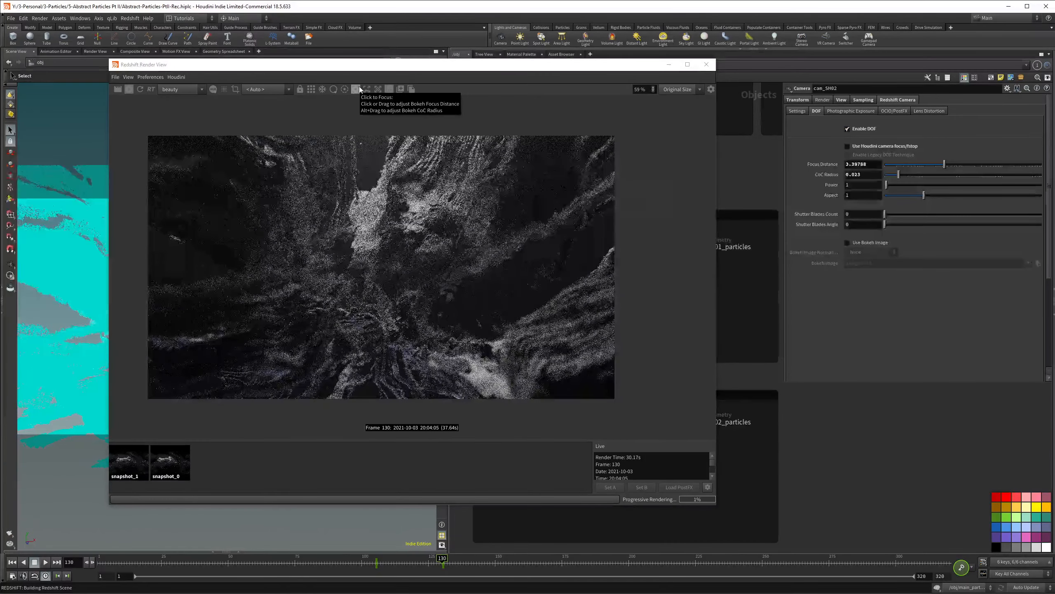
{"action": "left_click", "coordinate": [360, 87]}
{"action": "scroll", "coordinate": [379, 287], "scroll_direction": "up", "scroll_amount": 7}
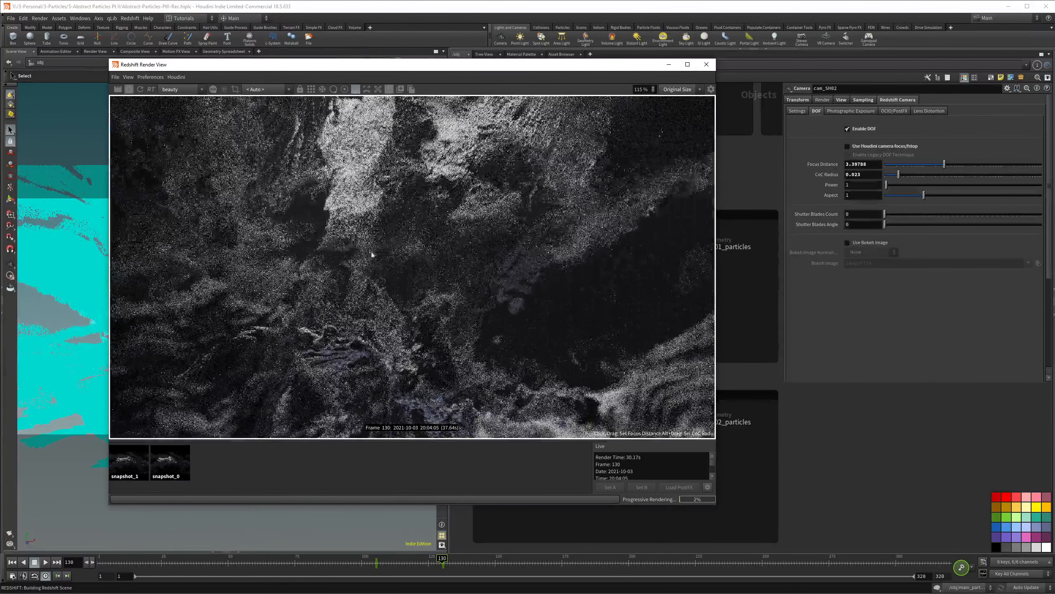
{"action": "scroll", "coordinate": [398, 282], "scroll_direction": "down", "scroll_amount": 5}
{"action": "left_click", "coordinate": [397, 281]}
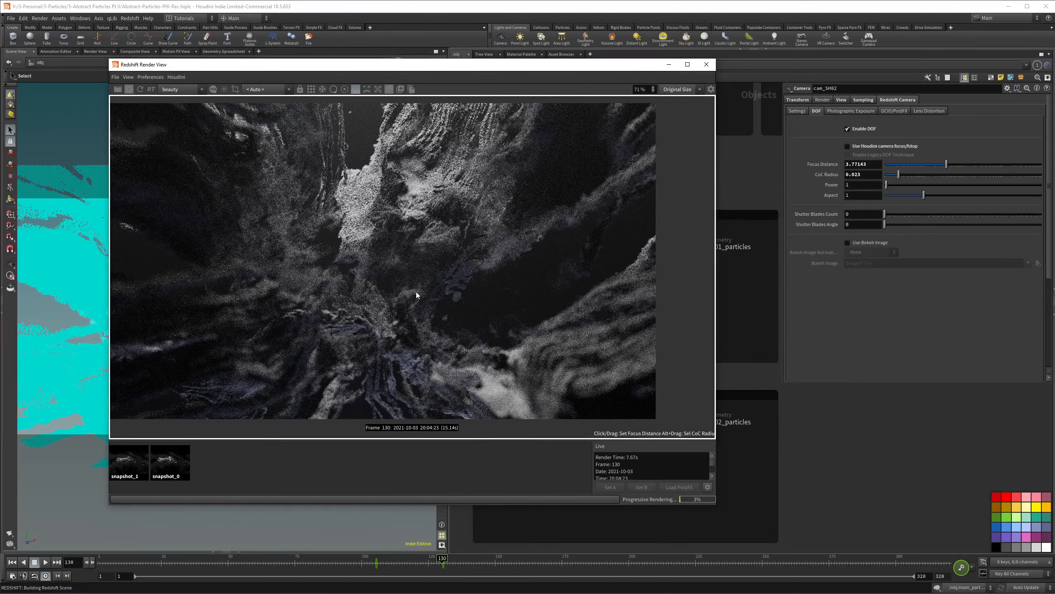
{"action": "scroll", "coordinate": [416, 292], "scroll_direction": "down", "scroll_amount": 1}
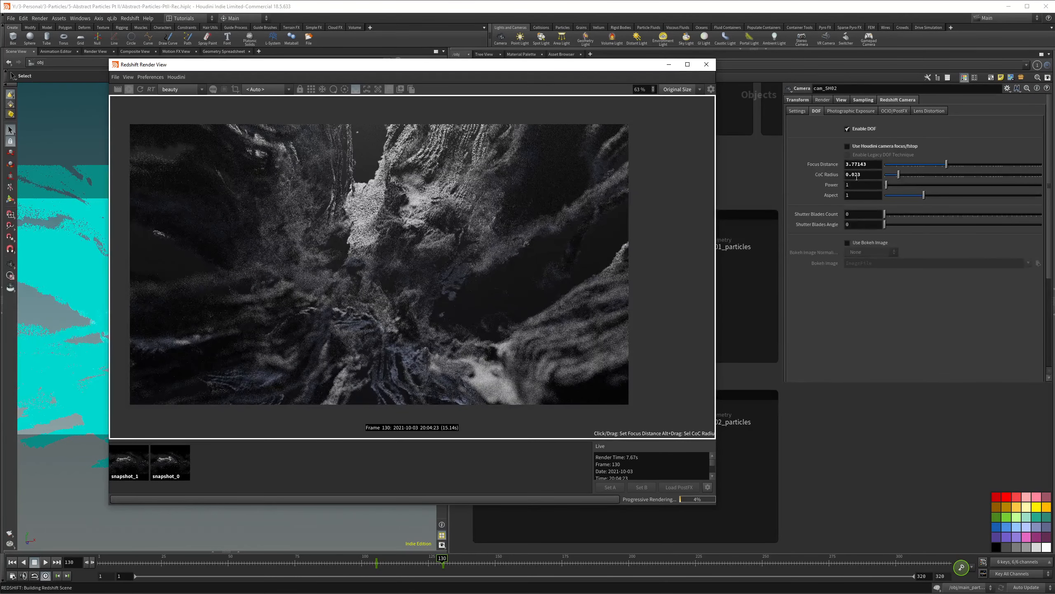
- Set cam_SH02's CoC Radius to 0.015 and examine the updated render
{"action": "left_click_drag", "start_coordinate": [858, 176], "coordinate": [854, 177]}
{"action": "type", "text": "15"}
{"action": "key", "text": "Return"}
{"action": "scroll", "coordinate": [349, 321], "scroll_direction": "up", "scroll_amount": 1}
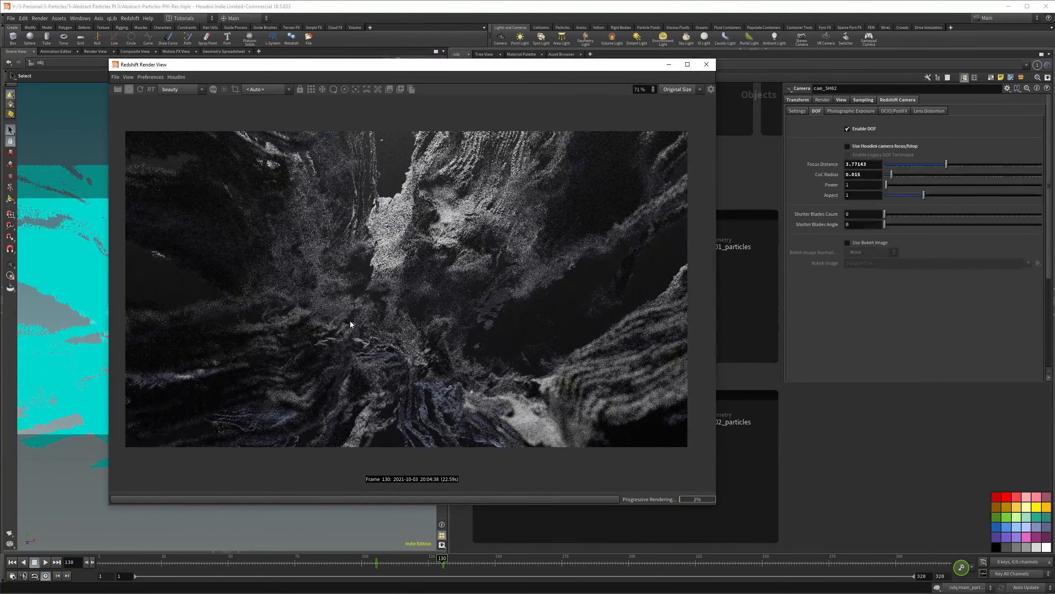
- Stop the render and toggle Render Object as Particles for SH02_particles
{"action": "left_click", "coordinate": [128, 89]}
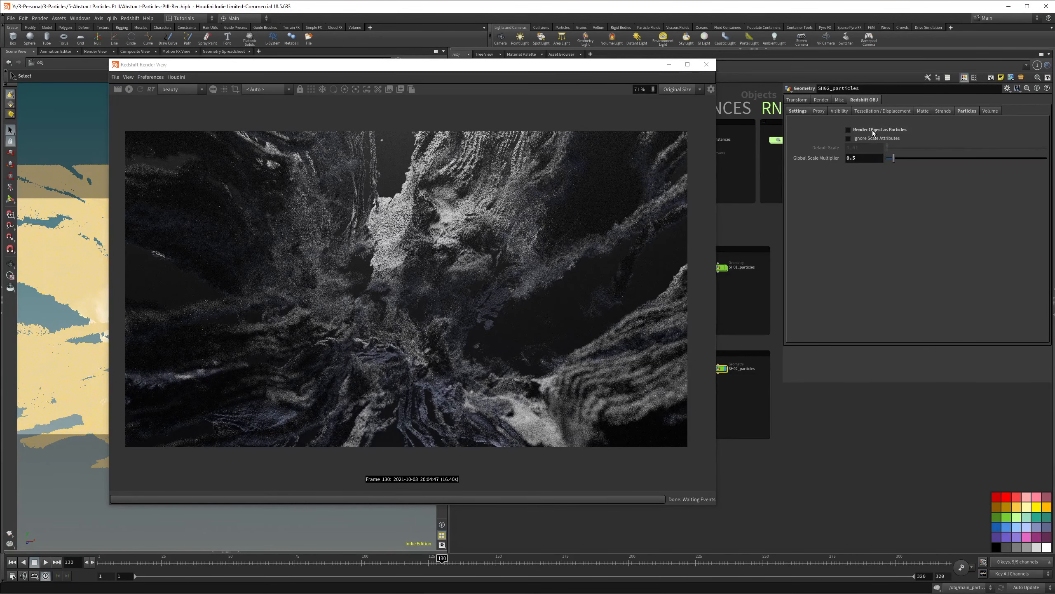
{"action": "left_click", "coordinate": [873, 131]}
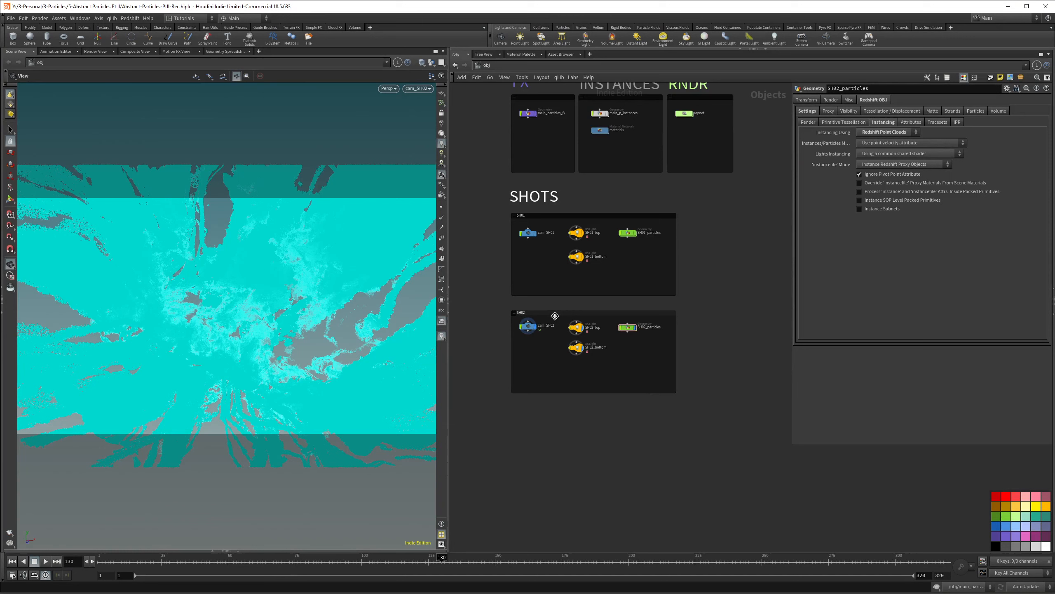
{"action": "left_click", "coordinate": [623, 286]}
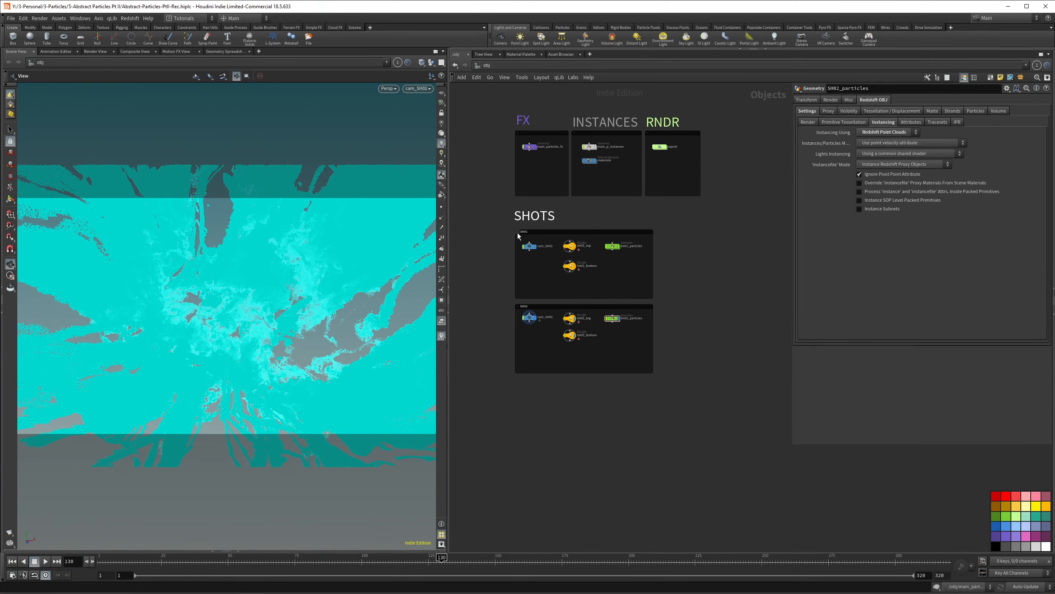
{"action": "scroll", "coordinate": [577, 319], "scroll_direction": "up", "scroll_amount": 1}
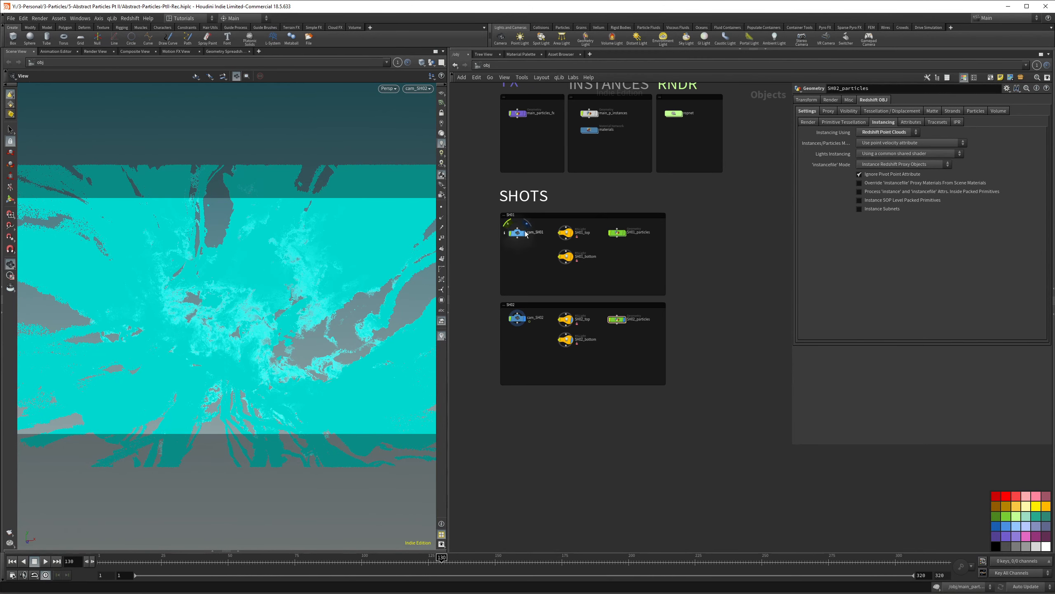
{"action": "scroll", "coordinate": [536, 350], "scroll_direction": "down", "scroll_amount": 2}
{"action": "scroll", "coordinate": [572, 186], "scroll_direction": "up", "scroll_amount": 2}
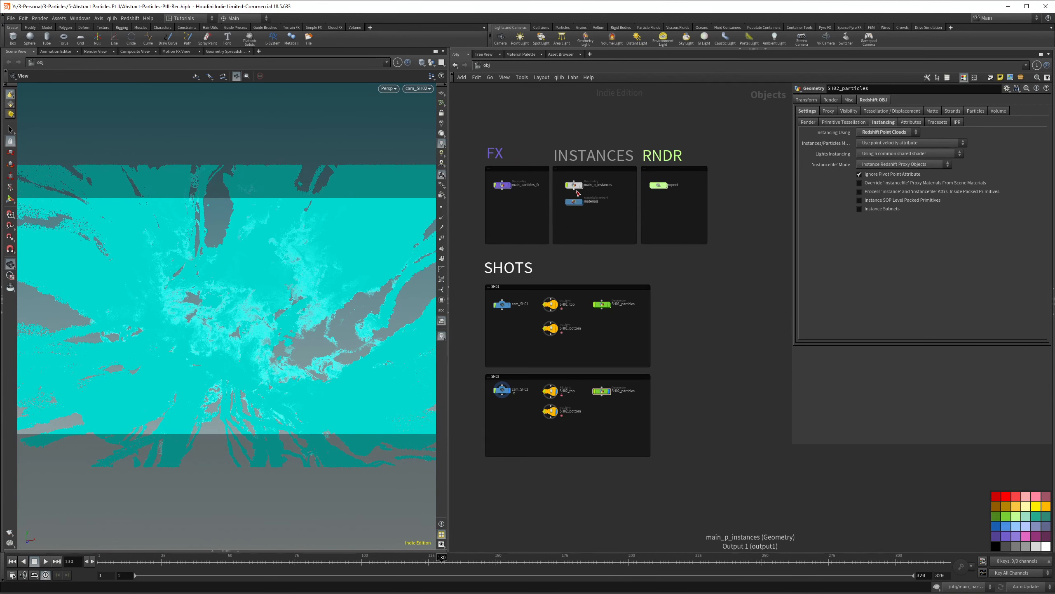